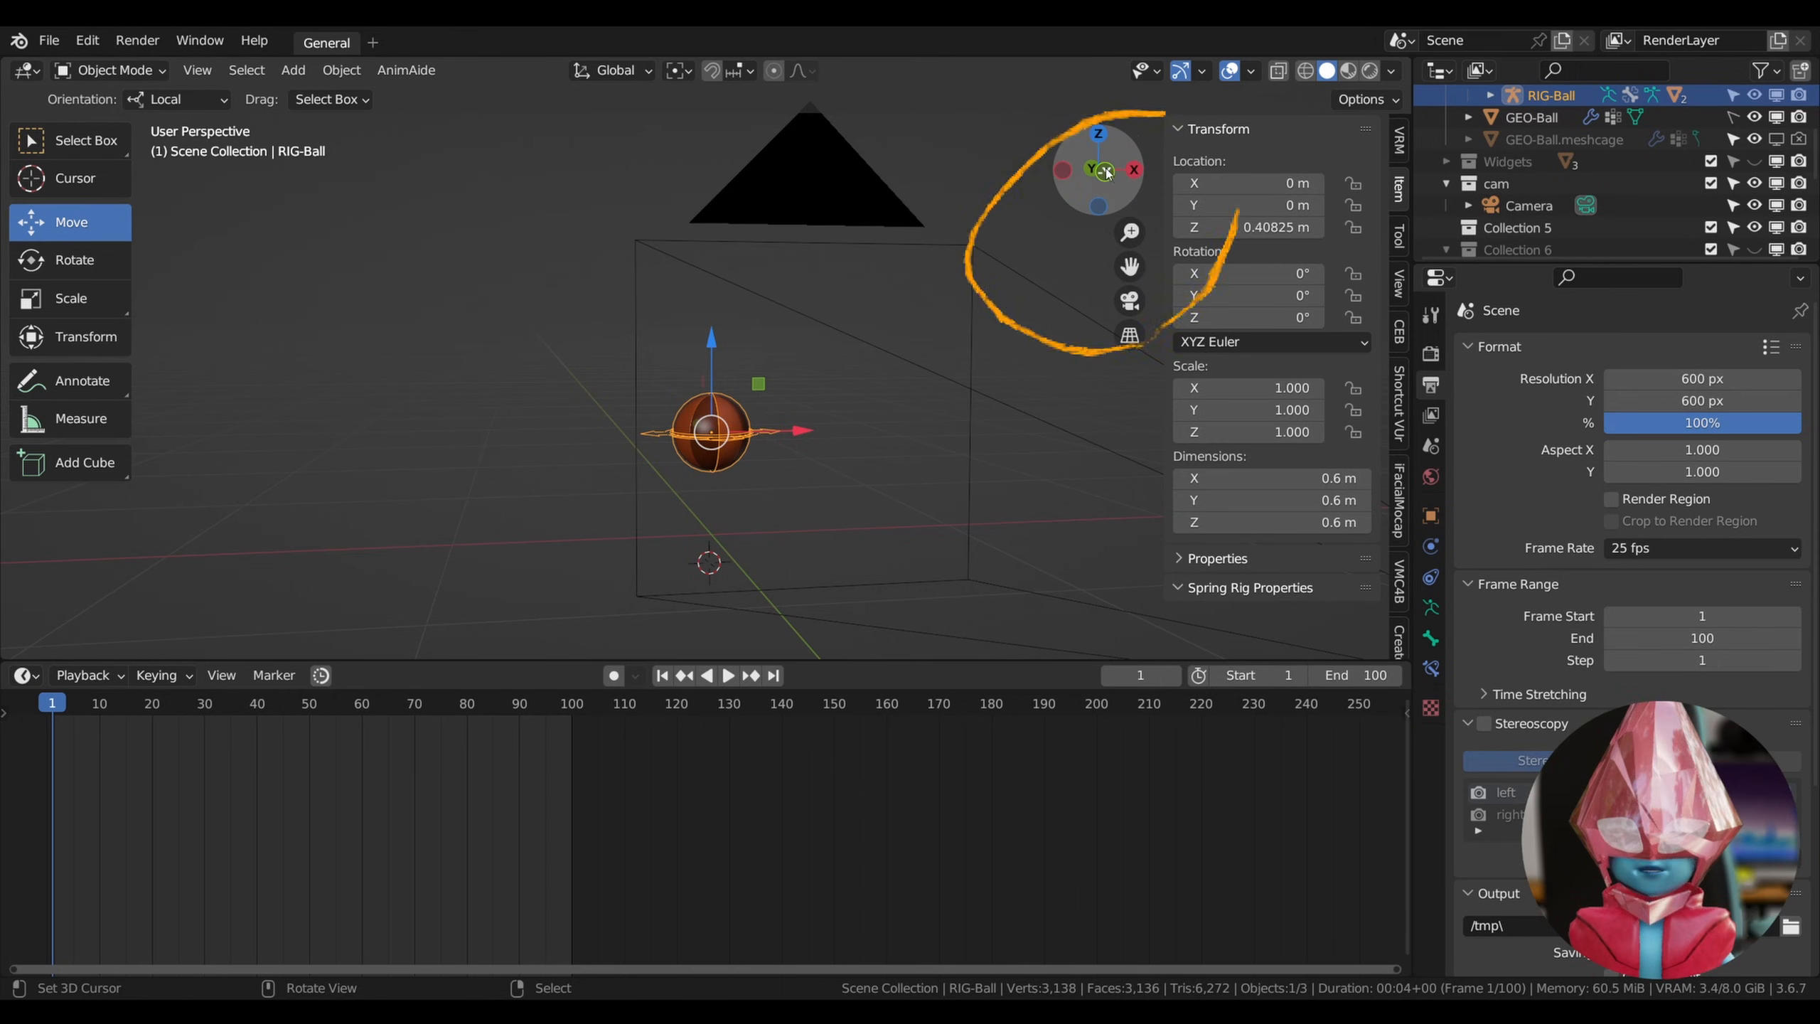
# Place the 3D cursor just below the ball and add a mesh plane there.
pyautogui.moveTo(1121, 172); pyautogui.dragTo(1100, 172)
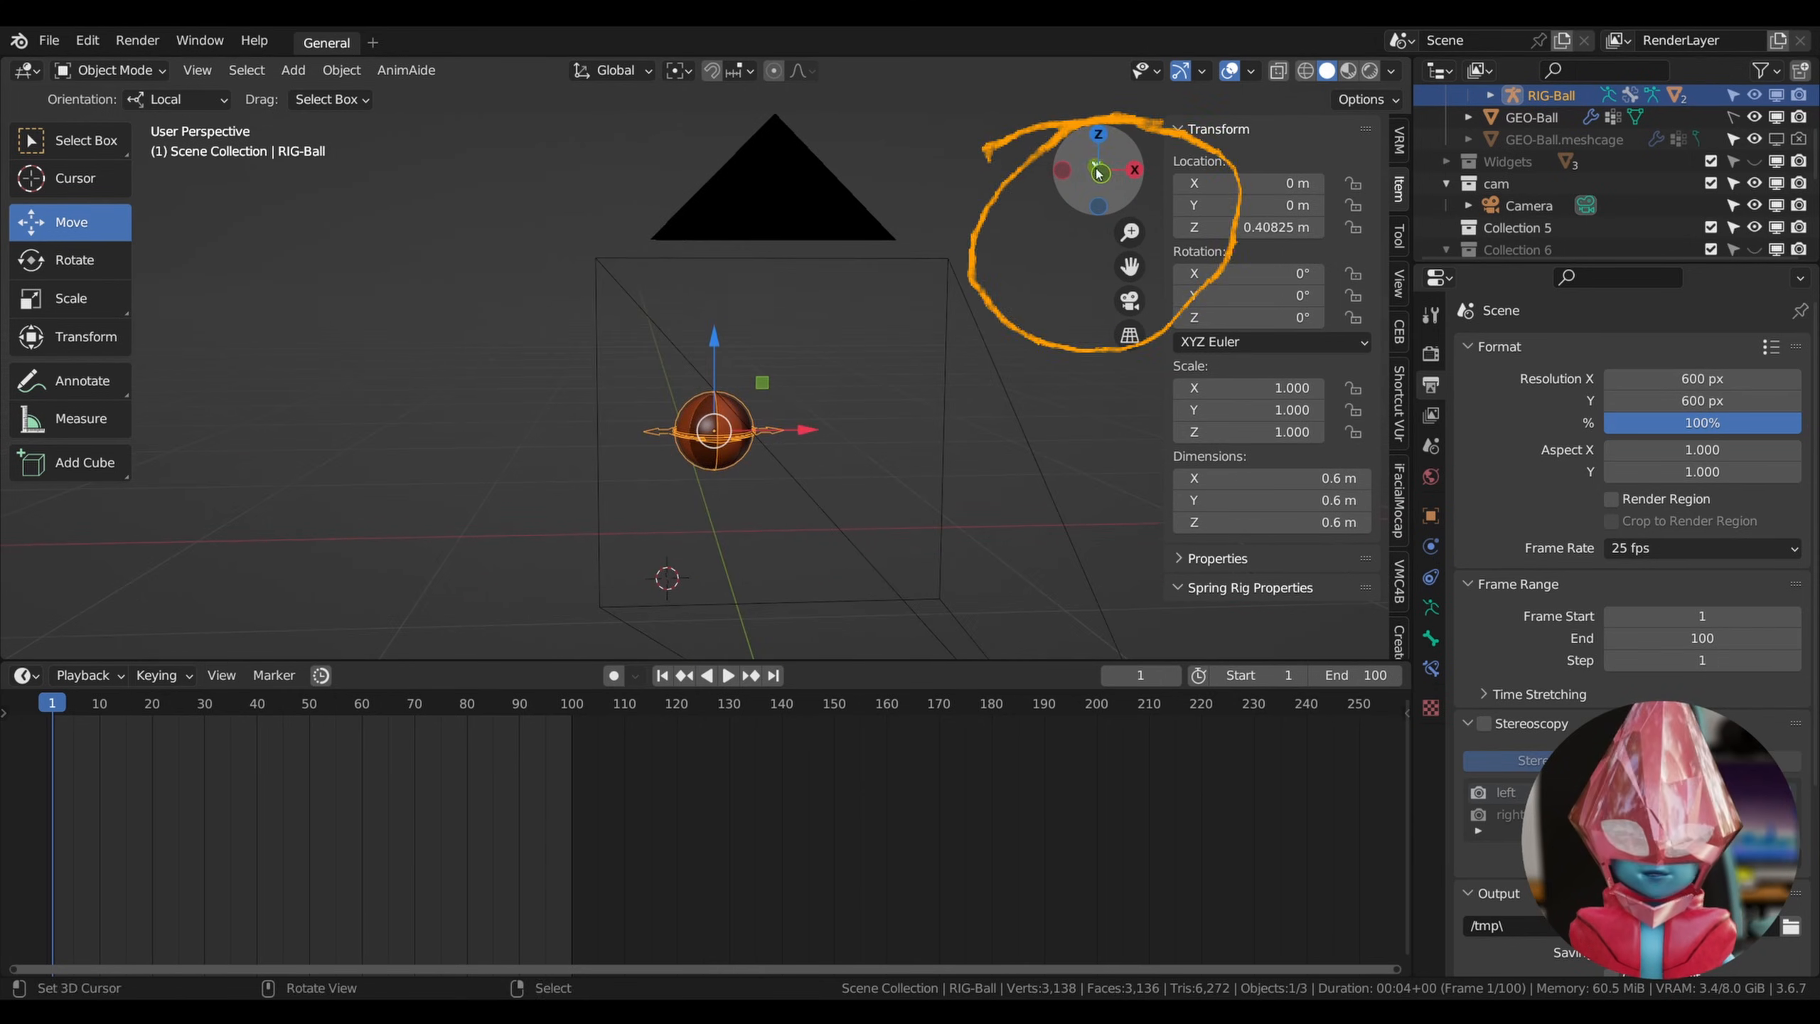
pyautogui.moveTo(1130, 268)
pyautogui.mouseDown()
pyautogui.moveTo(944, 263)
pyautogui.moveTo(1196, 309)
pyautogui.moveTo(1010, 260)
pyautogui.moveTo(1095, 283)
pyautogui.moveTo(1130, 197)
pyautogui.moveTo(1129, 276)
pyautogui.moveTo(1130, 200)
pyautogui.moveTo(1134, 251)
pyautogui.mouseUp()
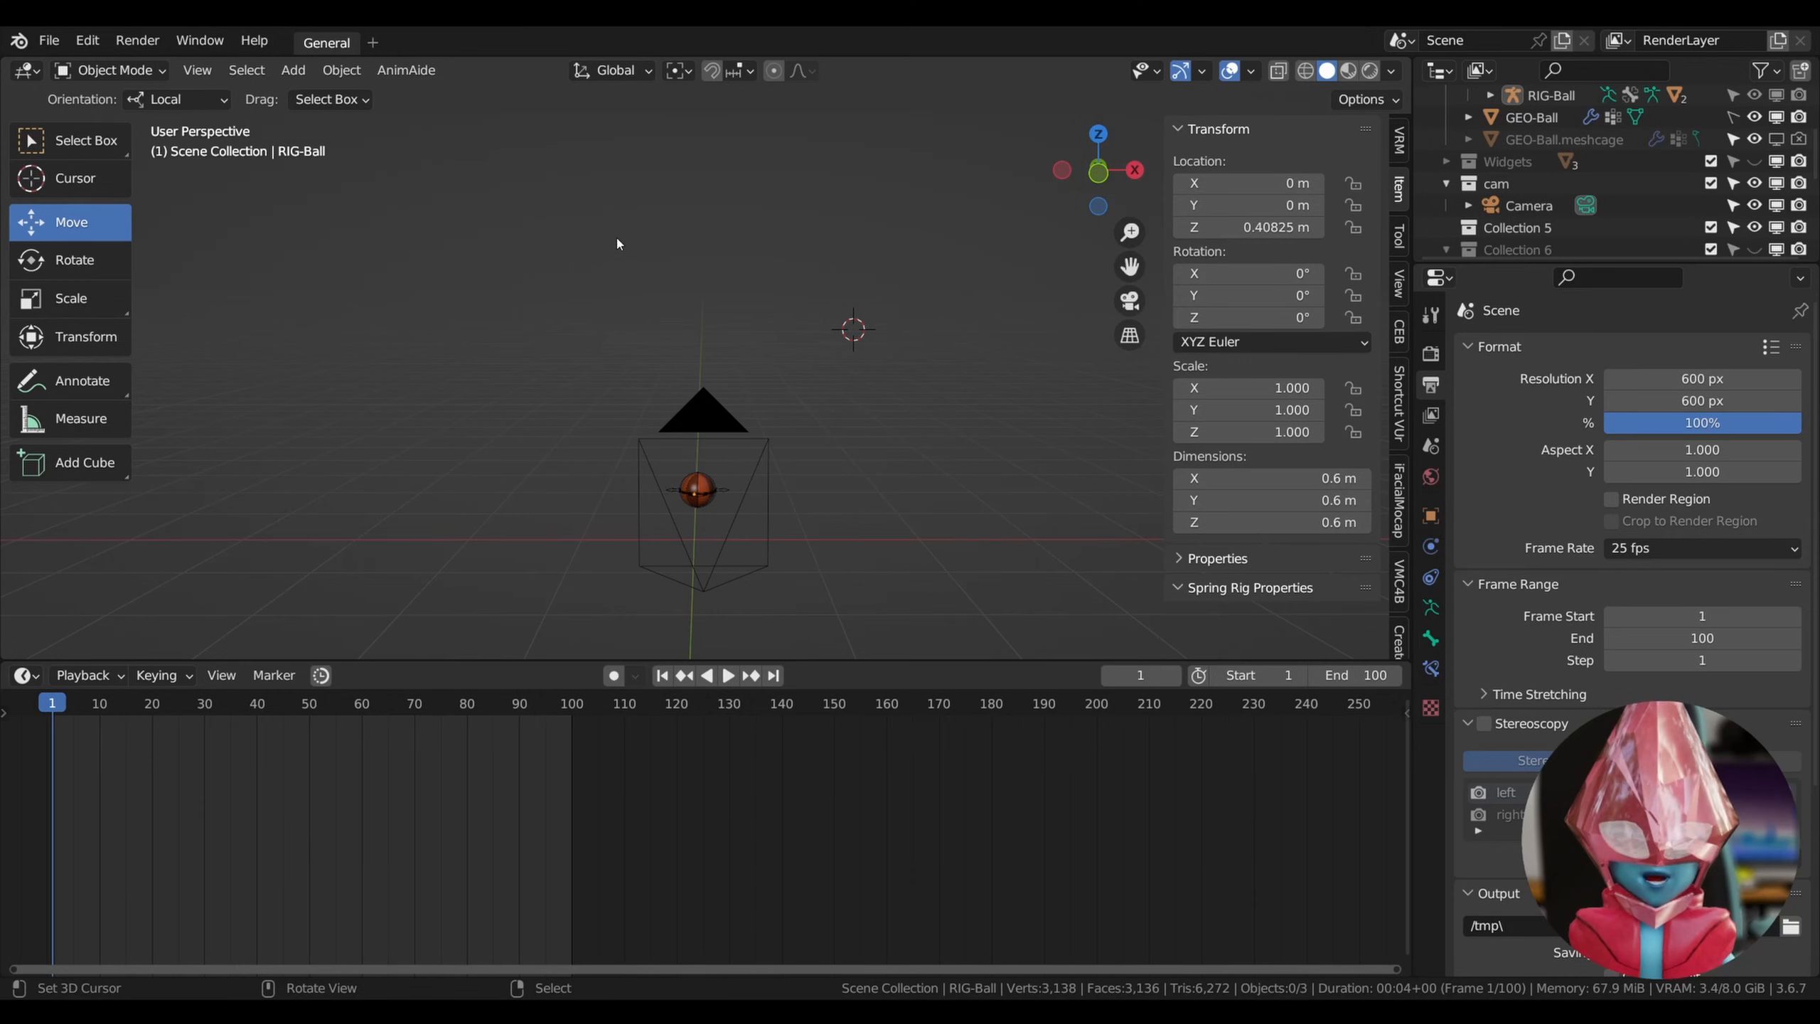
pyautogui.click(692, 537)
pyautogui.click(282, 72)
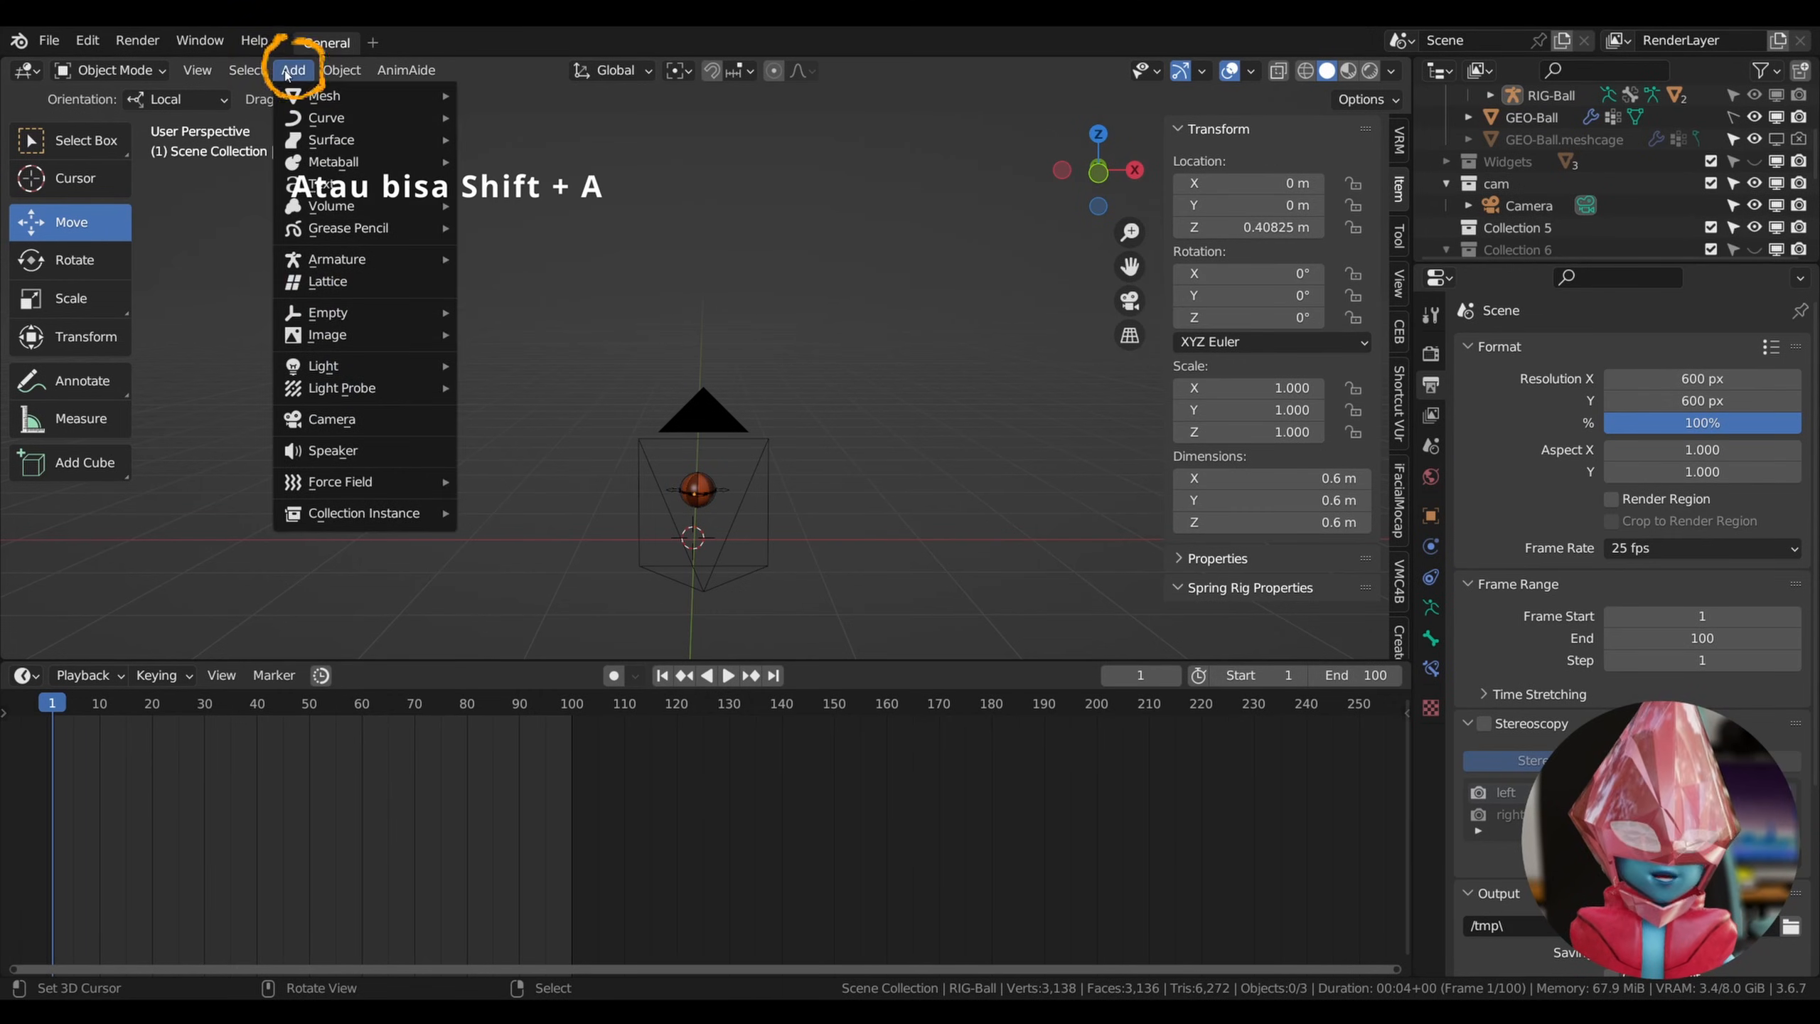
pyautogui.moveTo(344, 95)
pyautogui.click(546, 93)
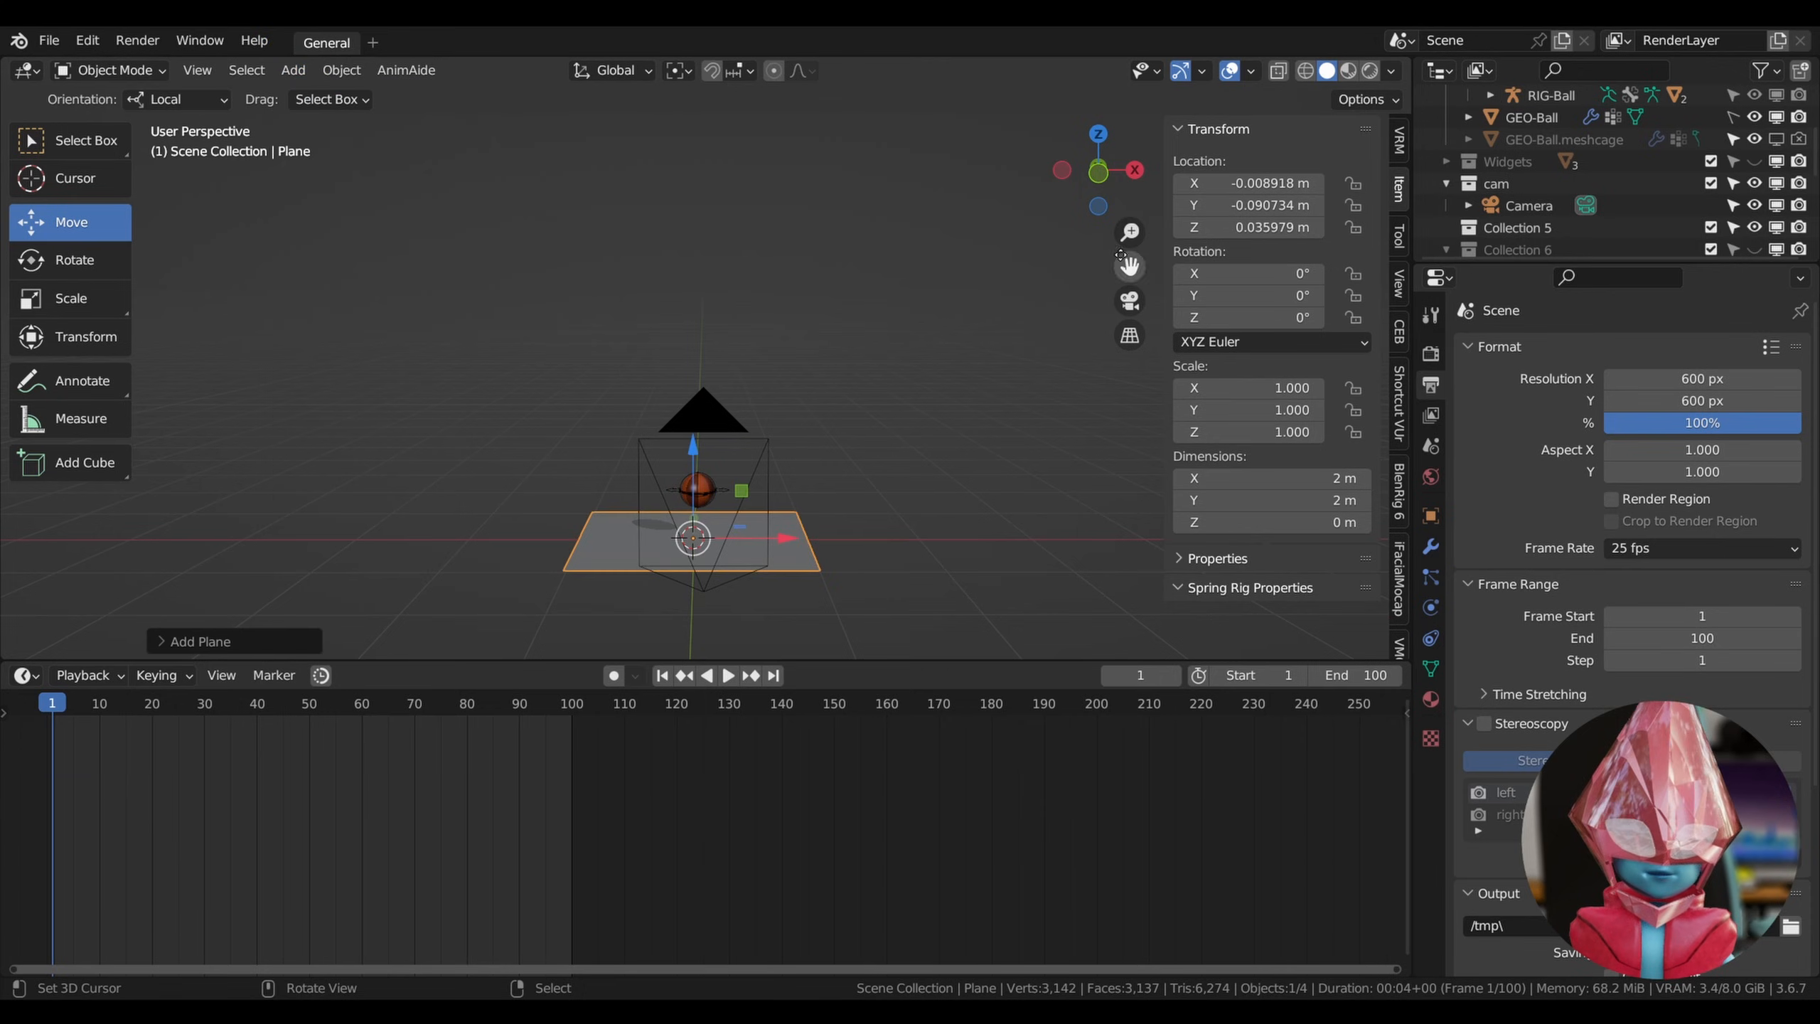
# In front view, move the plane up and away from the ball to about X 0.943 m, Z 1.302 m, and deselect it.
pyautogui.moveTo(1100, 172)
pyautogui.mouseDown()
pyautogui.moveTo(1017, 177)
pyautogui.moveTo(1099, 191)
pyautogui.mouseUp()
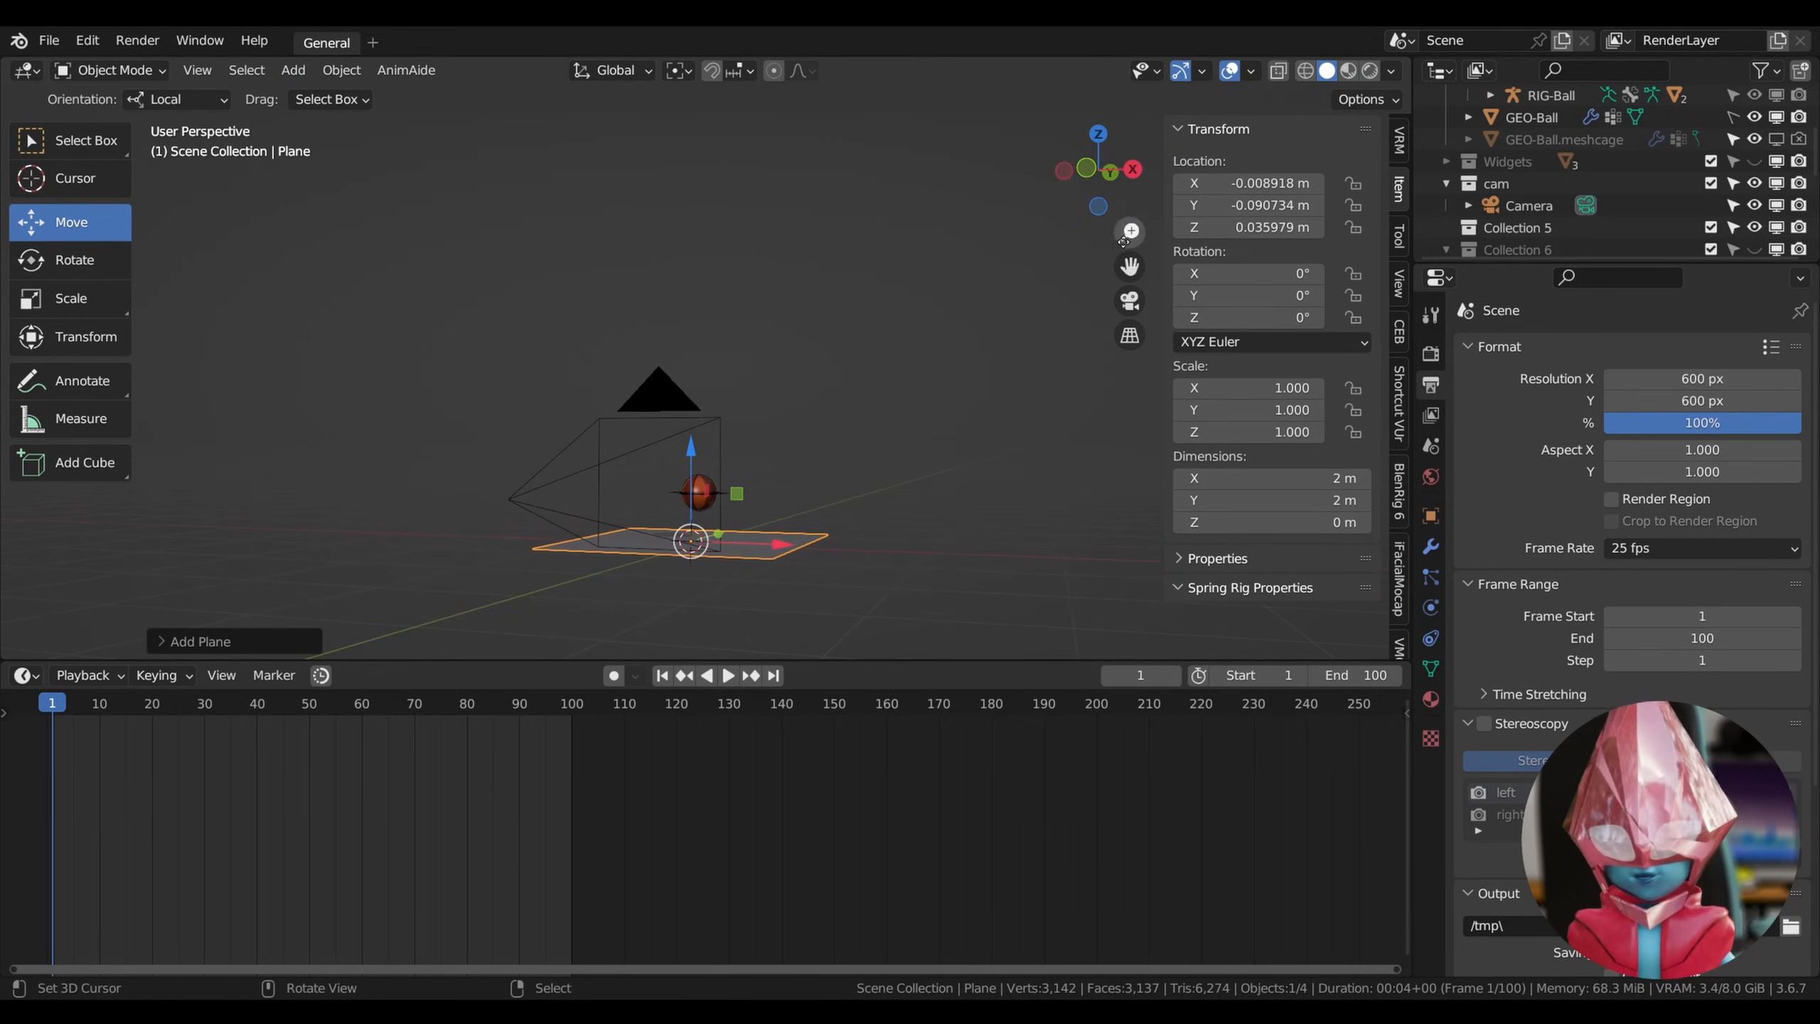
pyautogui.click(1088, 175)
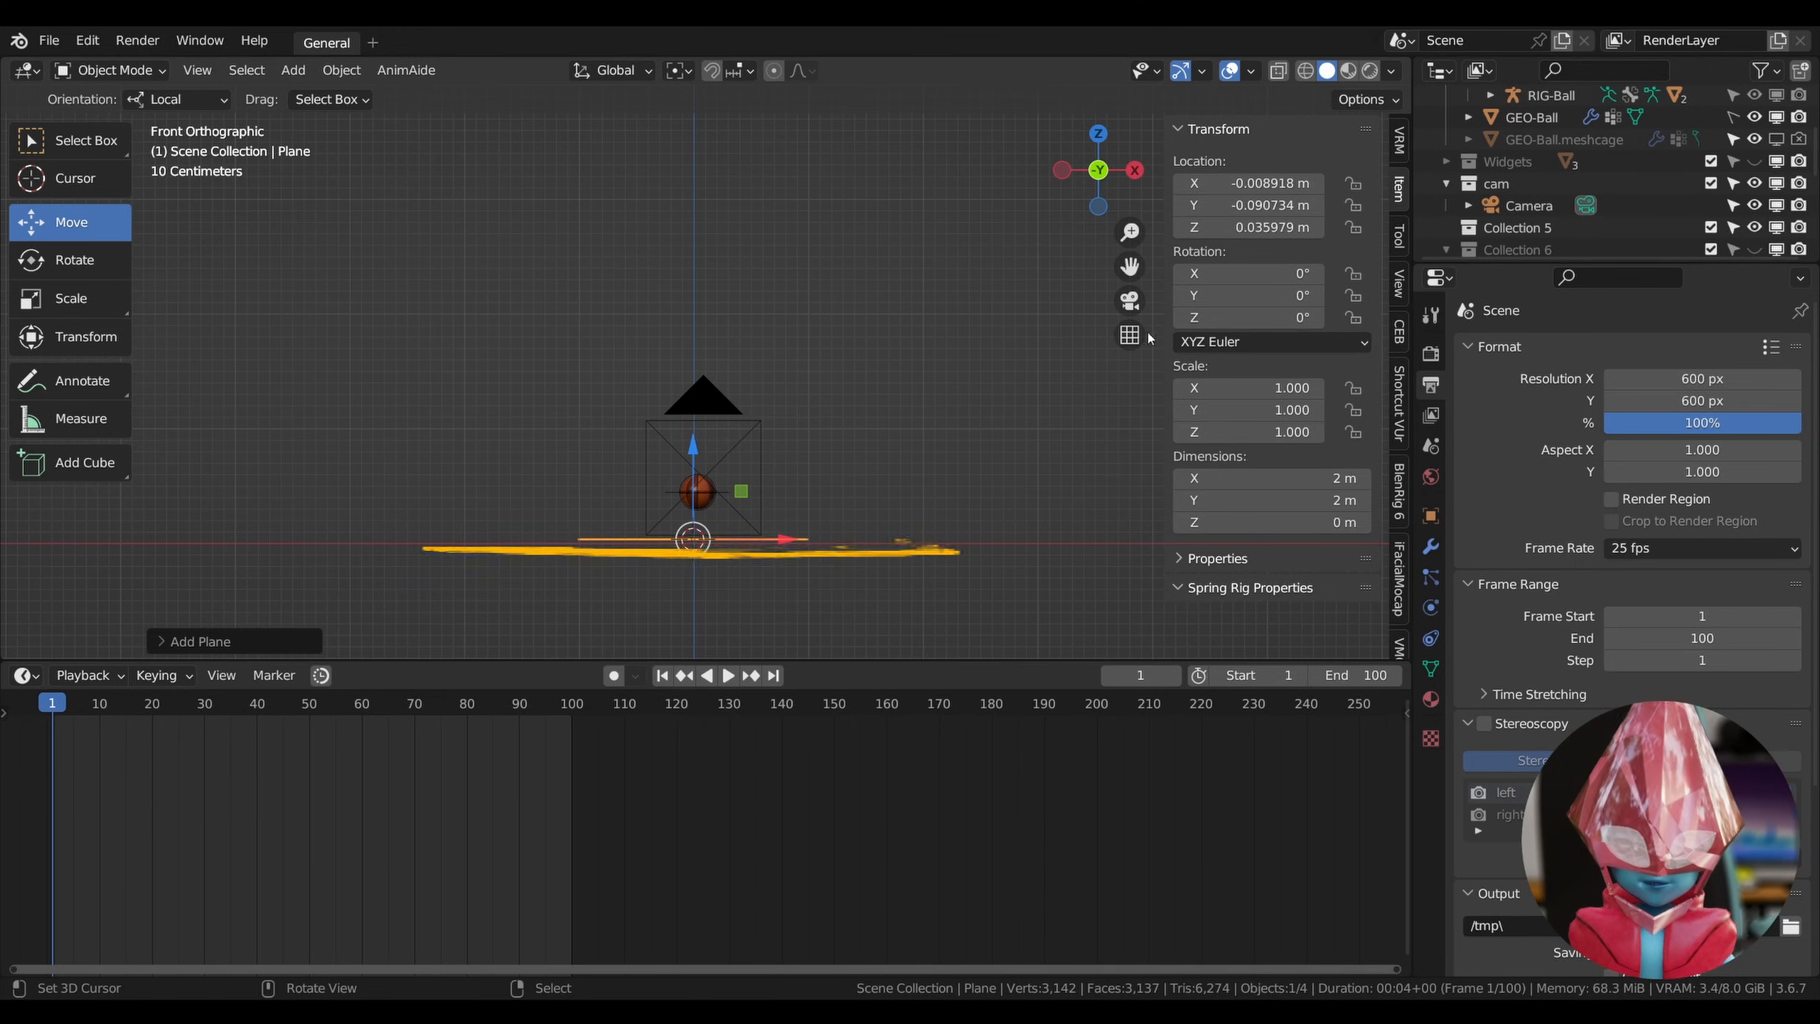
pyautogui.moveTo(1129, 232)
pyautogui.mouseDown()
pyautogui.moveTo(1129, 271)
pyautogui.moveTo(1124, 88)
pyautogui.mouseUp()
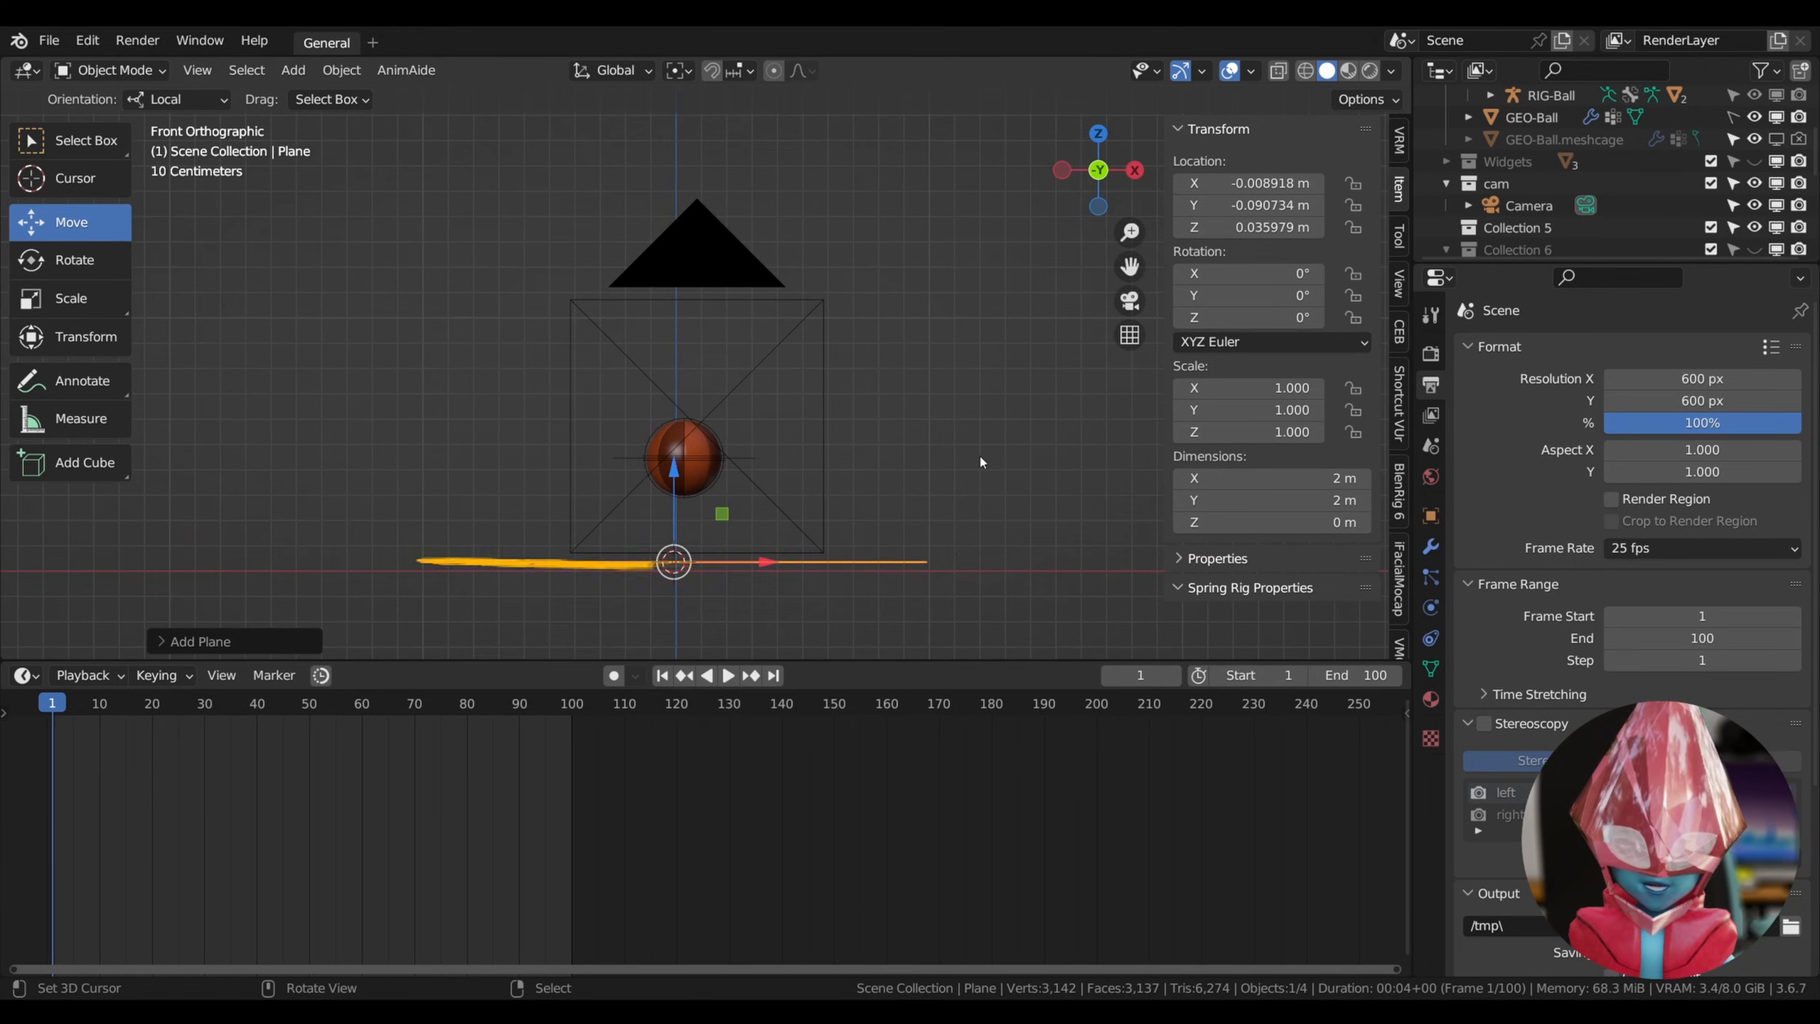
pyautogui.moveTo(673, 467); pyautogui.dragTo(673, 477)
pyautogui.moveTo(764, 571); pyautogui.dragTo(915, 241)
pyautogui.click(996, 398)
pyautogui.hotkey('alt', 'a')
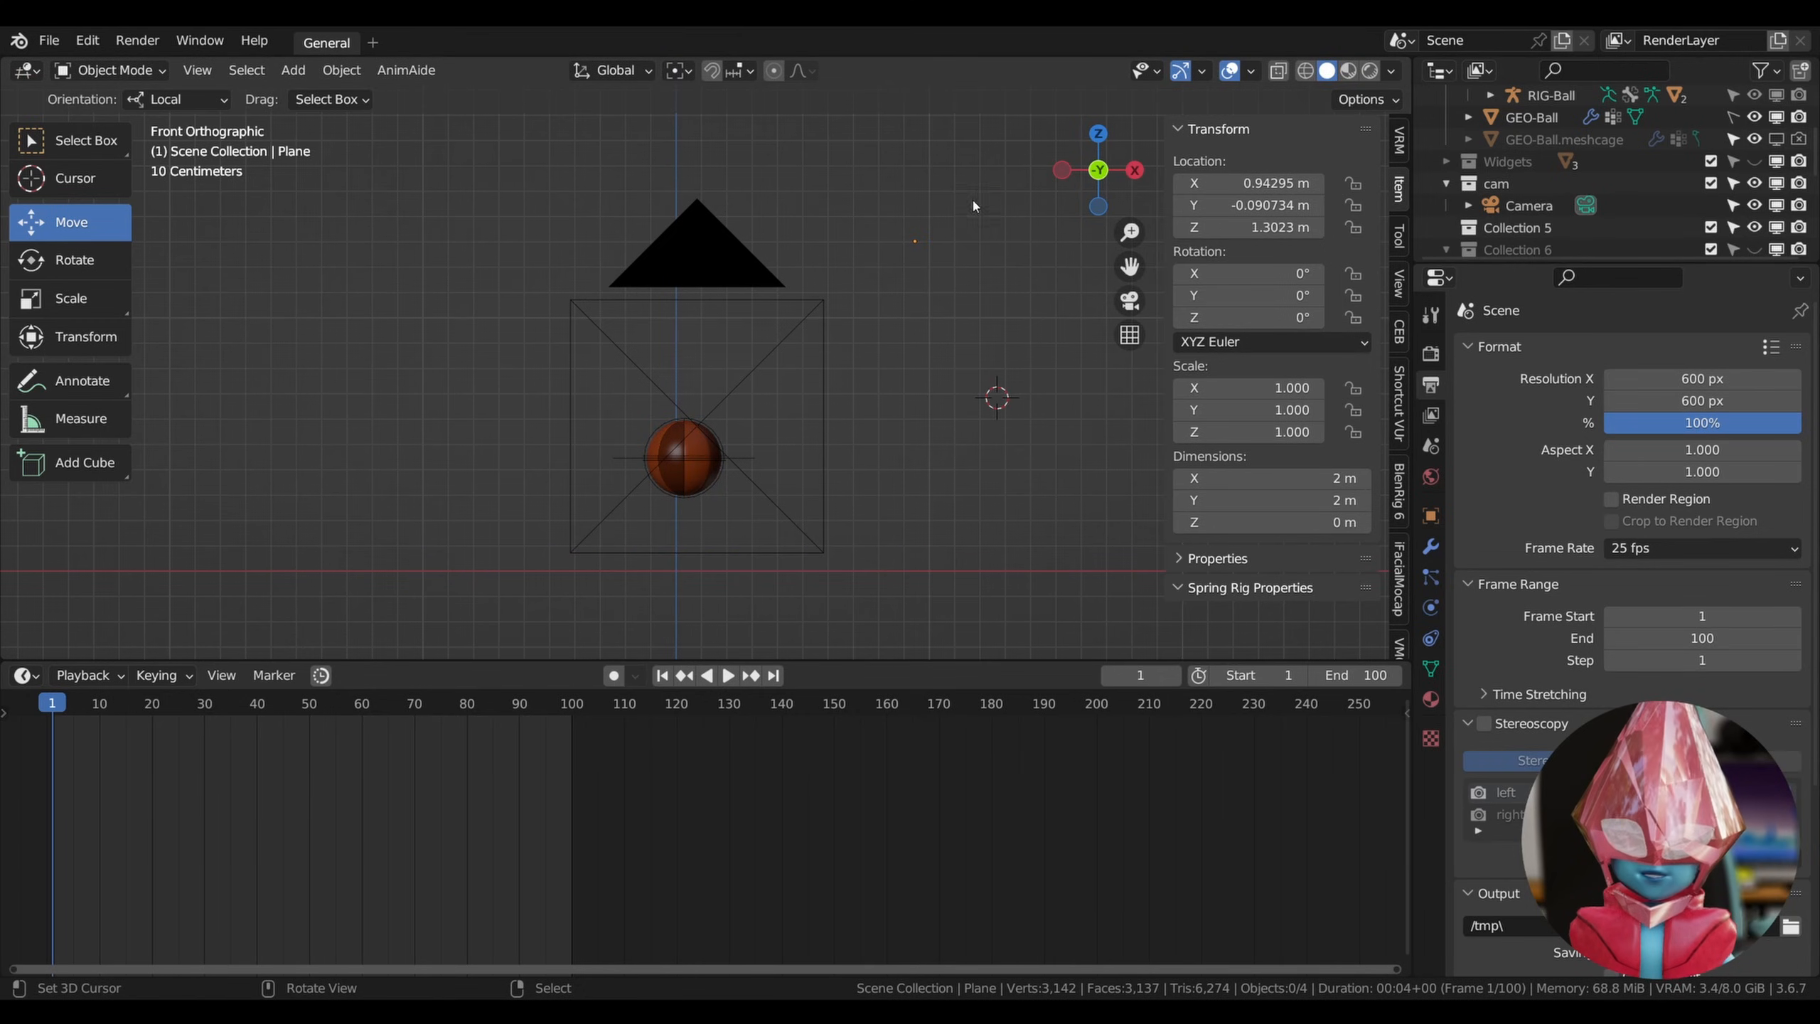
# Select the raised plane and, in front view, move it beneath the ball to about X 0.002 m, Z 0.011 m.
pyautogui.moveTo(1098, 171); pyautogui.dragTo(1082, 207)
pyautogui.click(942, 265)
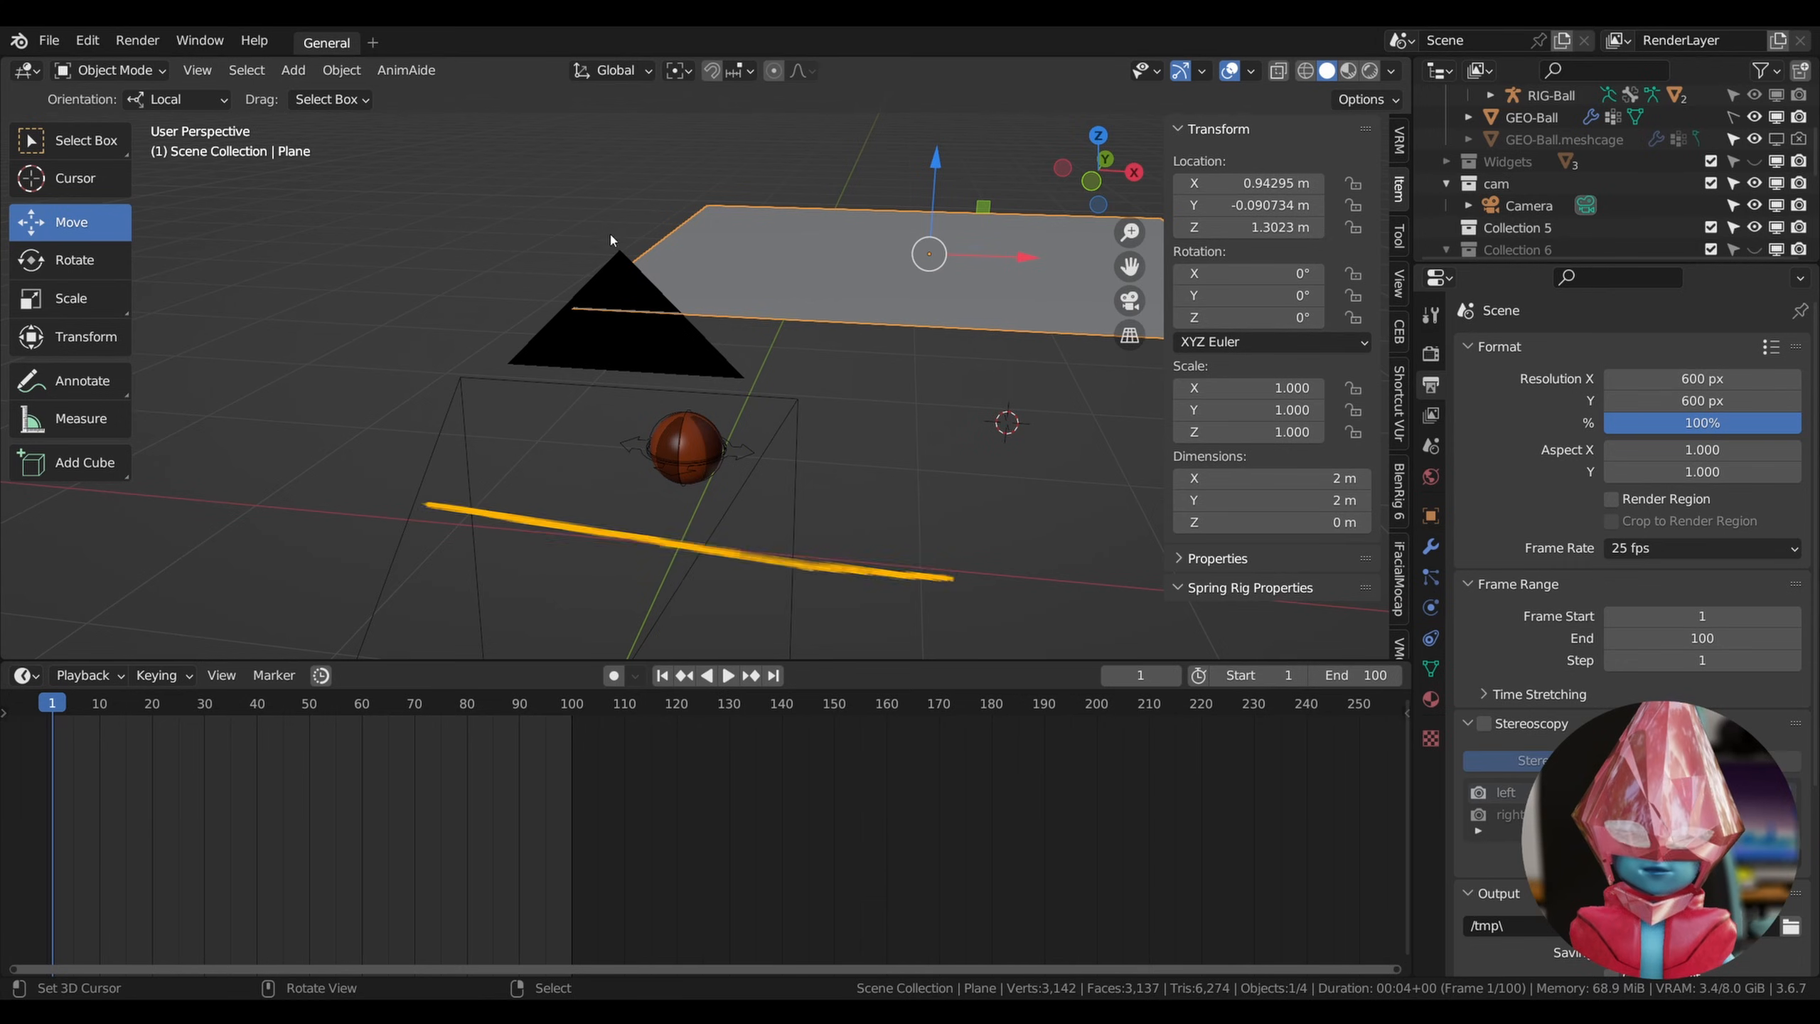
pyautogui.click(1093, 183)
pyautogui.moveTo(964, 194); pyautogui.dragTo(724, 519)
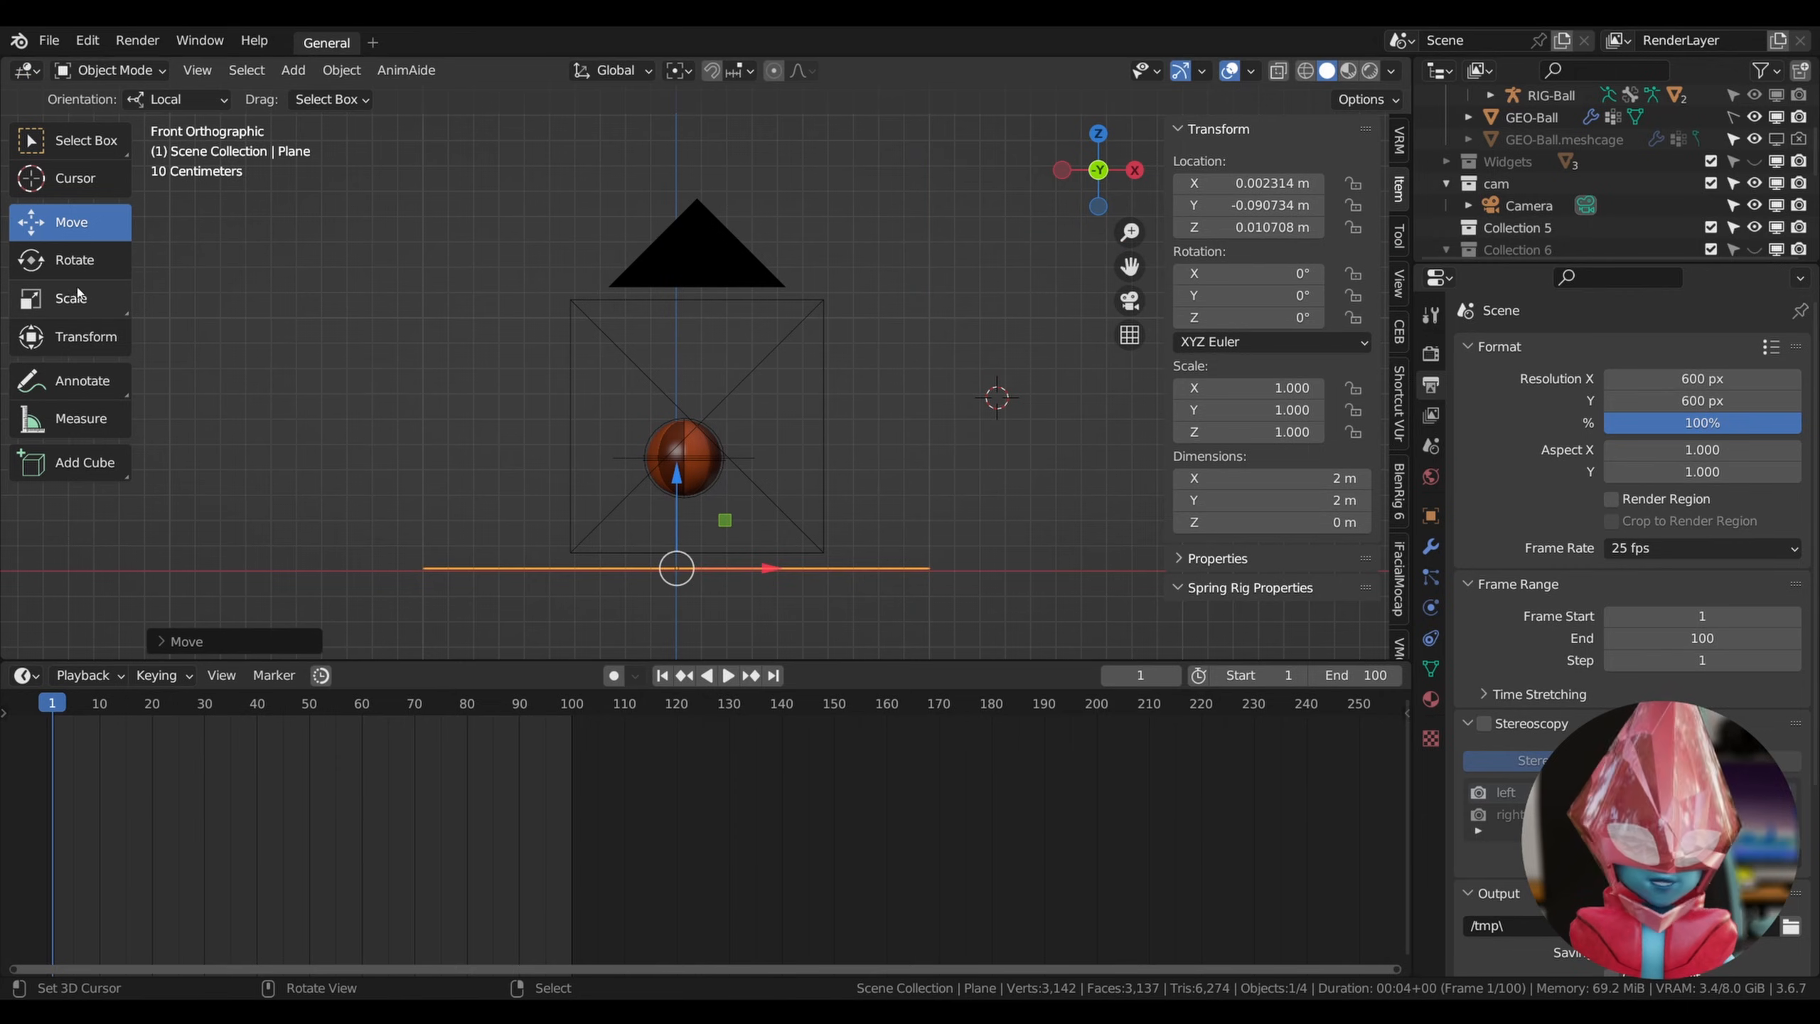
# Scale the plane up uniformly to about 3.714 so it forms a wide floor under the ball.
pyautogui.click(58, 296)
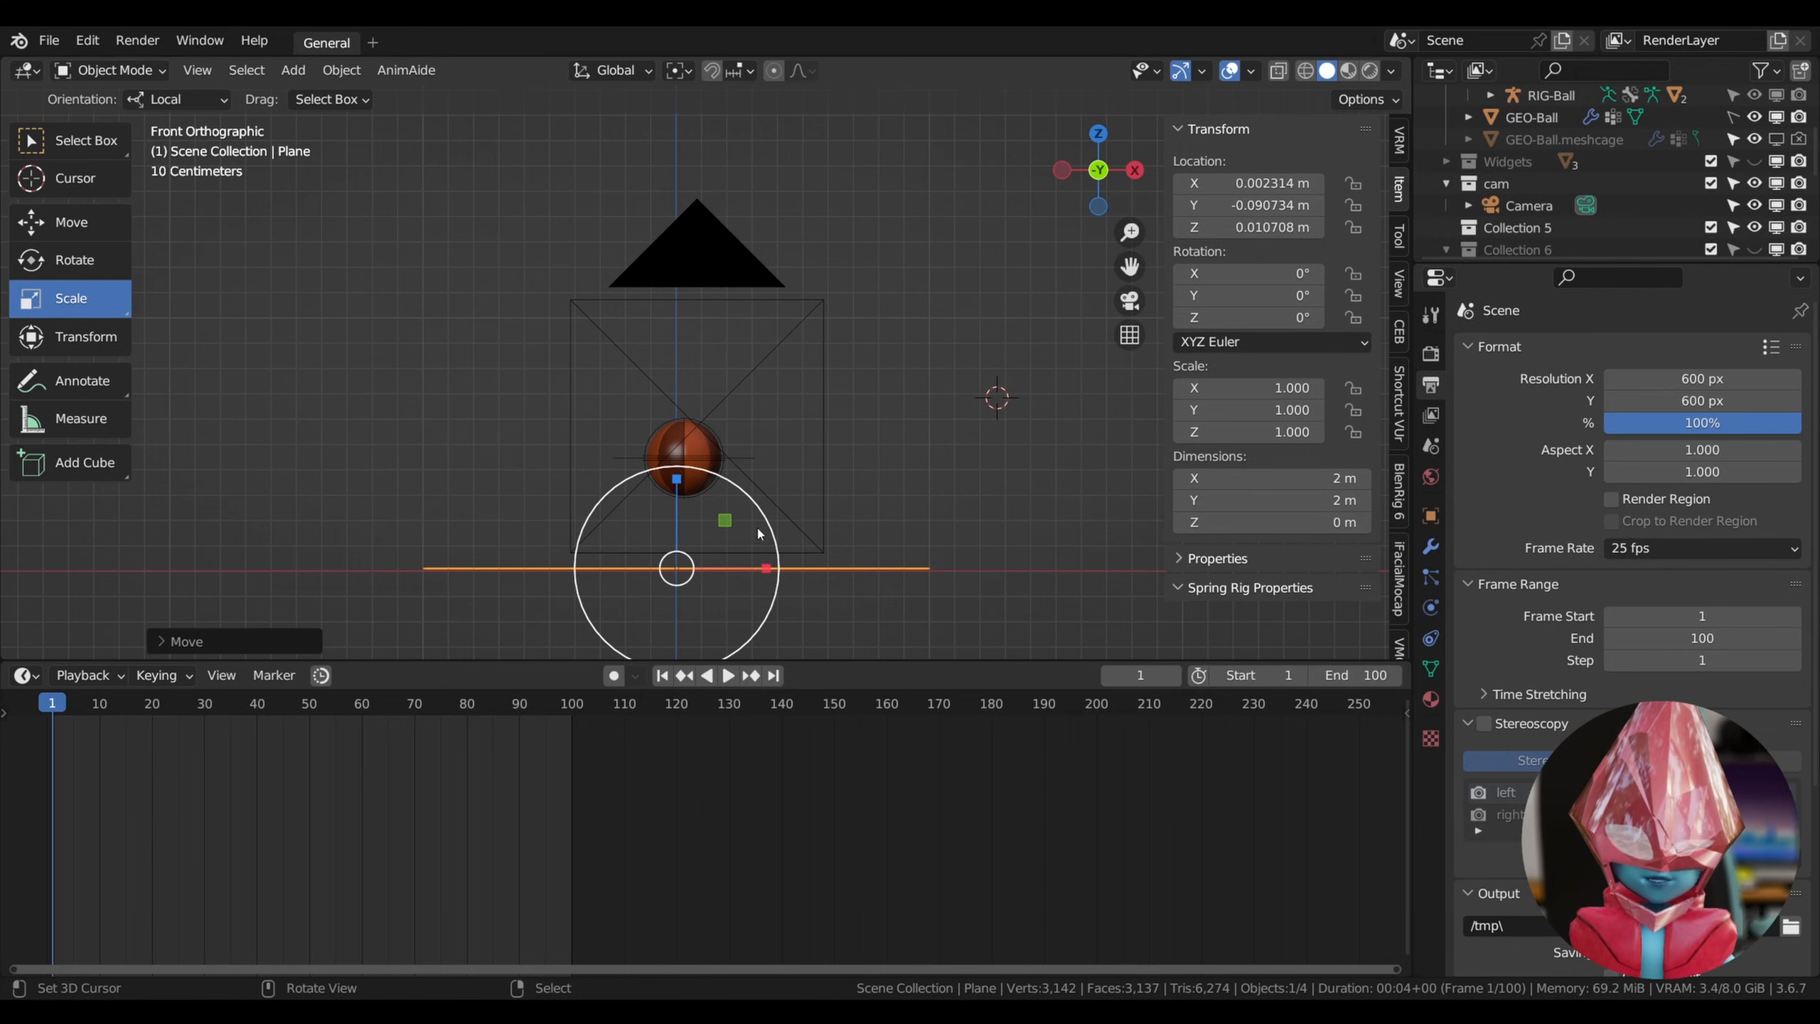
pyautogui.moveTo(758, 529); pyautogui.dragTo(928, 468)
pyautogui.moveTo(1123, 219)
pyautogui.mouseDown()
pyautogui.moveTo(1119, 272)
pyautogui.moveTo(1112, 193)
pyautogui.moveTo(1112, 211)
pyautogui.mouseUp()
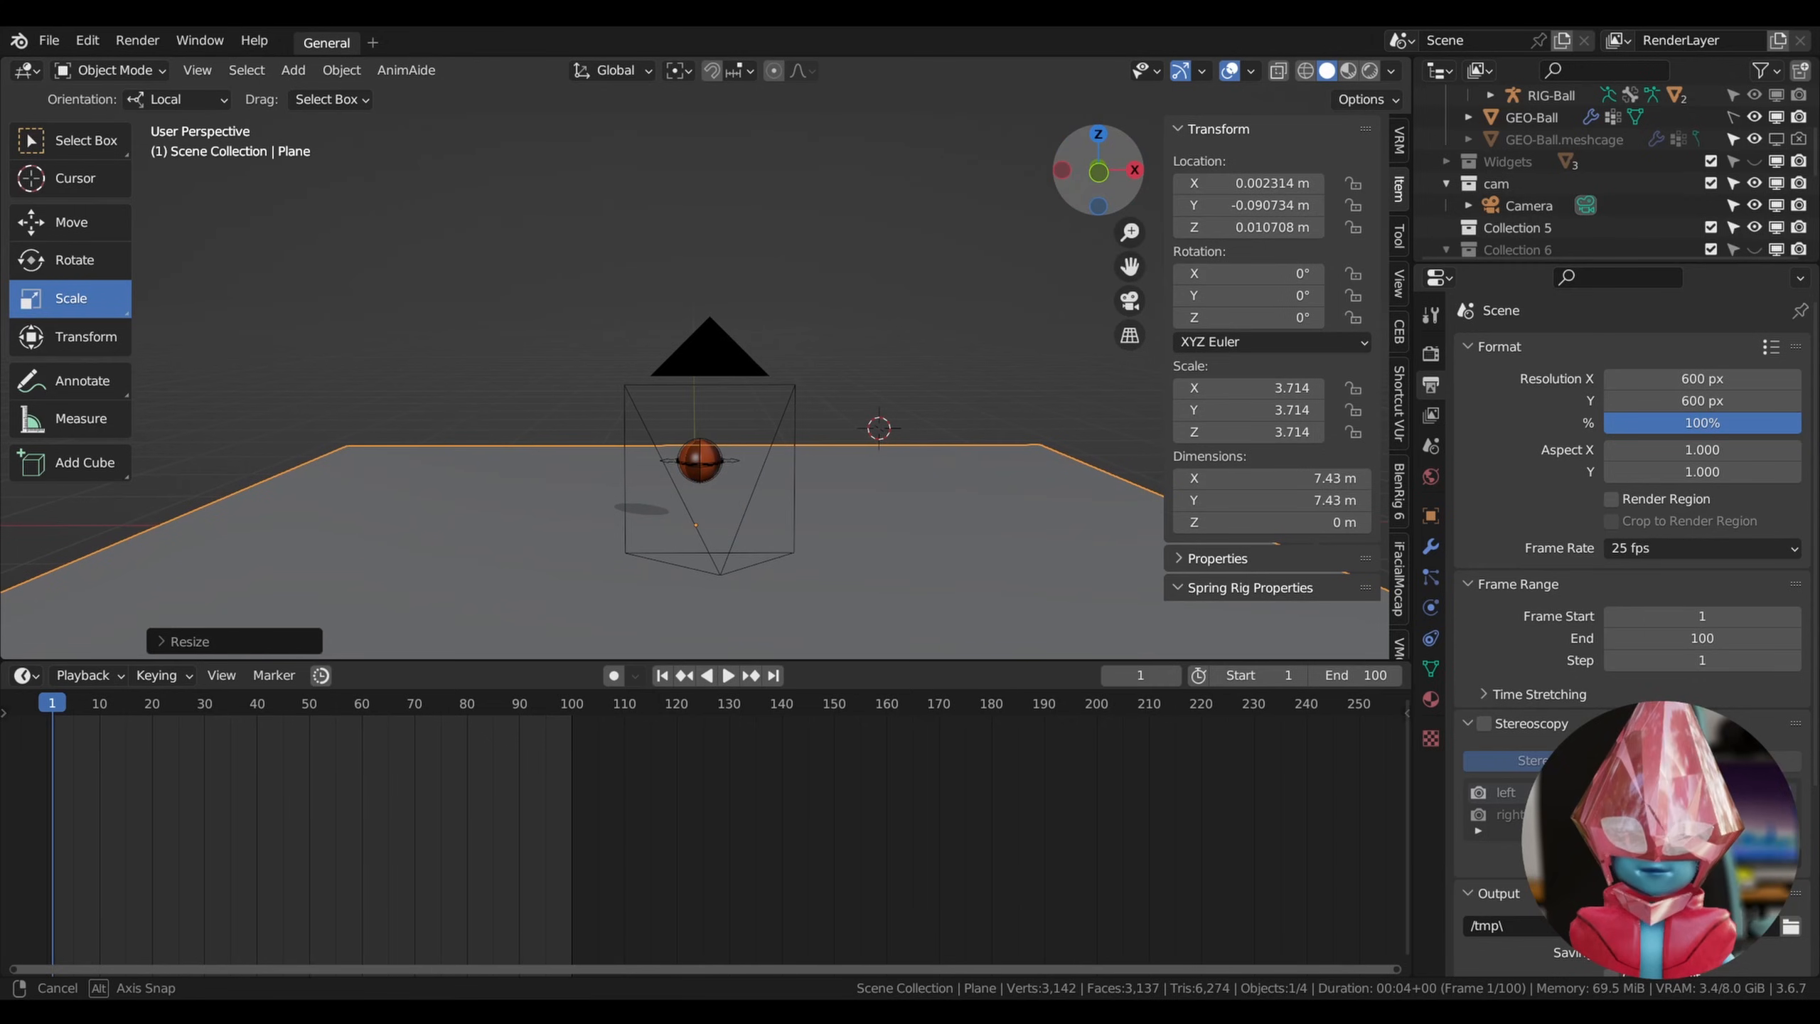
# Select the ball's rig, switch it to Pose Mode and select its Master bone control.
pyautogui.click(731, 462)
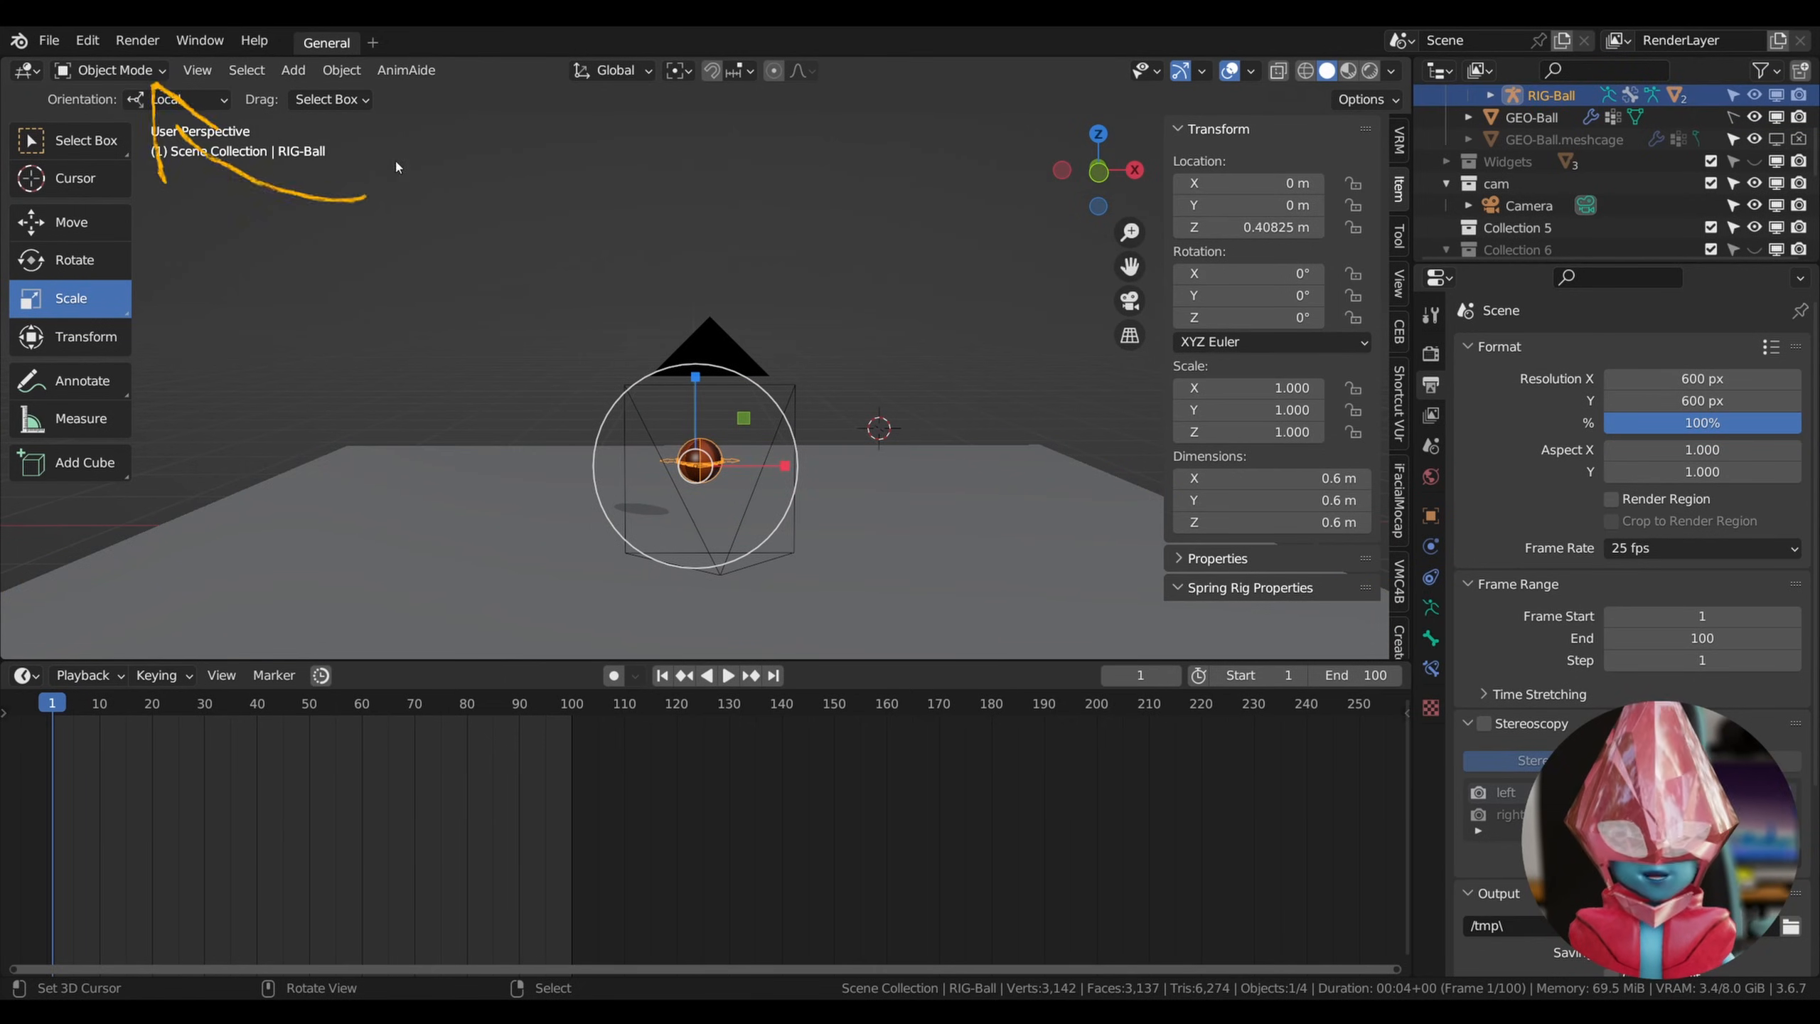
pyautogui.click(114, 70)
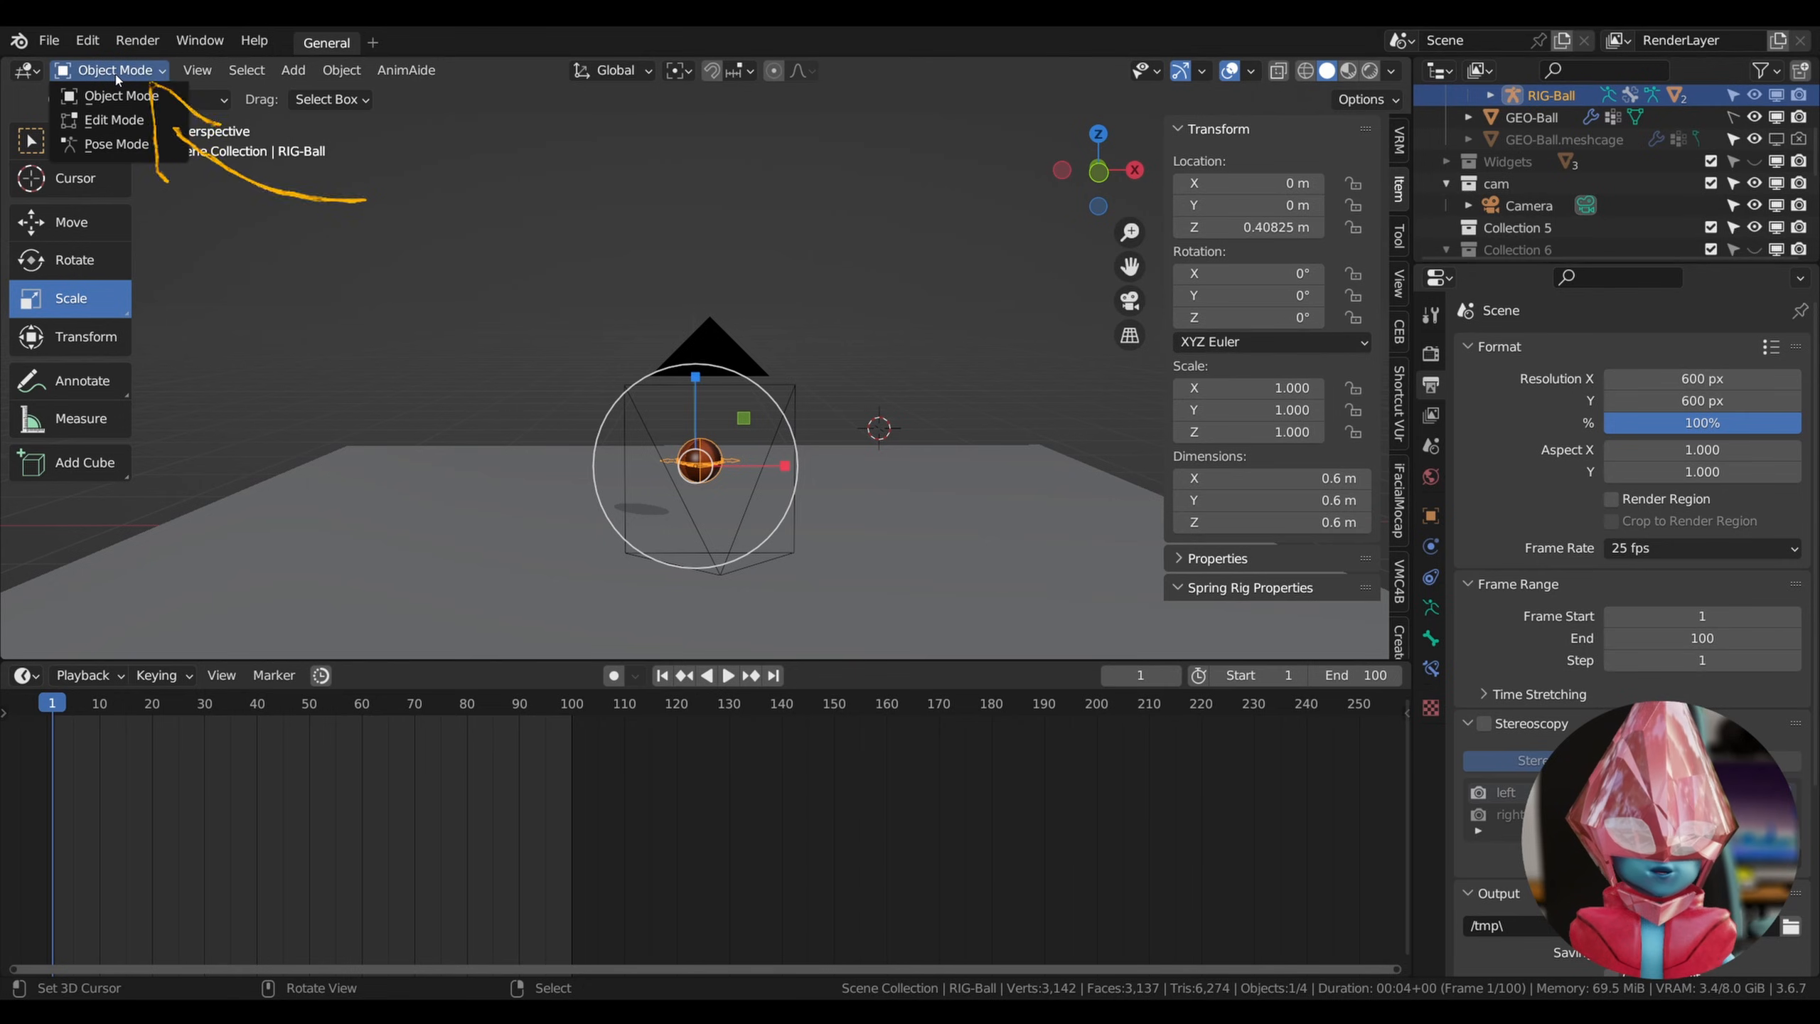
pyautogui.rightClick(806, 355)
pyautogui.rightClick(718, 439)
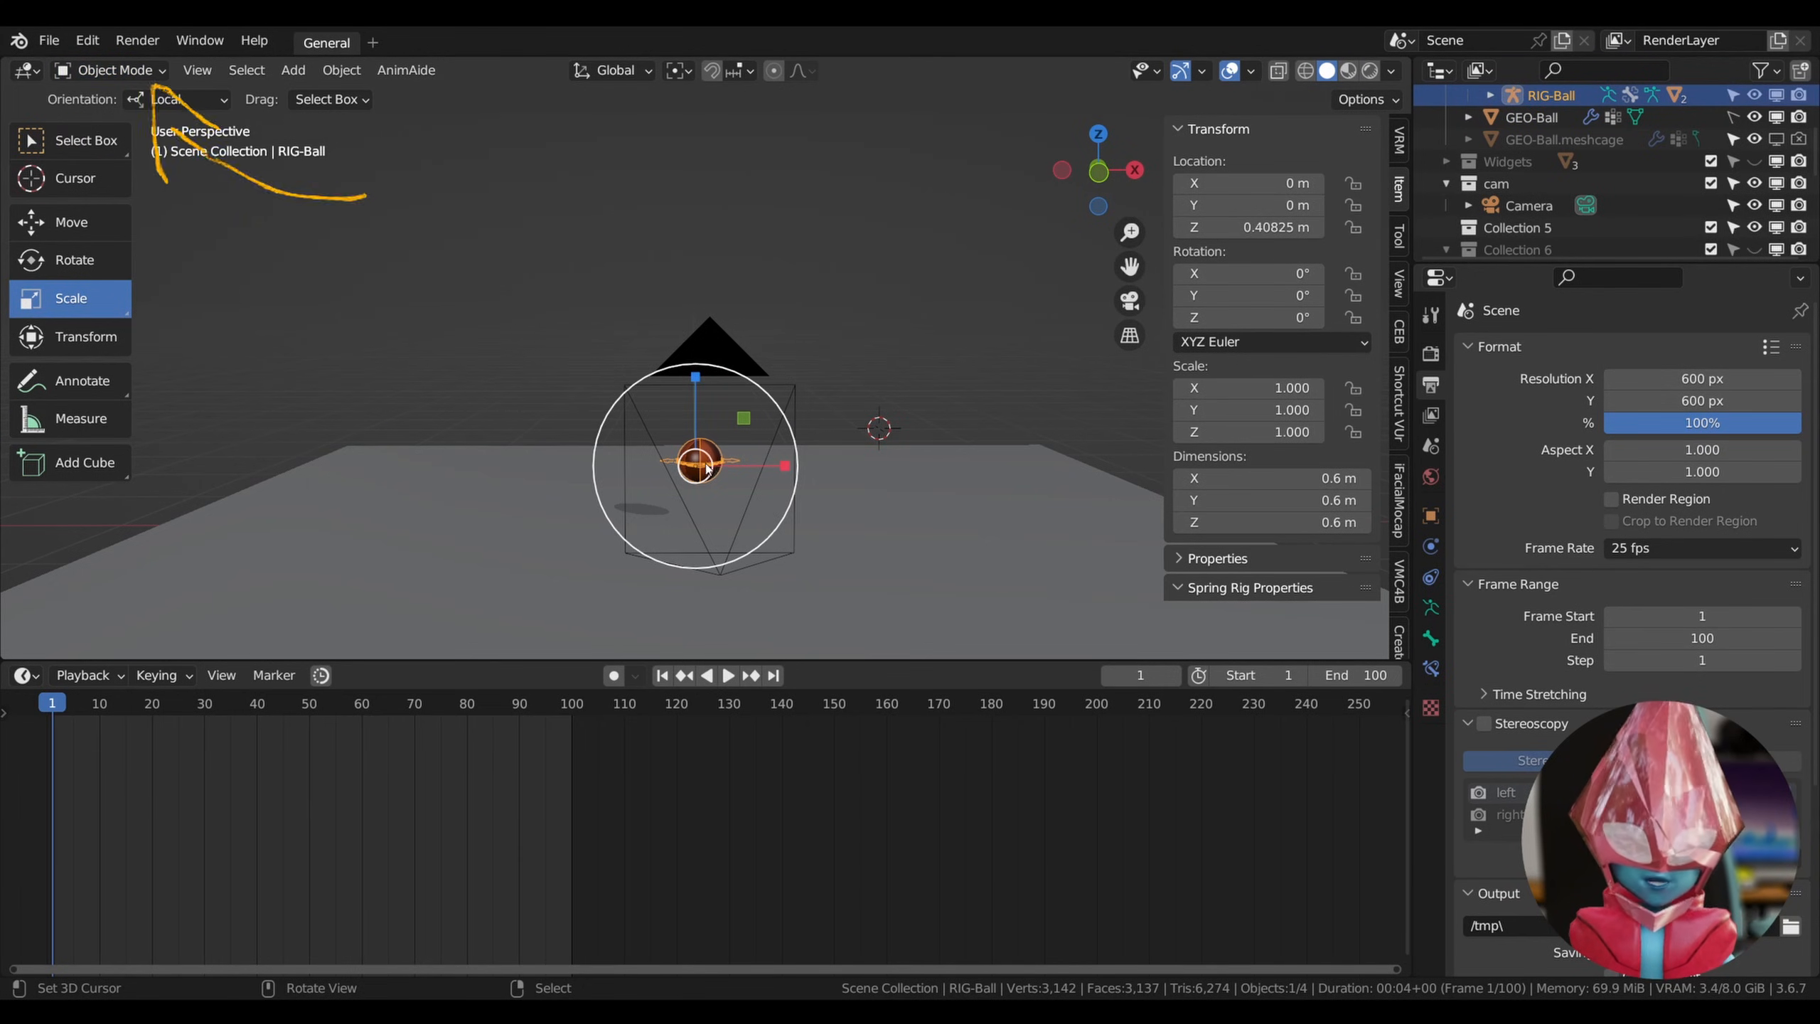
pyautogui.click(116, 72)
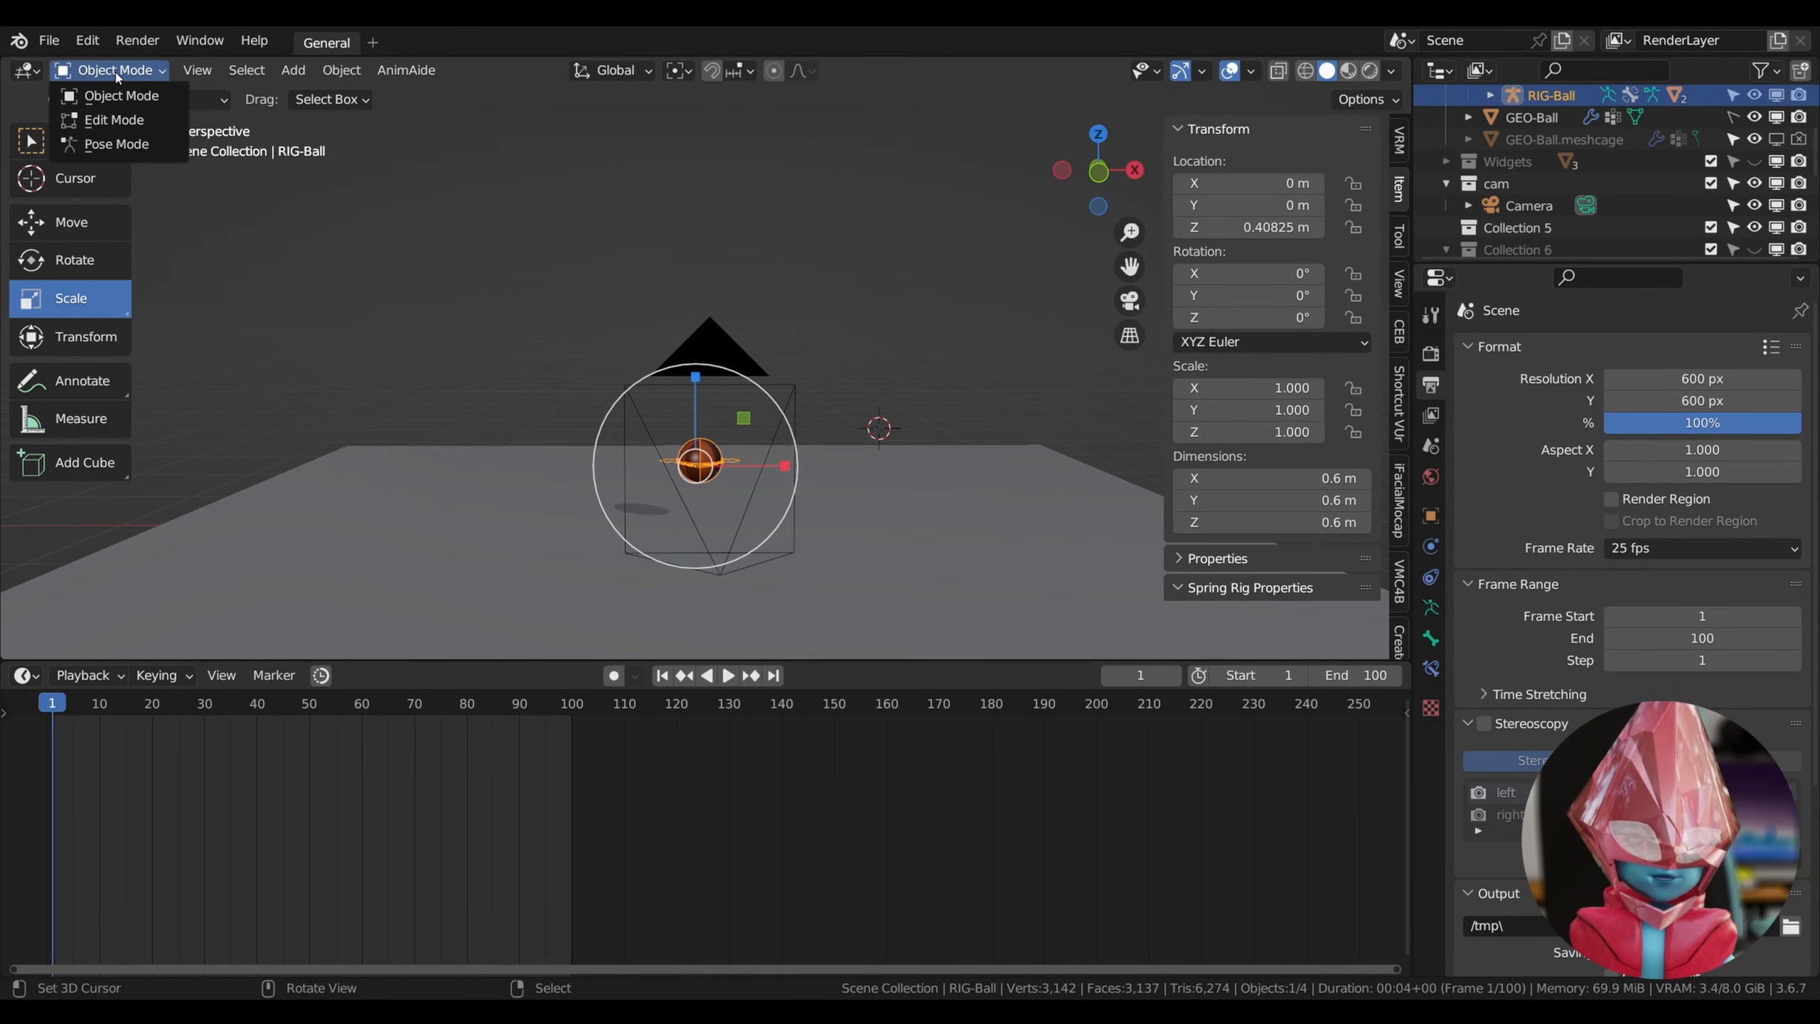
pyautogui.click(122, 145)
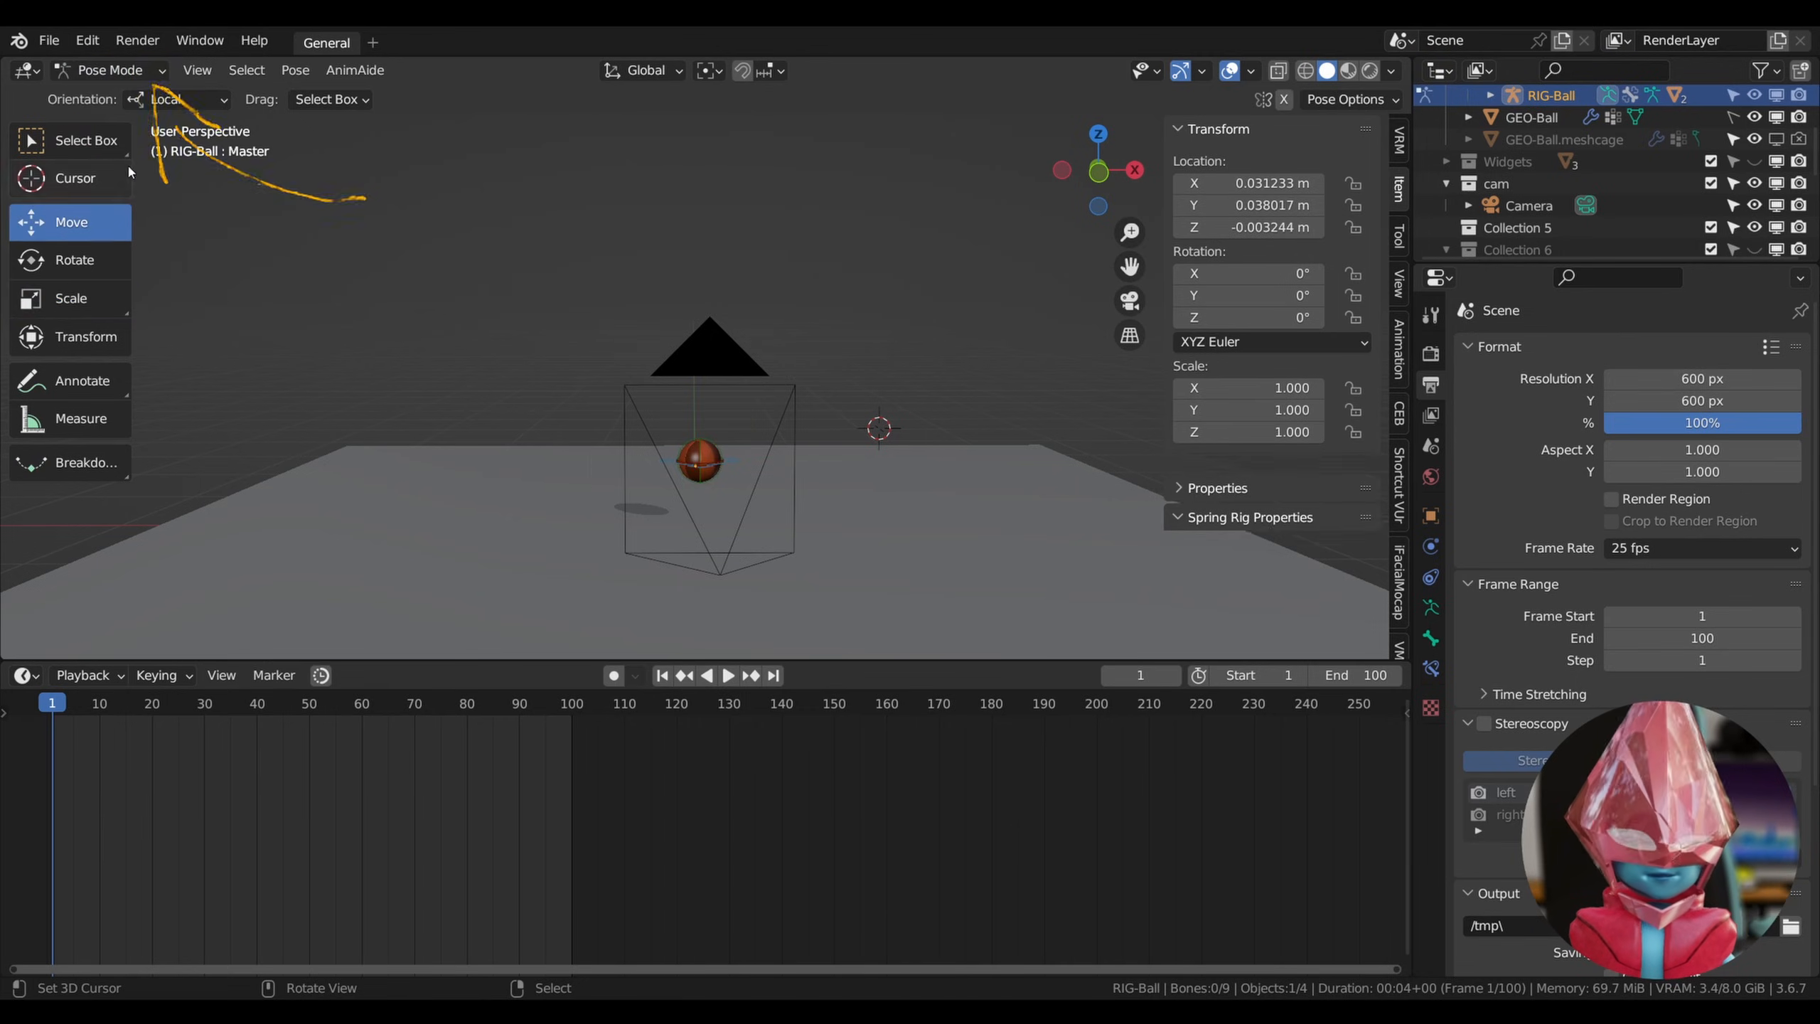
pyautogui.click(737, 463)
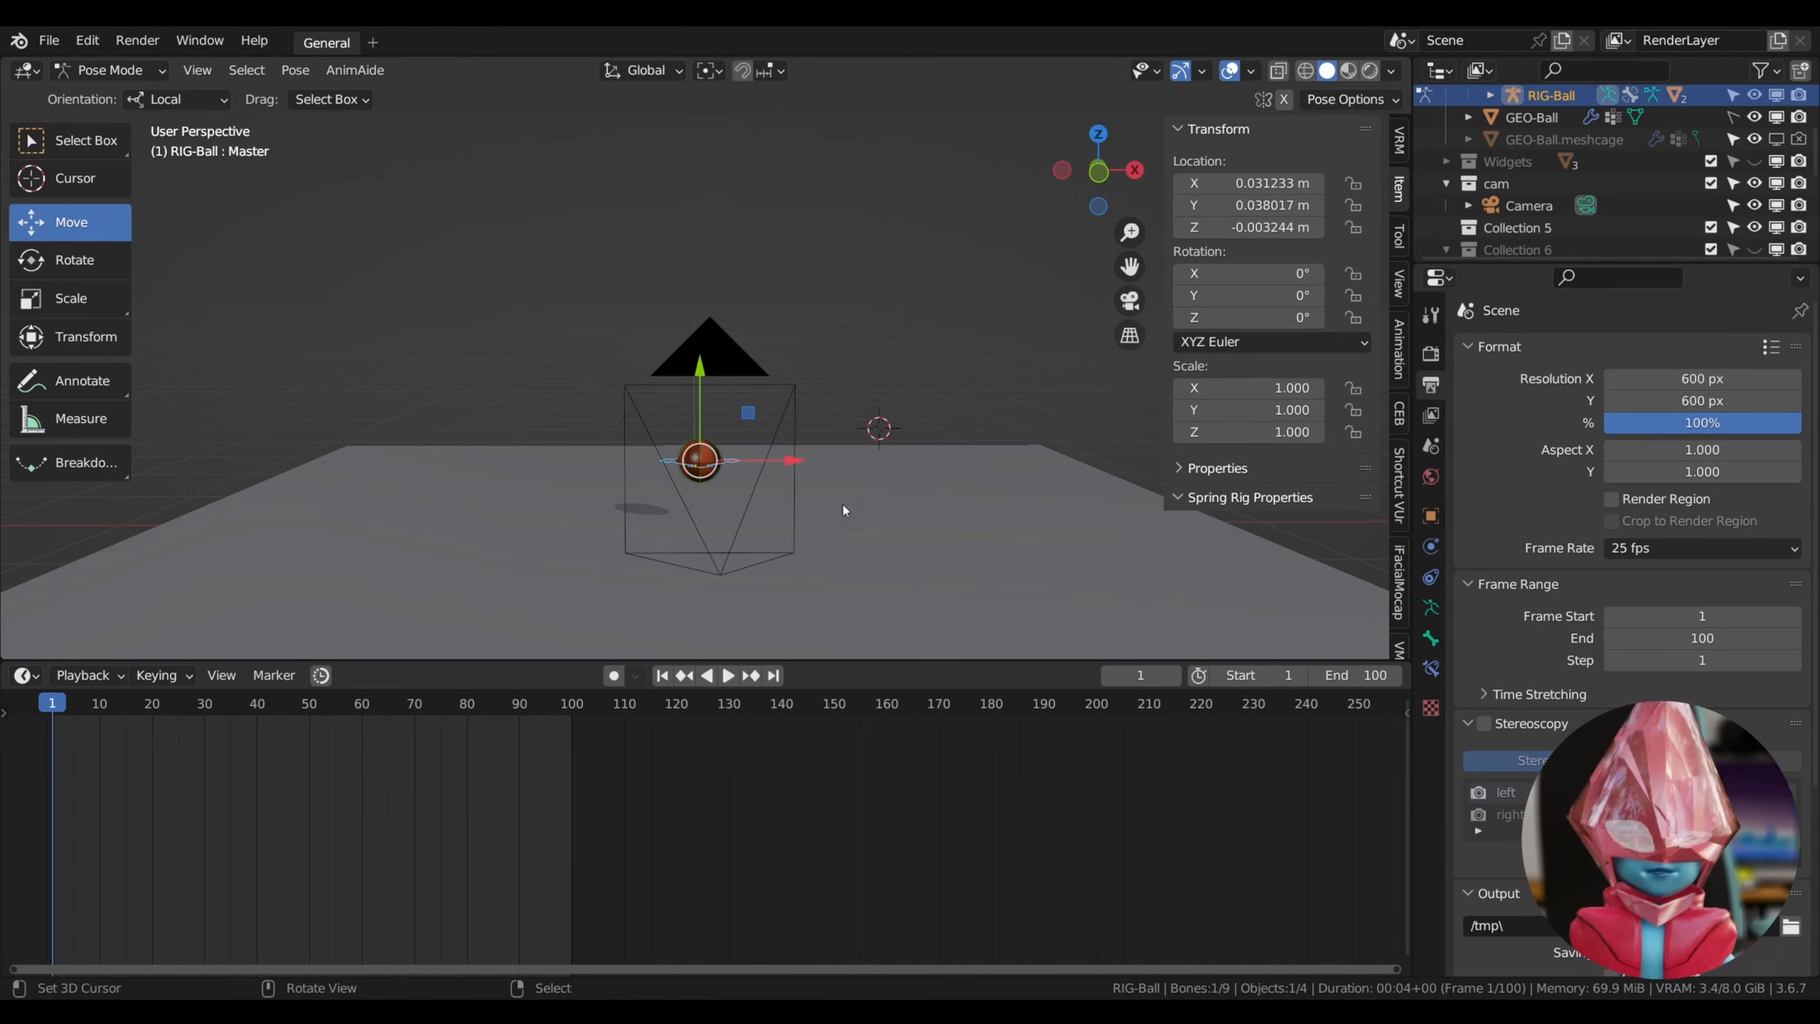
# Move the Master bone to about X -2.737 m, Y 2.204 m and insert a Location keyframe at frame 1.
pyautogui.moveTo(797, 460); pyautogui.dragTo(310, 111)
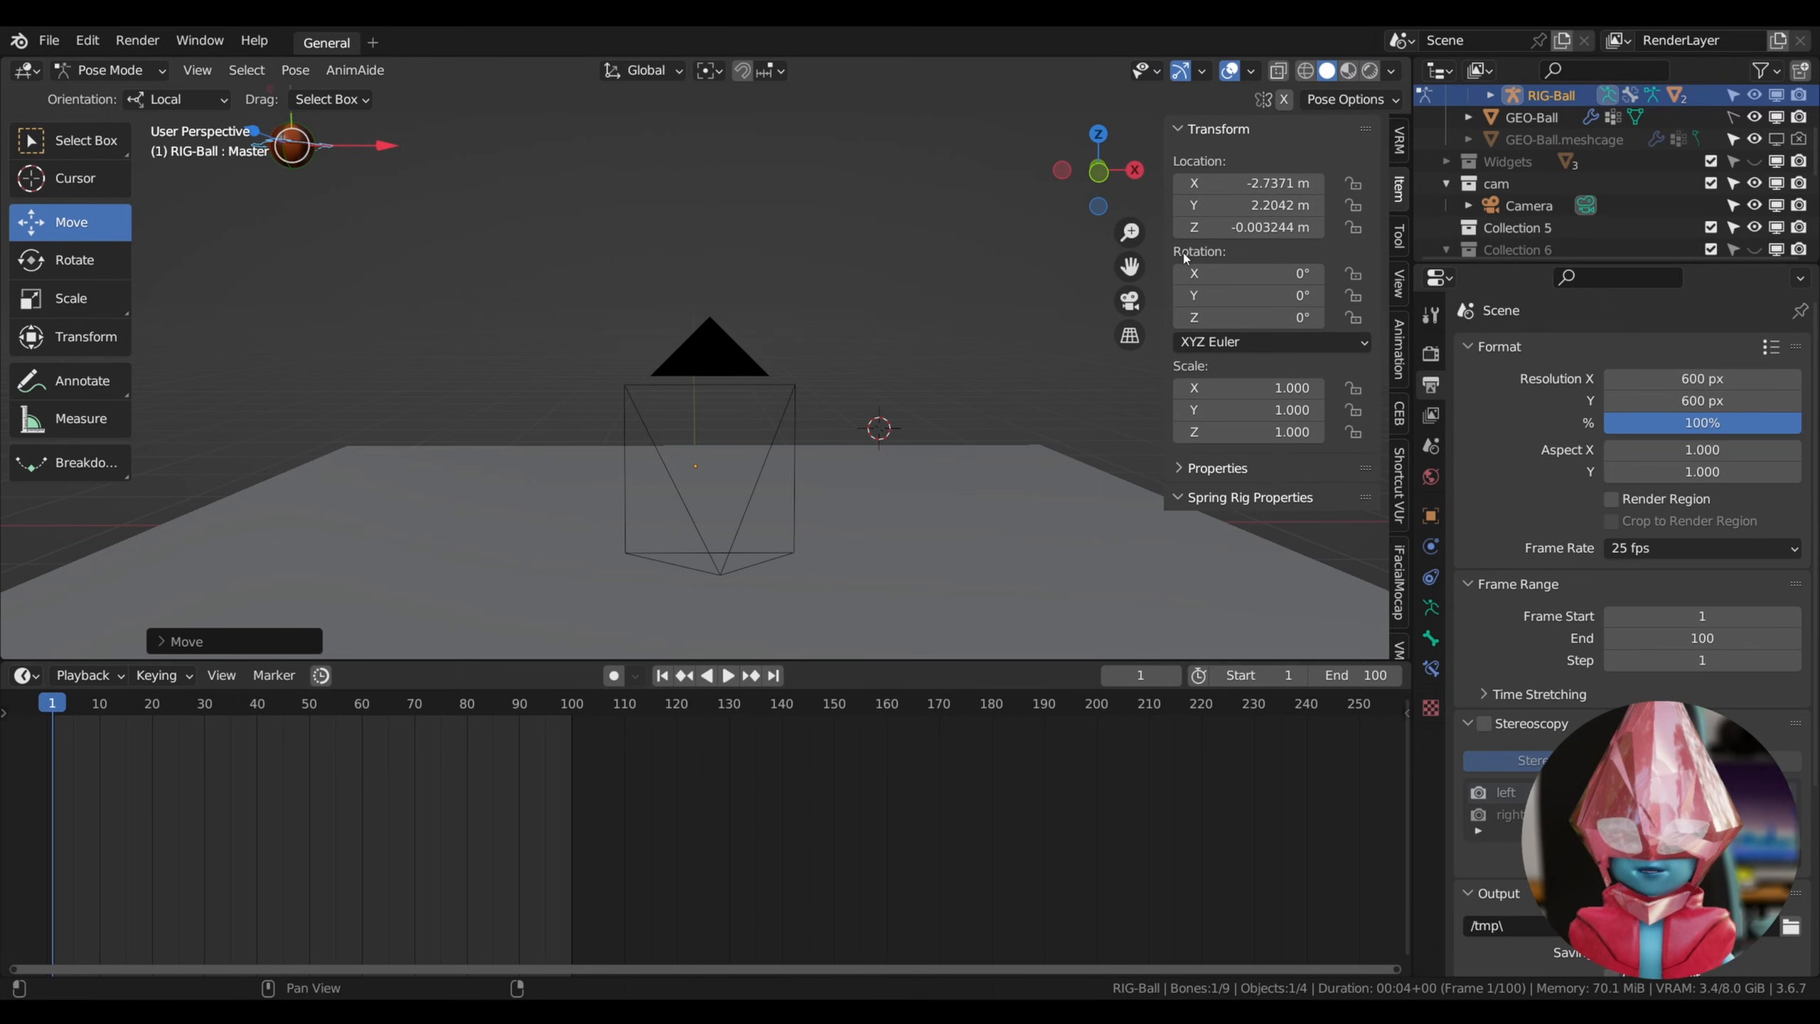
pyautogui.moveTo(1129, 267); pyautogui.dragTo(1136, 303)
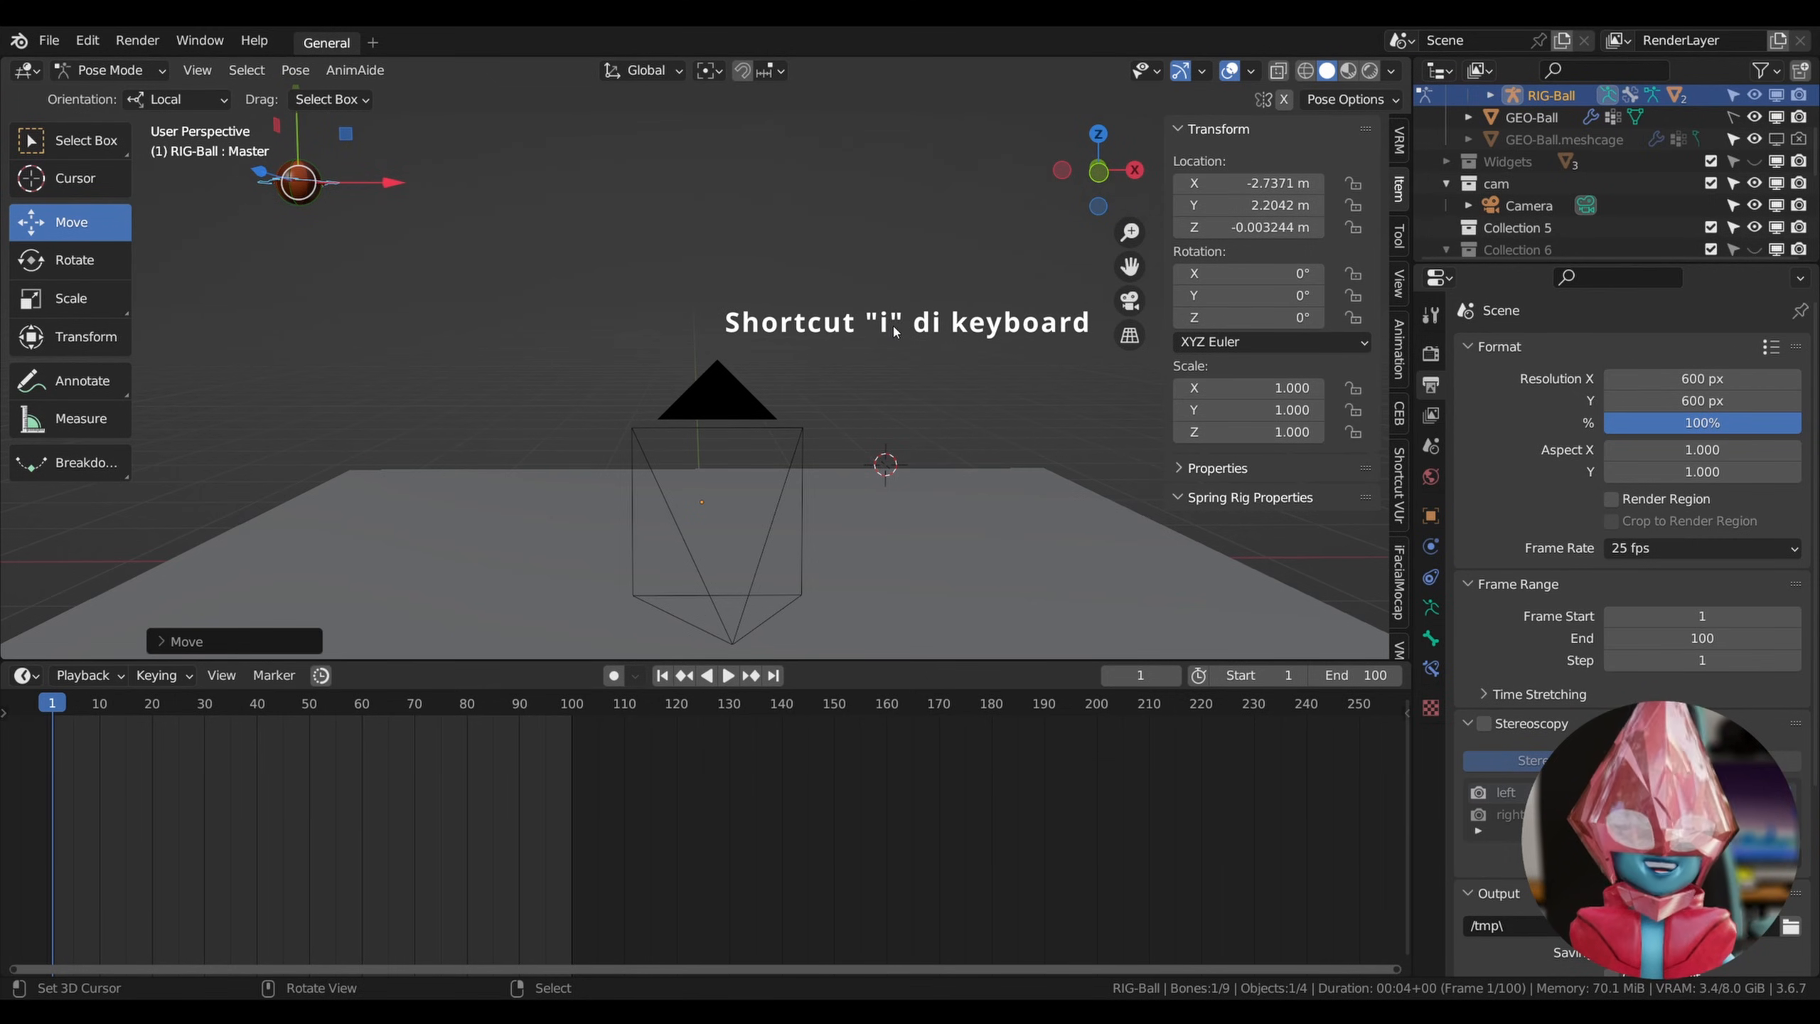
pyautogui.press('i')
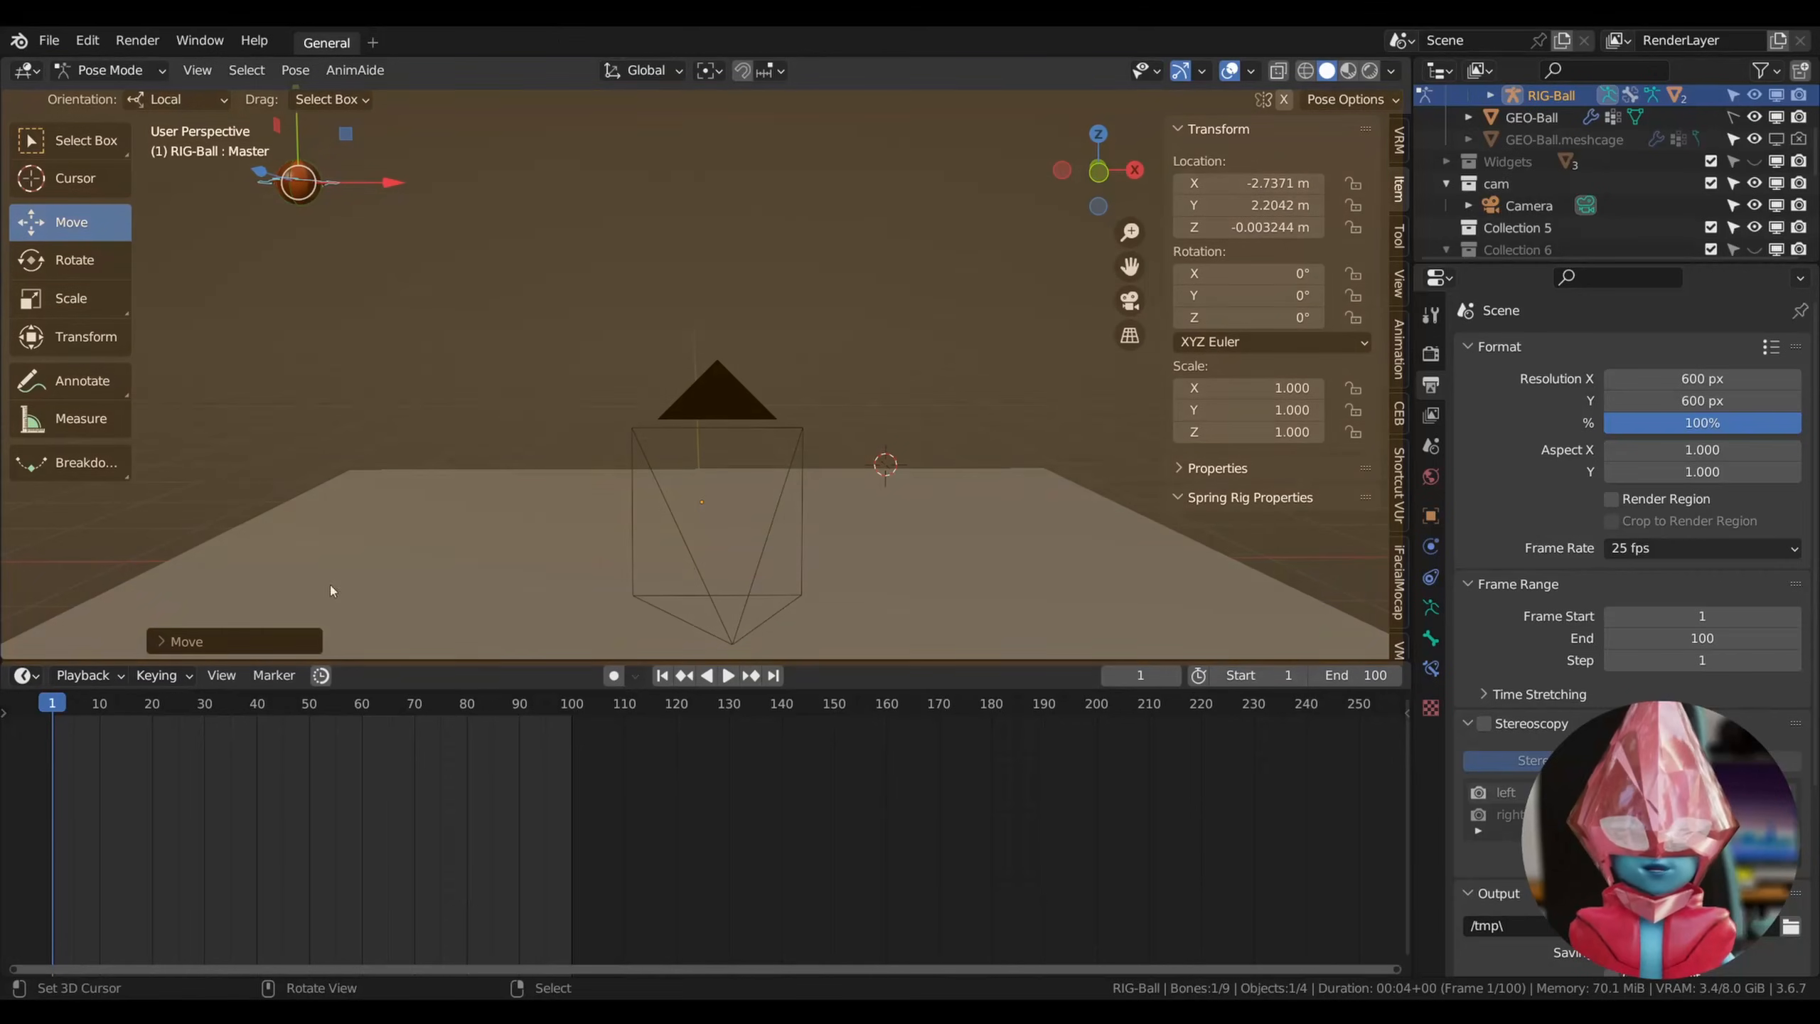
pyautogui.press('i')
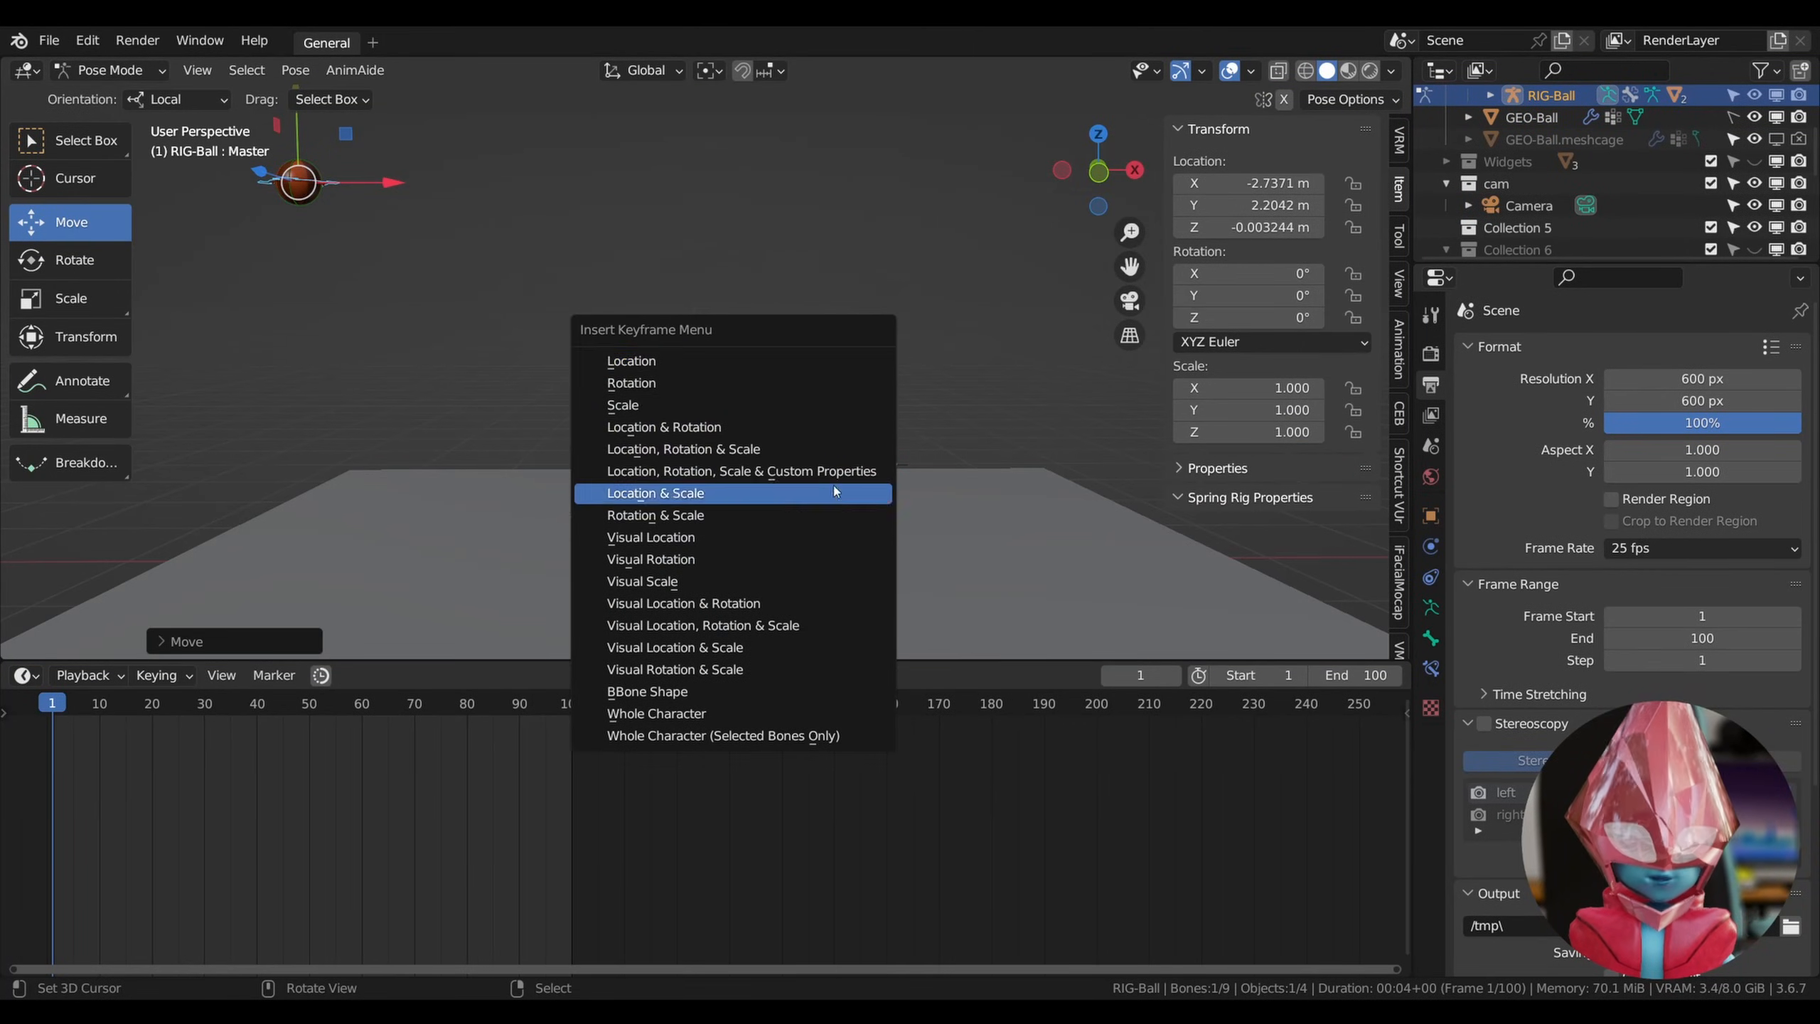
pyautogui.click(687, 369)
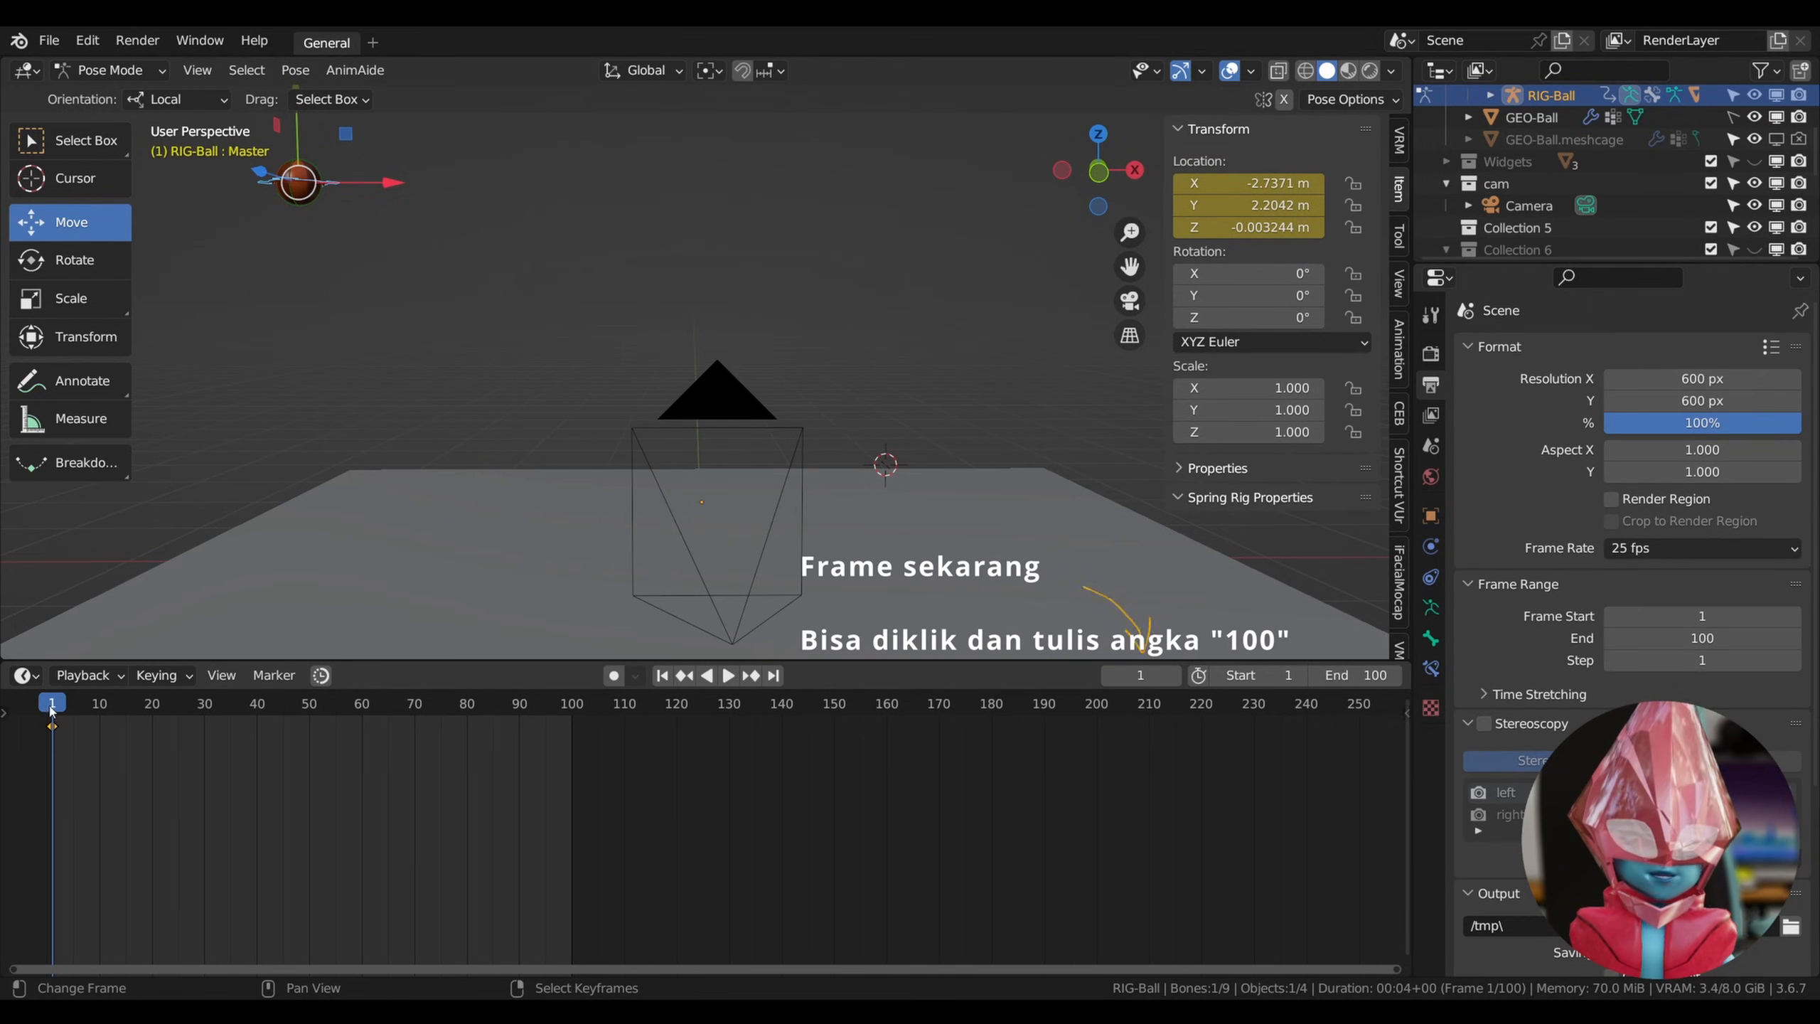
# At frame 100, move the Master bone to about X 2.8 m, Y -0.241 m and insert a Location keyframe.
pyautogui.press('space')
pyautogui.moveTo(63, 712); pyautogui.dragTo(573, 733)
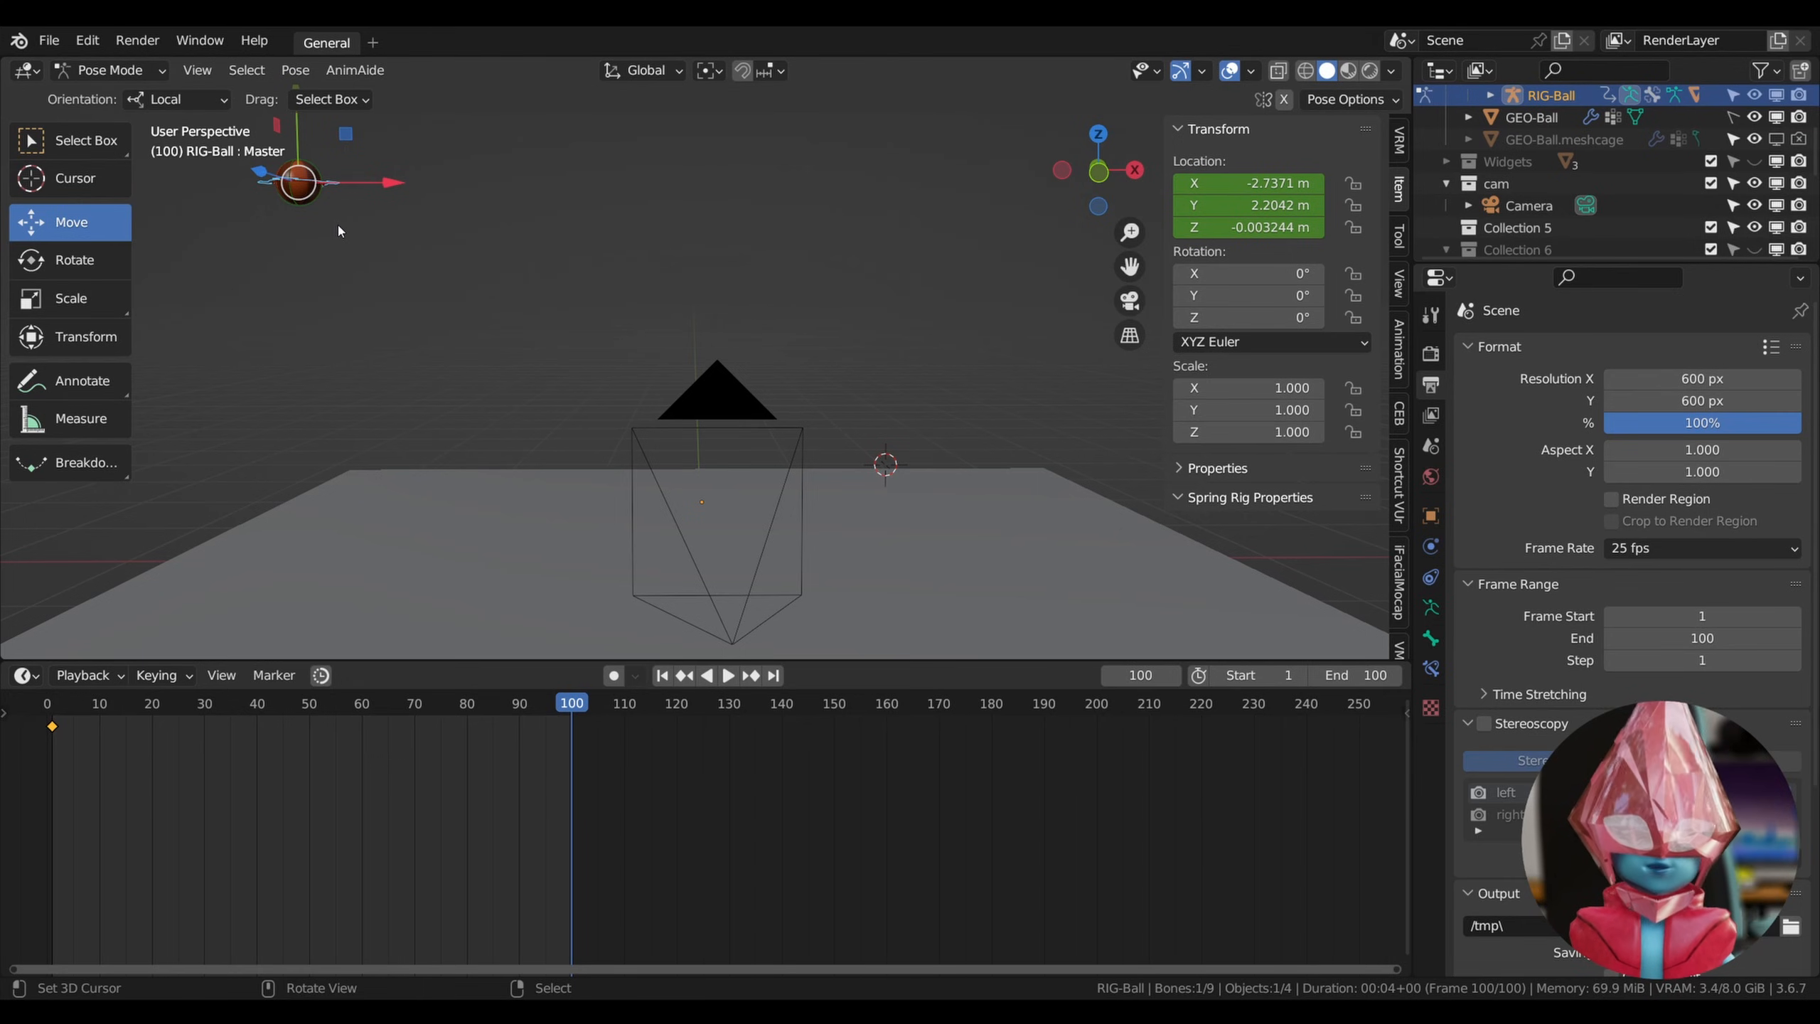
pyautogui.moveTo(391, 188); pyautogui.dragTo(1182, 154)
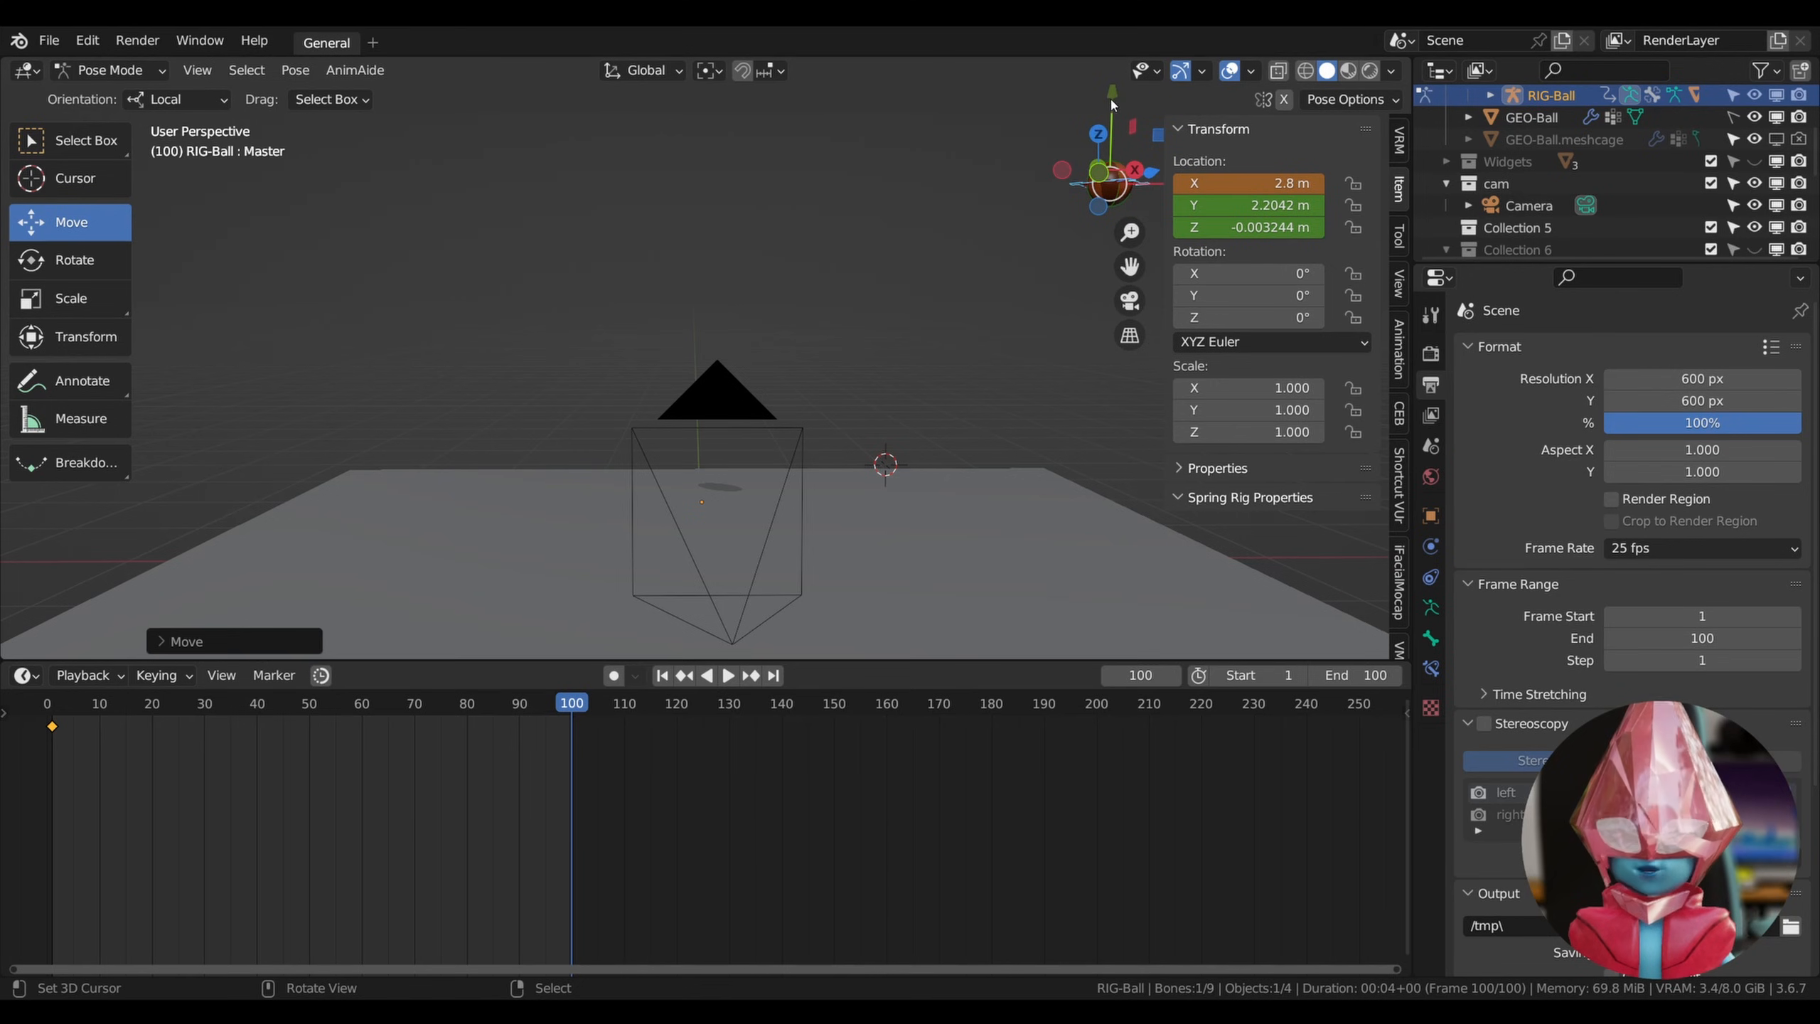
pyautogui.moveTo(1111, 105); pyautogui.dragTo(1091, 450)
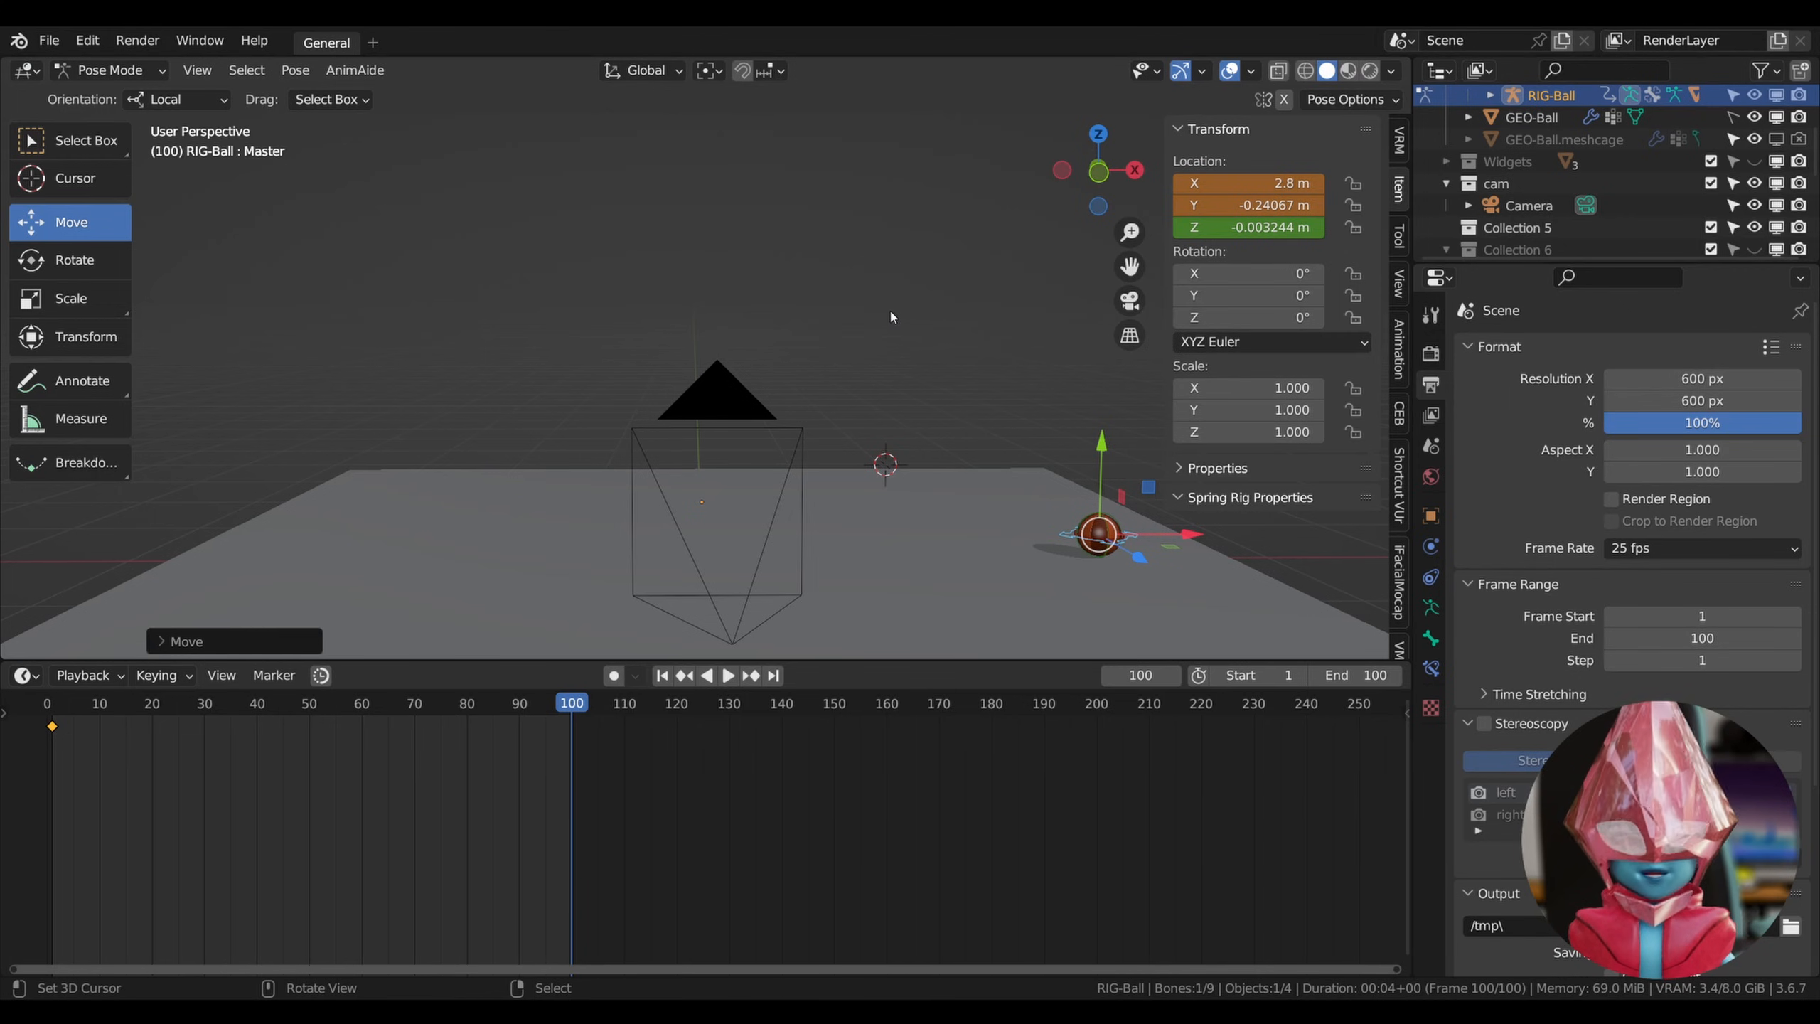
pyautogui.press('i')
pyautogui.click(685, 318)
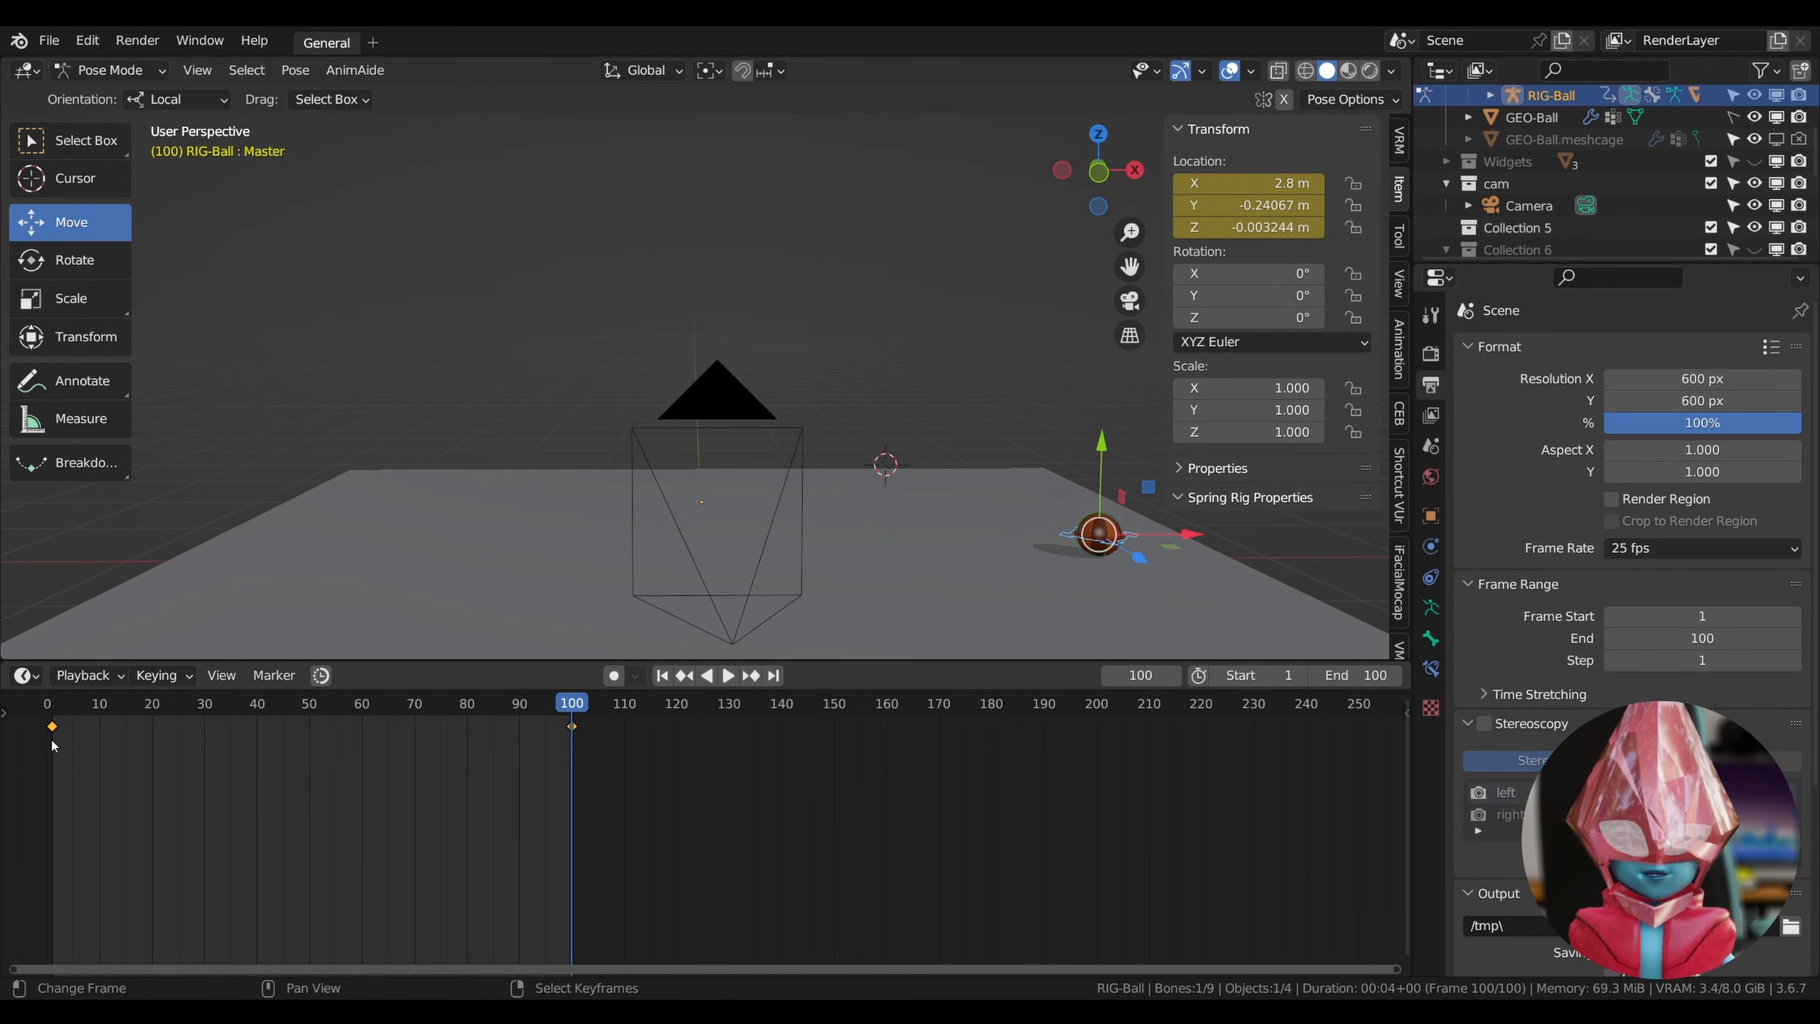
# Play the ball animation from frame 1 to review its motion, and stop playback.
pyautogui.click(55, 718)
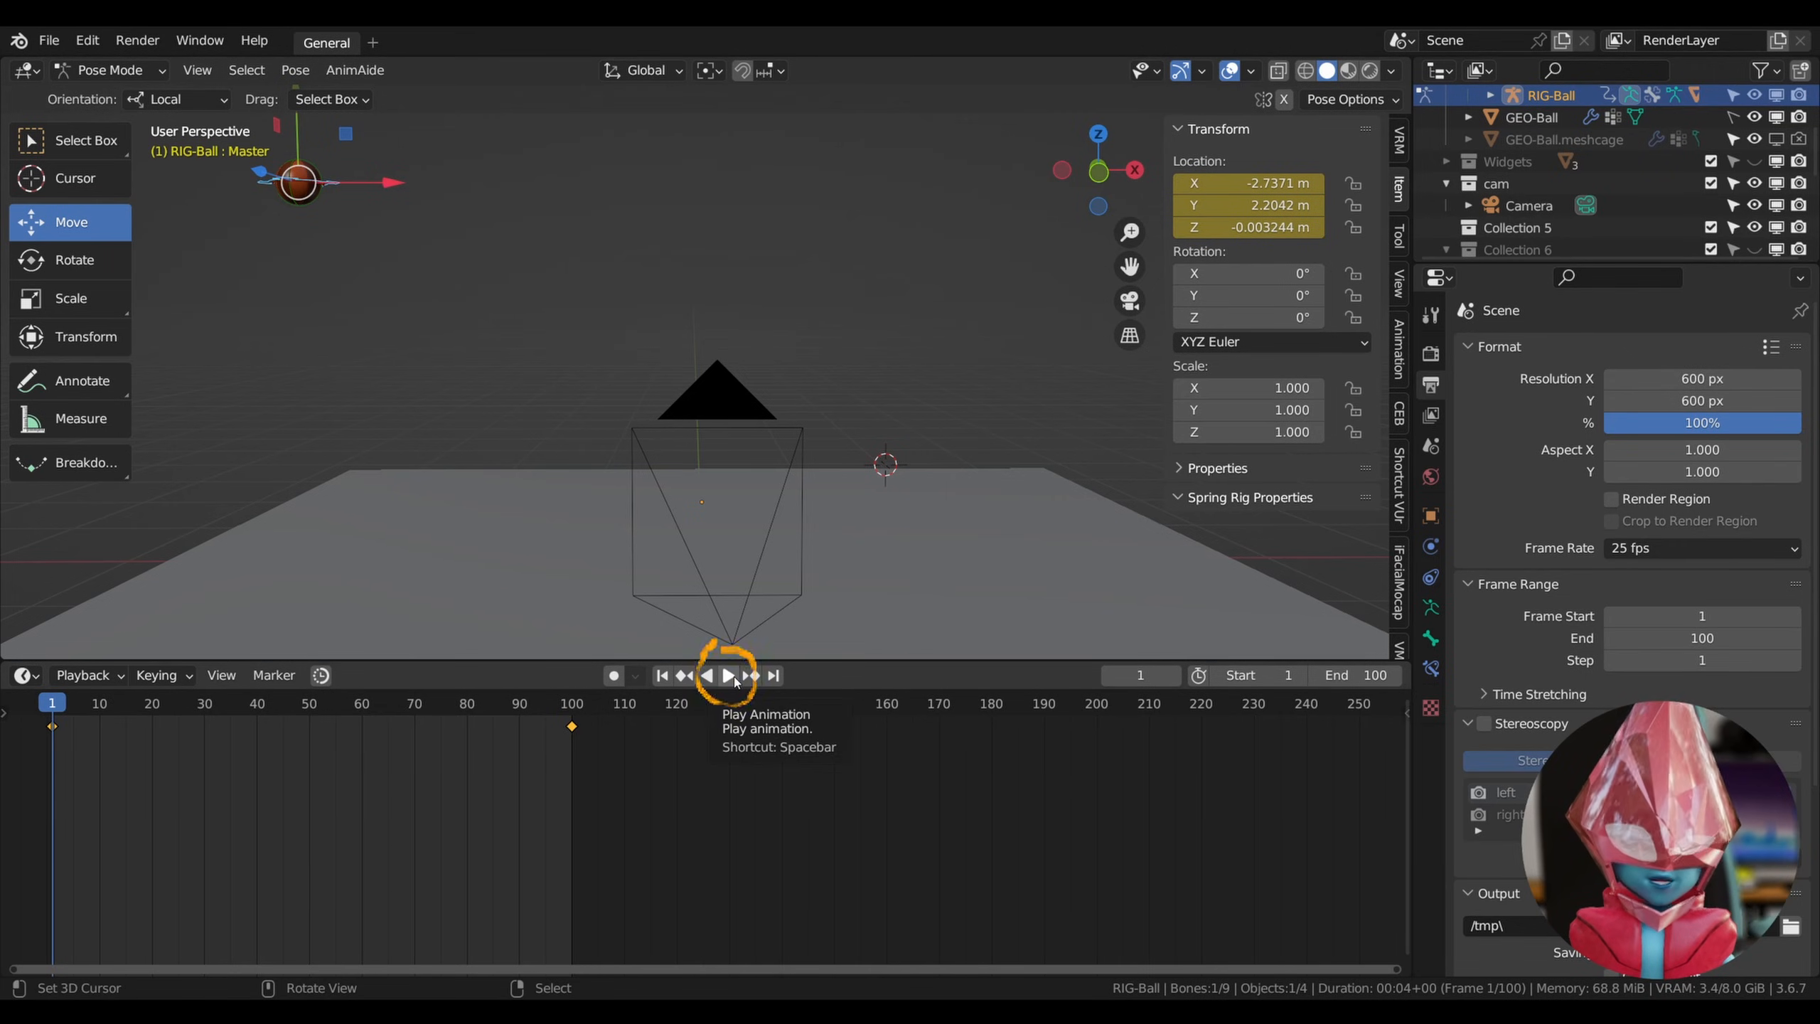
pyautogui.click(733, 678)
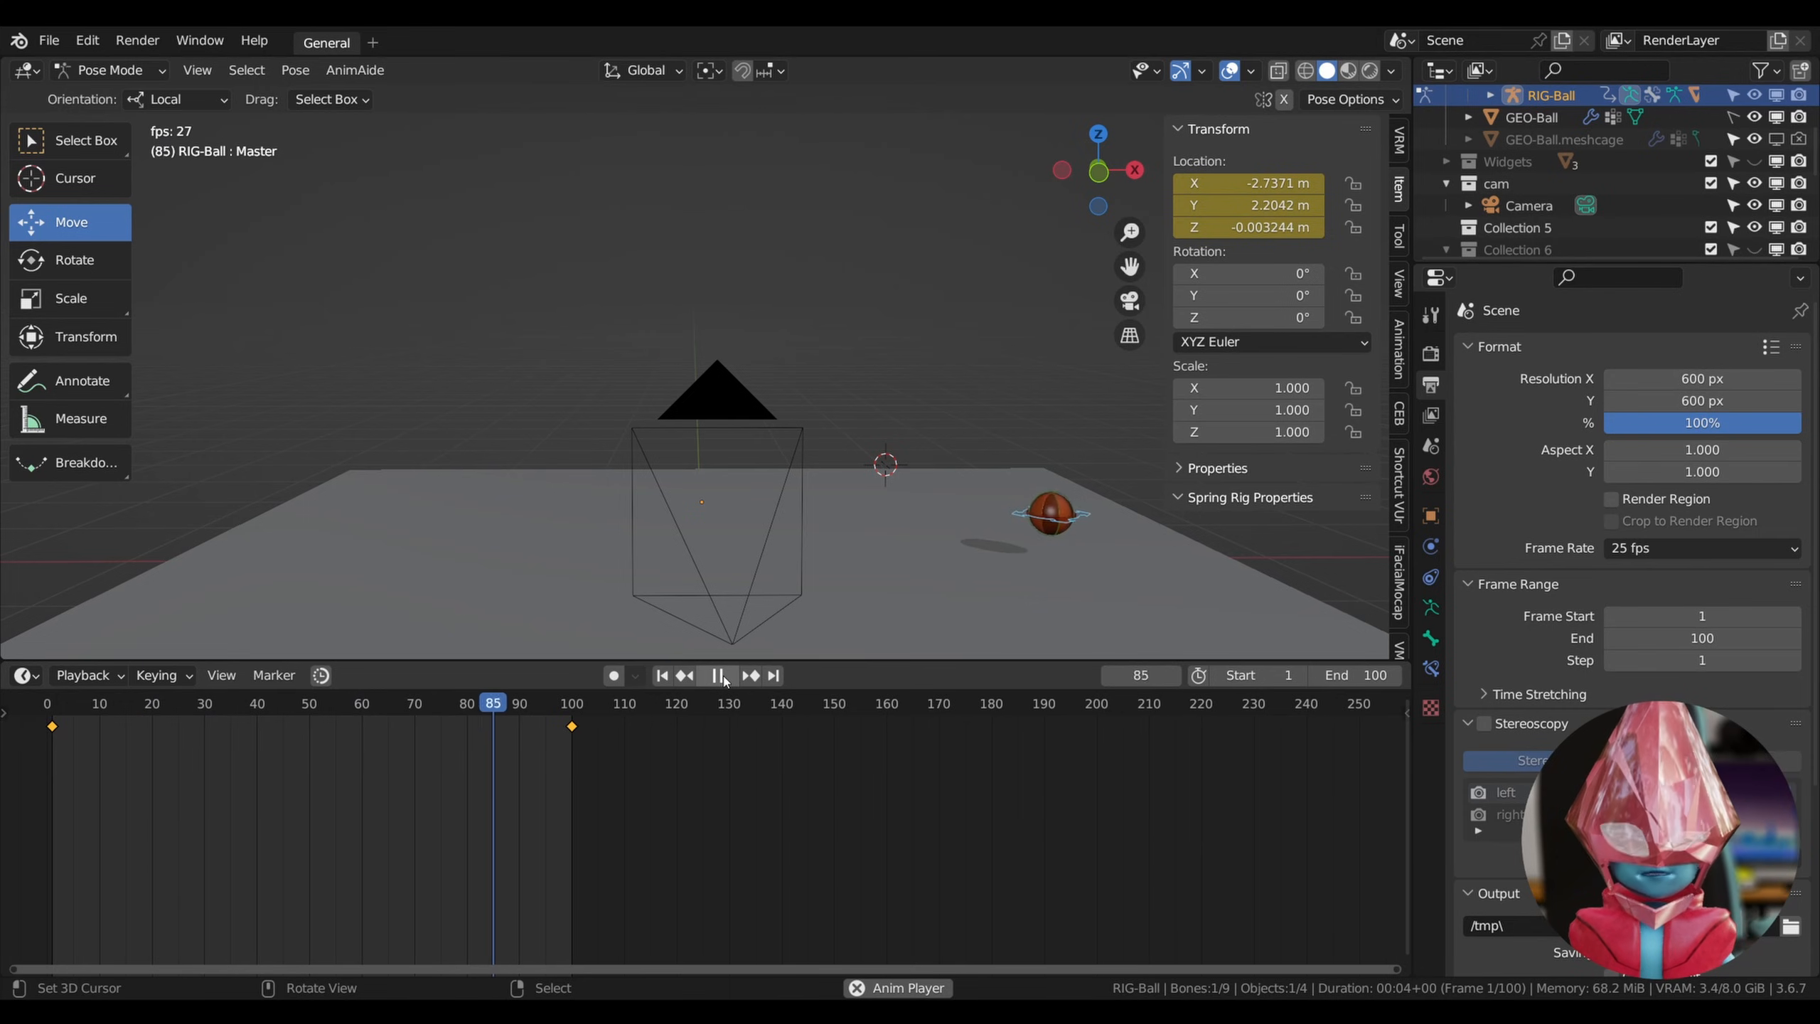
pyautogui.click(719, 676)
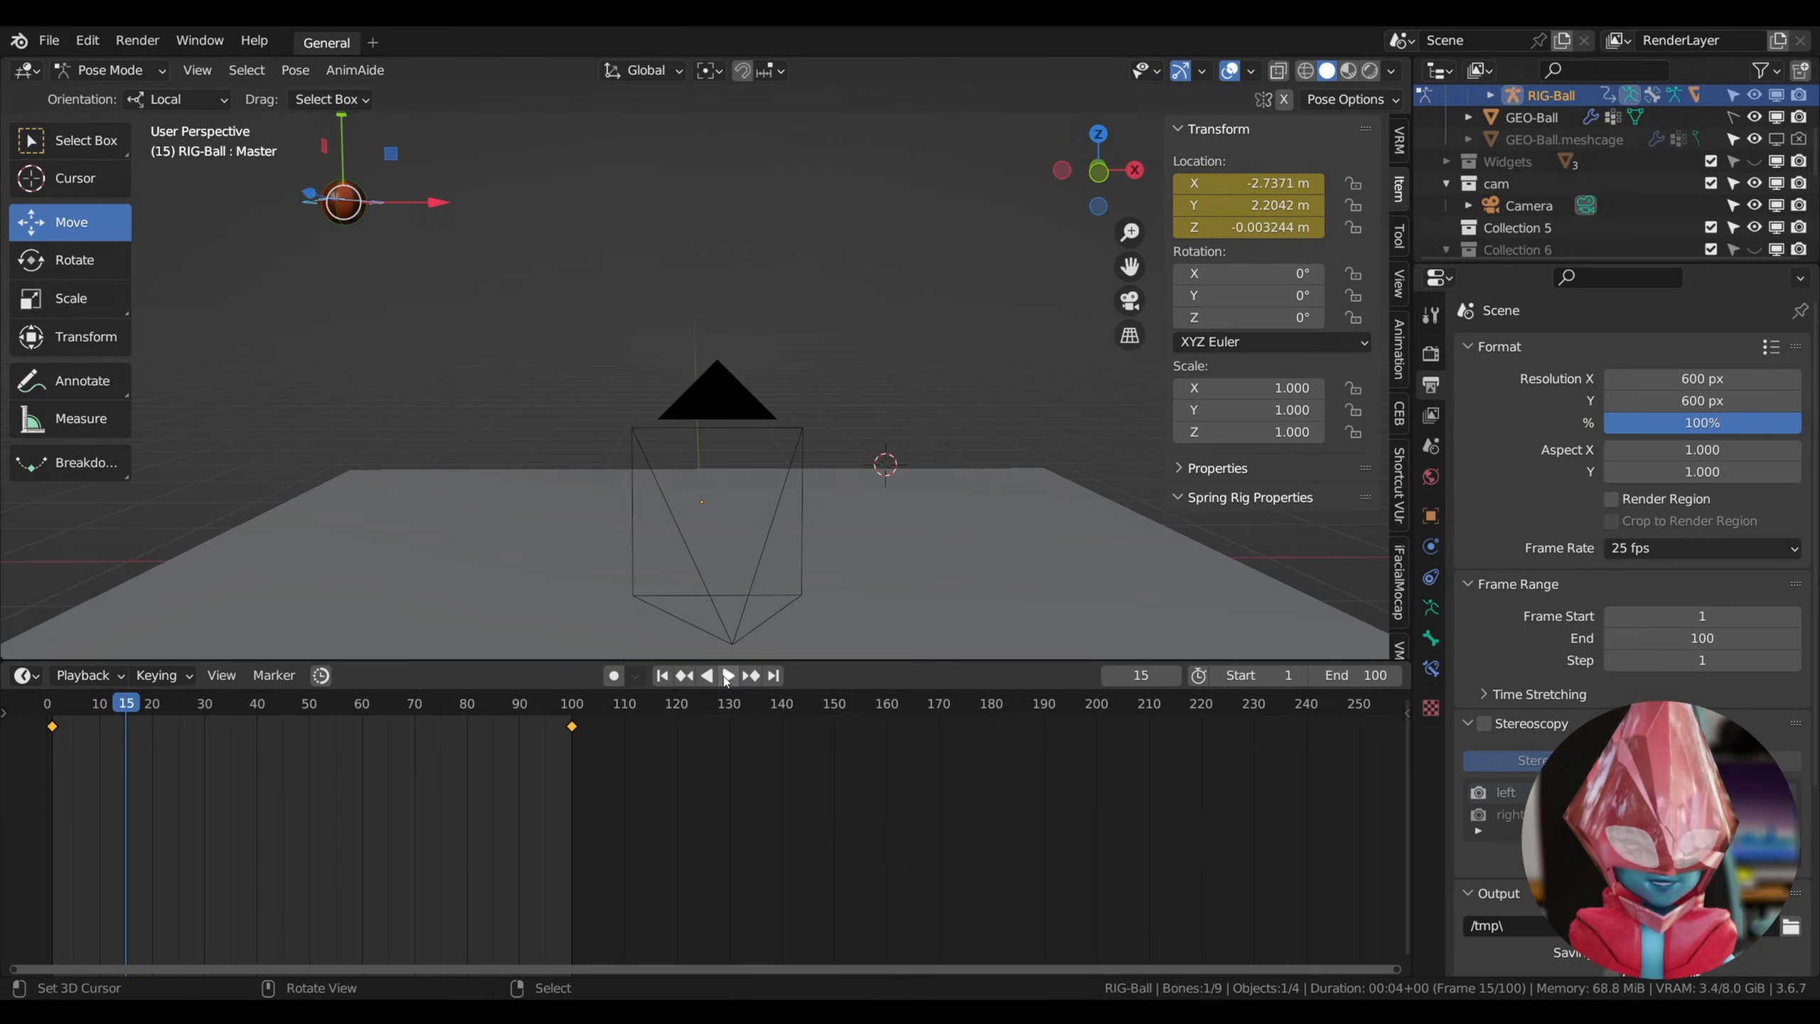
pyautogui.click(728, 676)
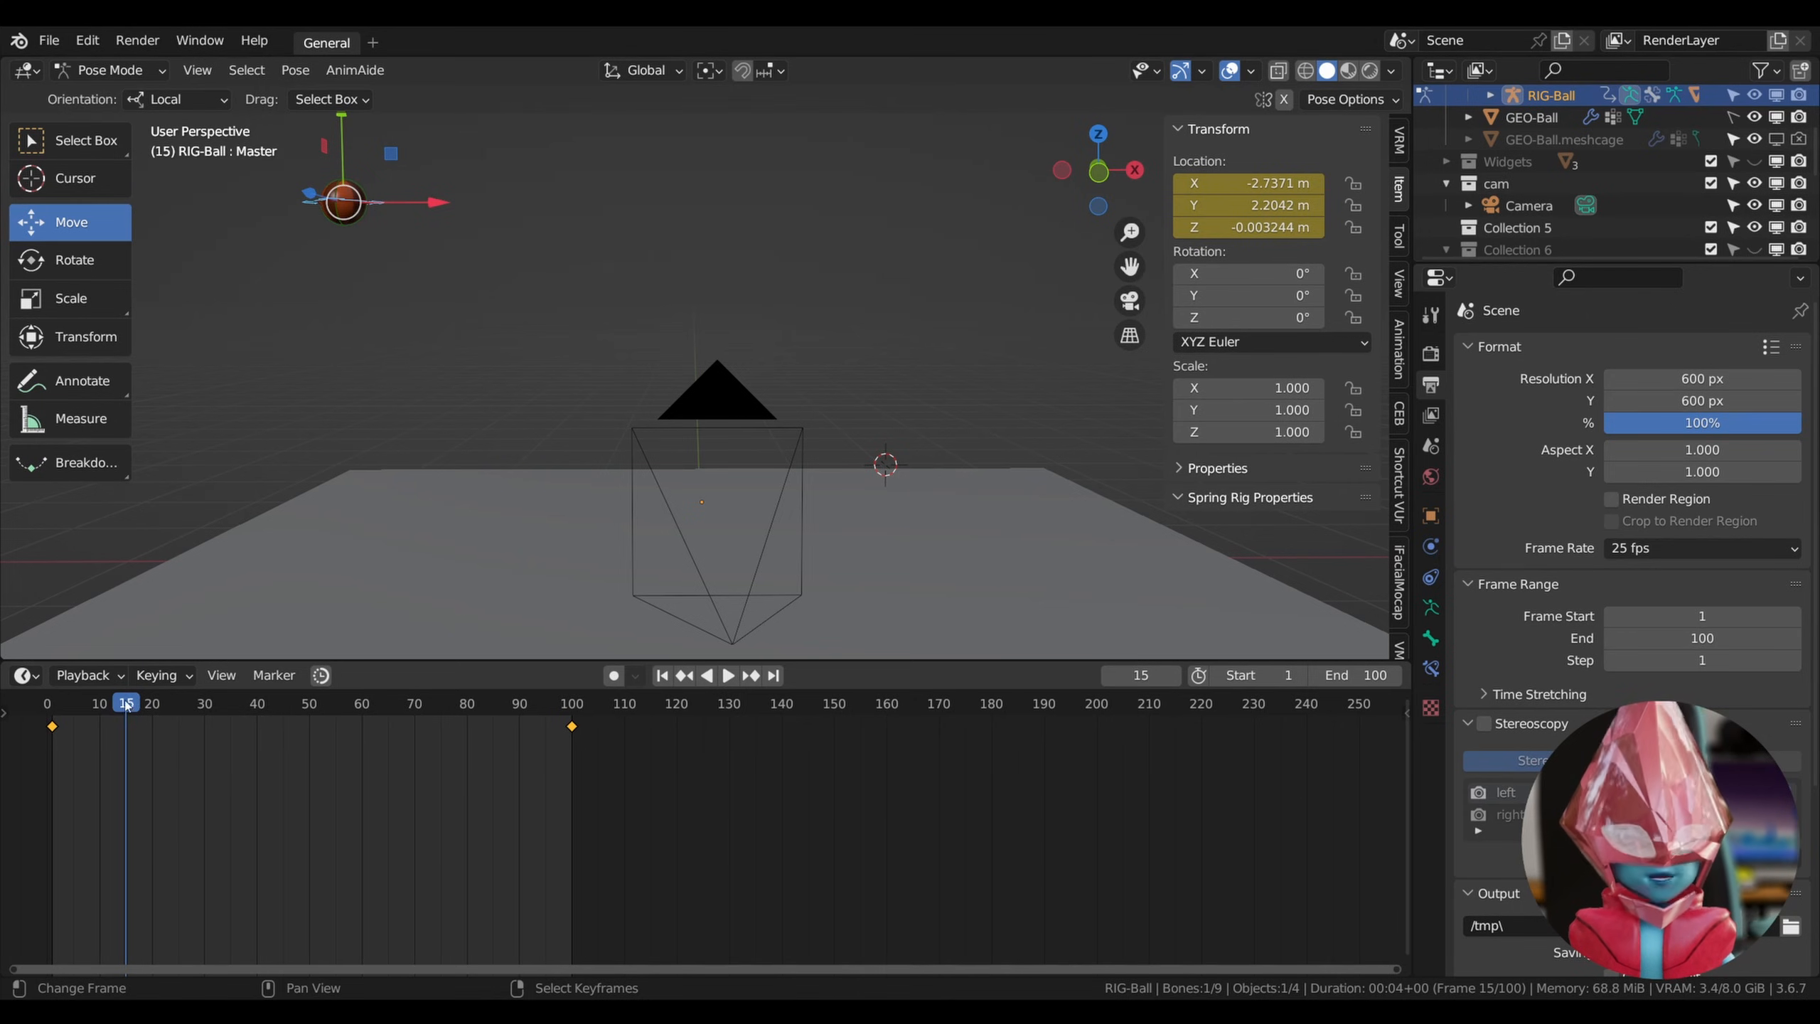
# At frame 20, lower the Master bone to about Y -0.267 m on the floor and insert a Location keyframe.
pyautogui.moveTo(127, 713)
pyautogui.mouseDown()
pyautogui.moveTo(207, 716)
pyautogui.moveTo(152, 717)
pyautogui.mouseUp()
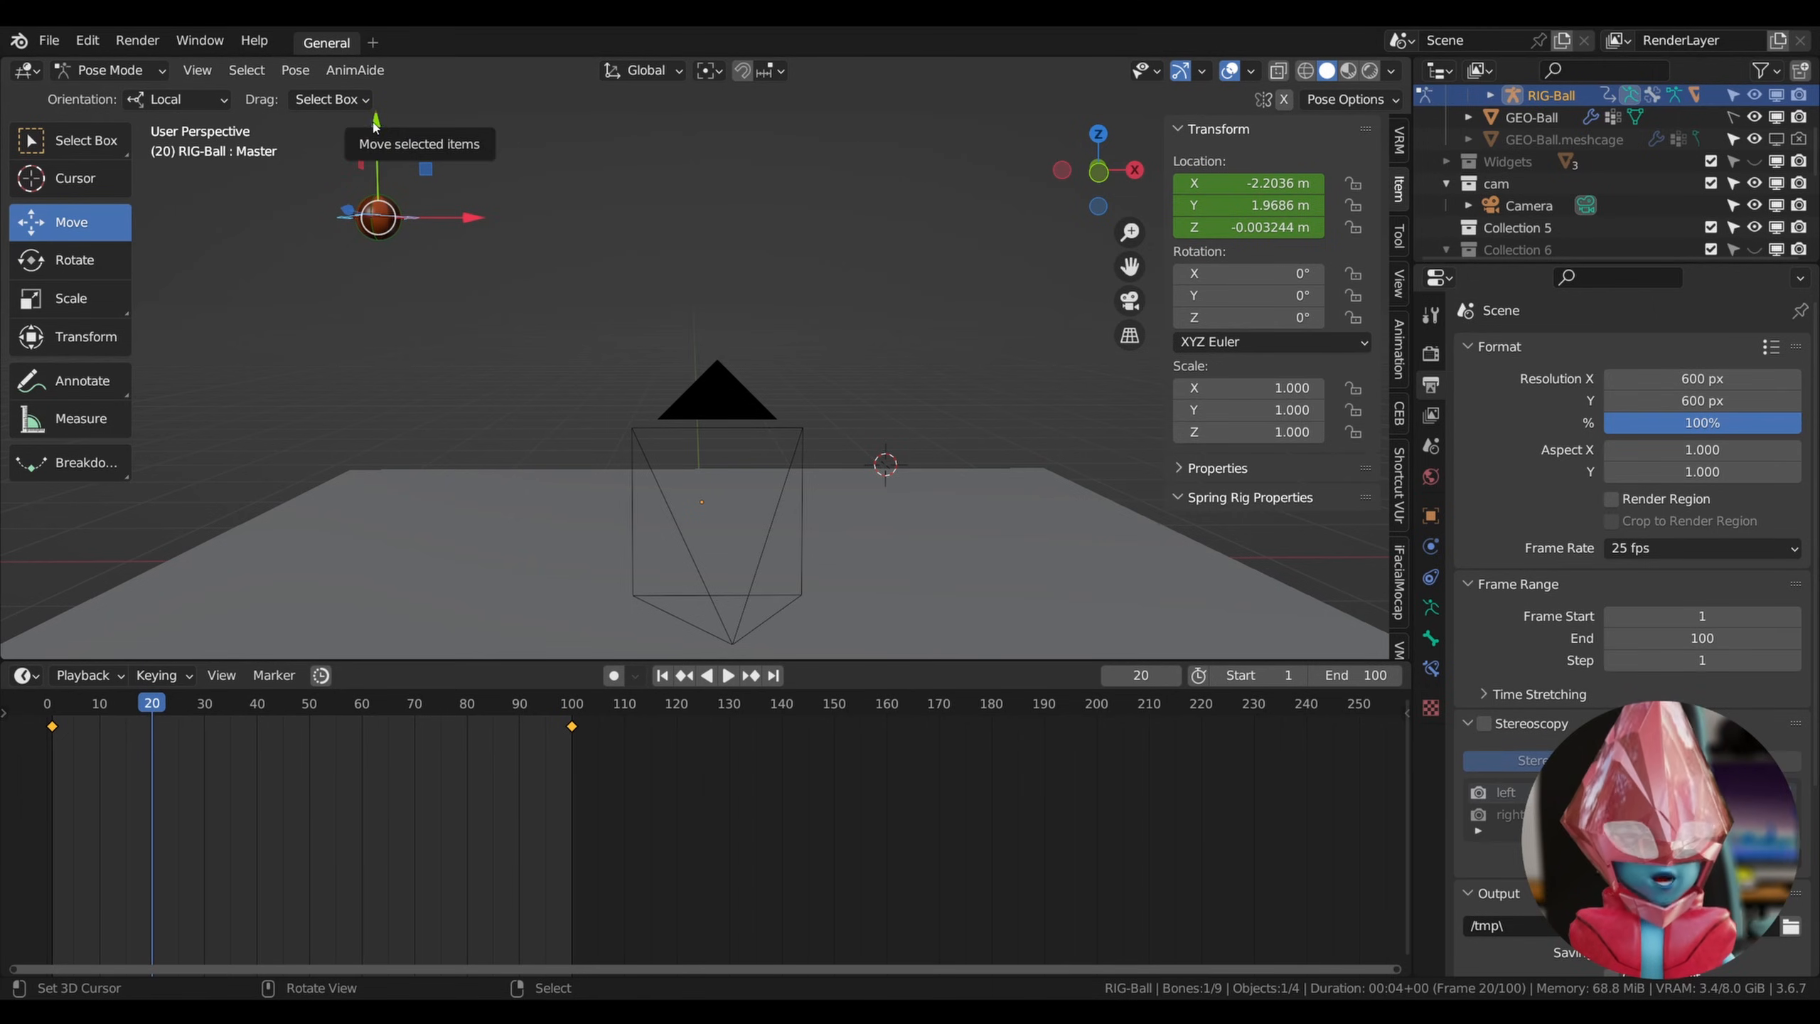
pyautogui.moveTo(375, 126); pyautogui.dragTo(393, 450)
pyautogui.press('i')
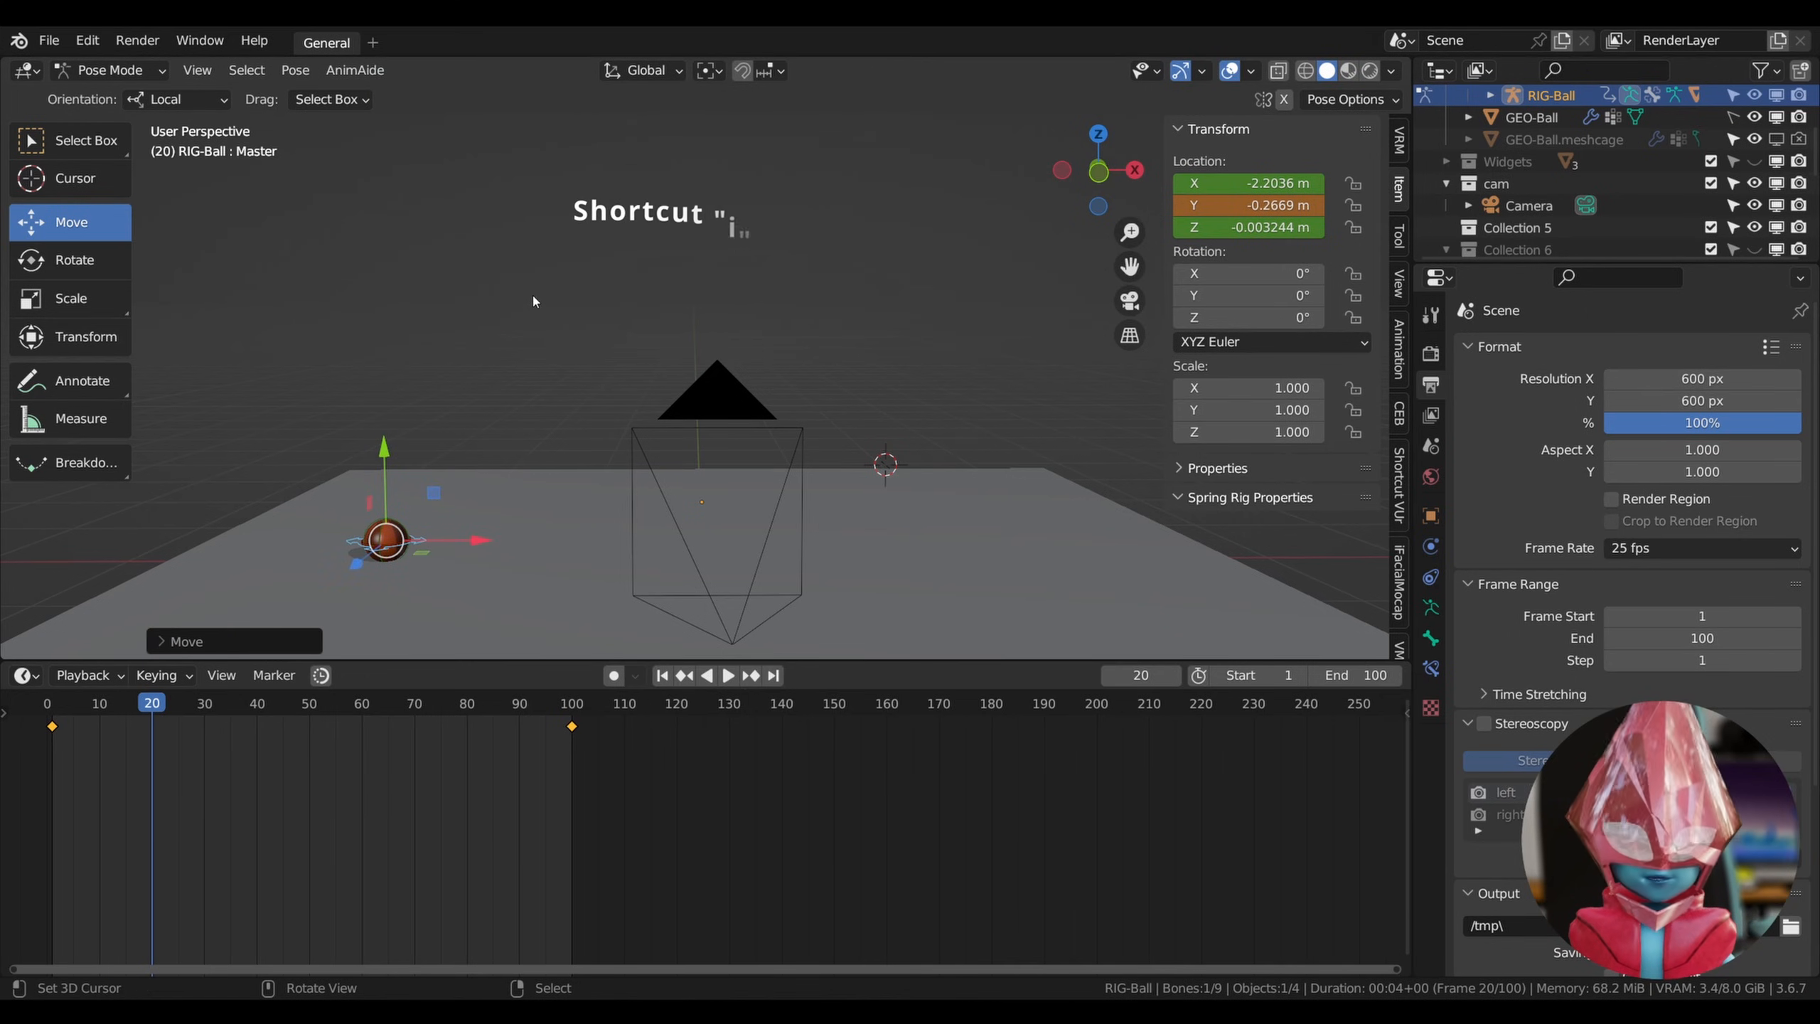
pyautogui.press('i')
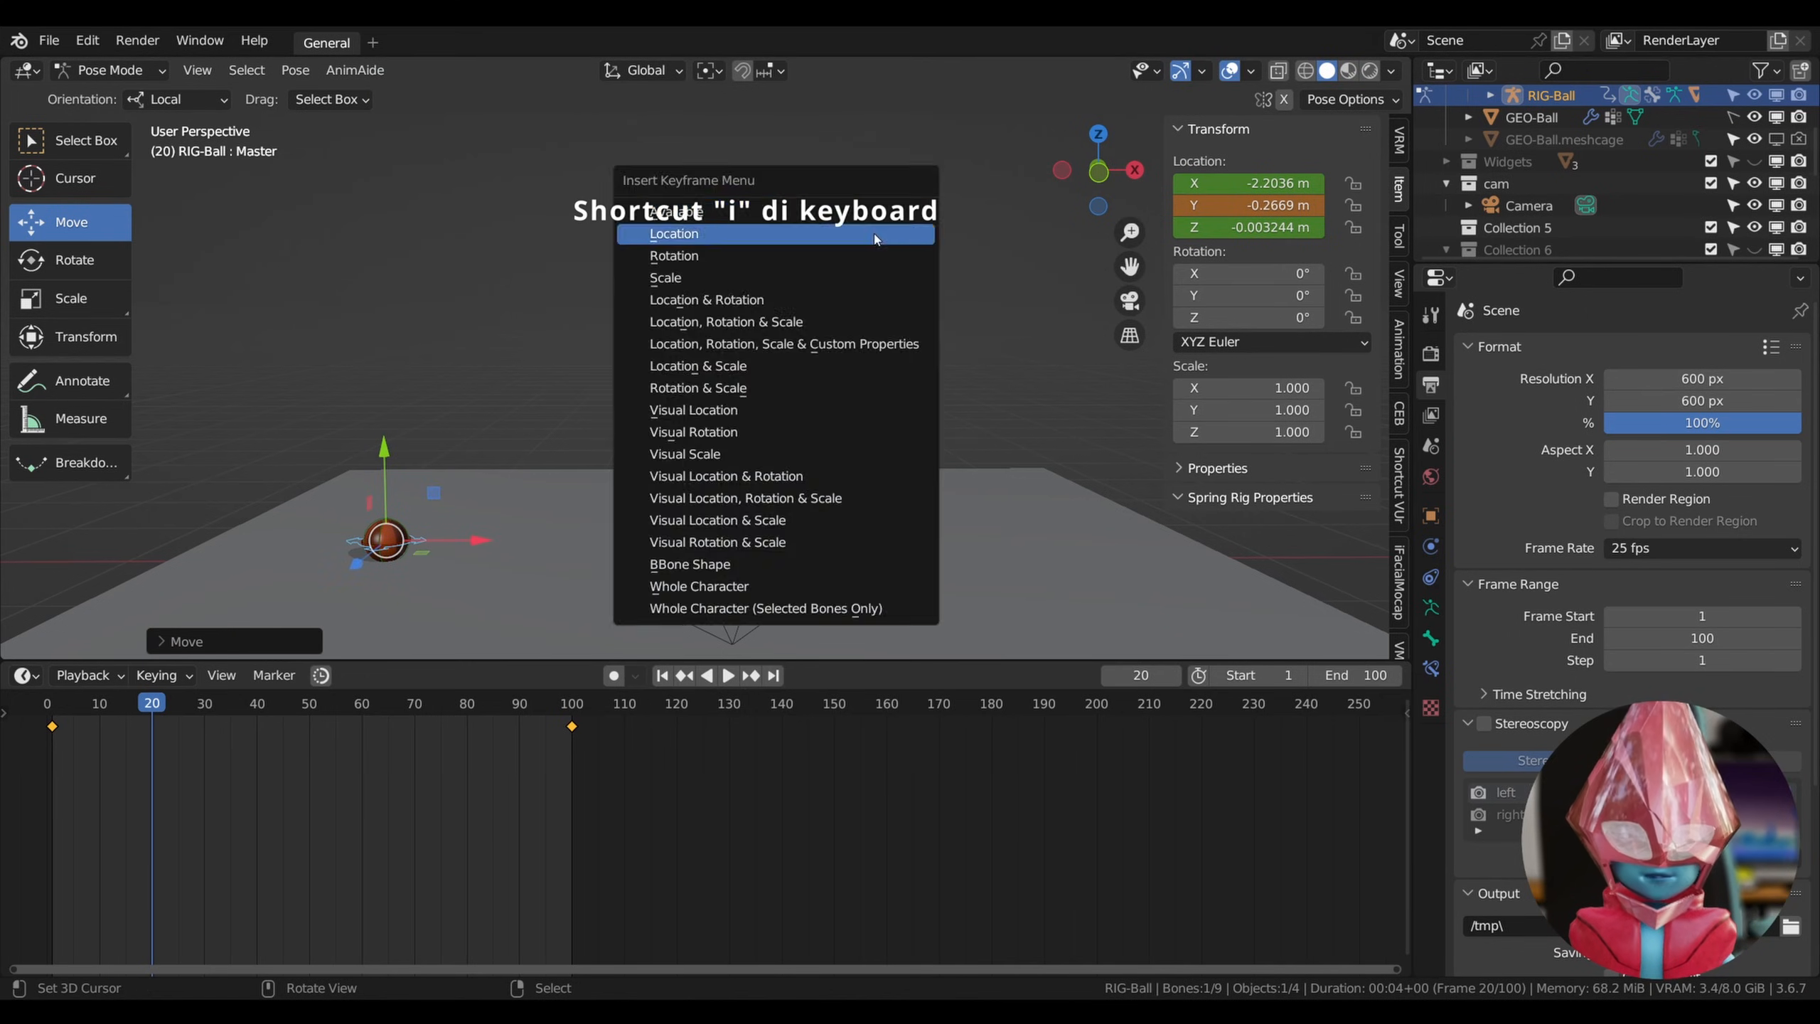
pyautogui.click(674, 235)
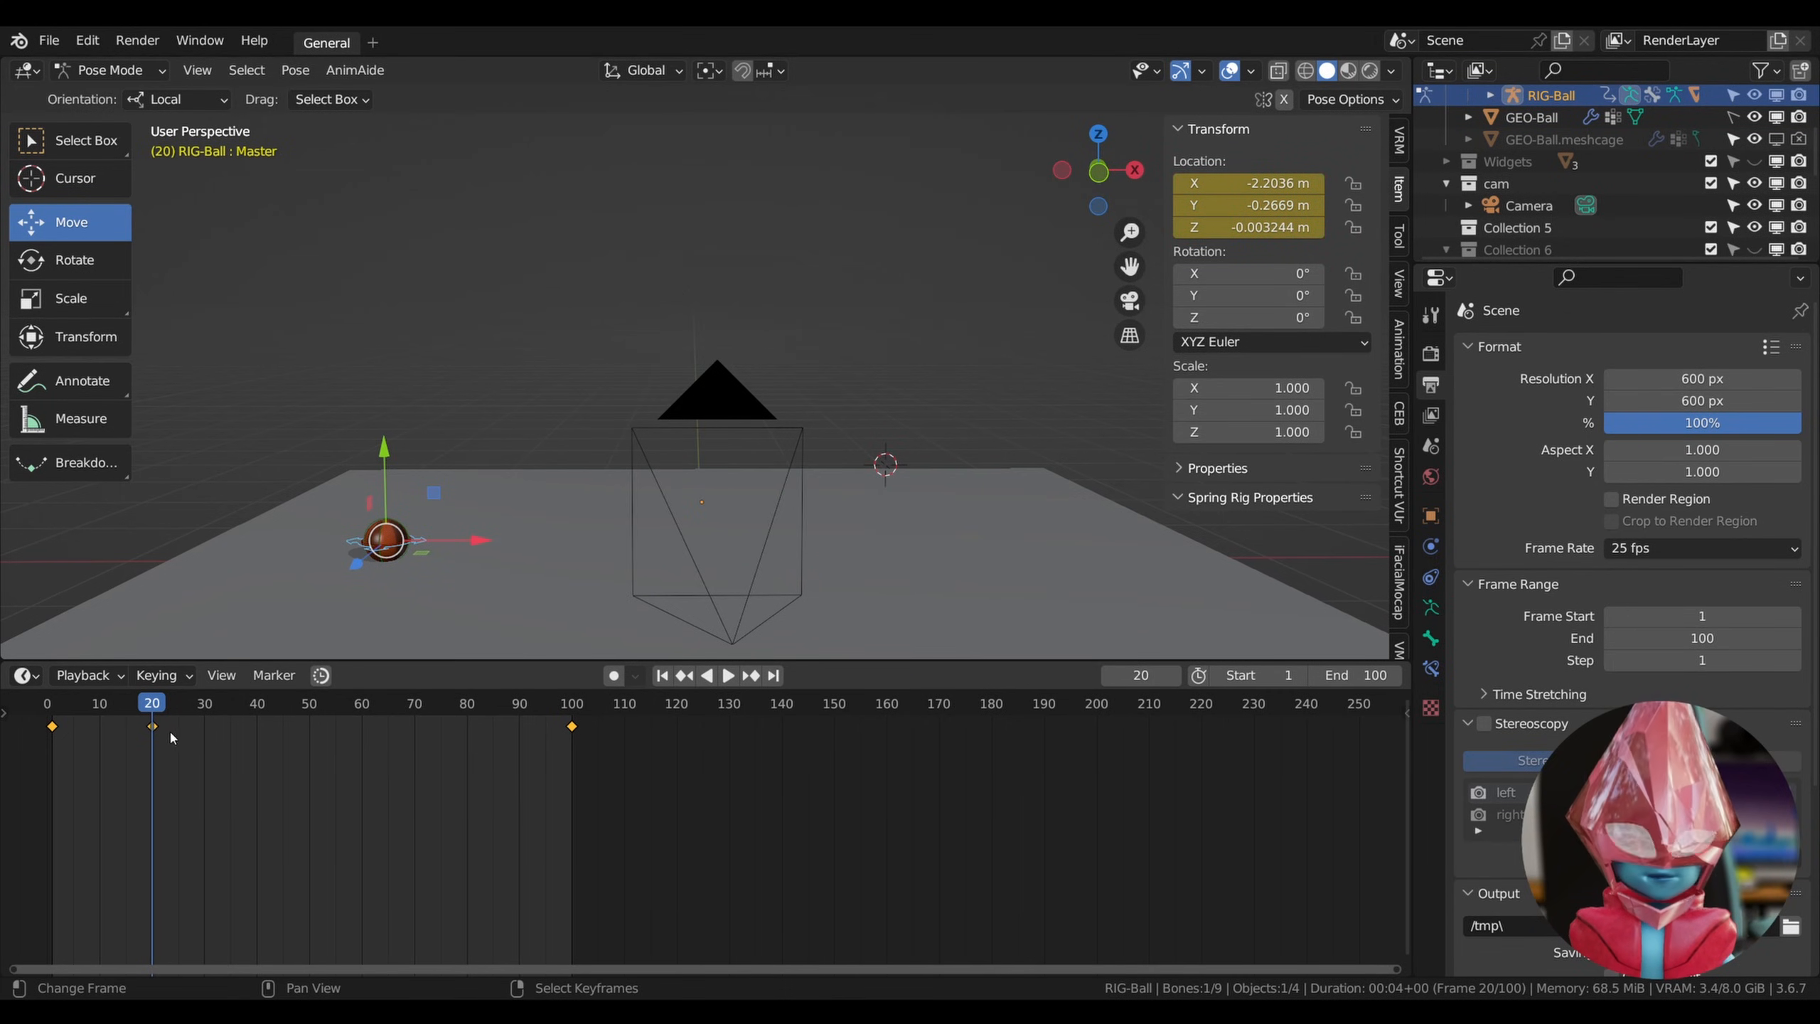
# At frame 35, raise the Master bone to about Y 1.29 m and insert a Location keyframe.
pyautogui.moveTo(77, 708); pyautogui.dragTo(231, 708)
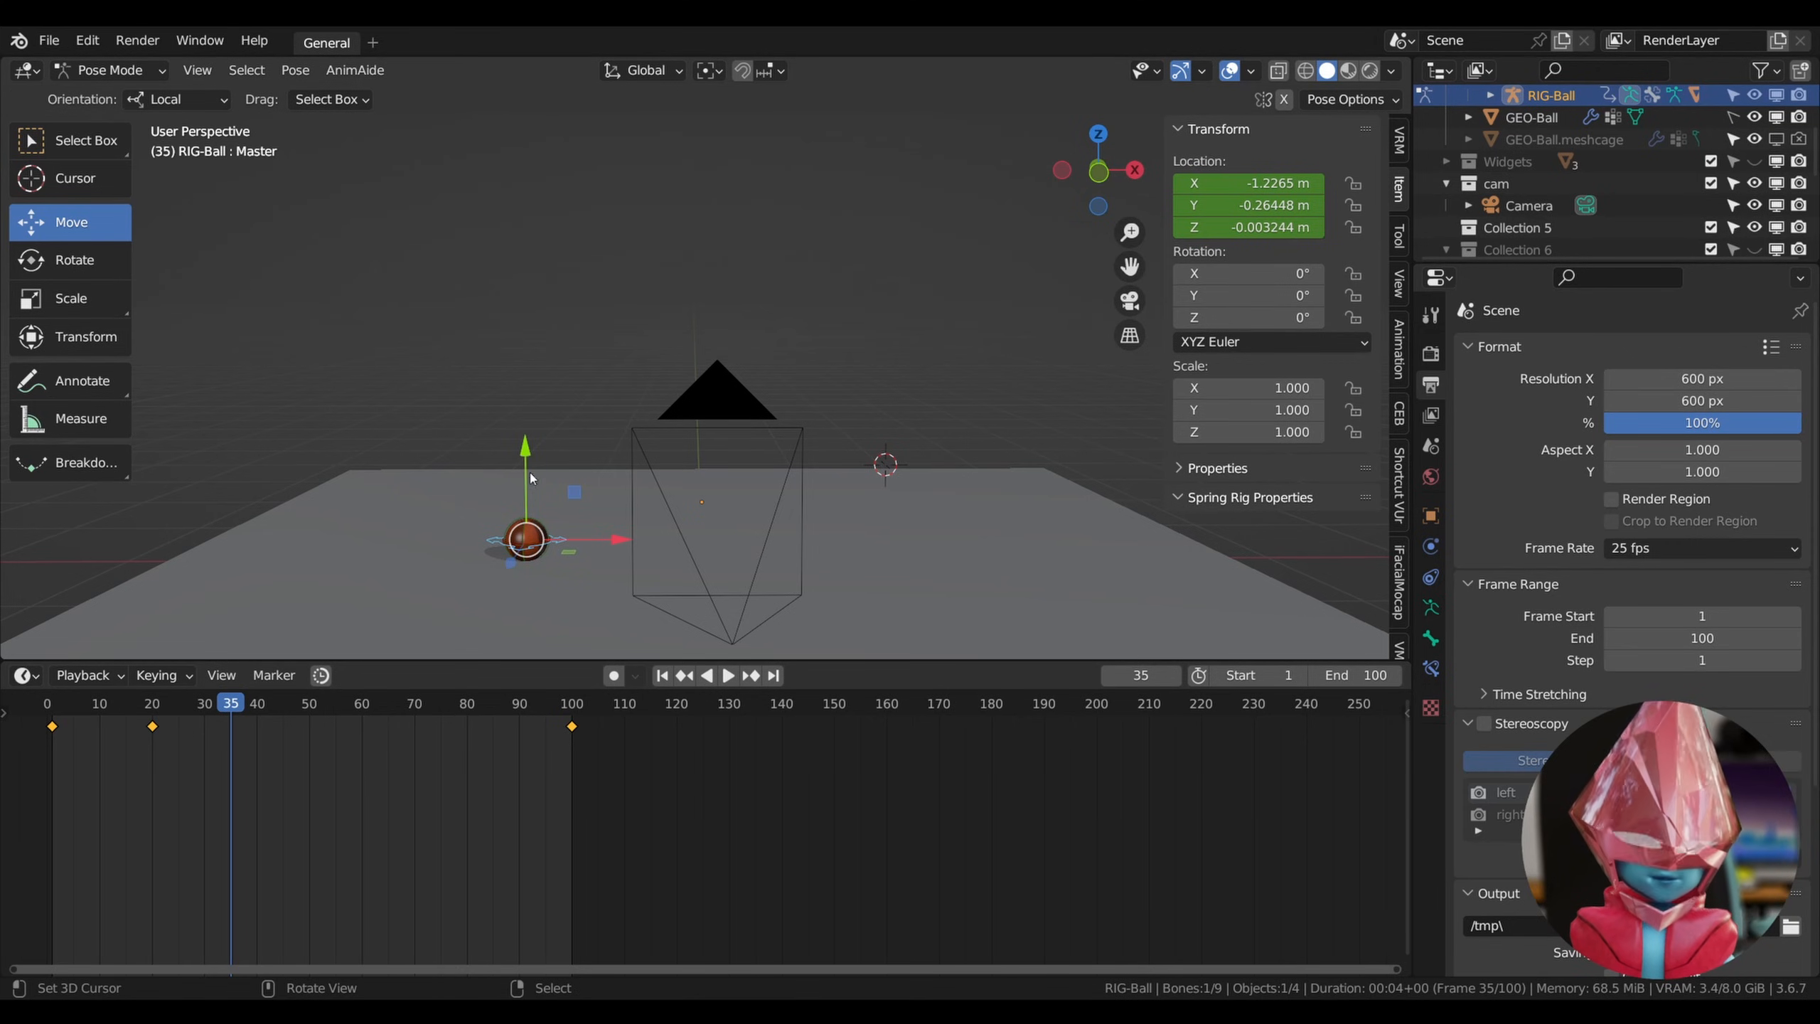
pyautogui.moveTo(531, 479); pyautogui.dragTo(553, 276)
pyautogui.press('i')
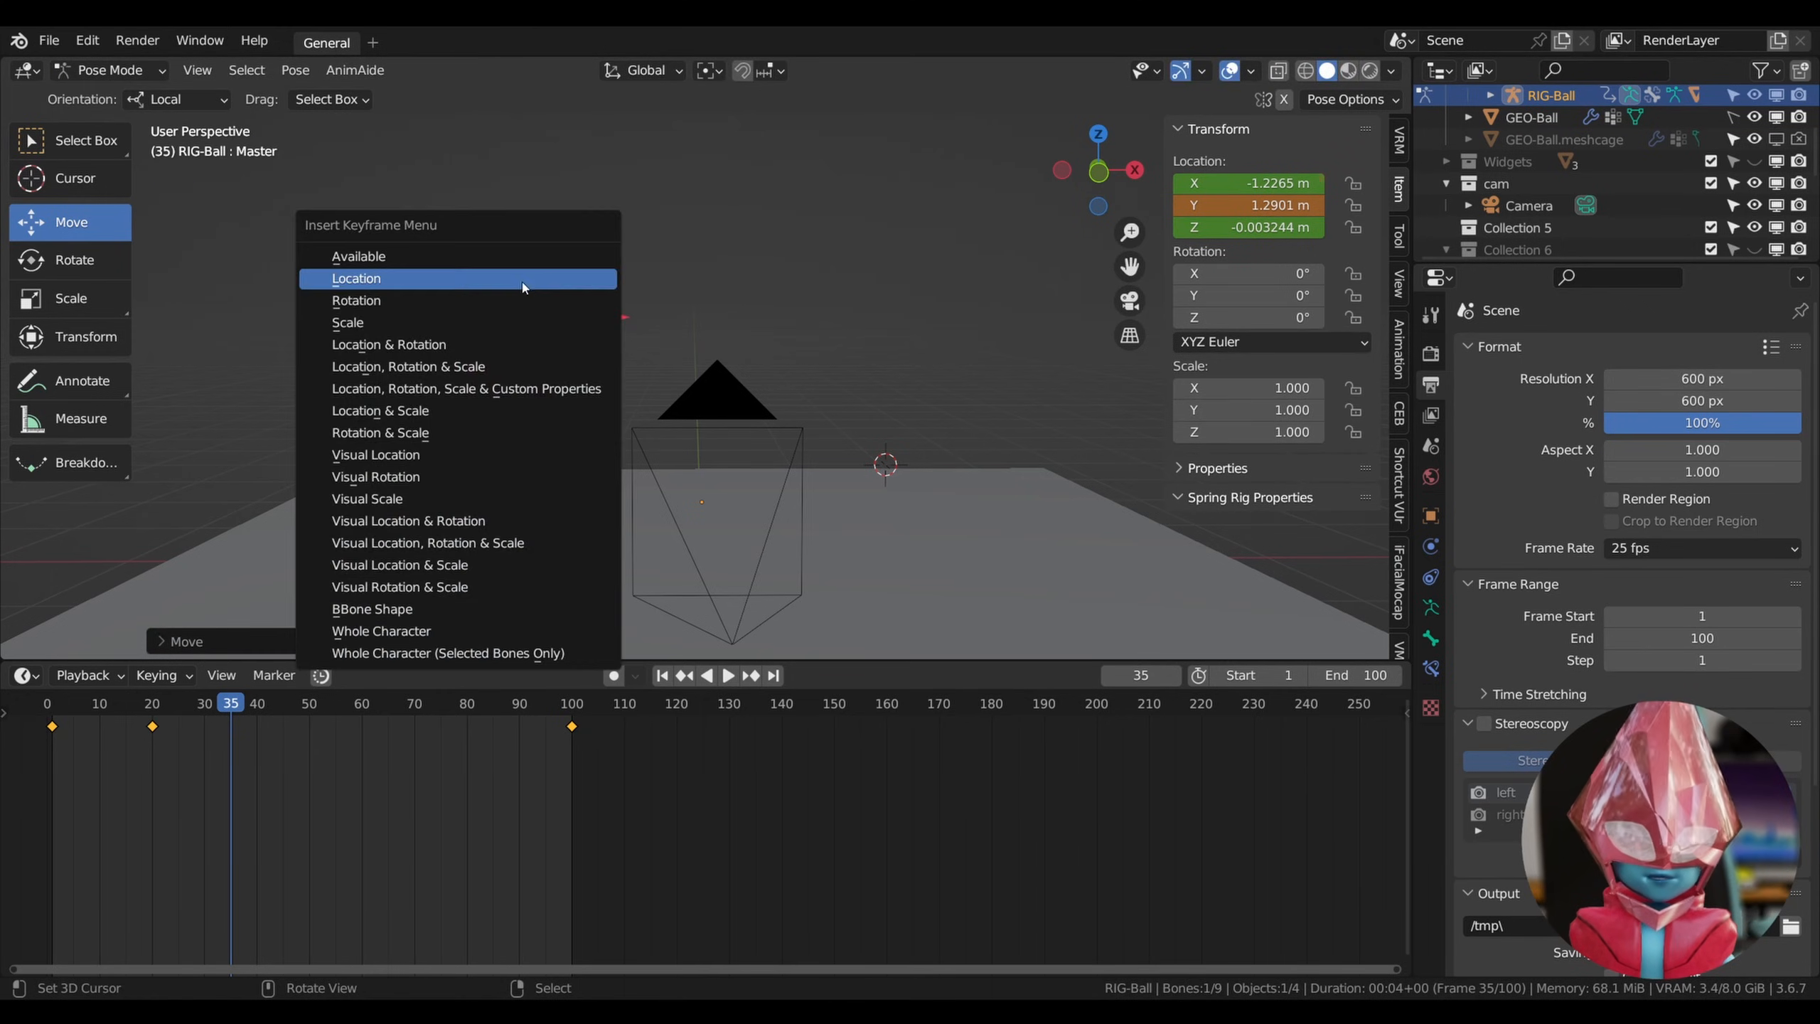
pyautogui.click(522, 286)
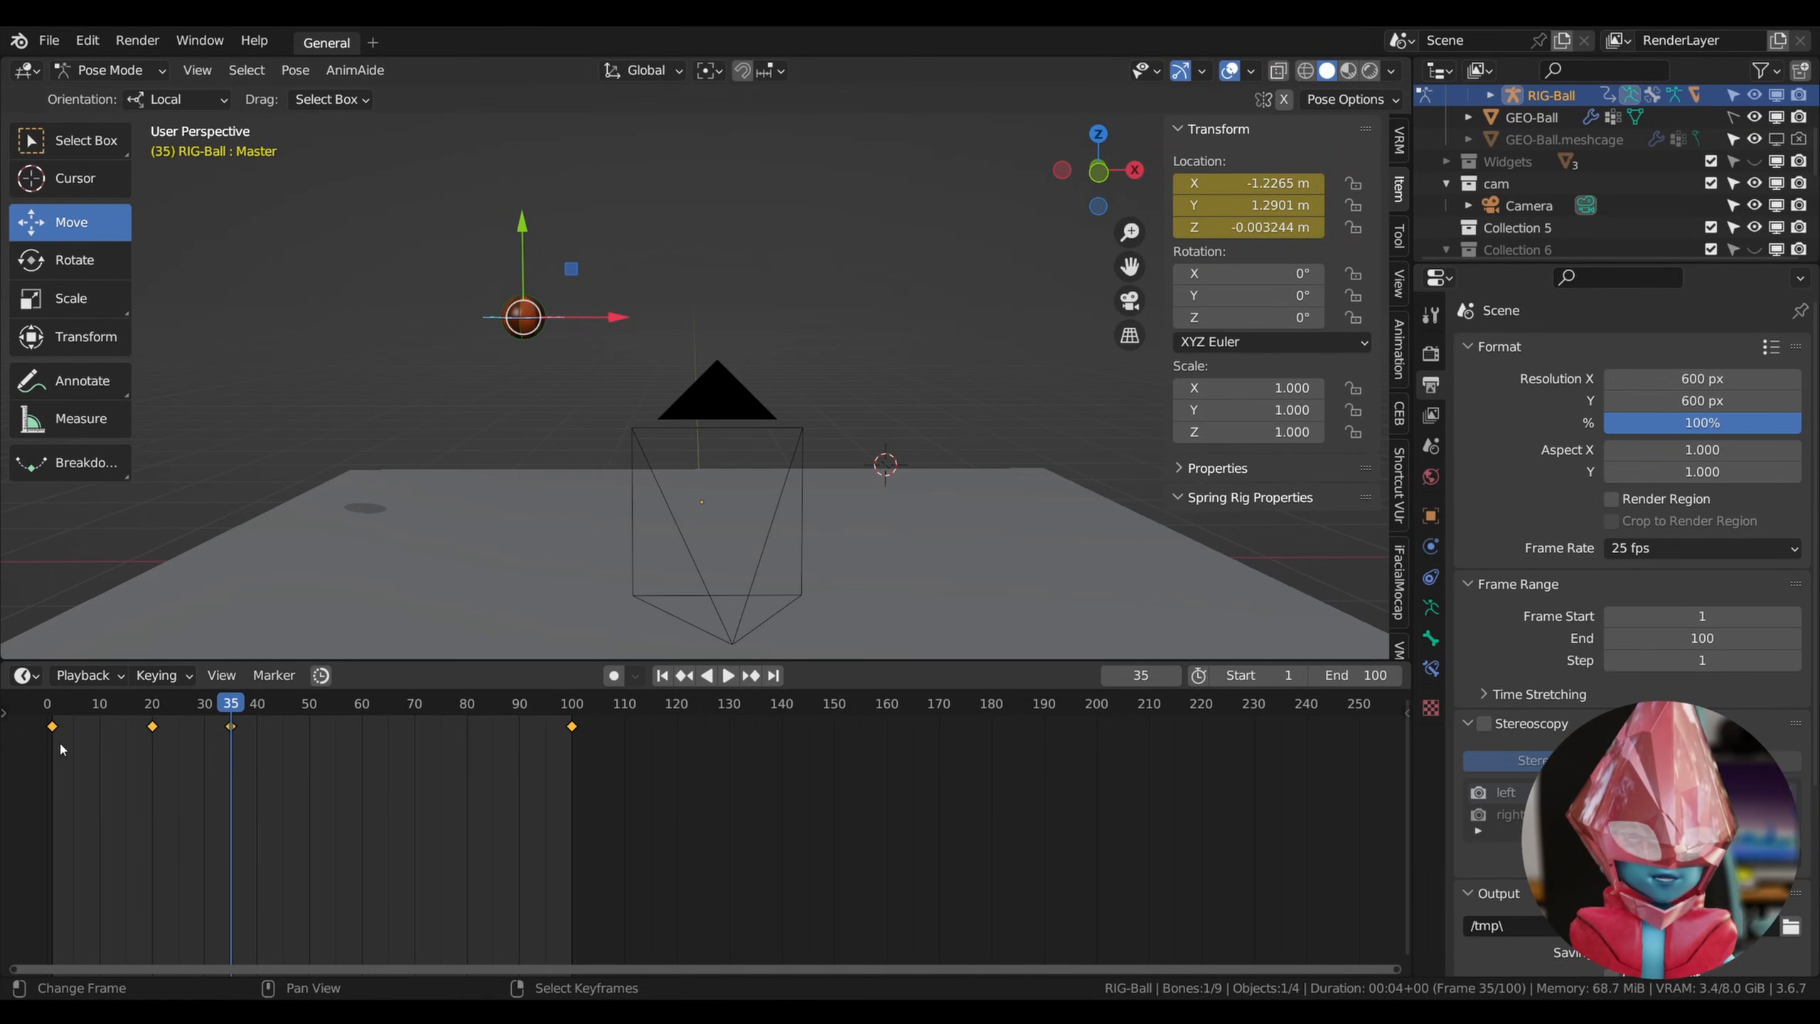
# Compare the ball's height at frames 1, 20 and 35 by switching between those keyed frames.
pyautogui.click(53, 715)
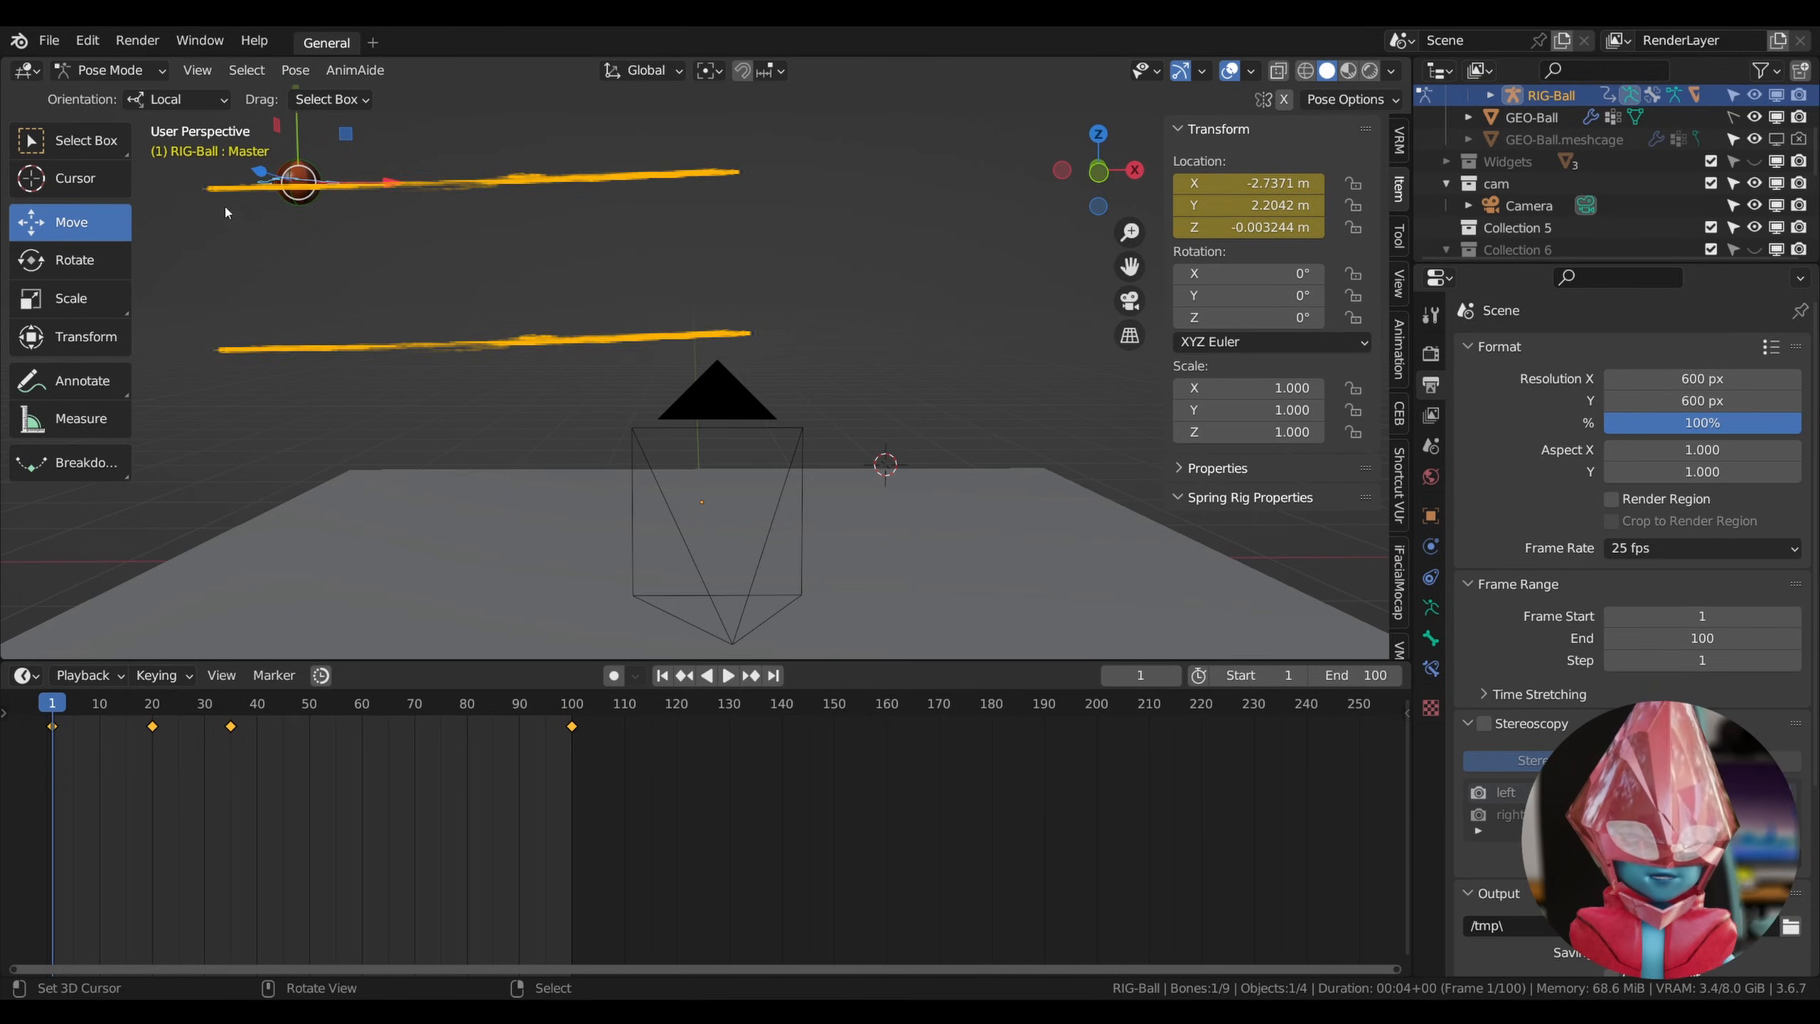
pyautogui.click(231, 706)
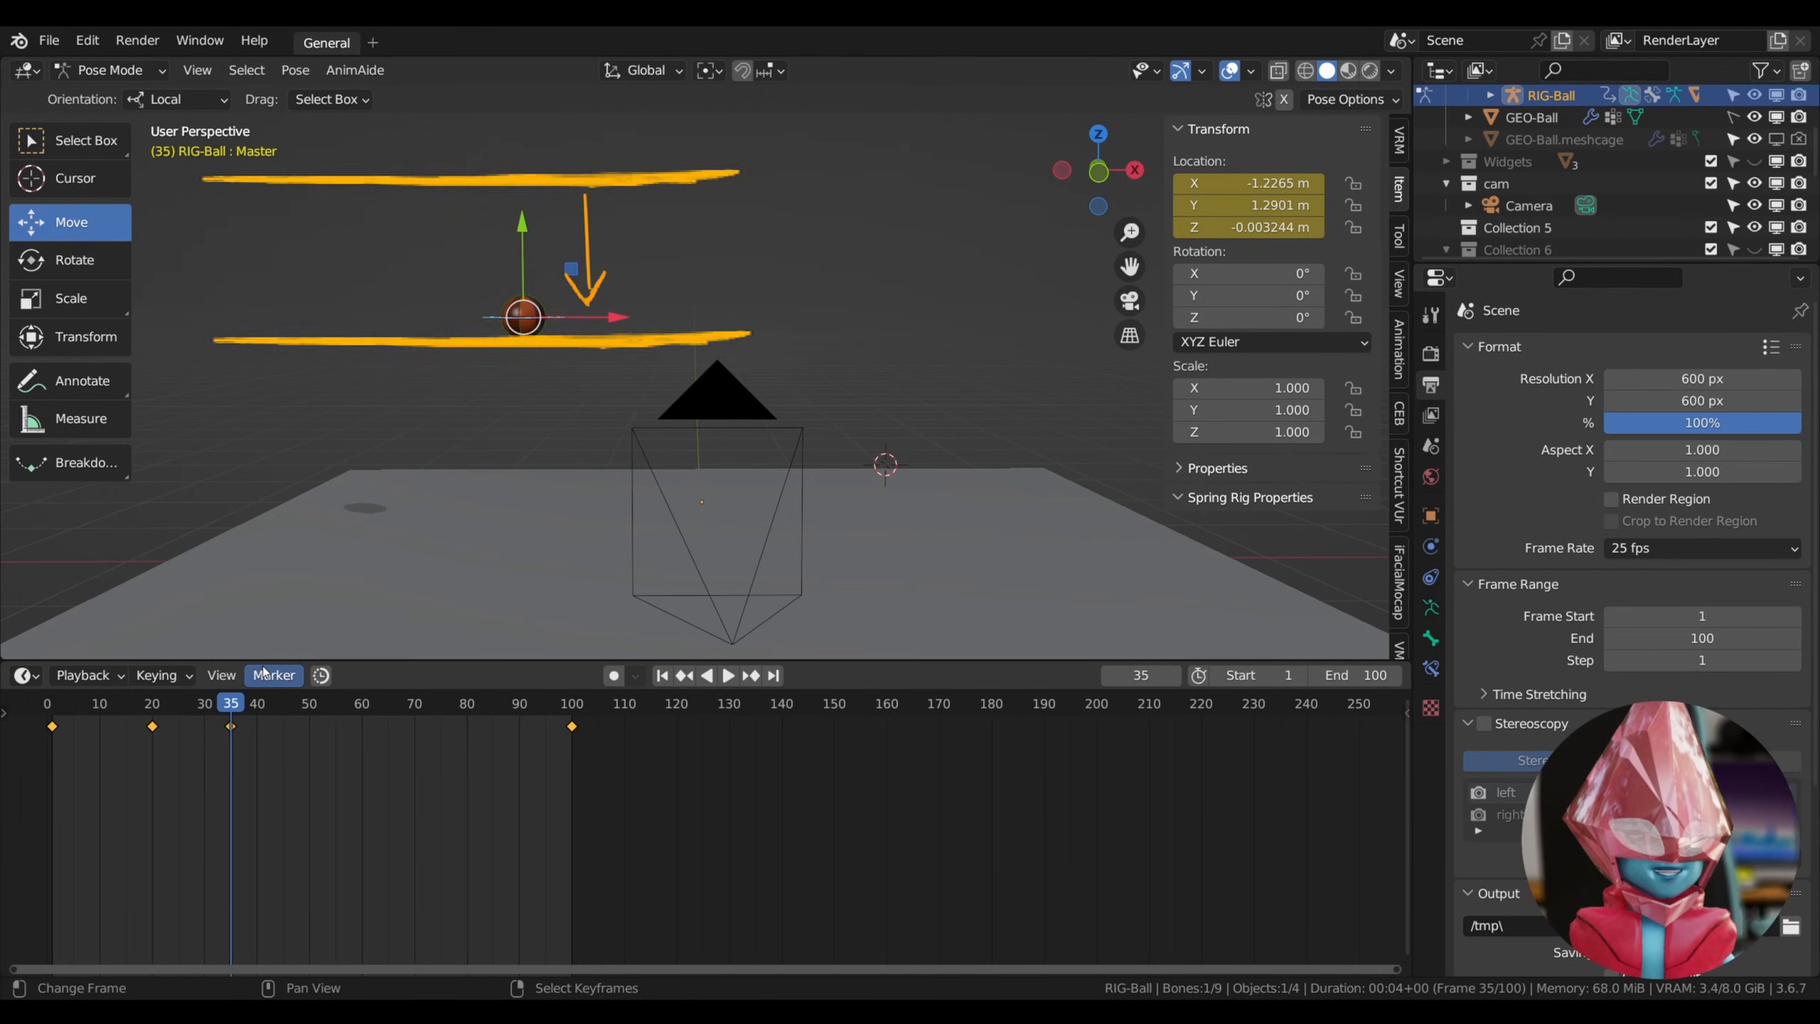
pyautogui.click(49, 705)
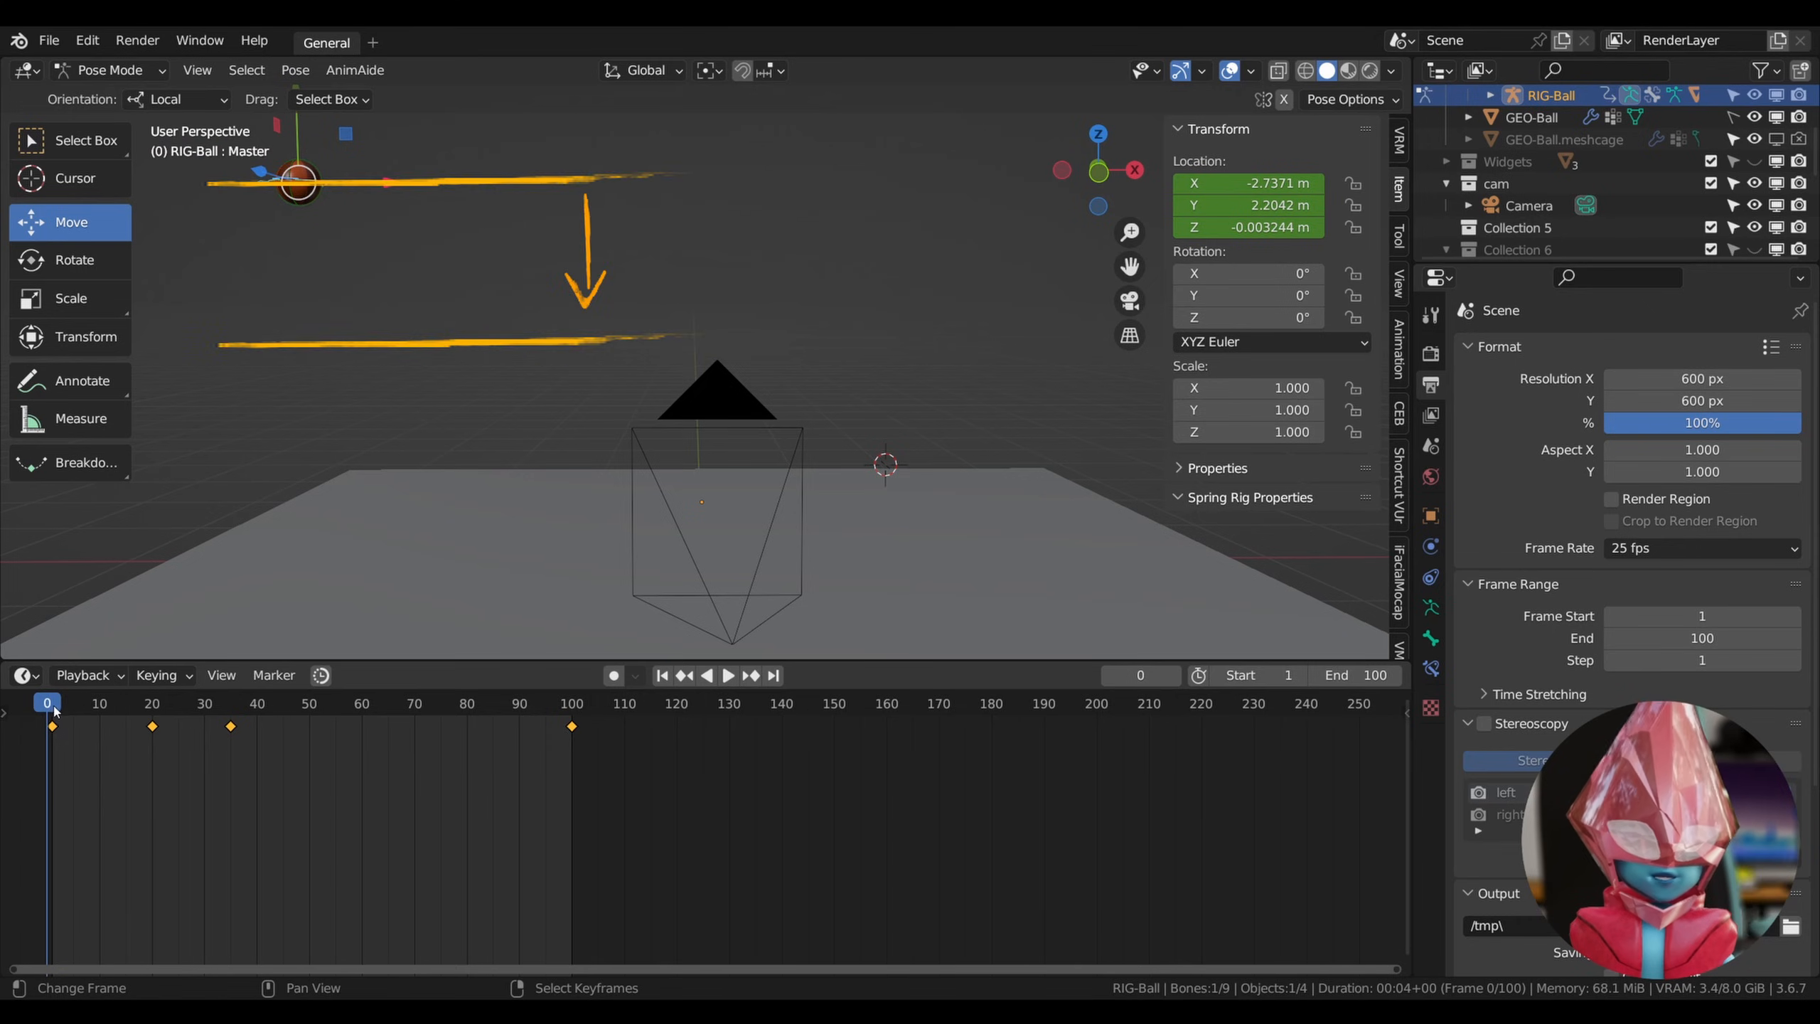
pyautogui.click(232, 713)
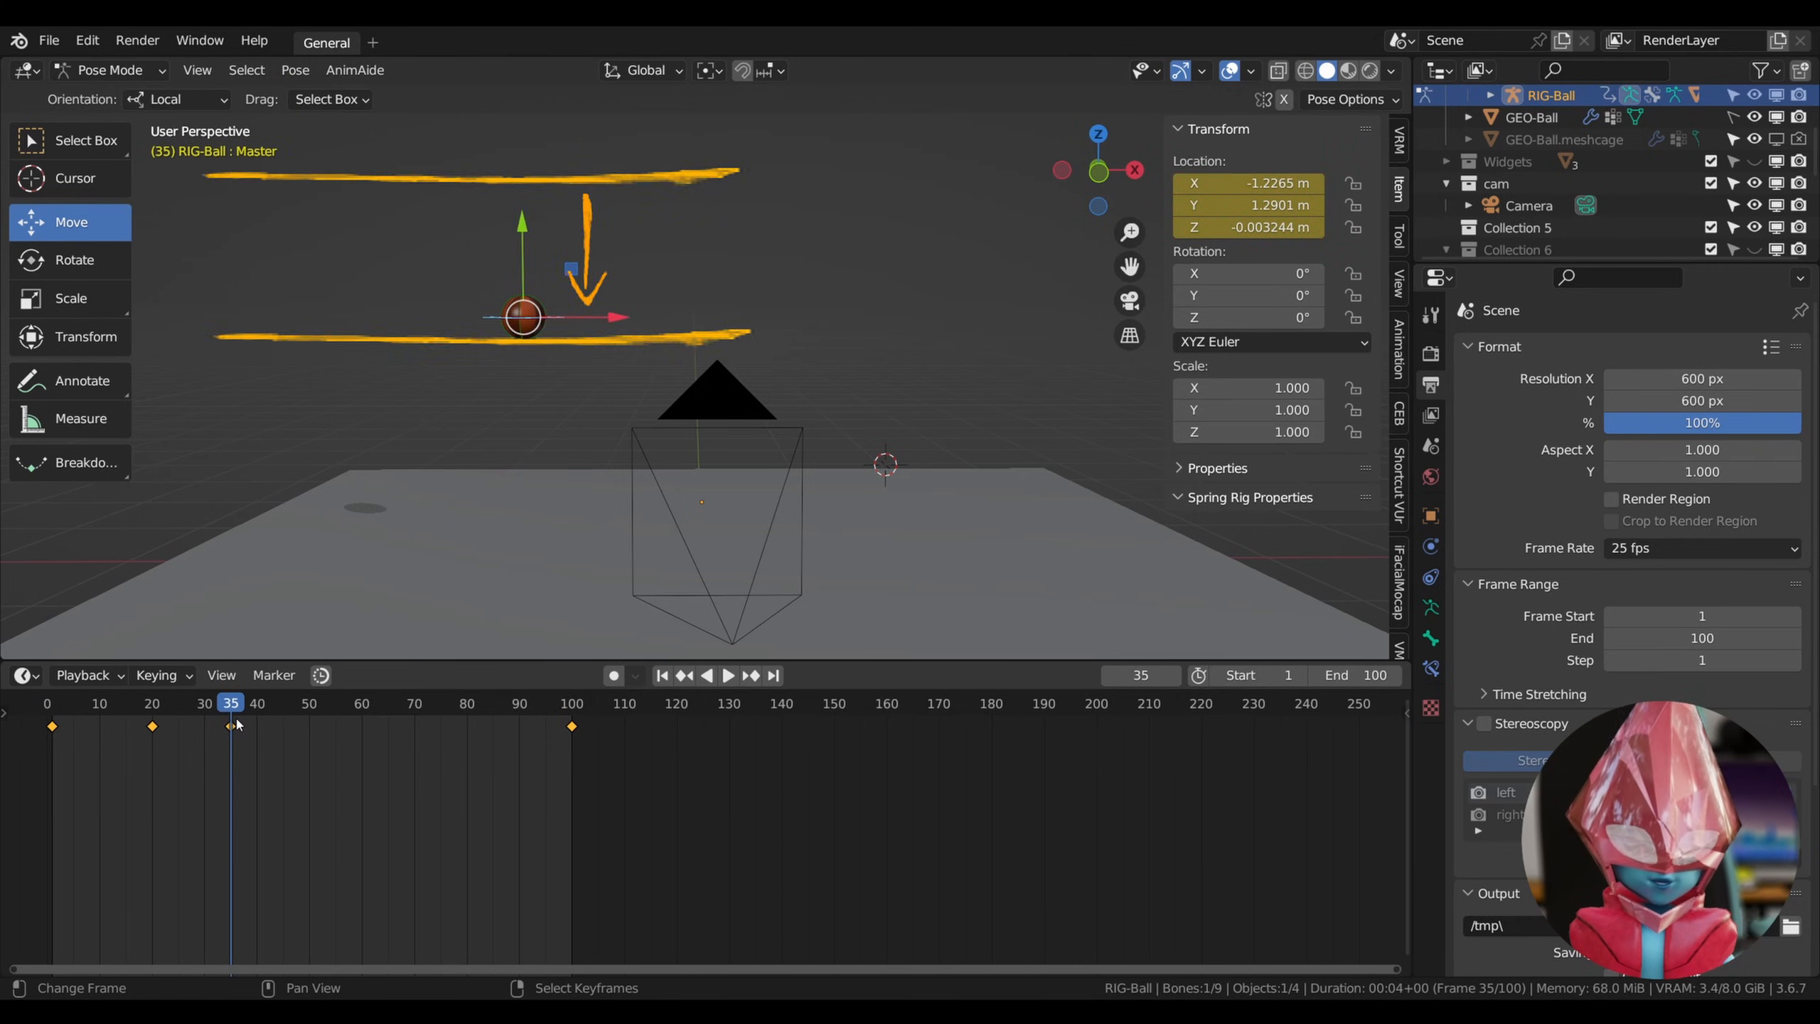
pyautogui.moveTo(122, 708); pyautogui.dragTo(75, 713)
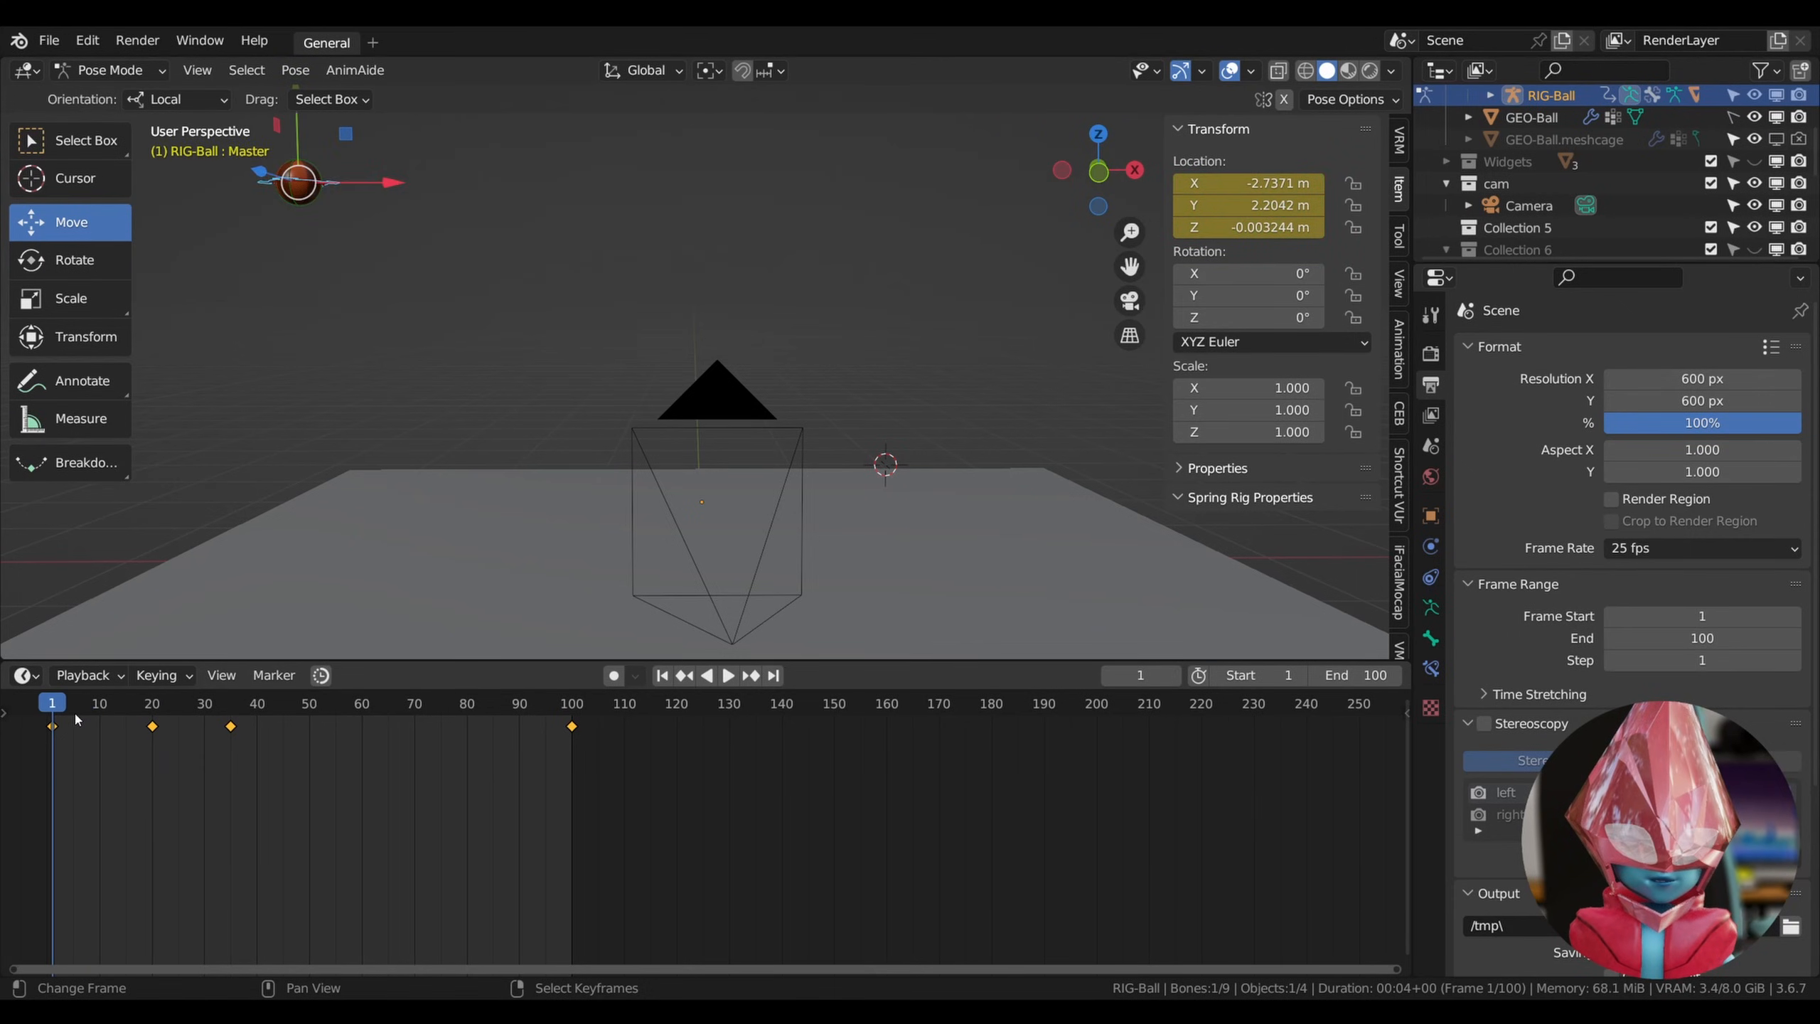
pyautogui.click(153, 715)
pyautogui.click(234, 712)
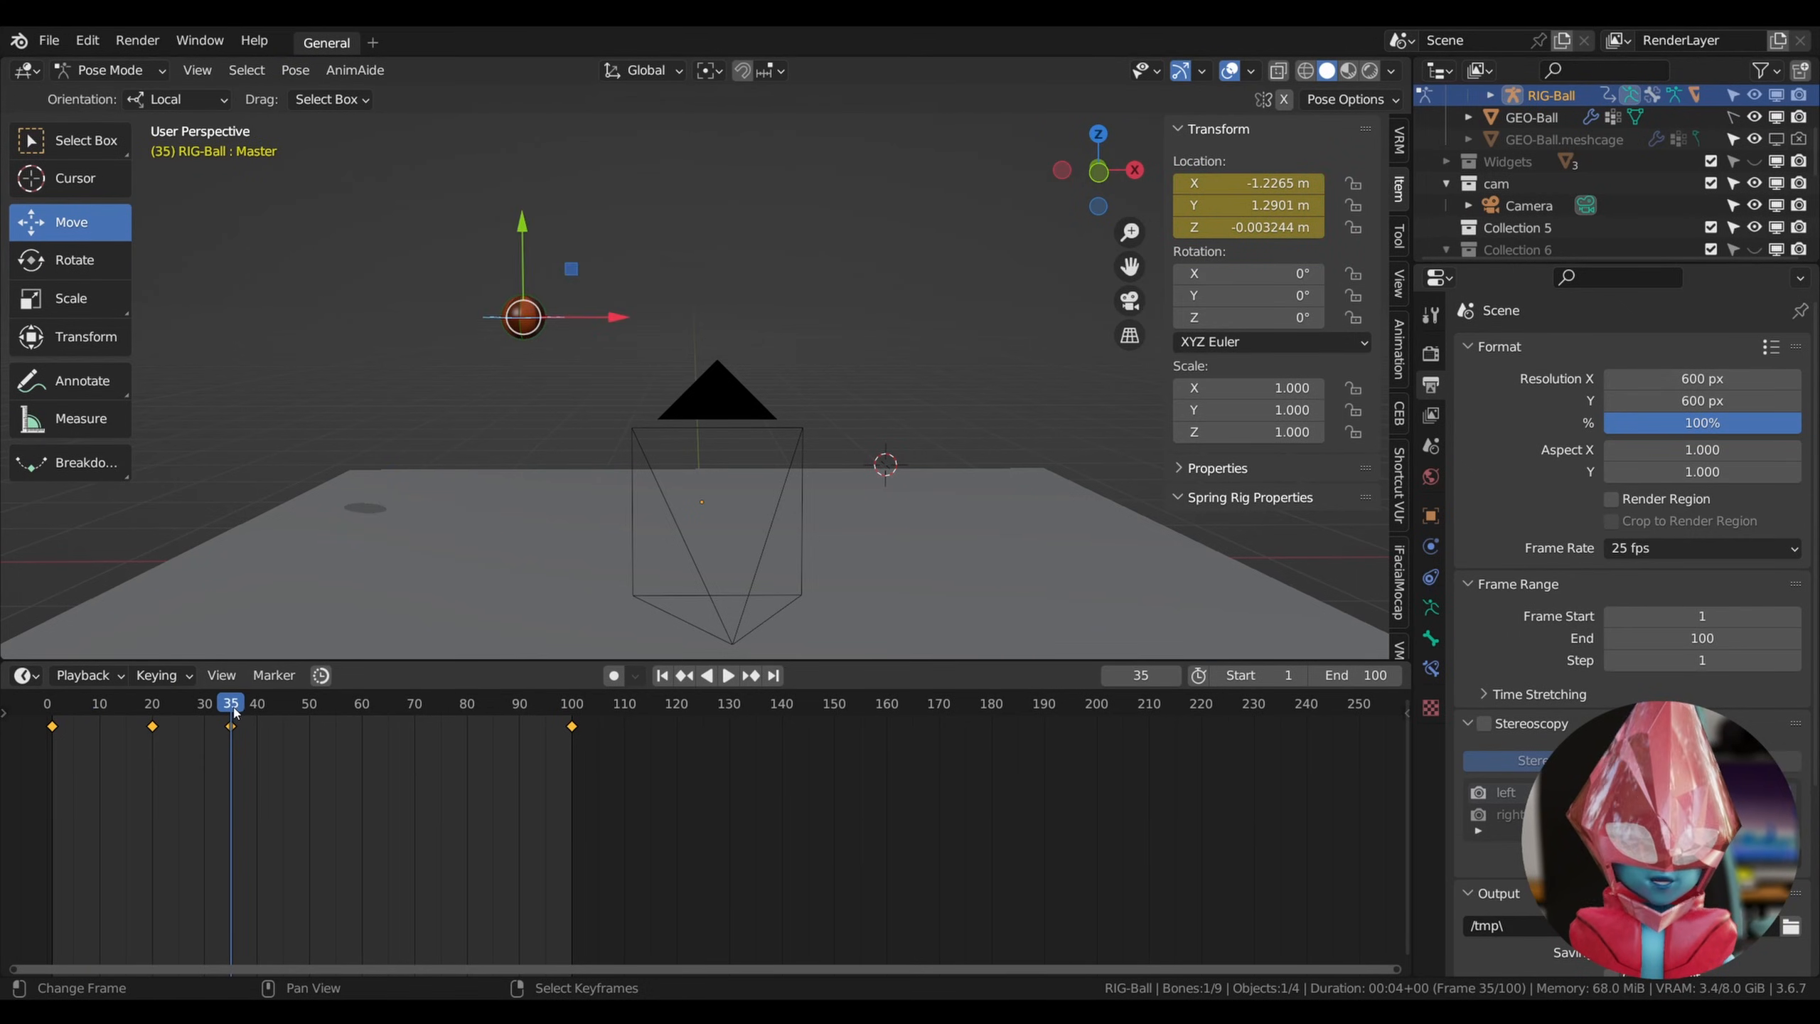
# At frame 50, lower the Master bone to about Y -0.274 m on the floor and insert a Location keyframe.
pyautogui.click(313, 719)
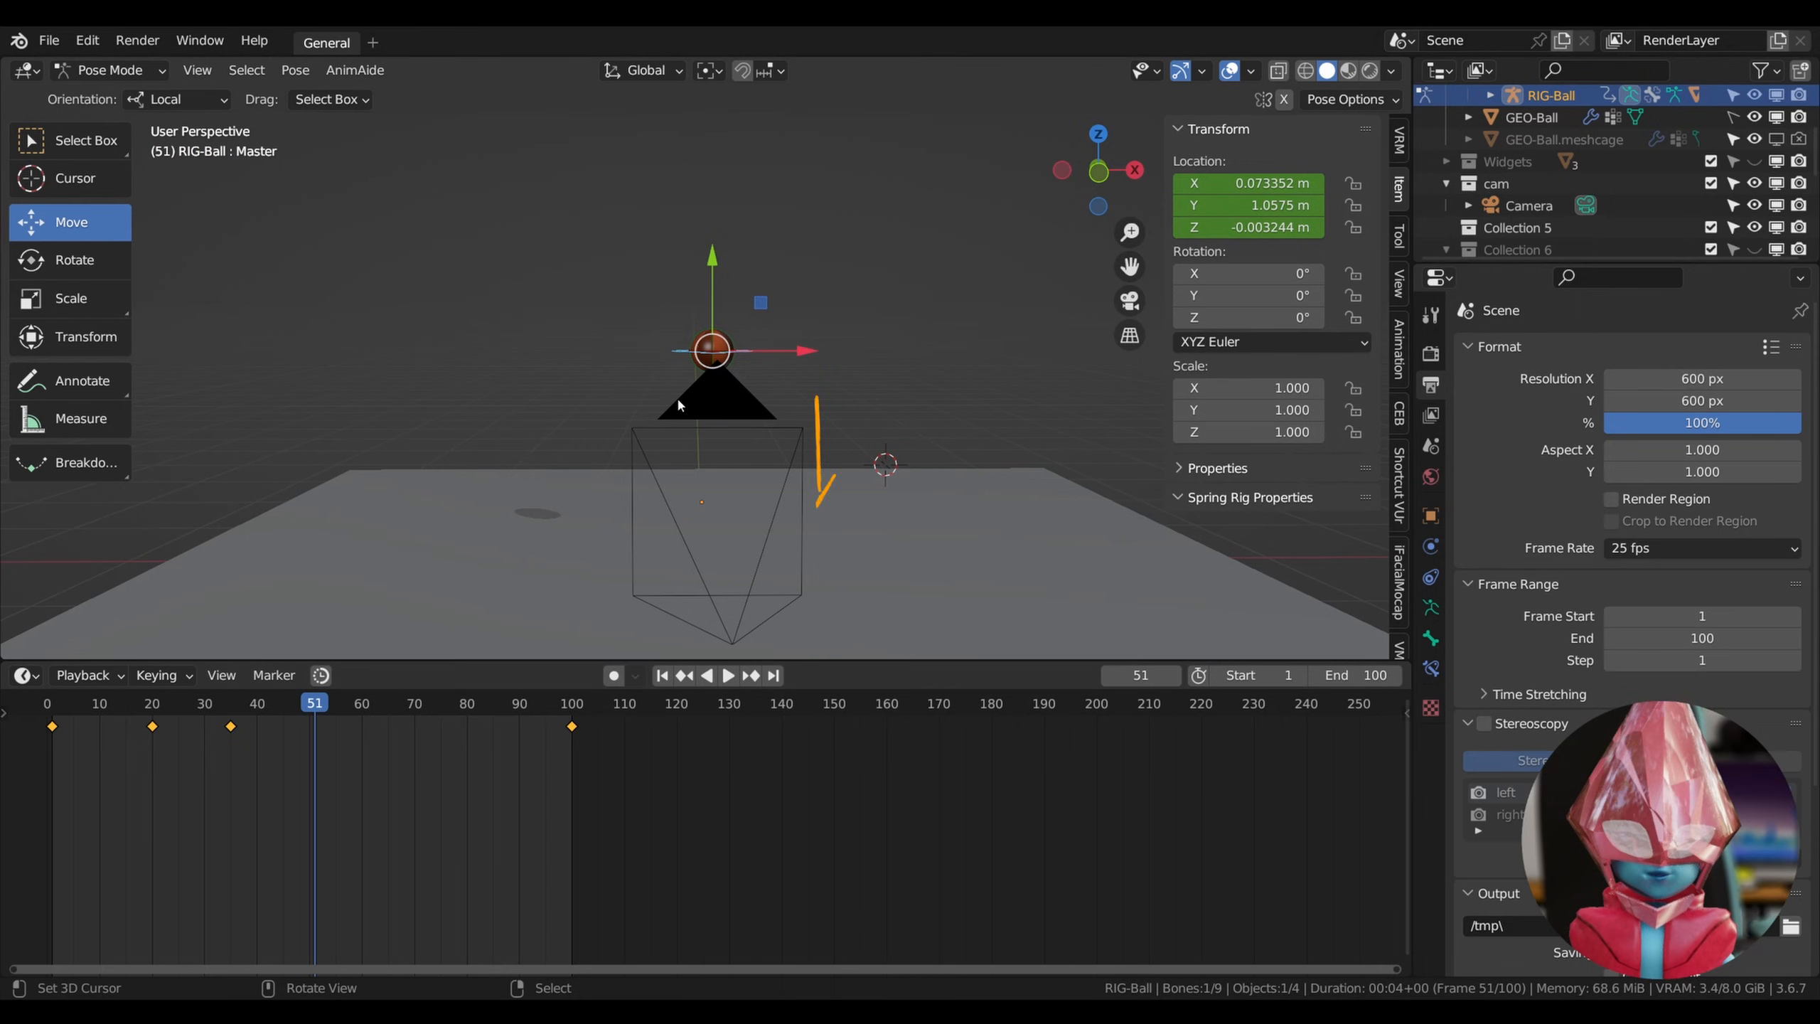
pyautogui.moveTo(721, 277); pyautogui.dragTo(712, 449)
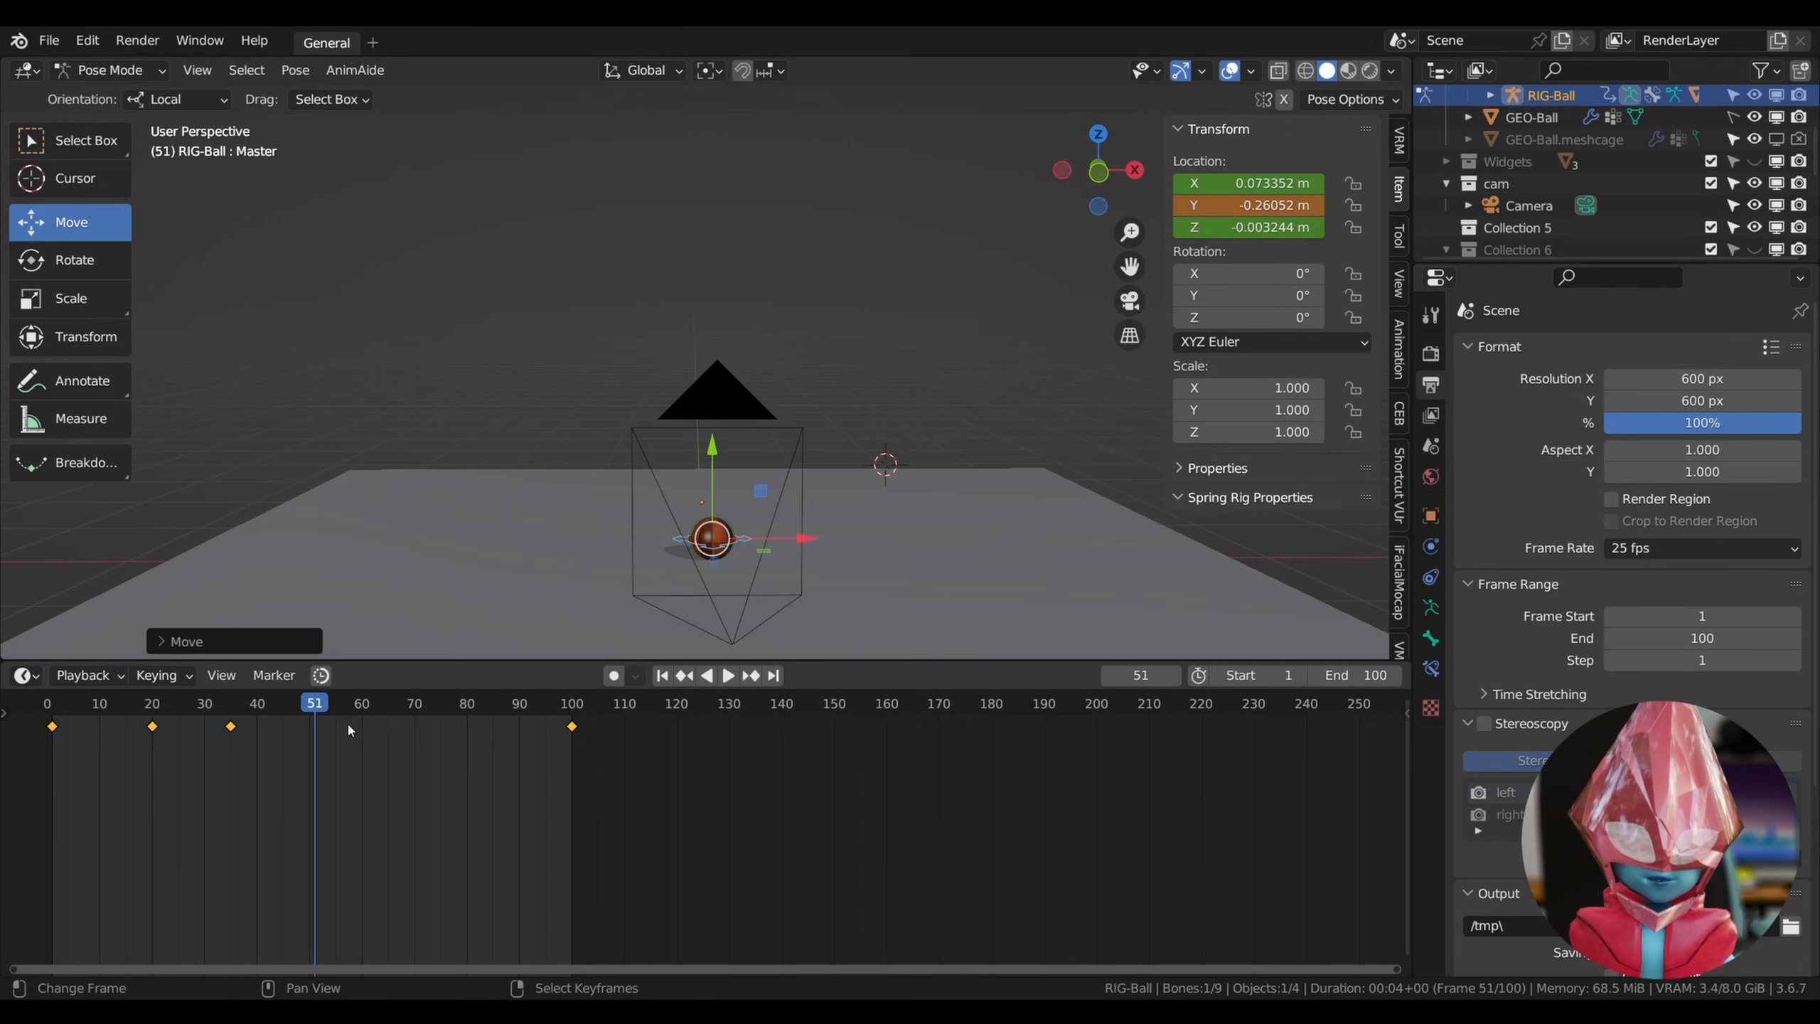
pyautogui.press('Left')
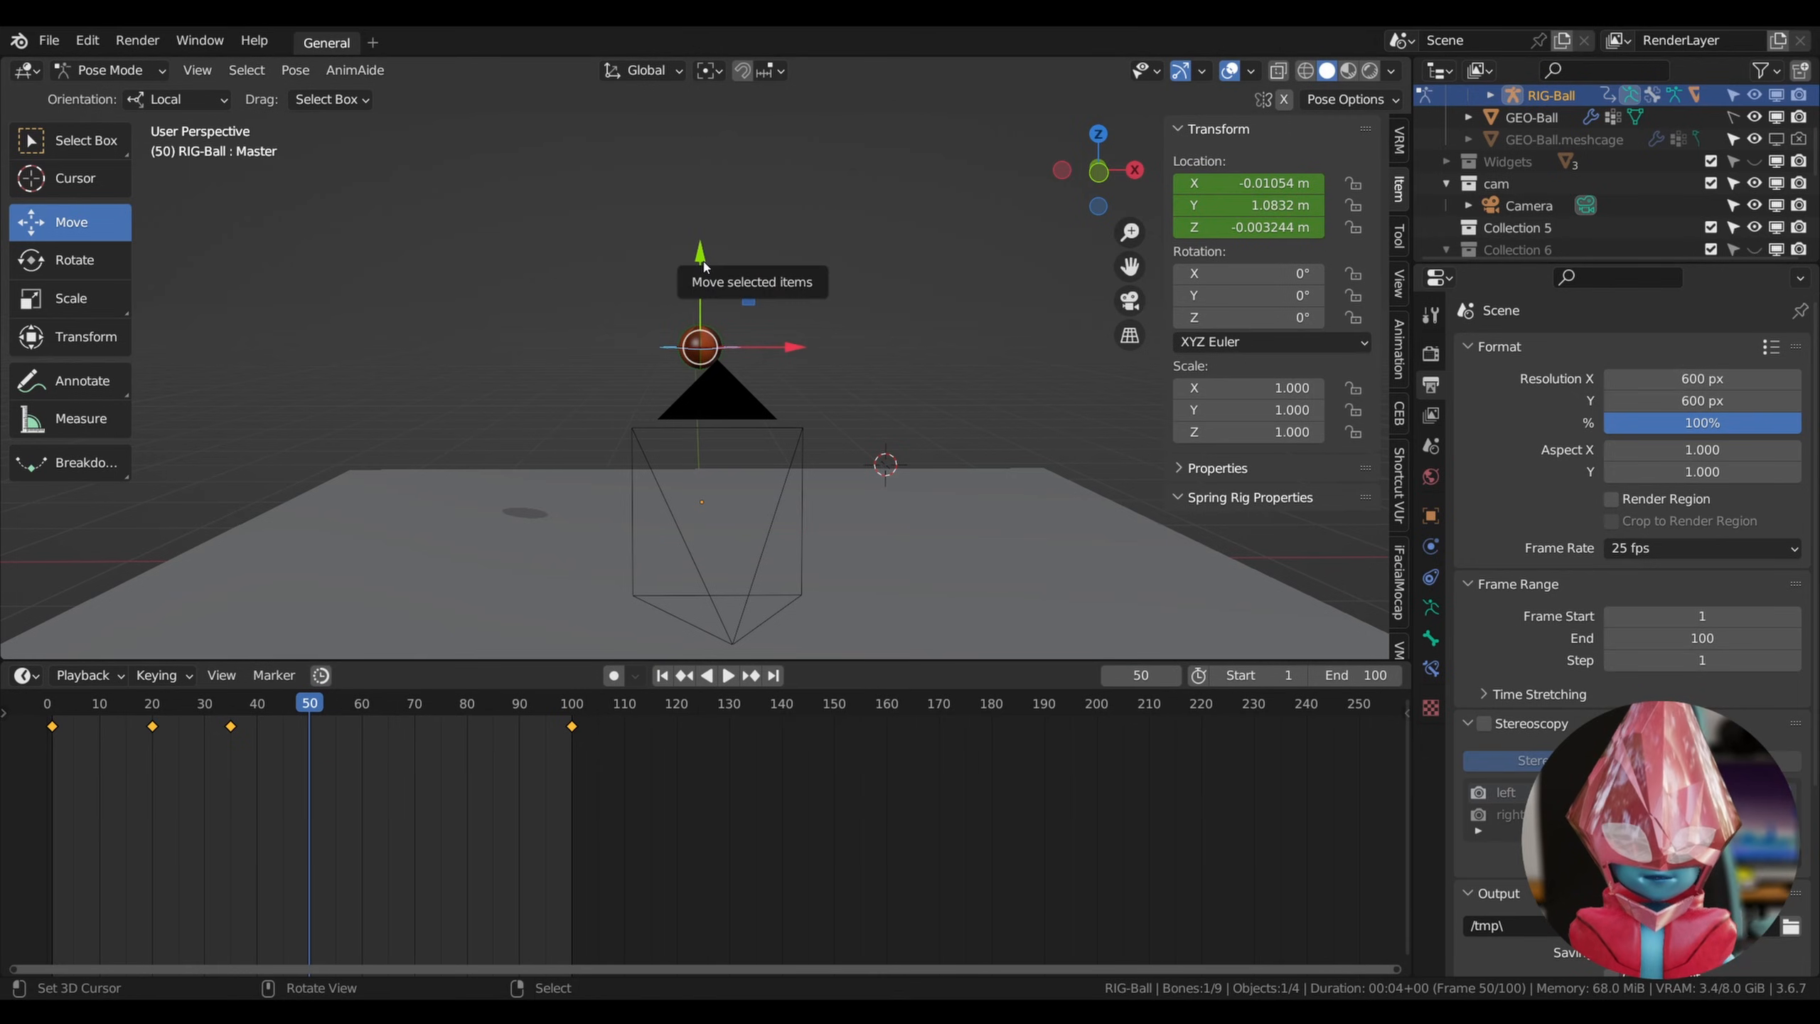
pyautogui.moveTo(703, 259); pyautogui.dragTo(678, 450)
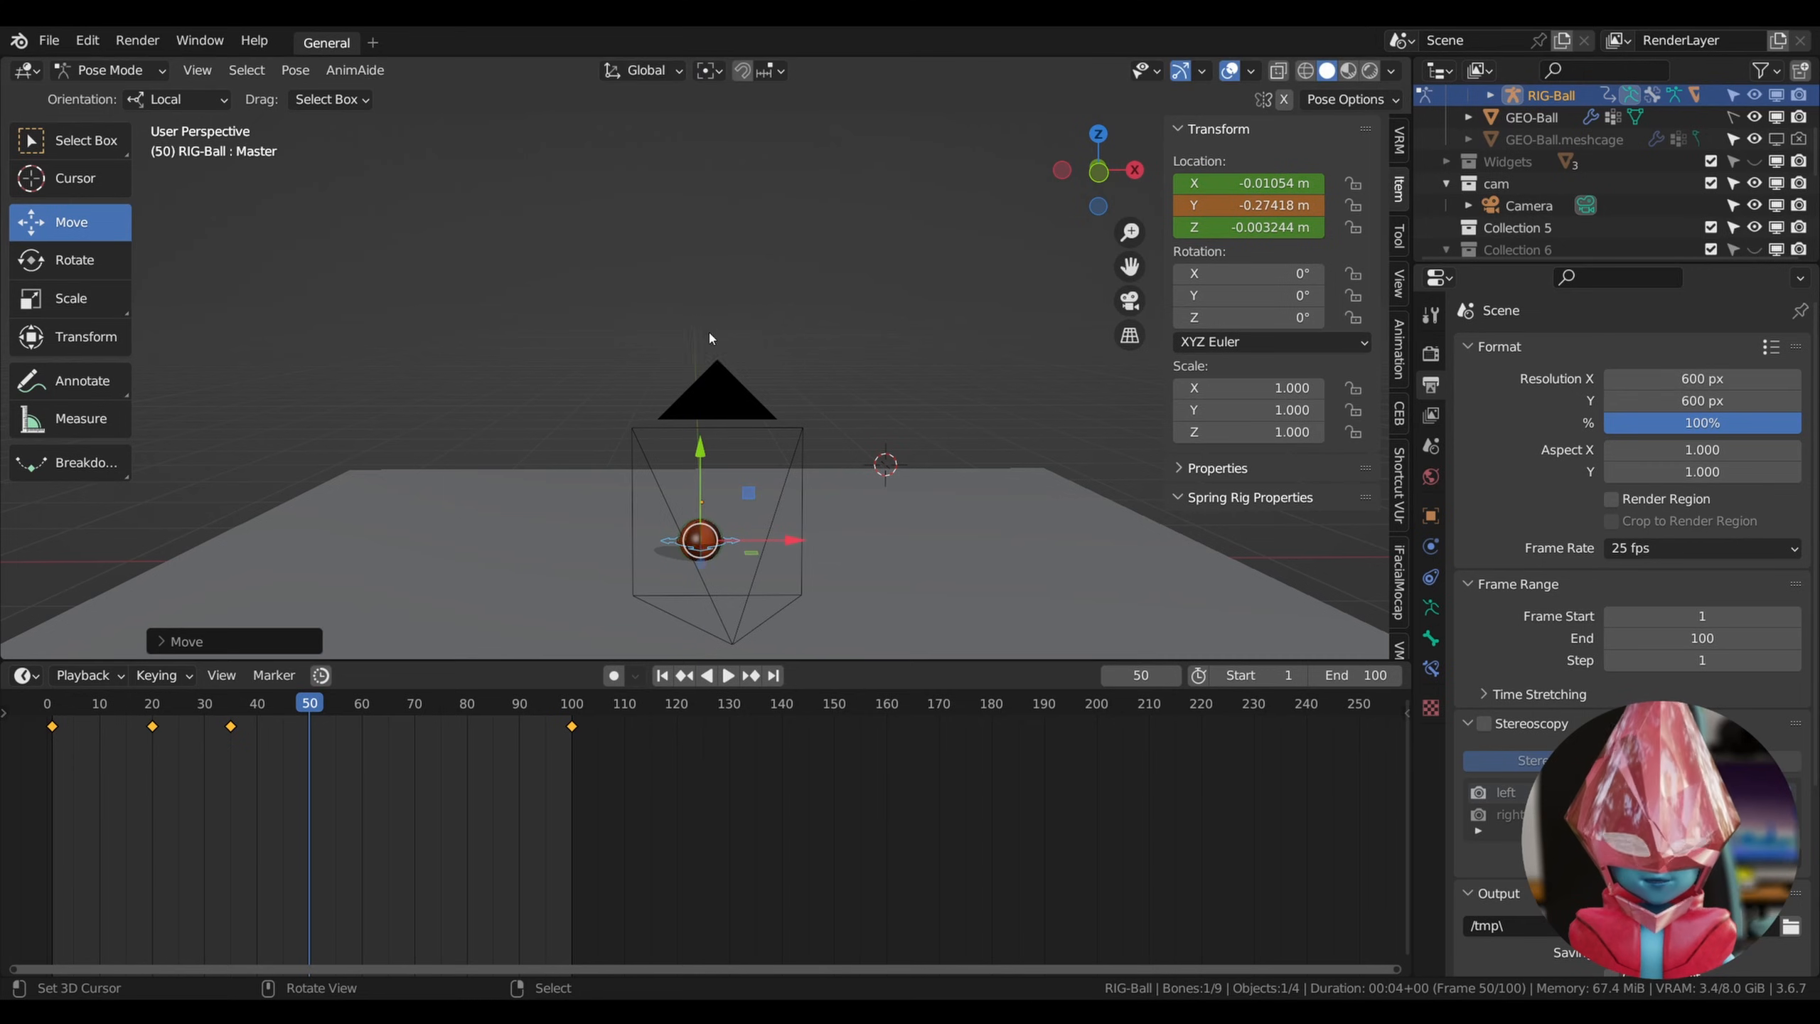
pyautogui.press('i')
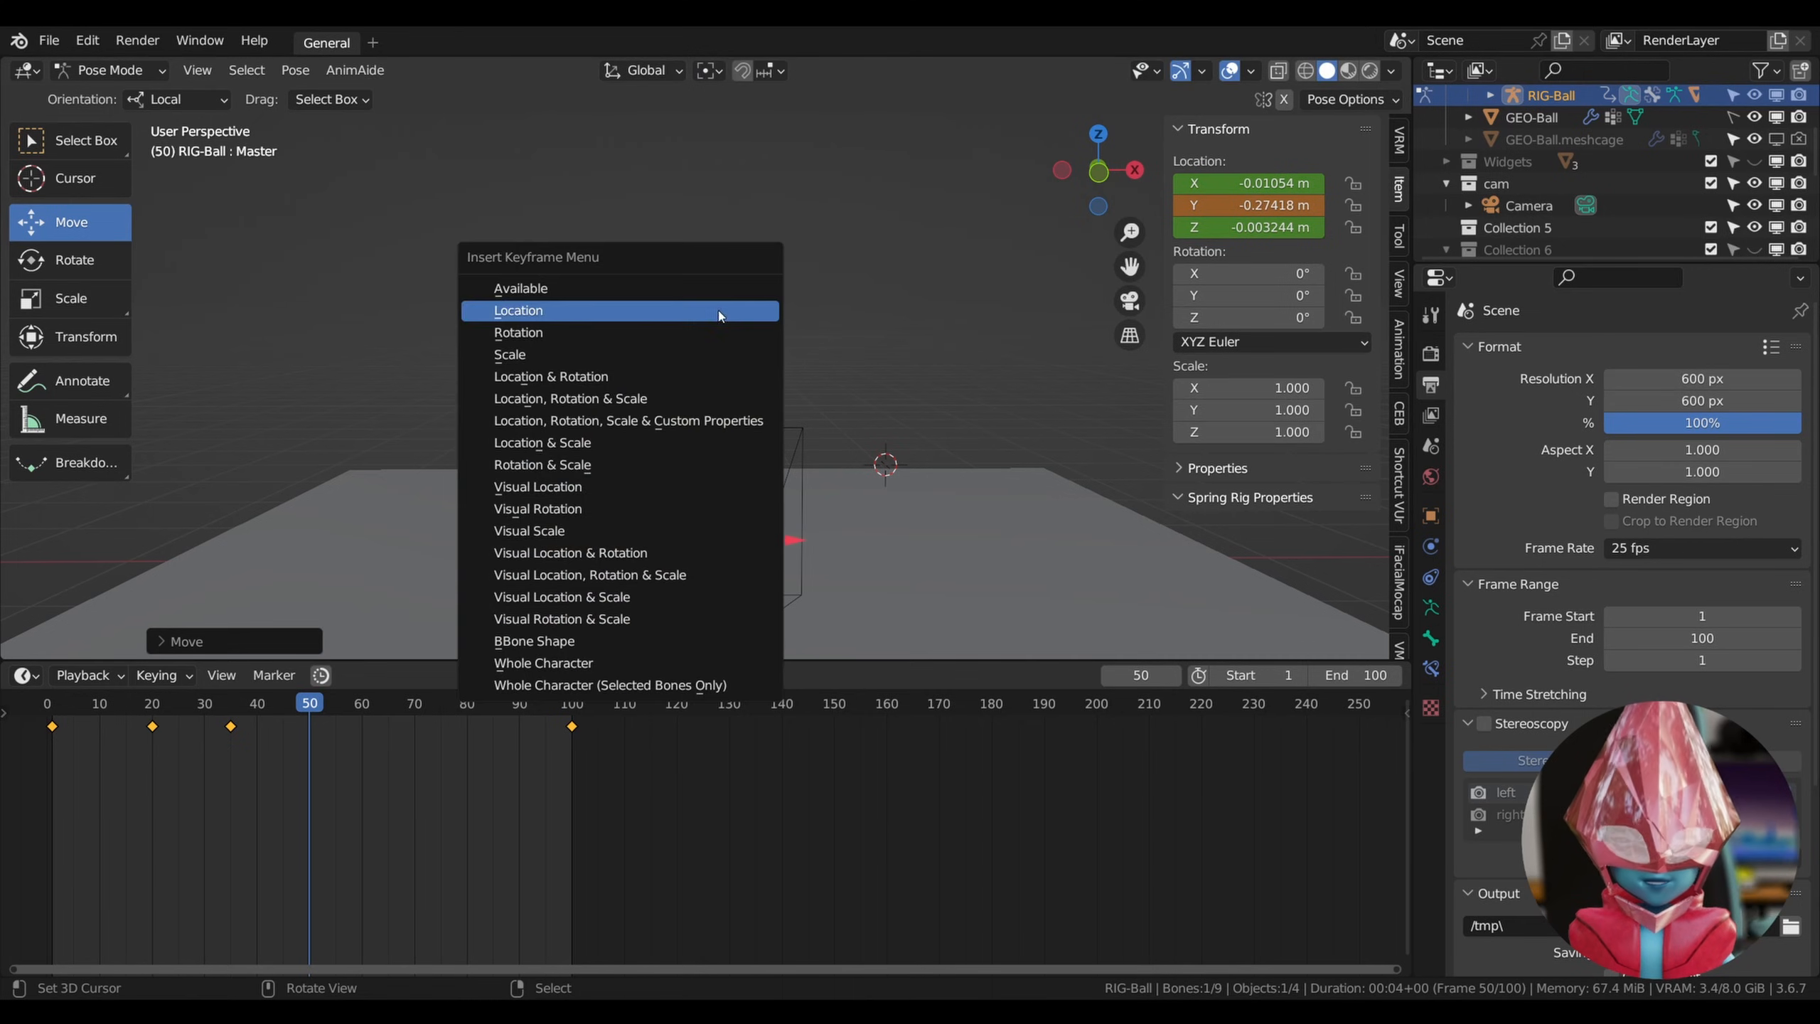
pyautogui.click(527, 312)
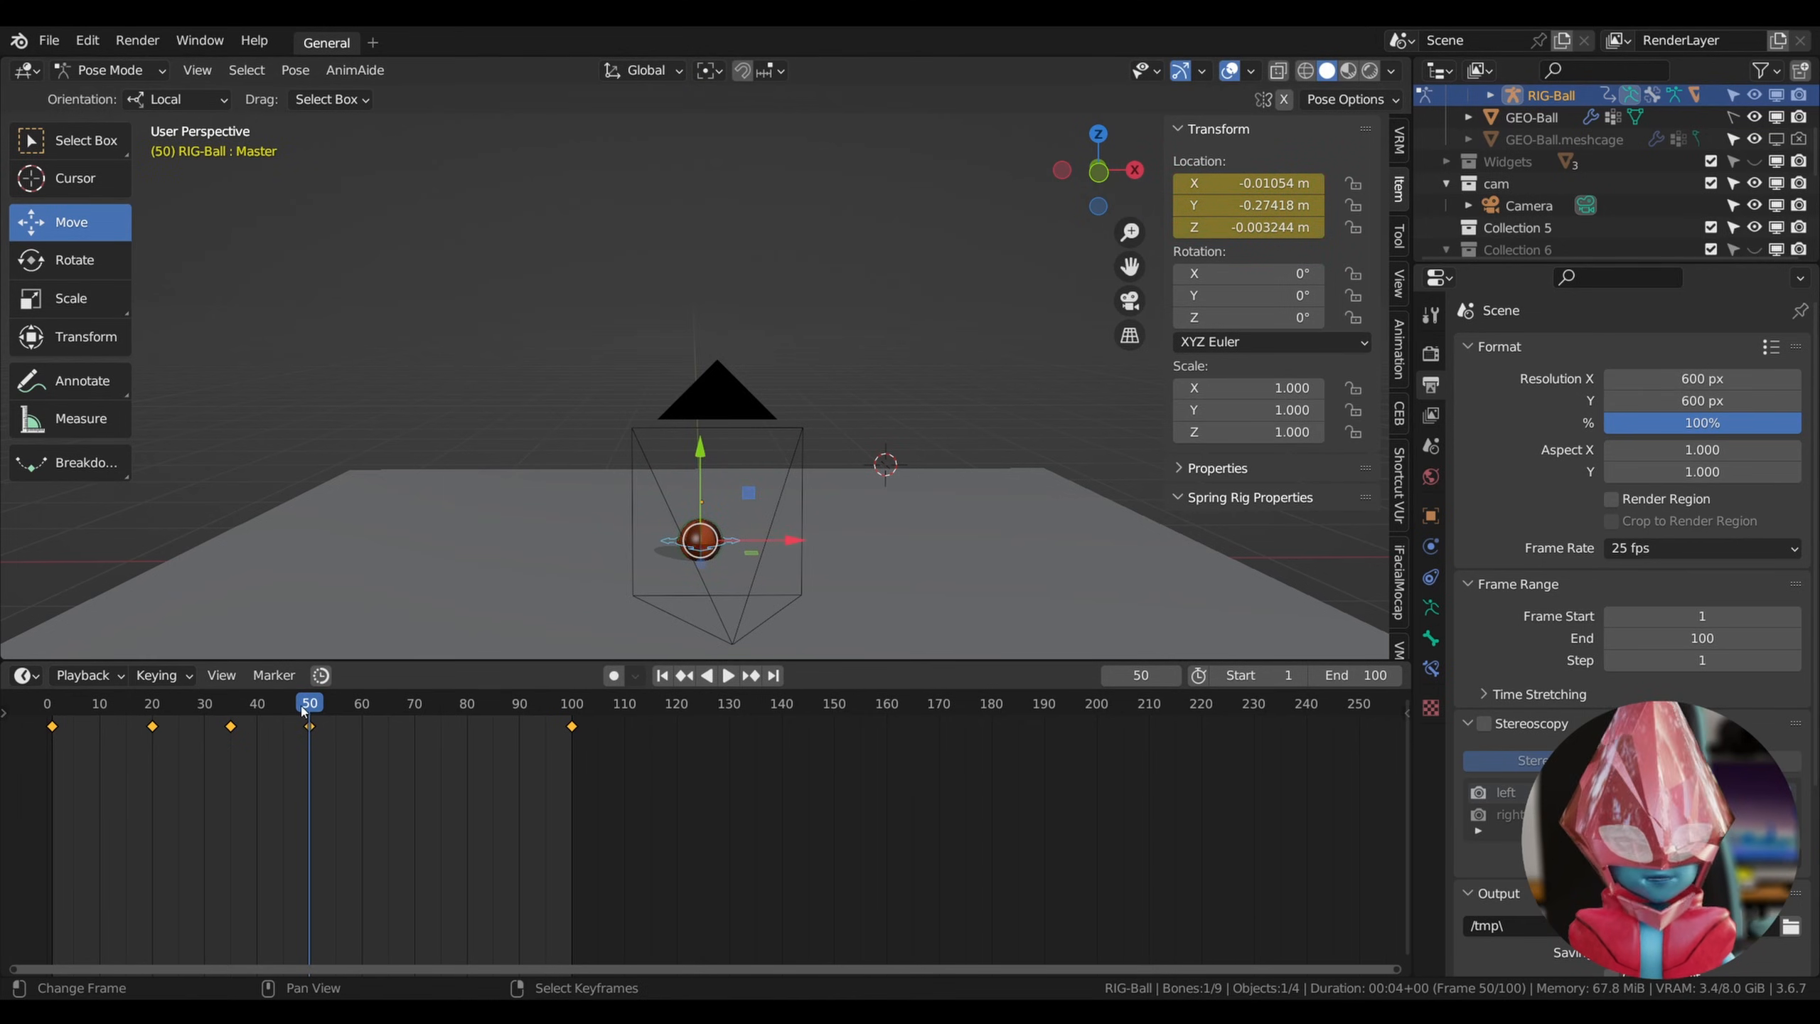
# At frame 65, raise the Master bone to about Y 0.745 m and insert a Location keyframe.
pyautogui.press('space')
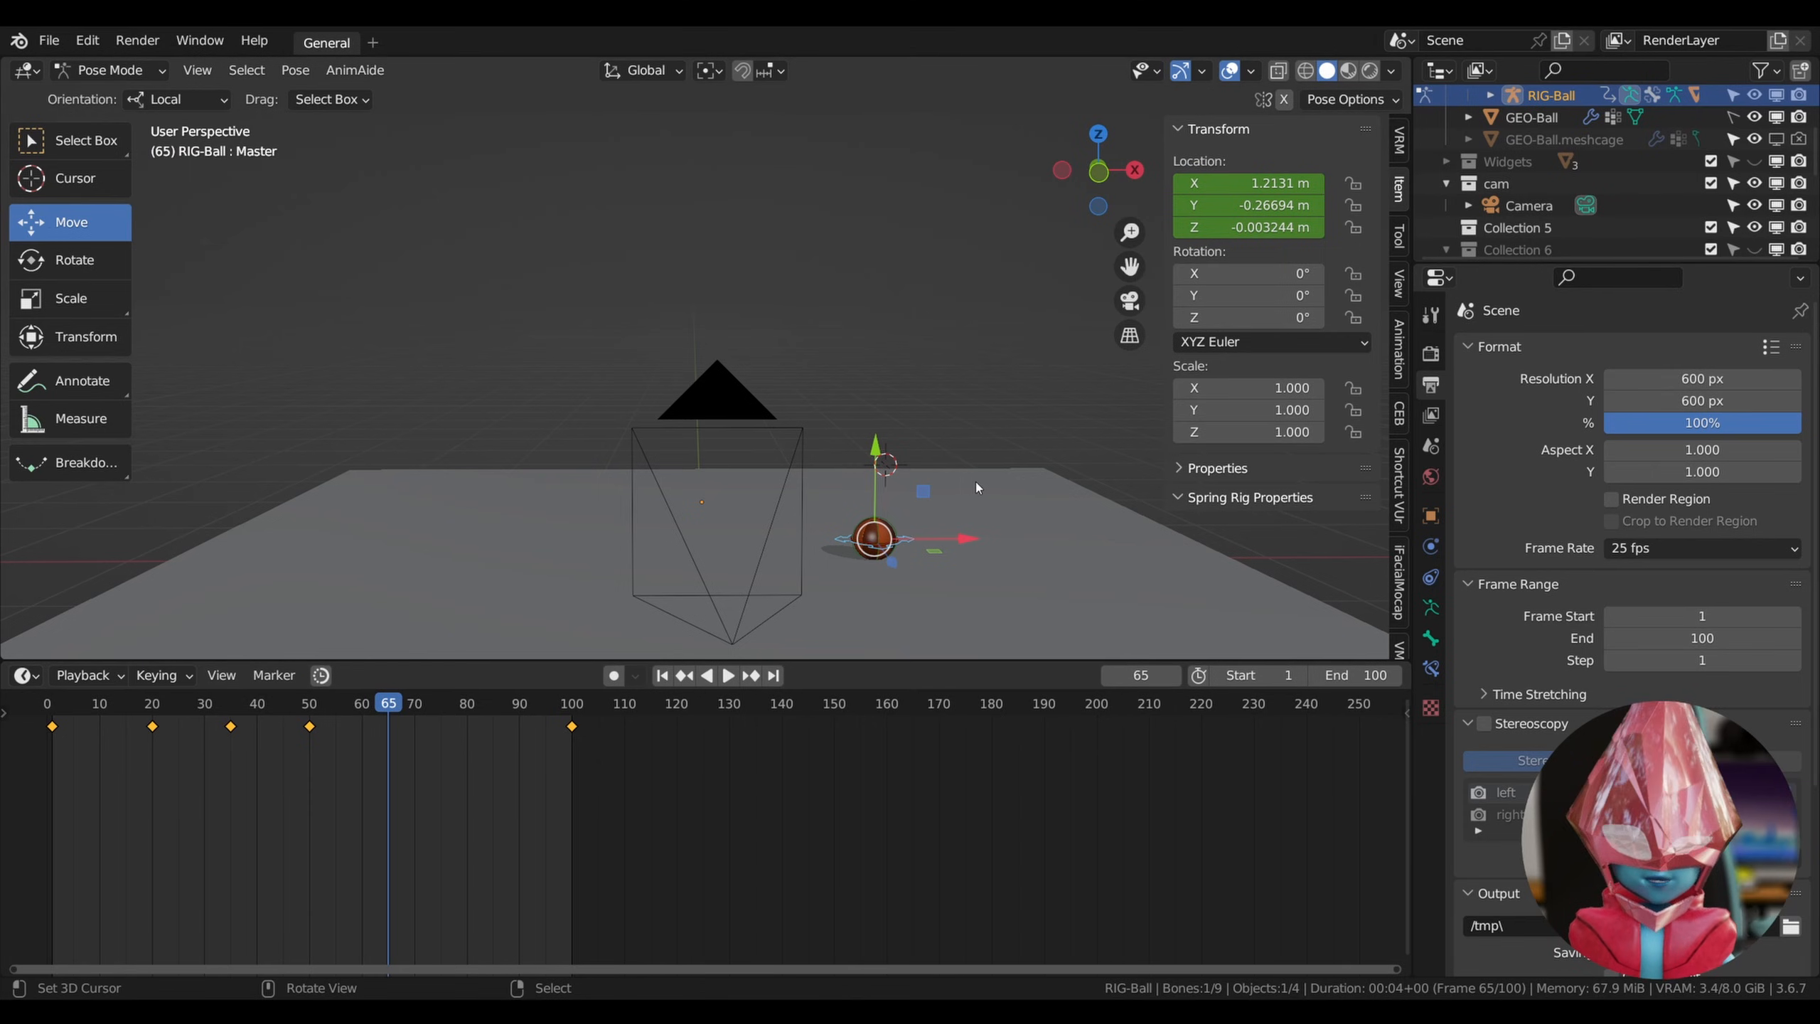
pyautogui.moveTo(881, 456); pyautogui.dragTo(871, 315)
pyautogui.press('i')
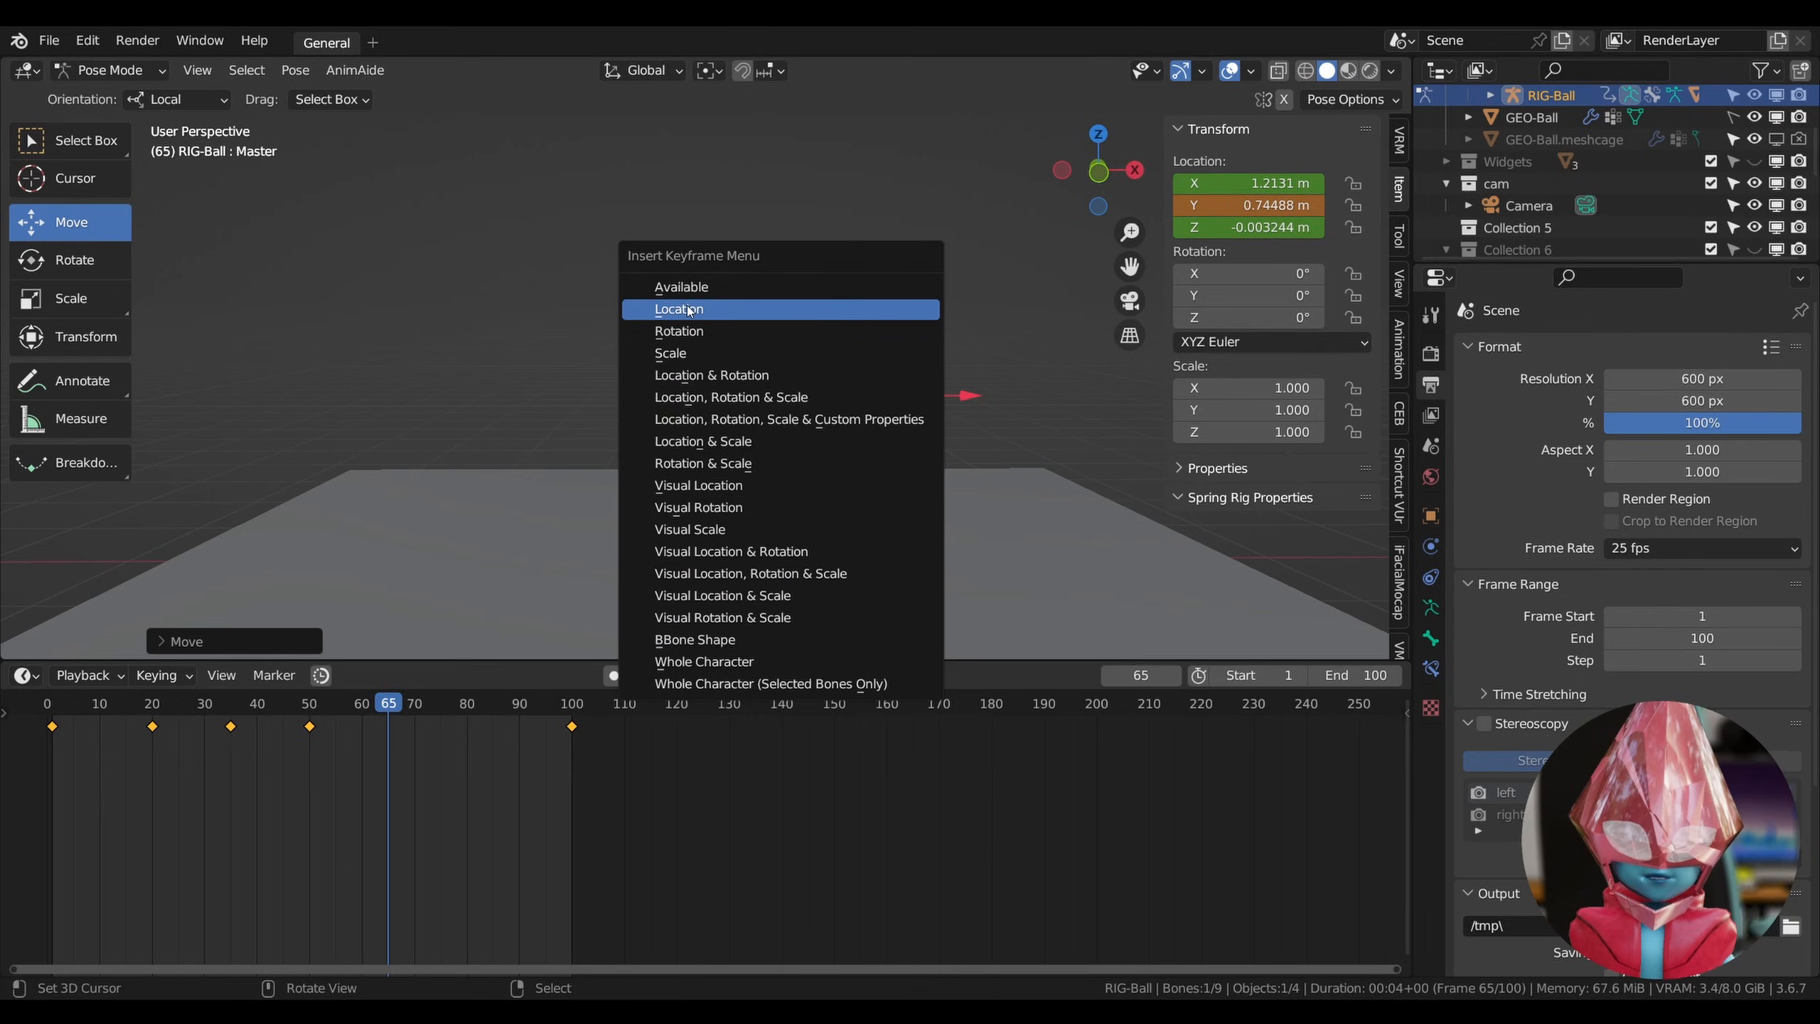
pyautogui.click(688, 310)
# At frame 80, lower the Master bone to about Y -0.267 m on the floor and insert a Location keyframe.
pyautogui.moveTo(390, 706); pyautogui.dragTo(467, 703)
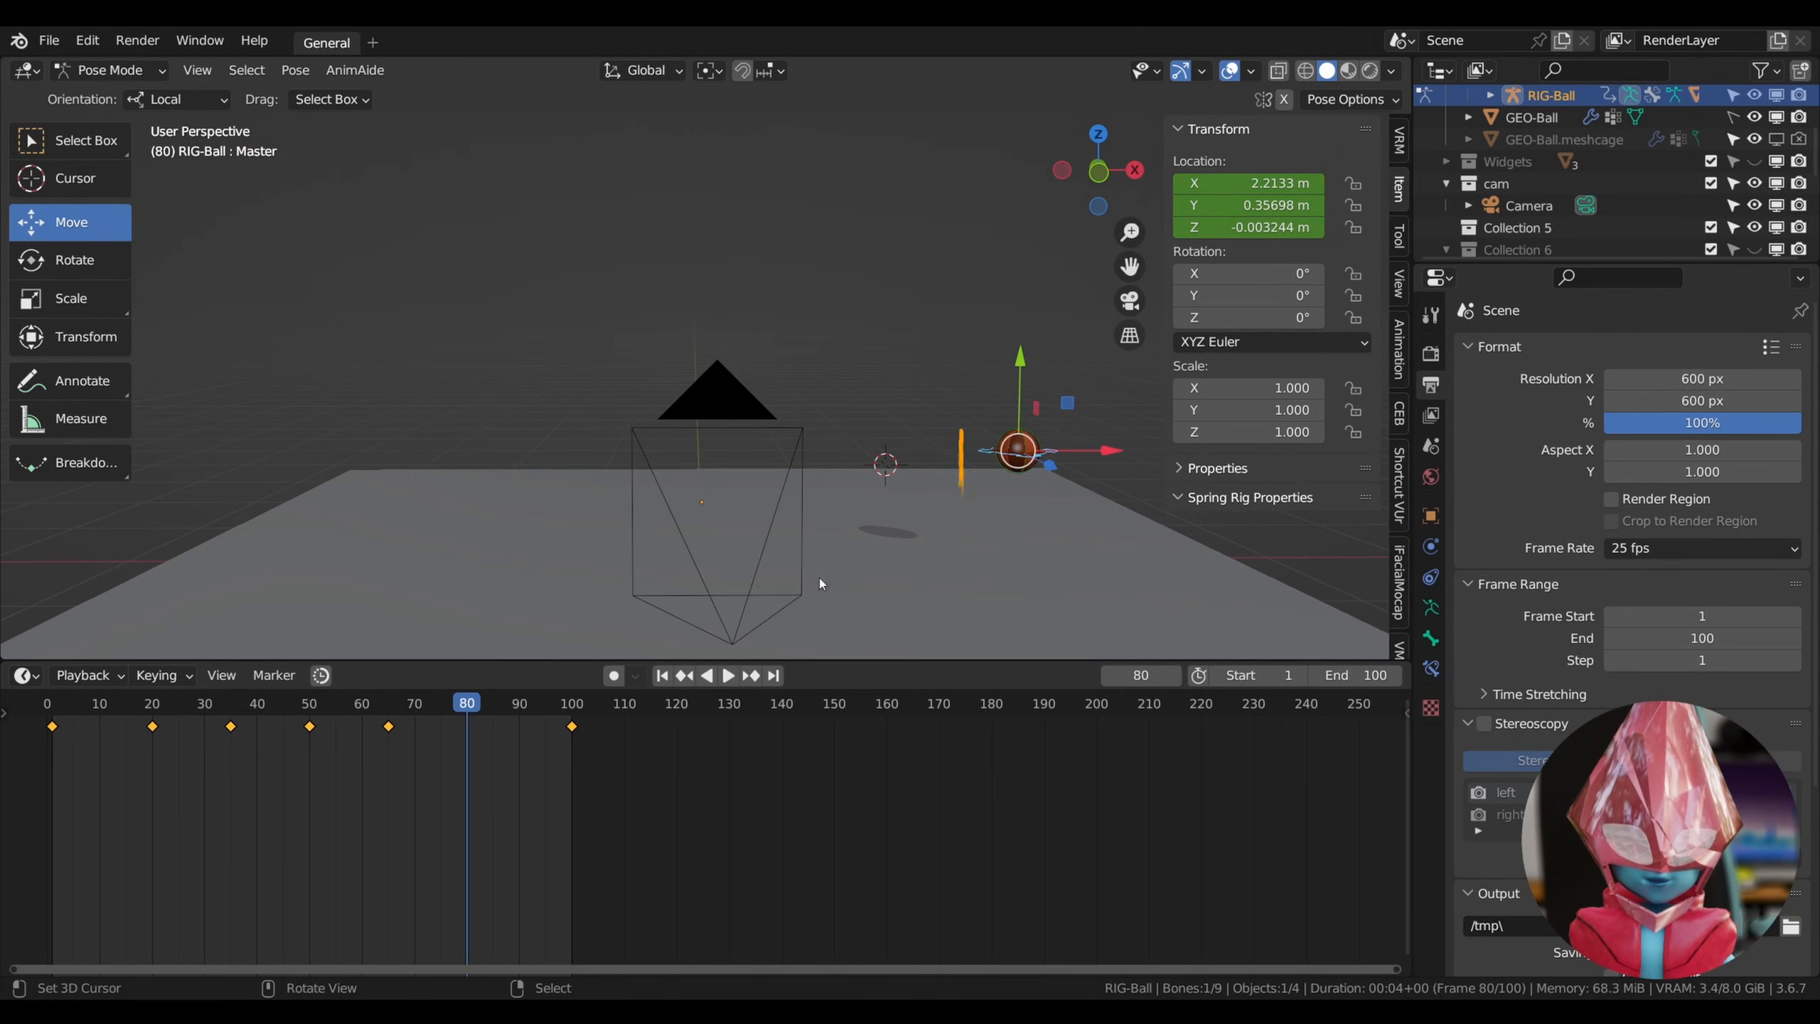
pyautogui.moveTo(1021, 358); pyautogui.dragTo(1007, 450)
pyautogui.press('i')
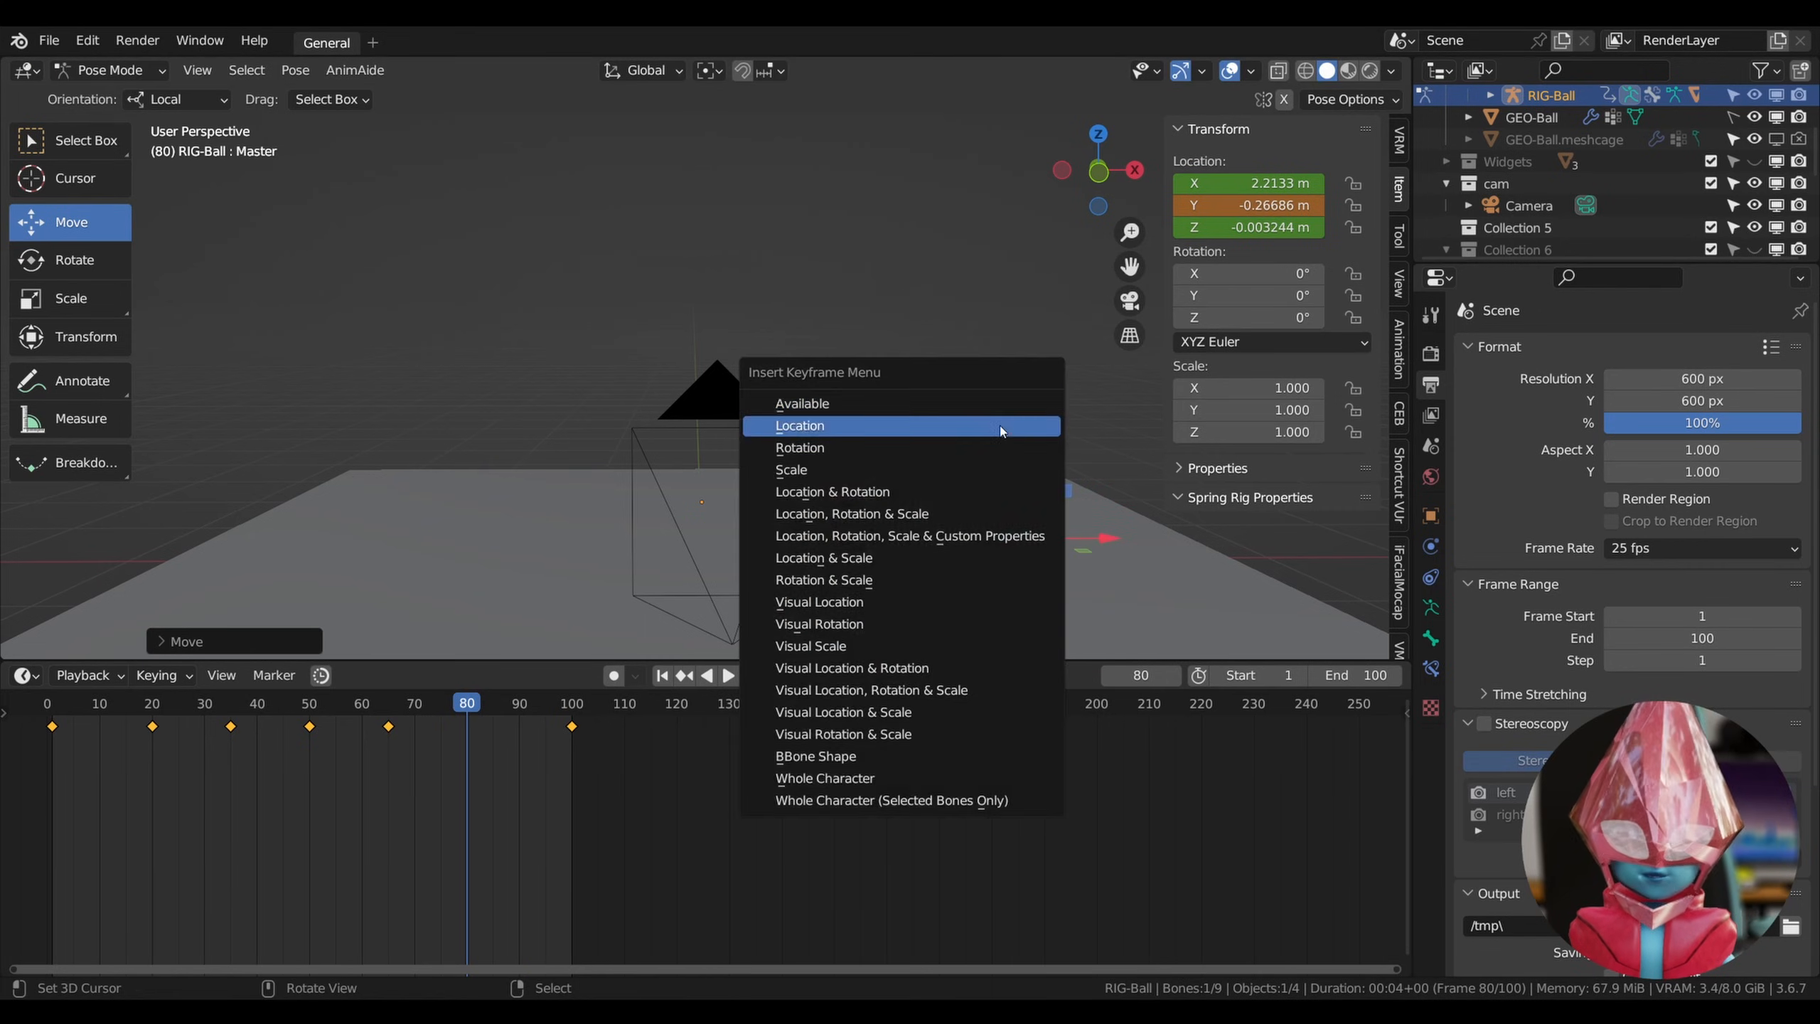
pyautogui.click(859, 427)
# At frame 90, raise the Master bone slightly to about Y -0.087 m and insert a Location keyframe.
pyautogui.press('space')
pyautogui.moveTo(499, 719); pyautogui.dragTo(521, 721)
pyautogui.press('space')
pyautogui.moveTo(1084, 456); pyautogui.dragTo(1082, 431)
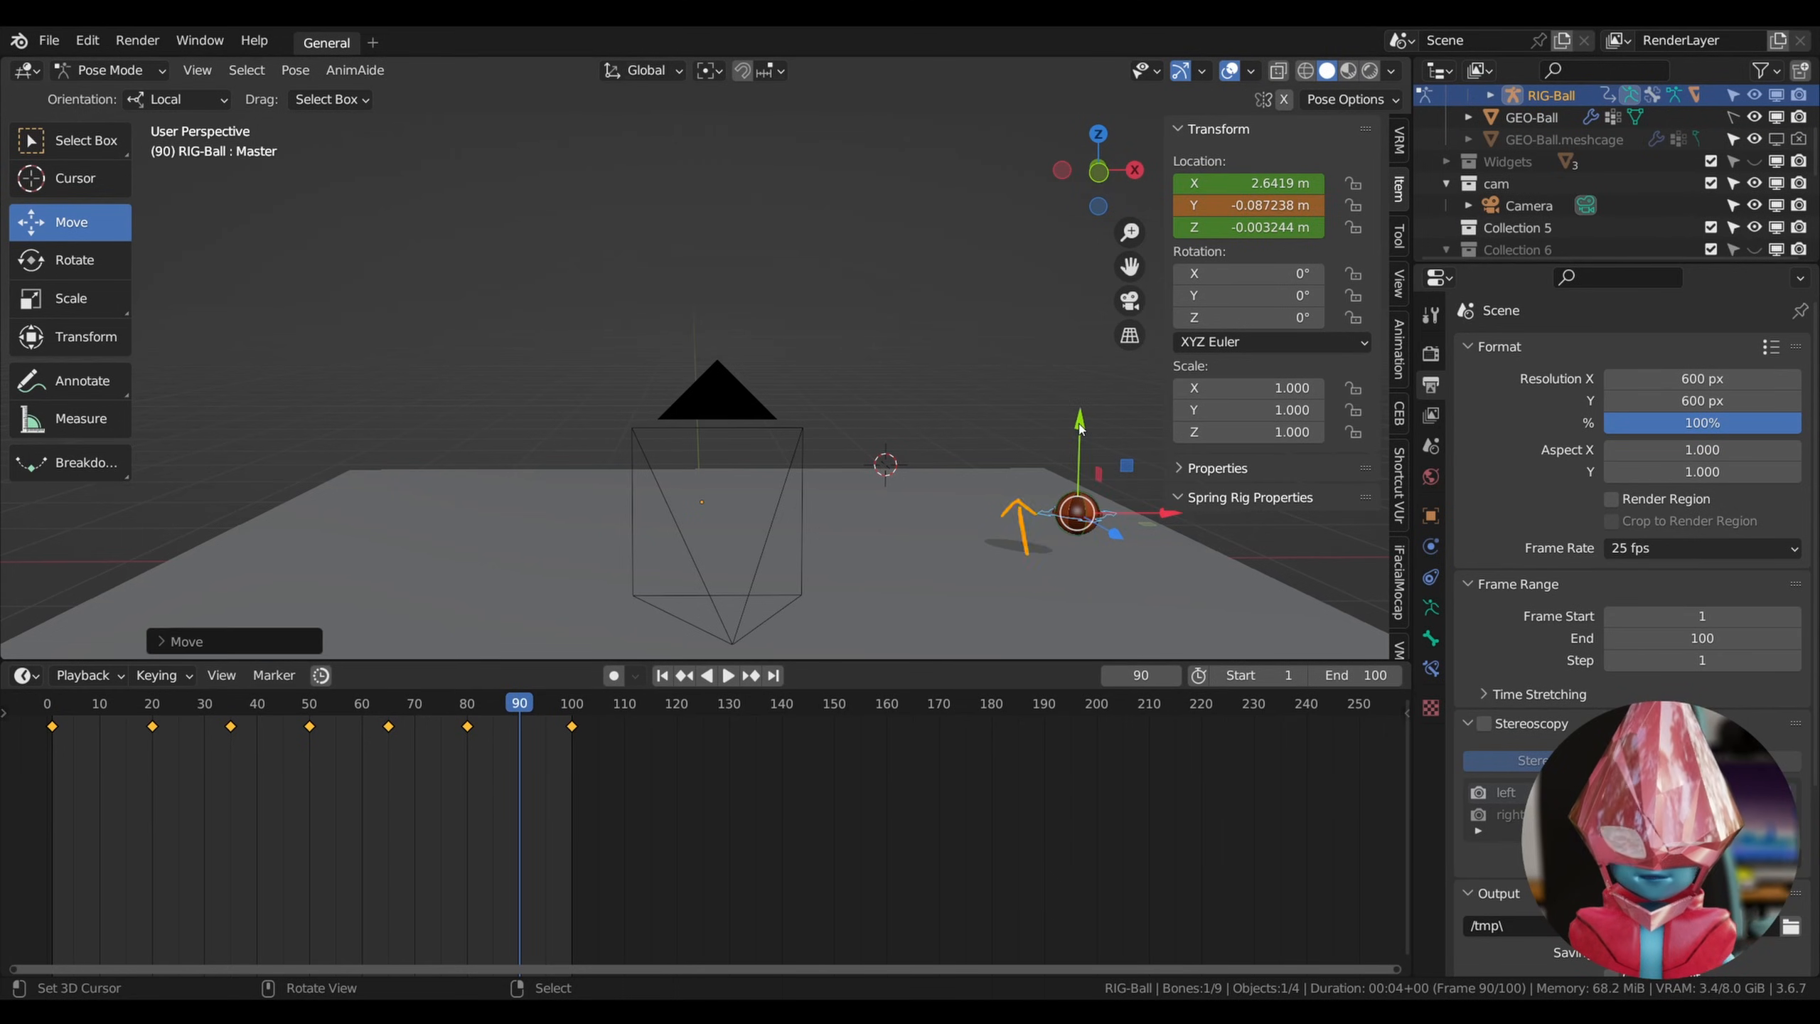
pyautogui.press('i')
pyautogui.click(1081, 428)
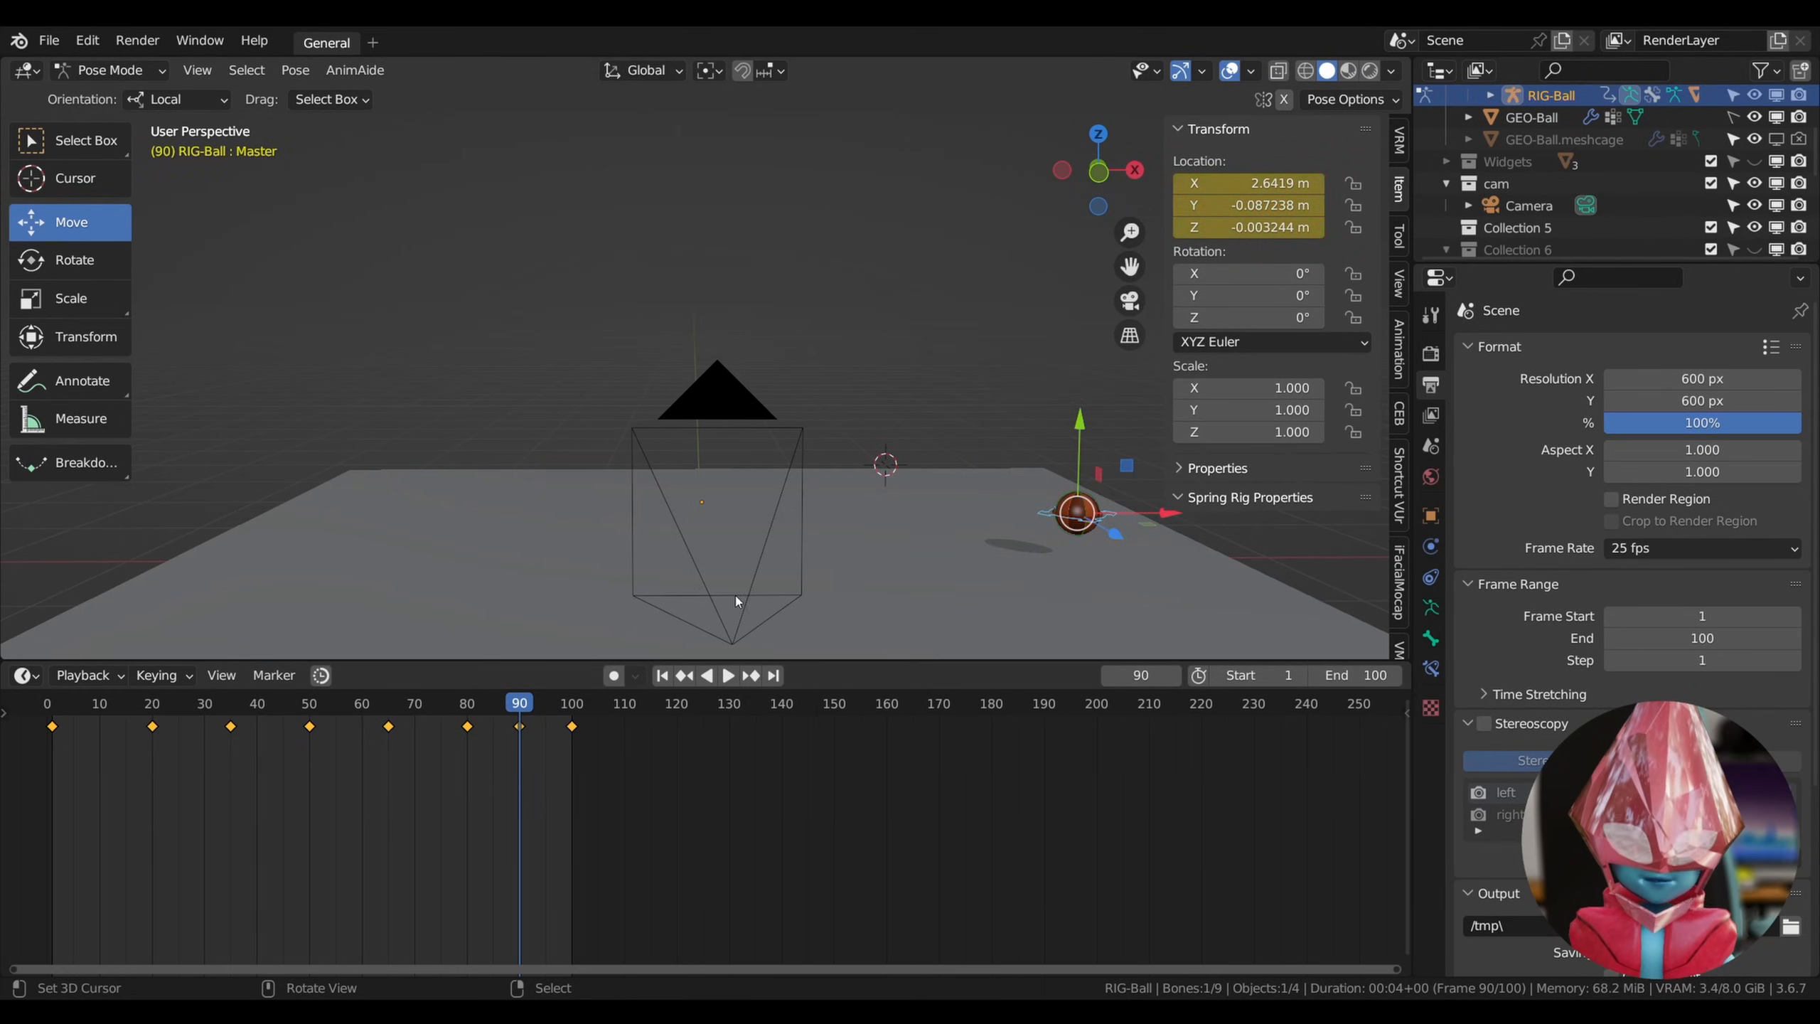
# Play the animation from frame 1 to review the full sequence of bounces, and stop playback.
pyautogui.click(51, 706)
pyautogui.press('space')
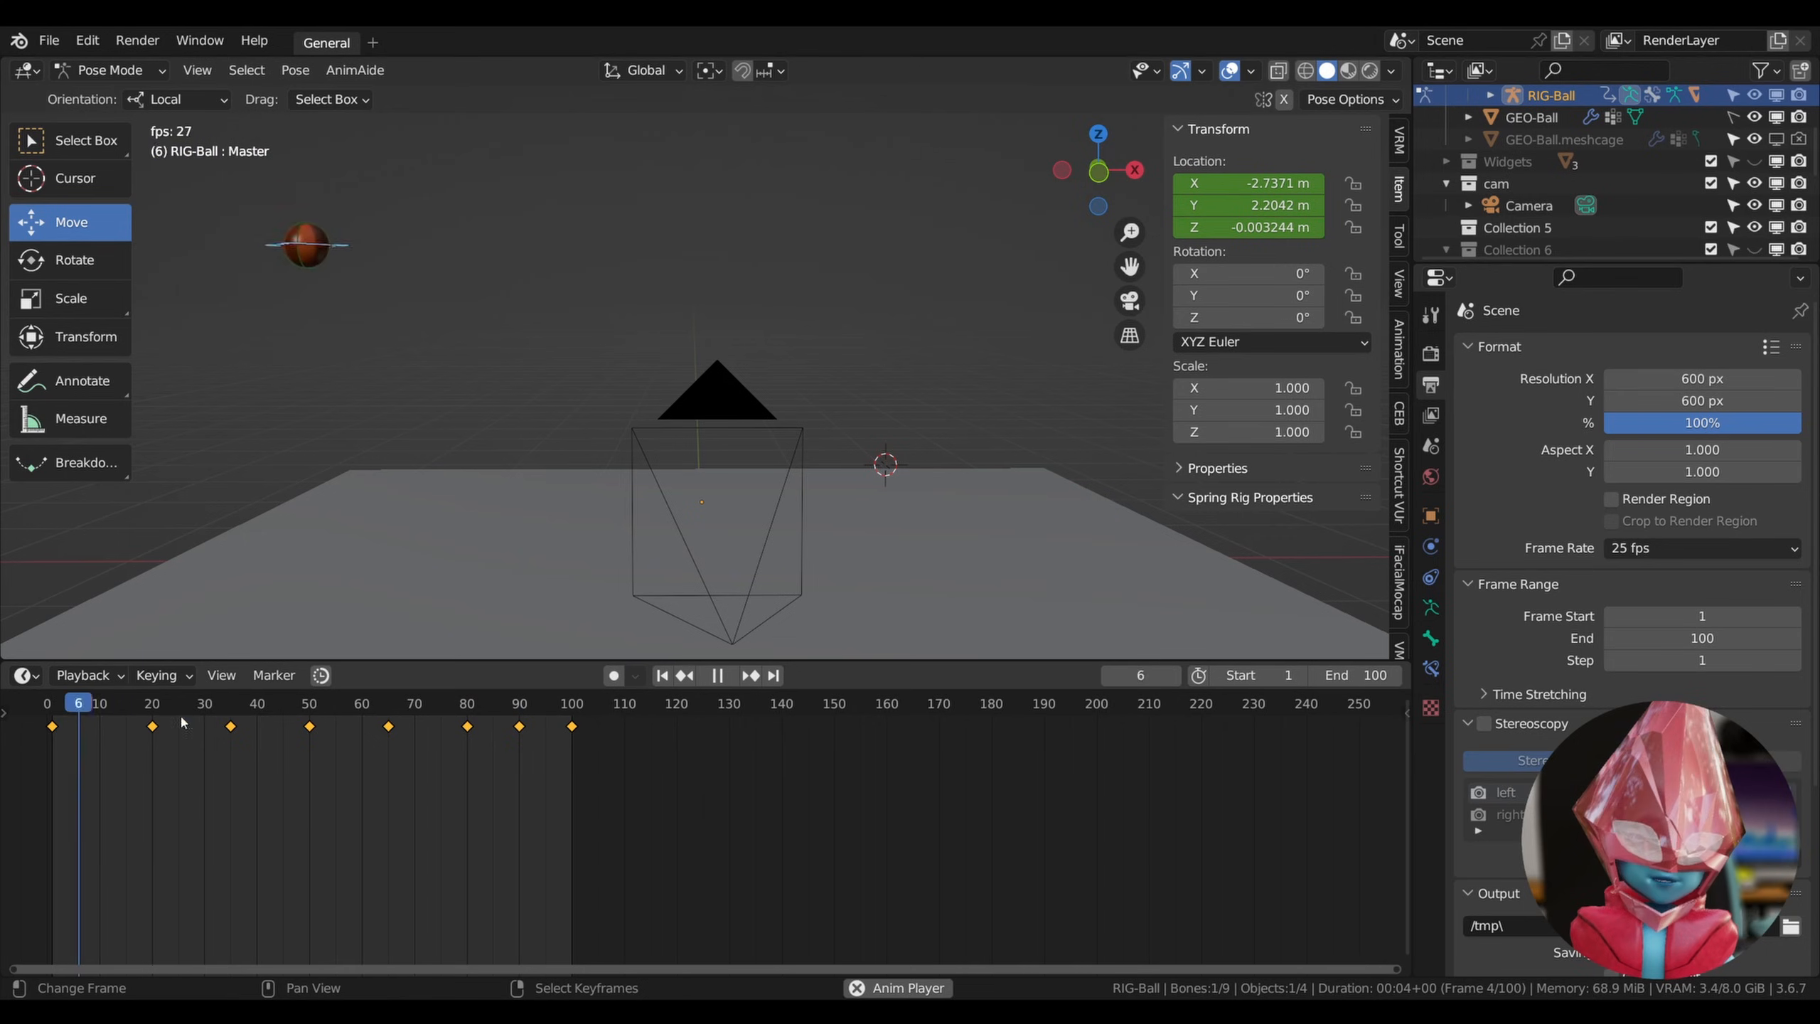
pyautogui.click(723, 676)
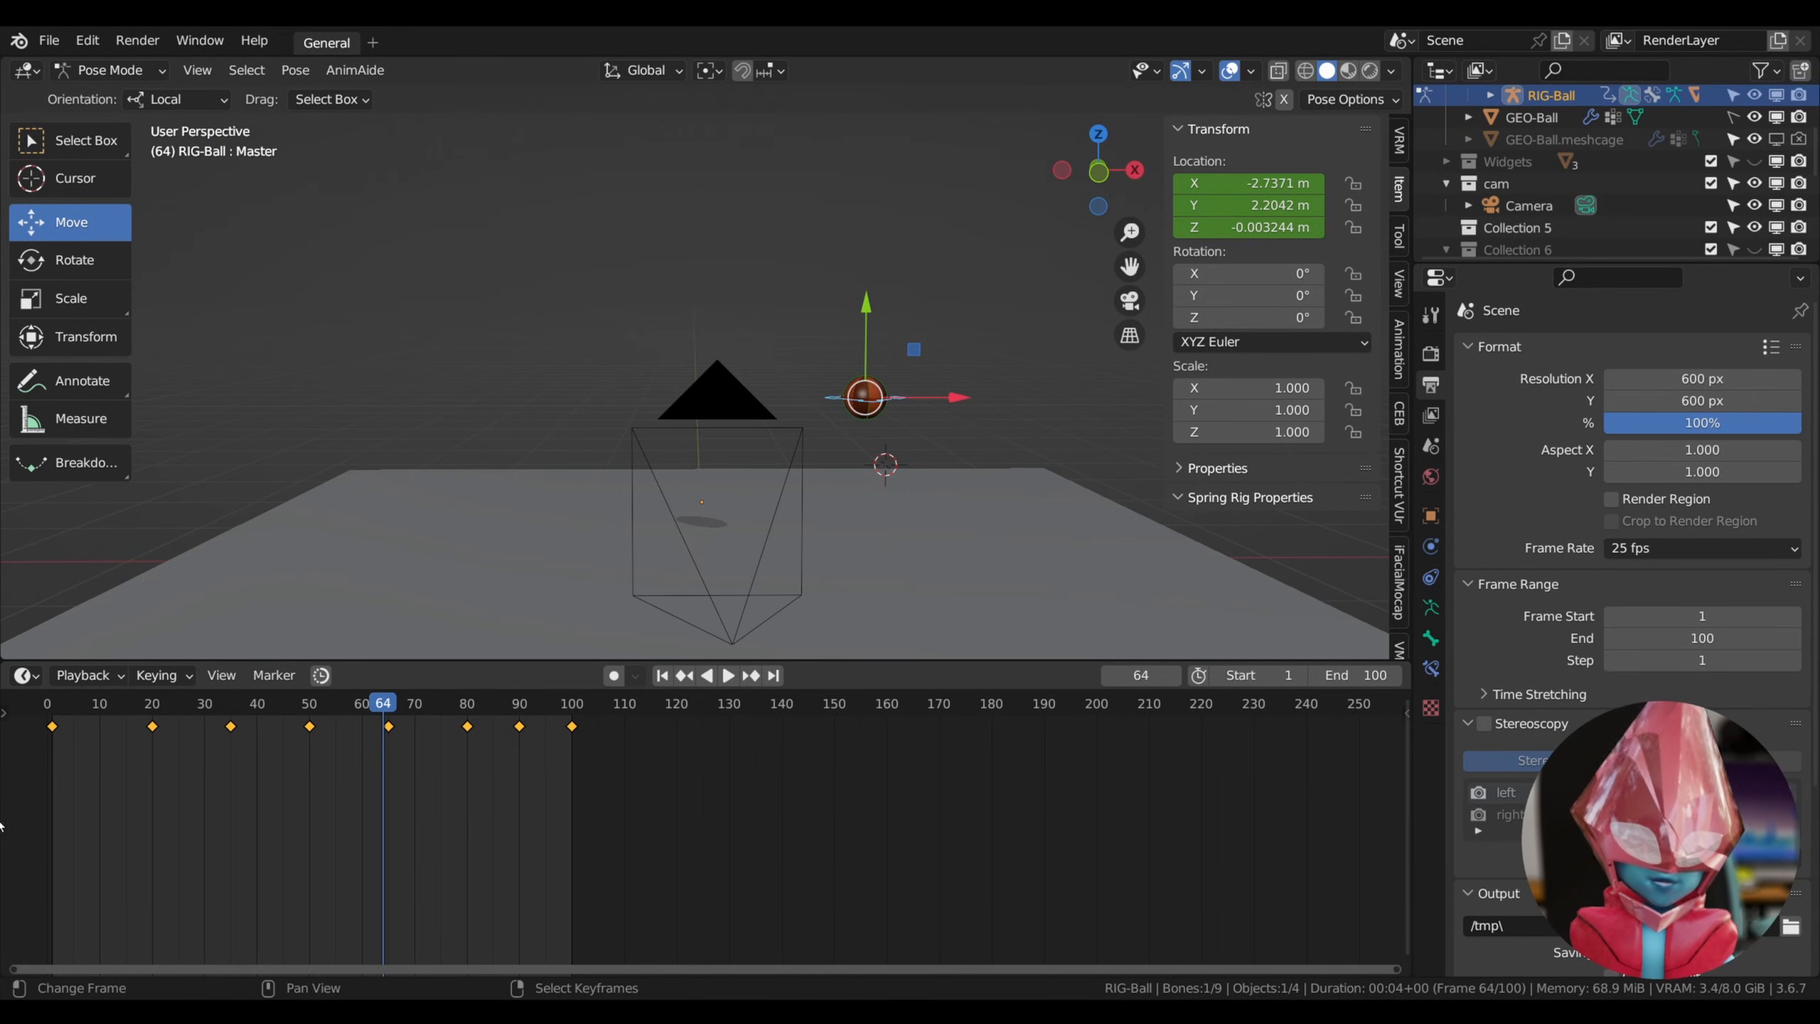
# Step through the keyed frames 20, 35, 50, 65, 80 and 90 to review the ball's heights, and return to frame 1.
pyautogui.click(150, 709)
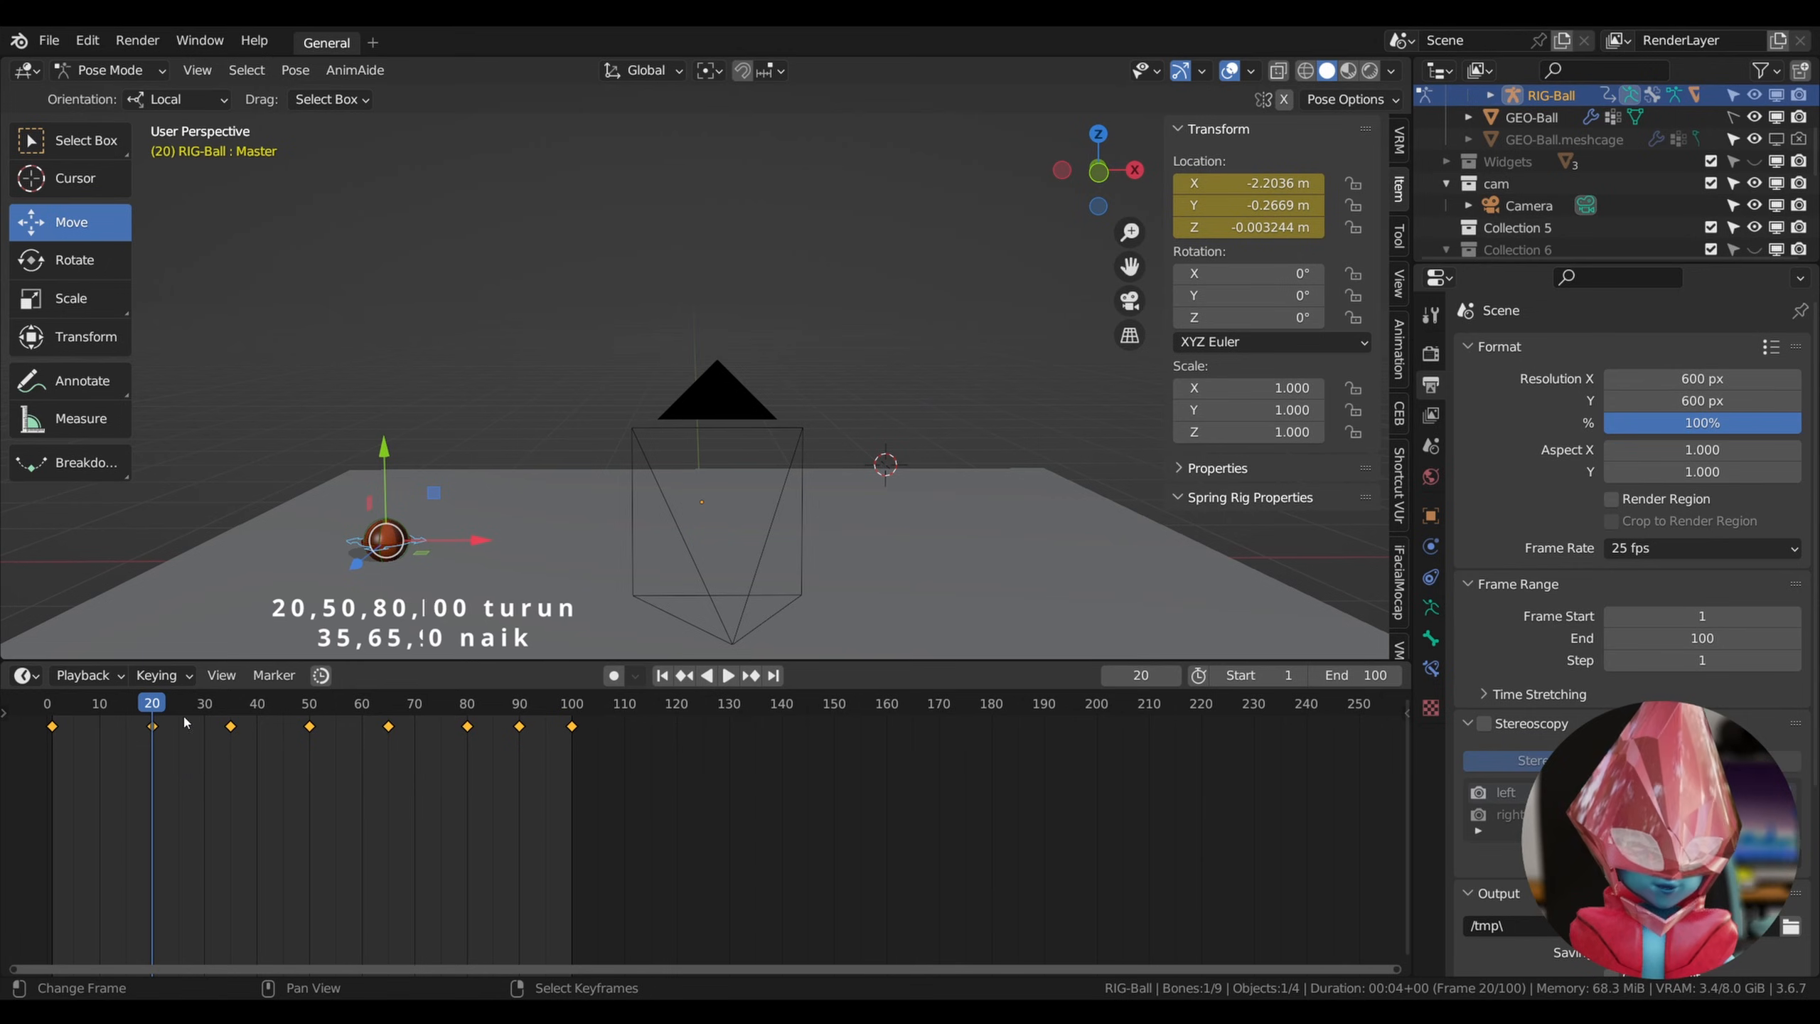
pyautogui.click(231, 710)
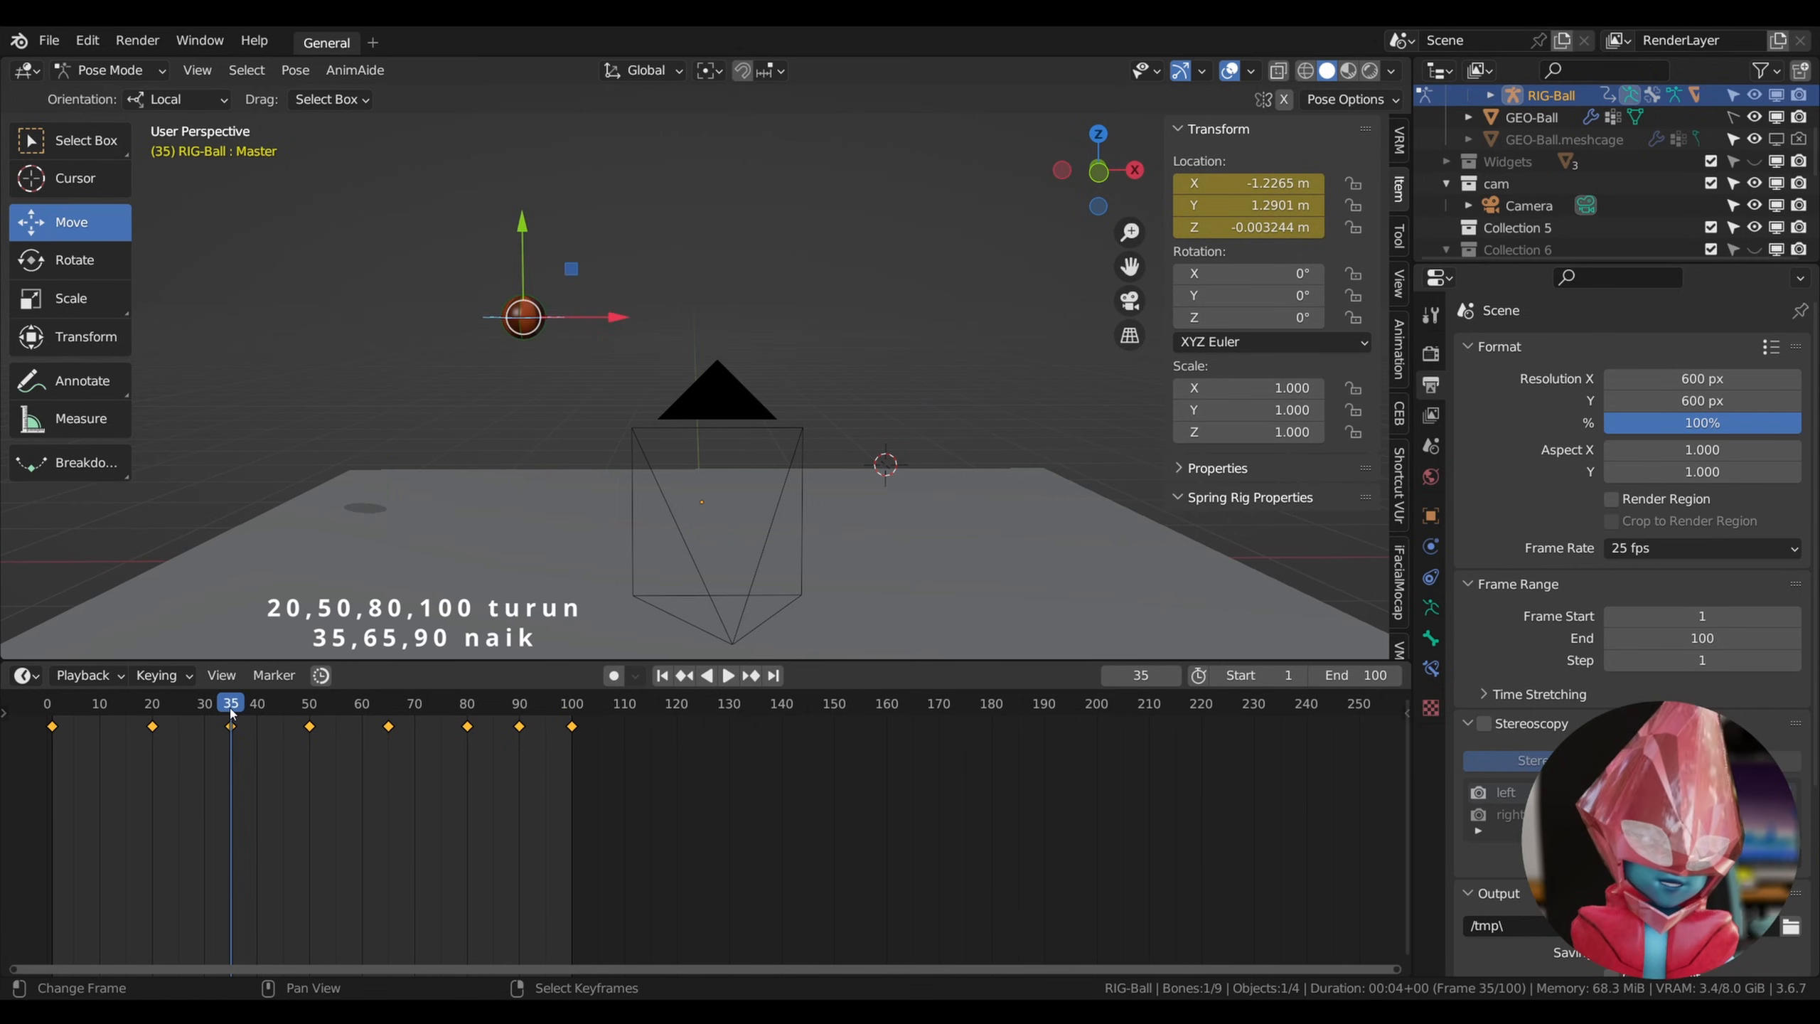
pyautogui.click(311, 710)
pyautogui.click(389, 710)
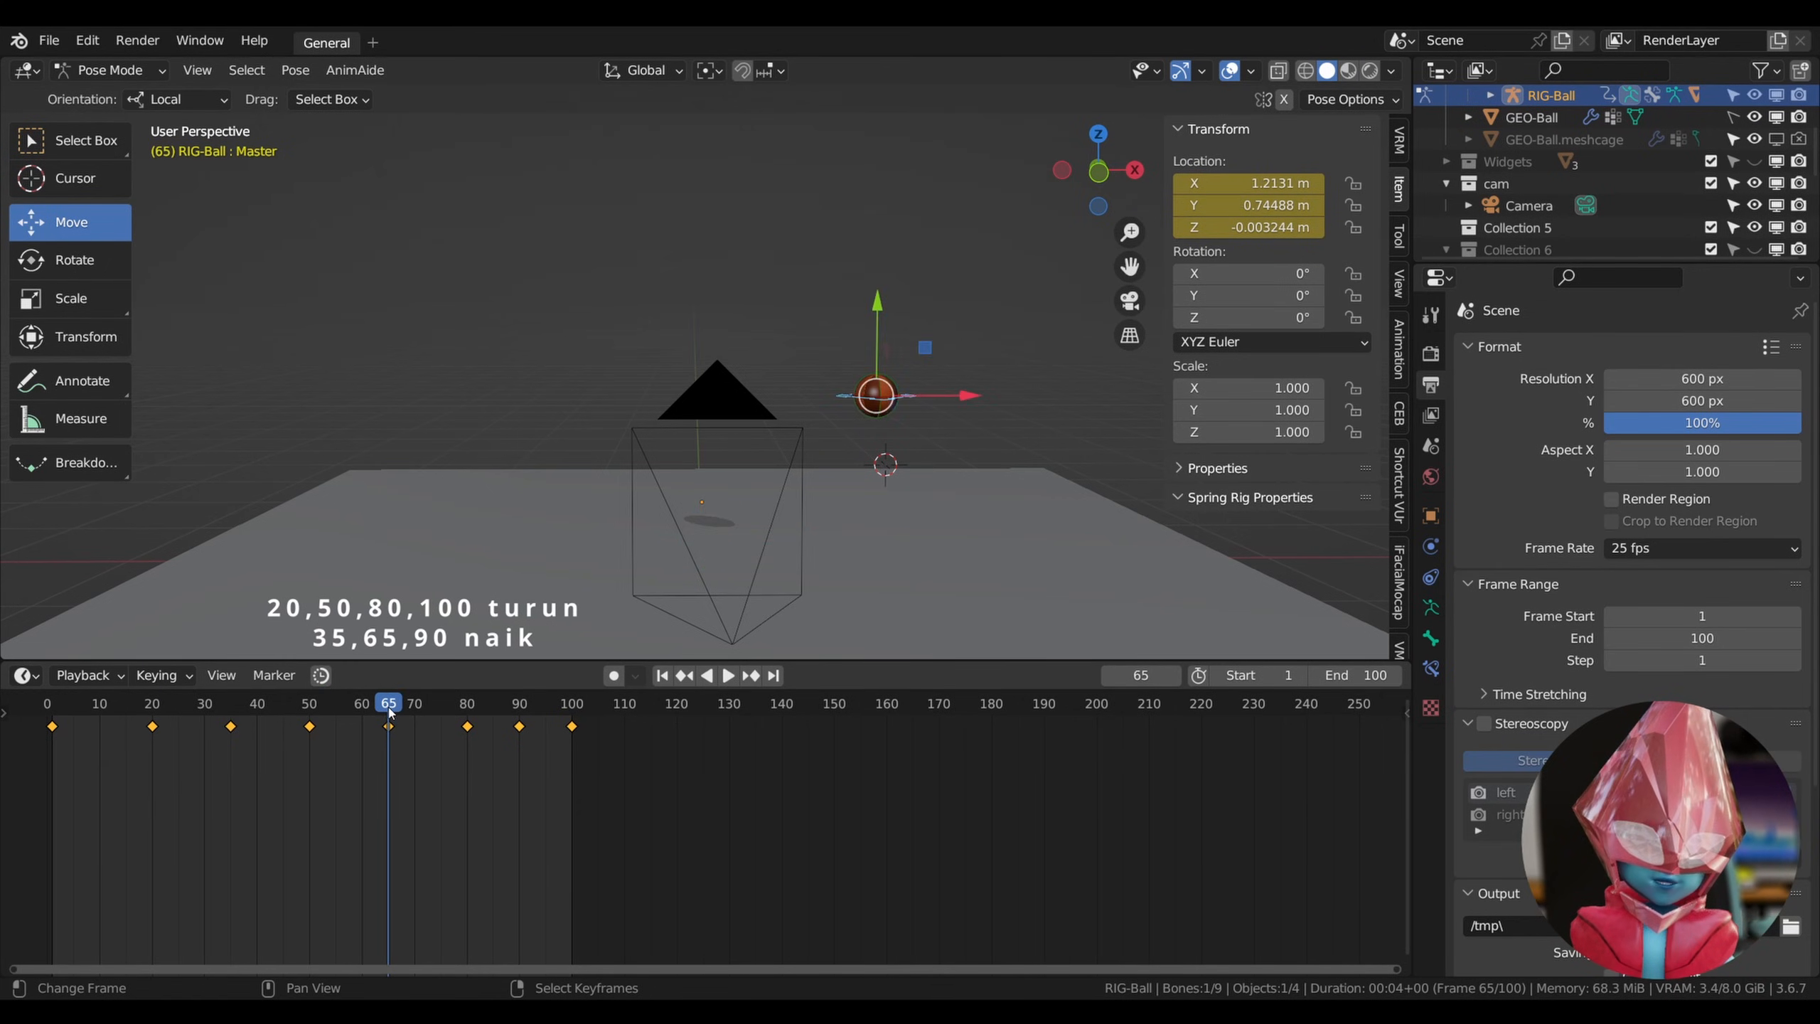
pyautogui.click(469, 710)
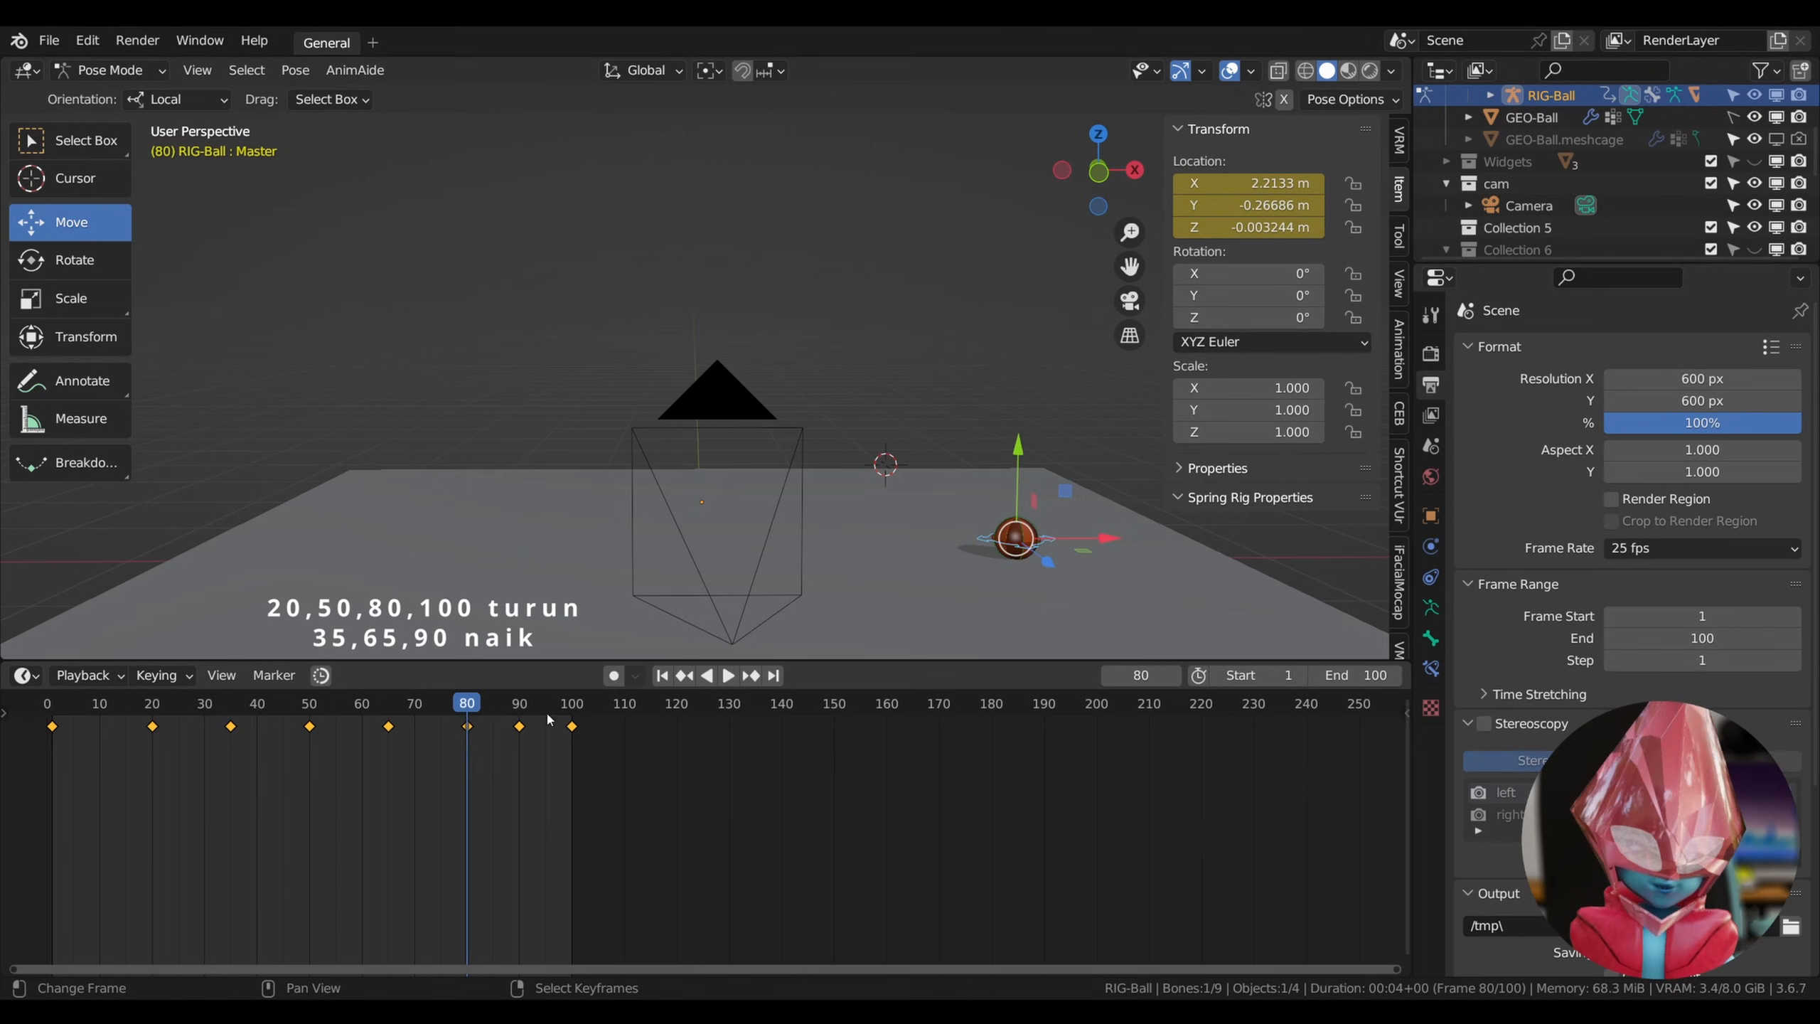
pyautogui.click(522, 712)
pyautogui.press('space')
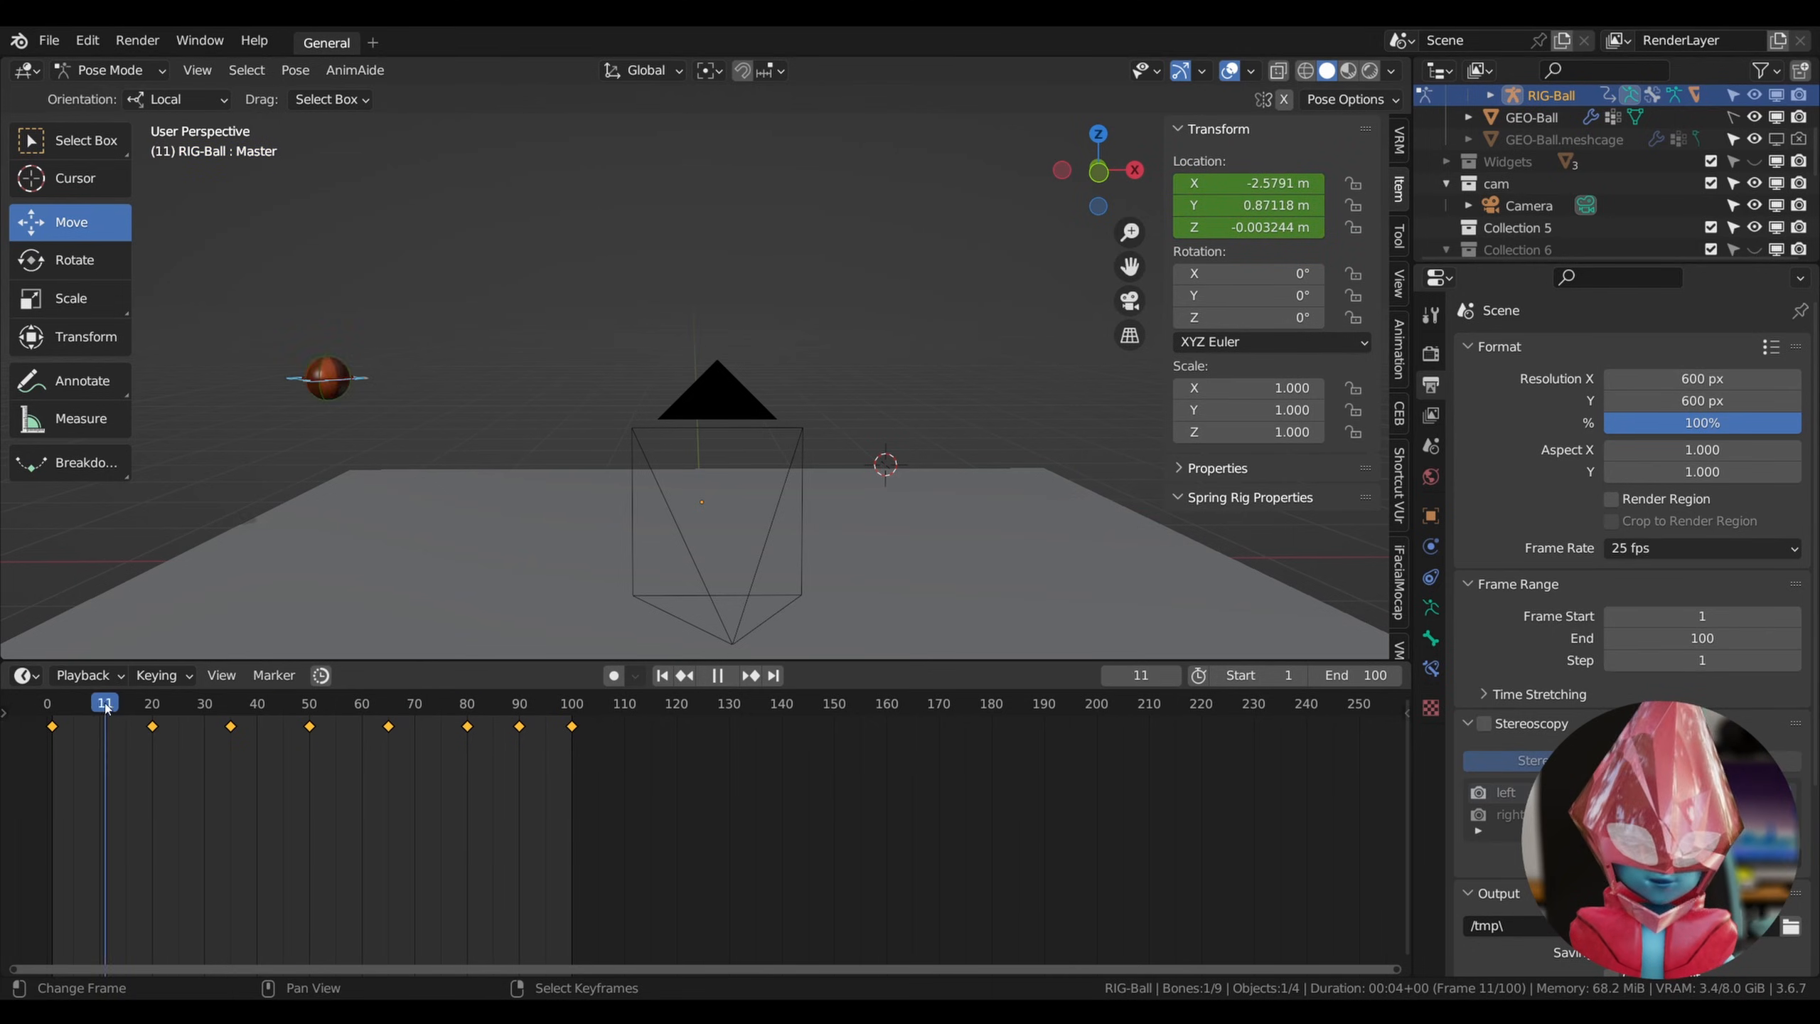
pyautogui.press('space')
pyautogui.click(58, 709)
pyautogui.moveTo(64, 719)
pyautogui.mouseDown()
pyautogui.moveTo(50, 709)
pyautogui.moveTo(120, 706)
pyautogui.moveTo(52, 720)
pyautogui.mouseUp()
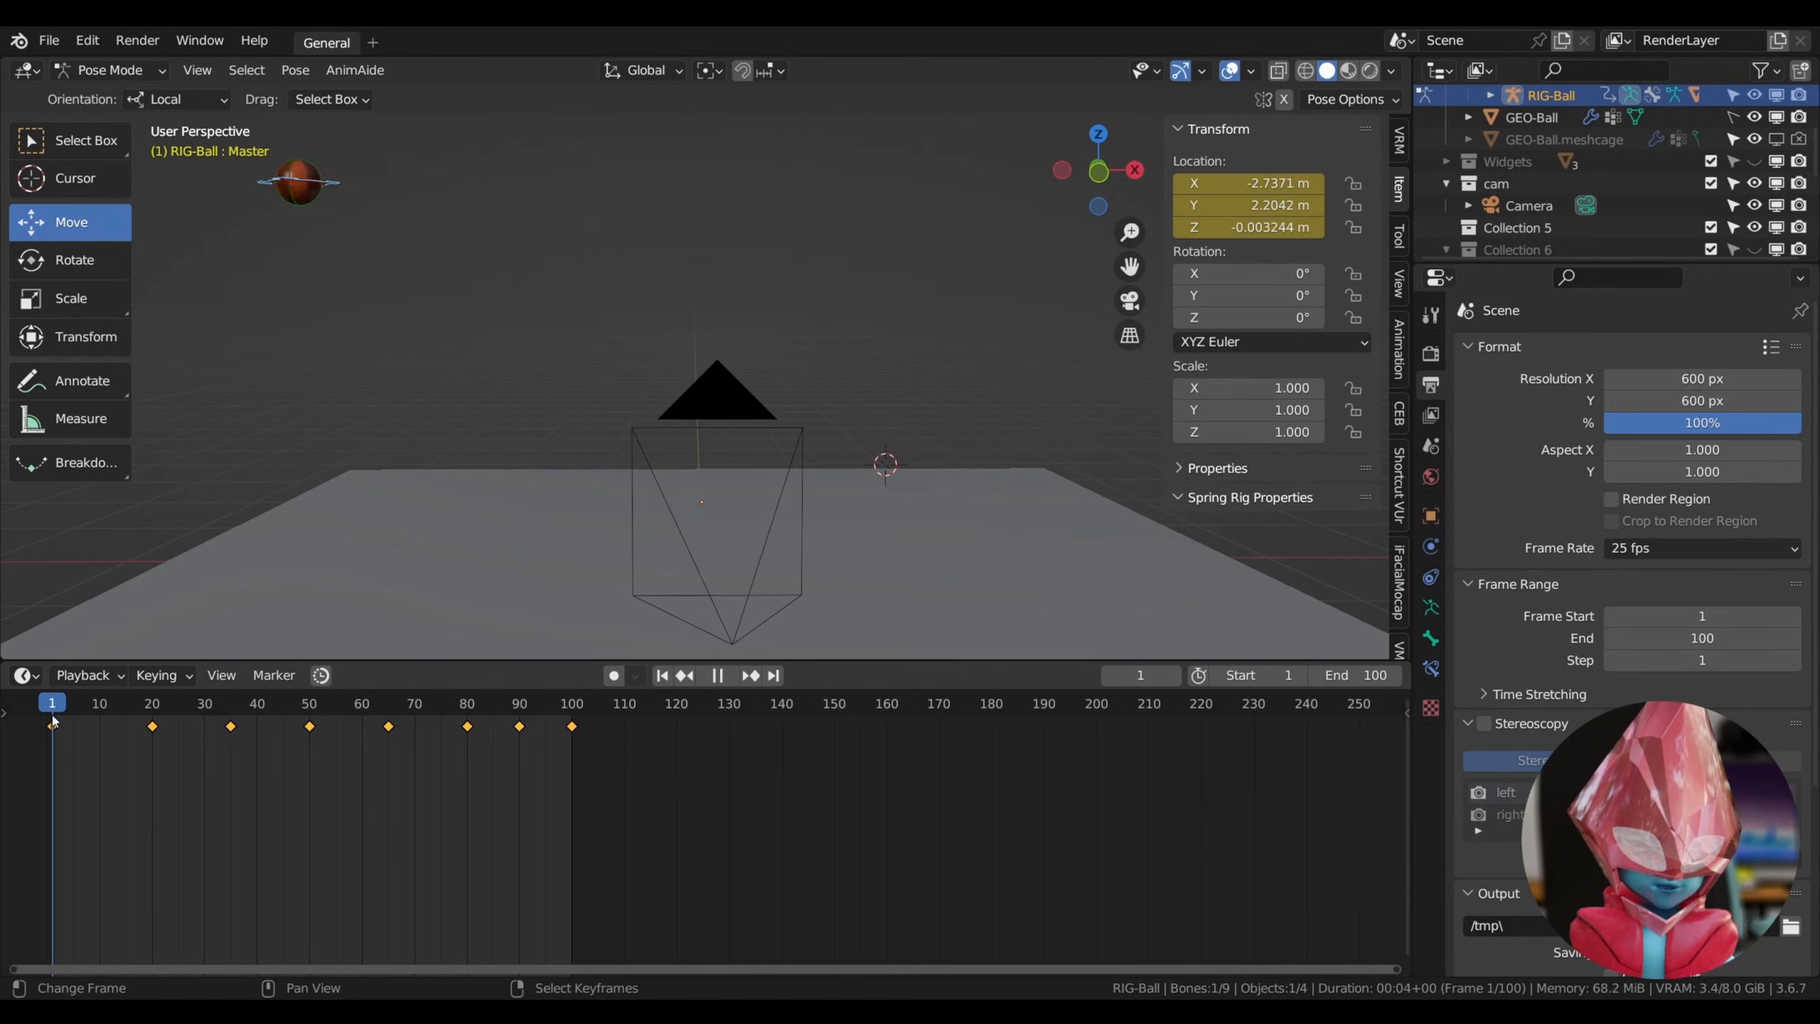
# At frame 10, raise the Master bone to about Y 1.787 m and insert a Location keyframe as an in-between.
pyautogui.click(95, 720)
pyautogui.press('Right')
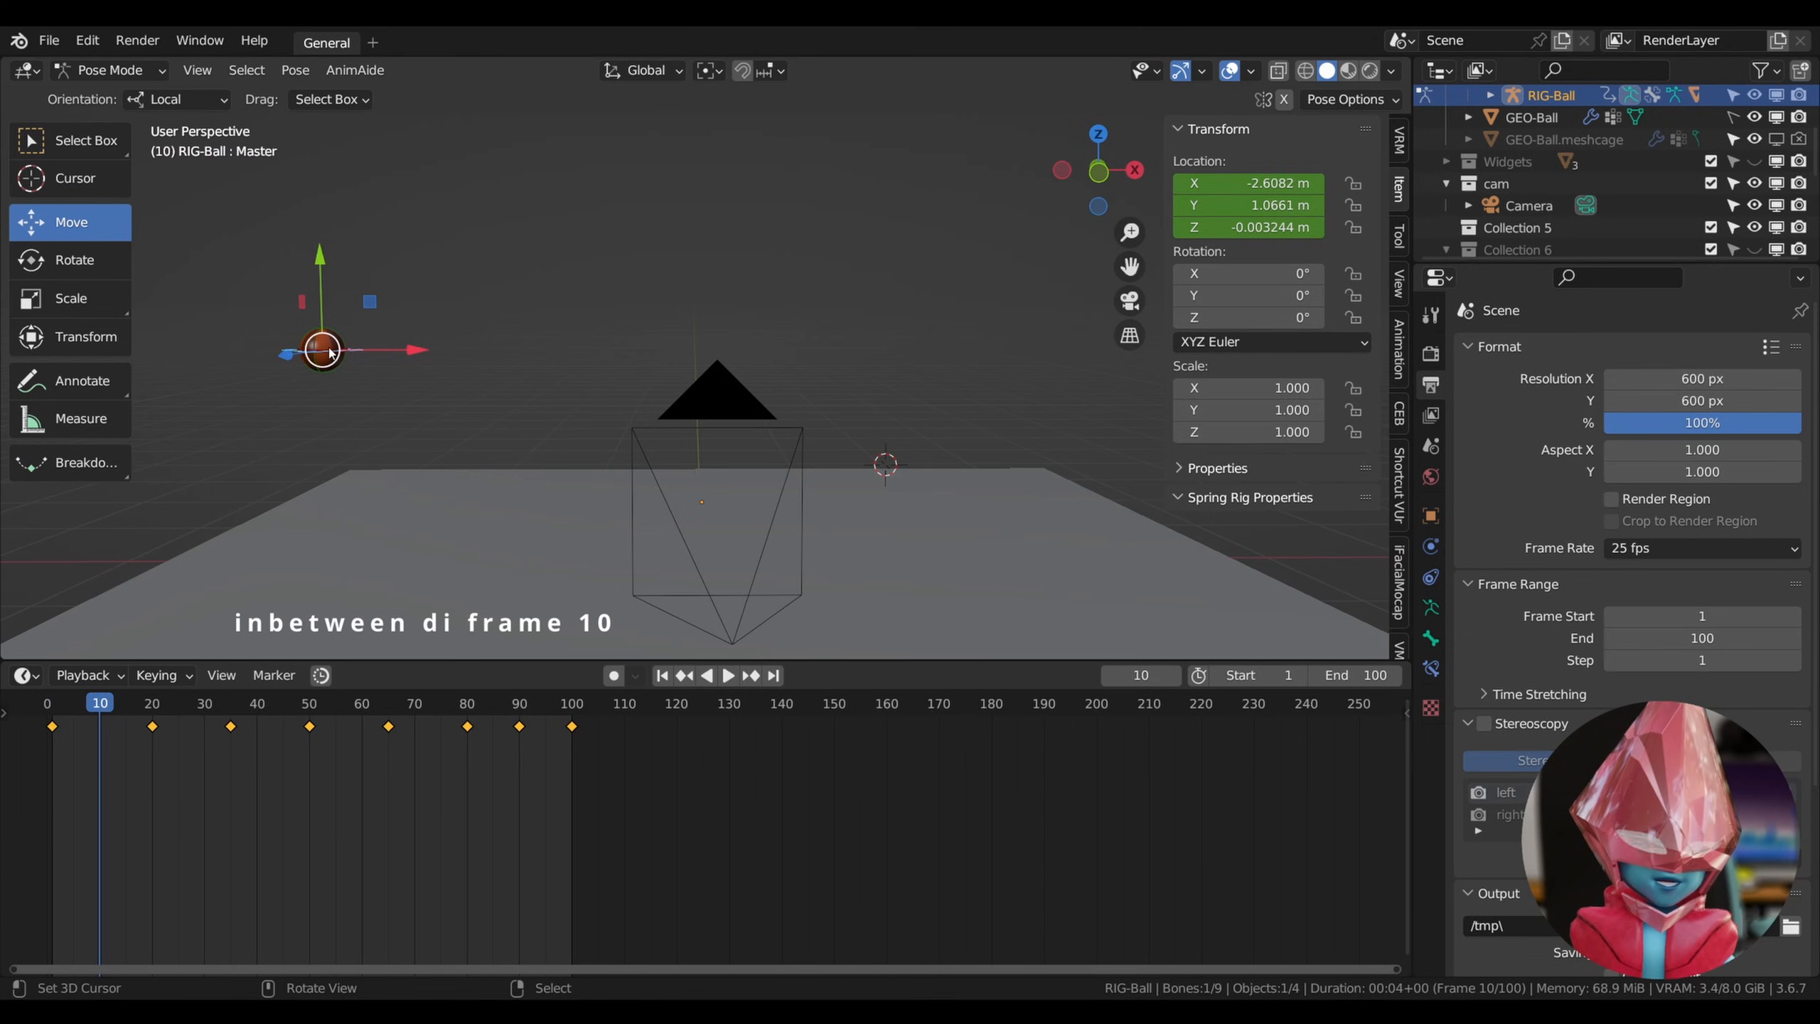
pyautogui.moveTo(327, 282); pyautogui.dragTo(330, 165)
pyautogui.press('i')
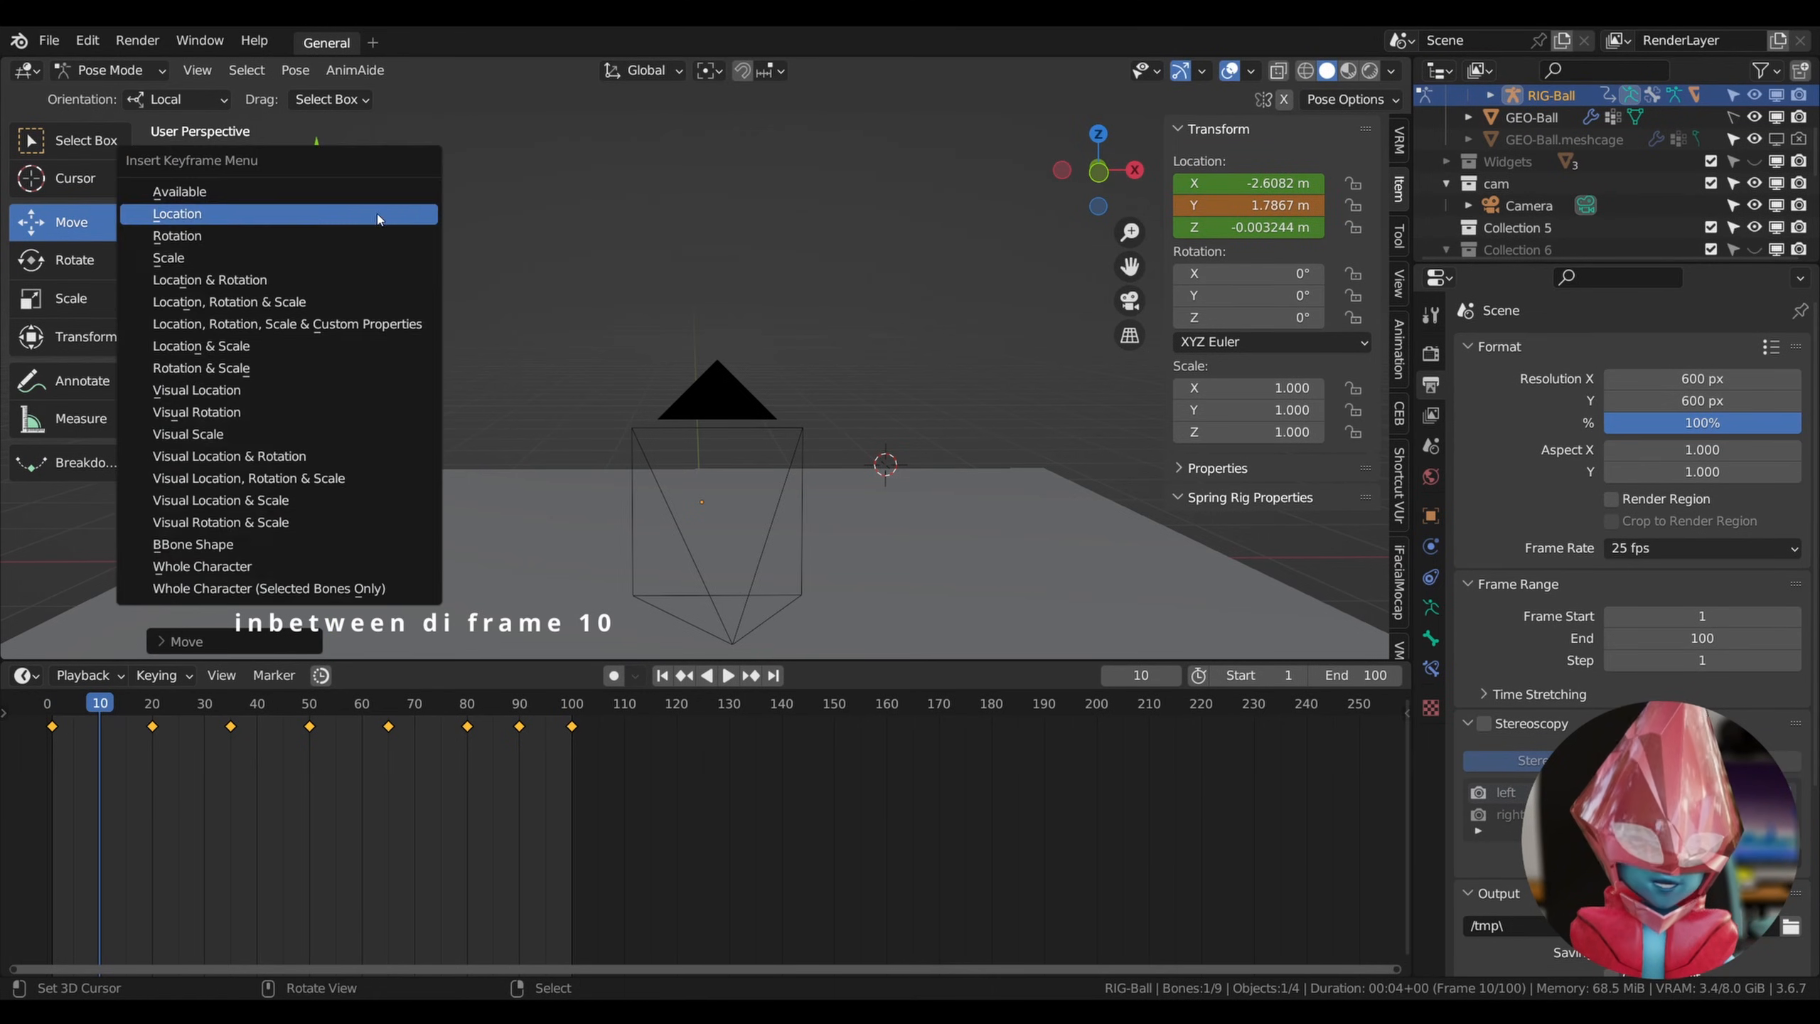
pyautogui.click(378, 211)
# Play the animation from frame 2 to review the ball's fall with the frame 10 in-between.
pyautogui.moveTo(86, 709); pyautogui.dragTo(31, 698)
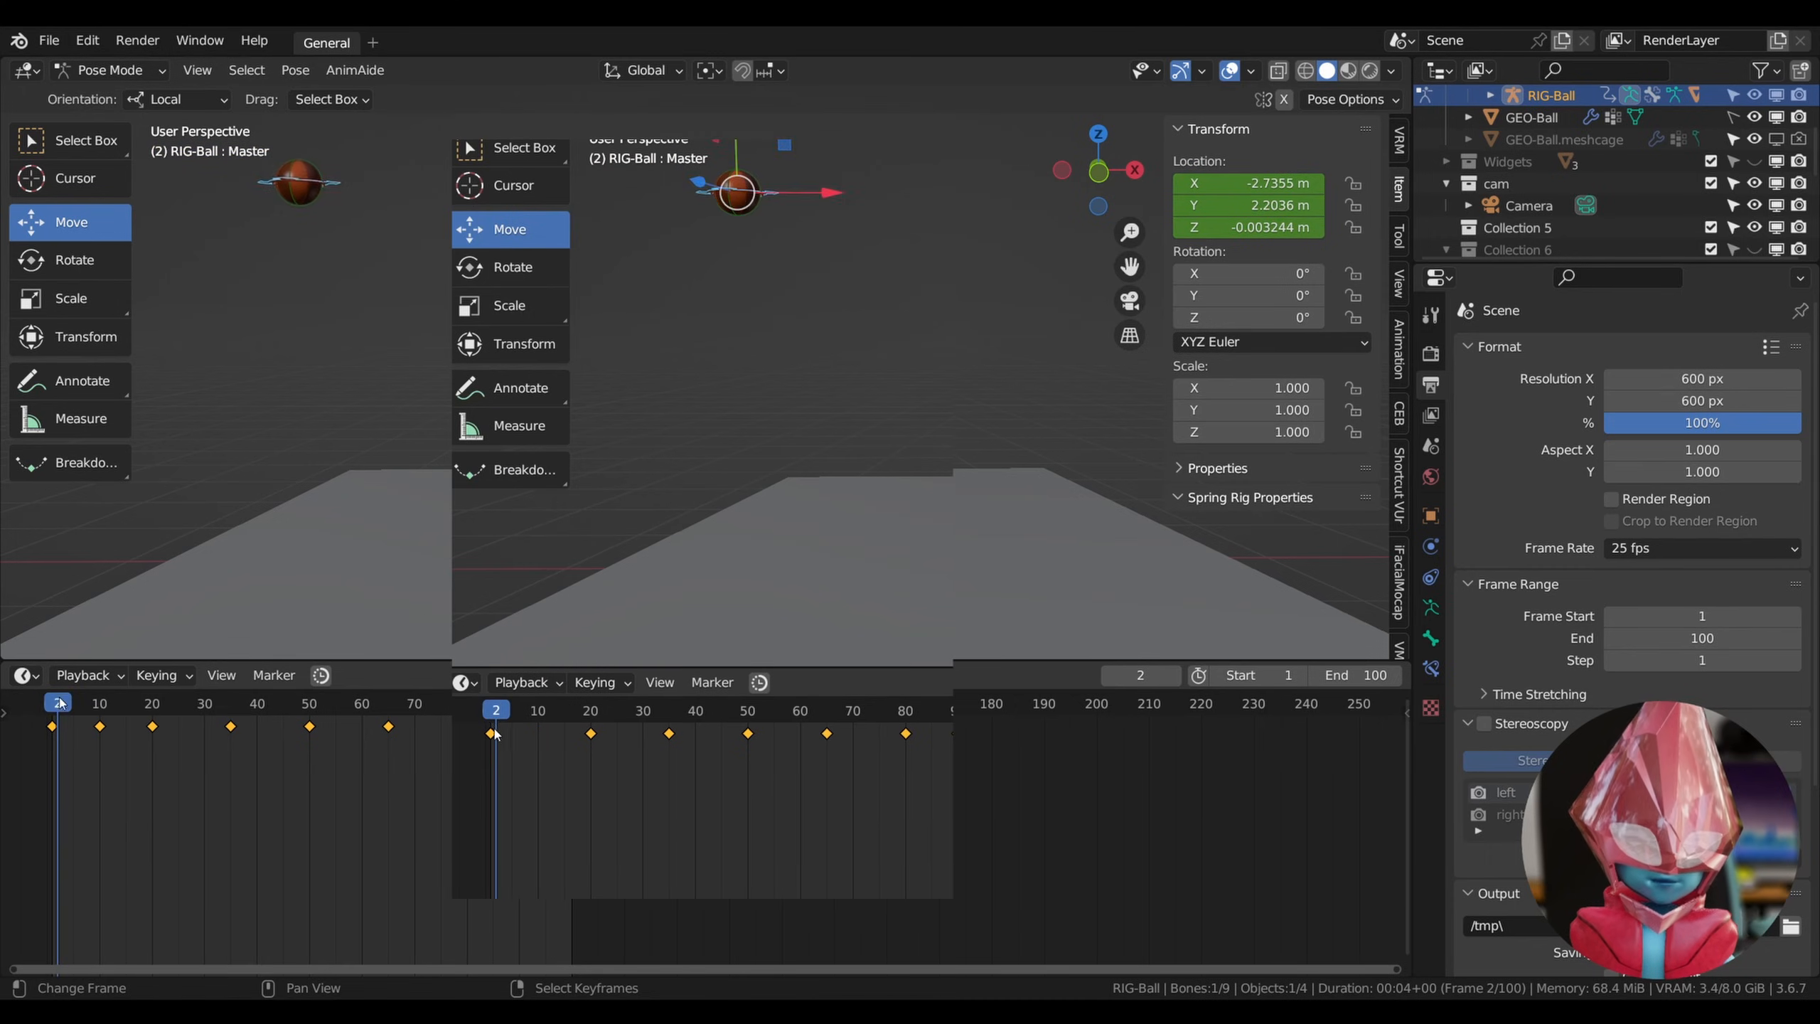
pyautogui.click(724, 677)
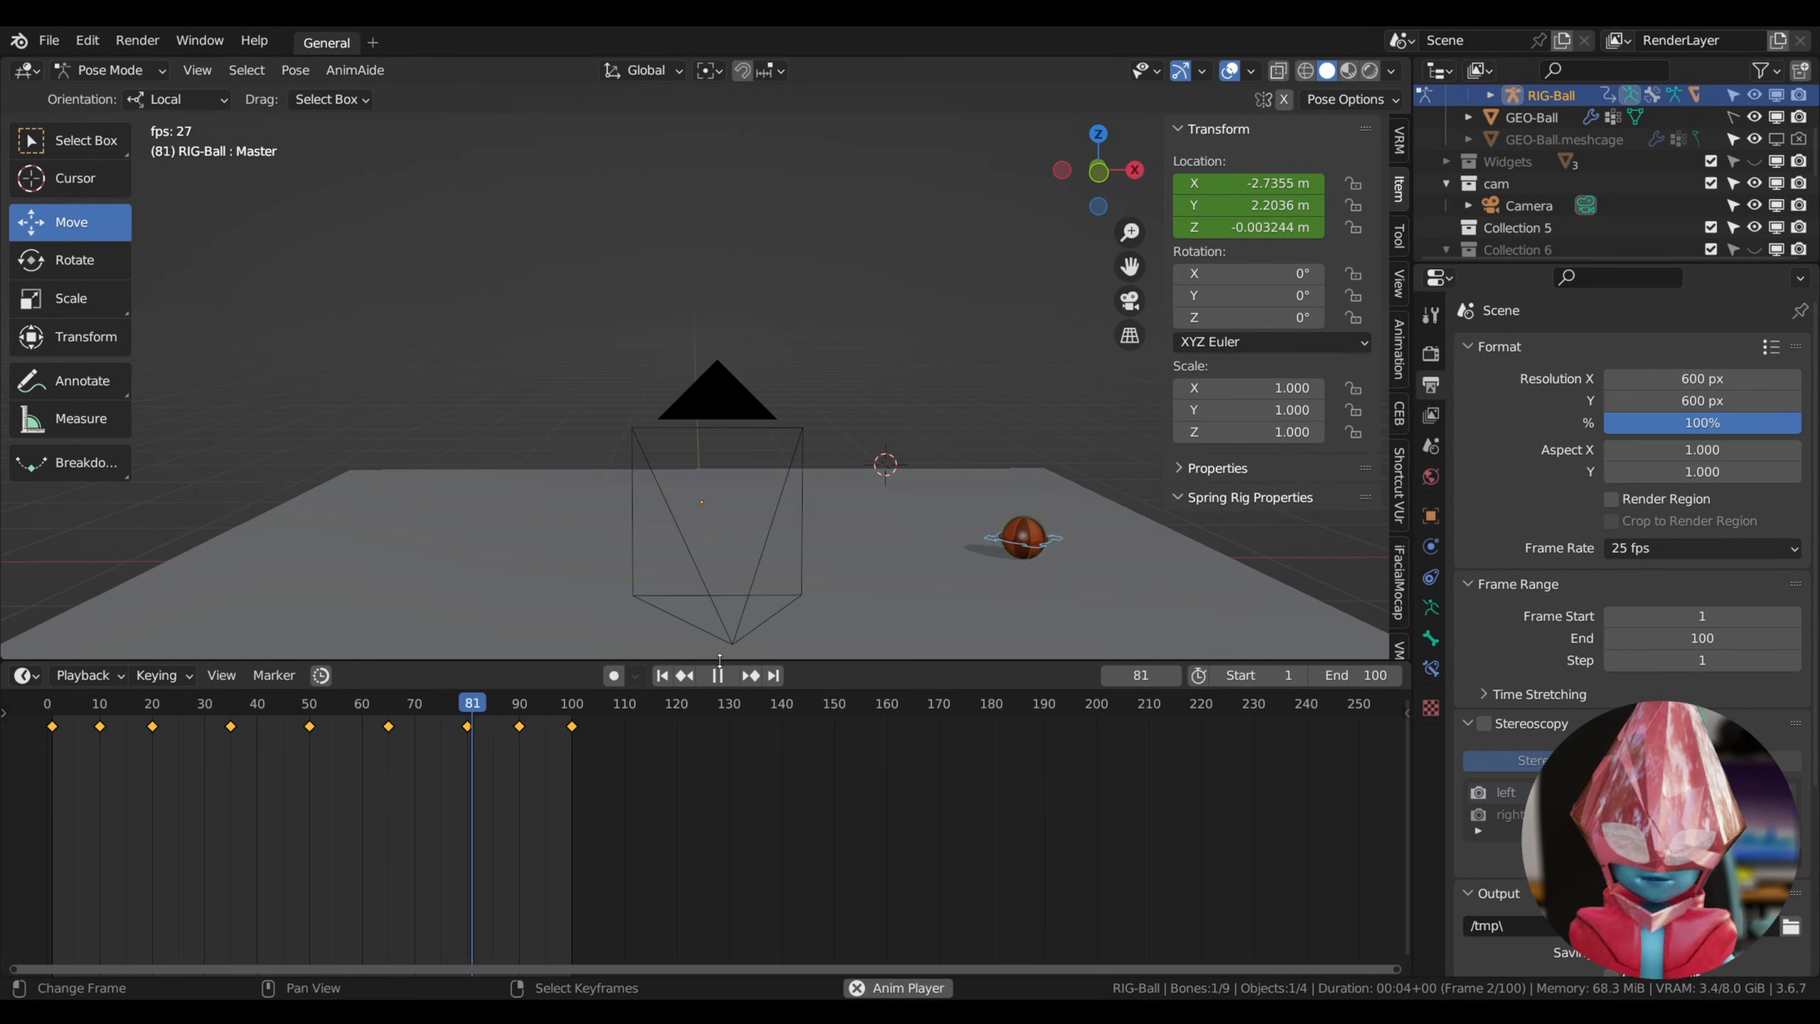
pyautogui.press('Escape')
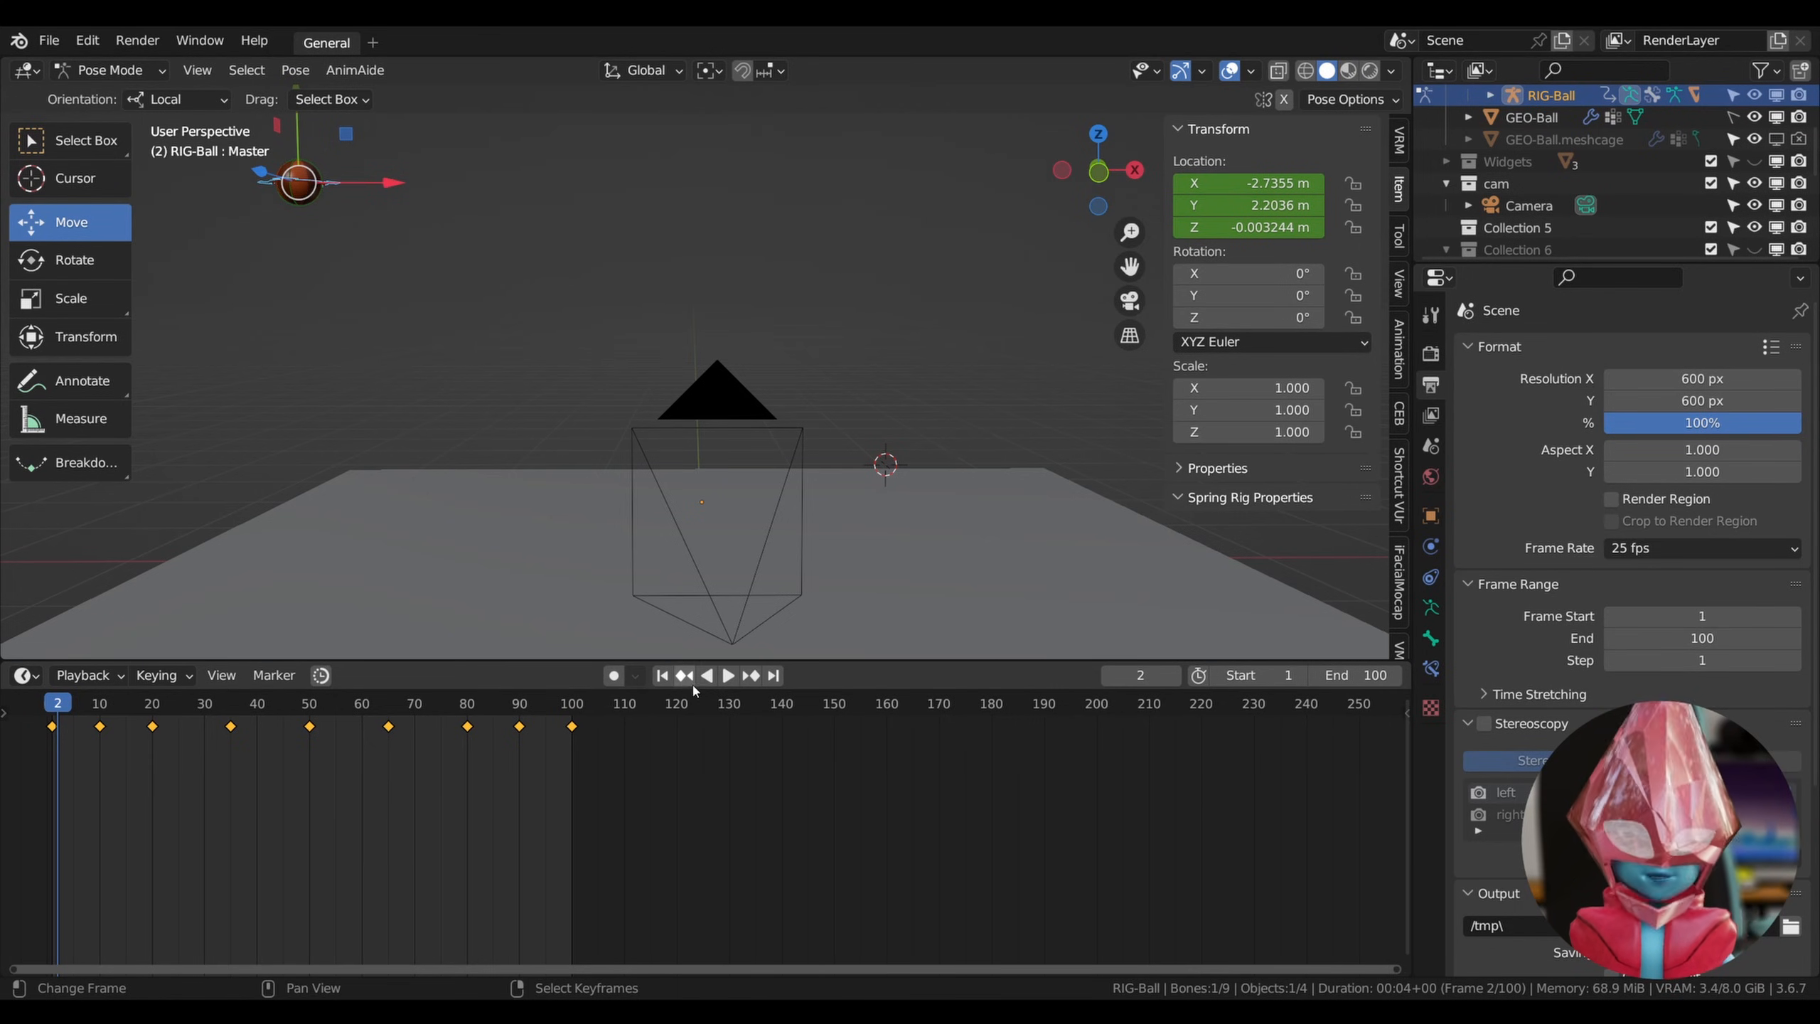
pyautogui.click(723, 687)
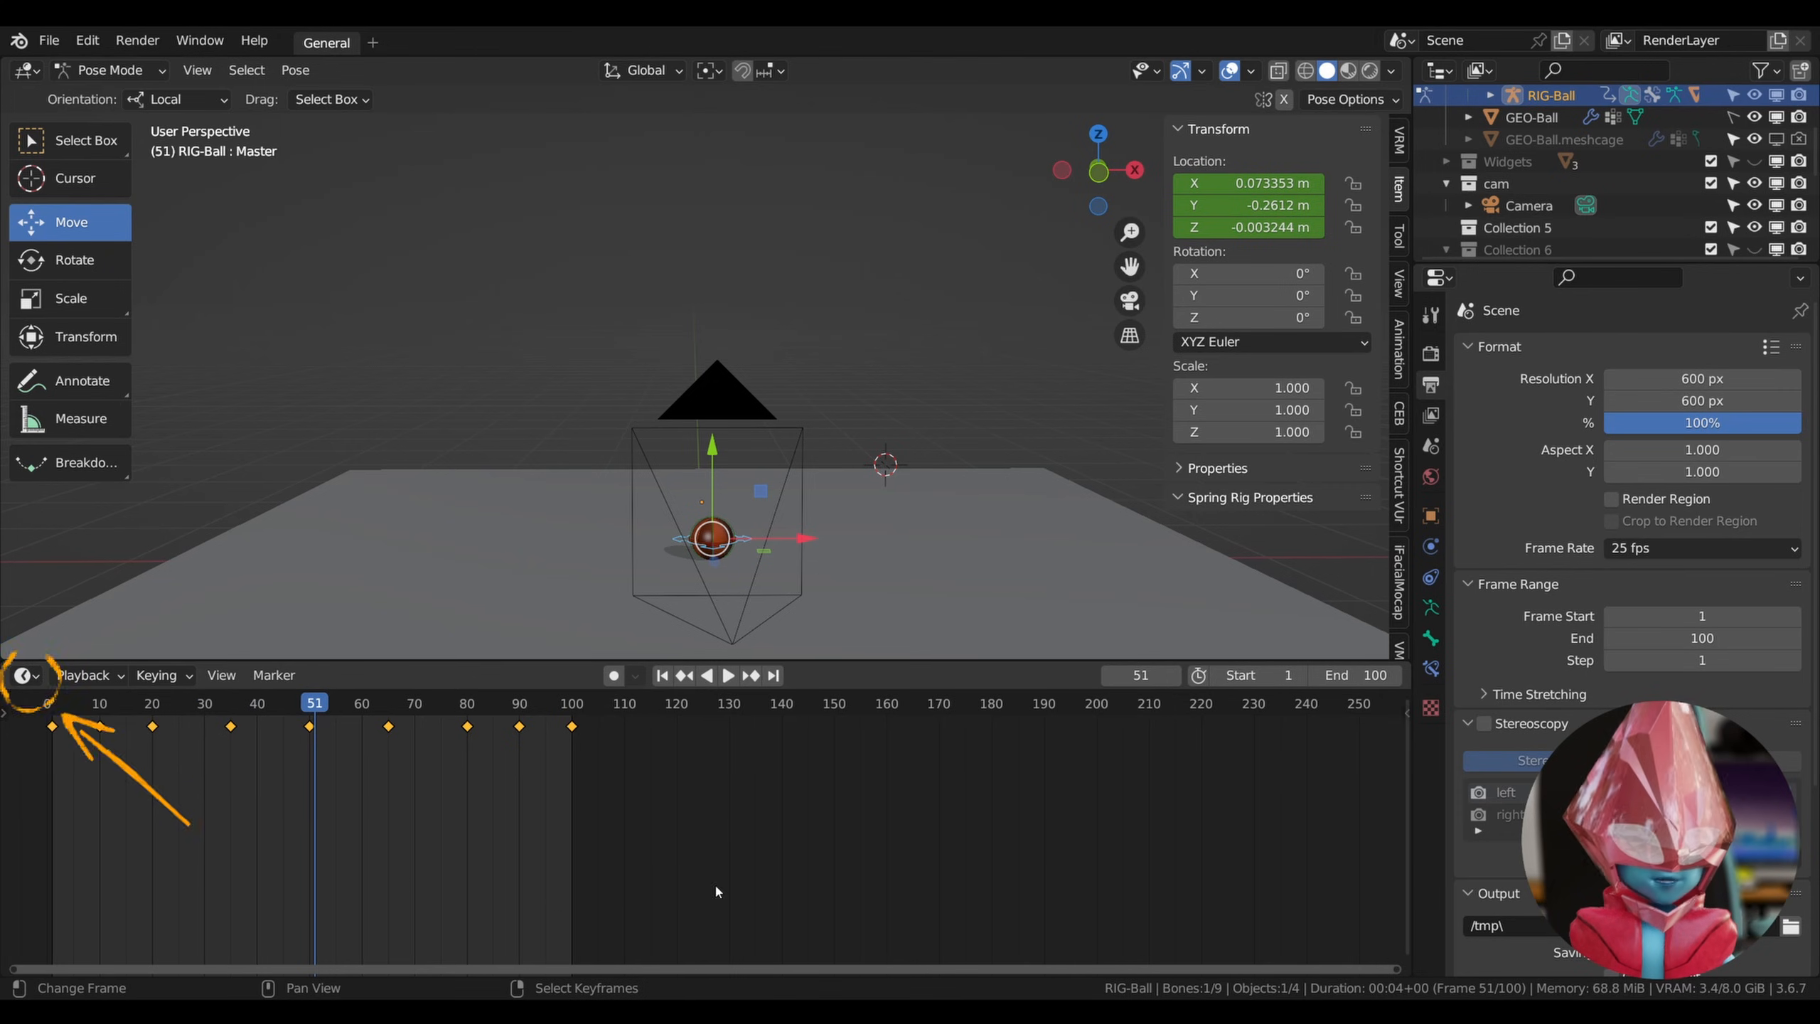
# Switch the timeline area to the Graph Editor.
pyautogui.click(23, 675)
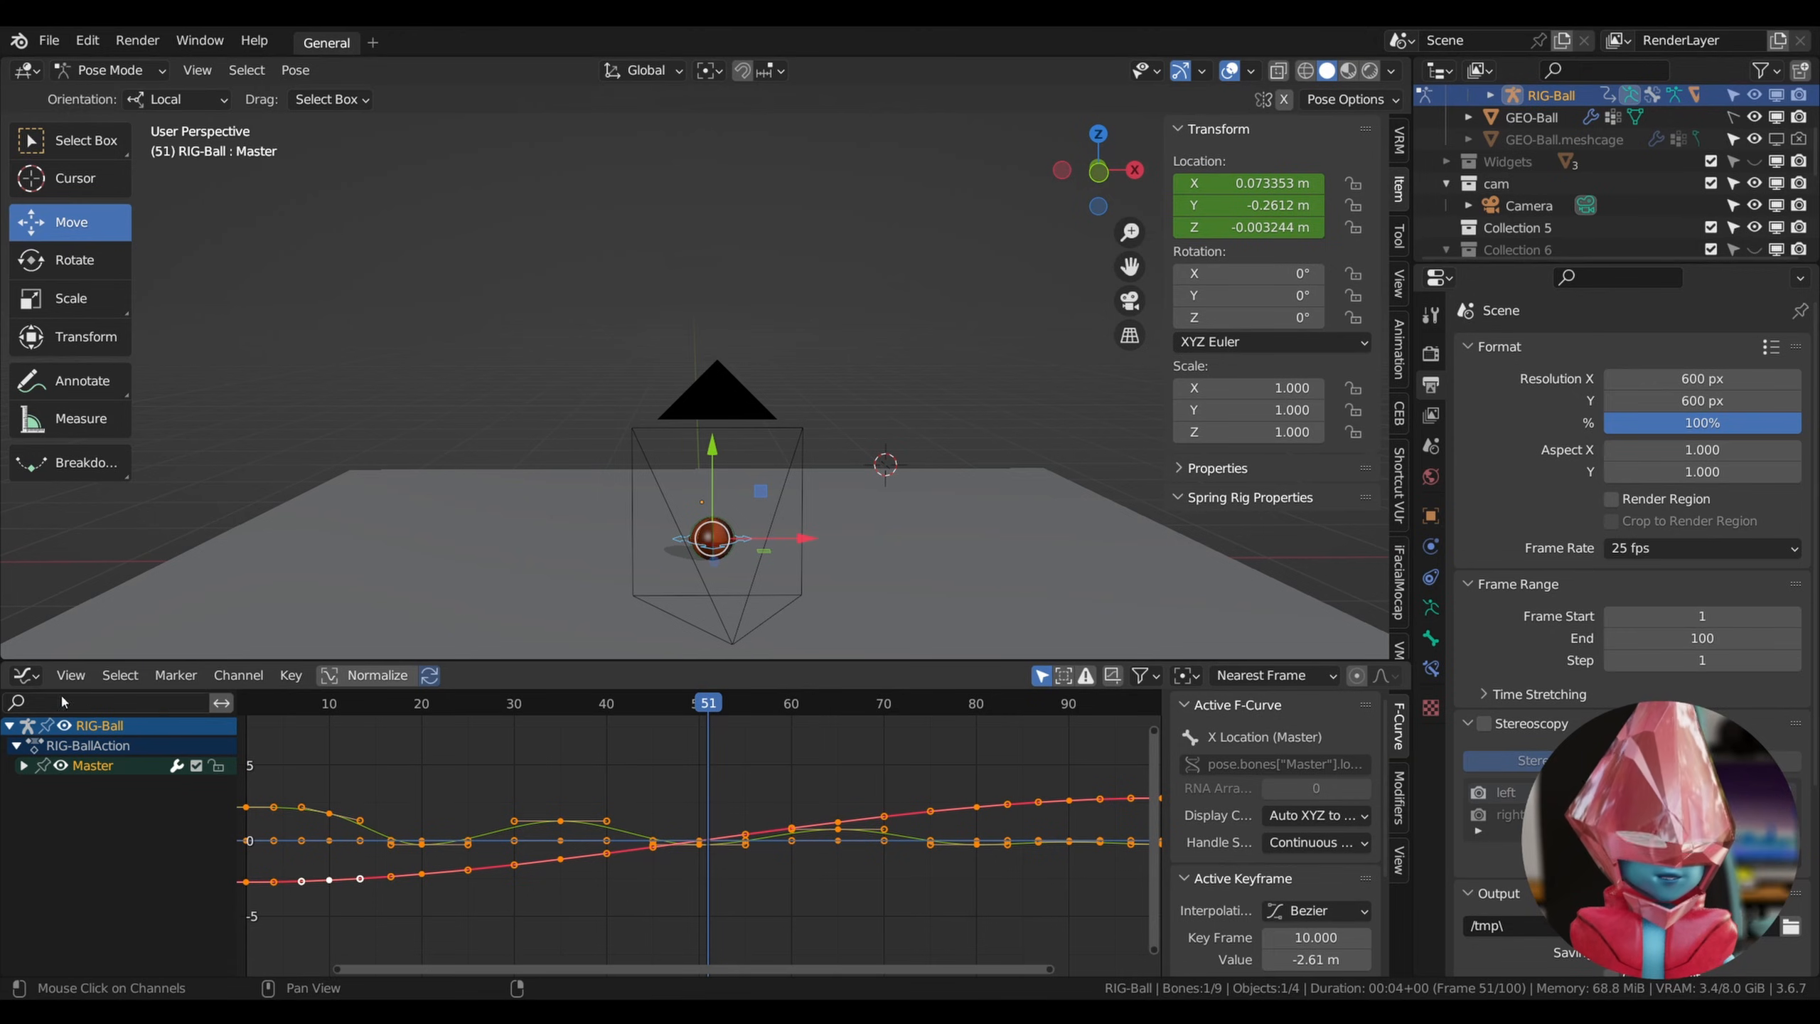
pyautogui.click(28, 675)
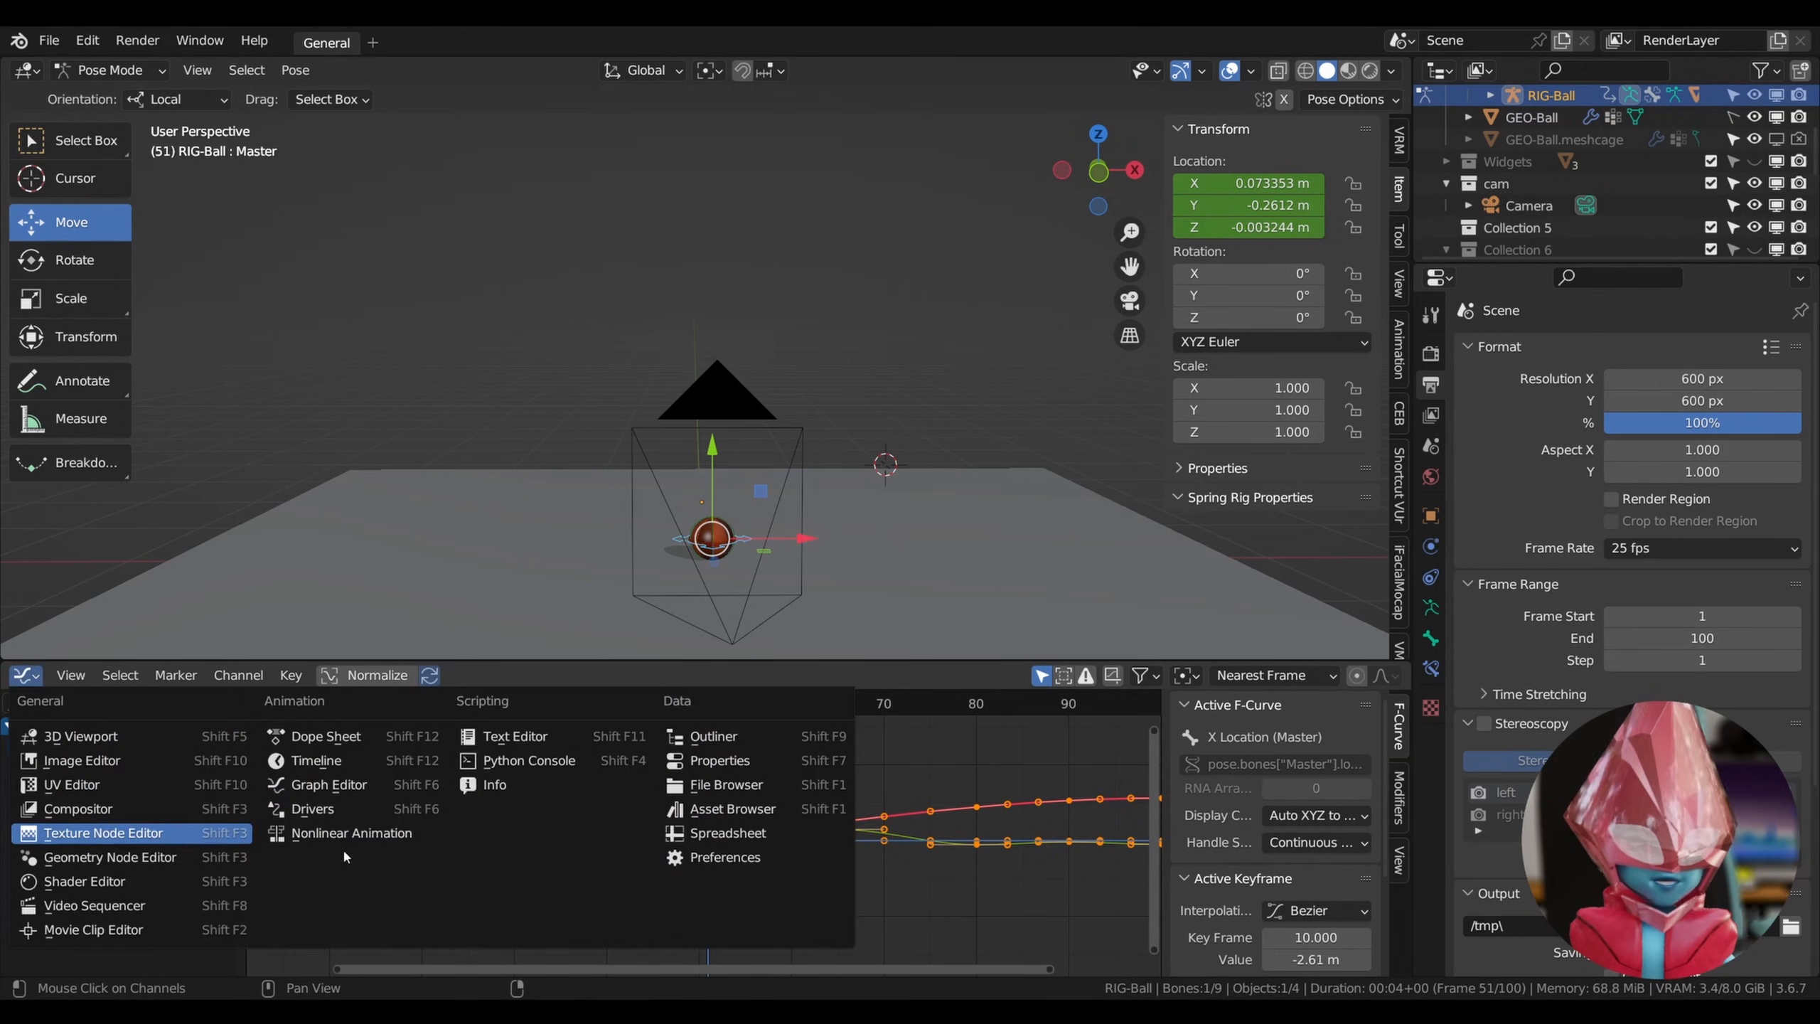
pyautogui.click(359, 762)
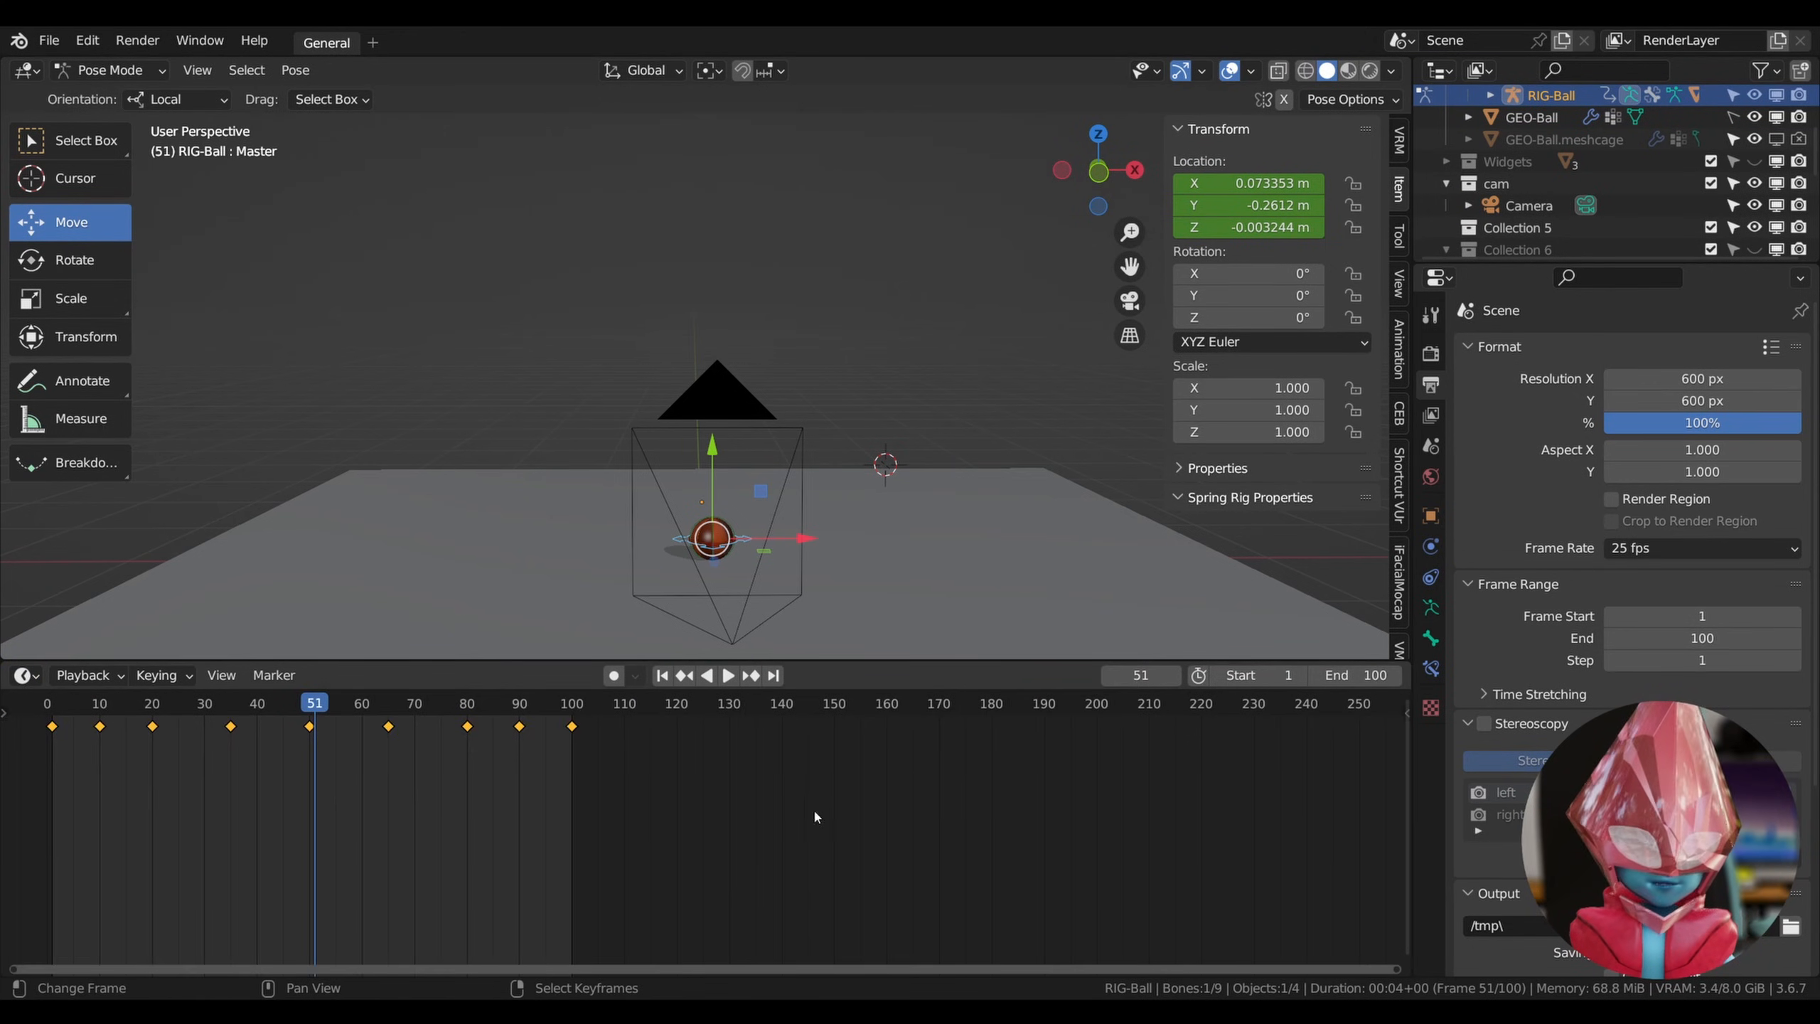
pyautogui.click(25, 675)
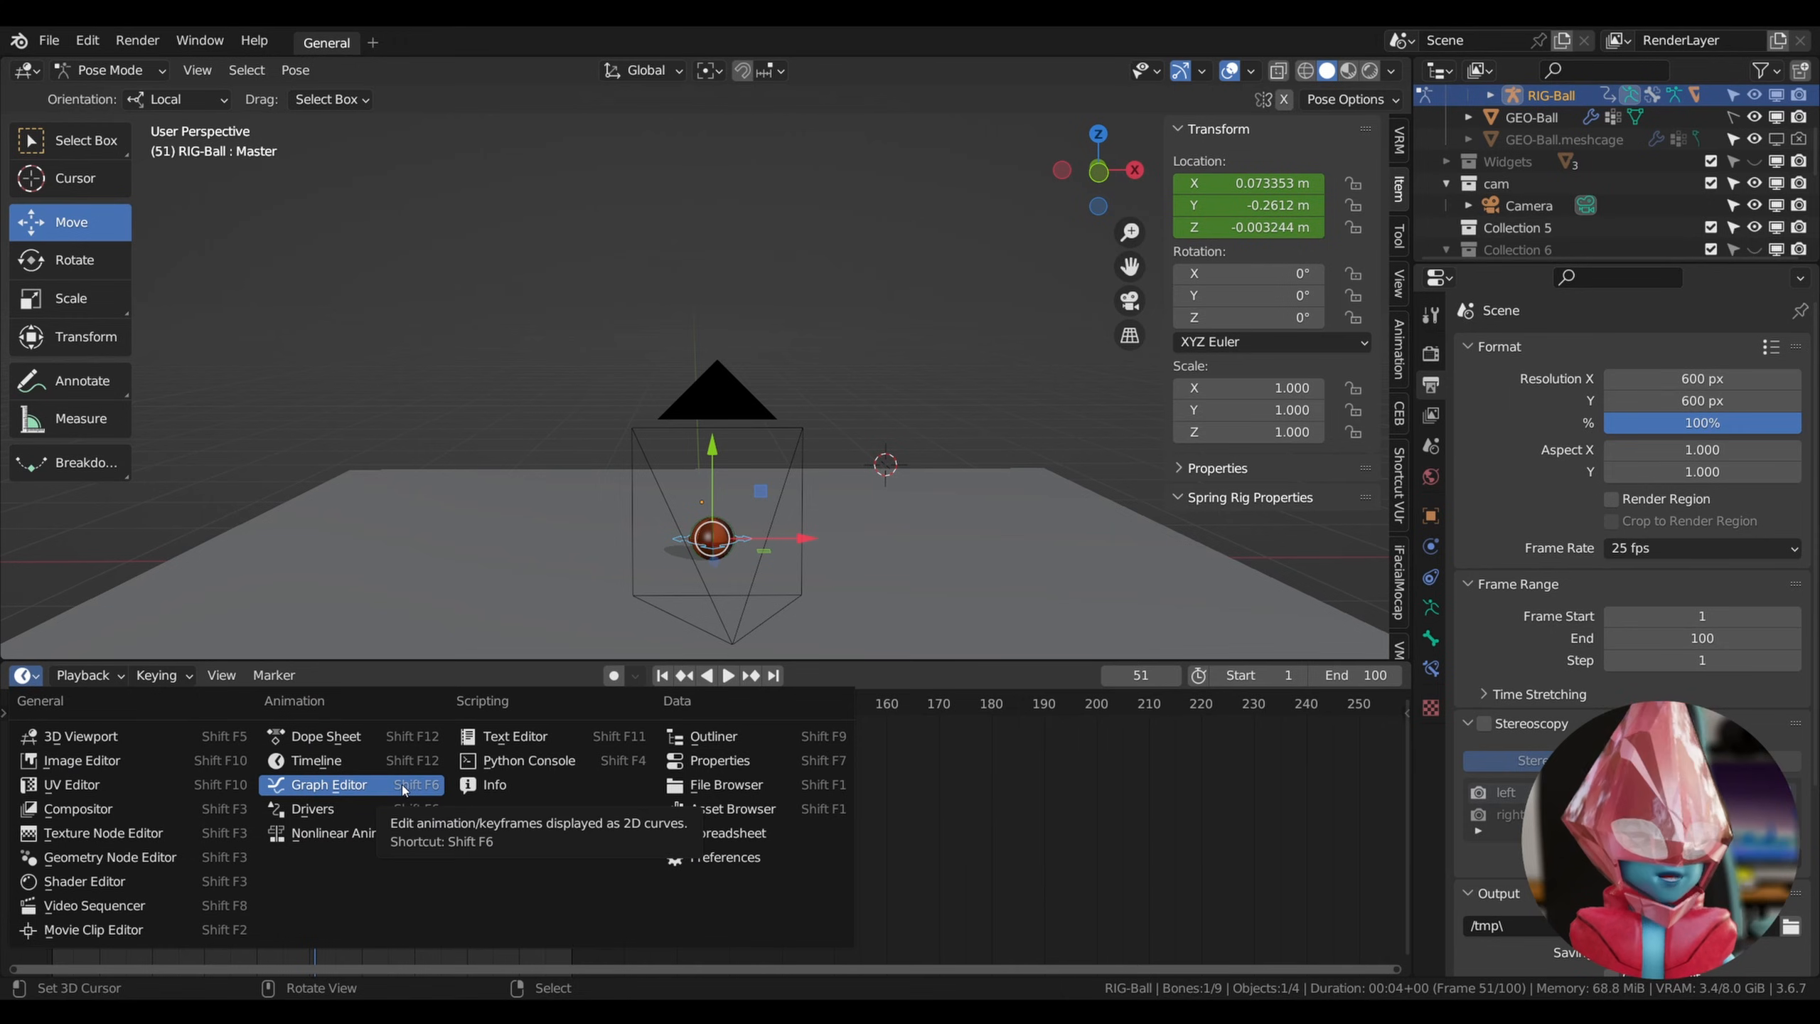
pyautogui.click(329, 784)
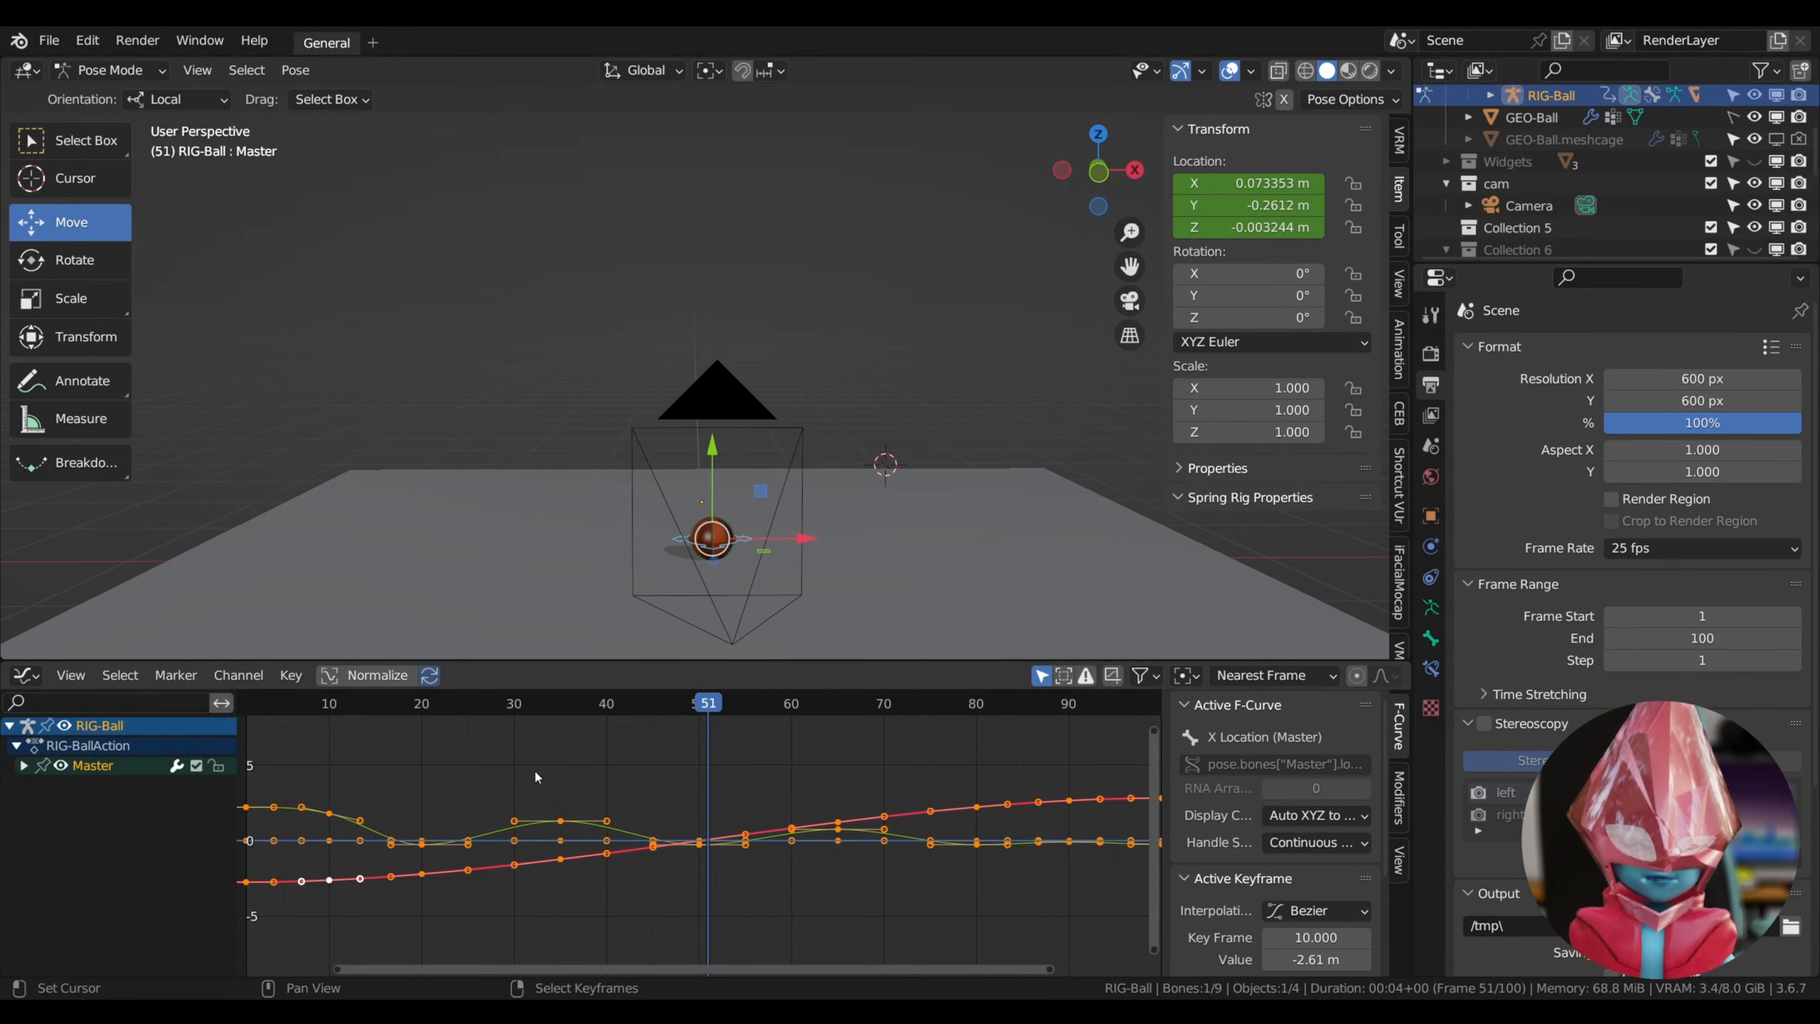
# Deselect all curve keyframes and scrub from frame 2 to frame 19 to compare the ball's fall with its curves.
pyautogui.click(255, 706)
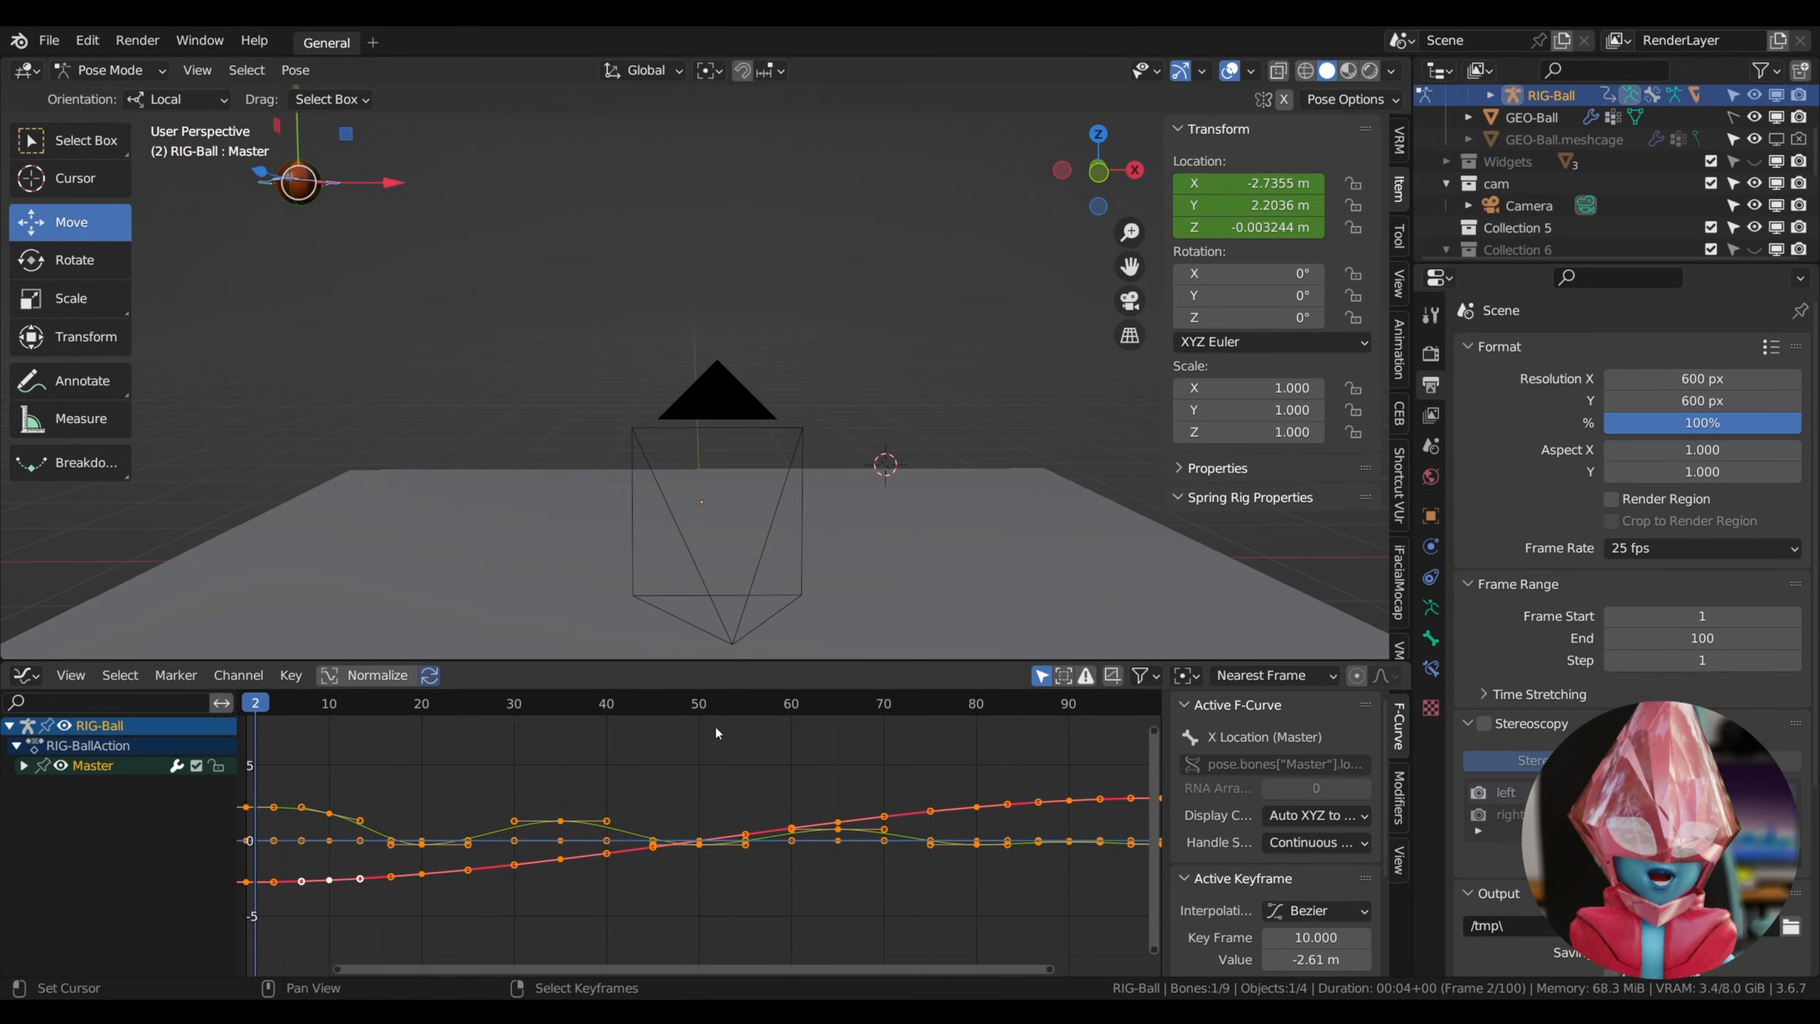
pyautogui.click(368, 774)
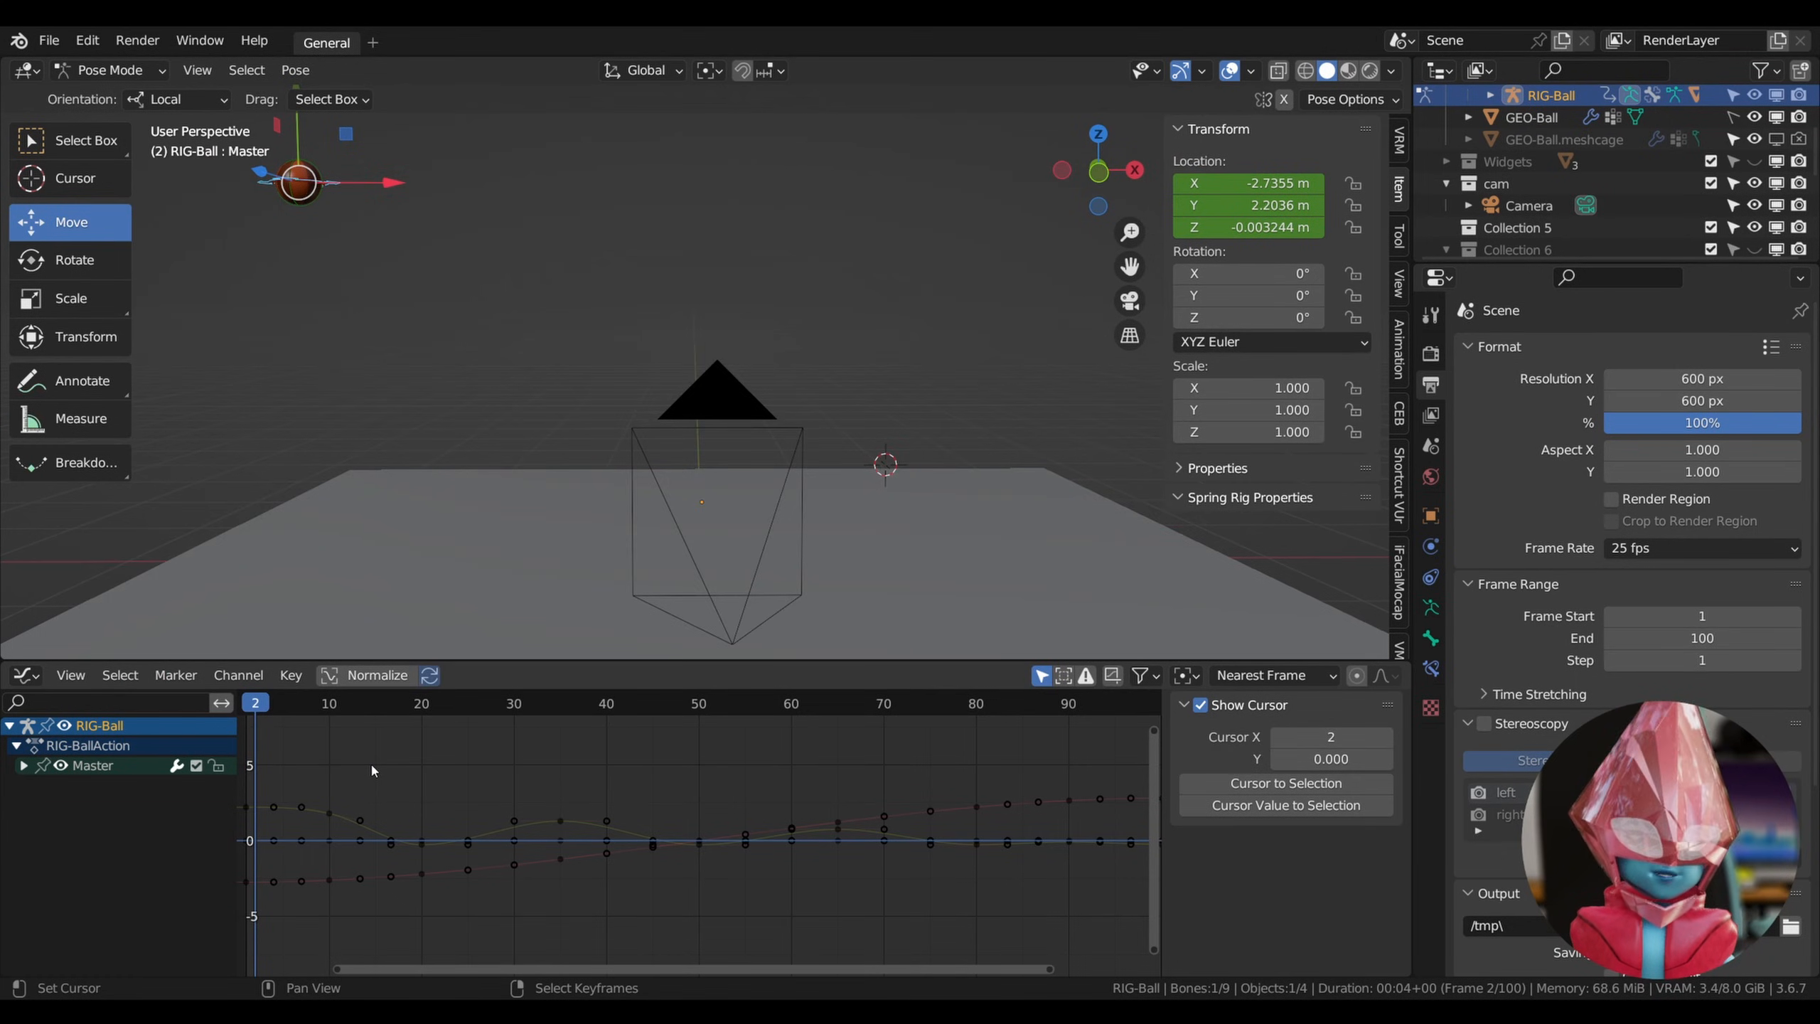
pyautogui.moveTo(315, 704); pyautogui.dragTo(401, 693)
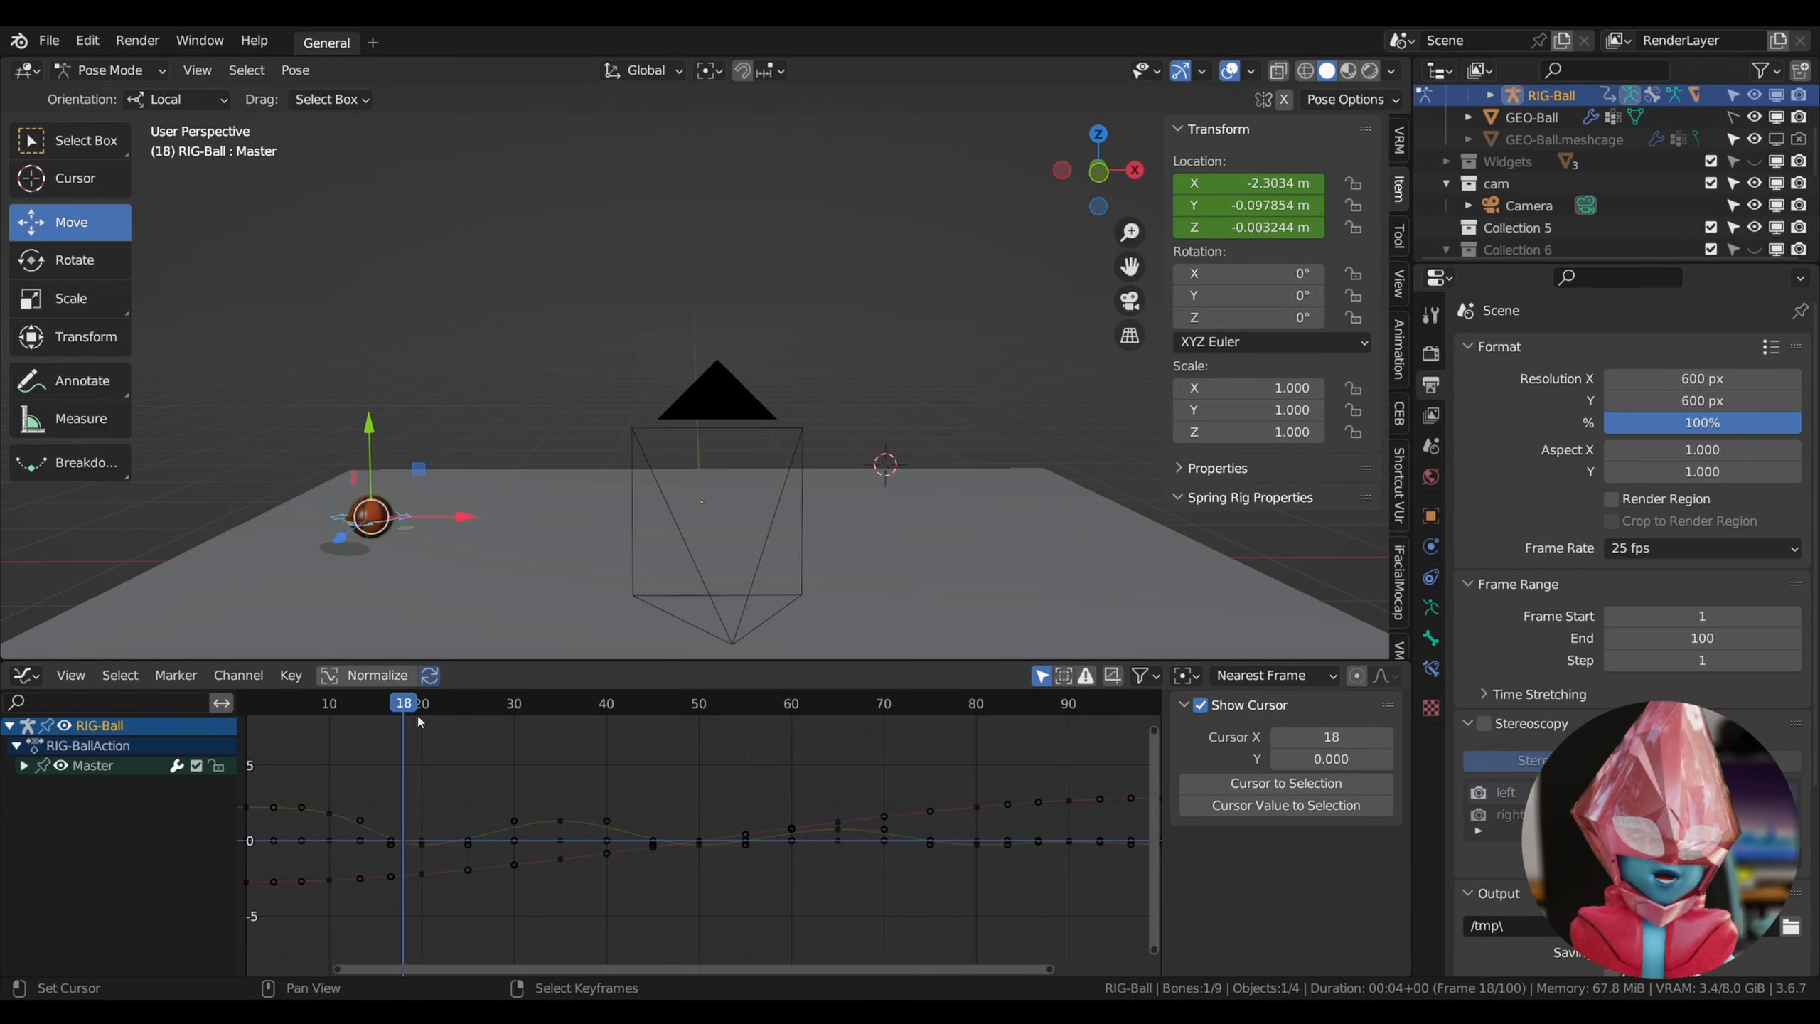
pyautogui.moveTo(417, 712); pyautogui.dragTo(413, 728)
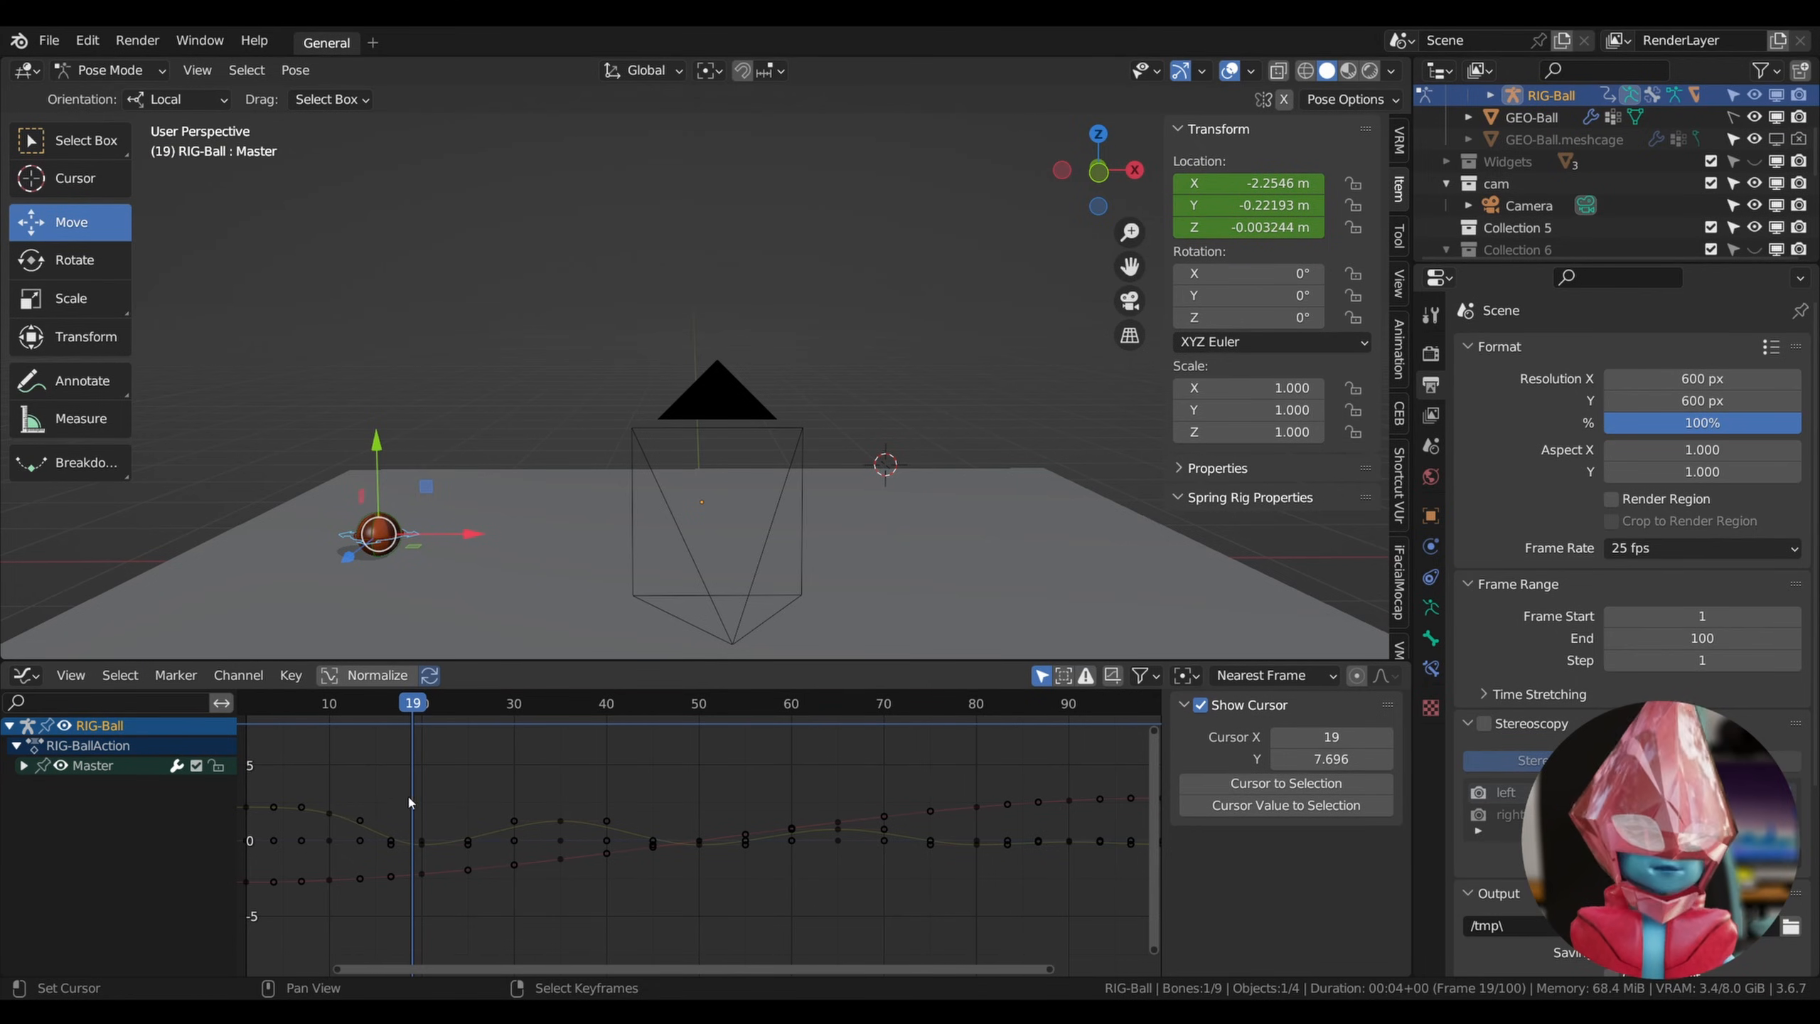
# Expand the Master bone's channel group and select its Y Location curve.
pyautogui.click(23, 769)
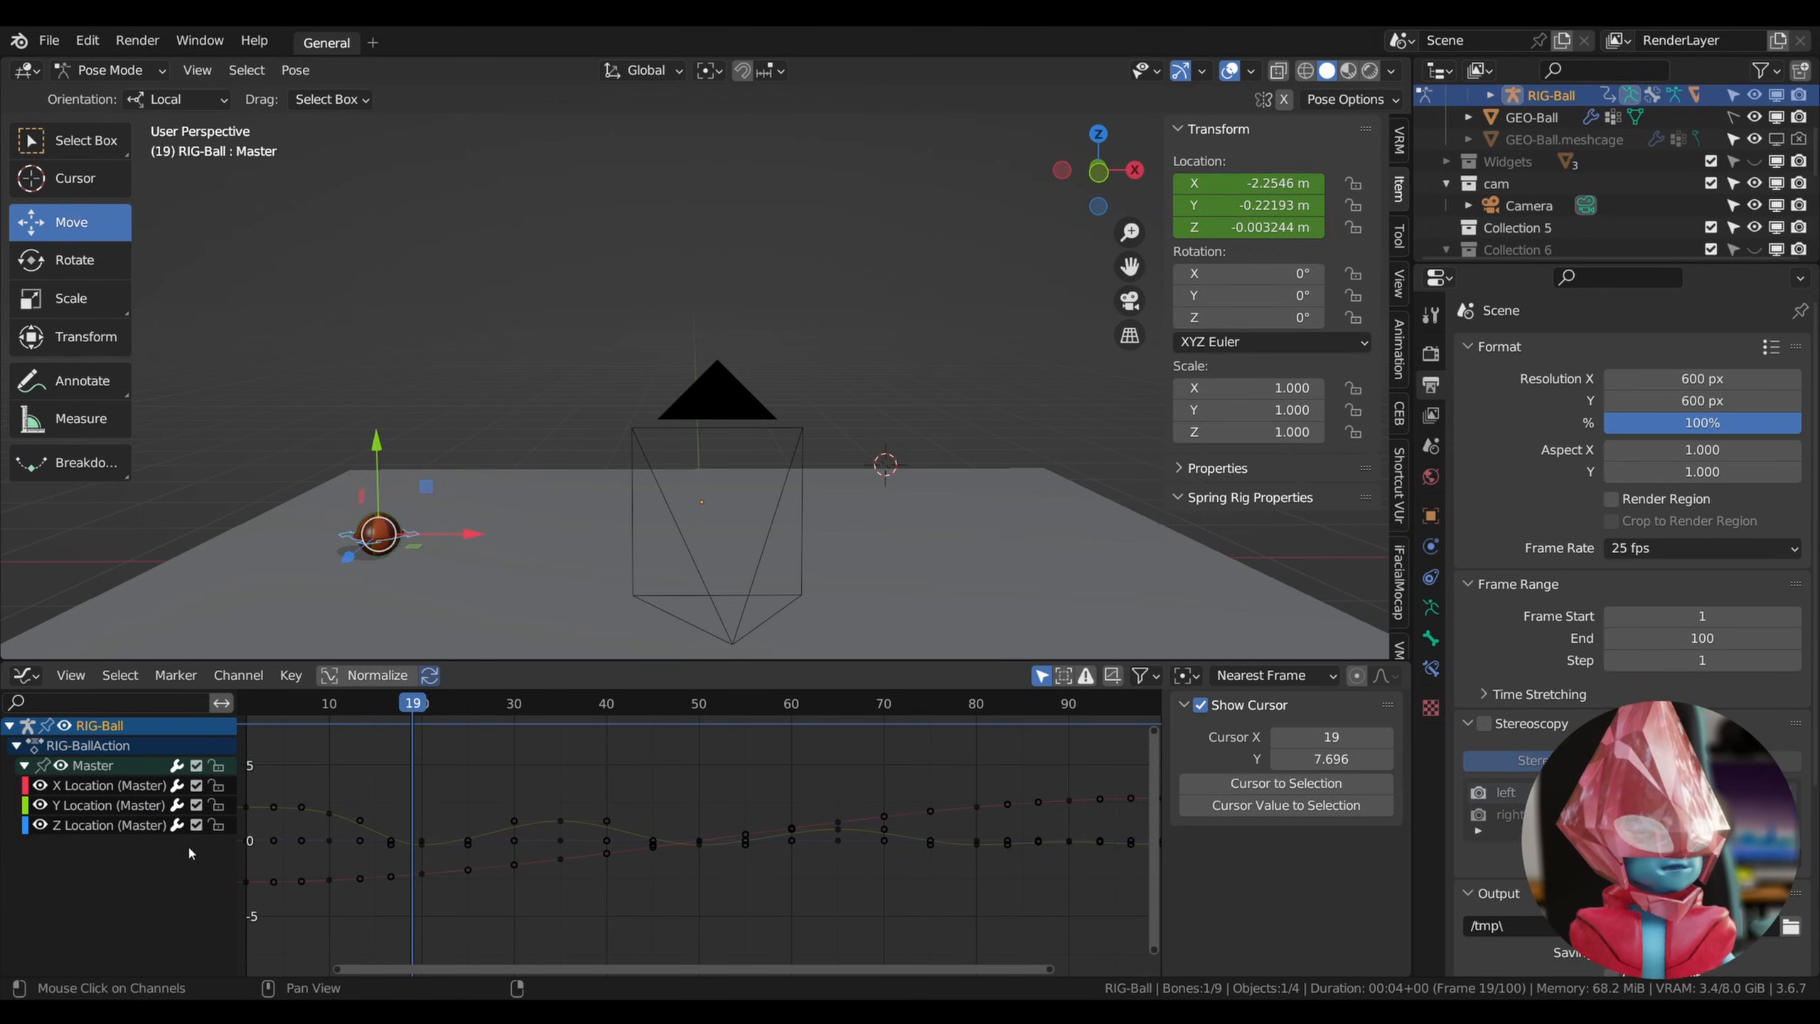
pyautogui.click(83, 812)
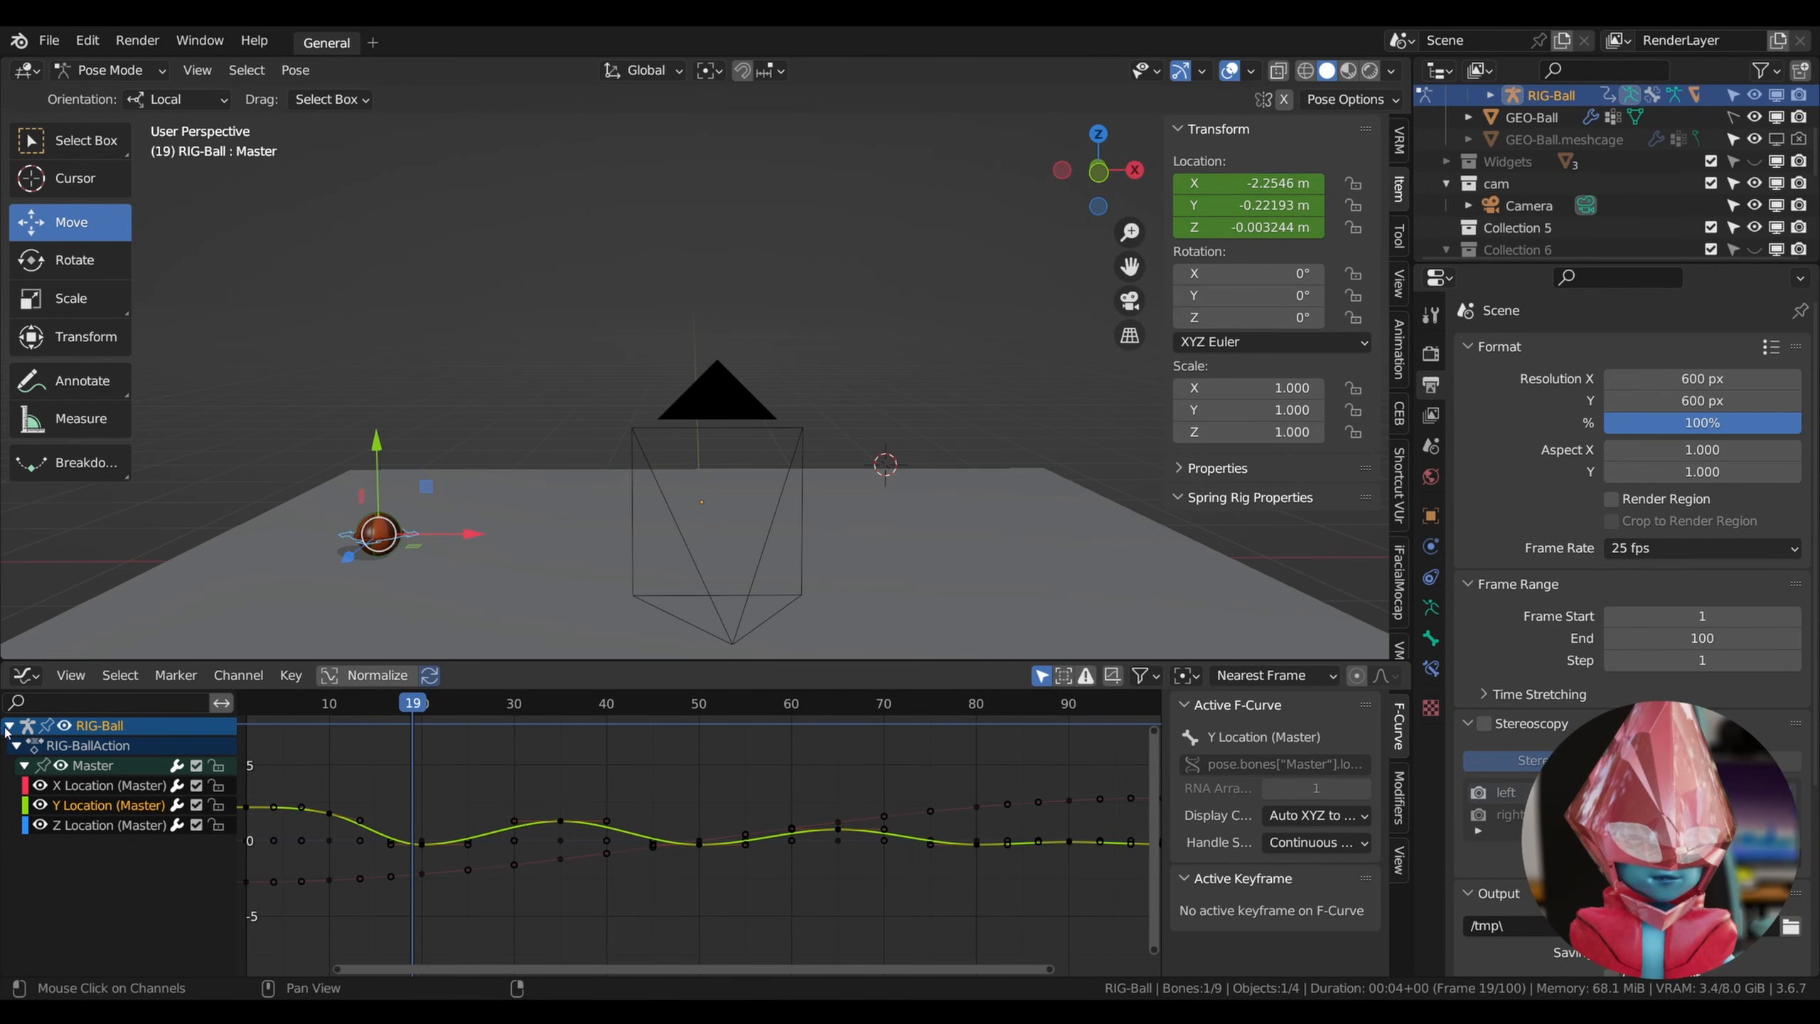
pyautogui.click(21, 765)
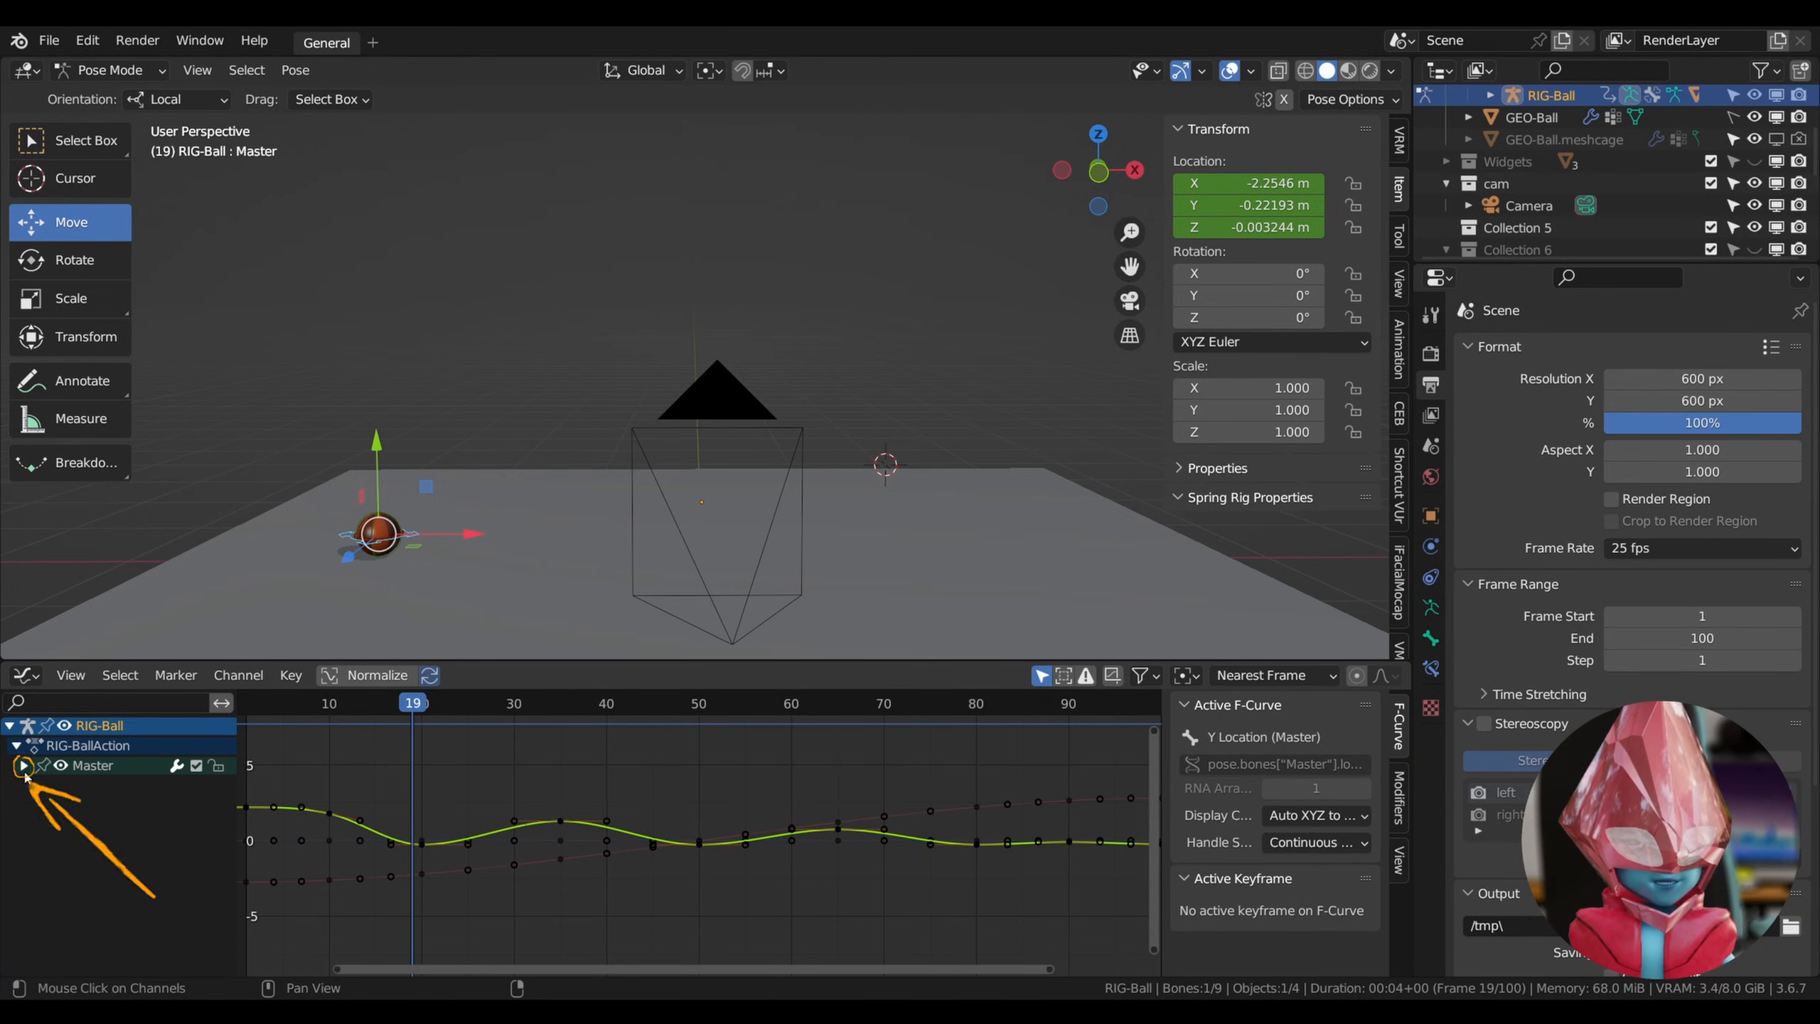
pyautogui.click(24, 766)
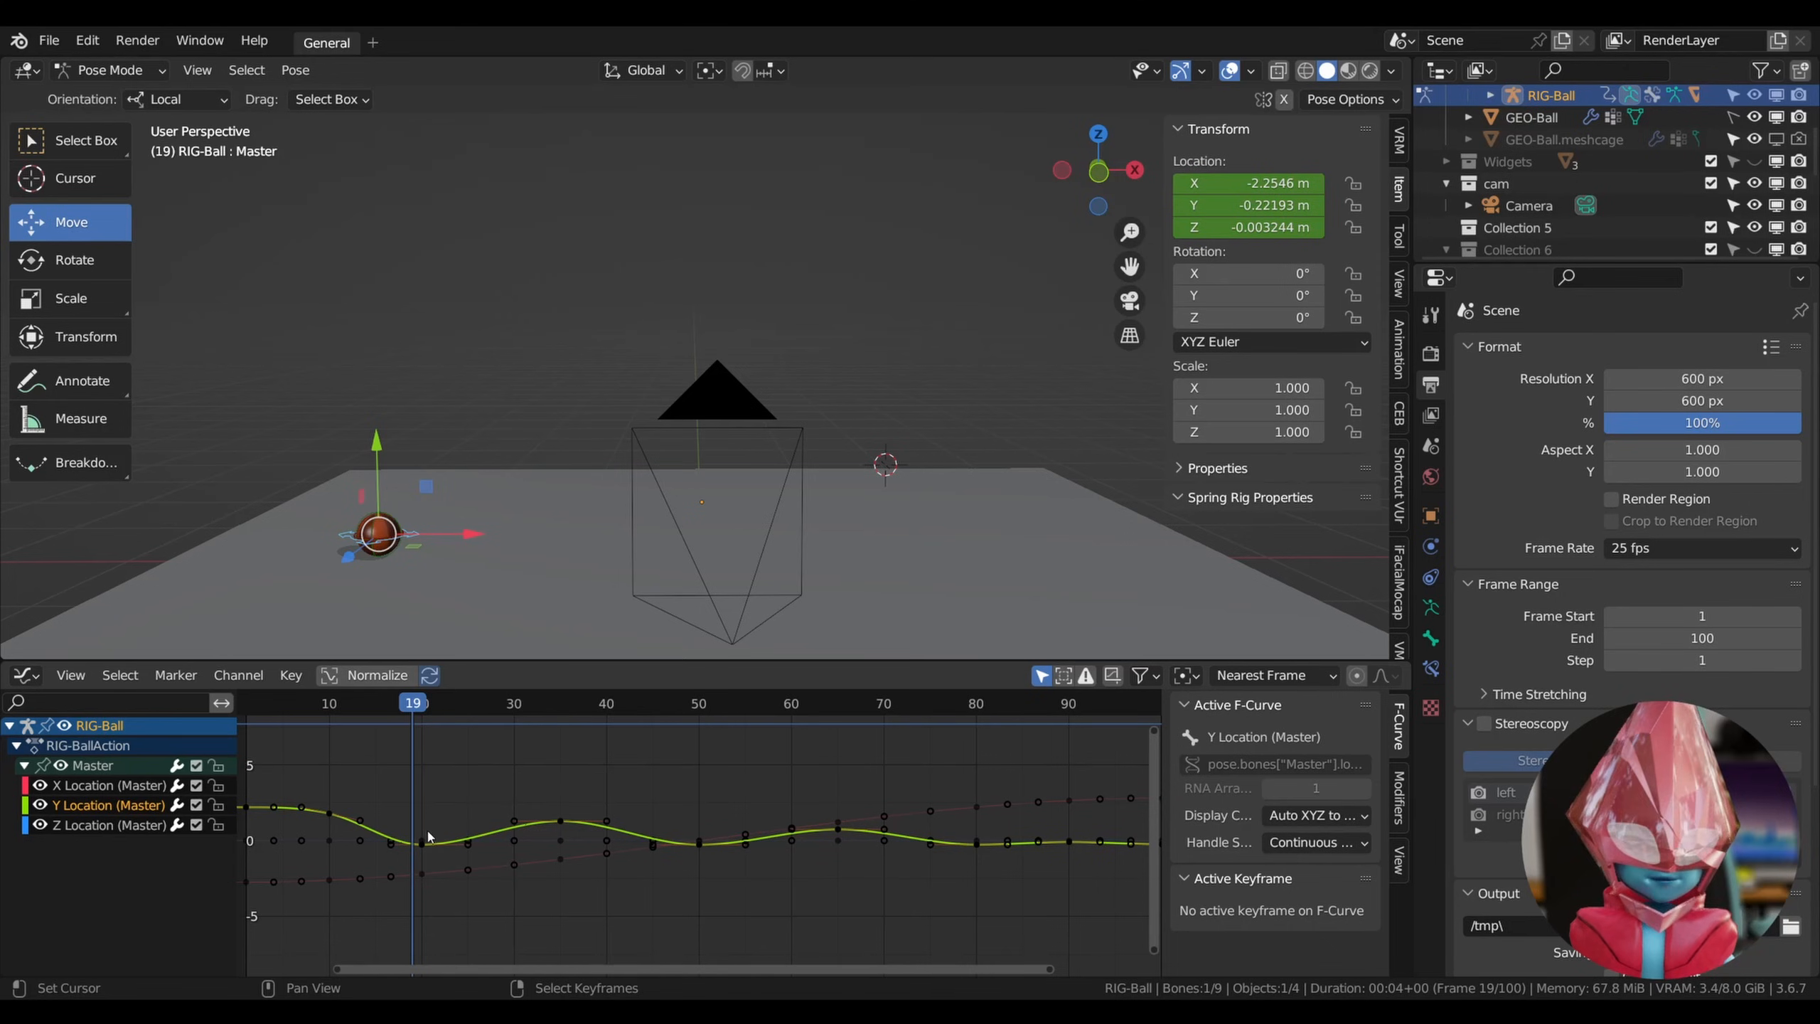
# Scrub to frame 79 and examine the shape of the Y Location curve over the whole frame range.
pyautogui.moveTo(324, 711); pyautogui.dragTo(967, 717)
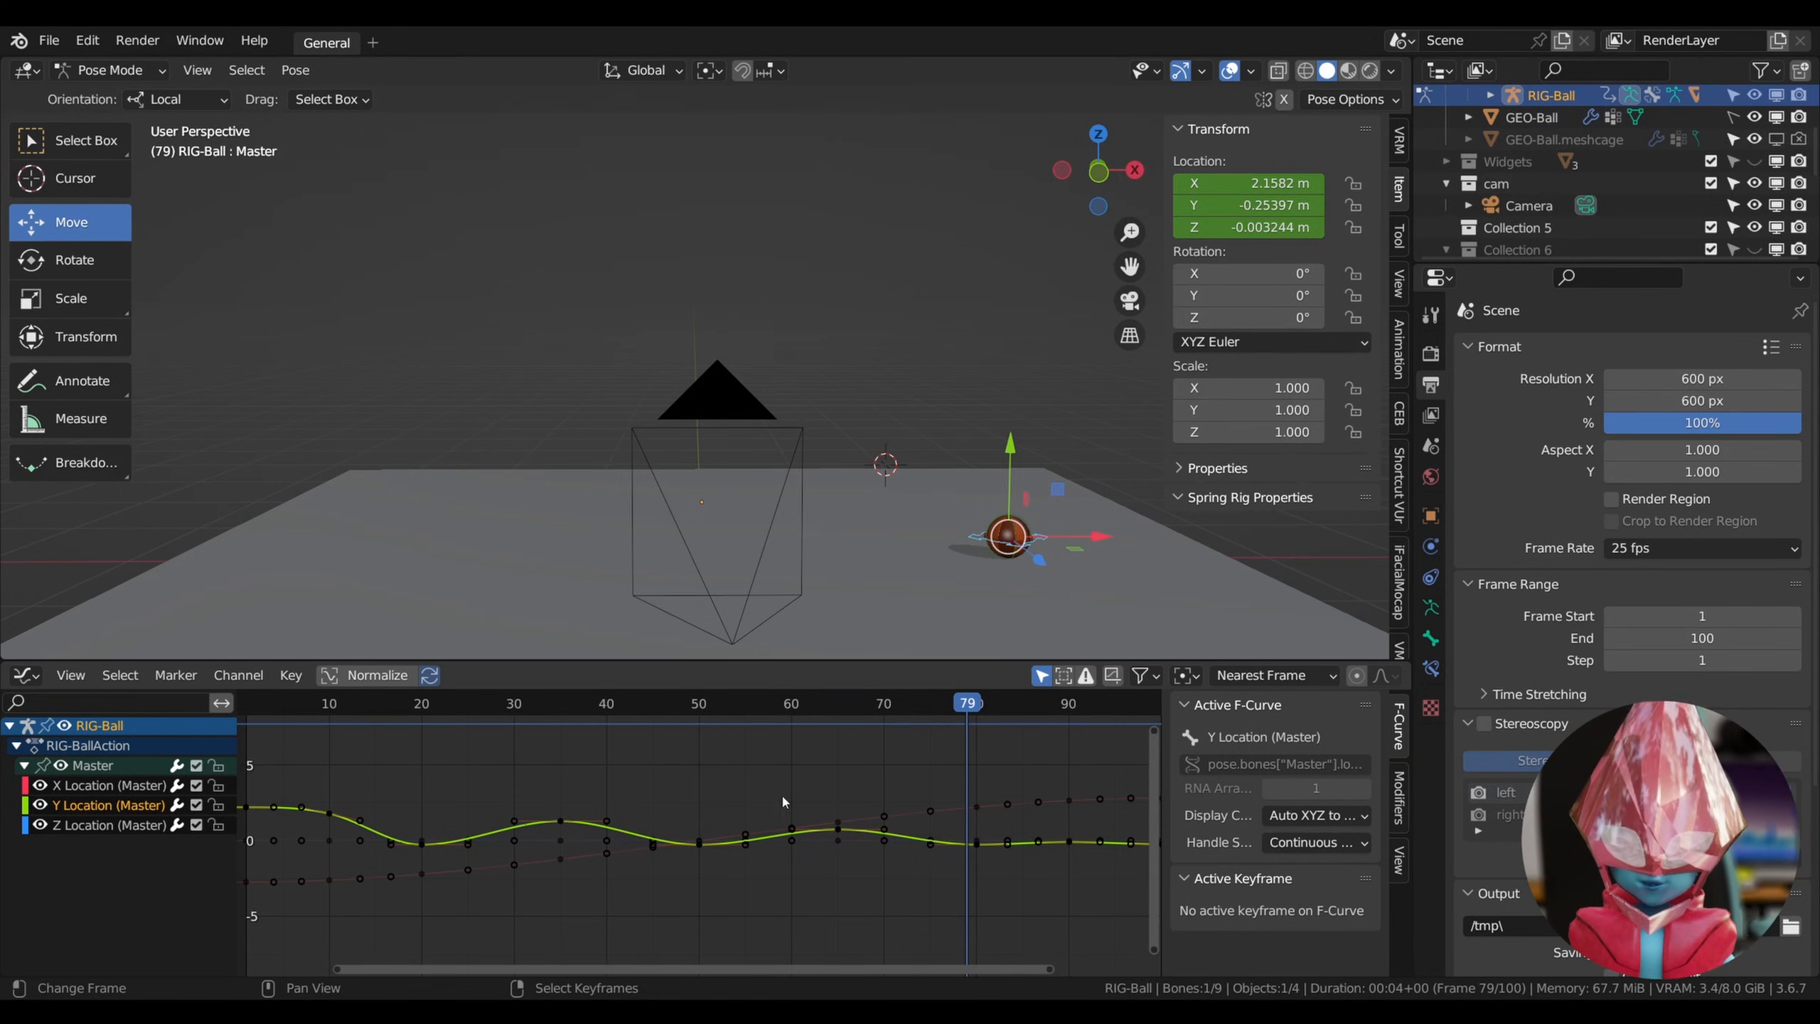
pyautogui.press('Home')
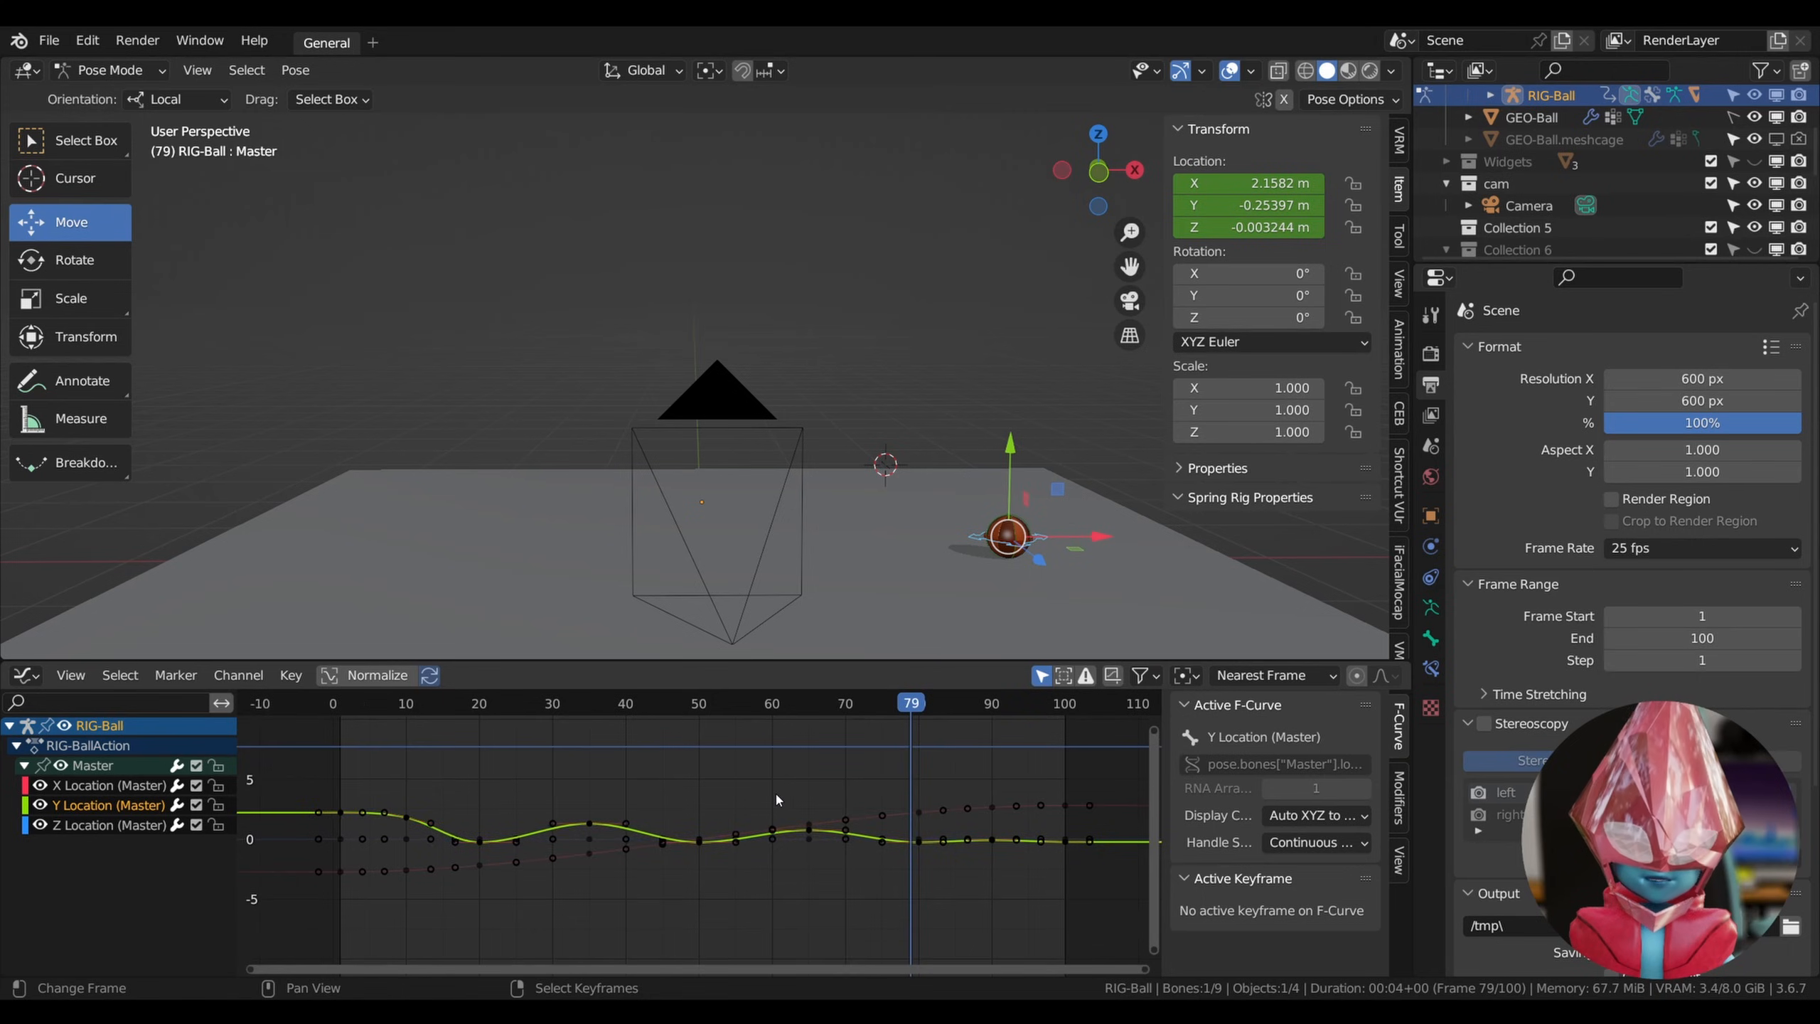
pyautogui.scroll(1, 776, 788)
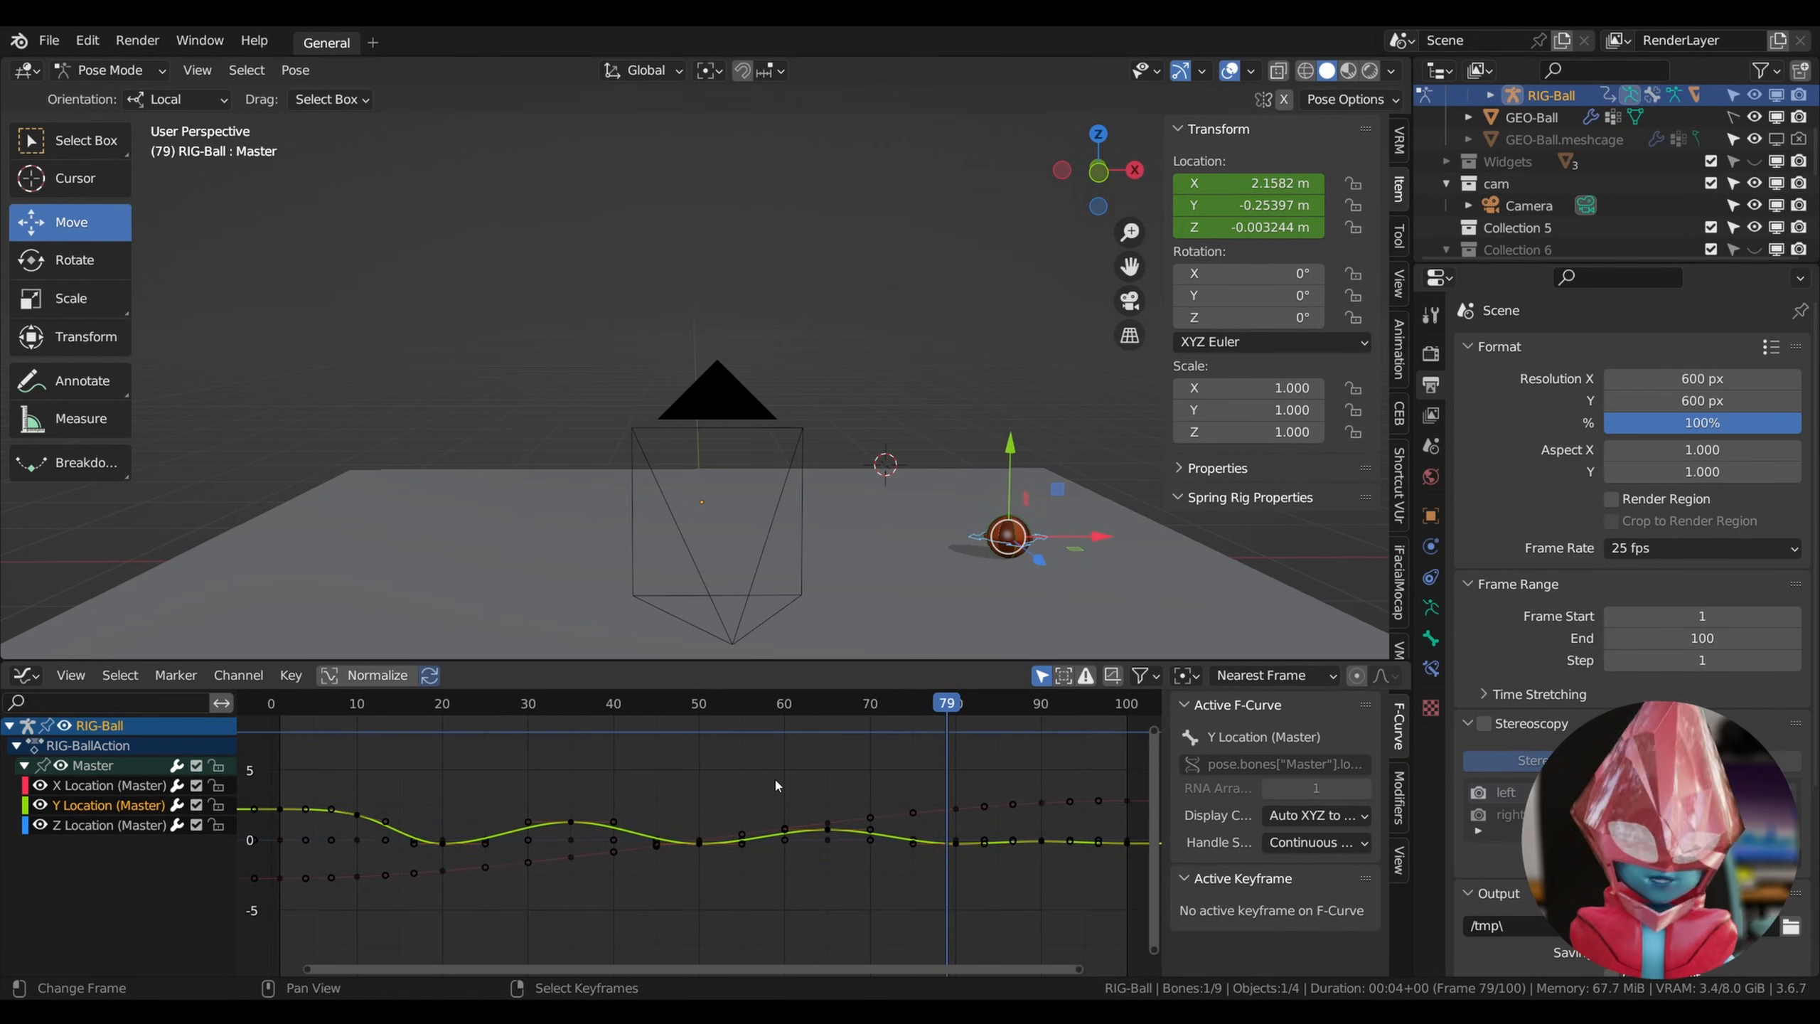
pyautogui.scroll(-4, 776, 780)
pyautogui.scroll(9, 776, 780)
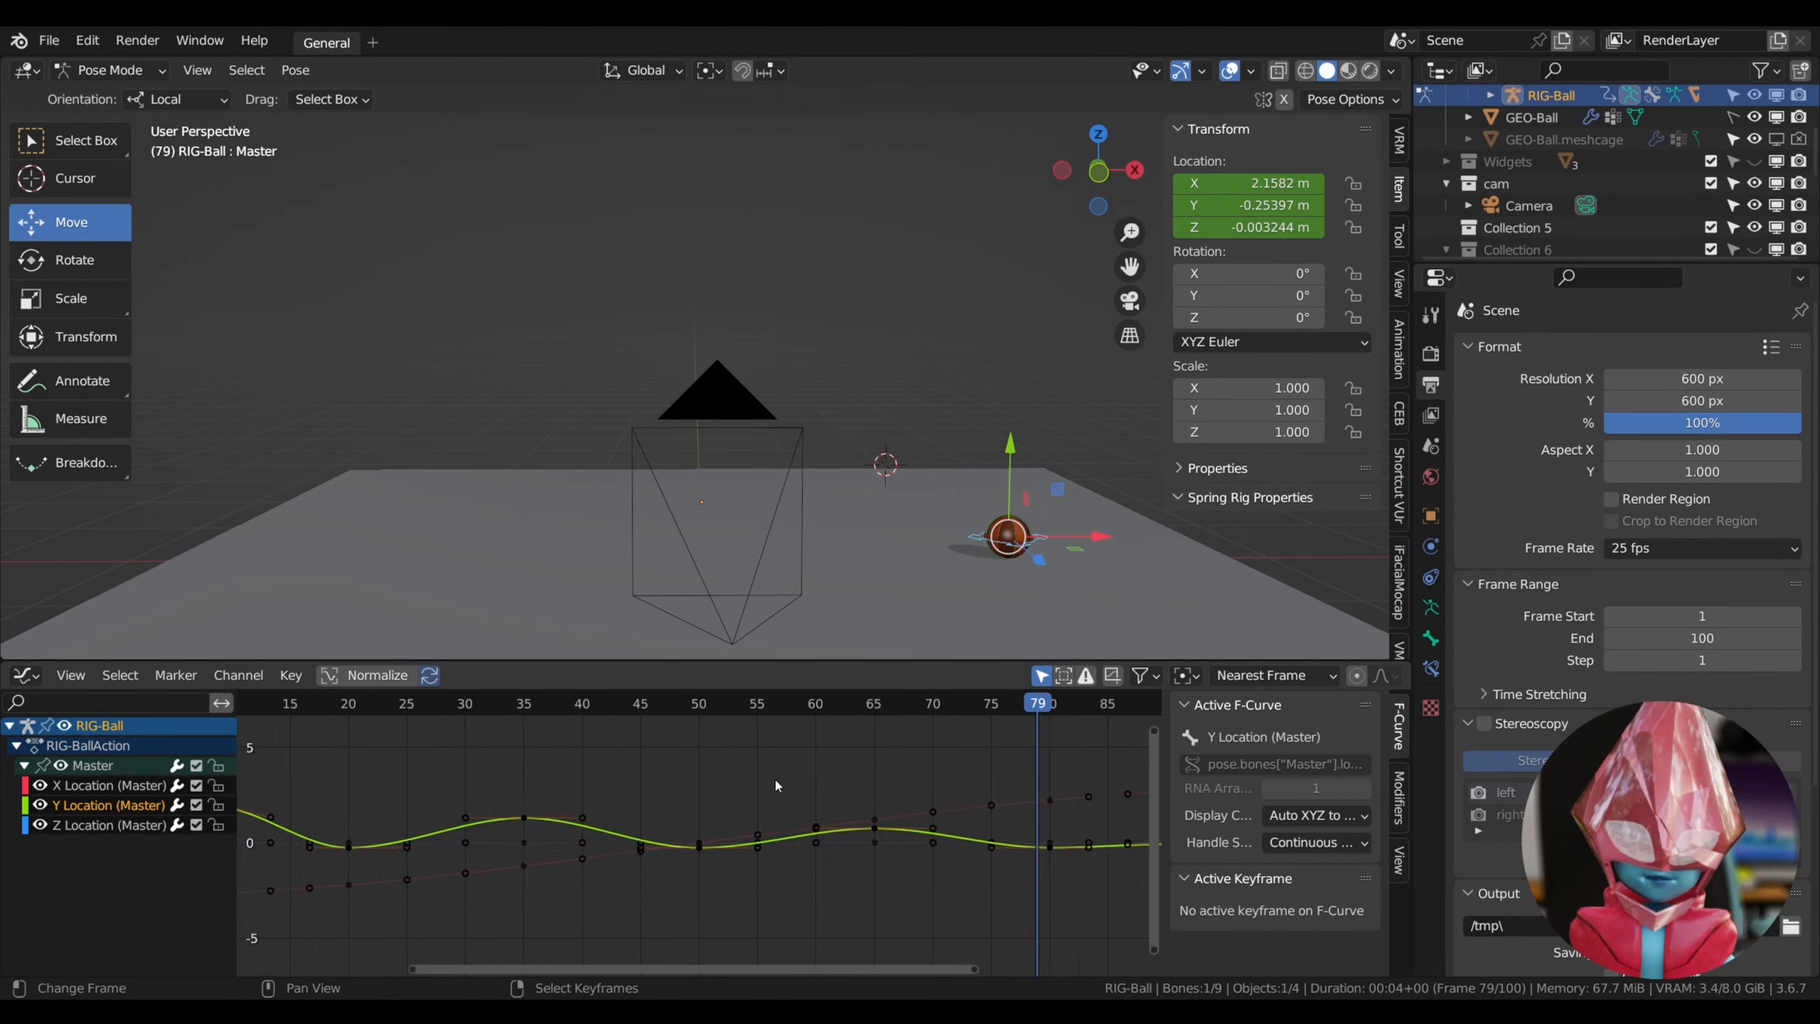
pyautogui.scroll(-6, 775, 780)
pyautogui.scroll(2, 776, 780)
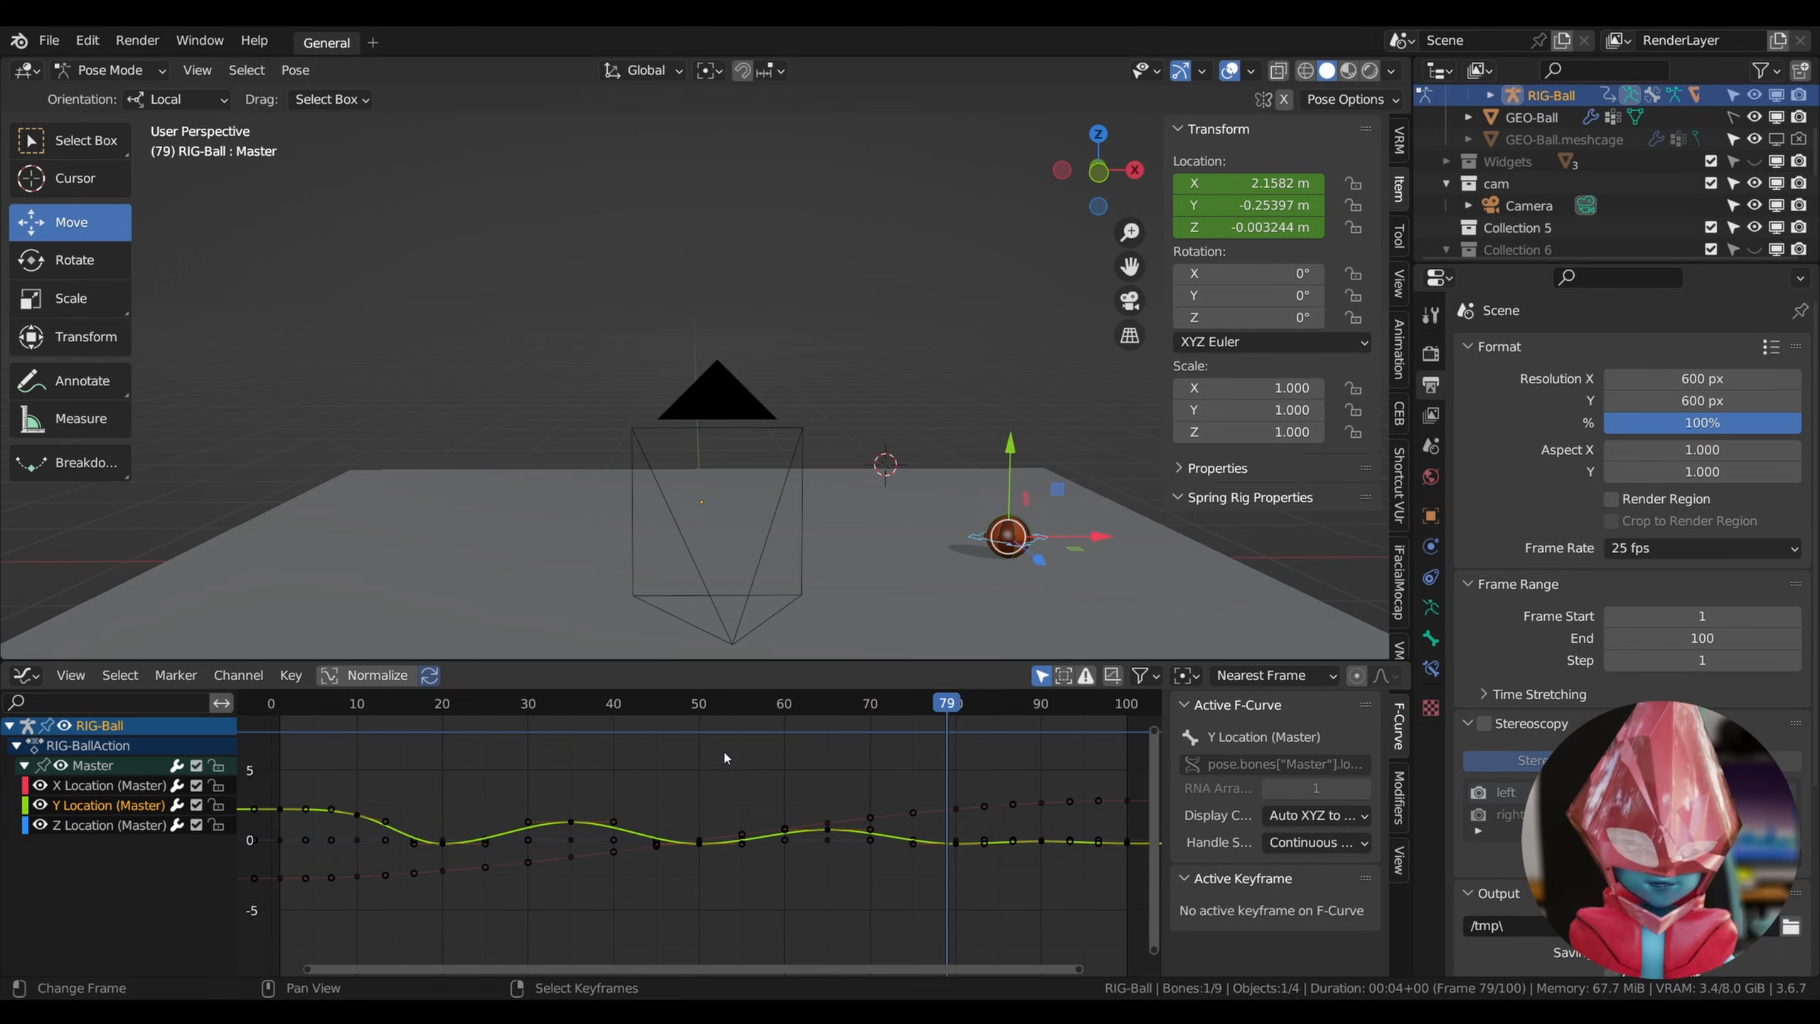
pyautogui.scroll(-2, 708, 774)
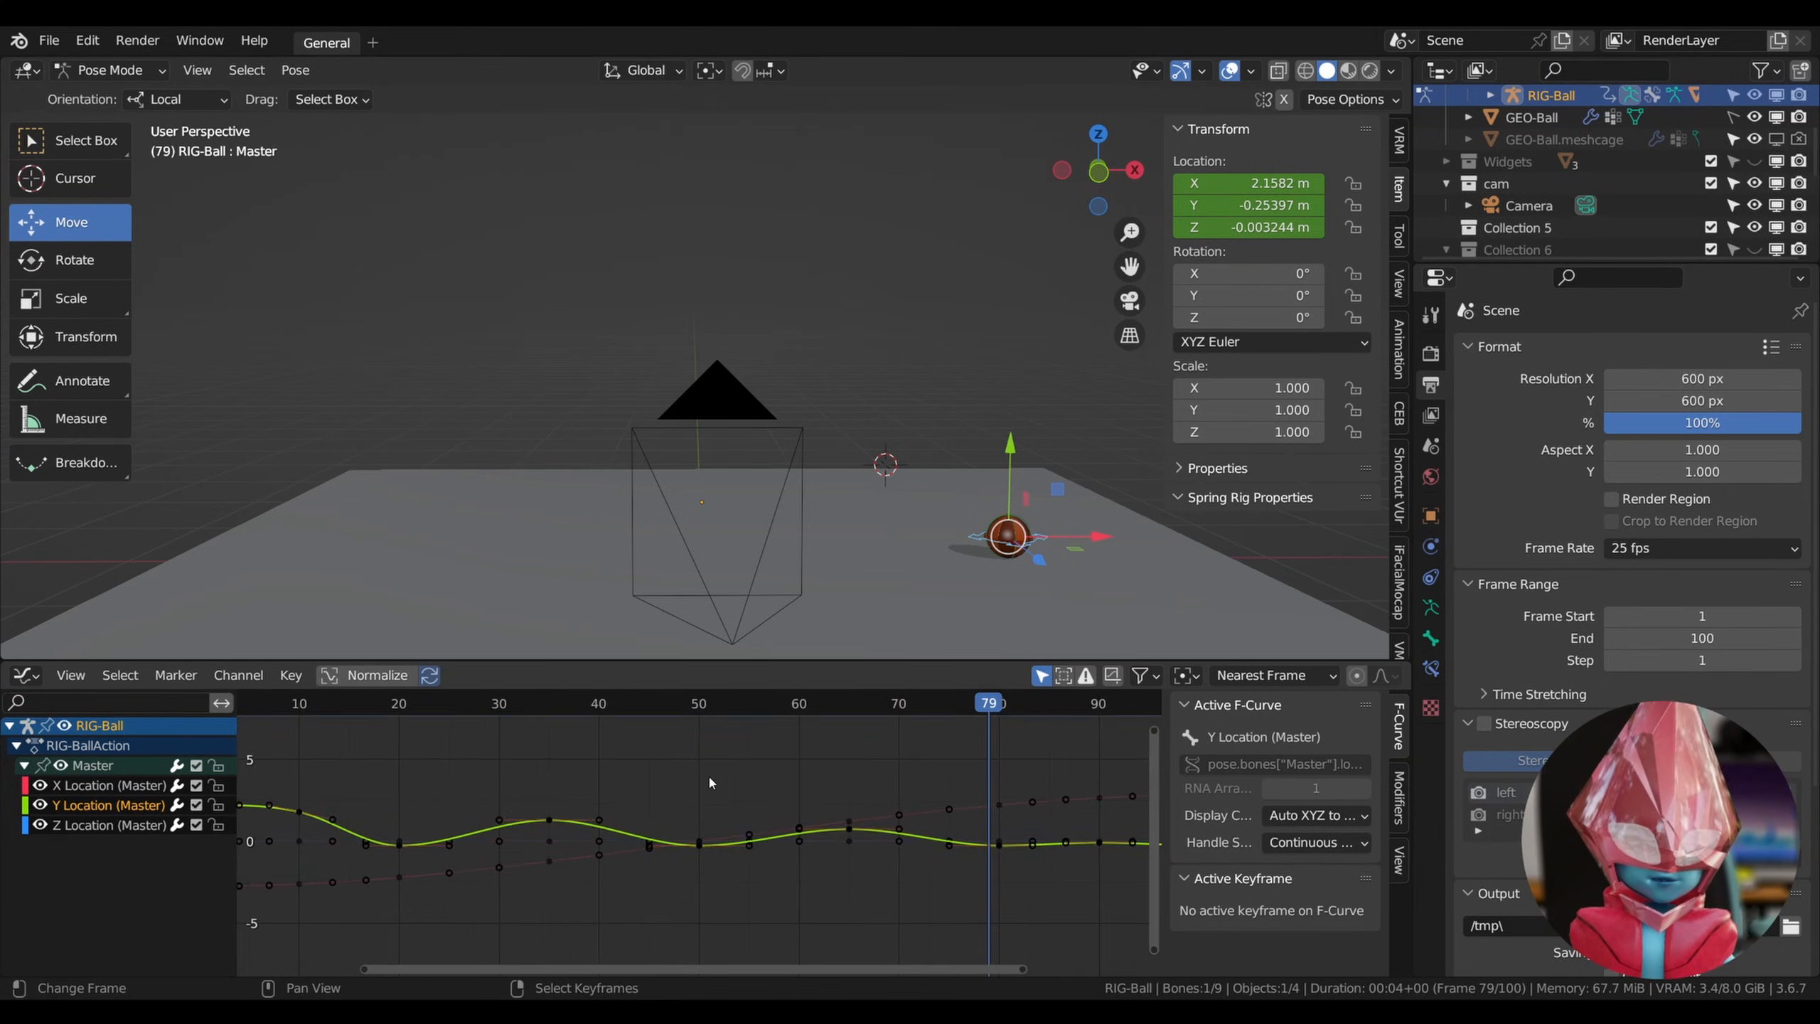
pyautogui.scroll(2, 710, 780)
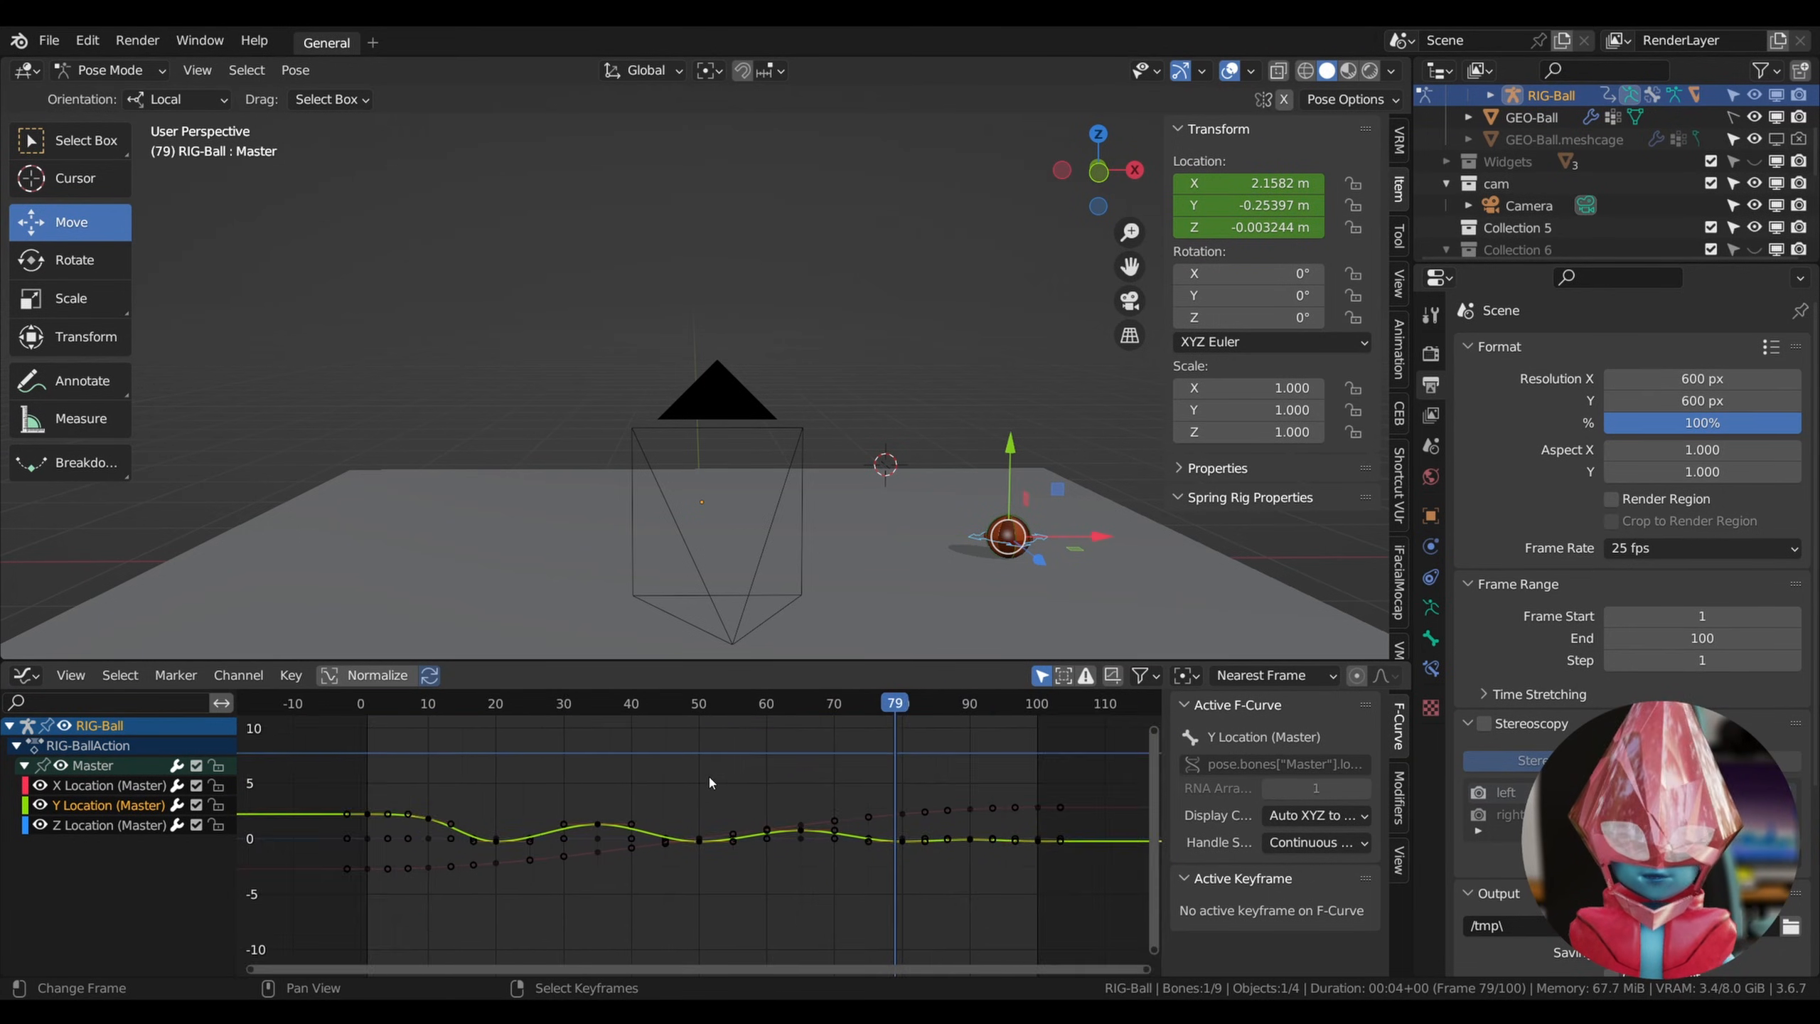
pyautogui.scroll(-1, 709, 775)
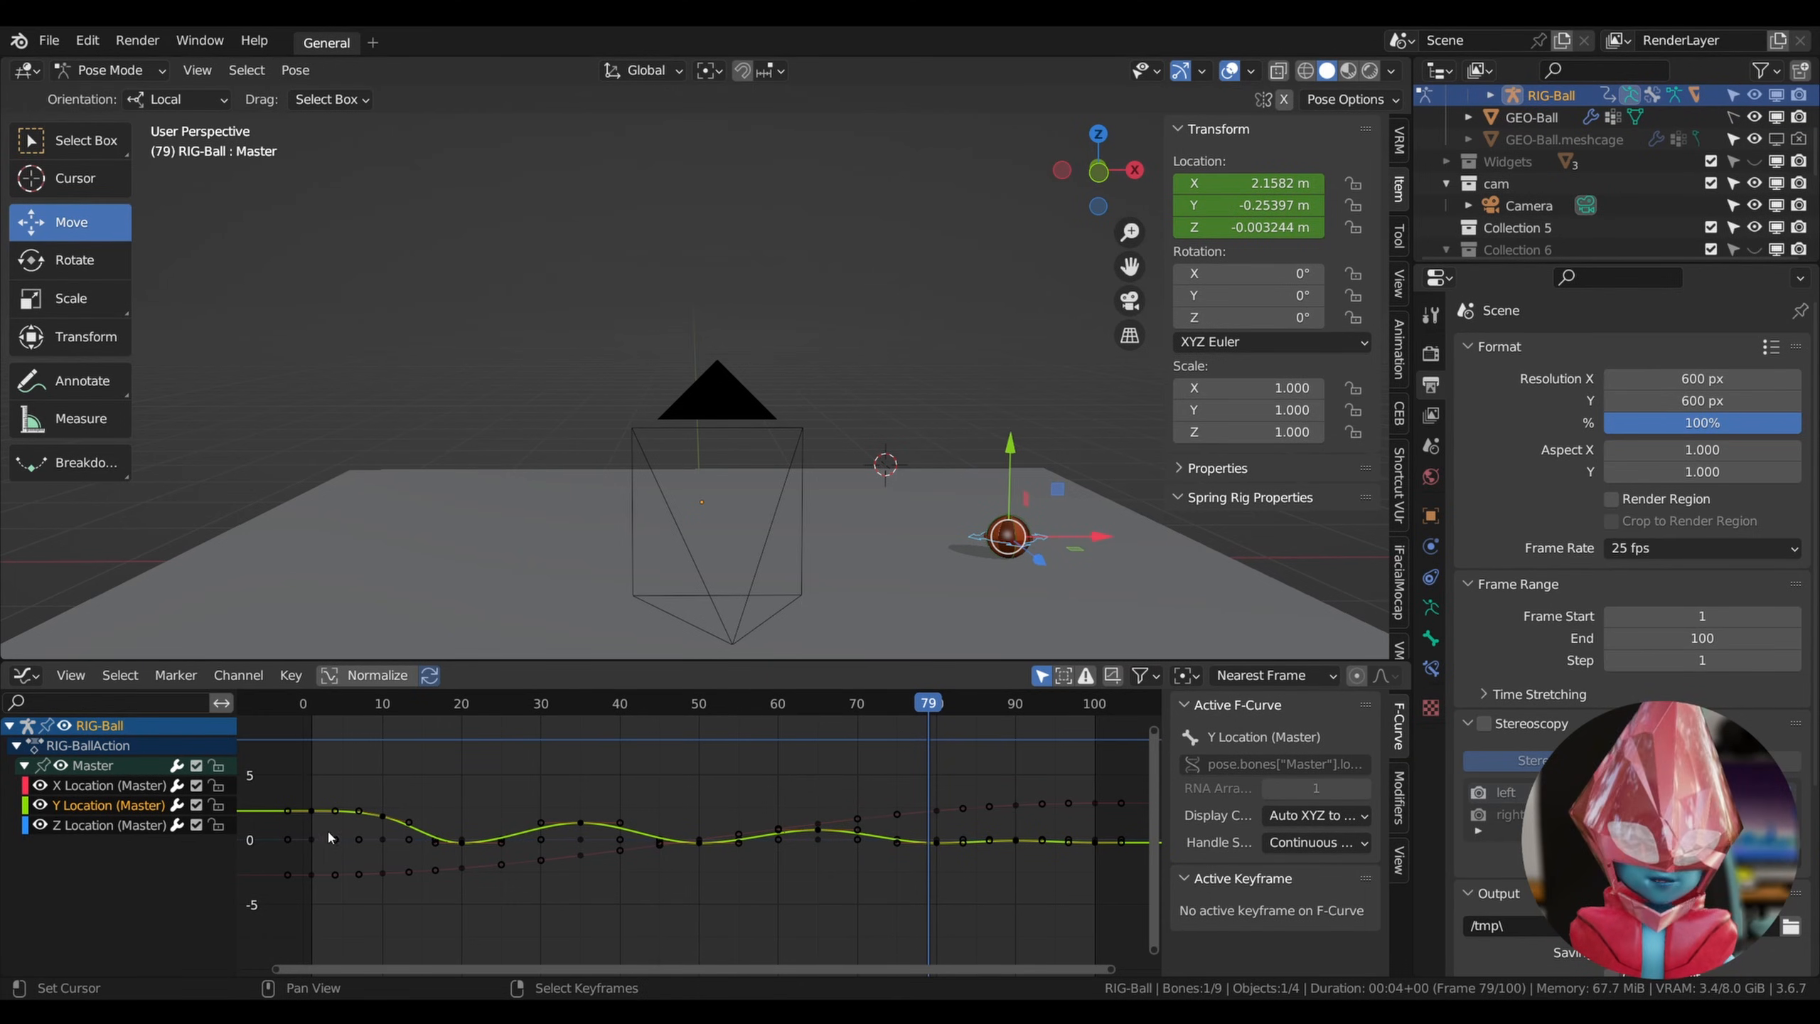
# Select the frame 20 keyframe on the Y Location curve and scale its handles to 0 to make a sharp bounce.
pyautogui.click(463, 842)
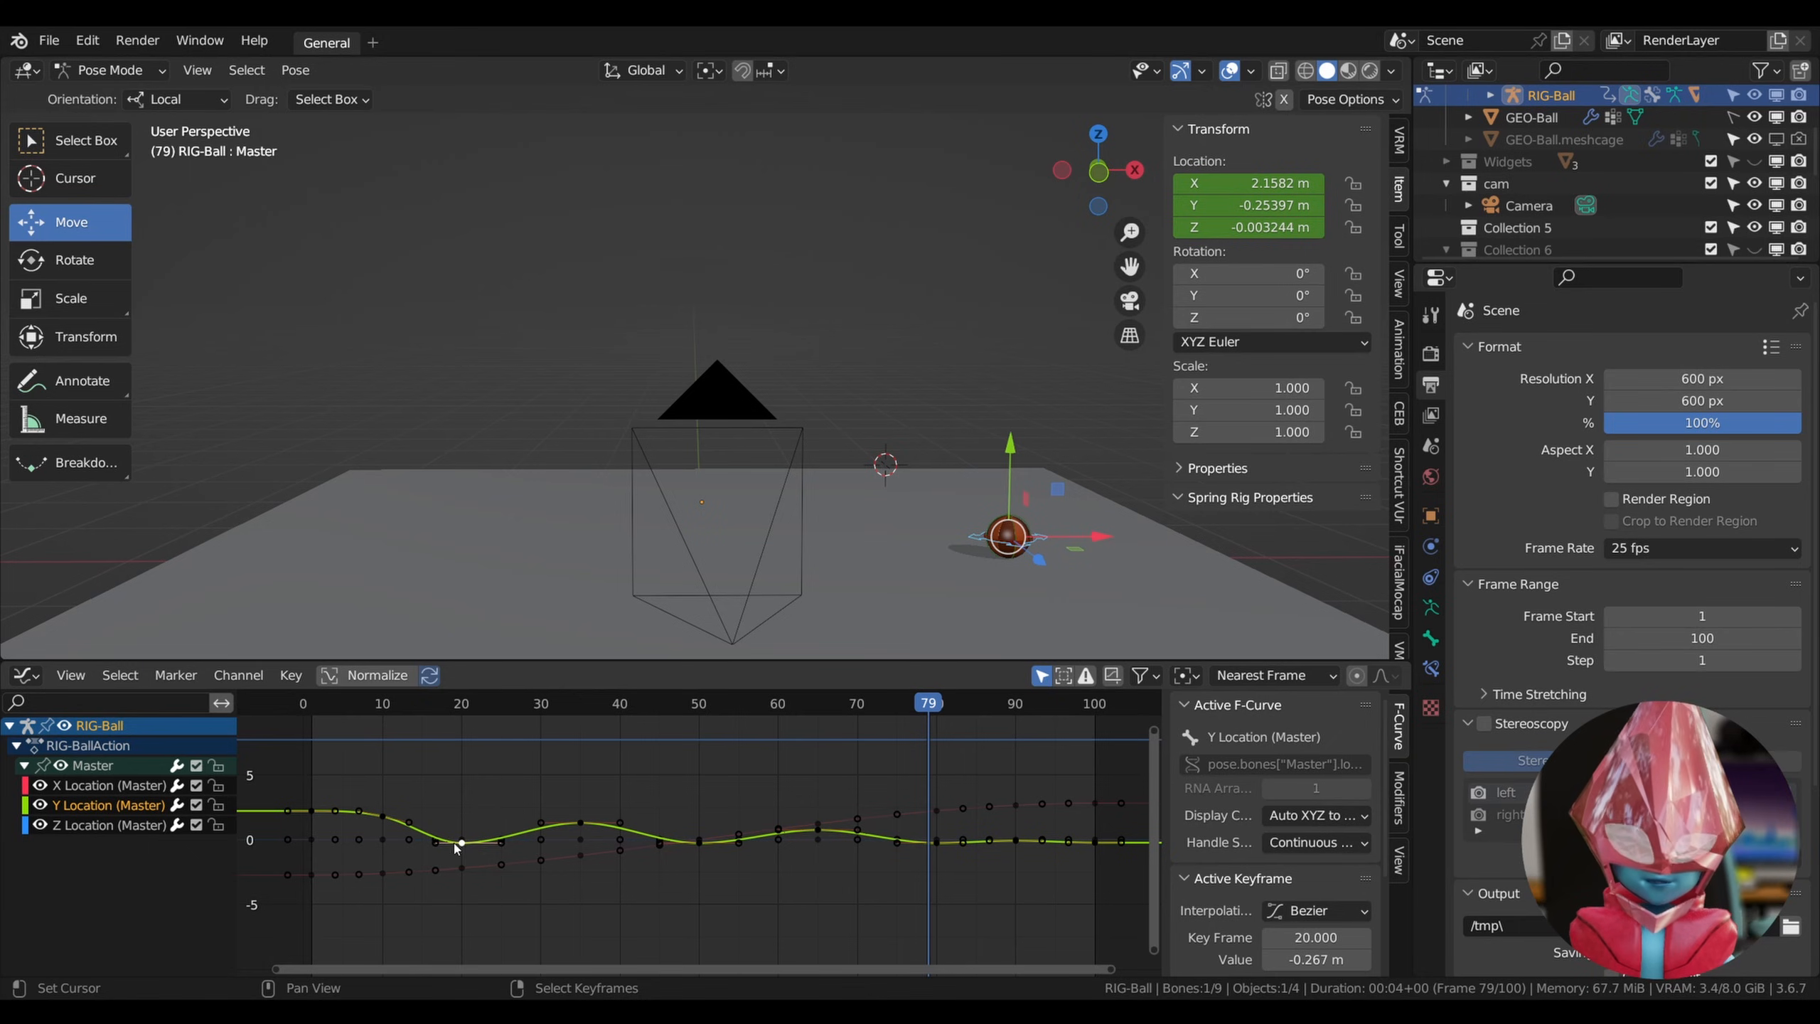
pyautogui.click(474, 863)
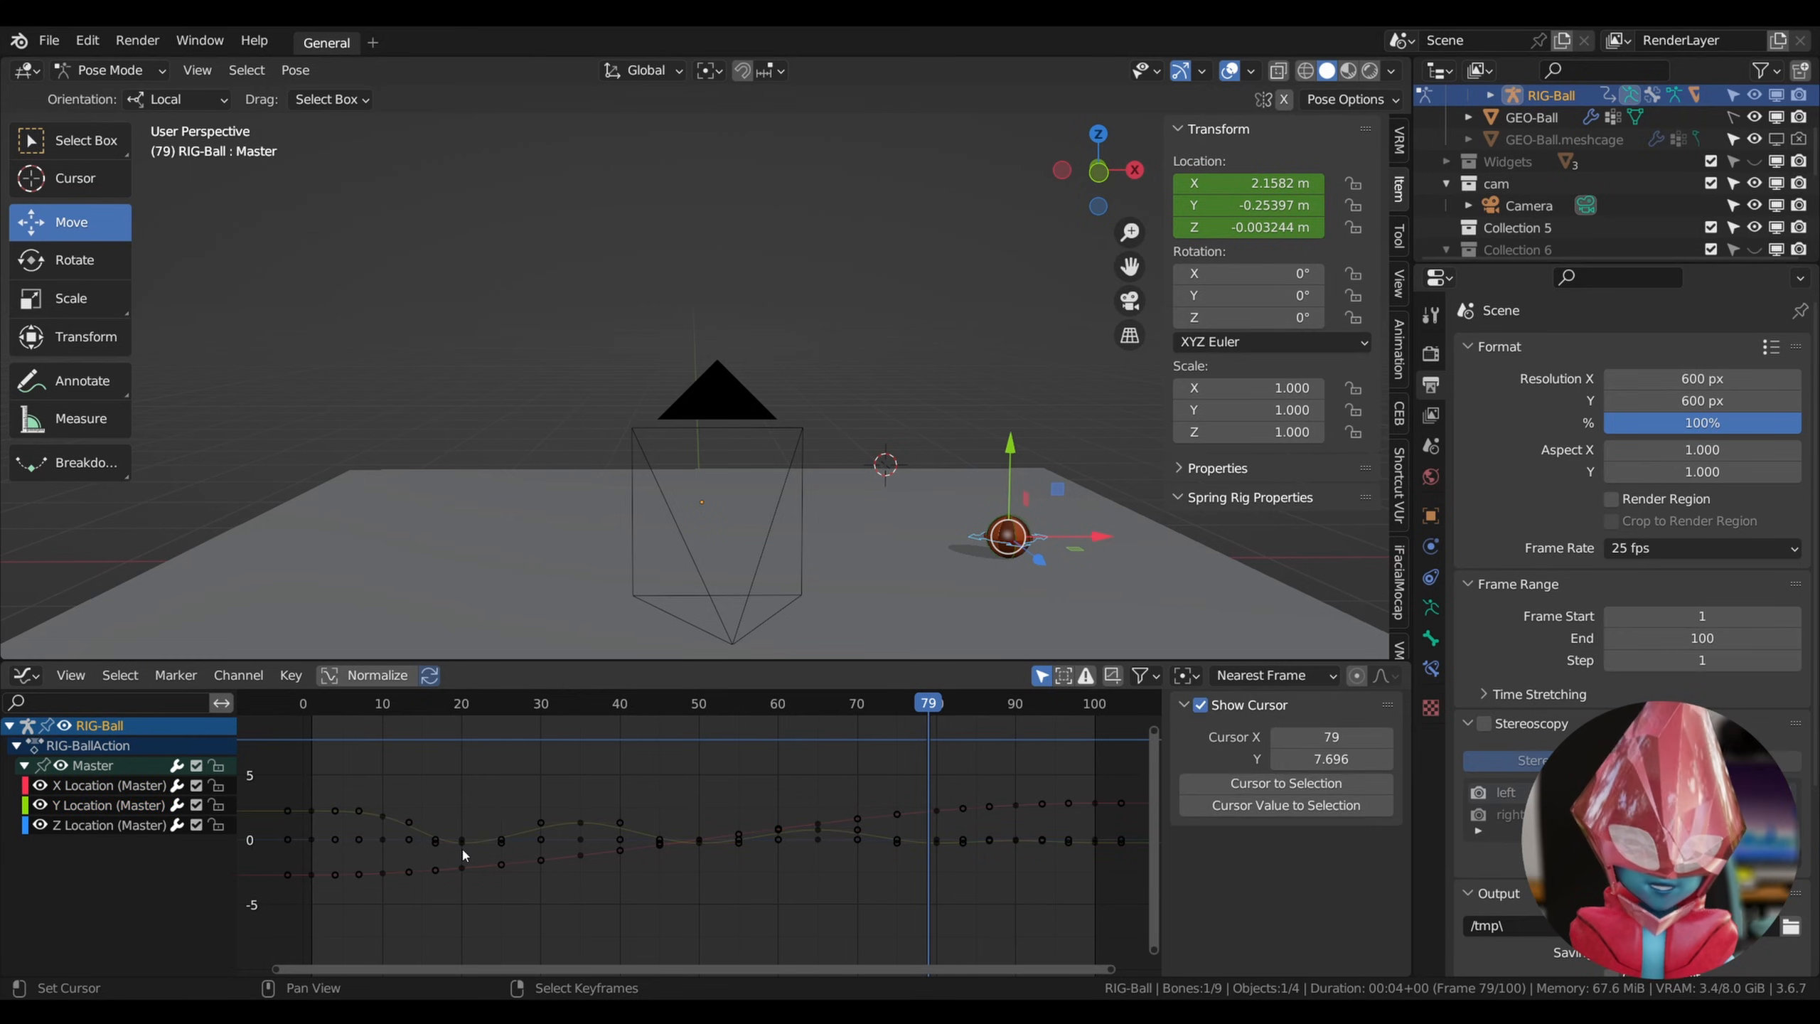
pyautogui.click(462, 843)
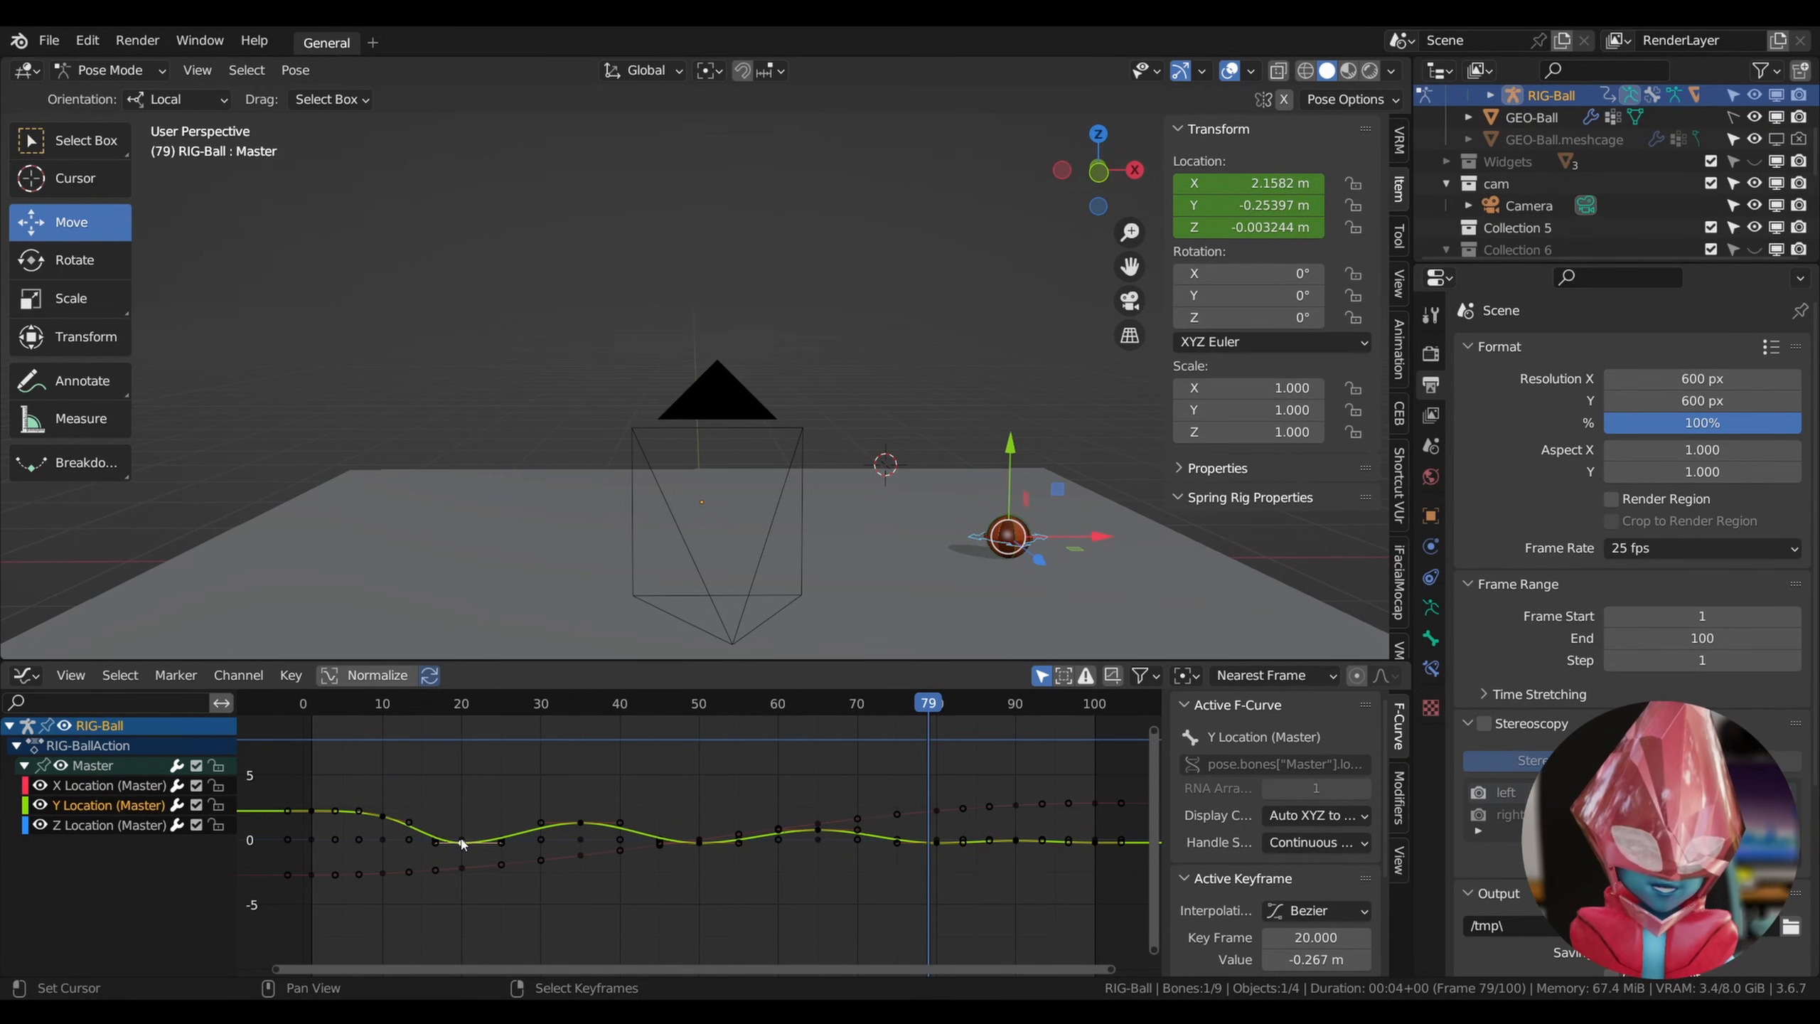
pyautogui.click(462, 841)
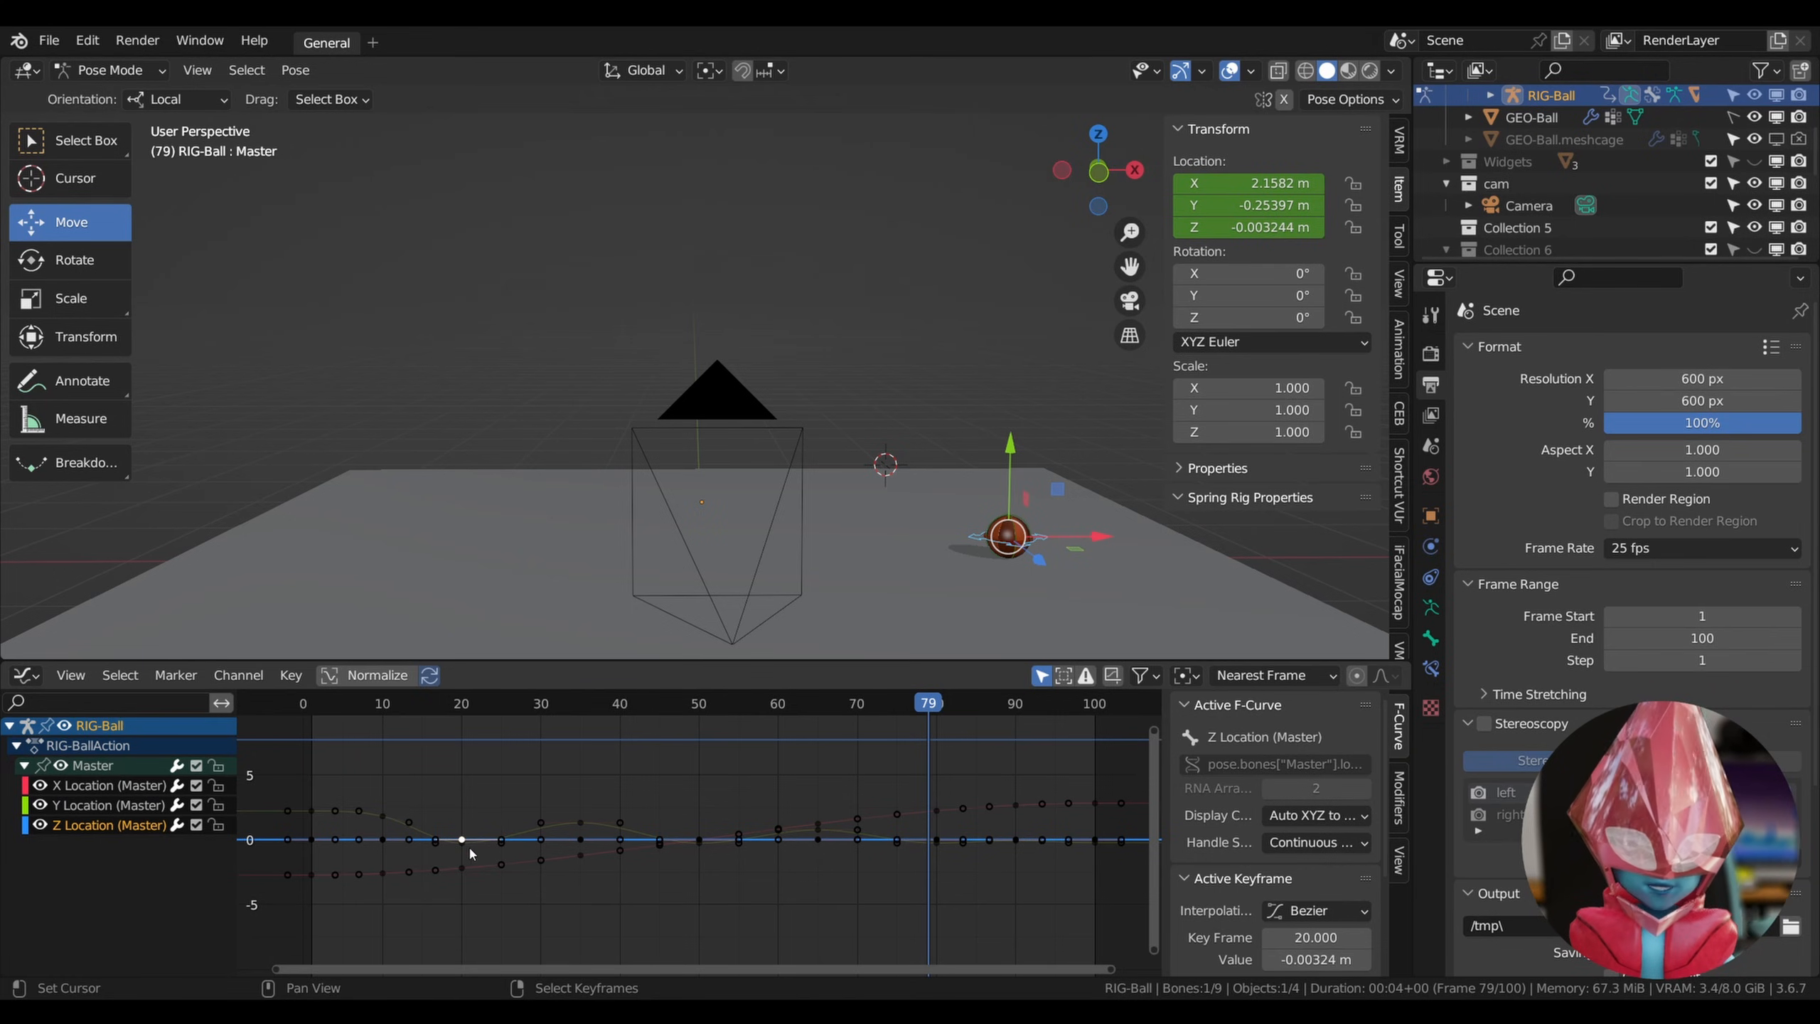
pyautogui.click(461, 843)
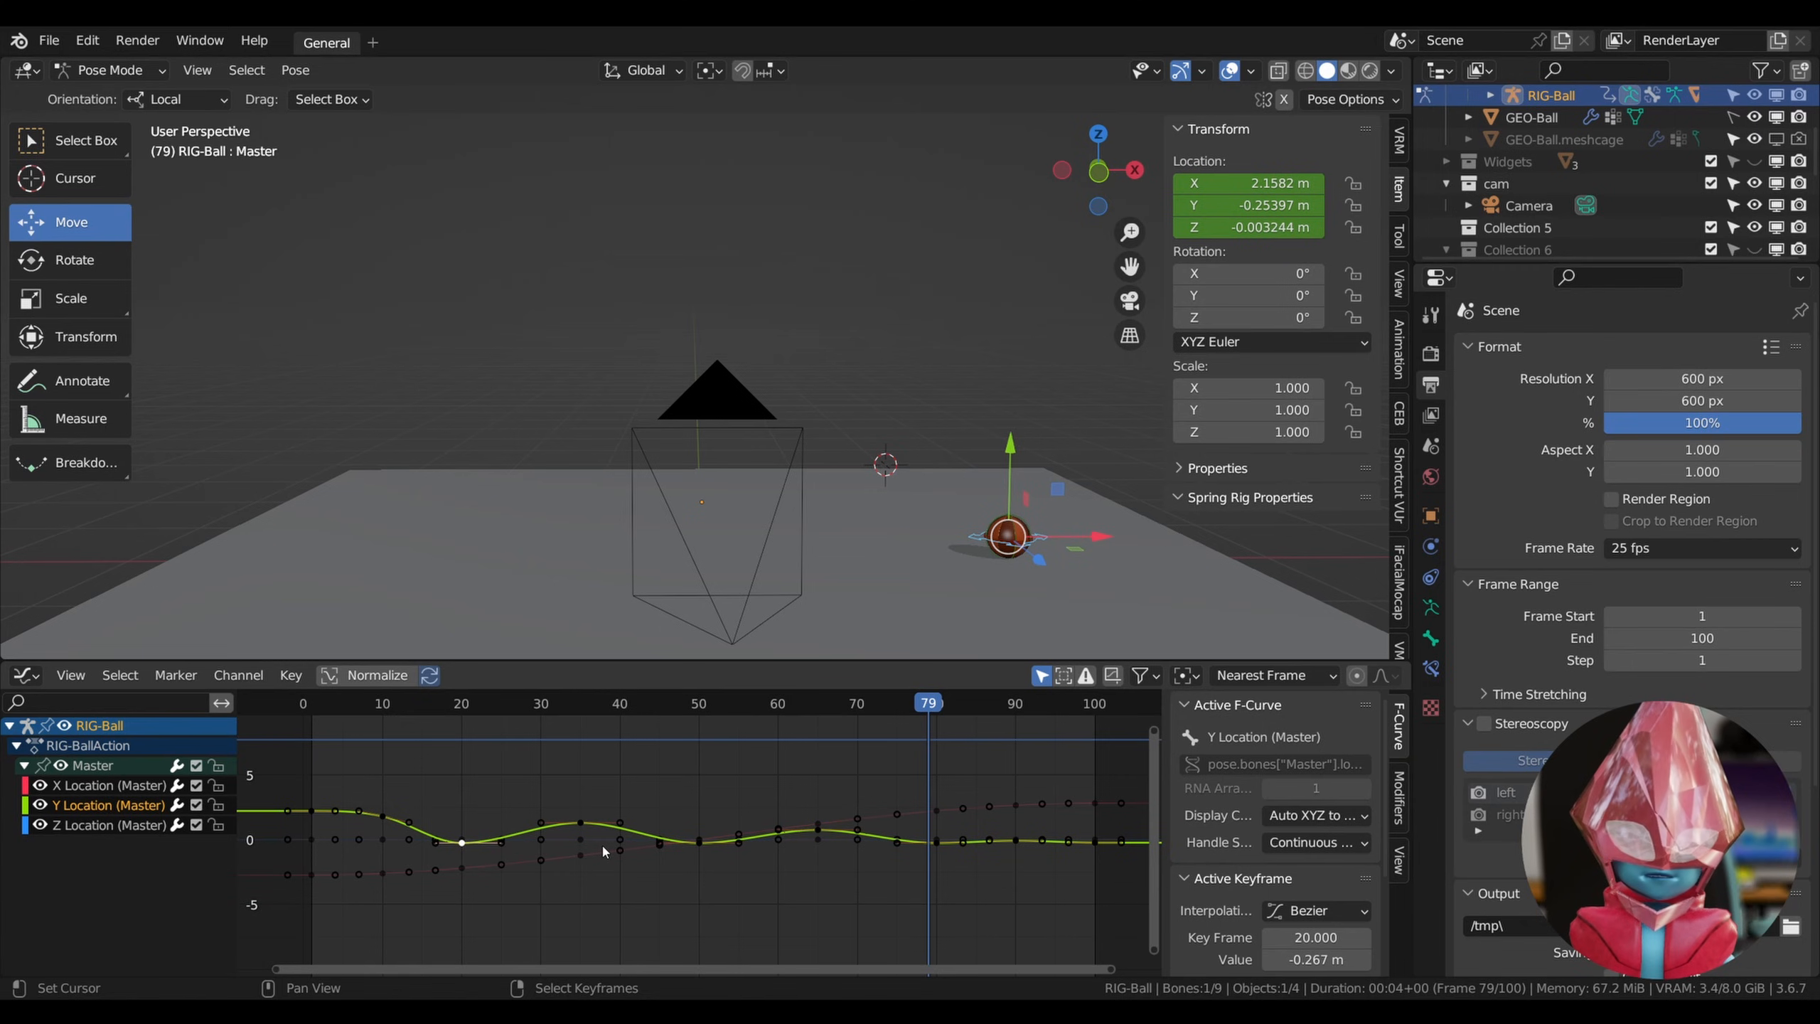
pyautogui.press('s')
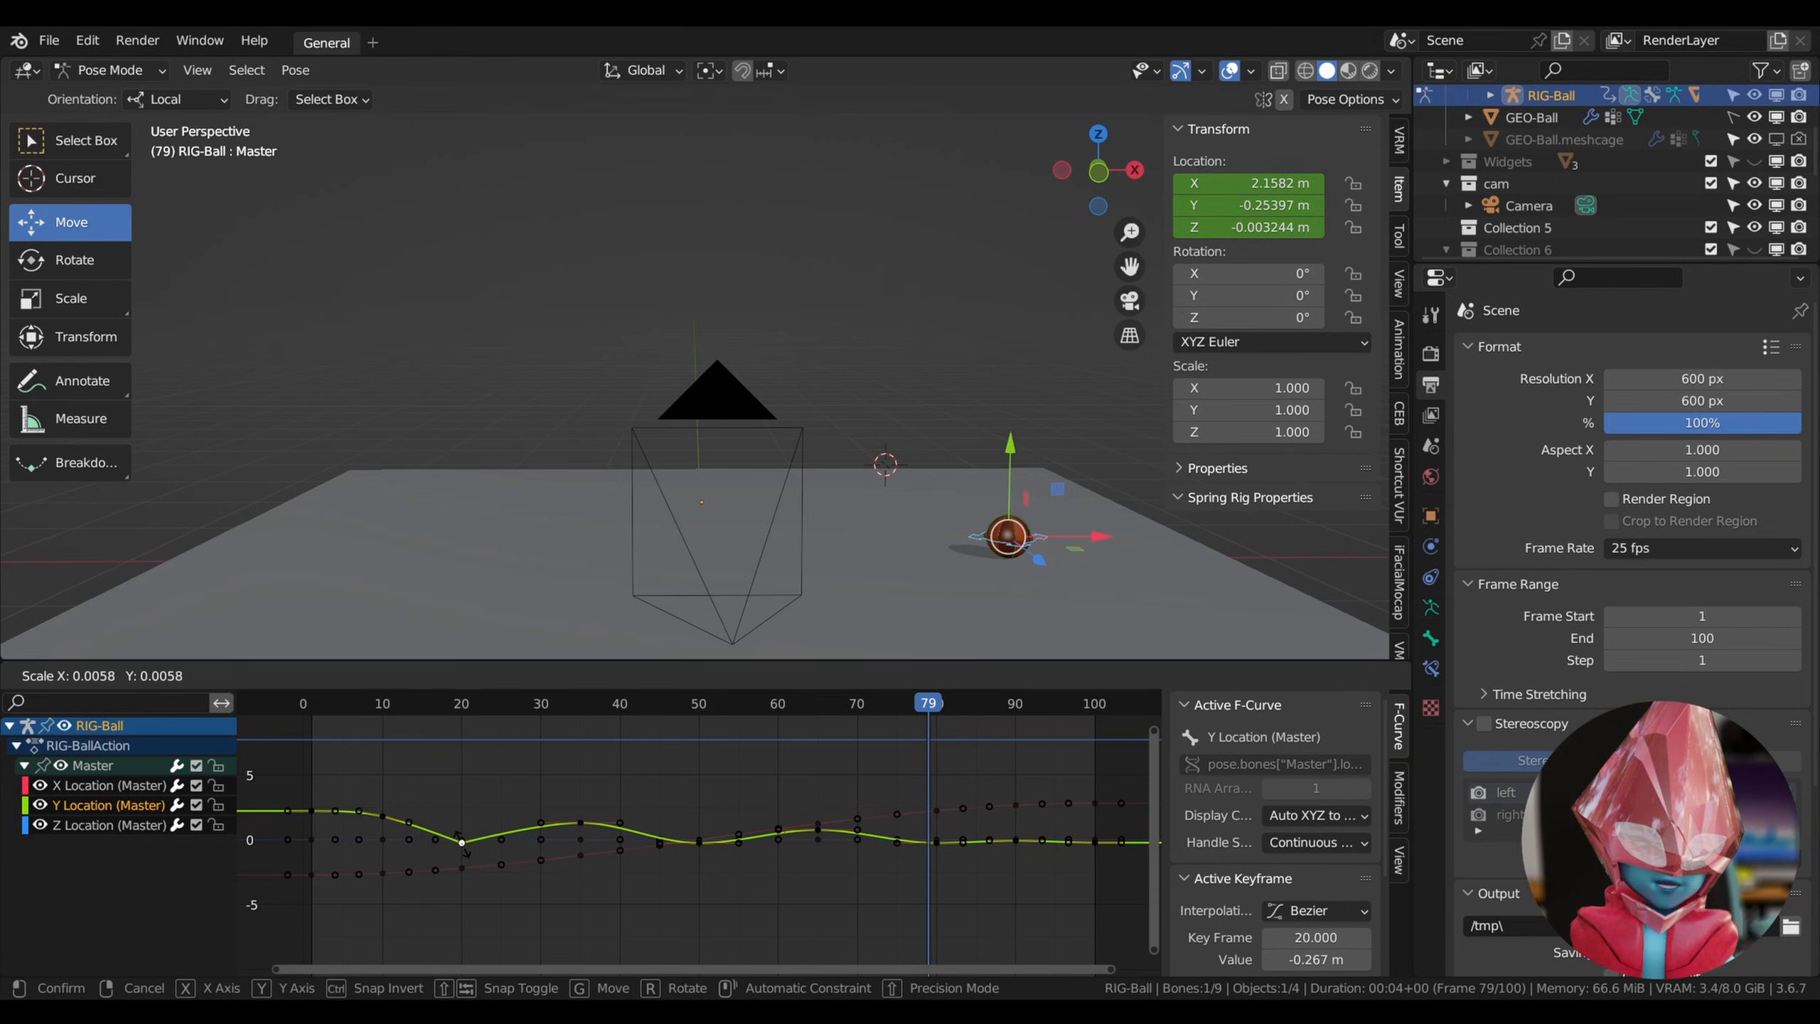
pyautogui.press('Escape')
pyautogui.press('s')
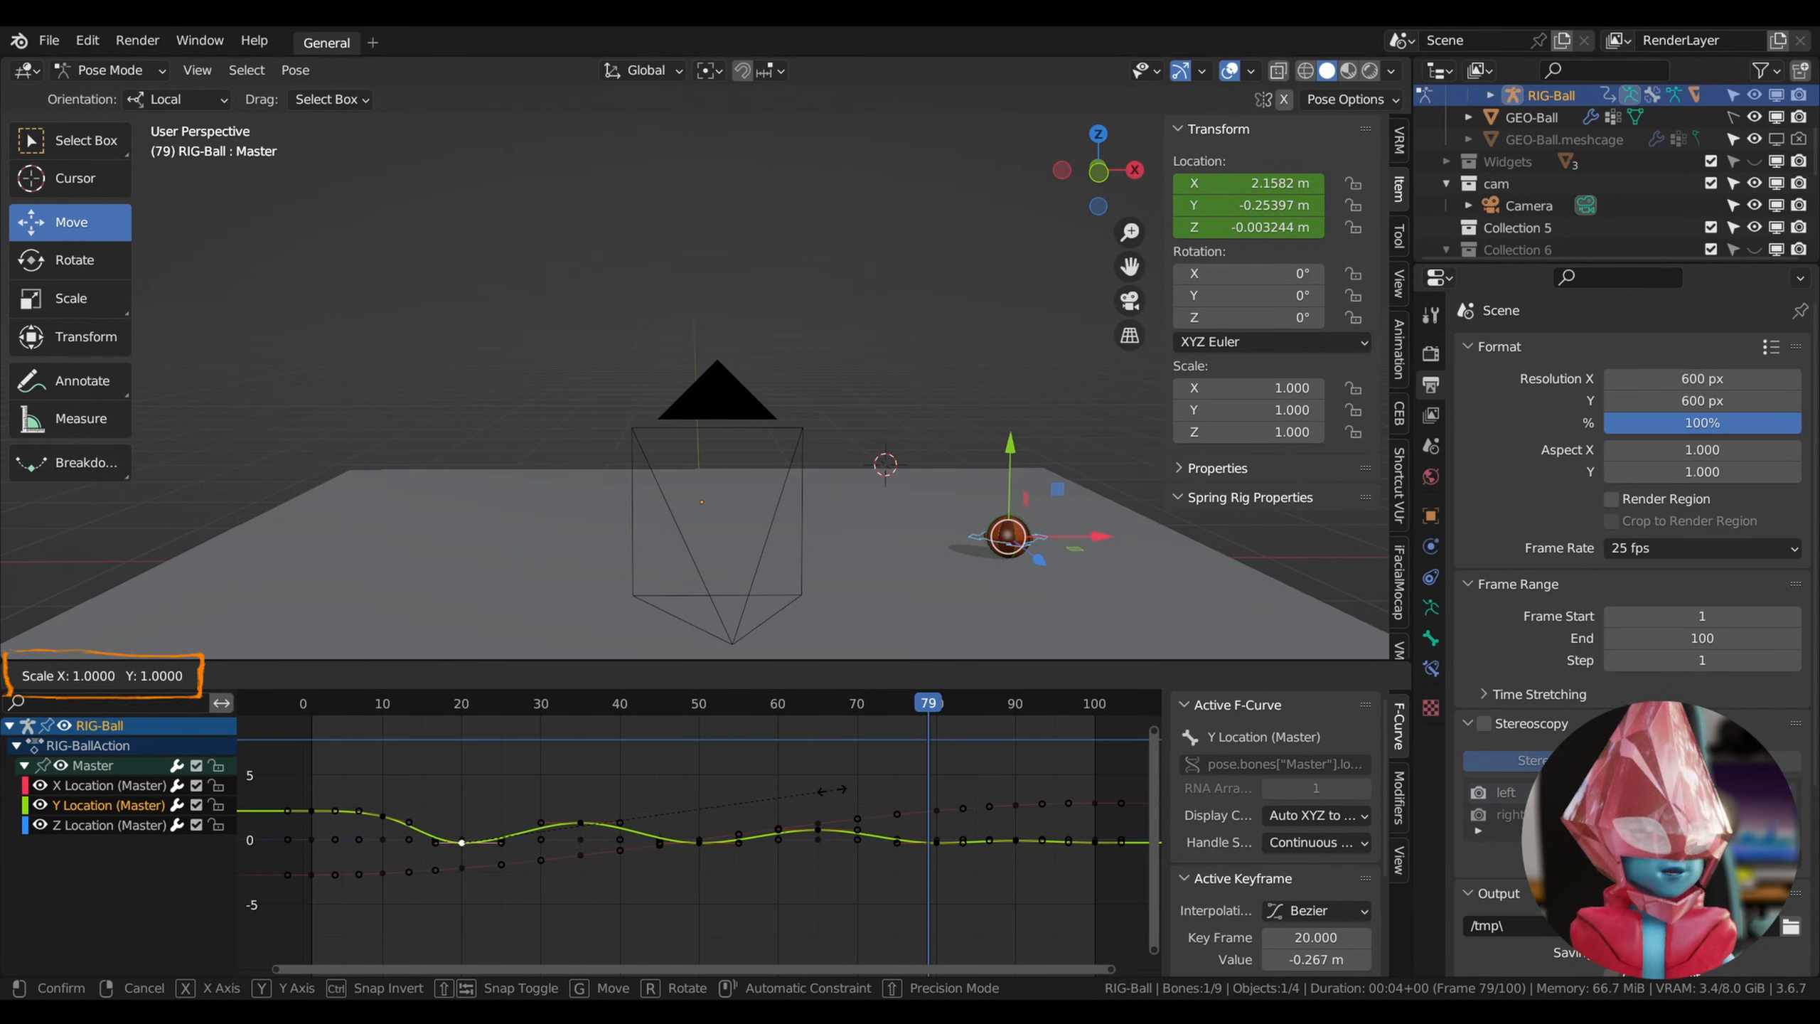
pyautogui.write('0')
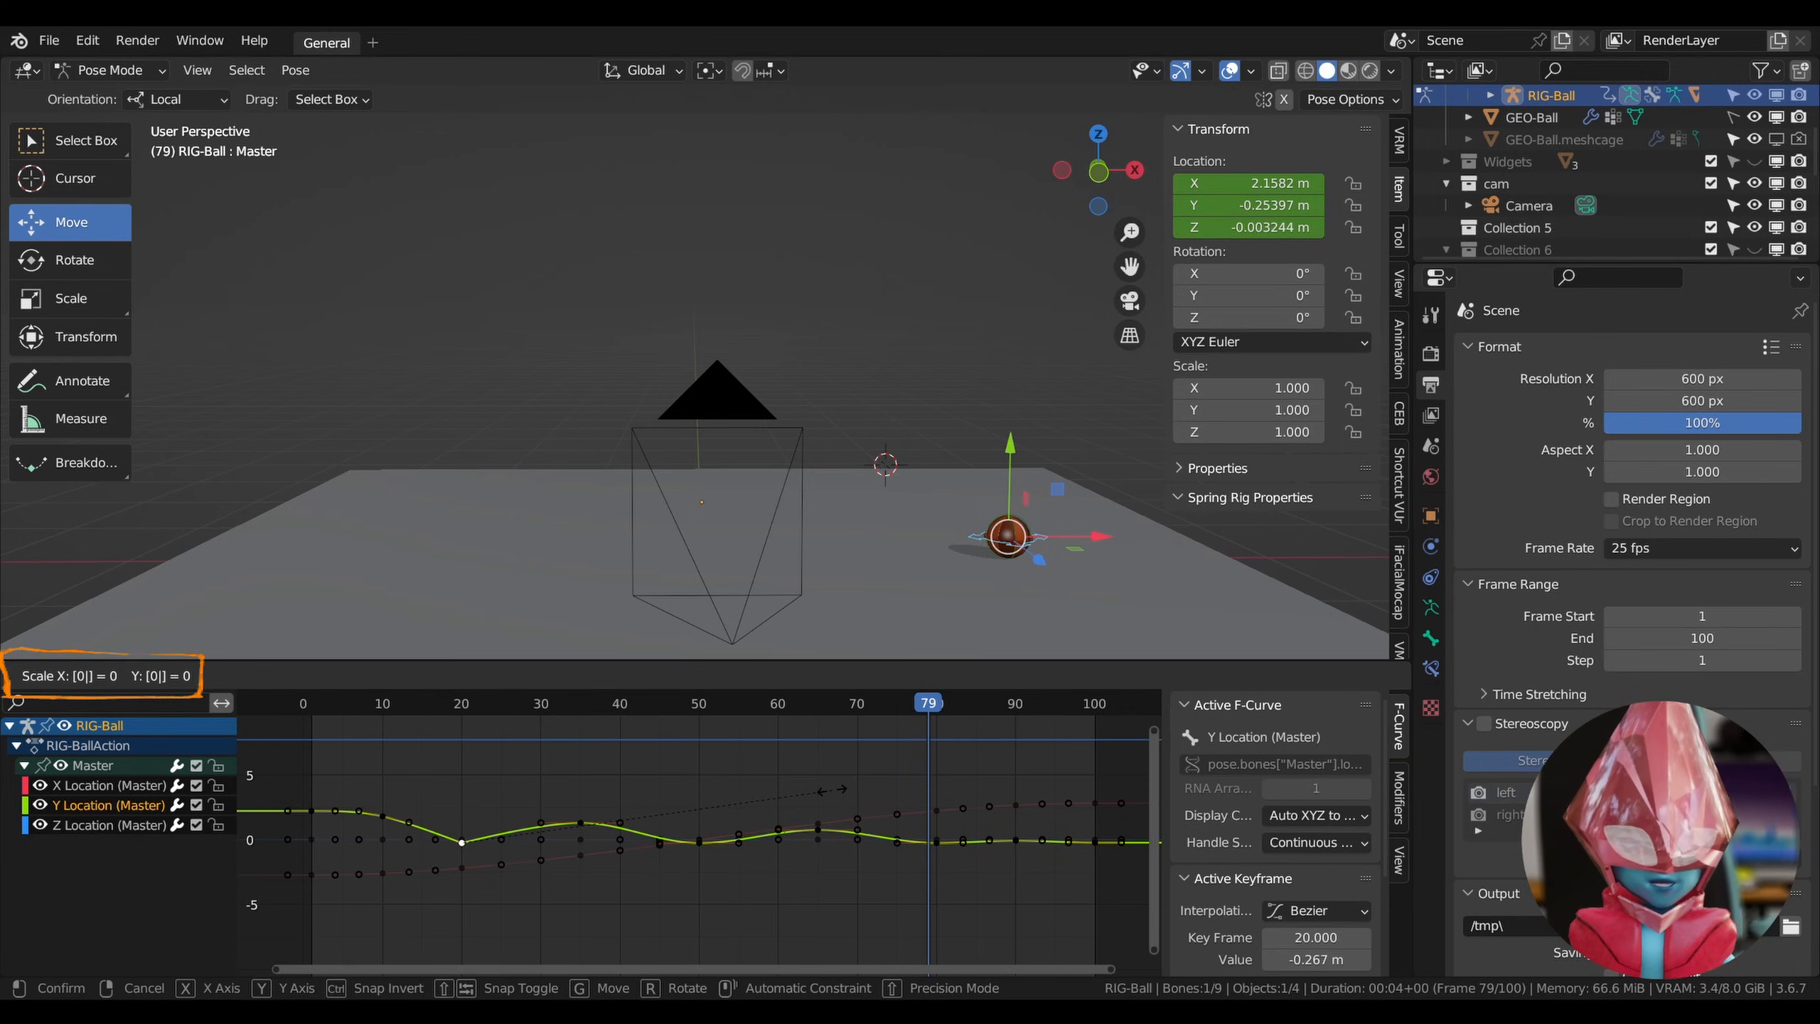
pyautogui.press('Return')
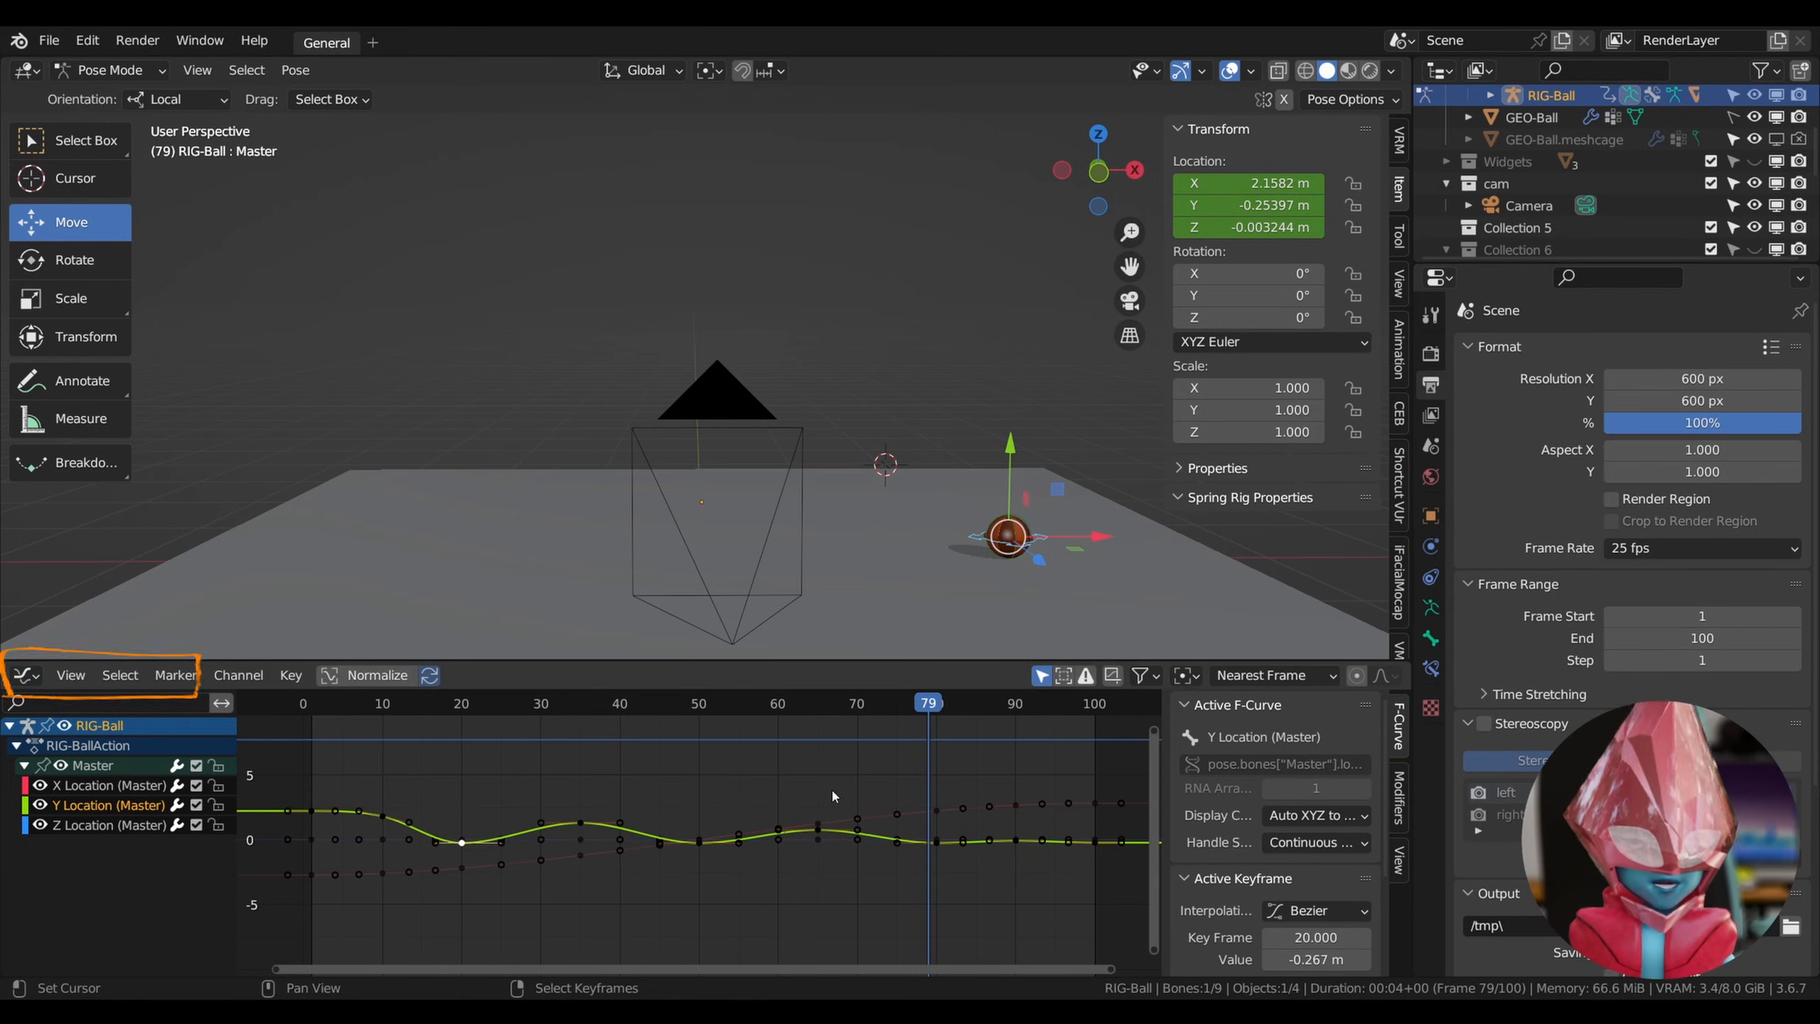
pyautogui.press('s')
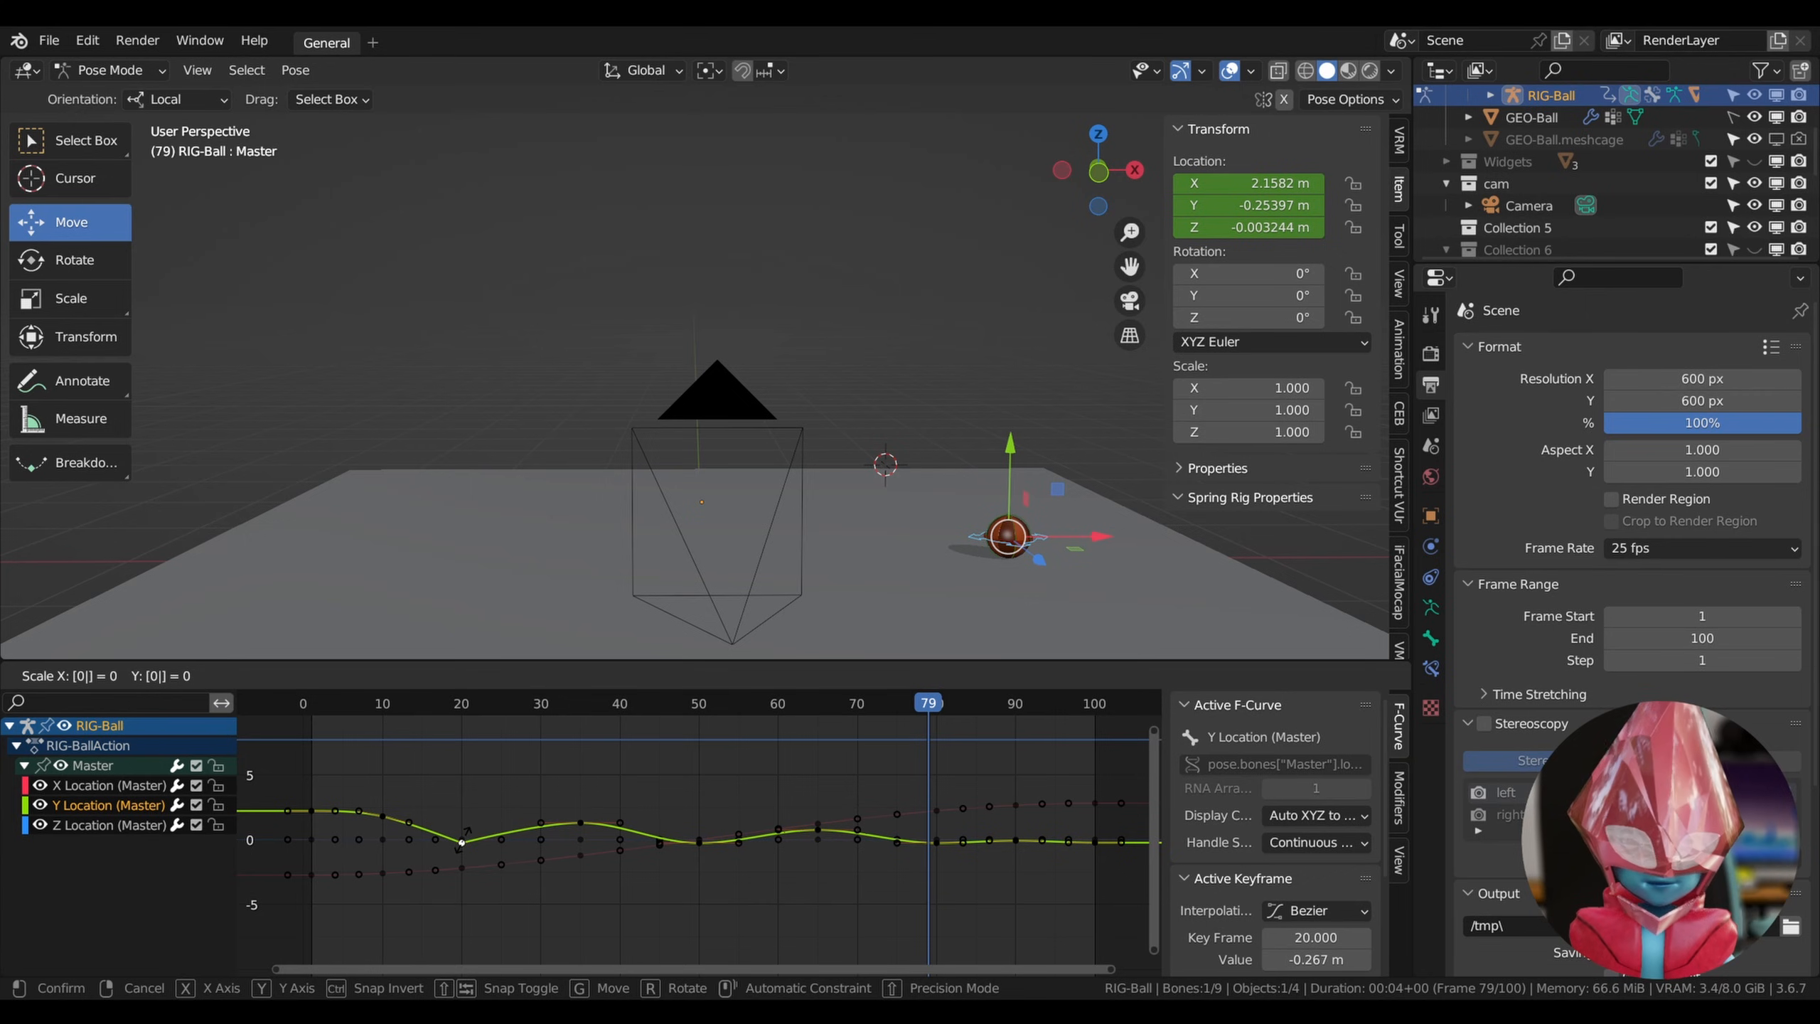
pyautogui.press('Return')
# Scrub the animation from frame 0 to frame 33 to review the ball's first bounce.
pyautogui.click(307, 708)
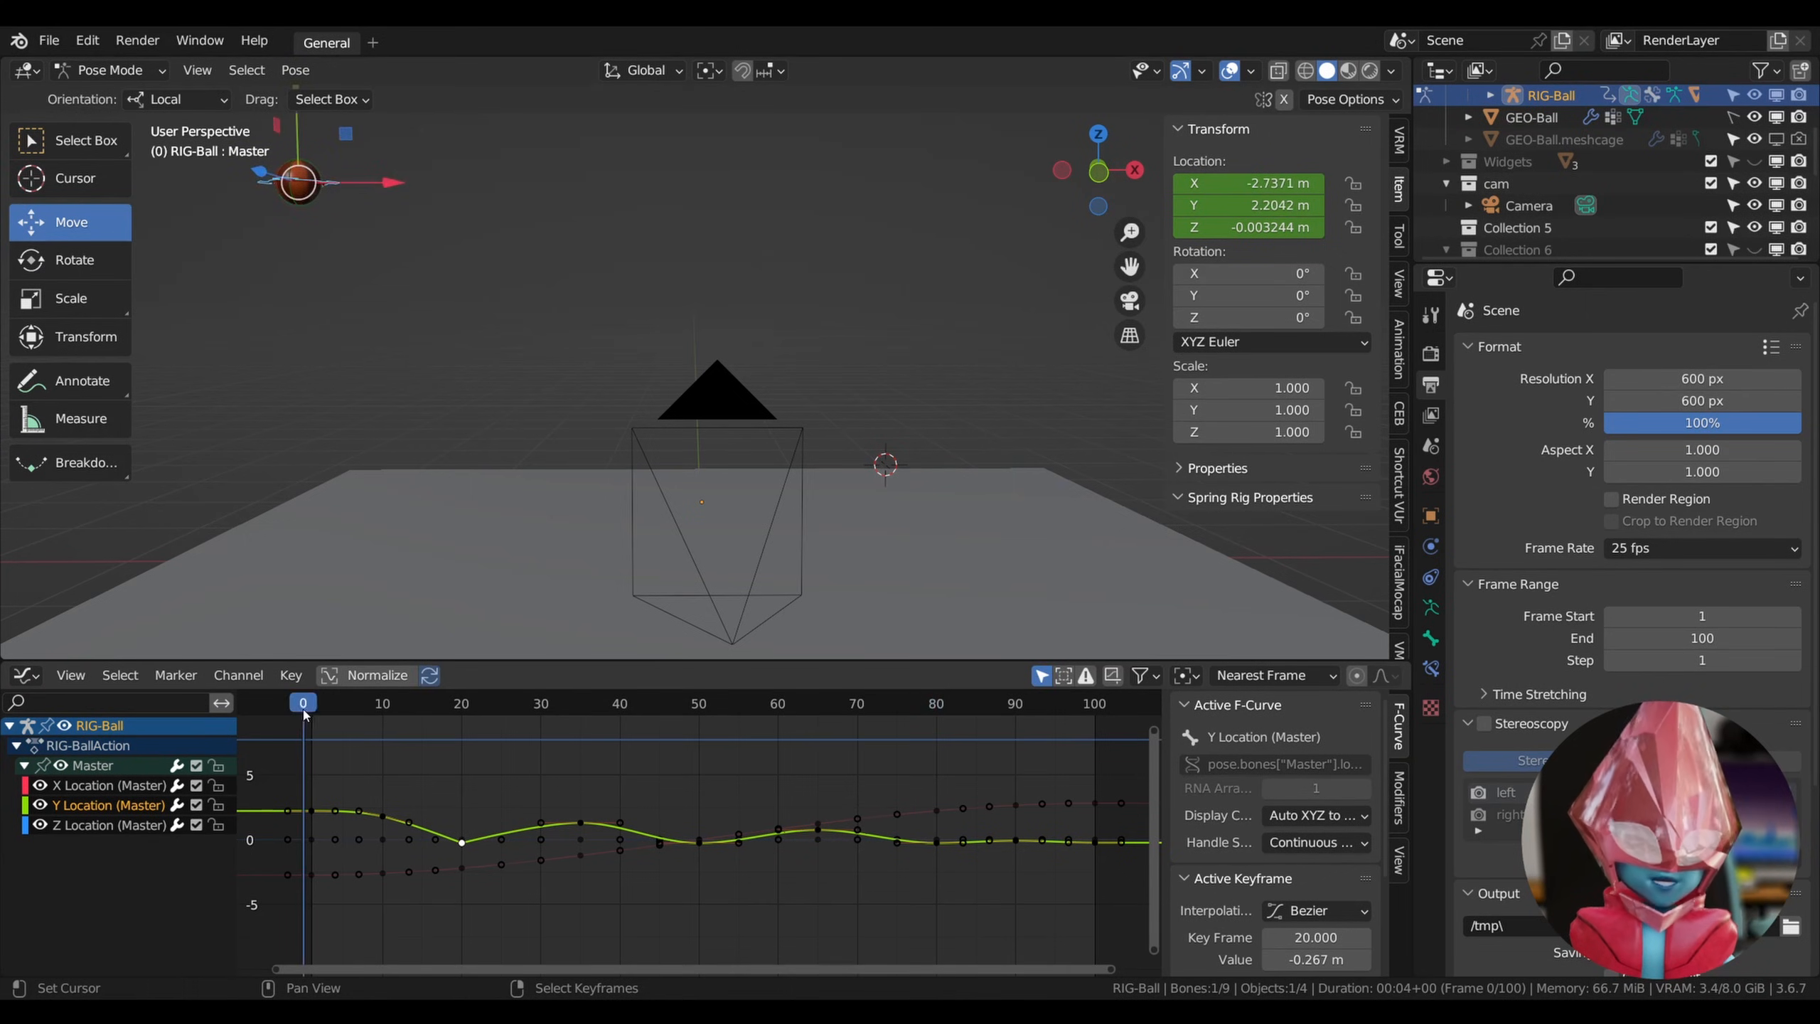
pyautogui.moveTo(307, 708); pyautogui.dragTo(533, 778)
pyautogui.moveTo(358, 702); pyautogui.dragTo(566, 721)
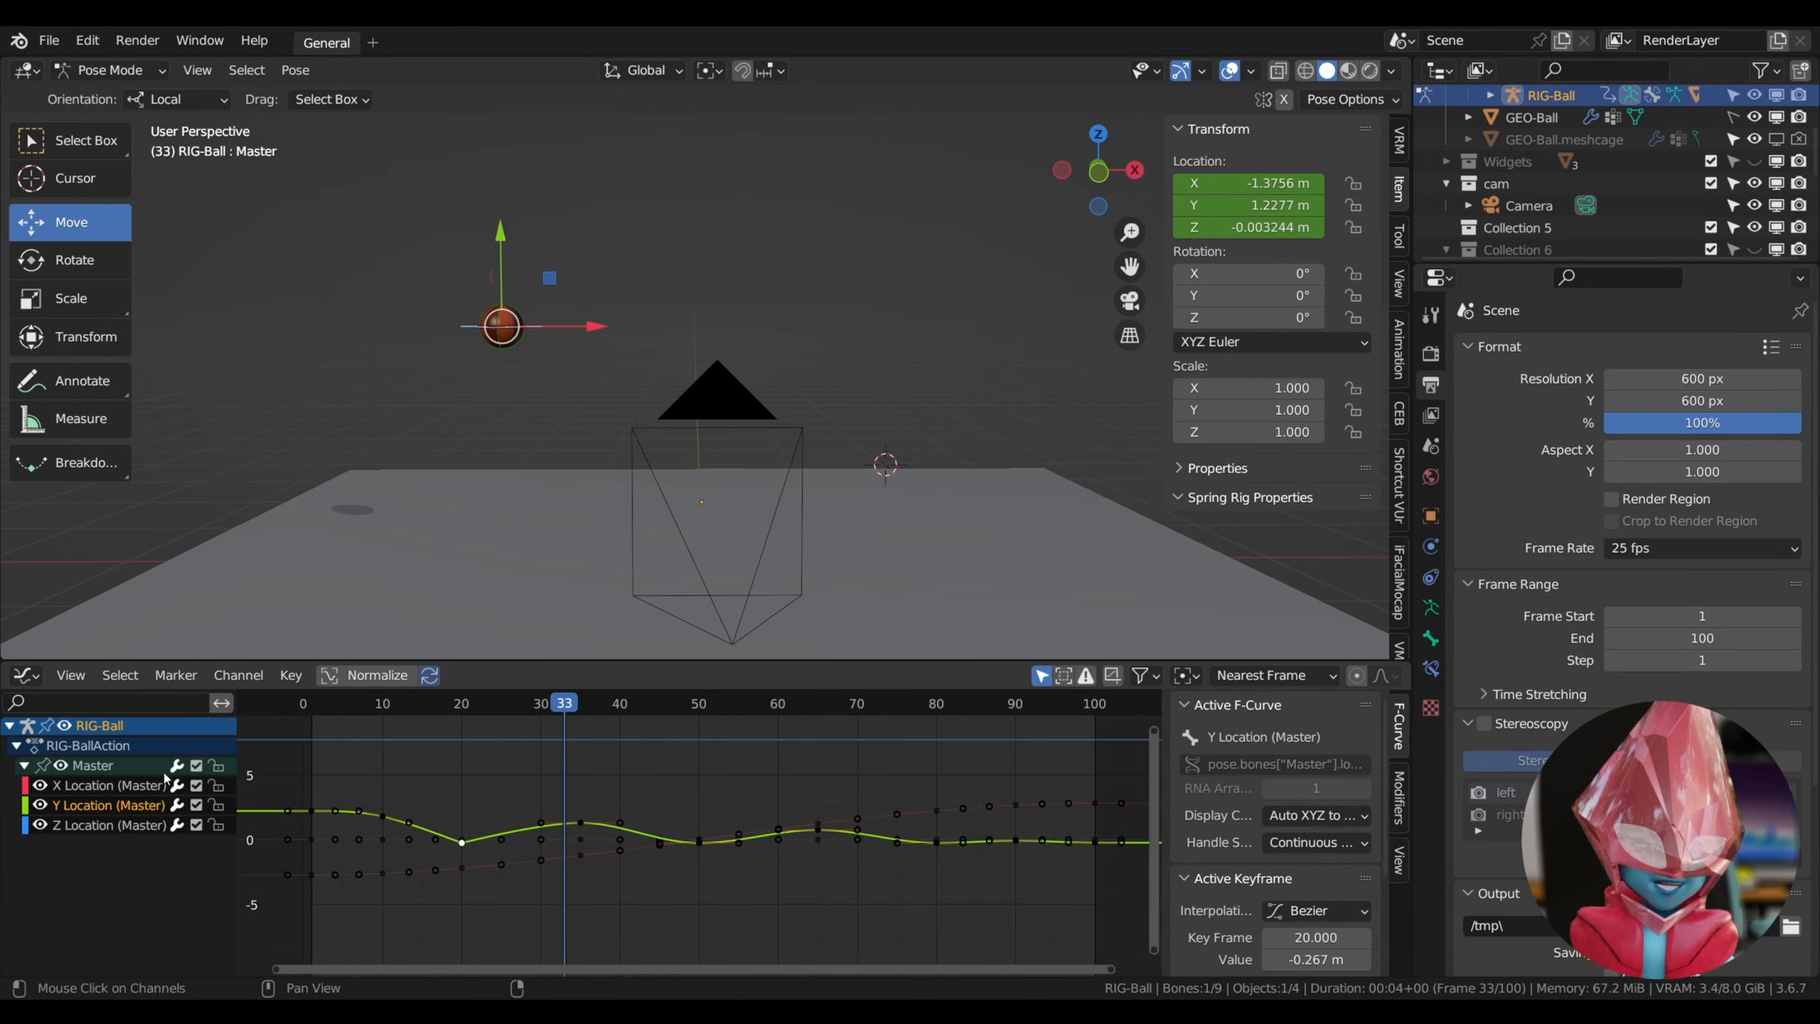
# Hide the Master bone's X Location and Z Location curves, keeping only the Y Location curve displayed.
pyautogui.click(40, 785)
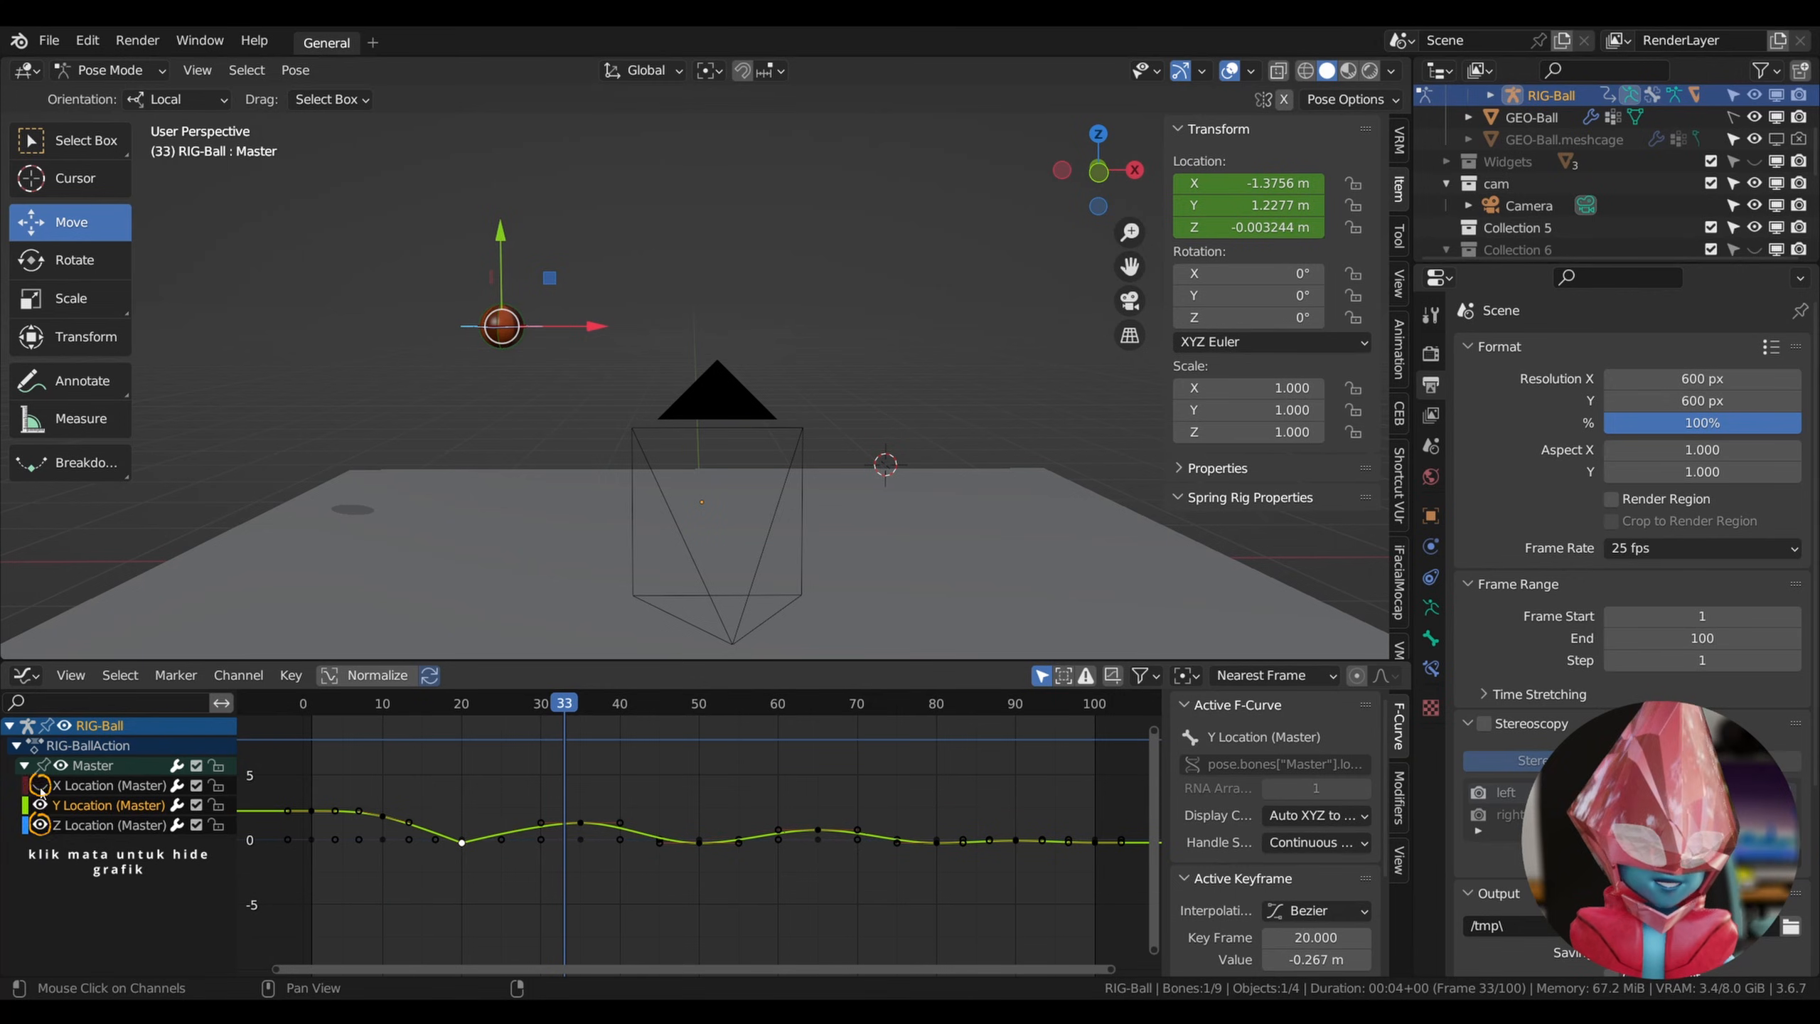
pyautogui.click(39, 825)
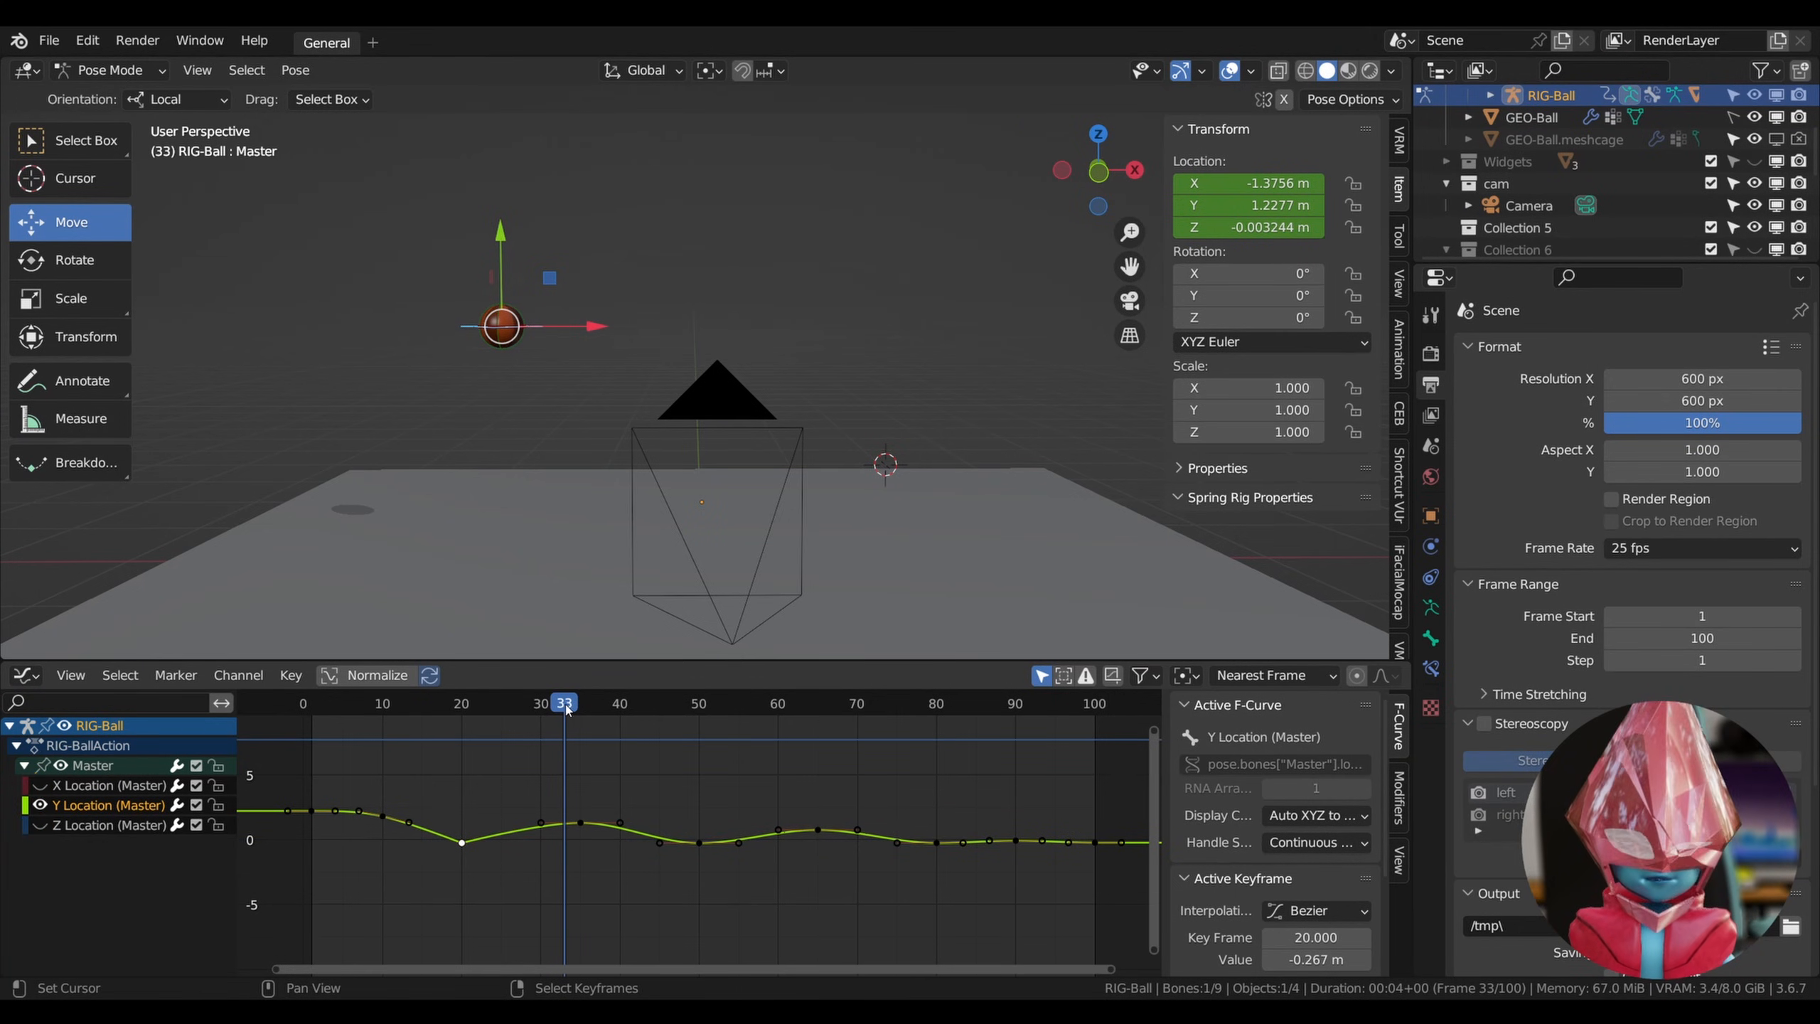
# Select the frame 50 keyframe on the Y Location curve and scale its handles to 0.
pyautogui.moveTo(566, 708); pyautogui.dragTo(588, 708)
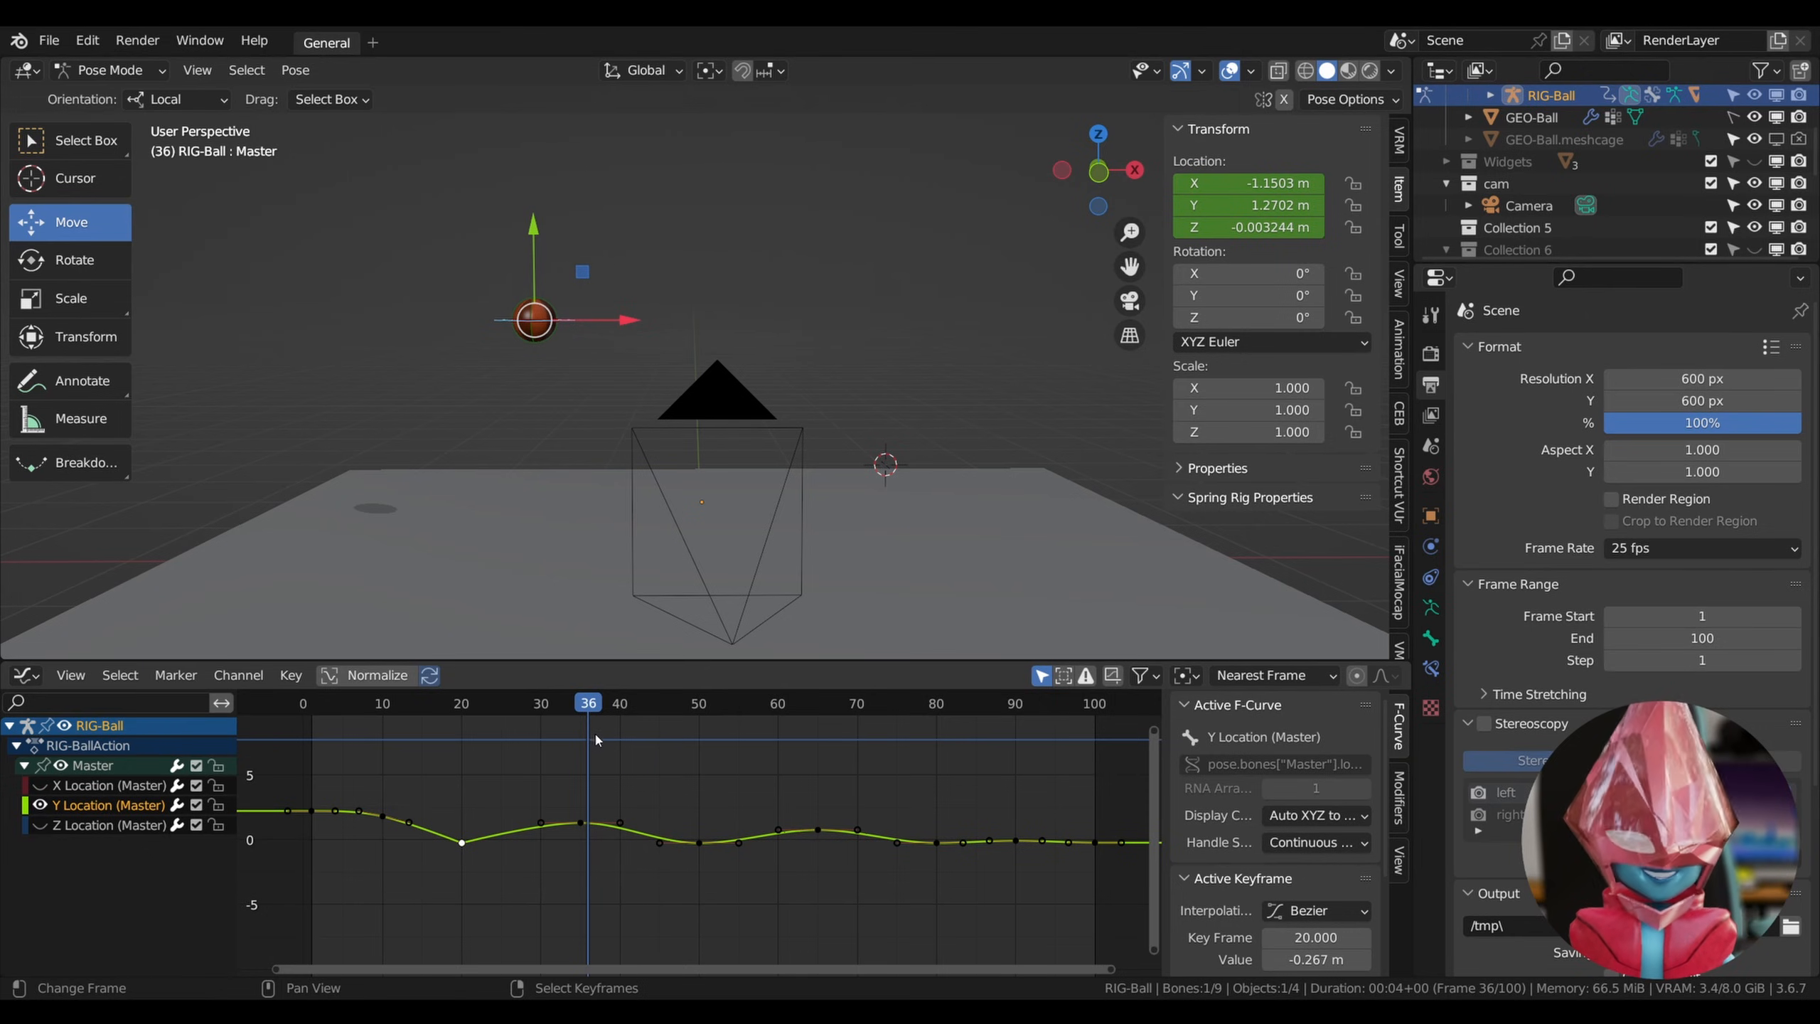
pyautogui.moveTo(600, 723); pyautogui.dragTo(690, 746)
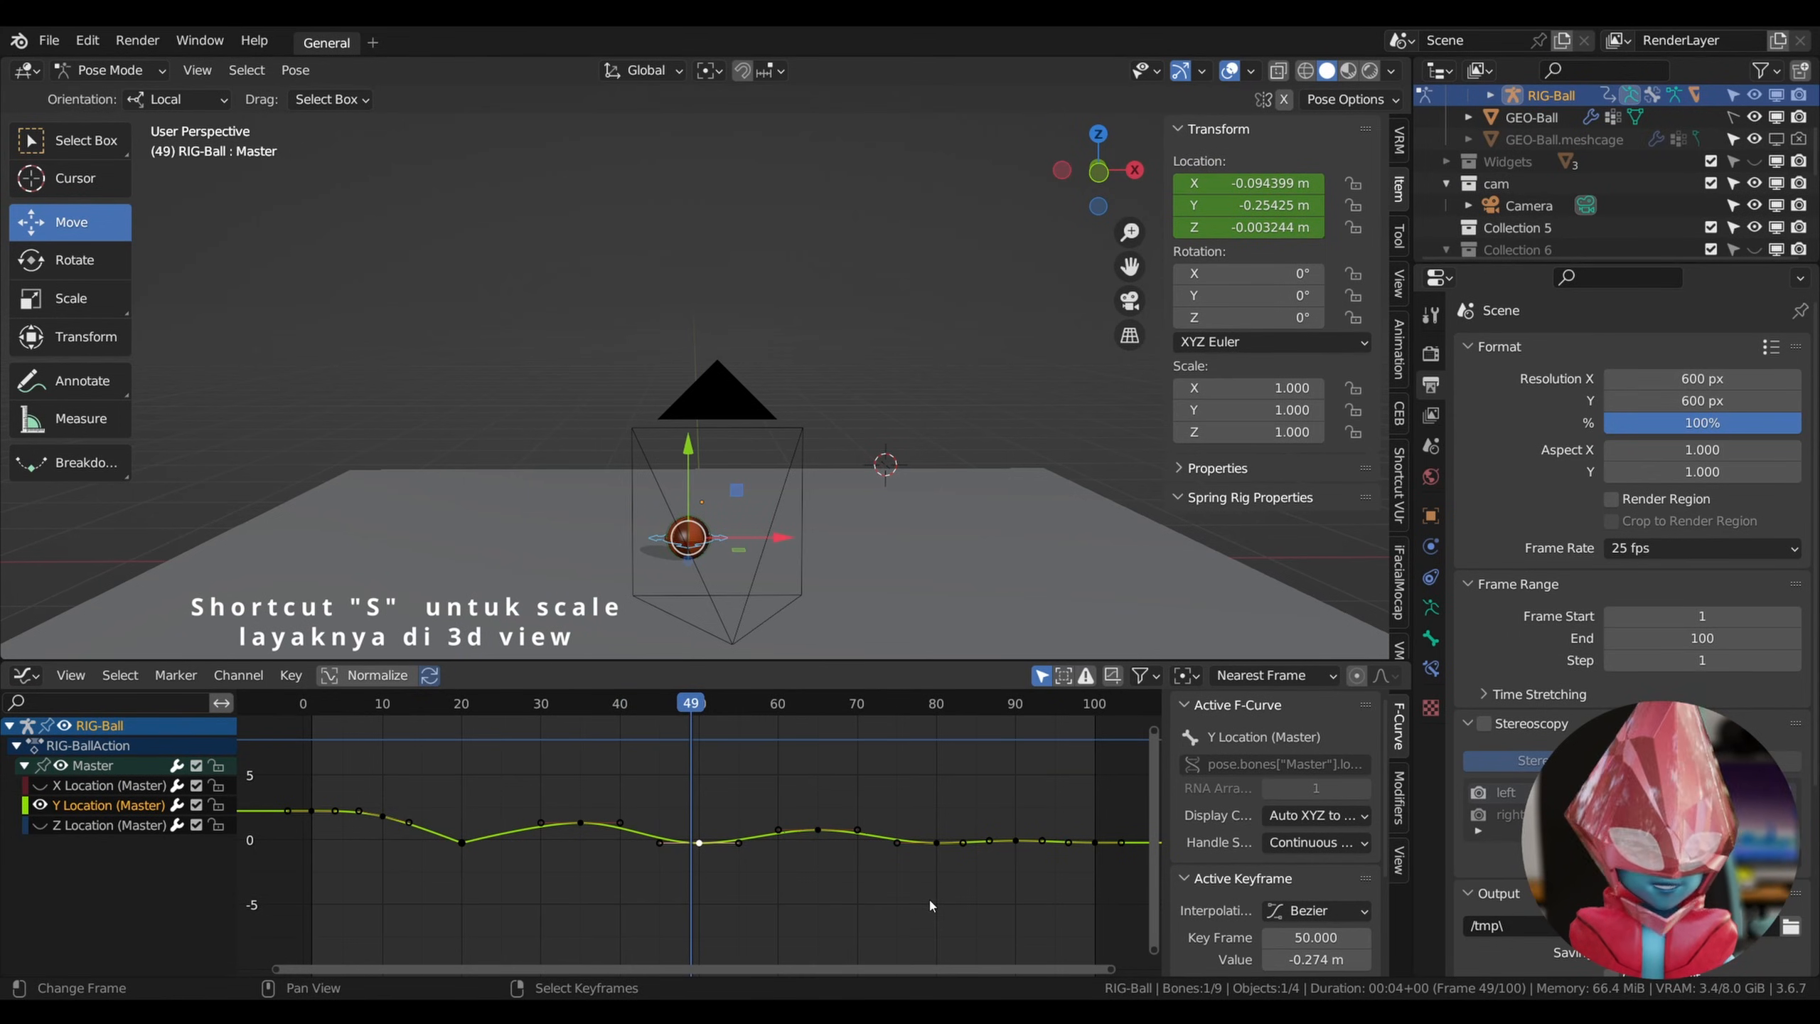
pyautogui.press('s')
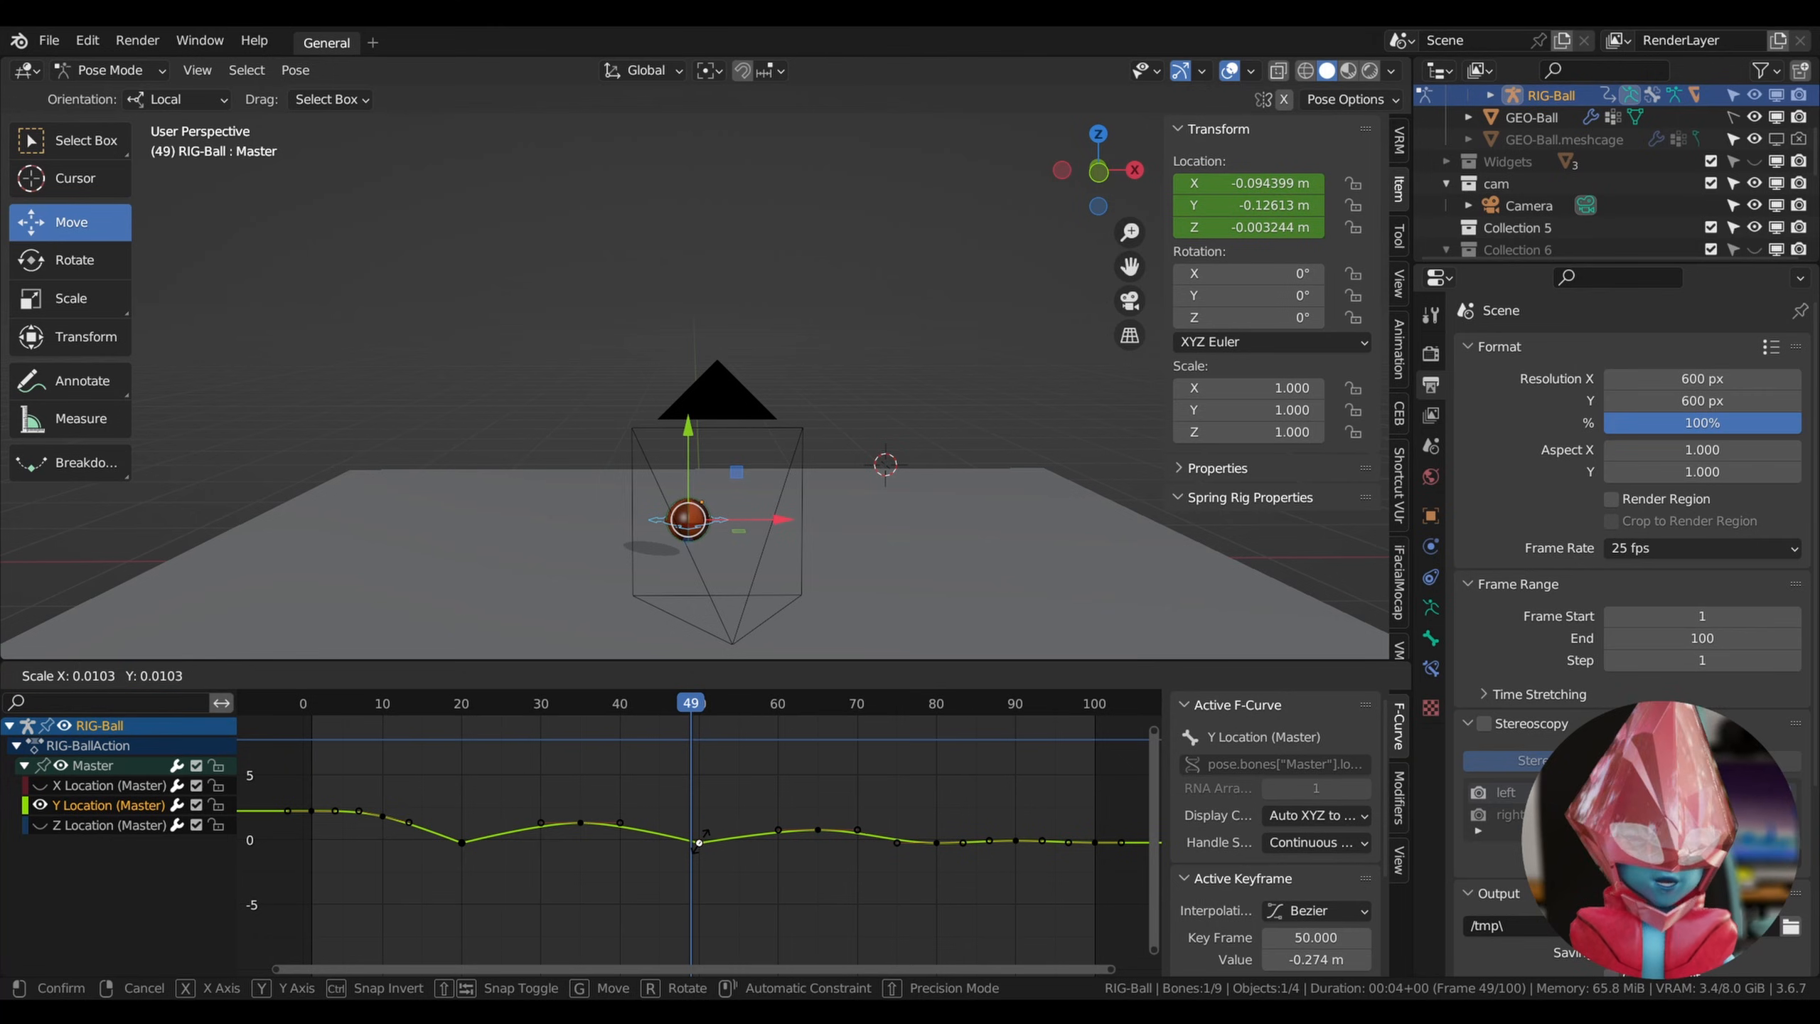
pyautogui.write('0')
pyautogui.press('Return')
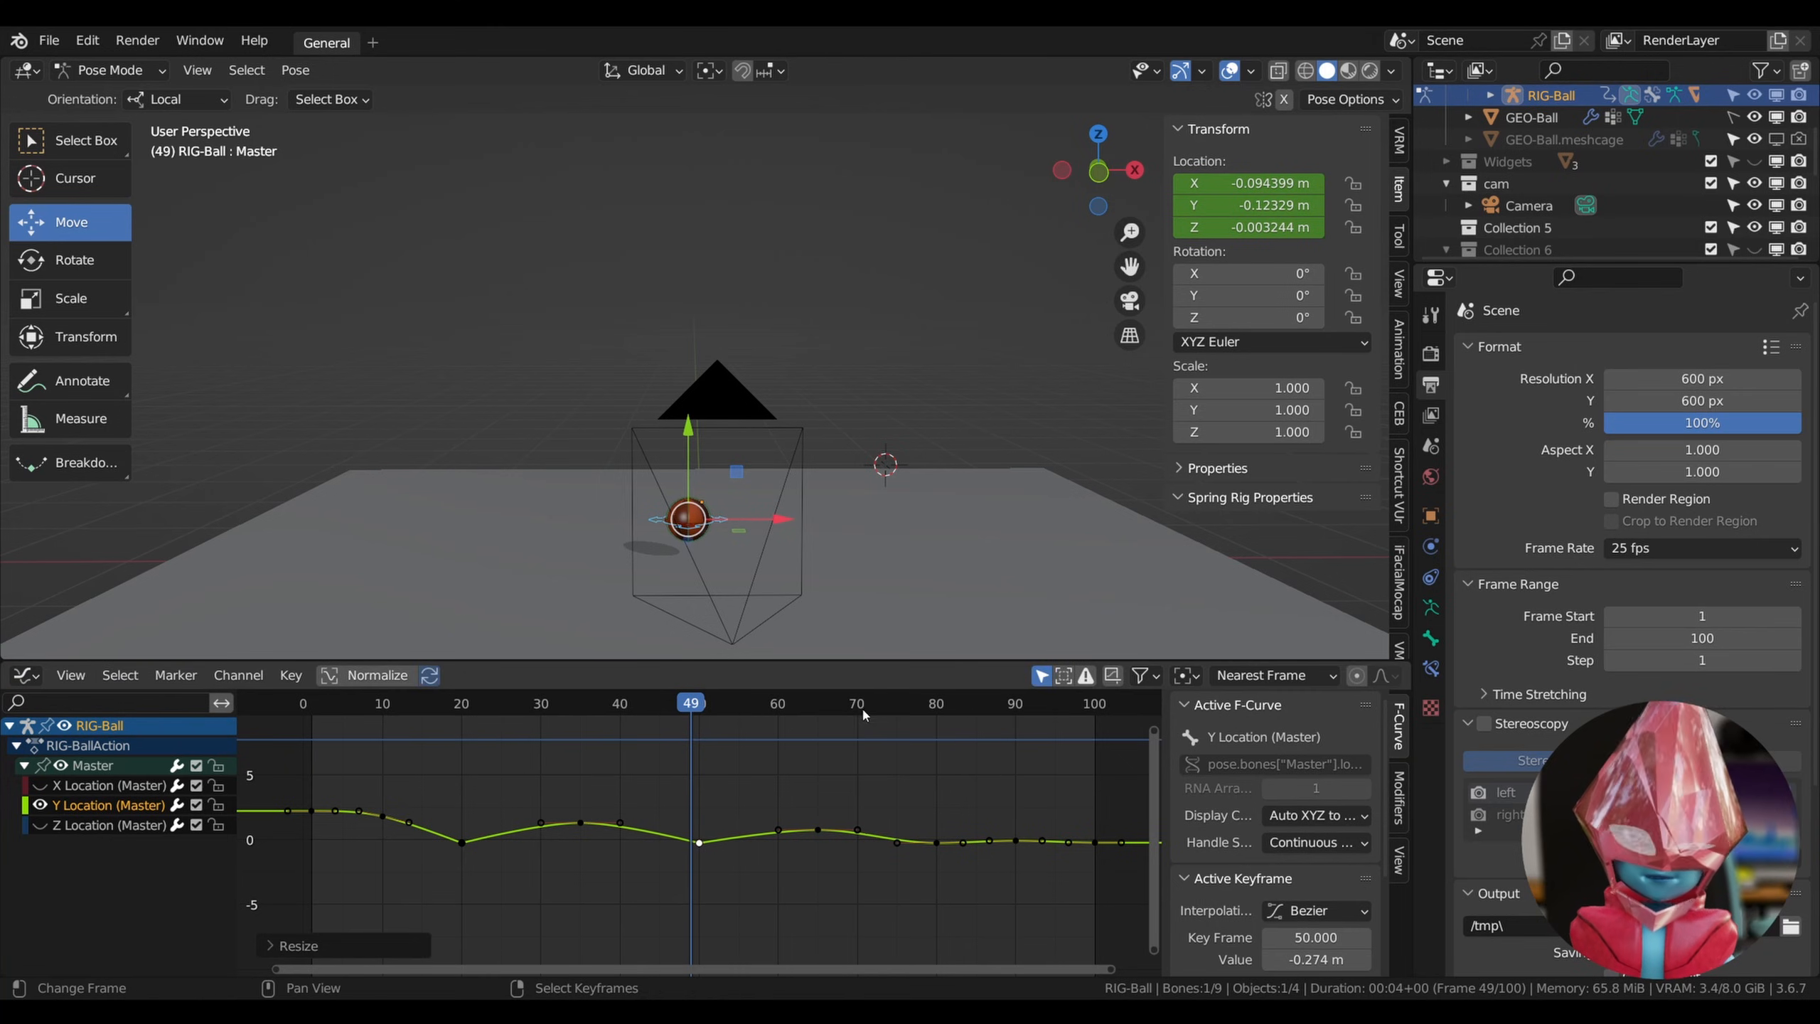
# Go to frame 80, select the Y Location keyframe there and scale its handles to 0.
pyautogui.moveTo(384, 708); pyautogui.dragTo(936, 704)
pyautogui.click(950, 873)
pyautogui.rightClick(936, 844)
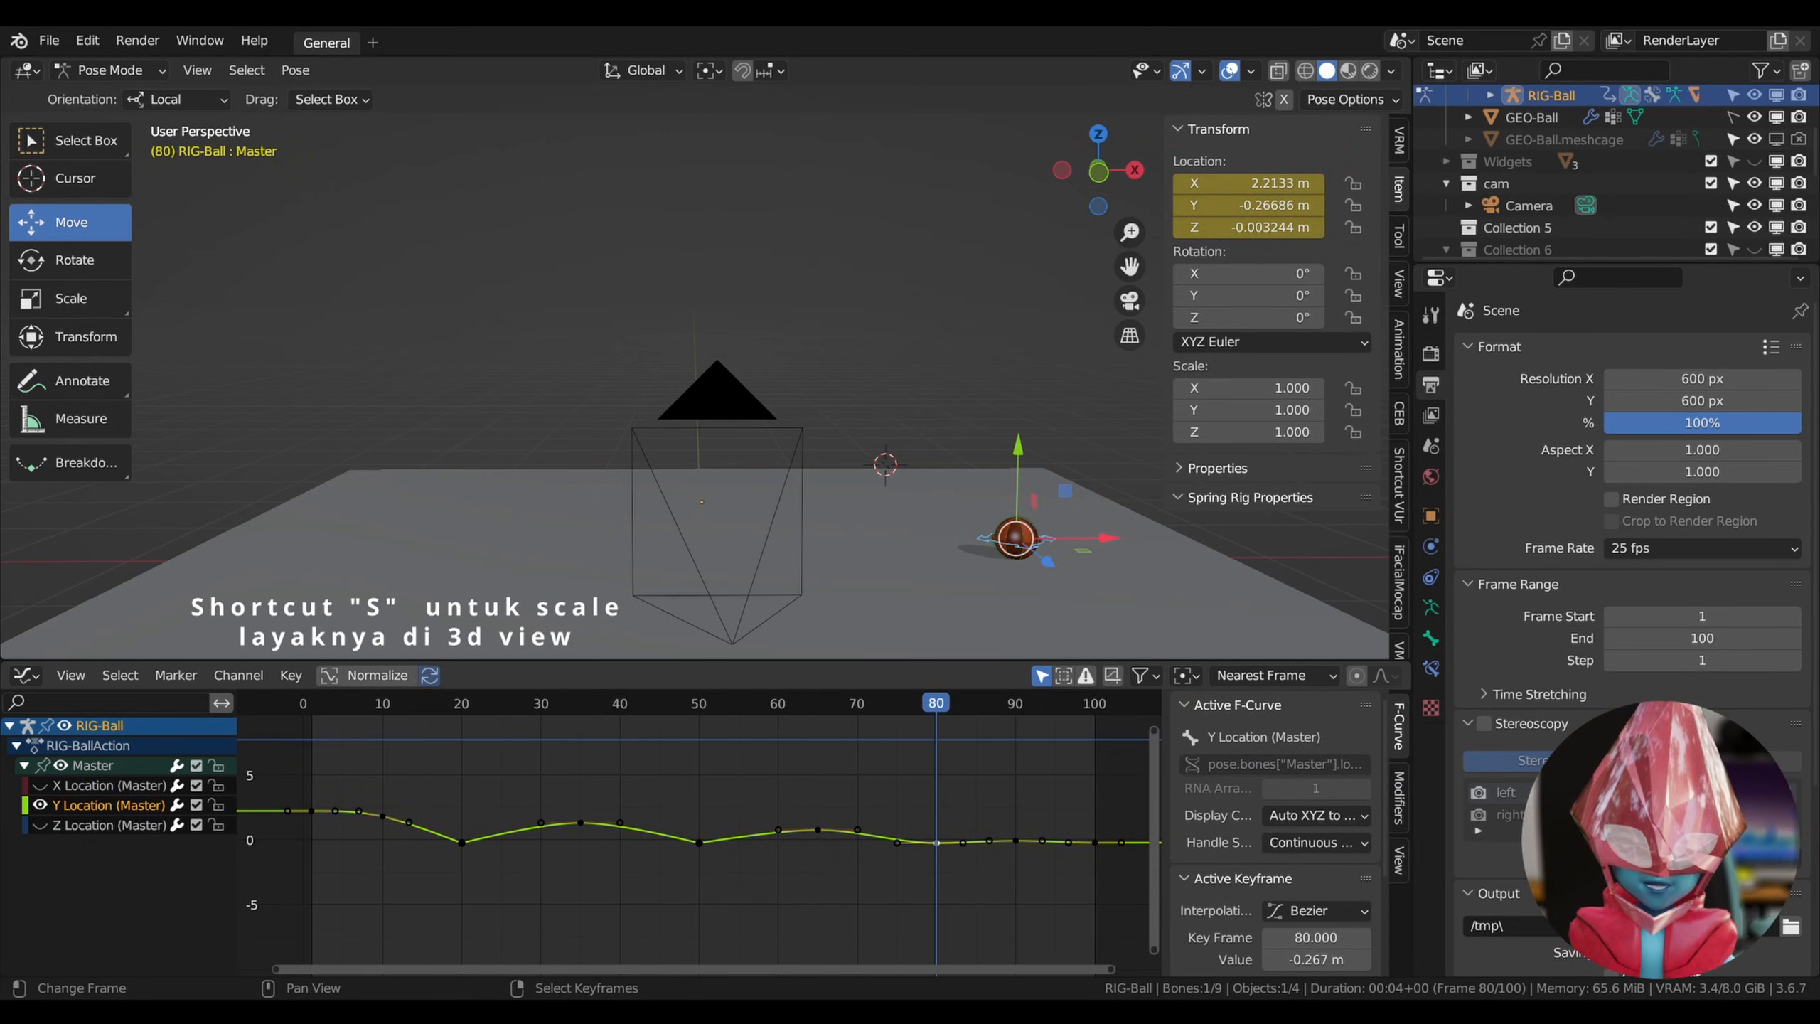
pyautogui.press('s')
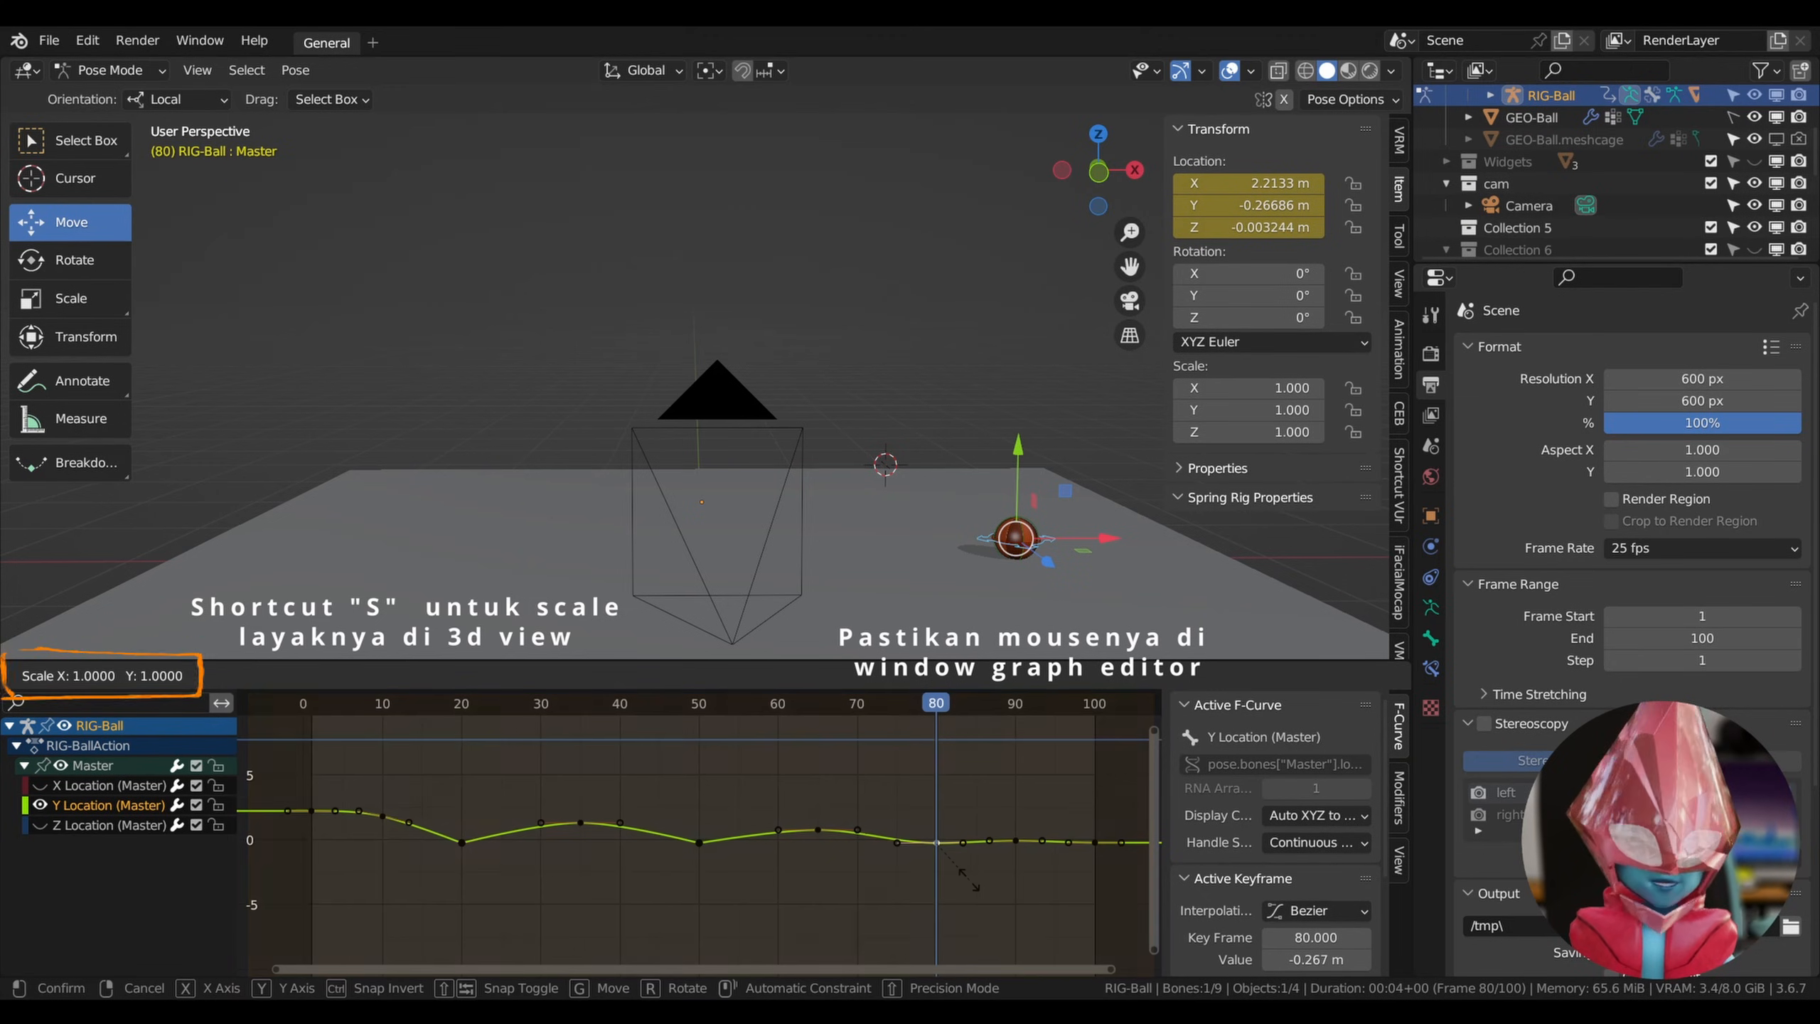
pyautogui.write('0')
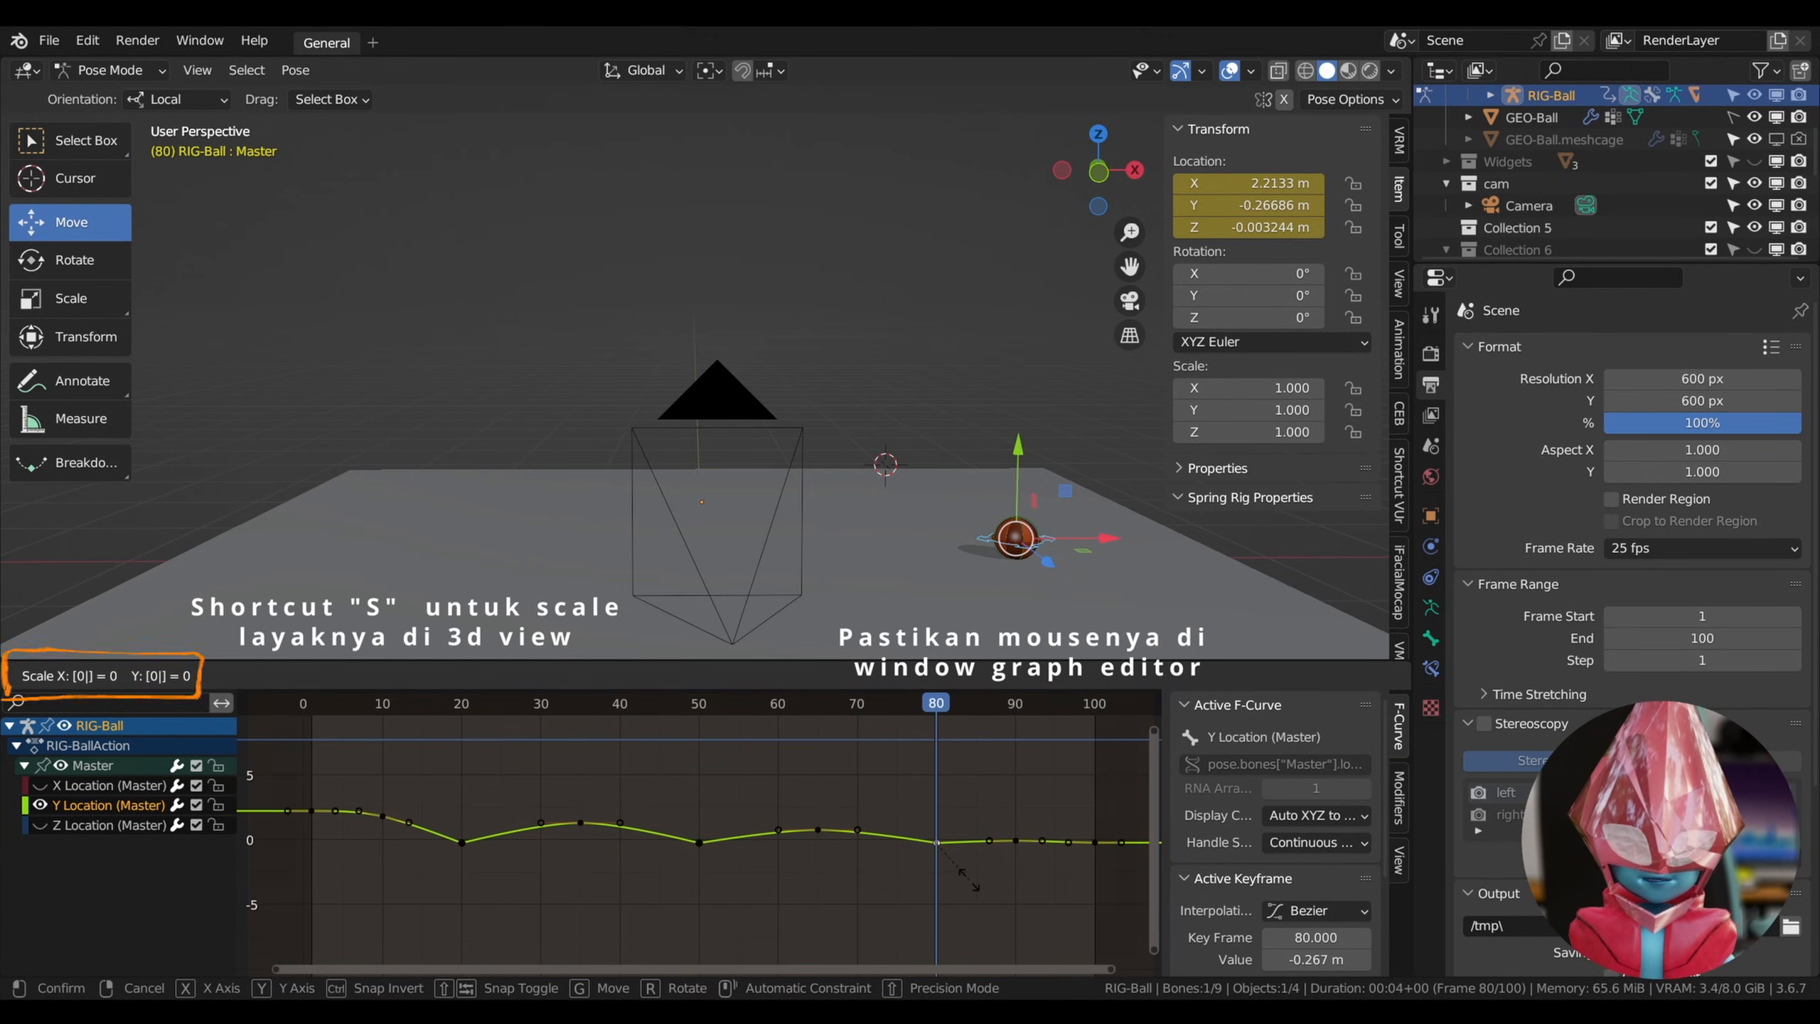
pyautogui.press('Return')
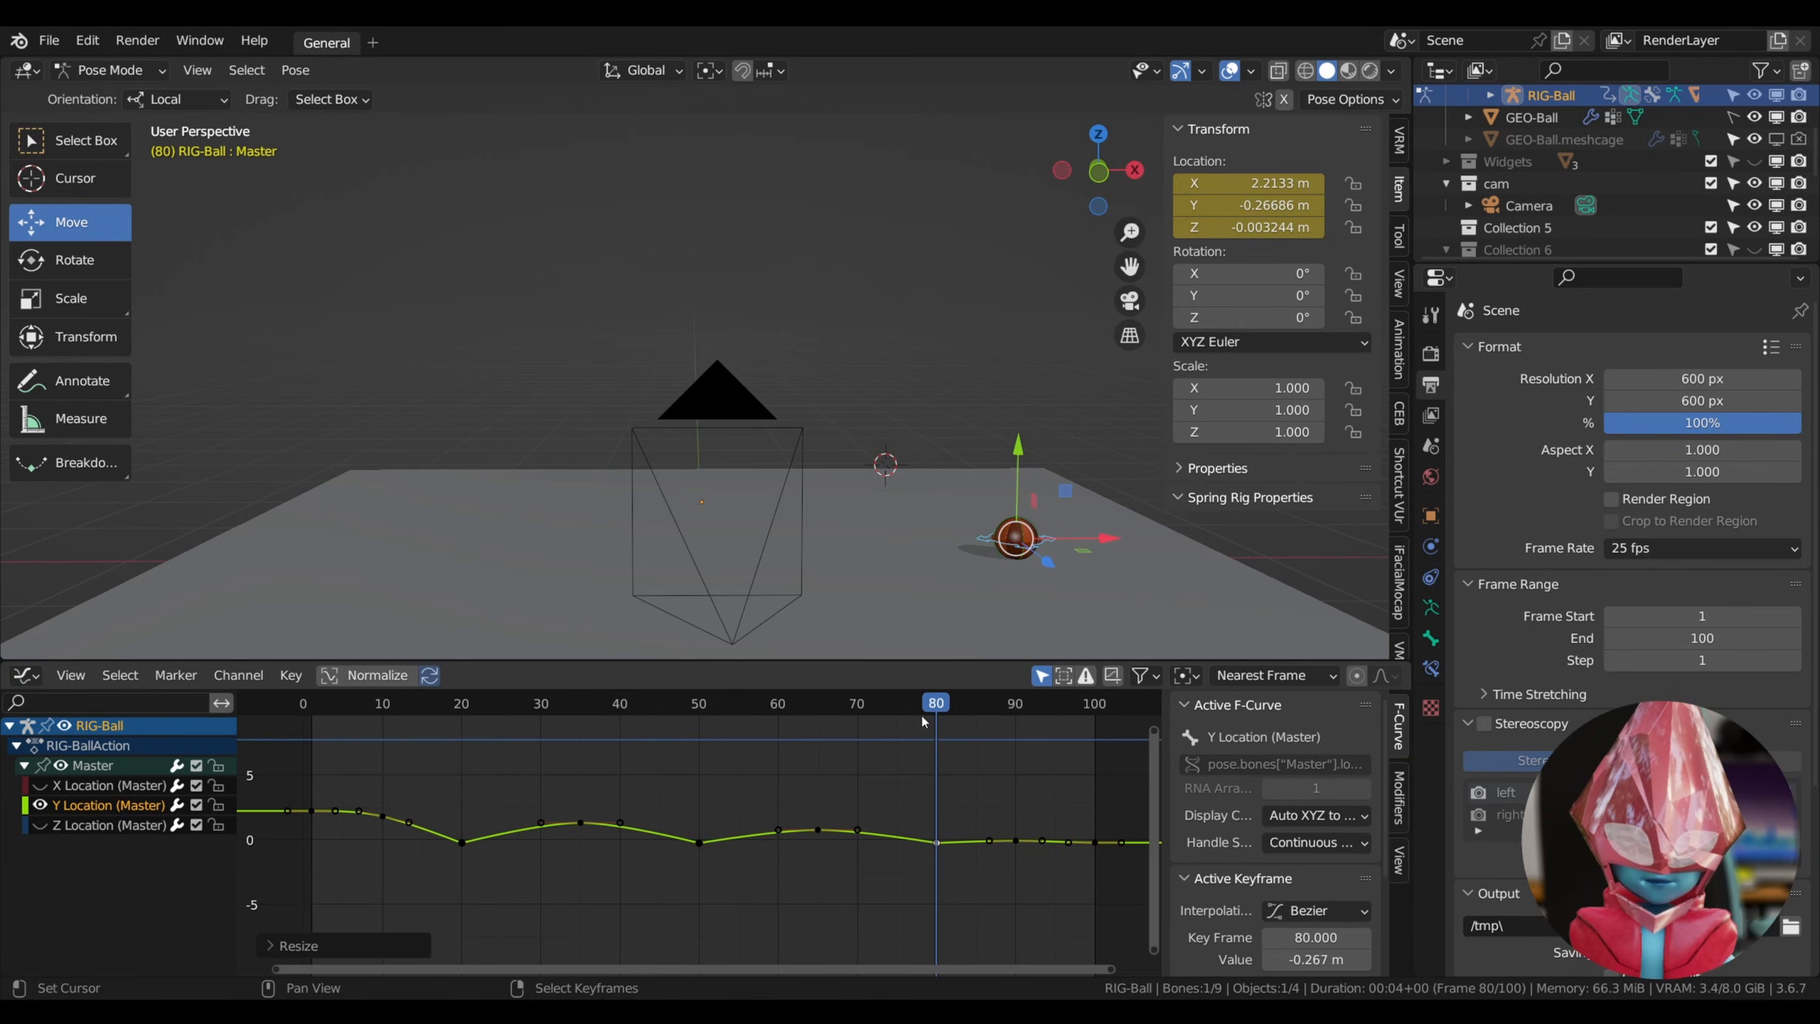
# Go to frame 100, select the Y Location keyframe there and scale its handles down until they collapse onto the keyframe.
pyautogui.moveTo(935, 715); pyautogui.dragTo(1092, 706)
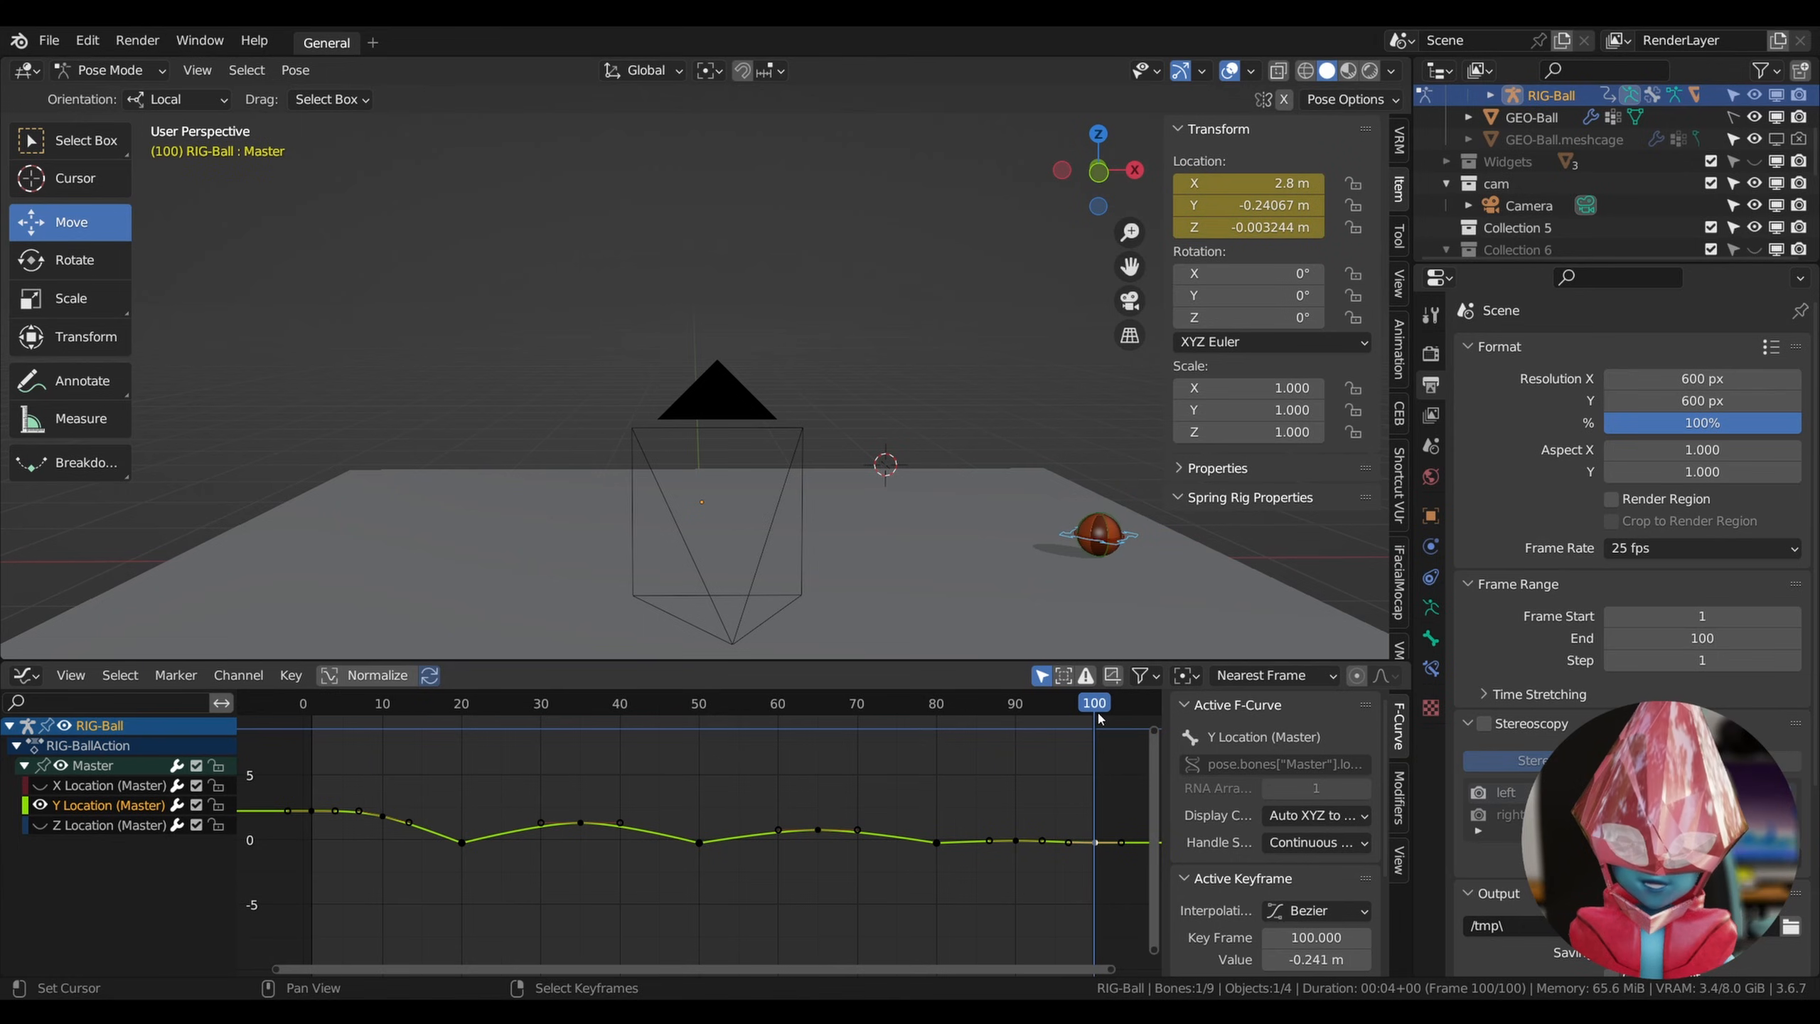
pyautogui.press('s')
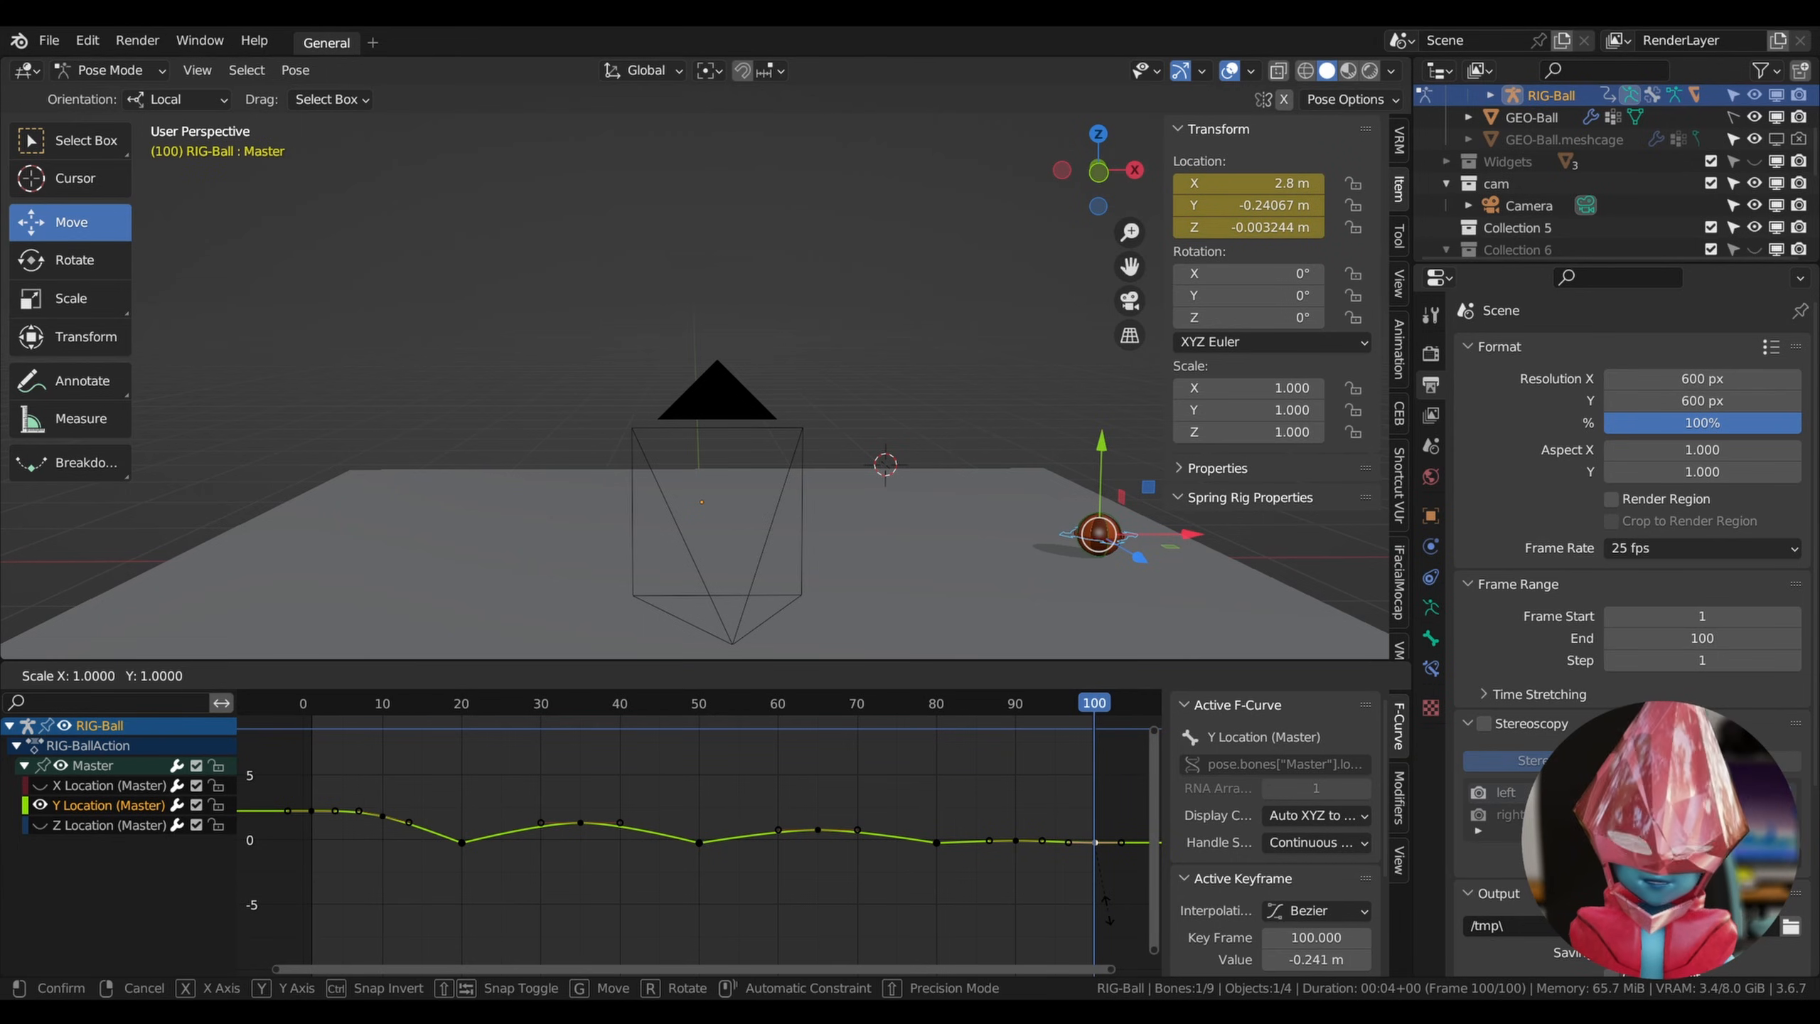
pyautogui.click(1109, 919)
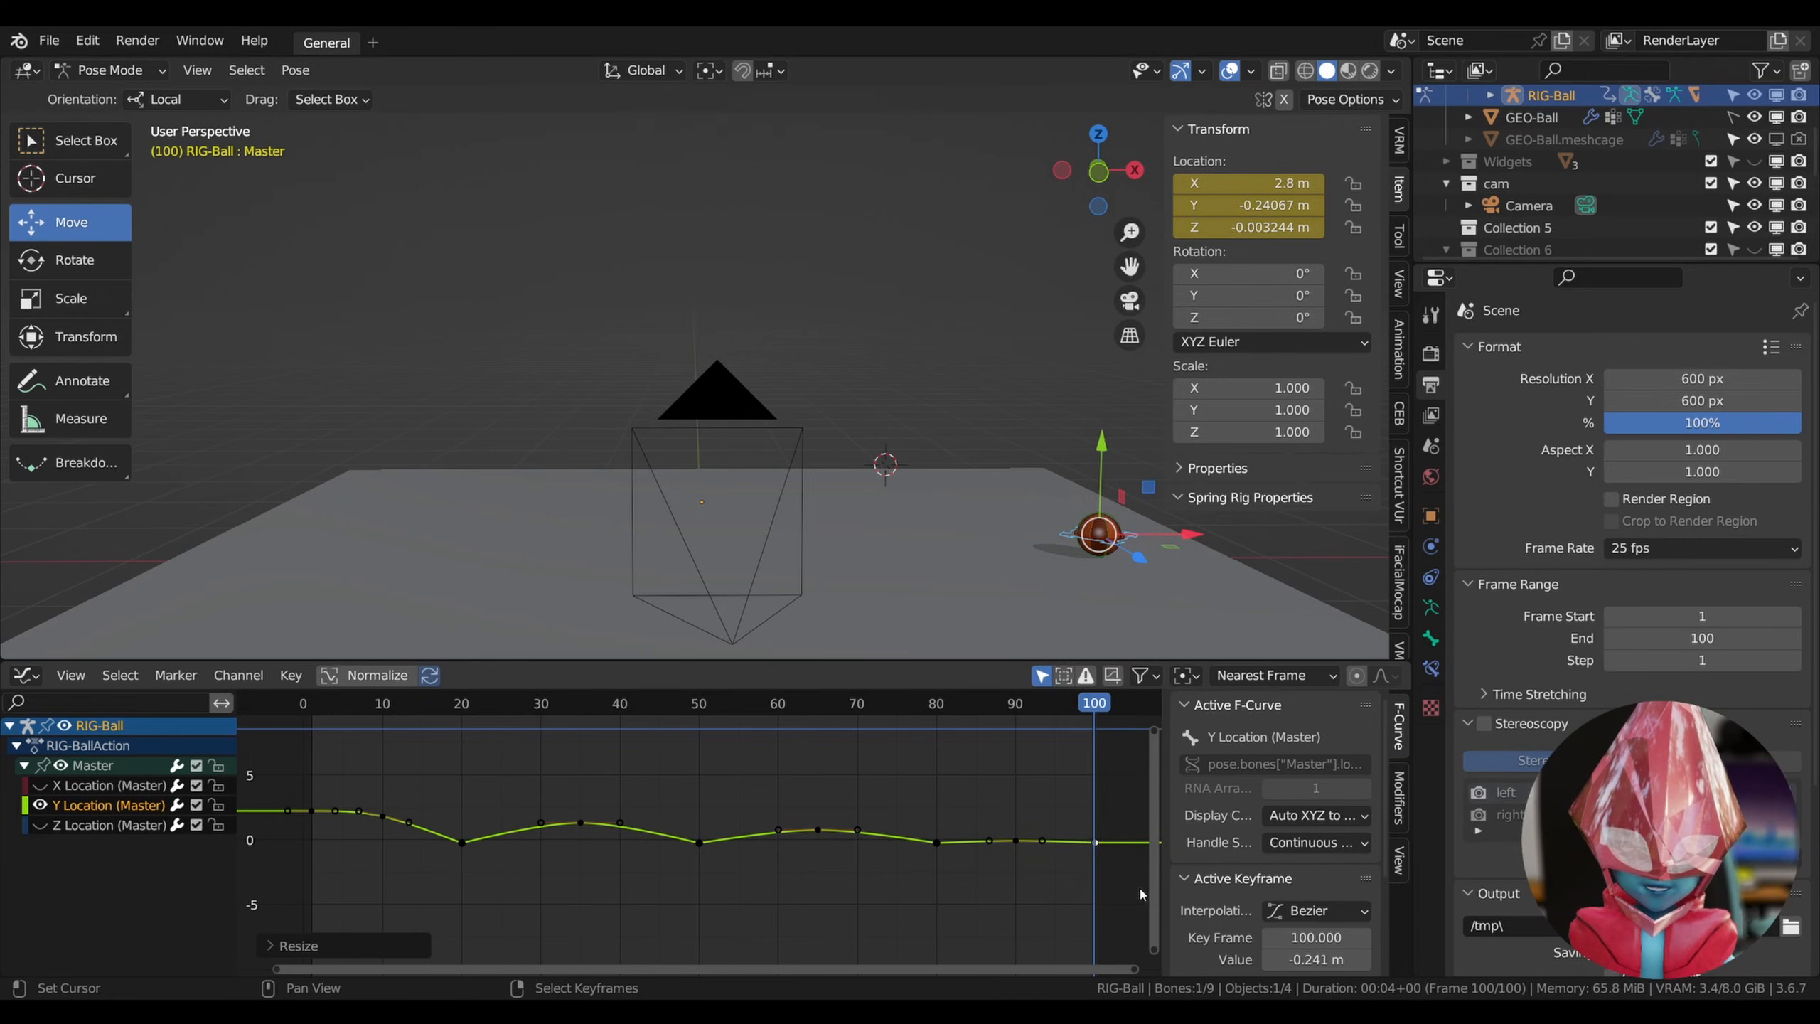
# Play the animation from frame 1, then switch the Graph Editor to the Timeline and play it again to review the bounces.
pyautogui.click(312, 716)
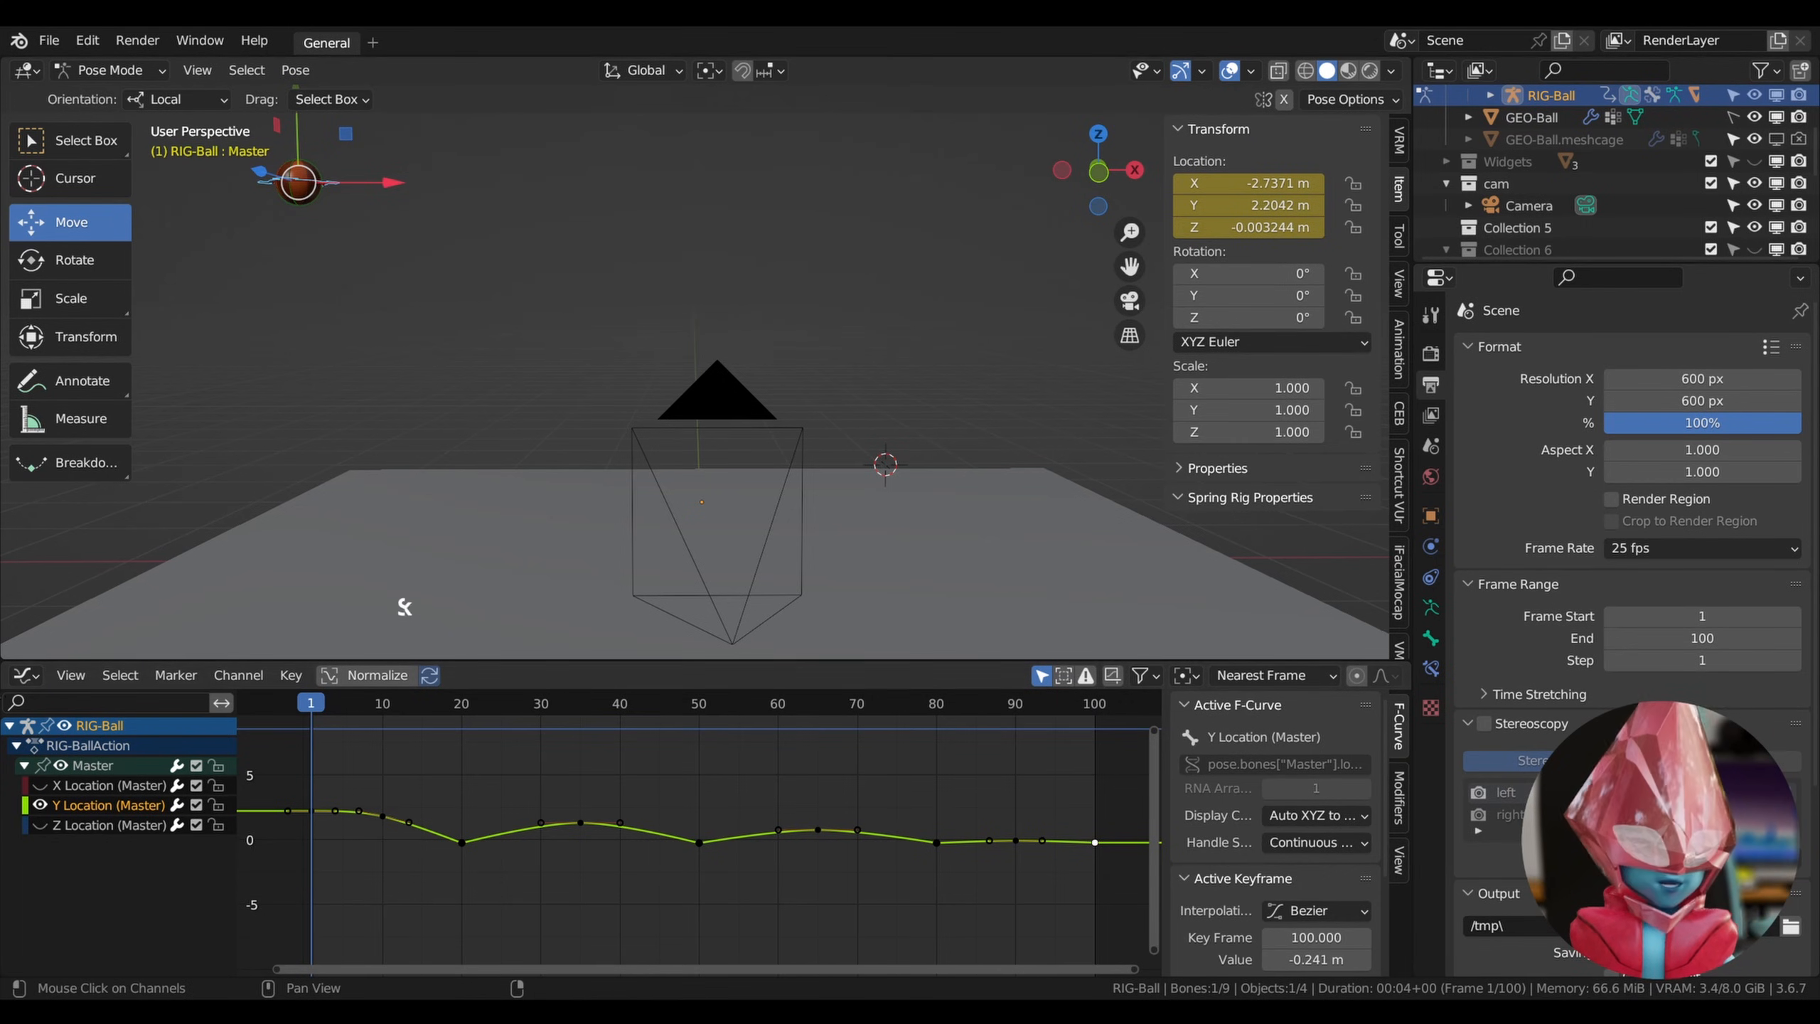
pyautogui.press('space')
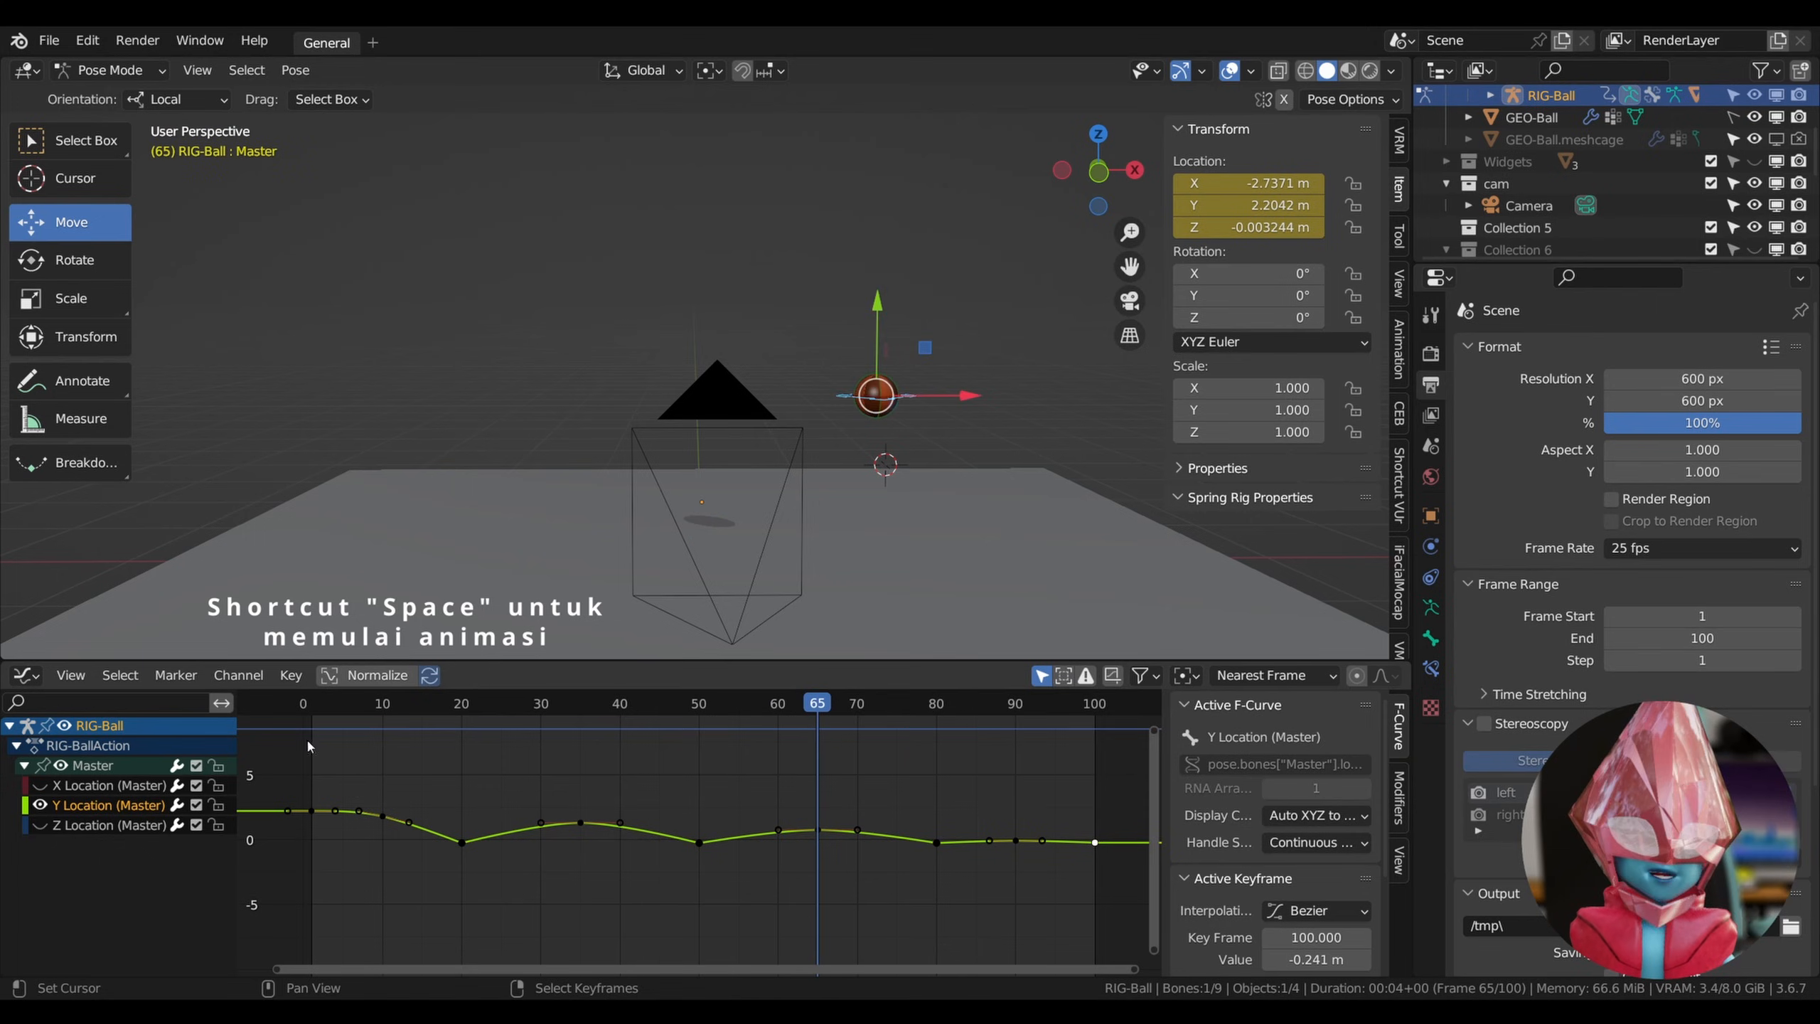
pyautogui.press('Escape')
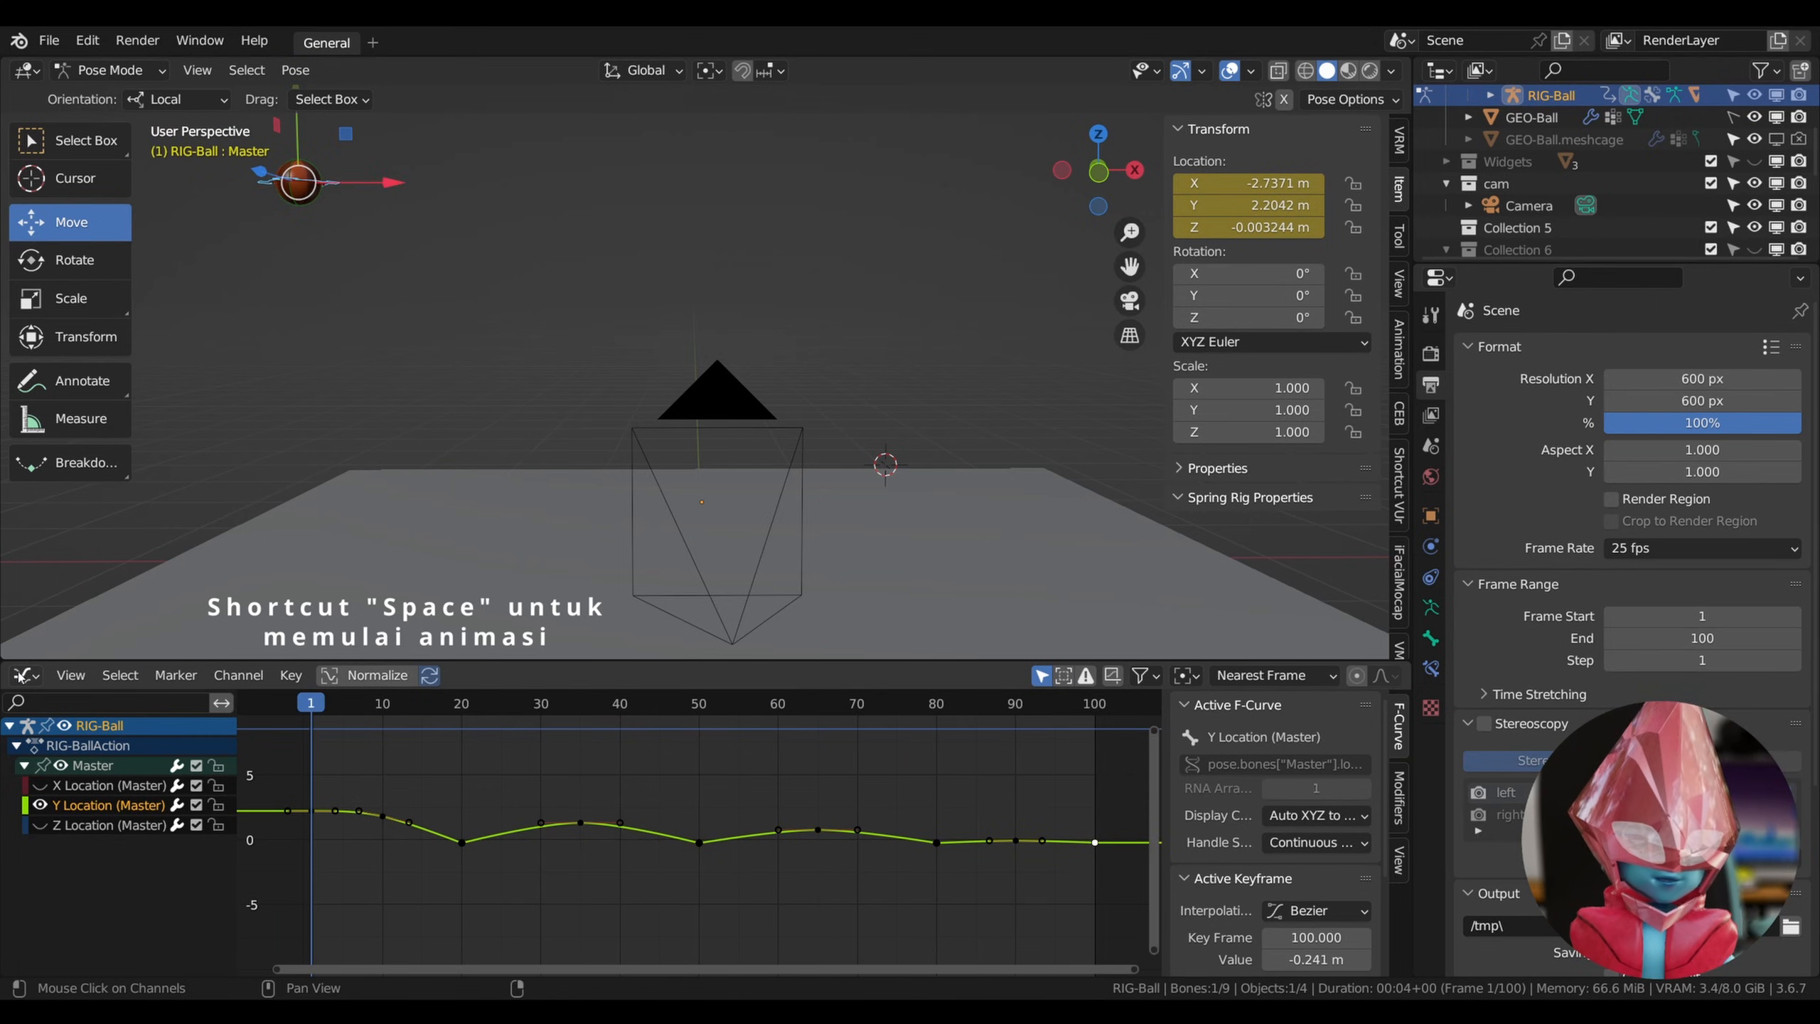
pyautogui.click(25, 675)
pyautogui.click(393, 760)
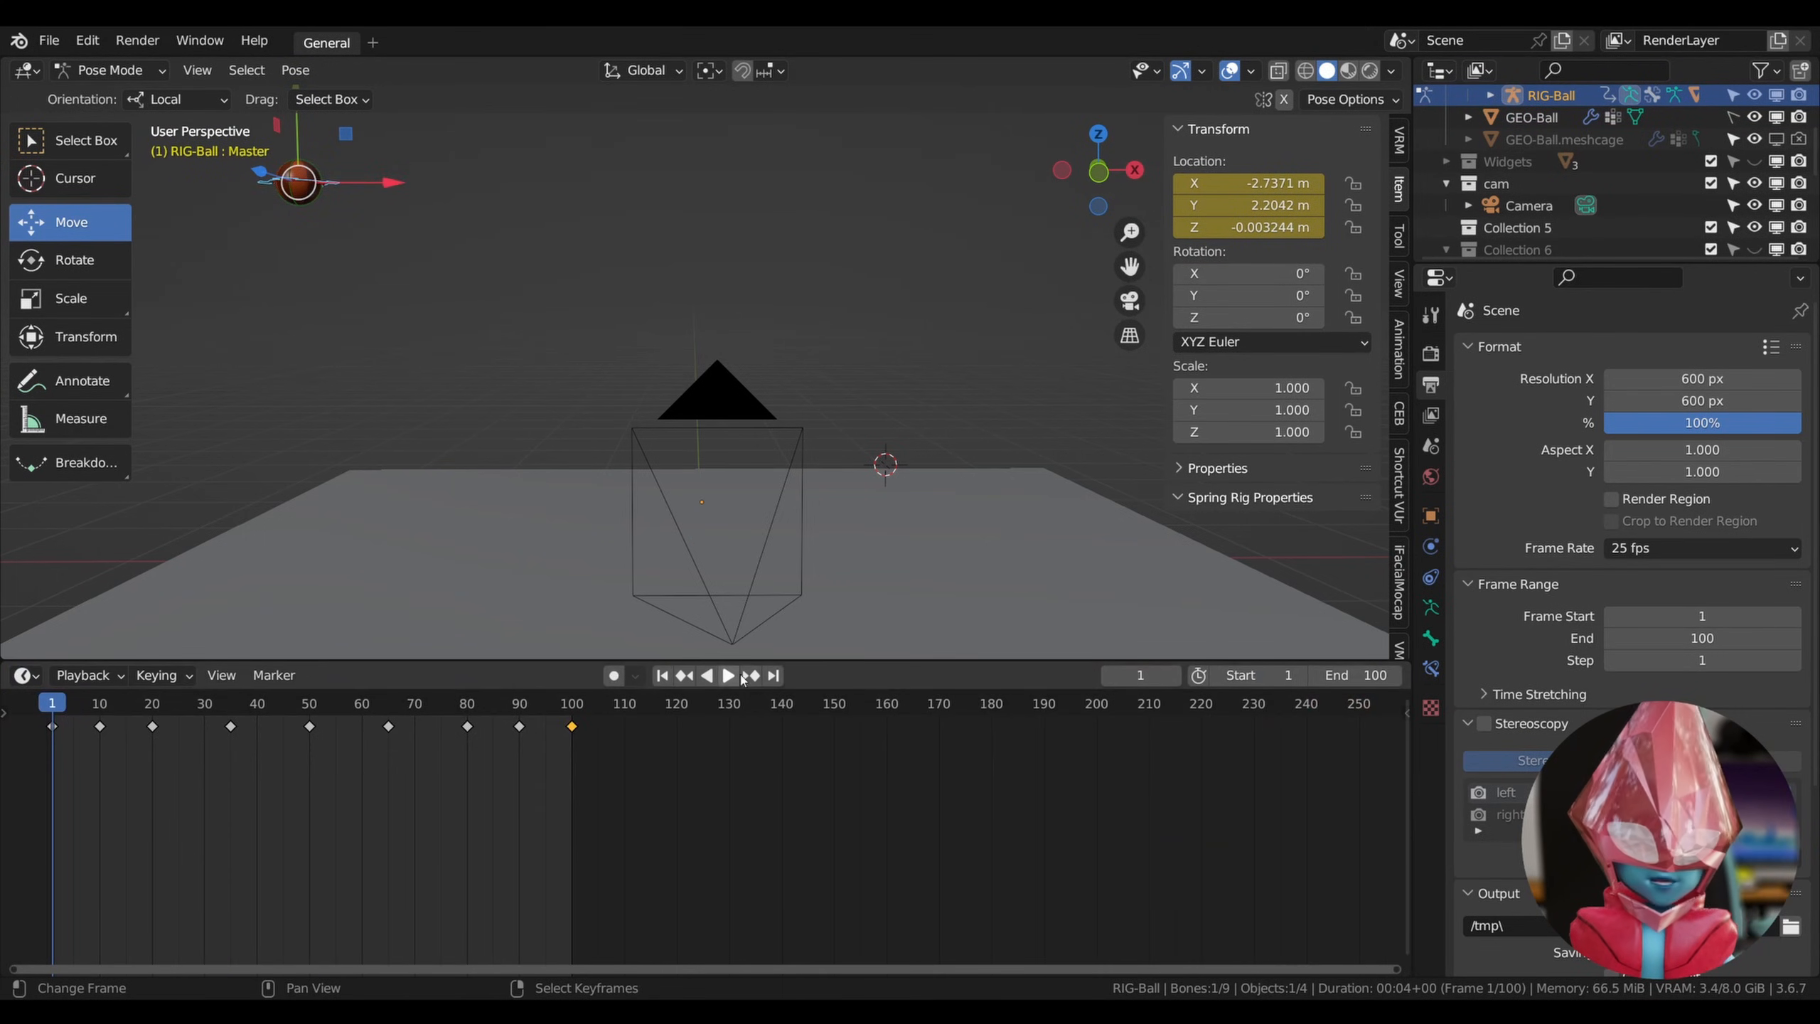
pyautogui.click(729, 675)
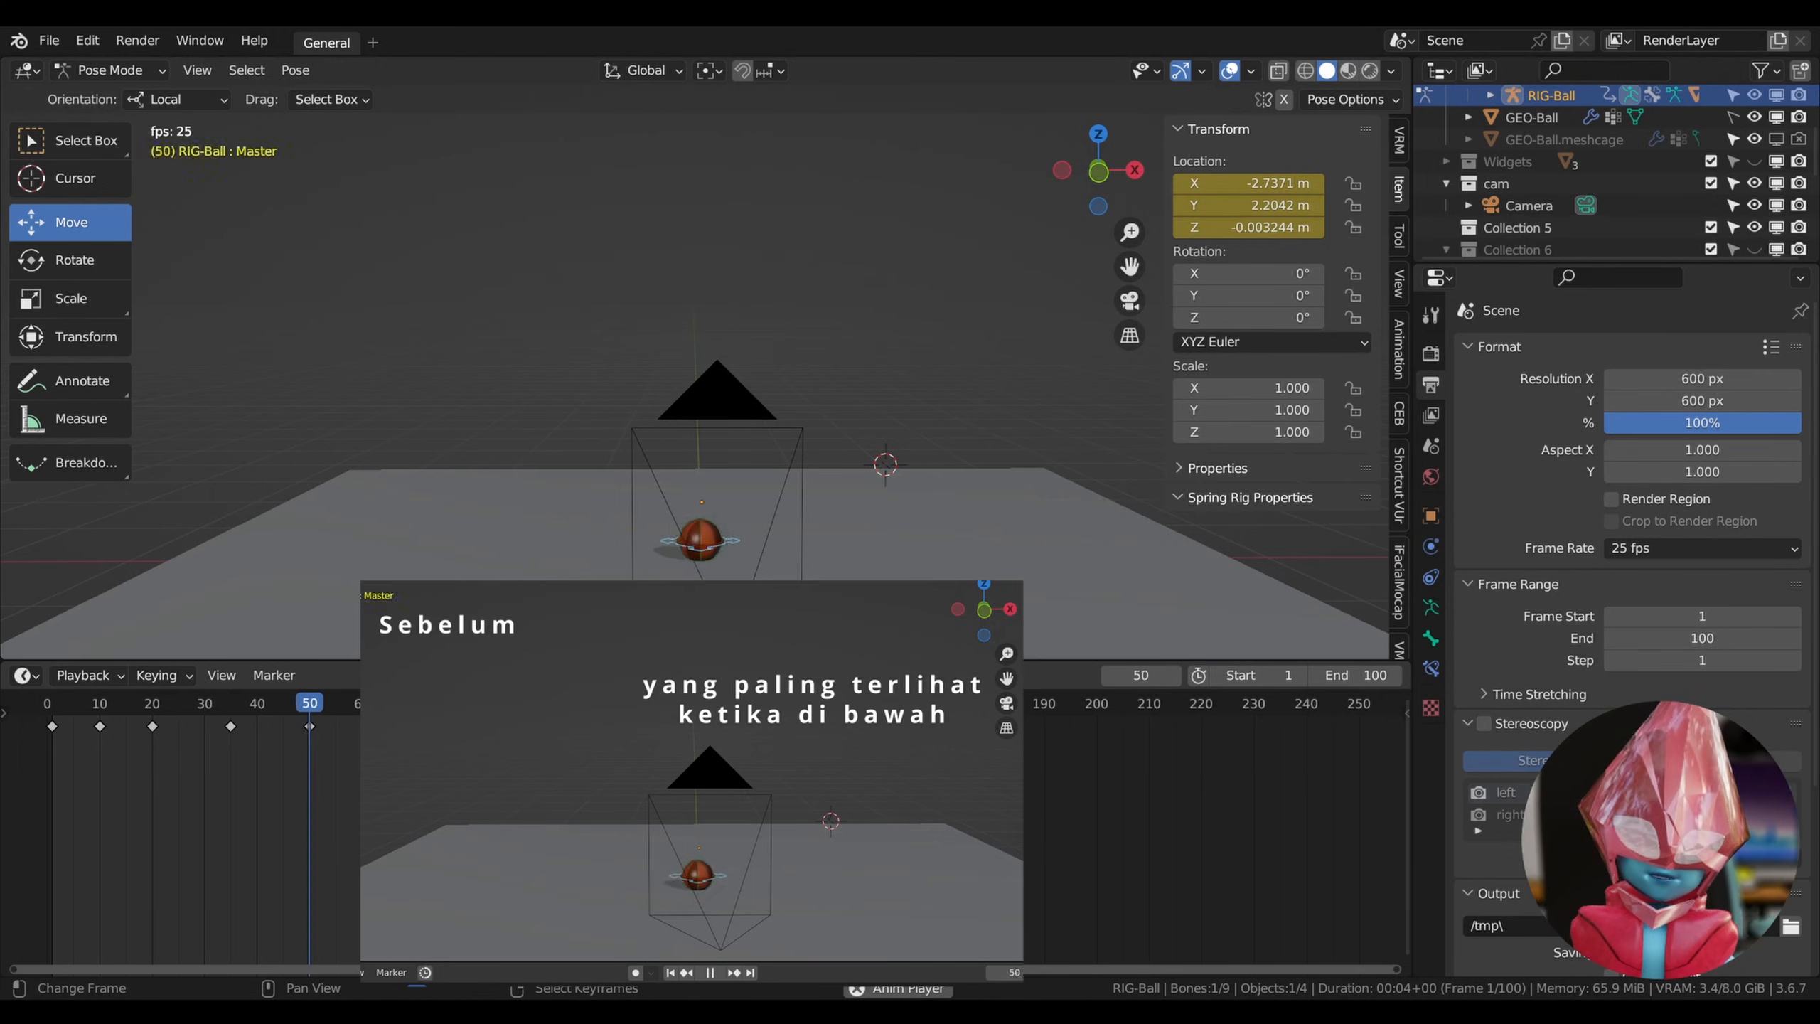
pyautogui.press('space')
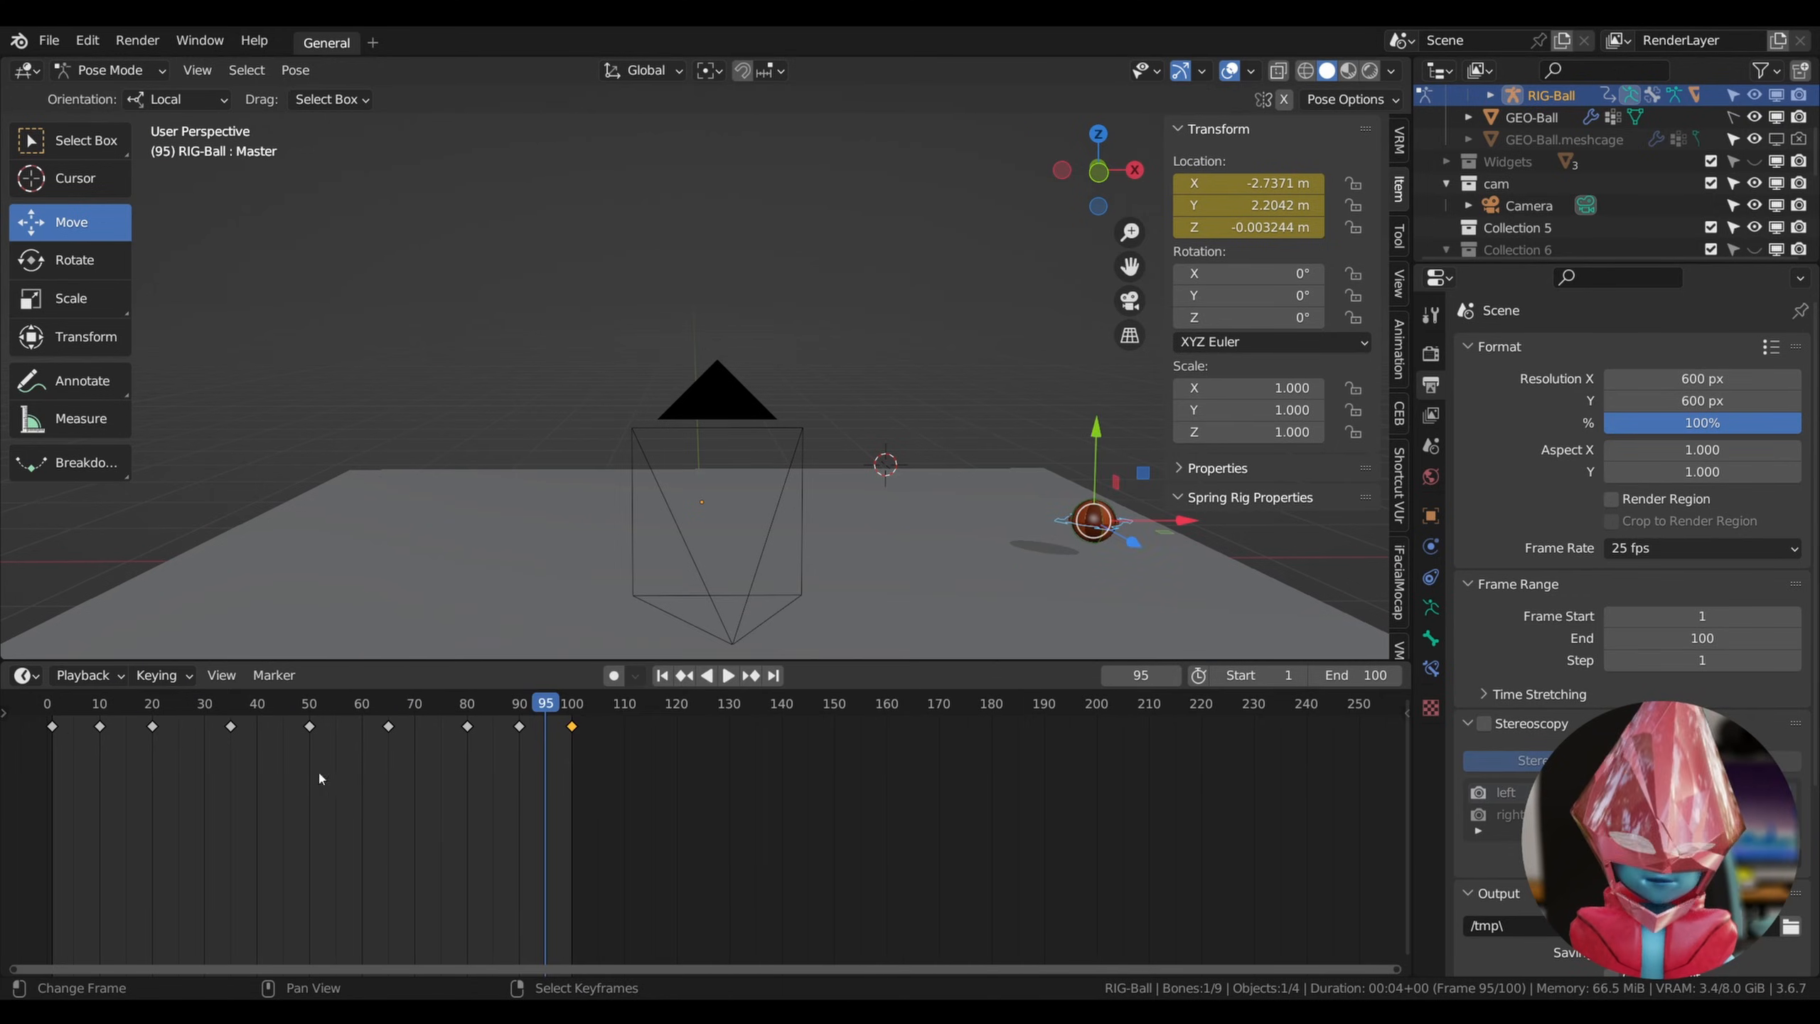
# Return to the Graph Editor and scale the handles of the Y Location keyframe at frame 35 by 2.
pyautogui.click(22, 674)
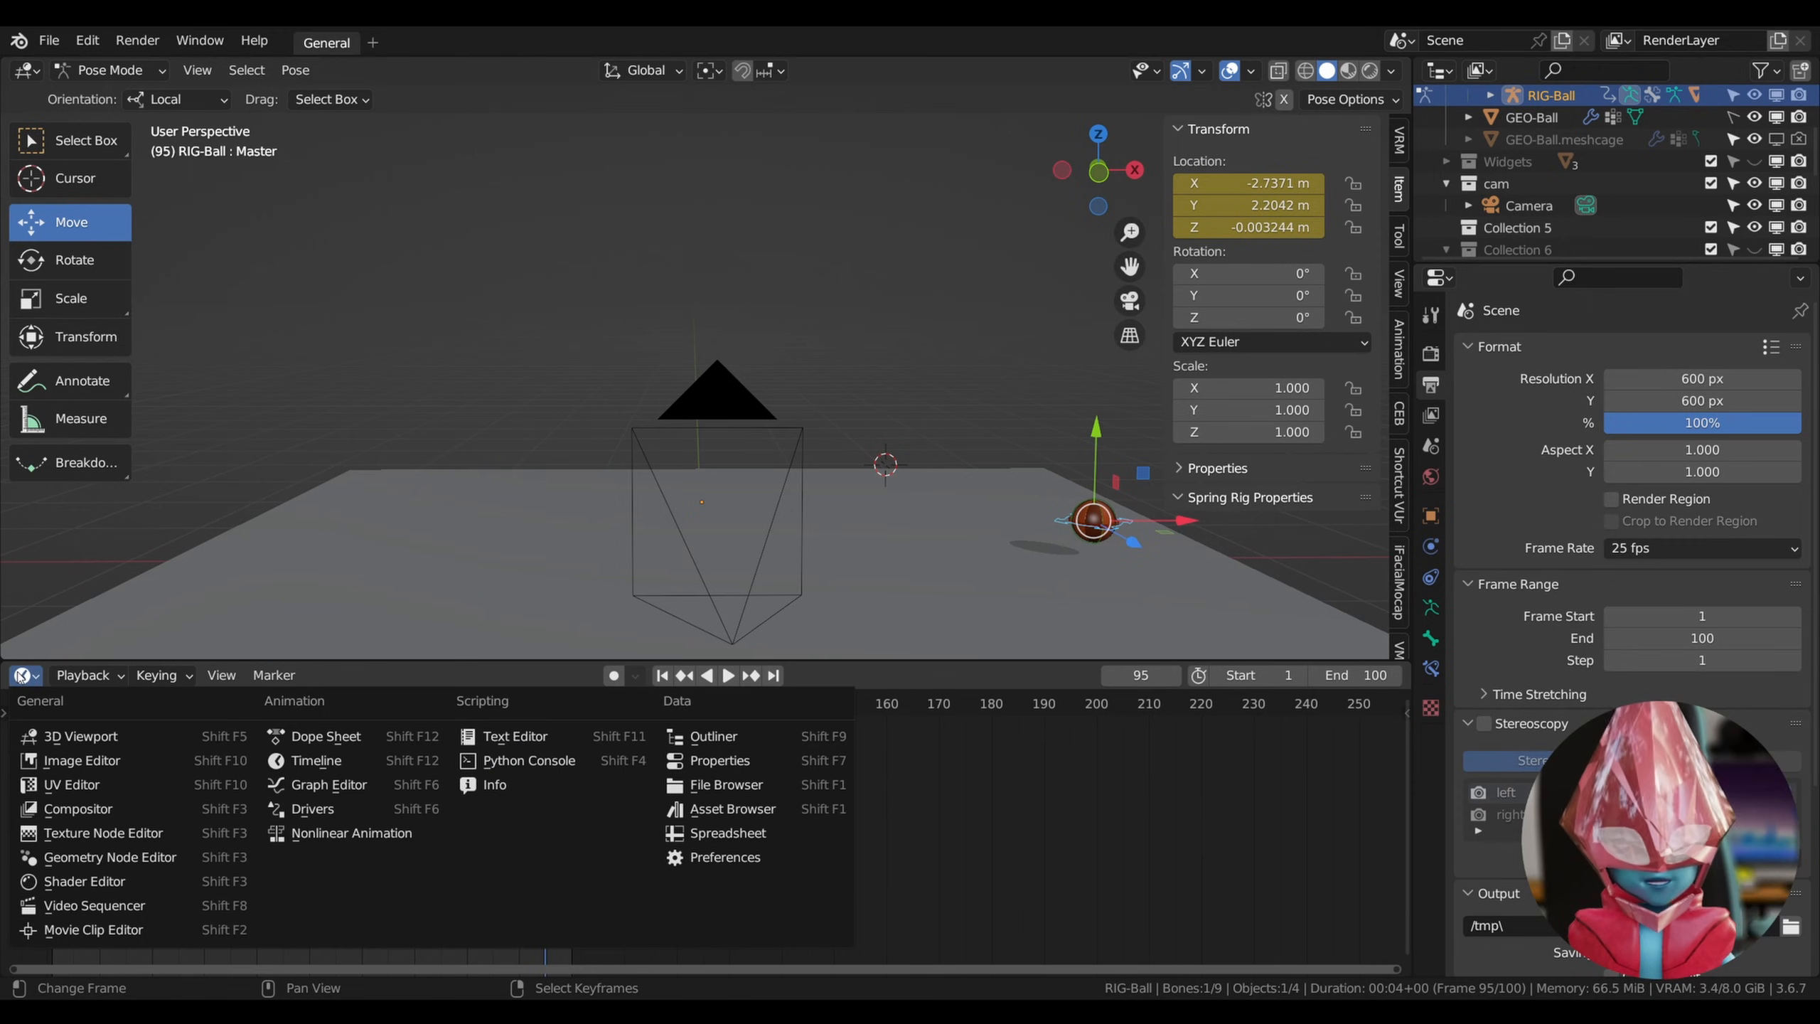
pyautogui.click(324, 788)
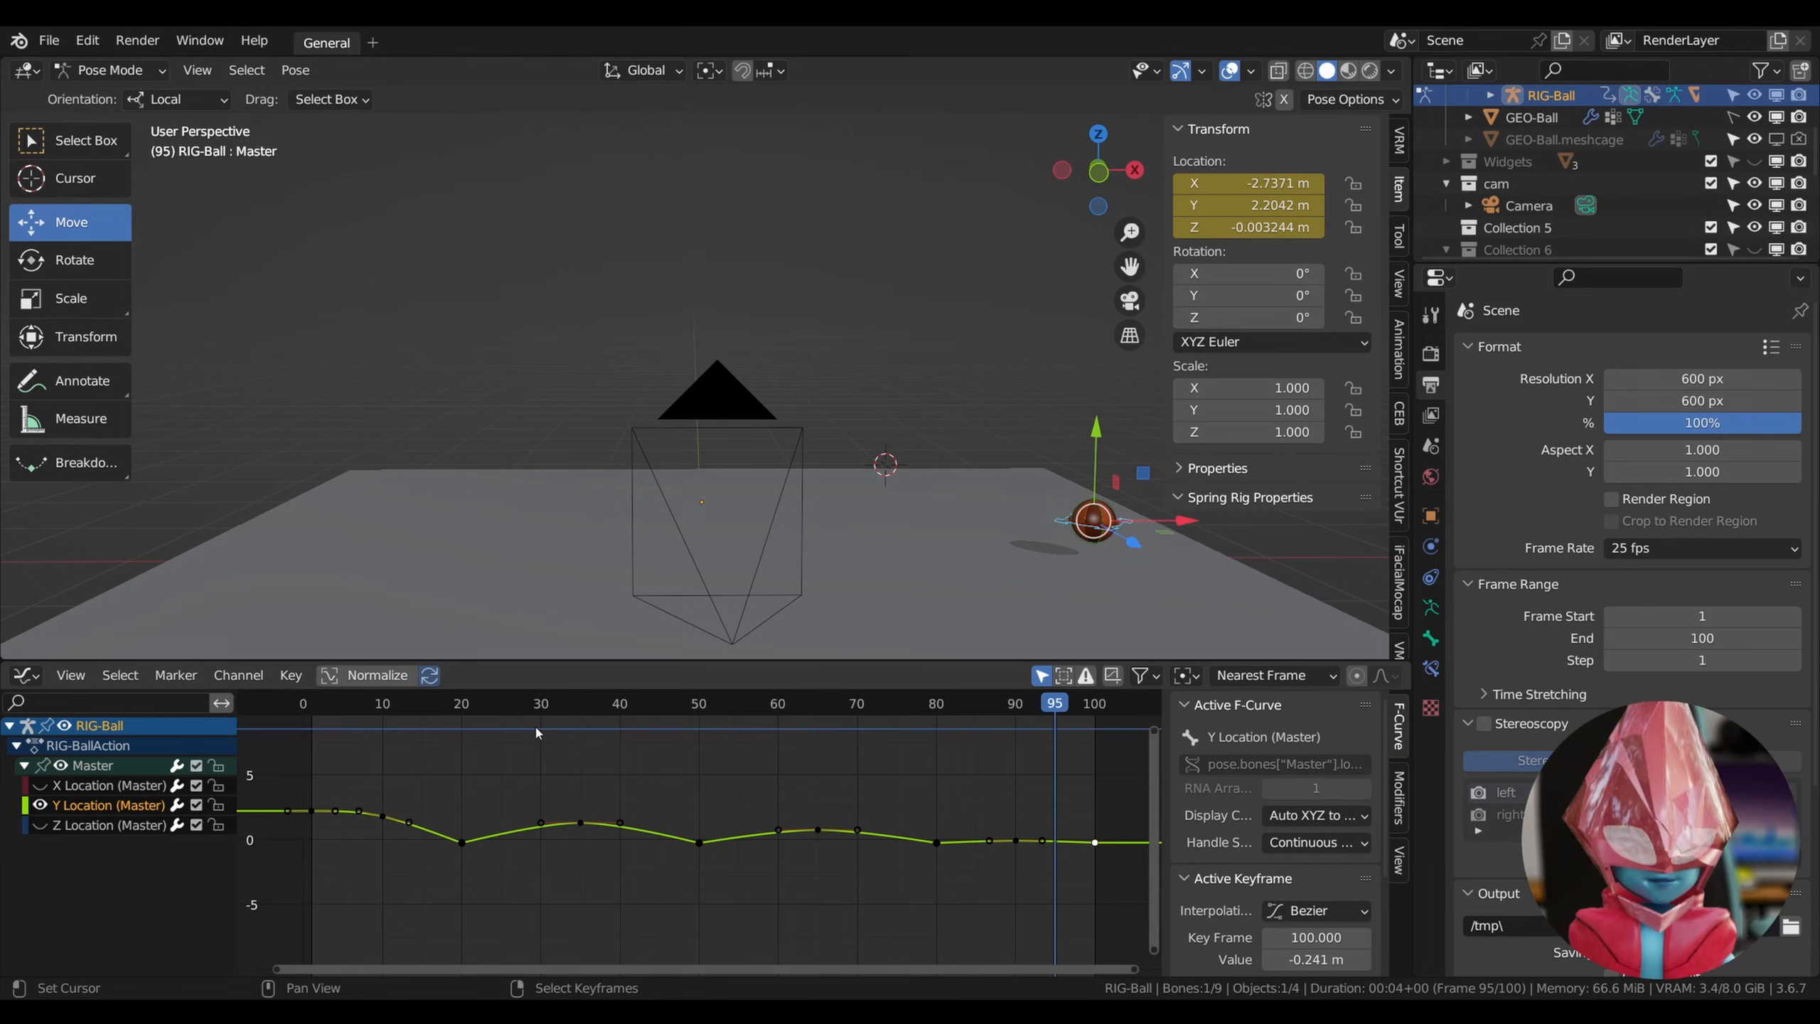
pyautogui.moveTo(426, 705); pyautogui.dragTo(463, 726)
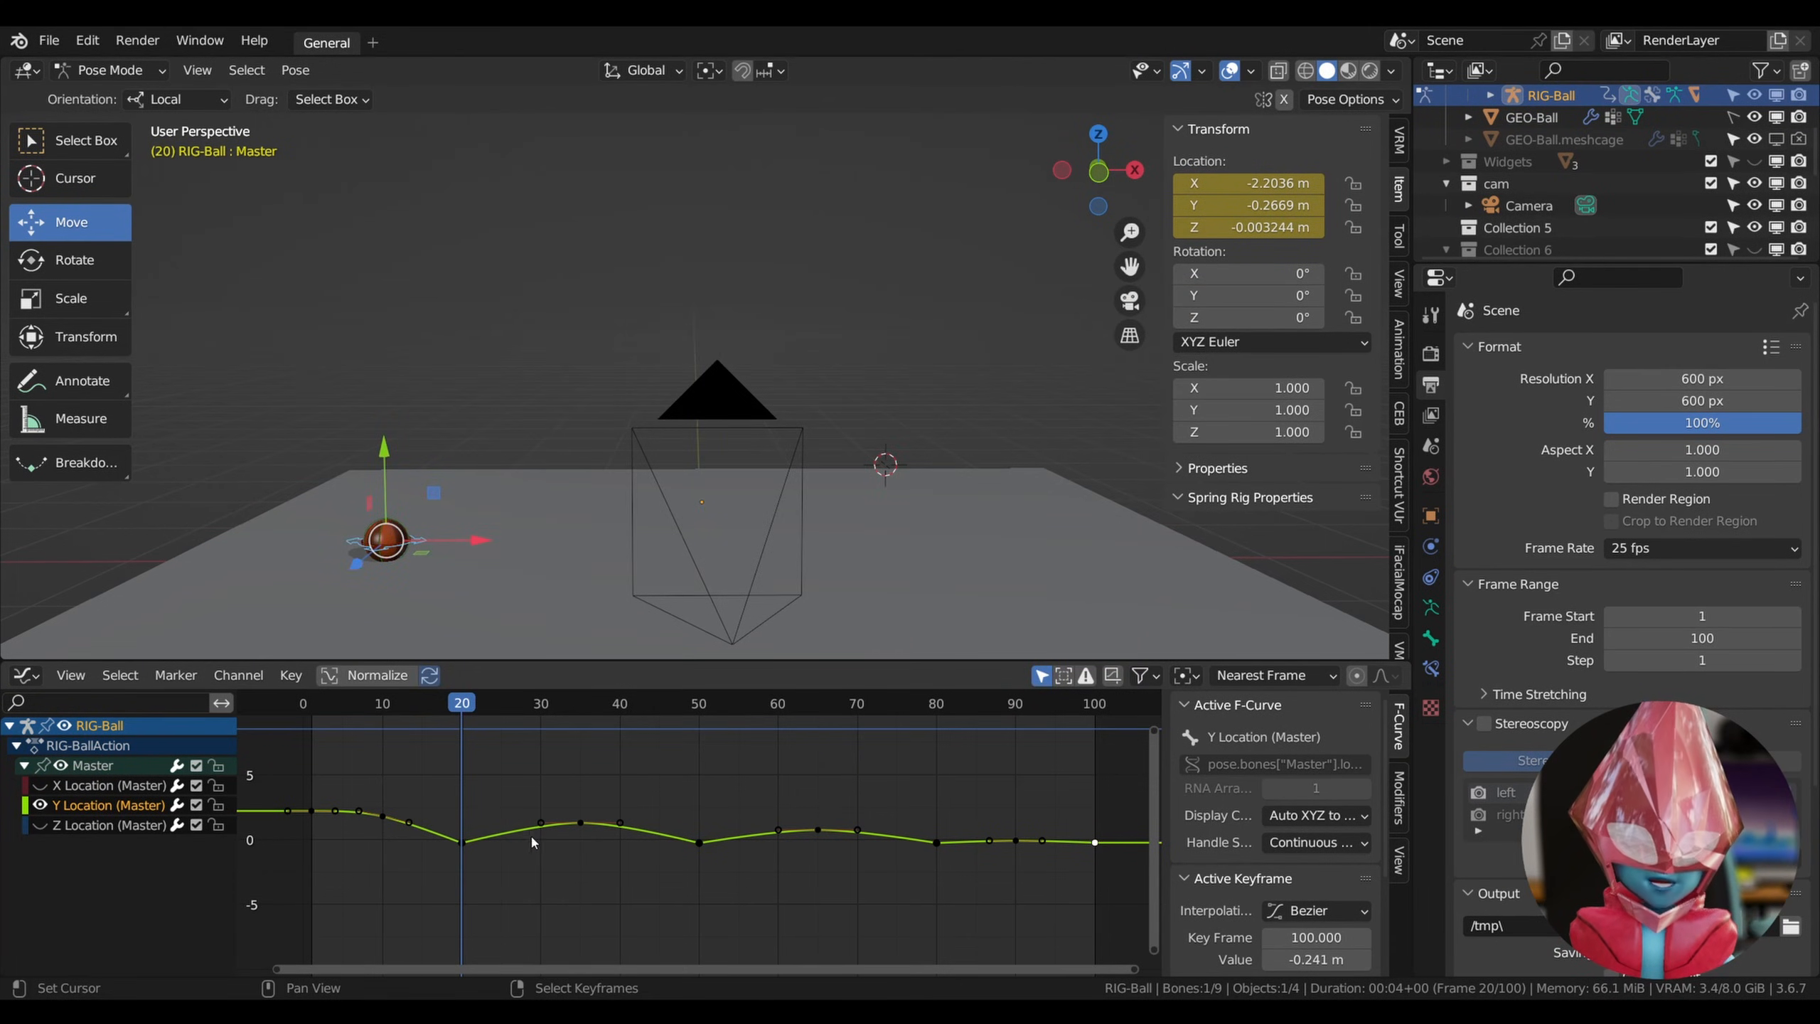
pyautogui.moveTo(459, 714); pyautogui.dragTo(581, 709)
pyautogui.click(591, 830)
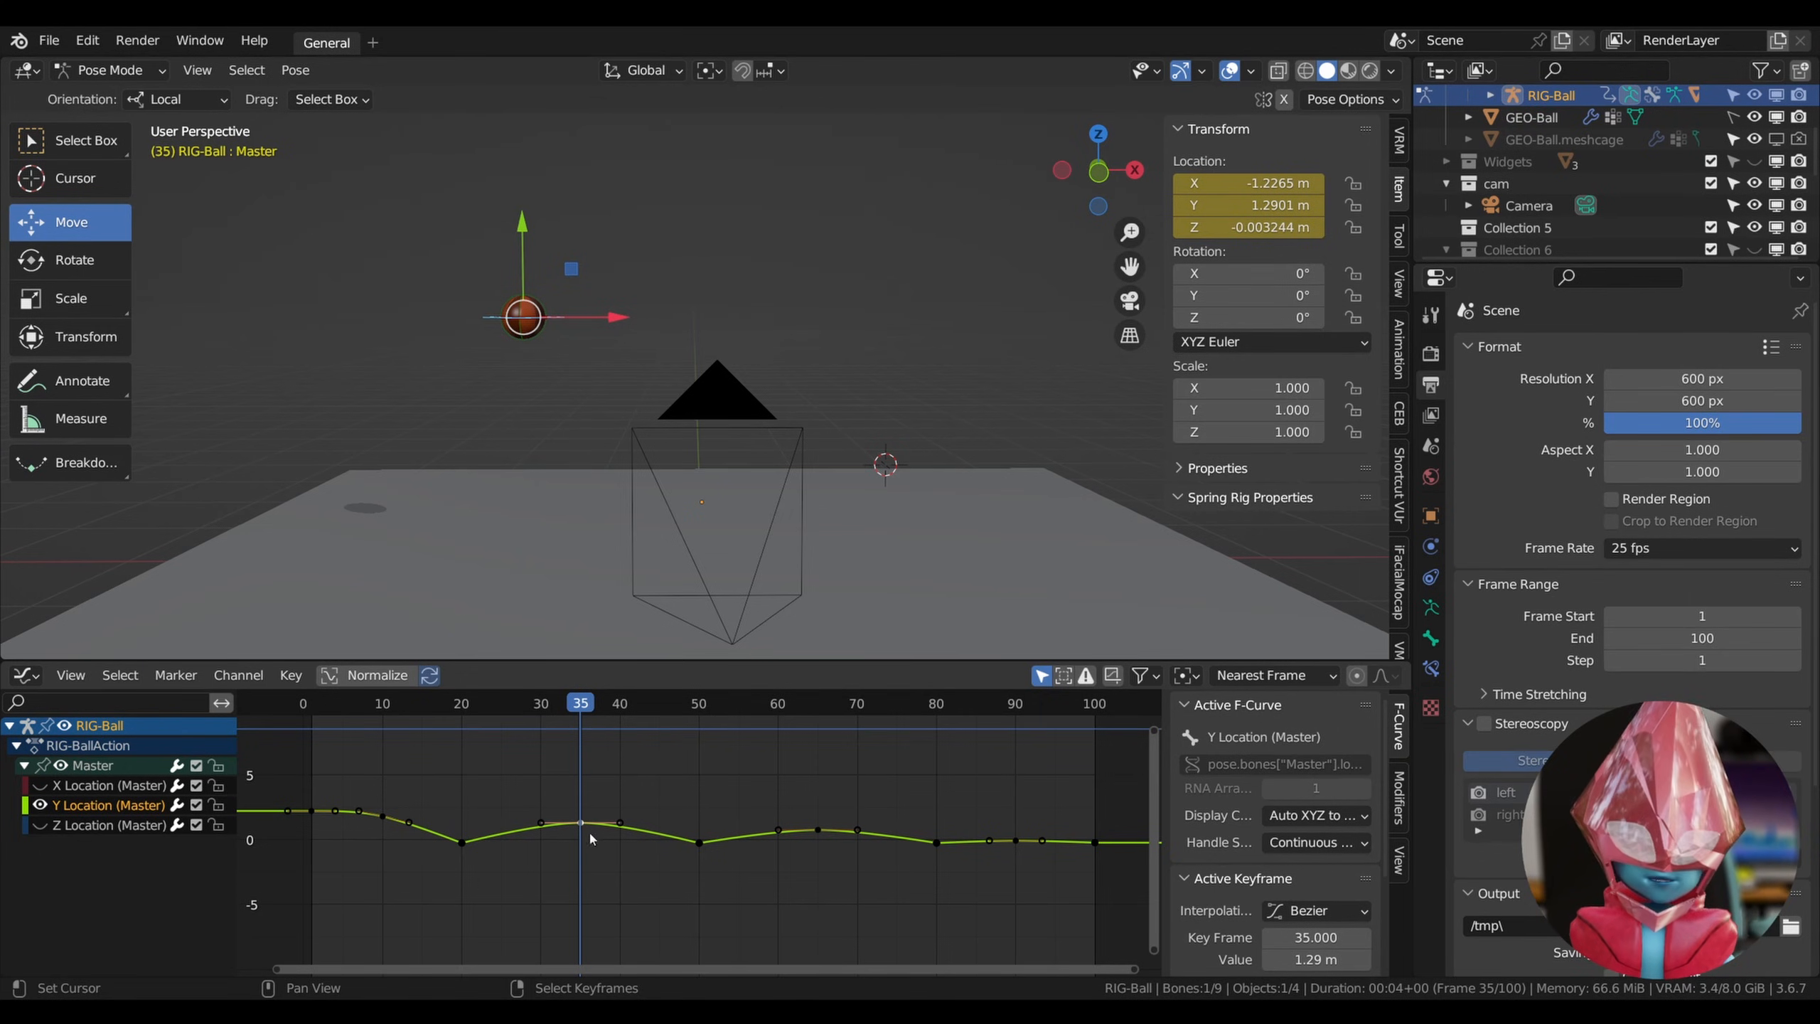
pyautogui.press('s')
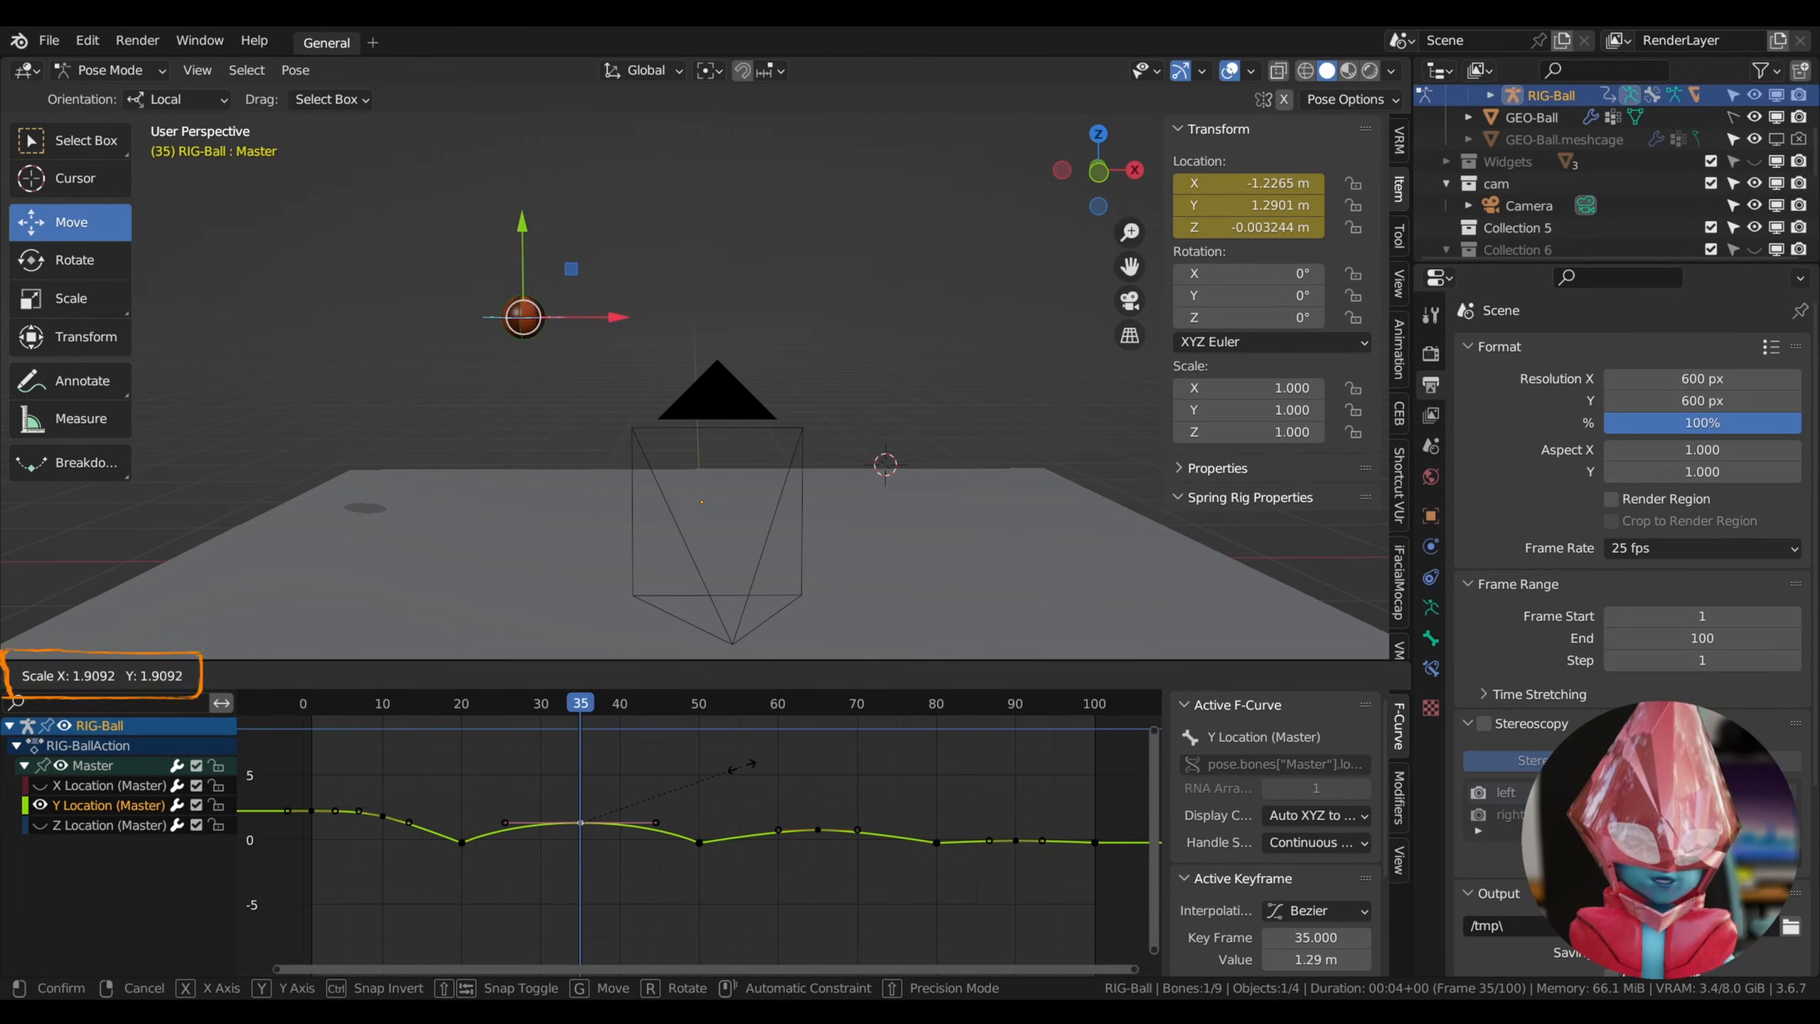
pyautogui.write('2')
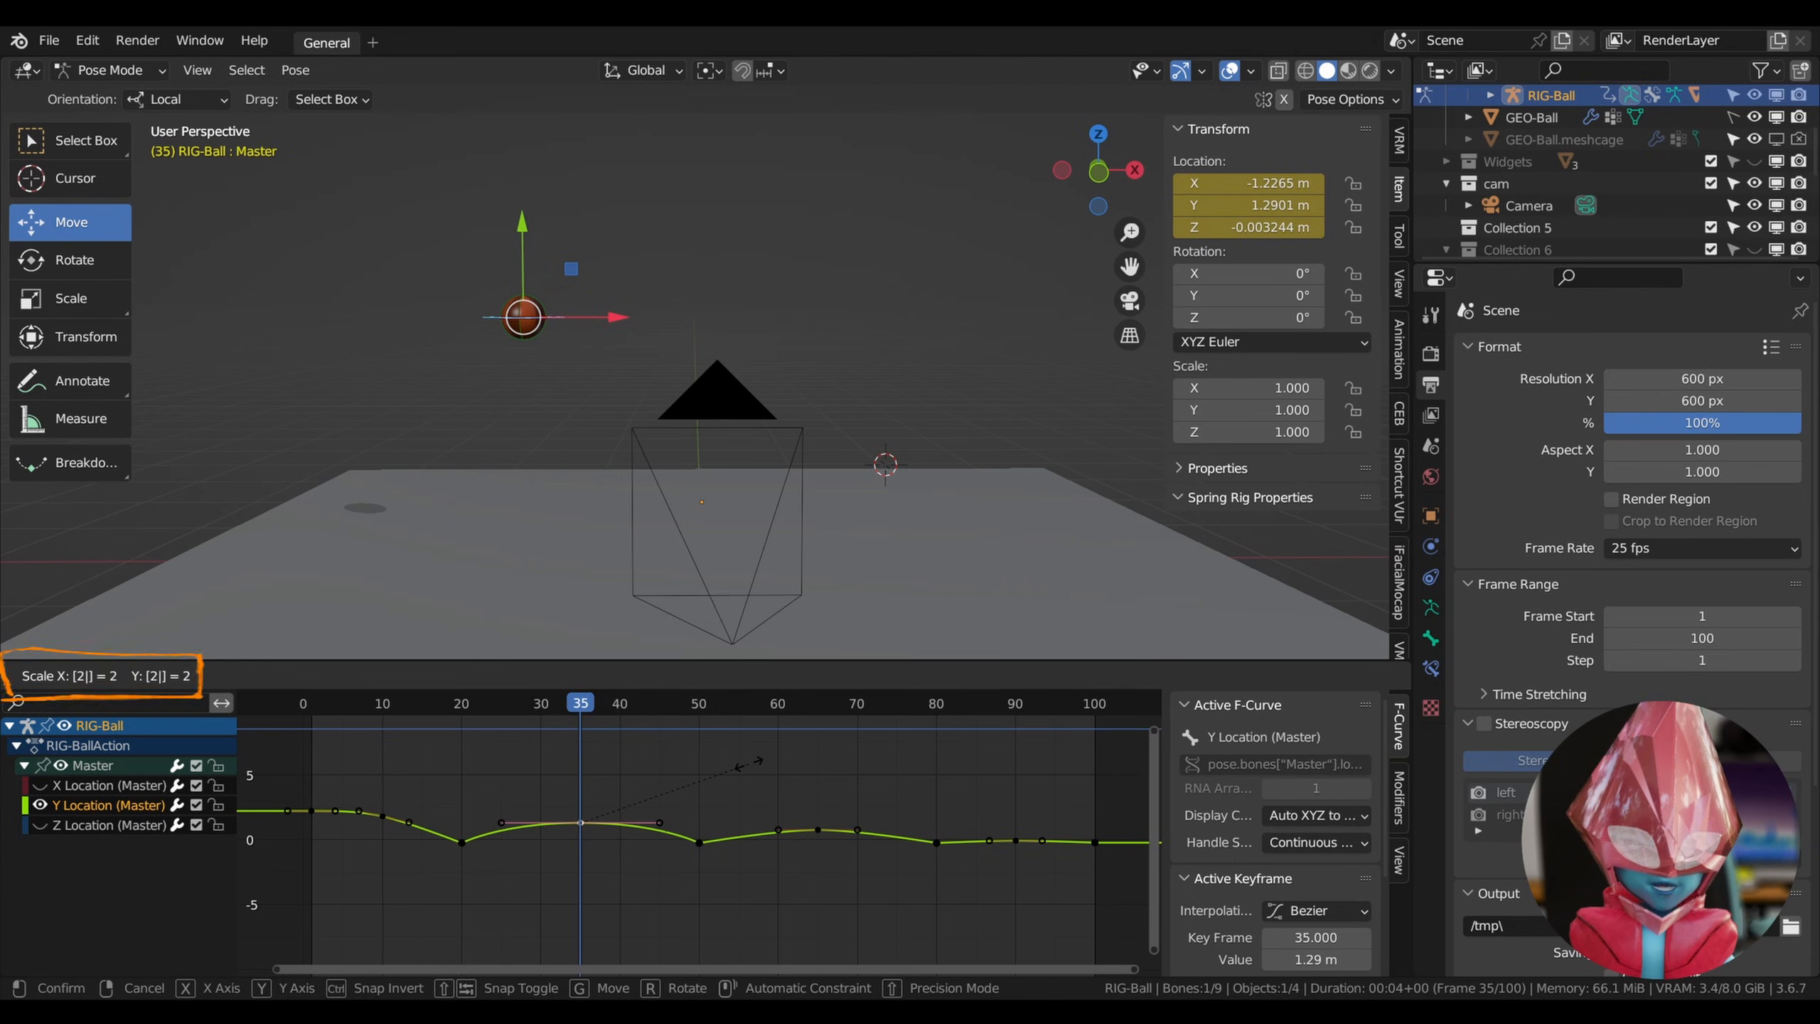
pyautogui.press('Return')
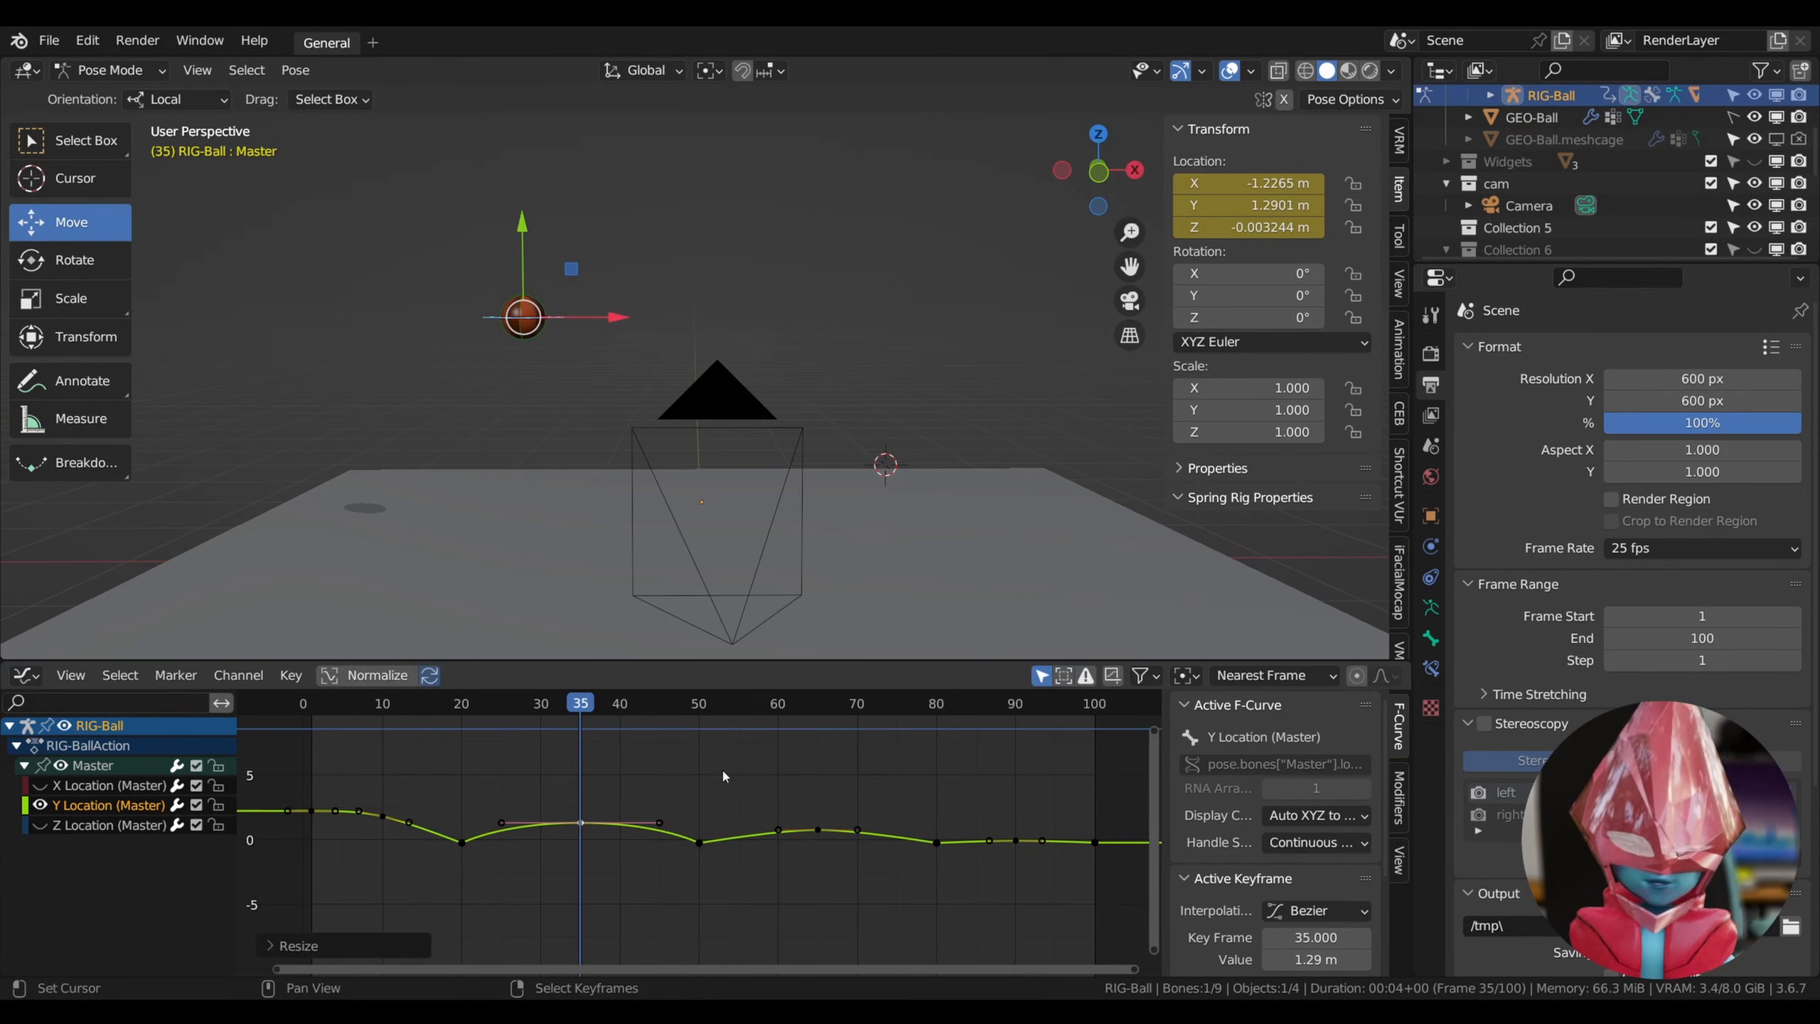
# Select the Y Location keyframe at frame 65, move the playhead there and scale the keyframe's handles by 2.
pyautogui.rightClick(819, 830)
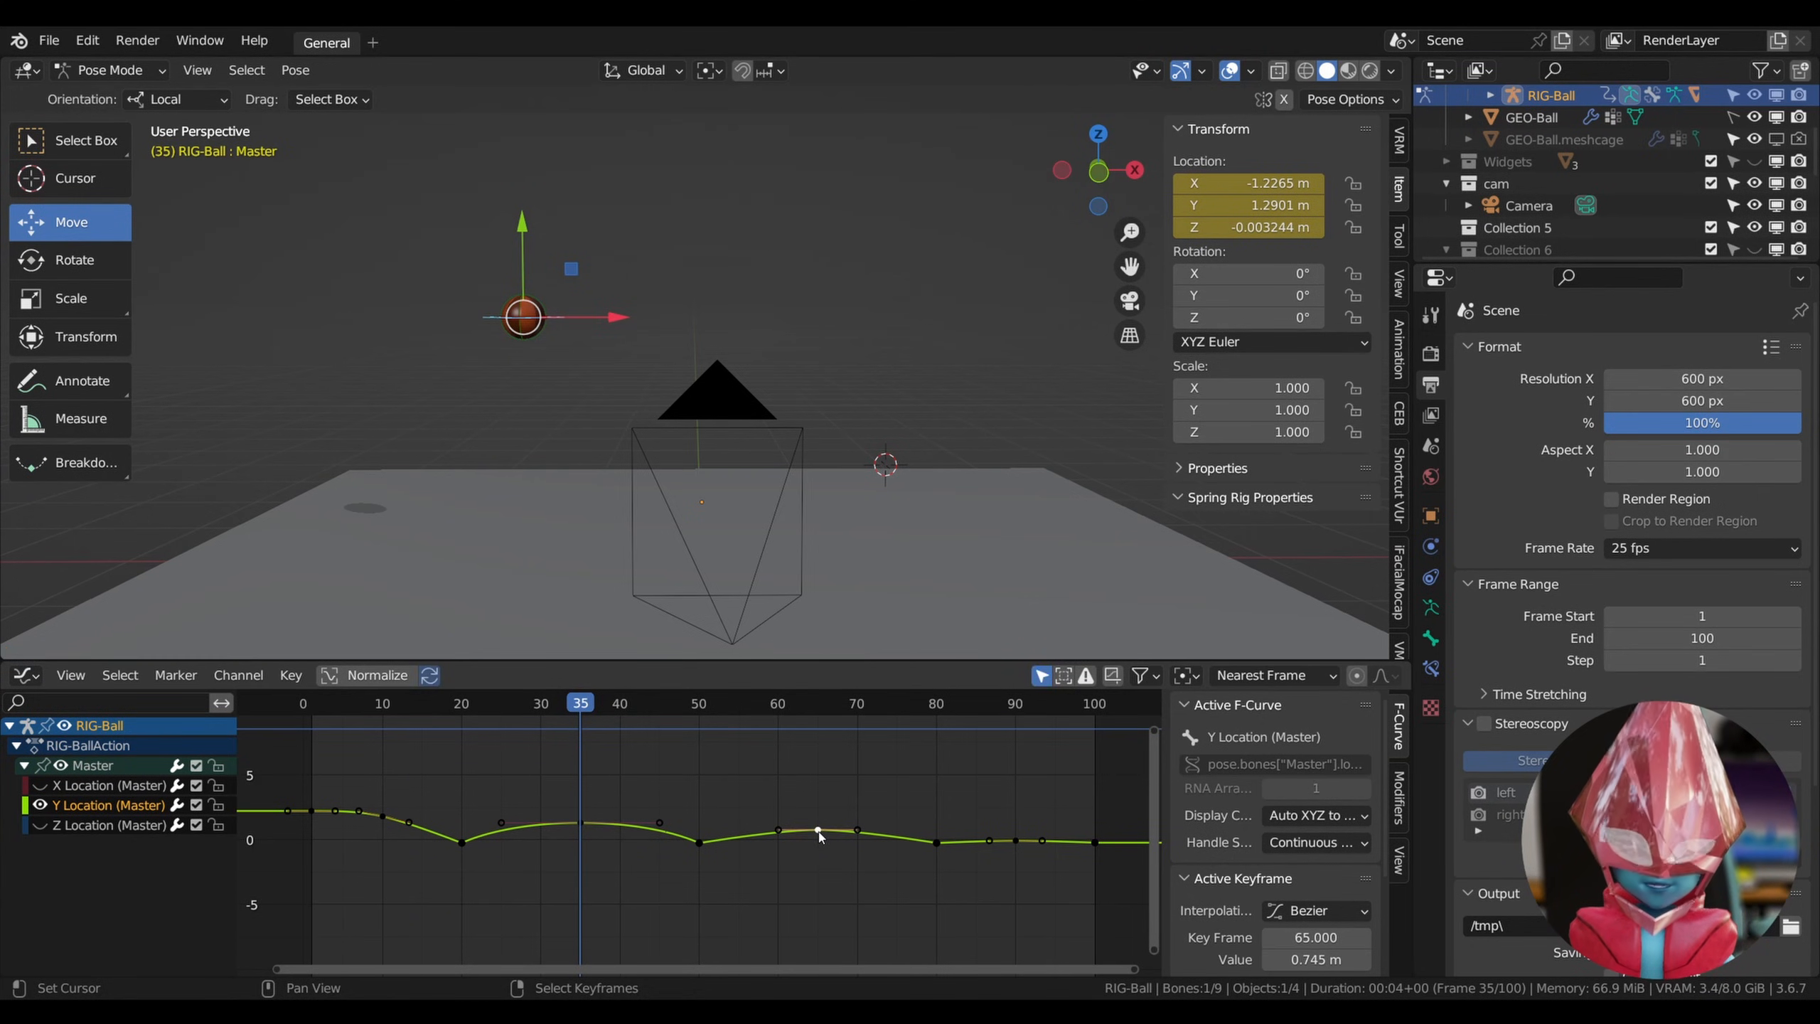
pyautogui.click(816, 748)
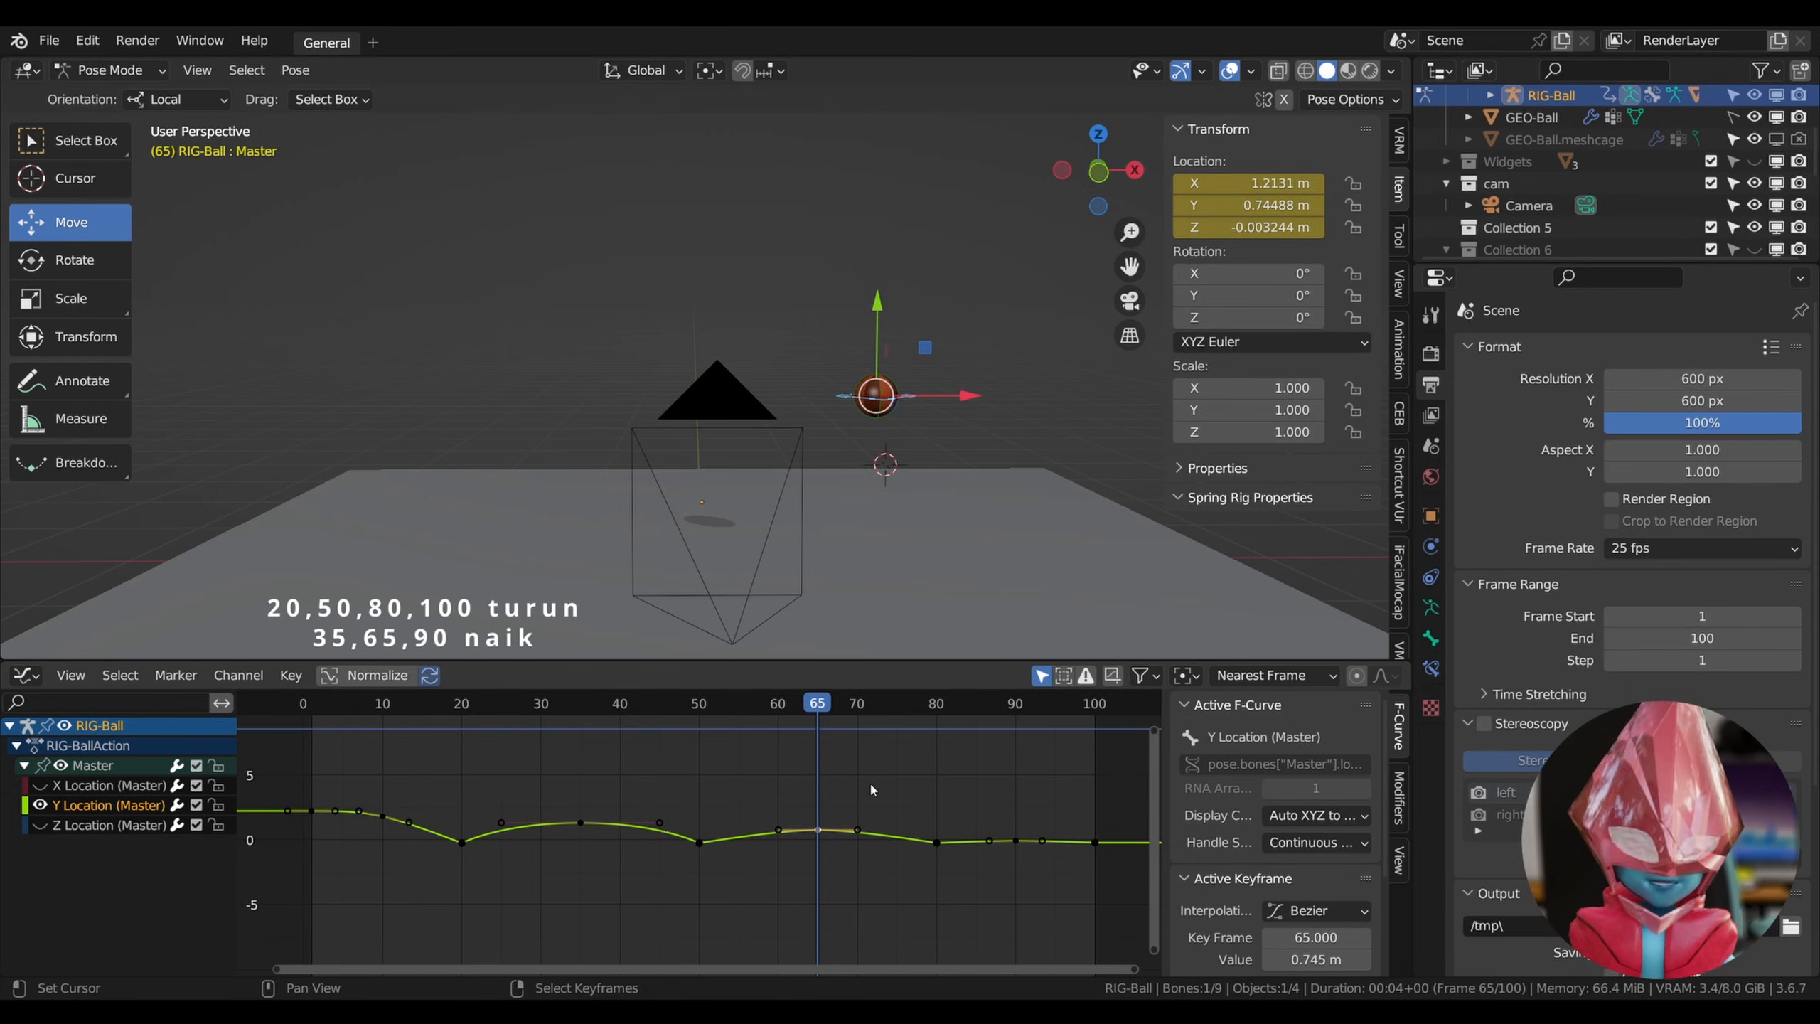
pyautogui.press('s')
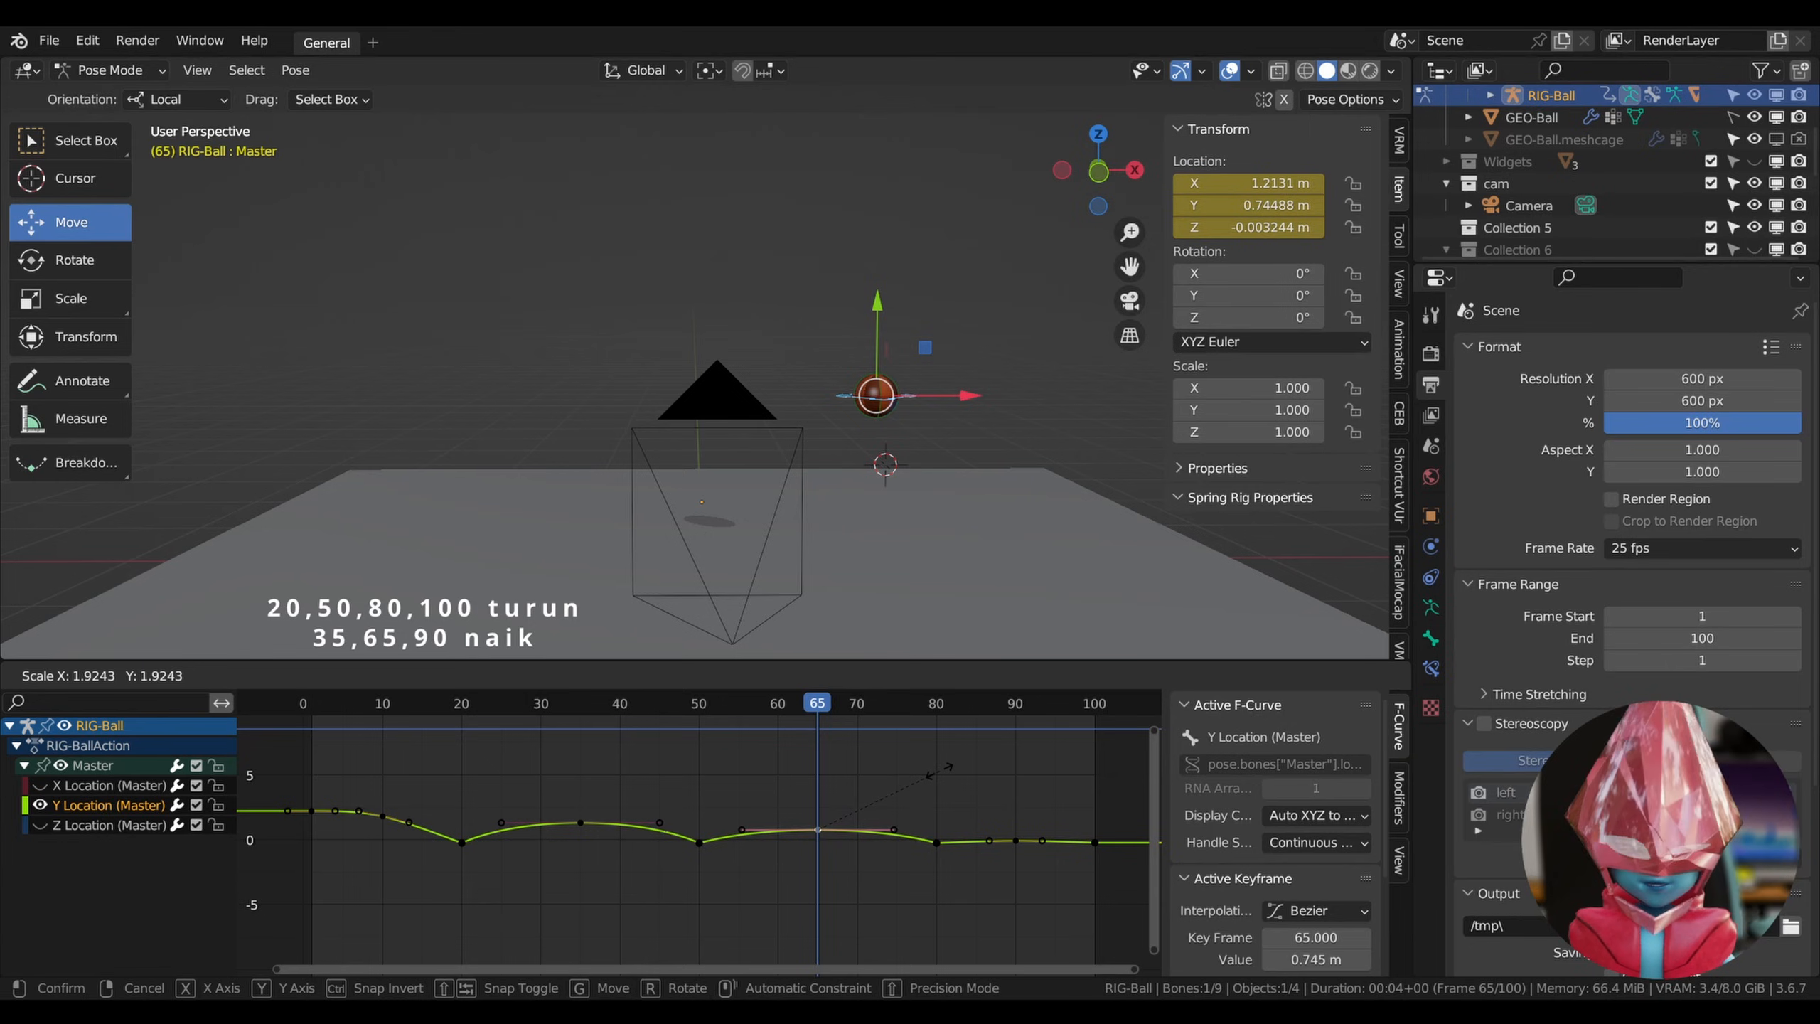
pyautogui.write('2')
pyautogui.press('Return')
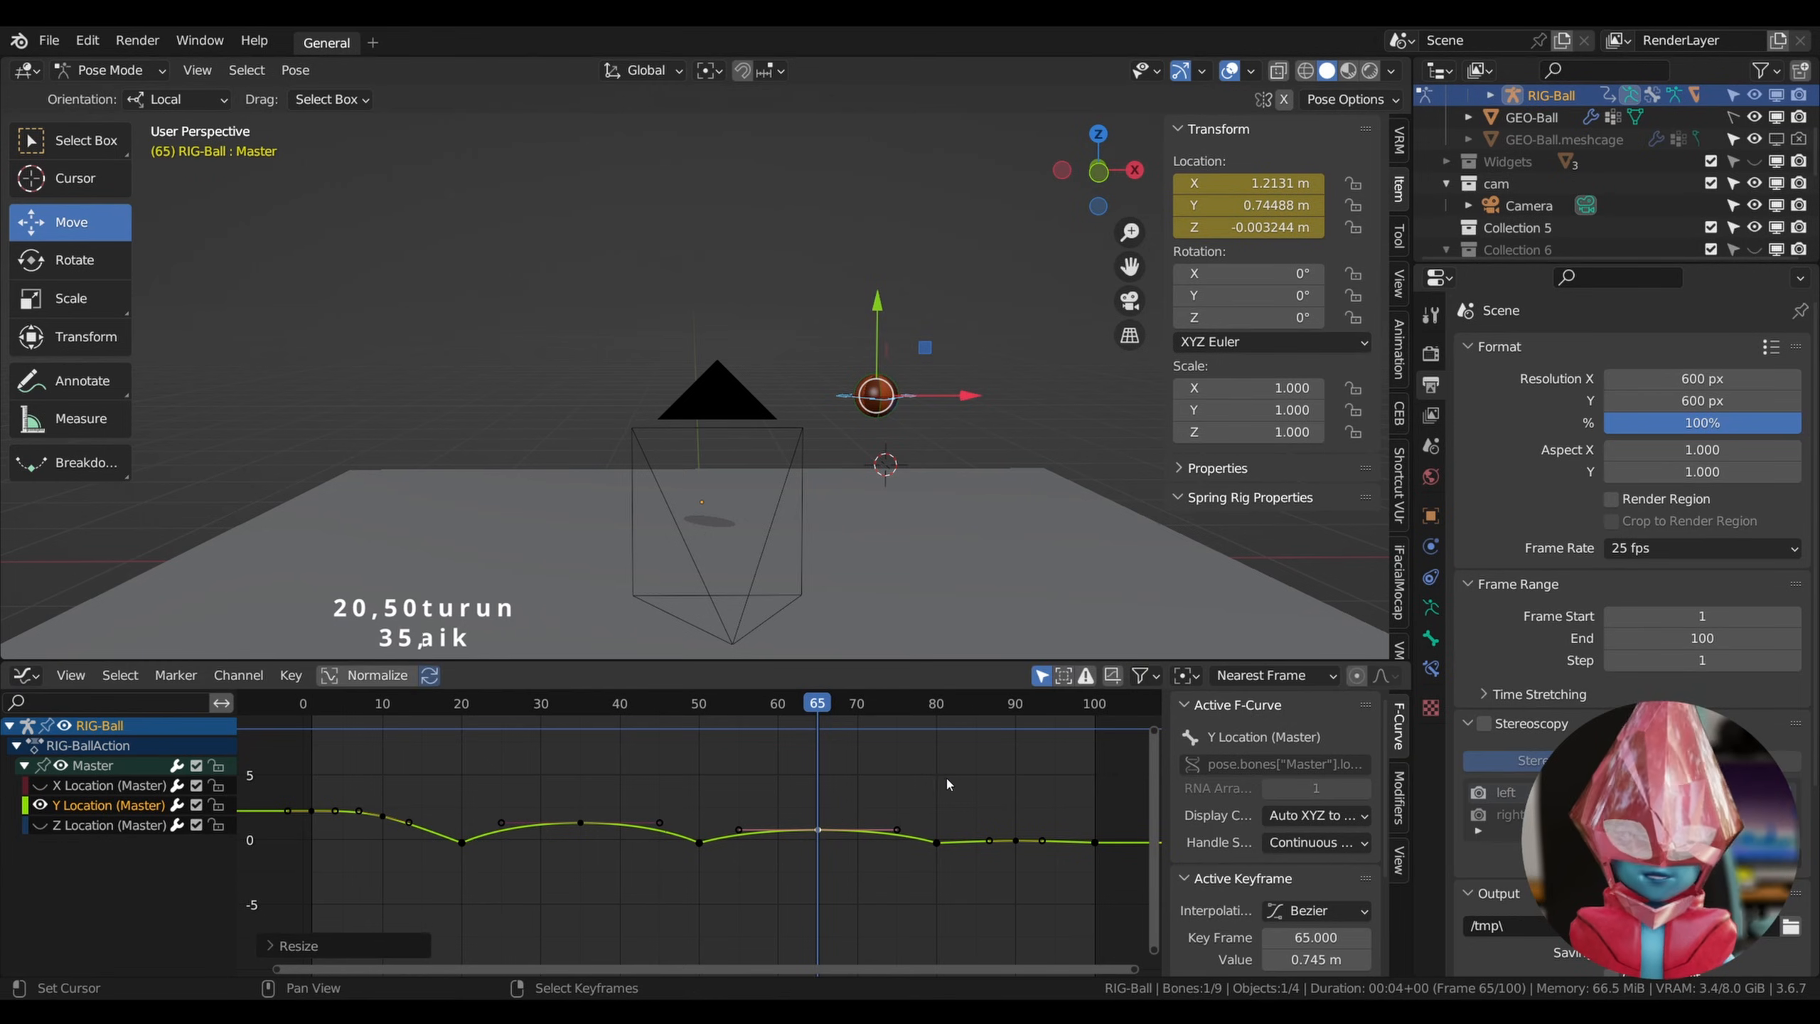
# Scale the handles of the Y Location keyframe at frame 90 by about 2 and play the animation to check the arcs.
pyautogui.click(1012, 723)
pyautogui.rightClick(1016, 840)
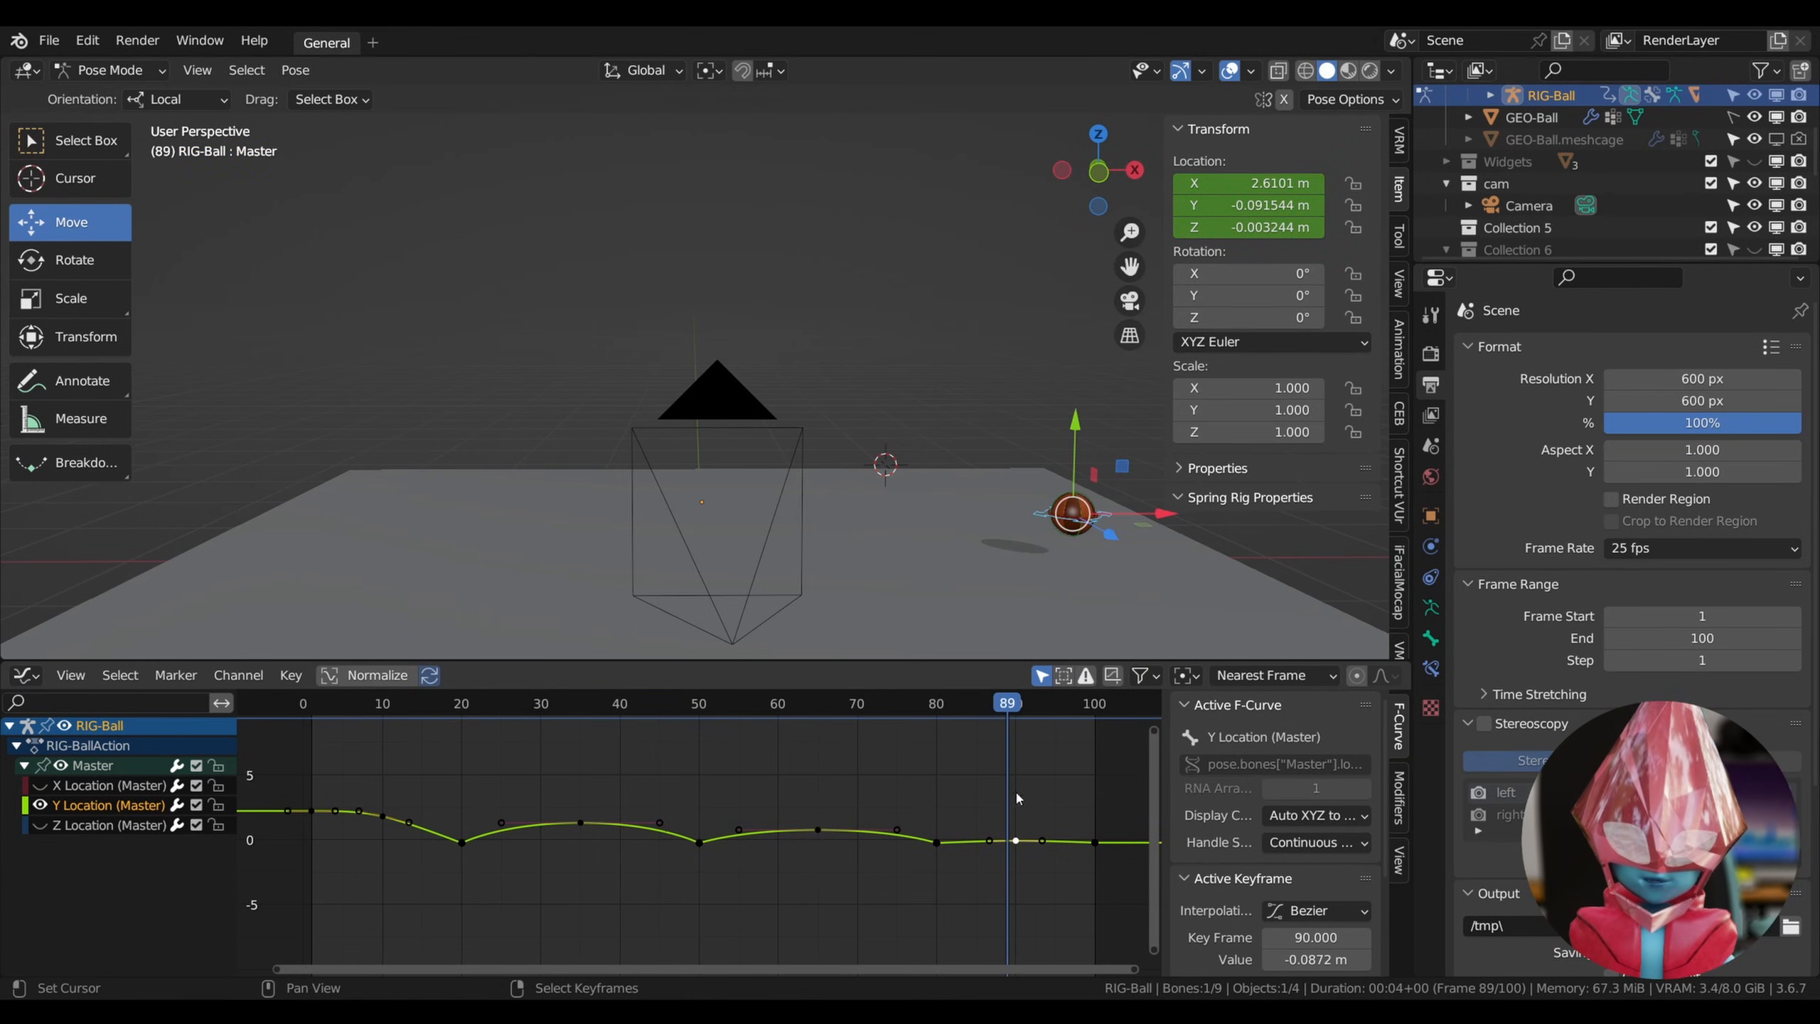
pyautogui.press('s')
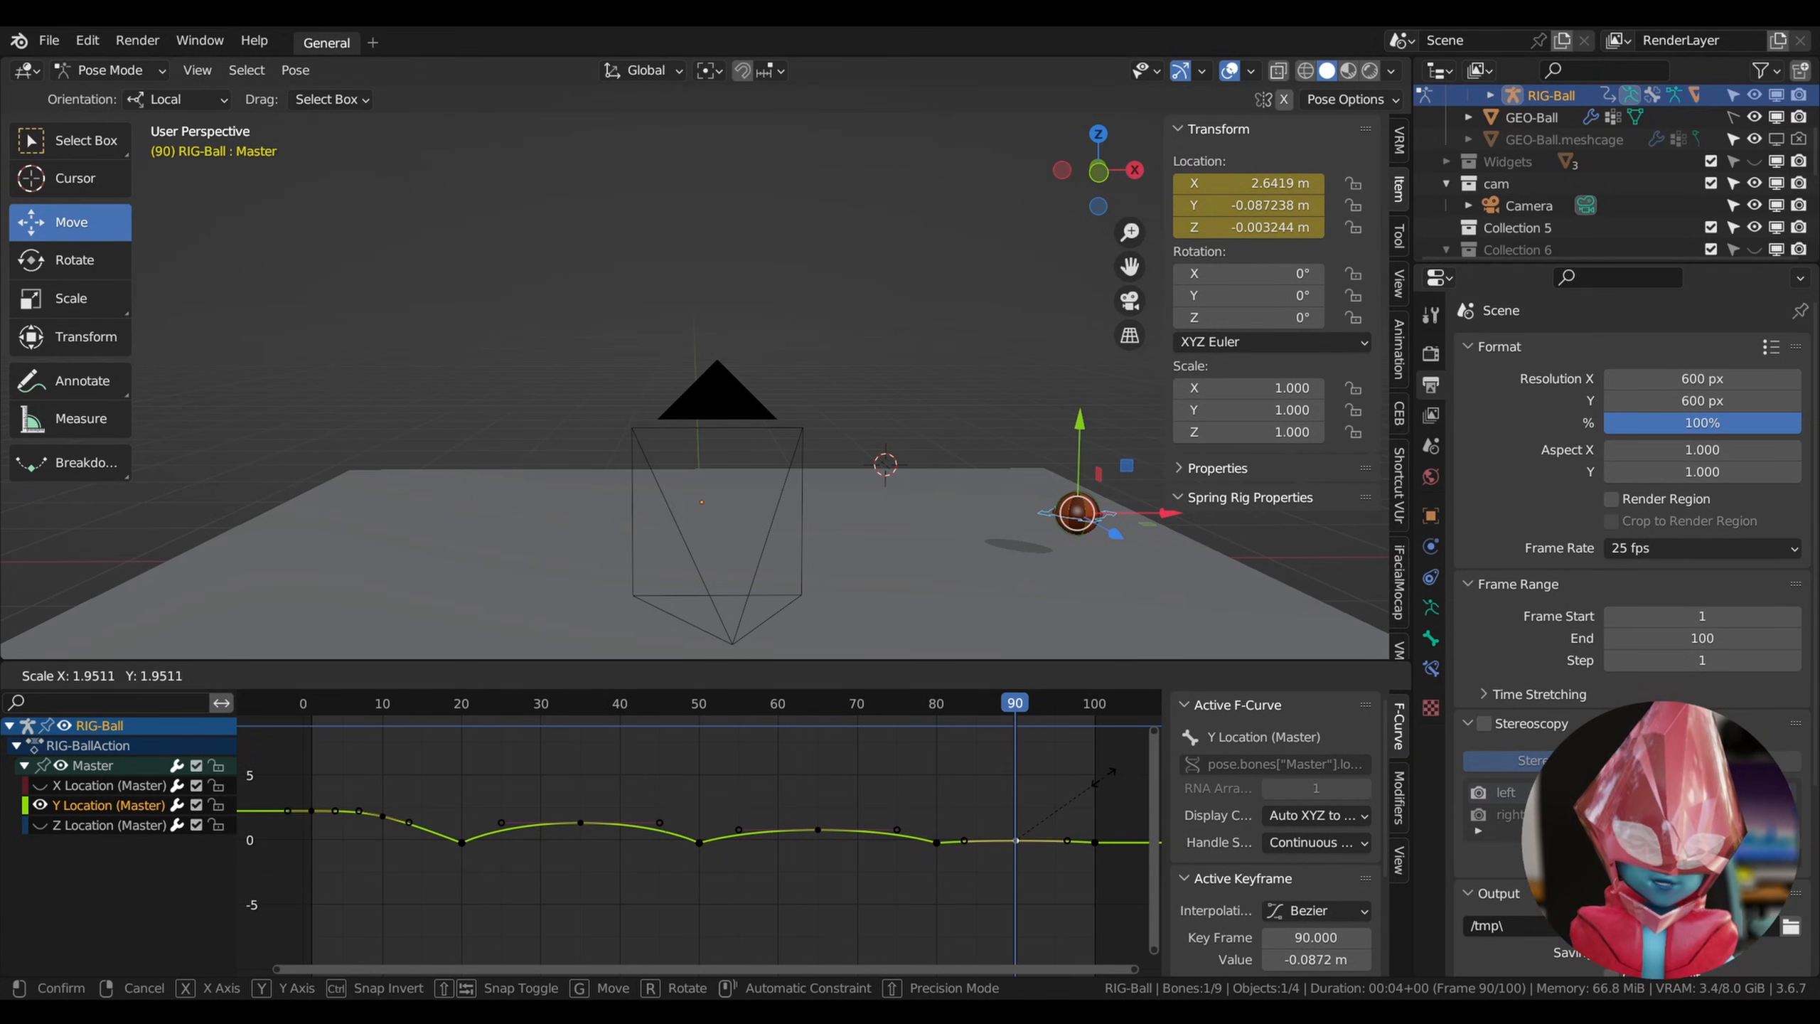
pyautogui.click(1105, 782)
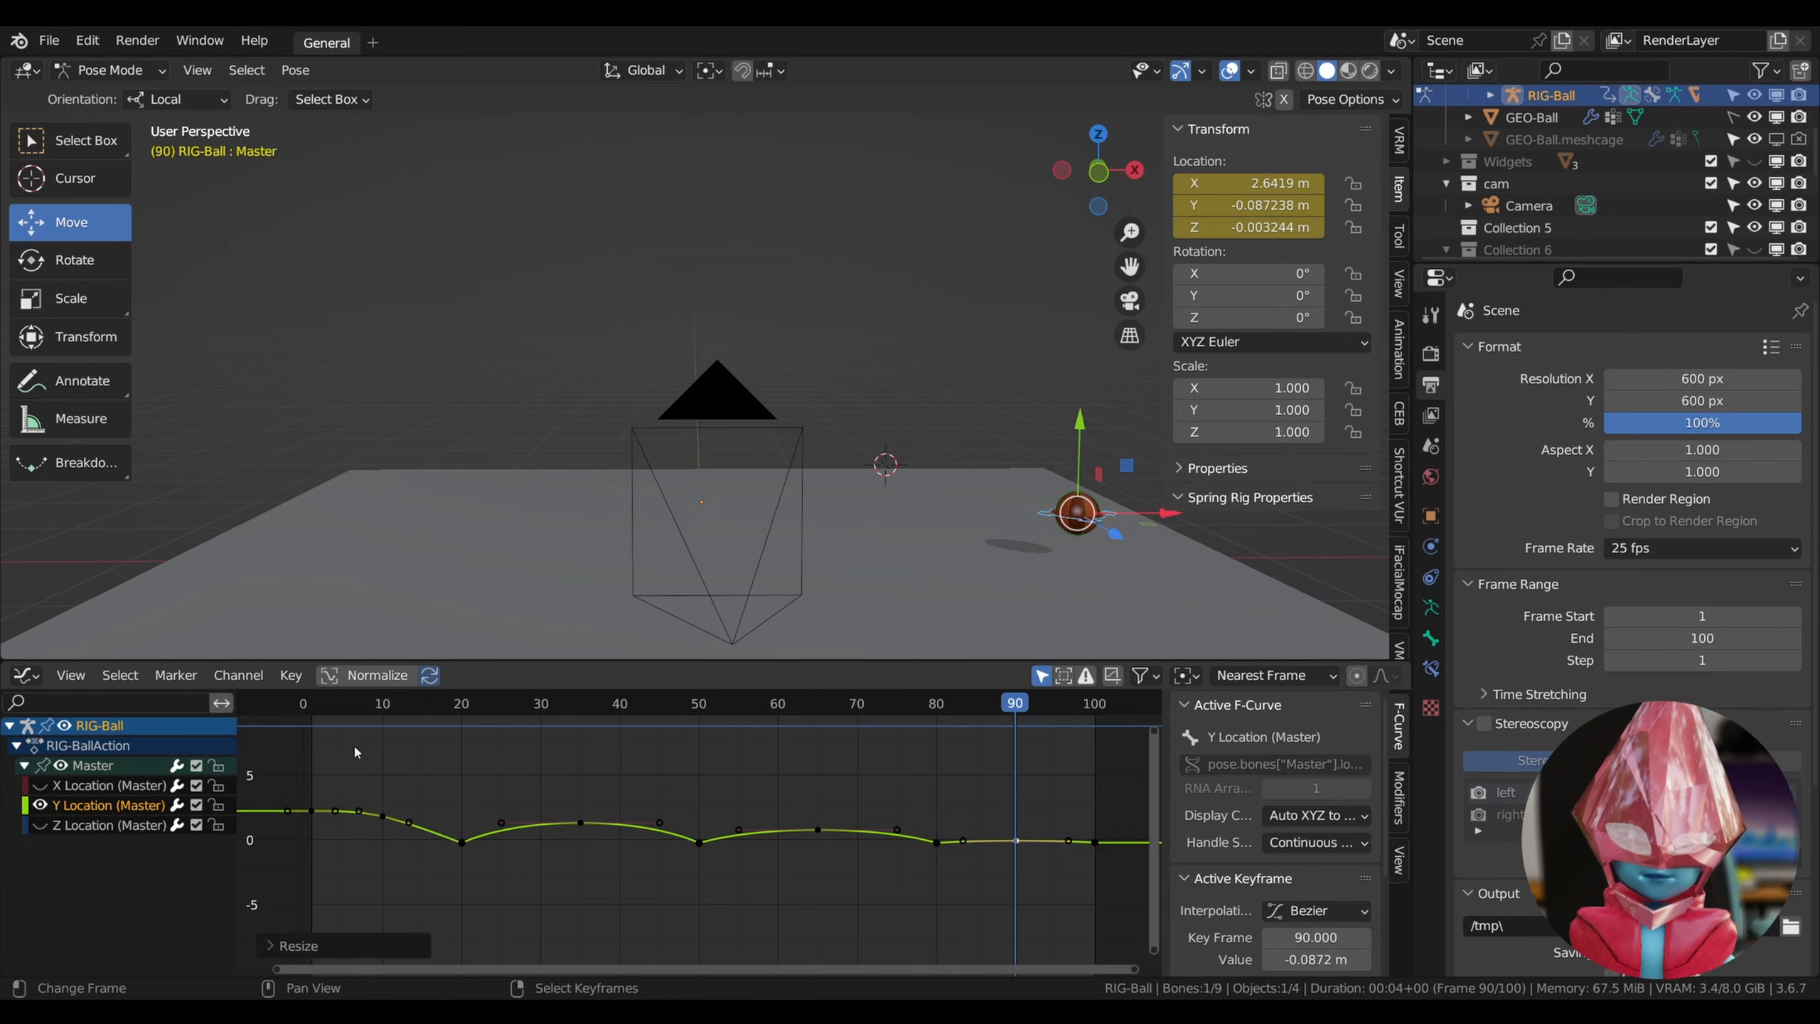
pyautogui.press('space')
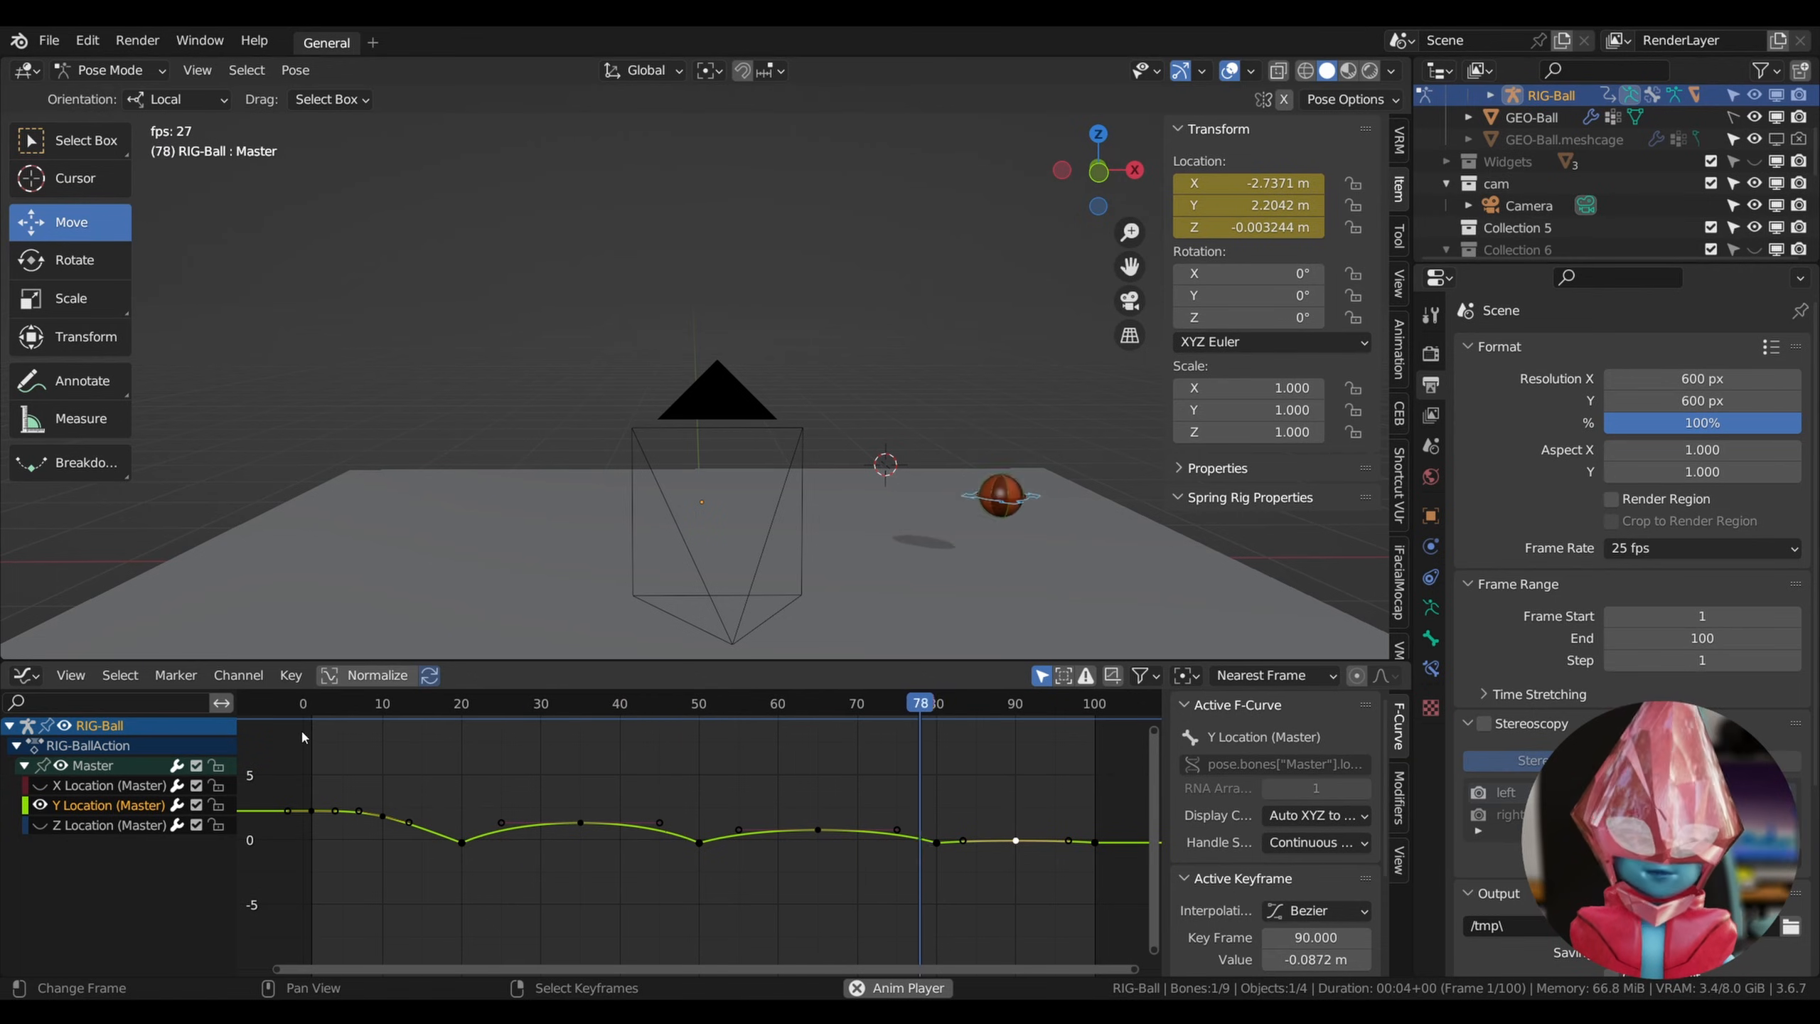
pyautogui.press('space')
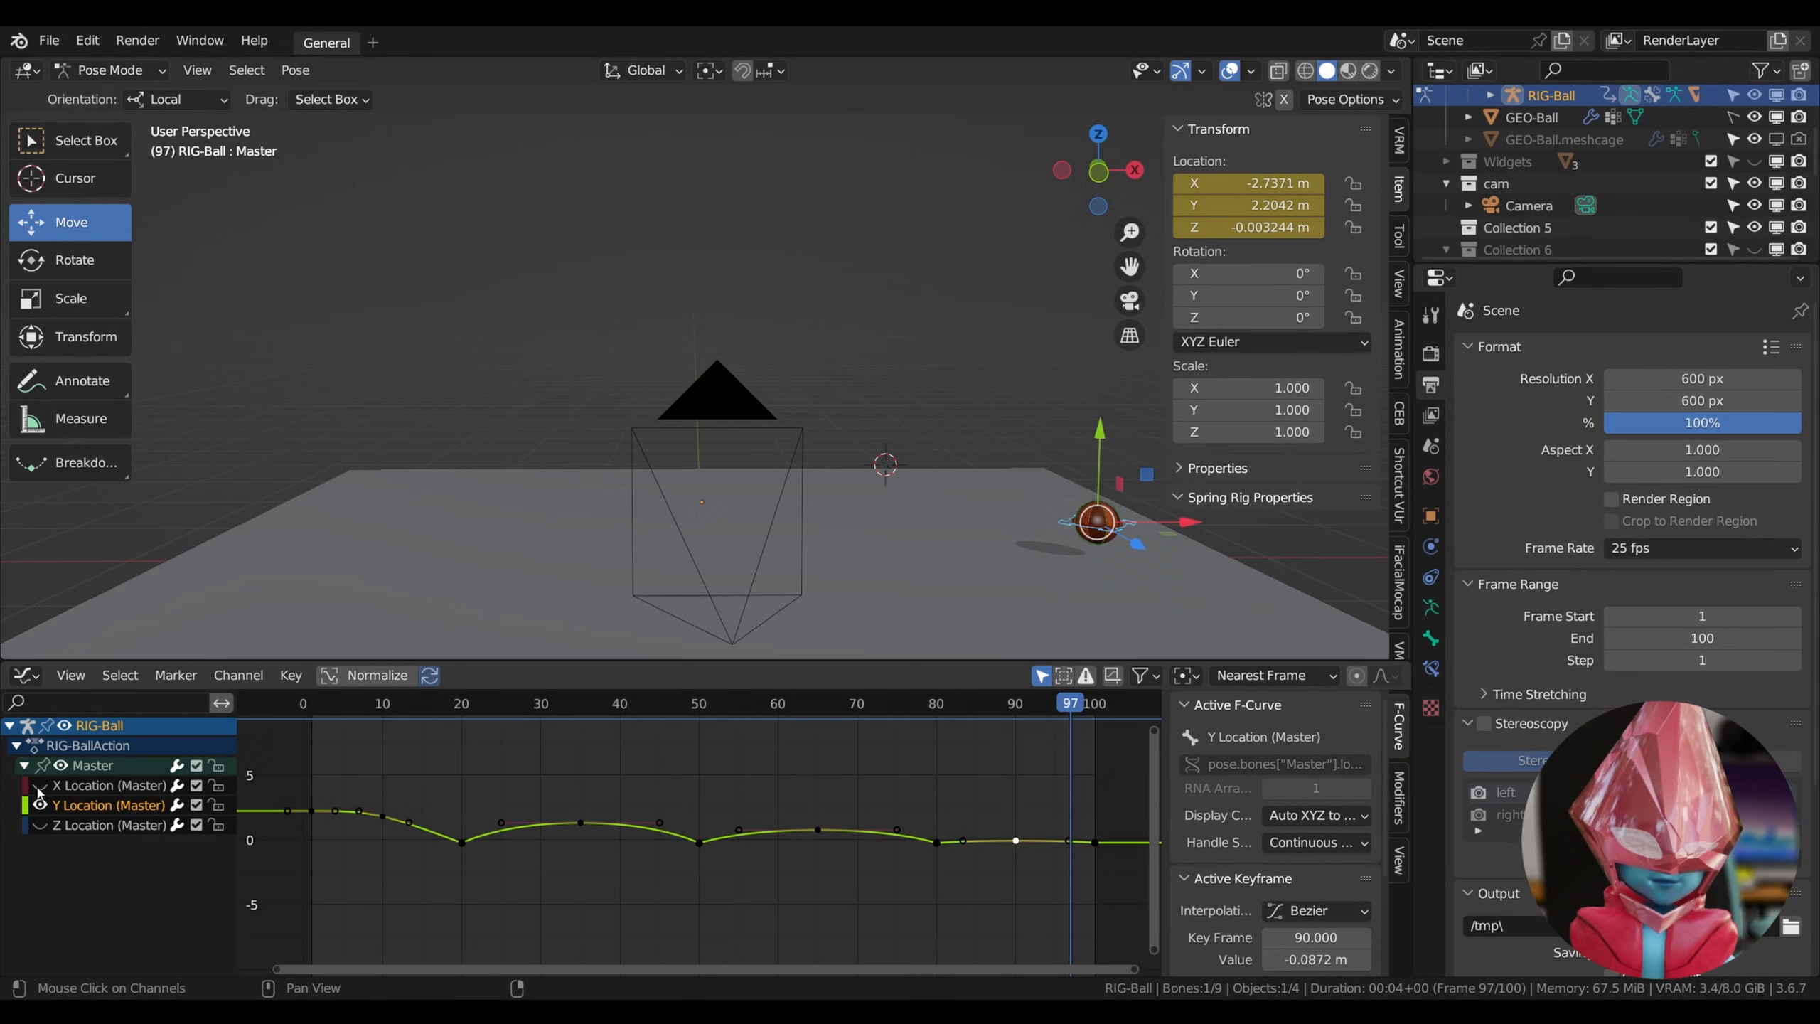
# Show the Master bone's X Location and Z Location curves again and play the animation to review the full motion.
pyautogui.click(39, 785)
pyautogui.click(39, 824)
pyautogui.press('space')
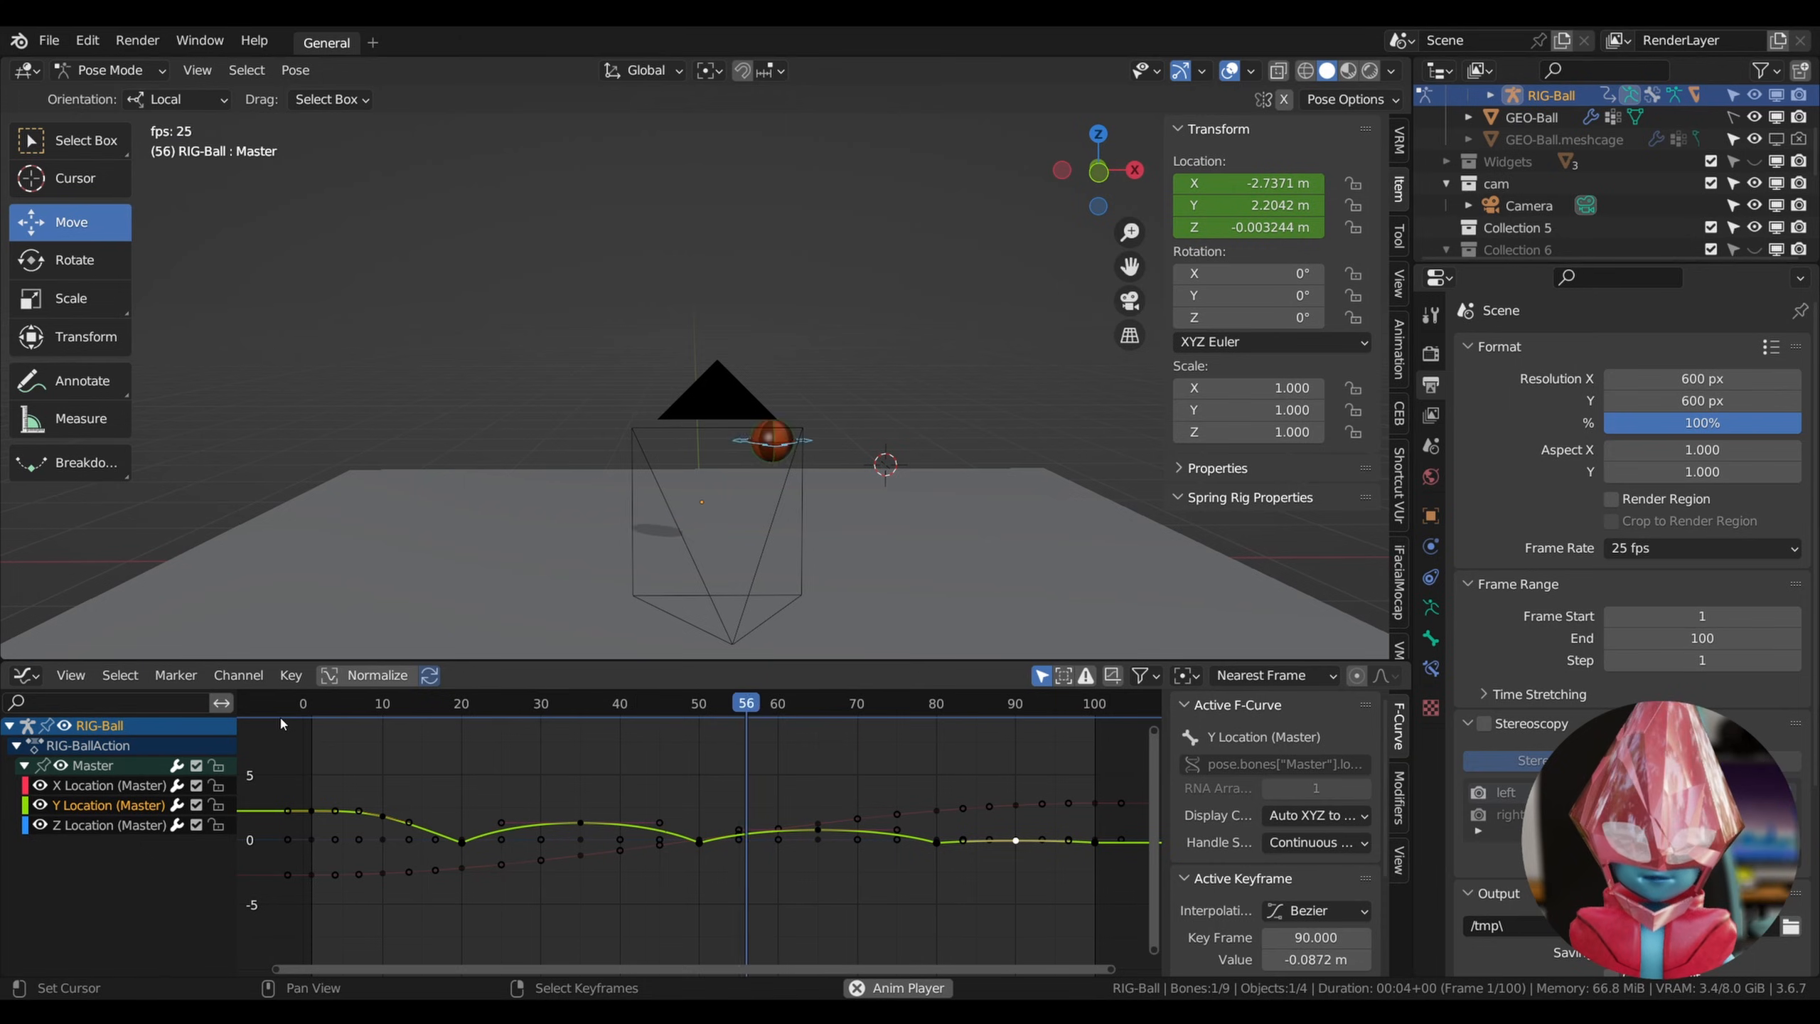
pyautogui.press('space')
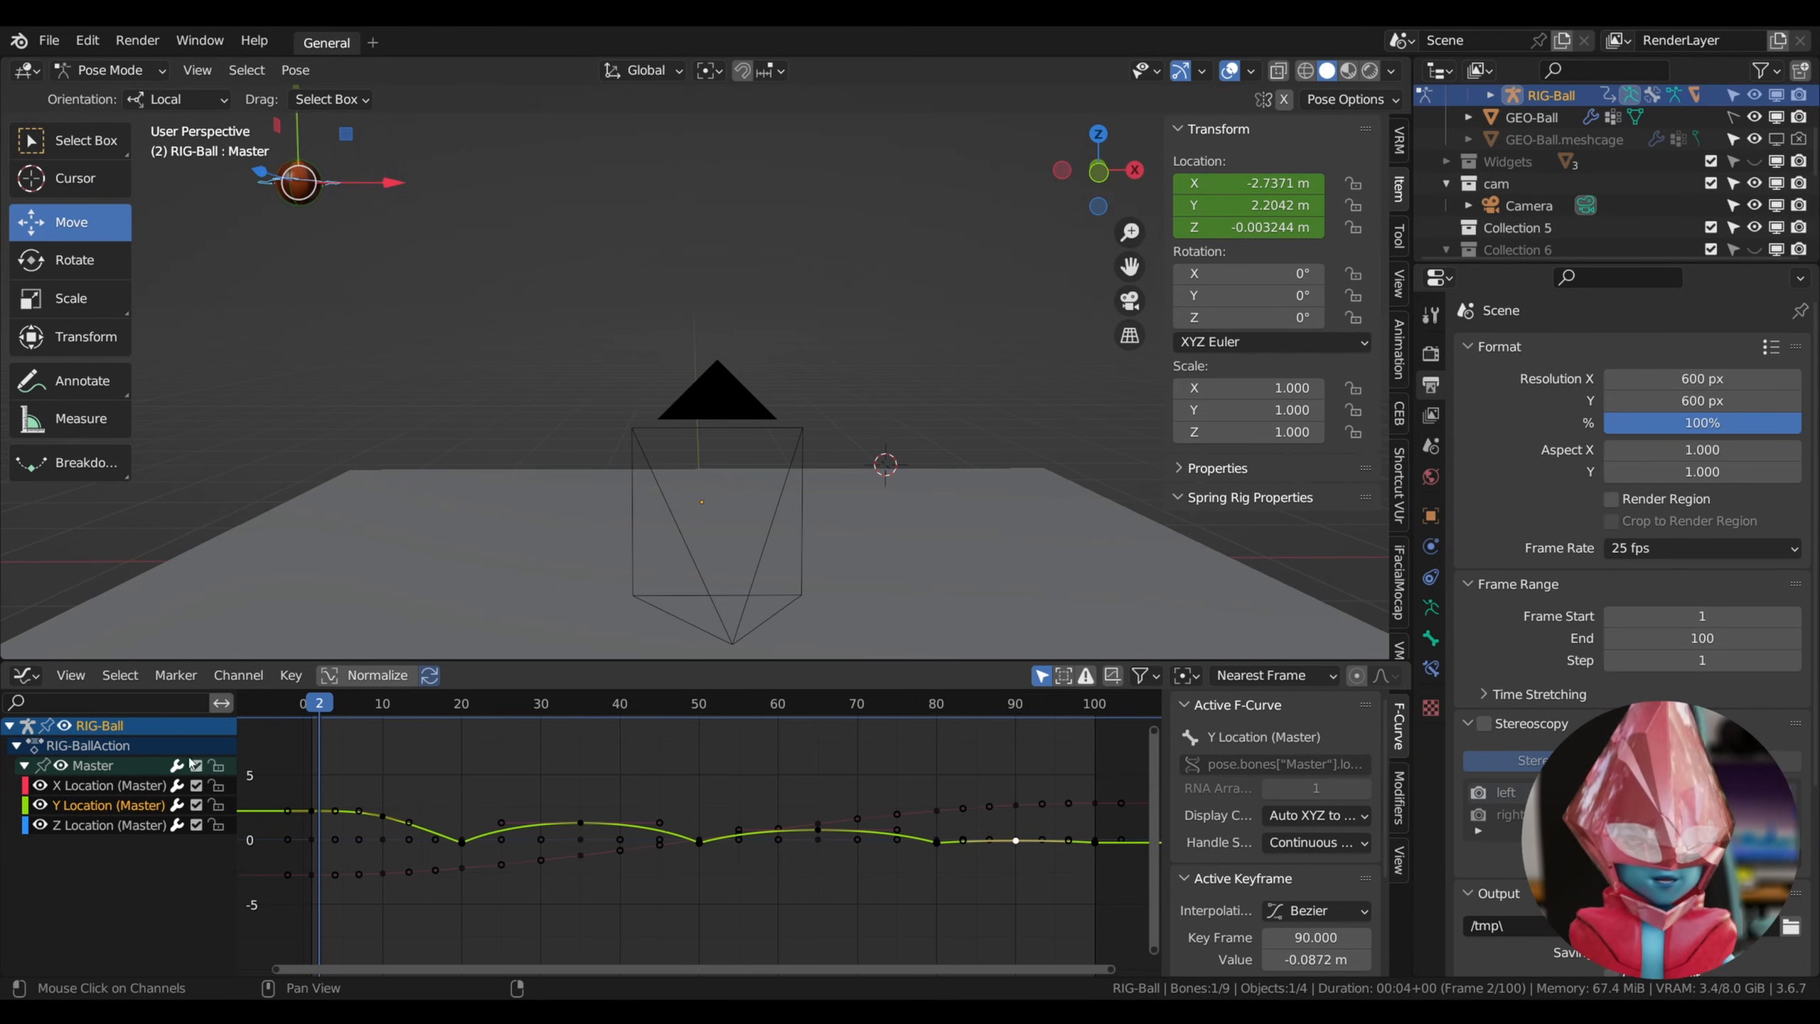
# Switch the Graph Editor area to the Timeline, select the Ball bone and activate the Rotate tool.
pyautogui.click(25, 676)
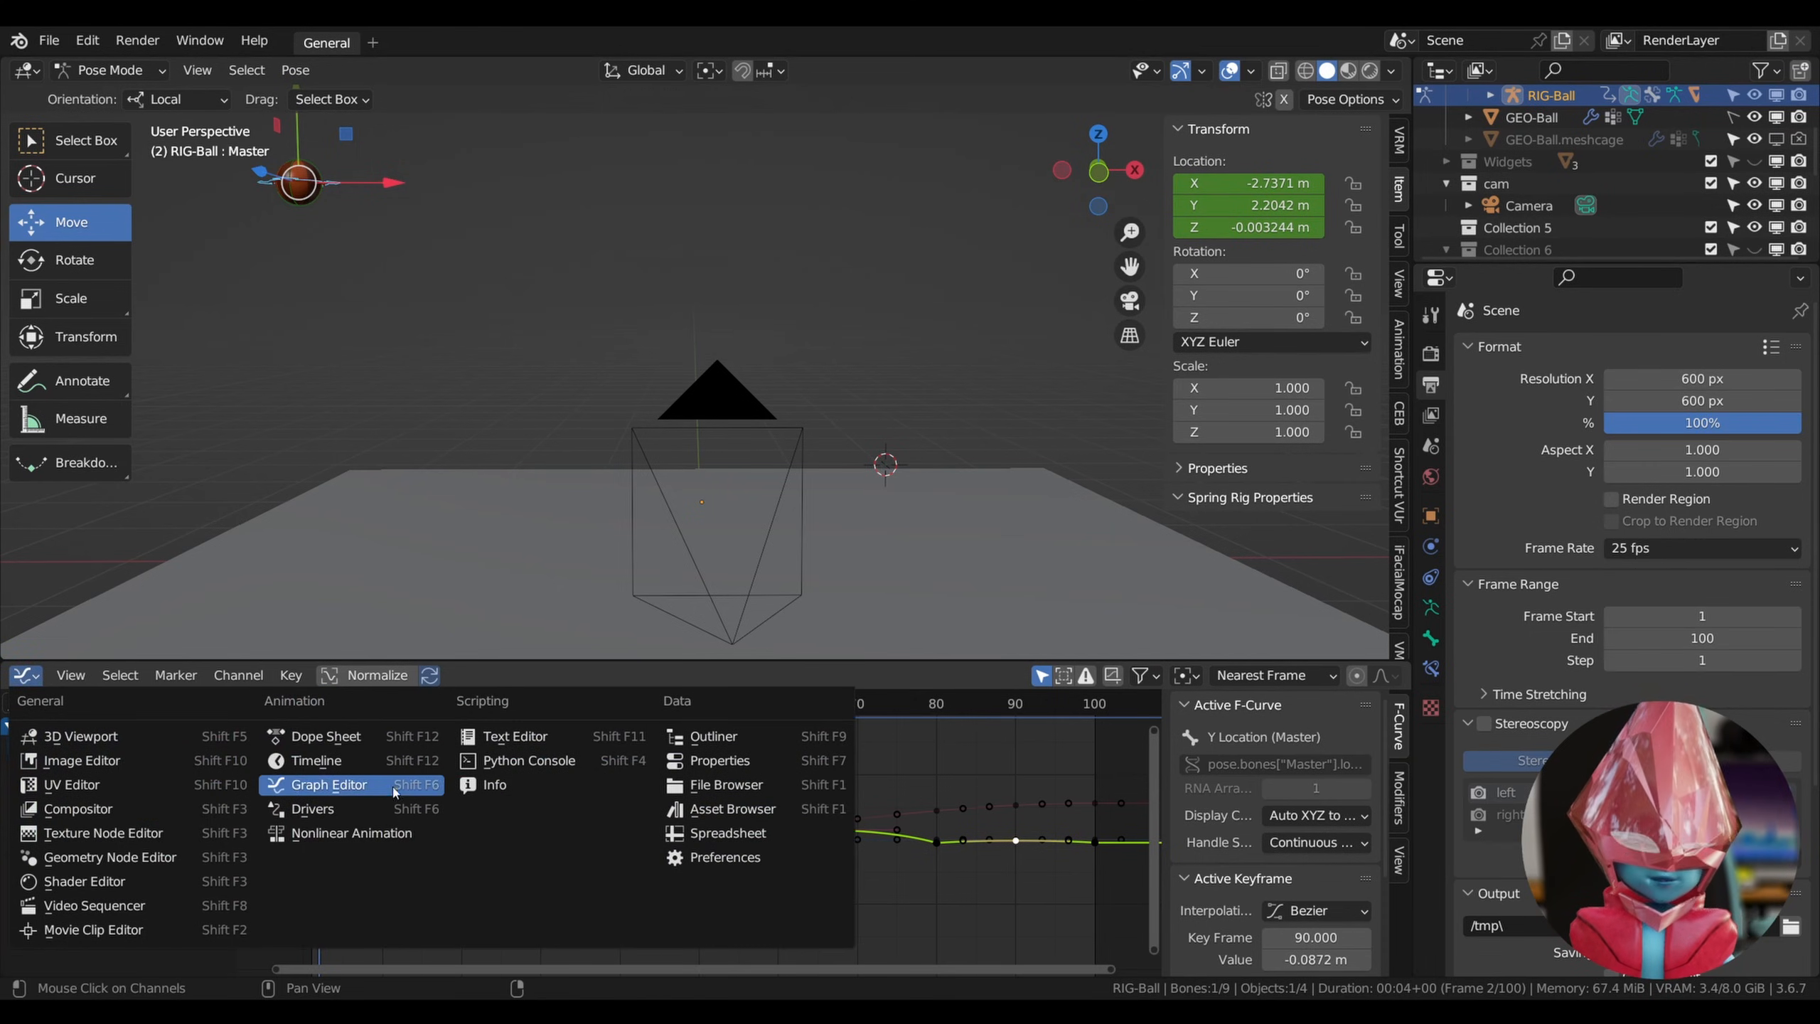
pyautogui.click(317, 762)
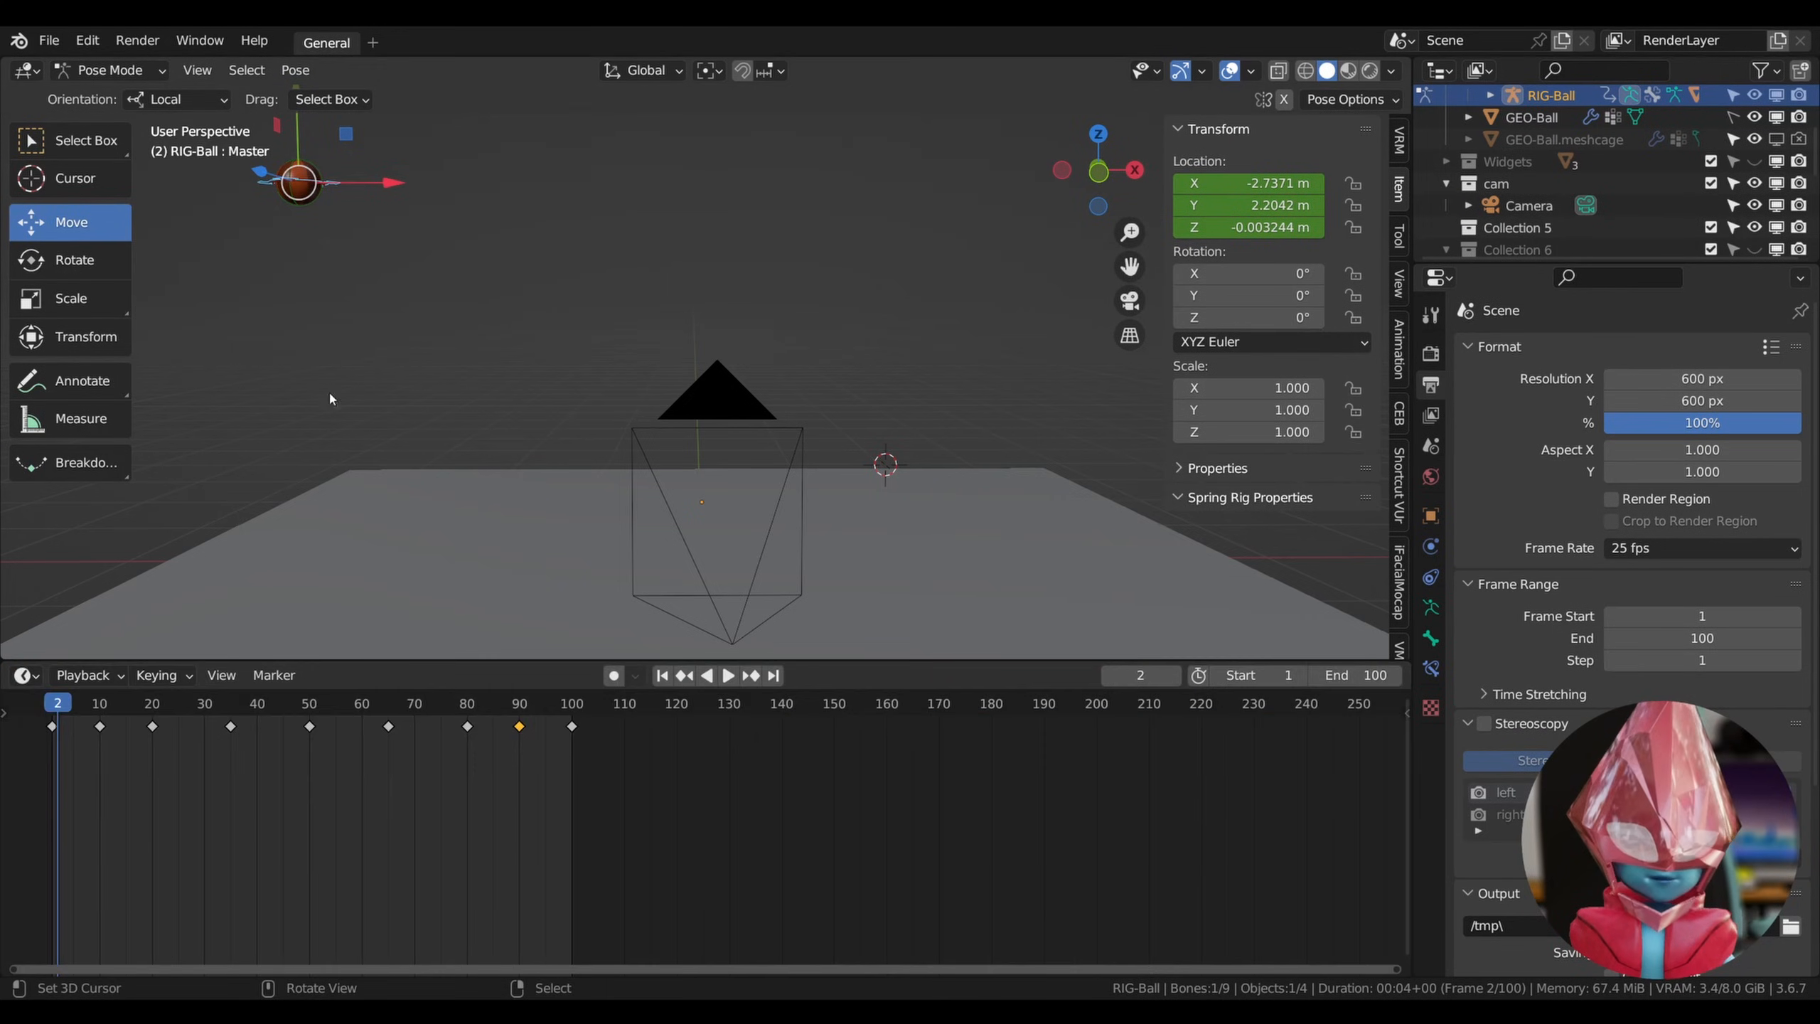
pyautogui.click(312, 214)
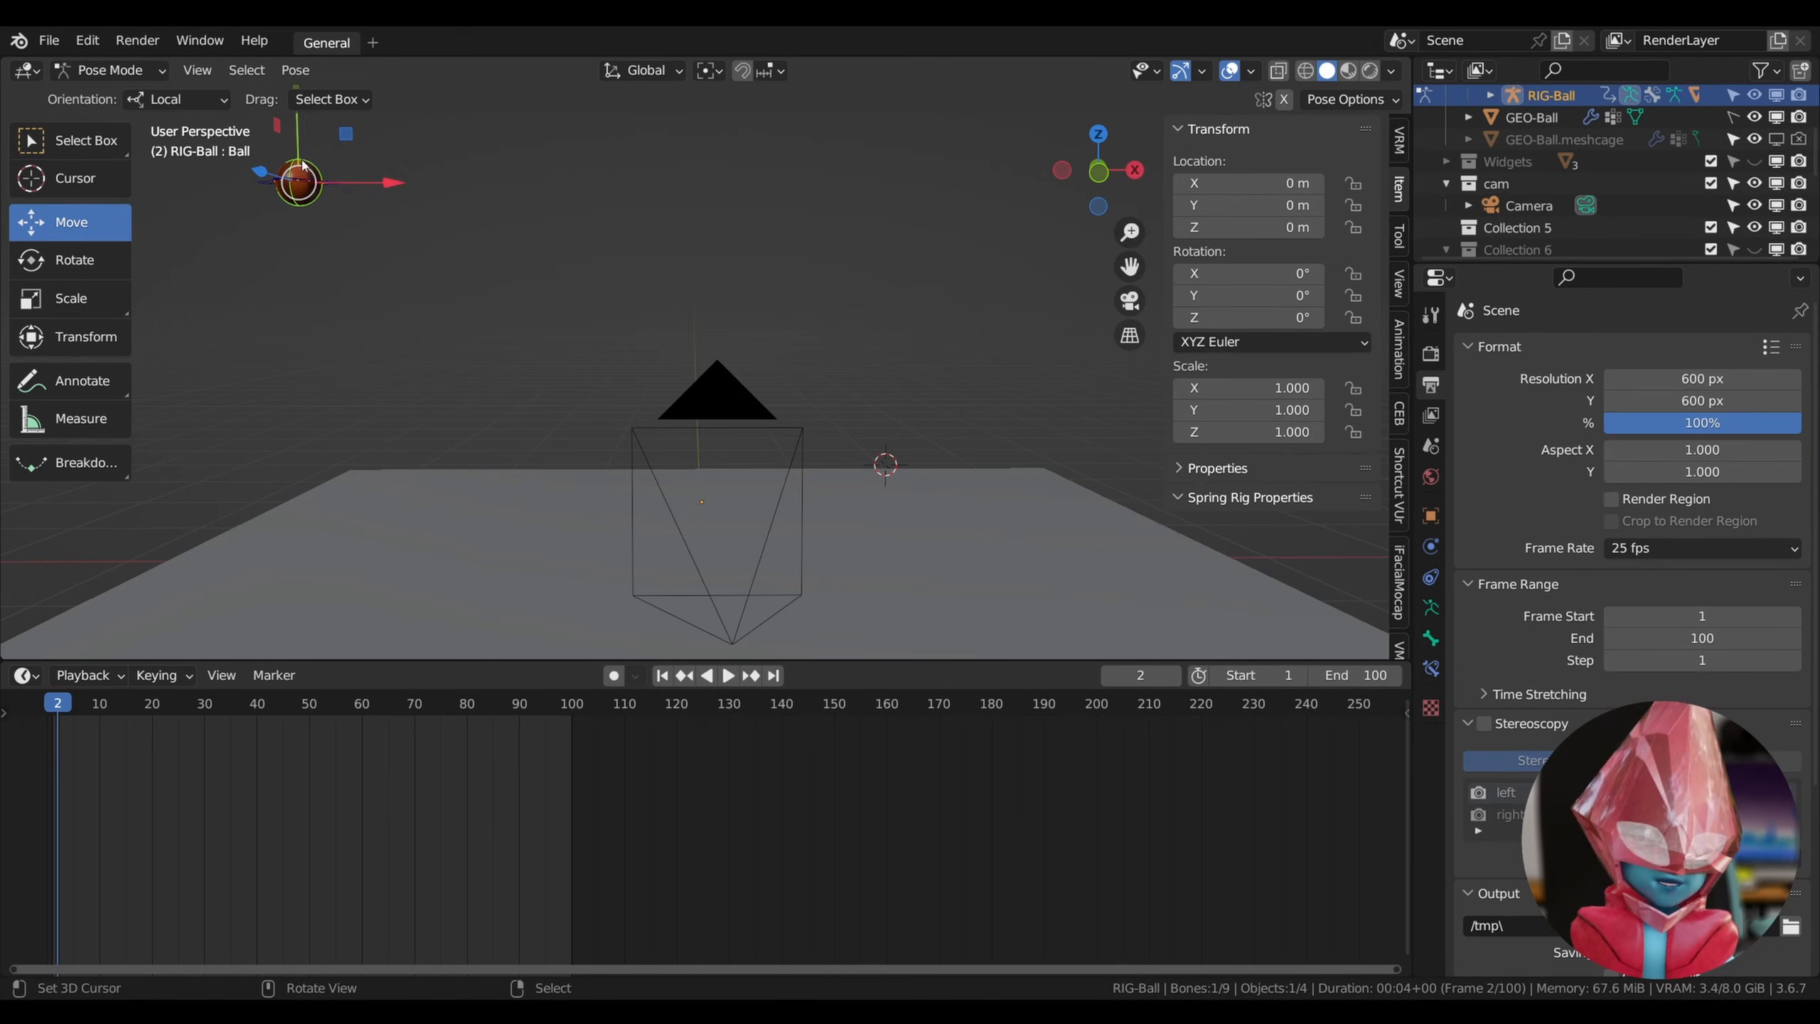
pyautogui.click(70, 276)
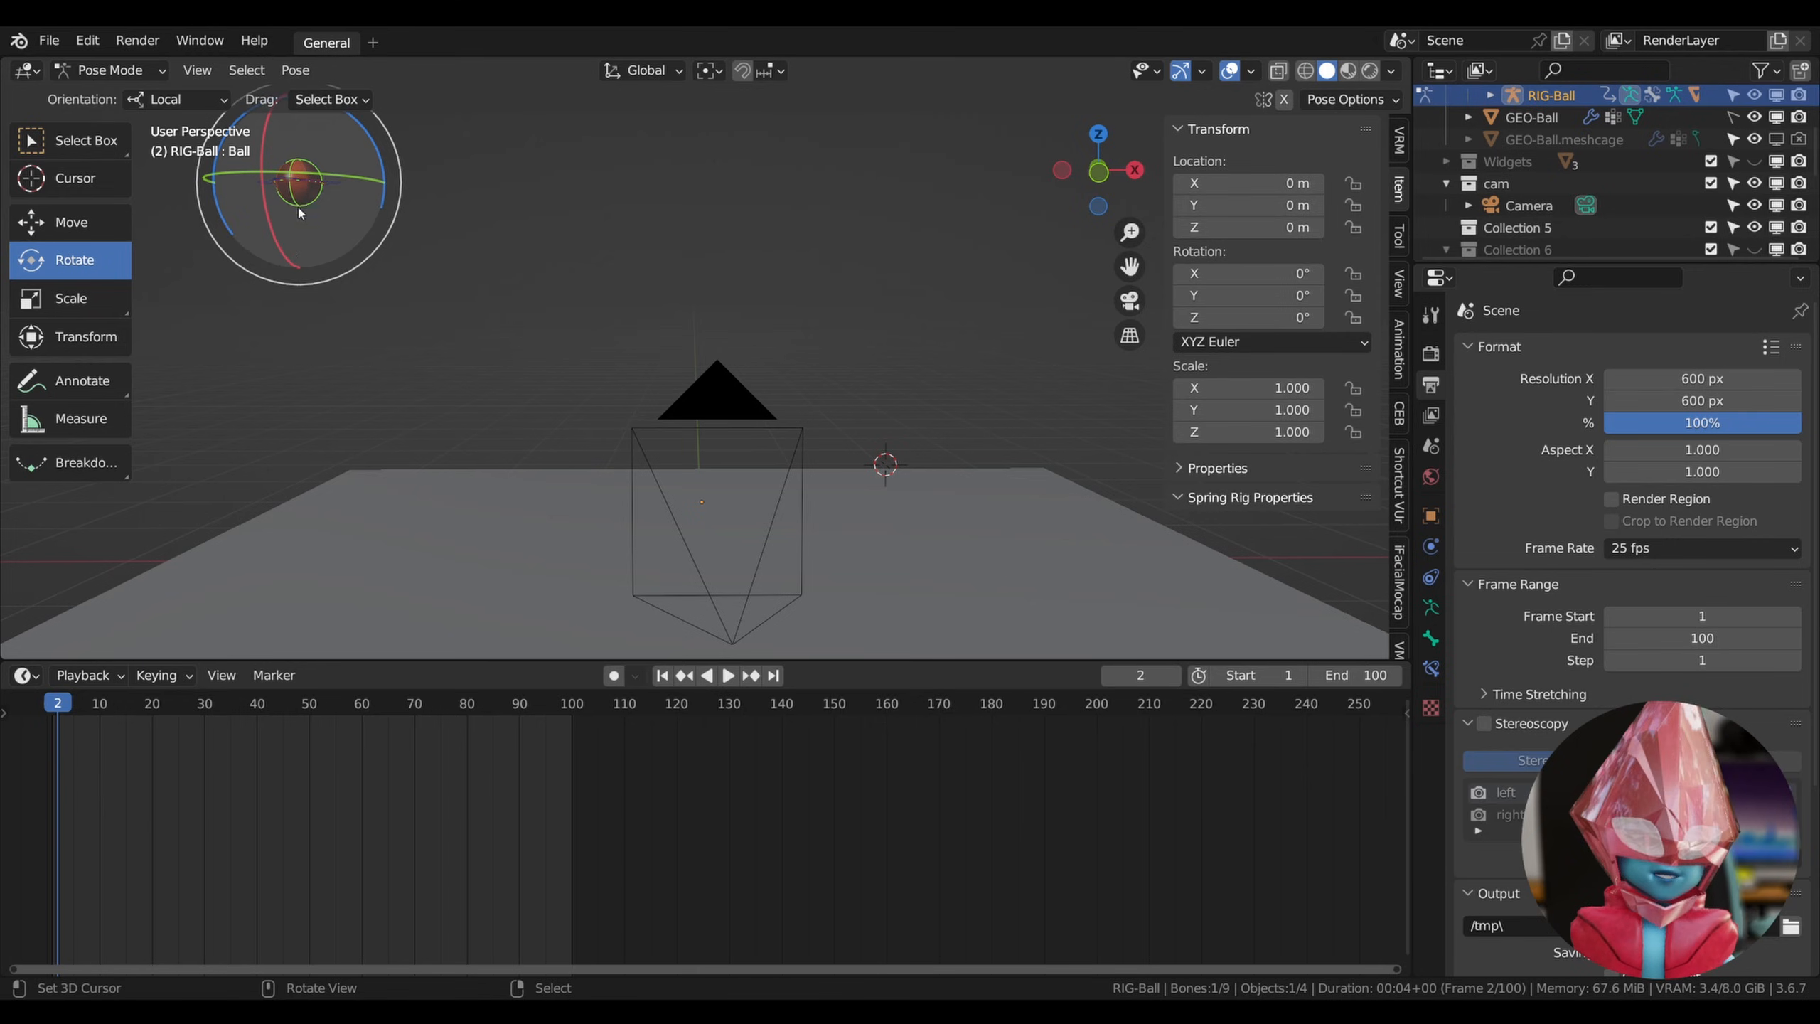
# Insert a Rotation keyframe on the Ball bone at frame 1 and move the playhead to frame 100.
pyautogui.click(54, 723)
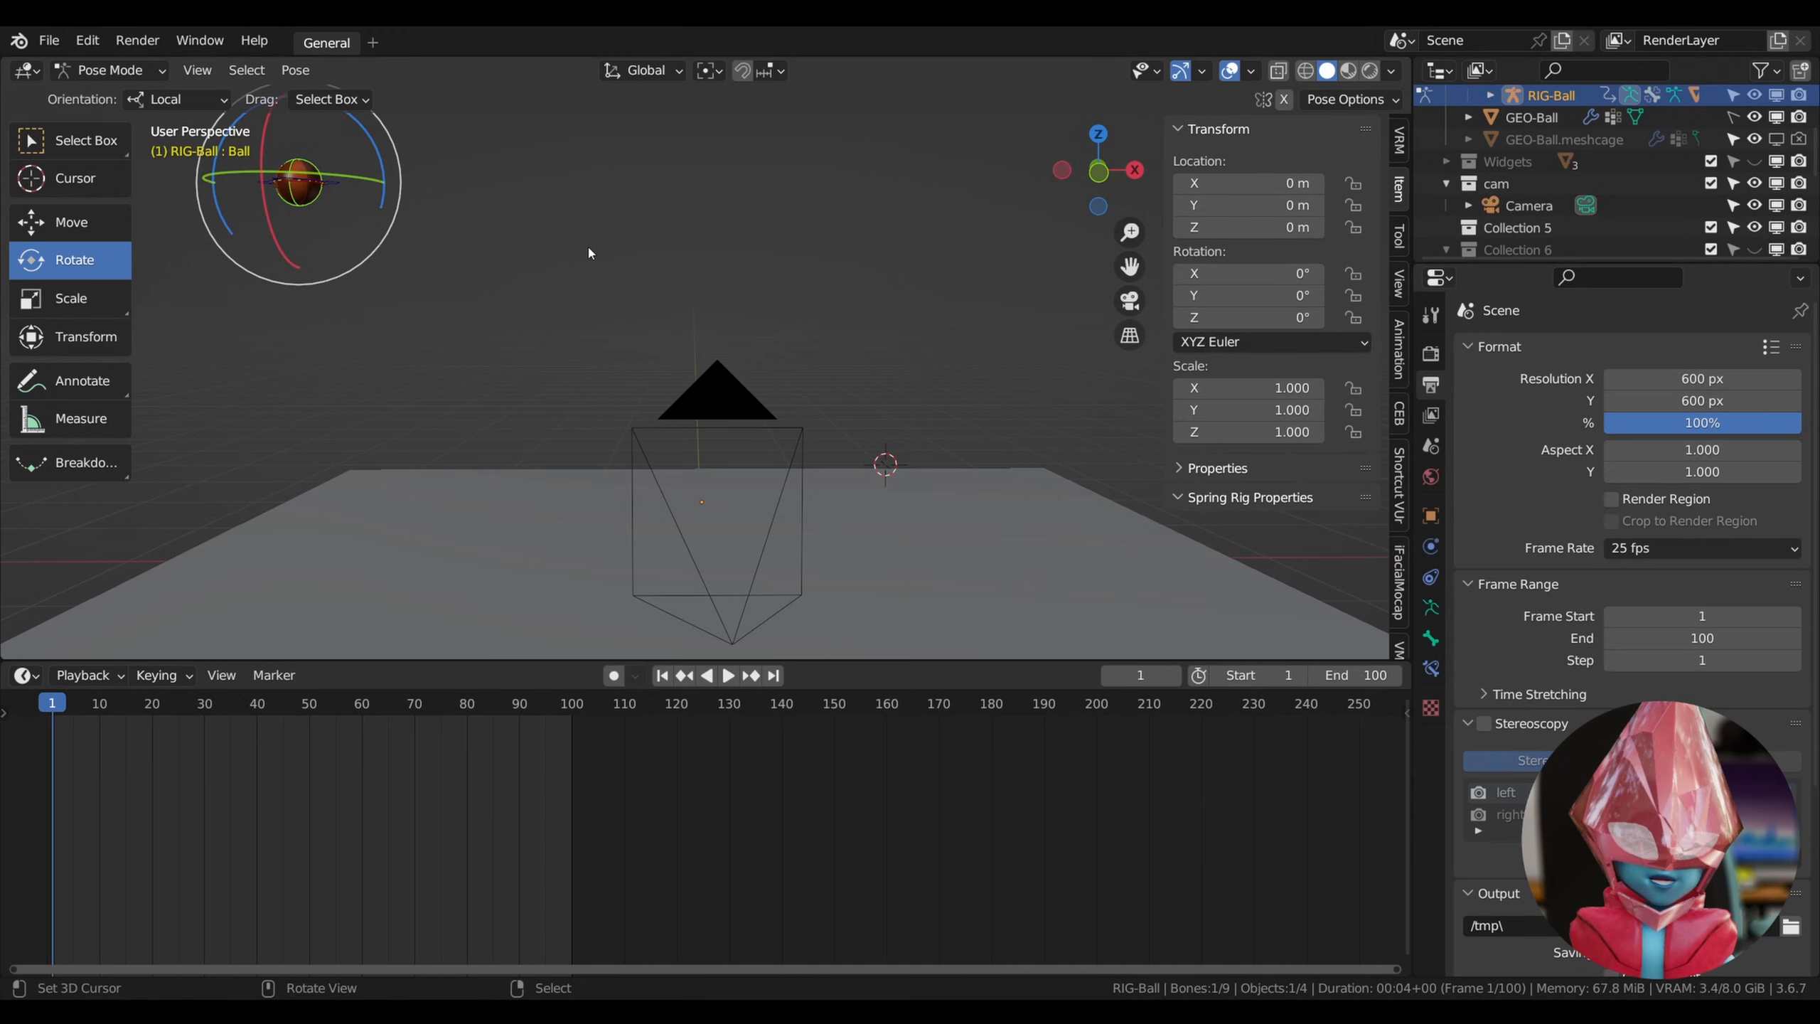
pyautogui.press('i')
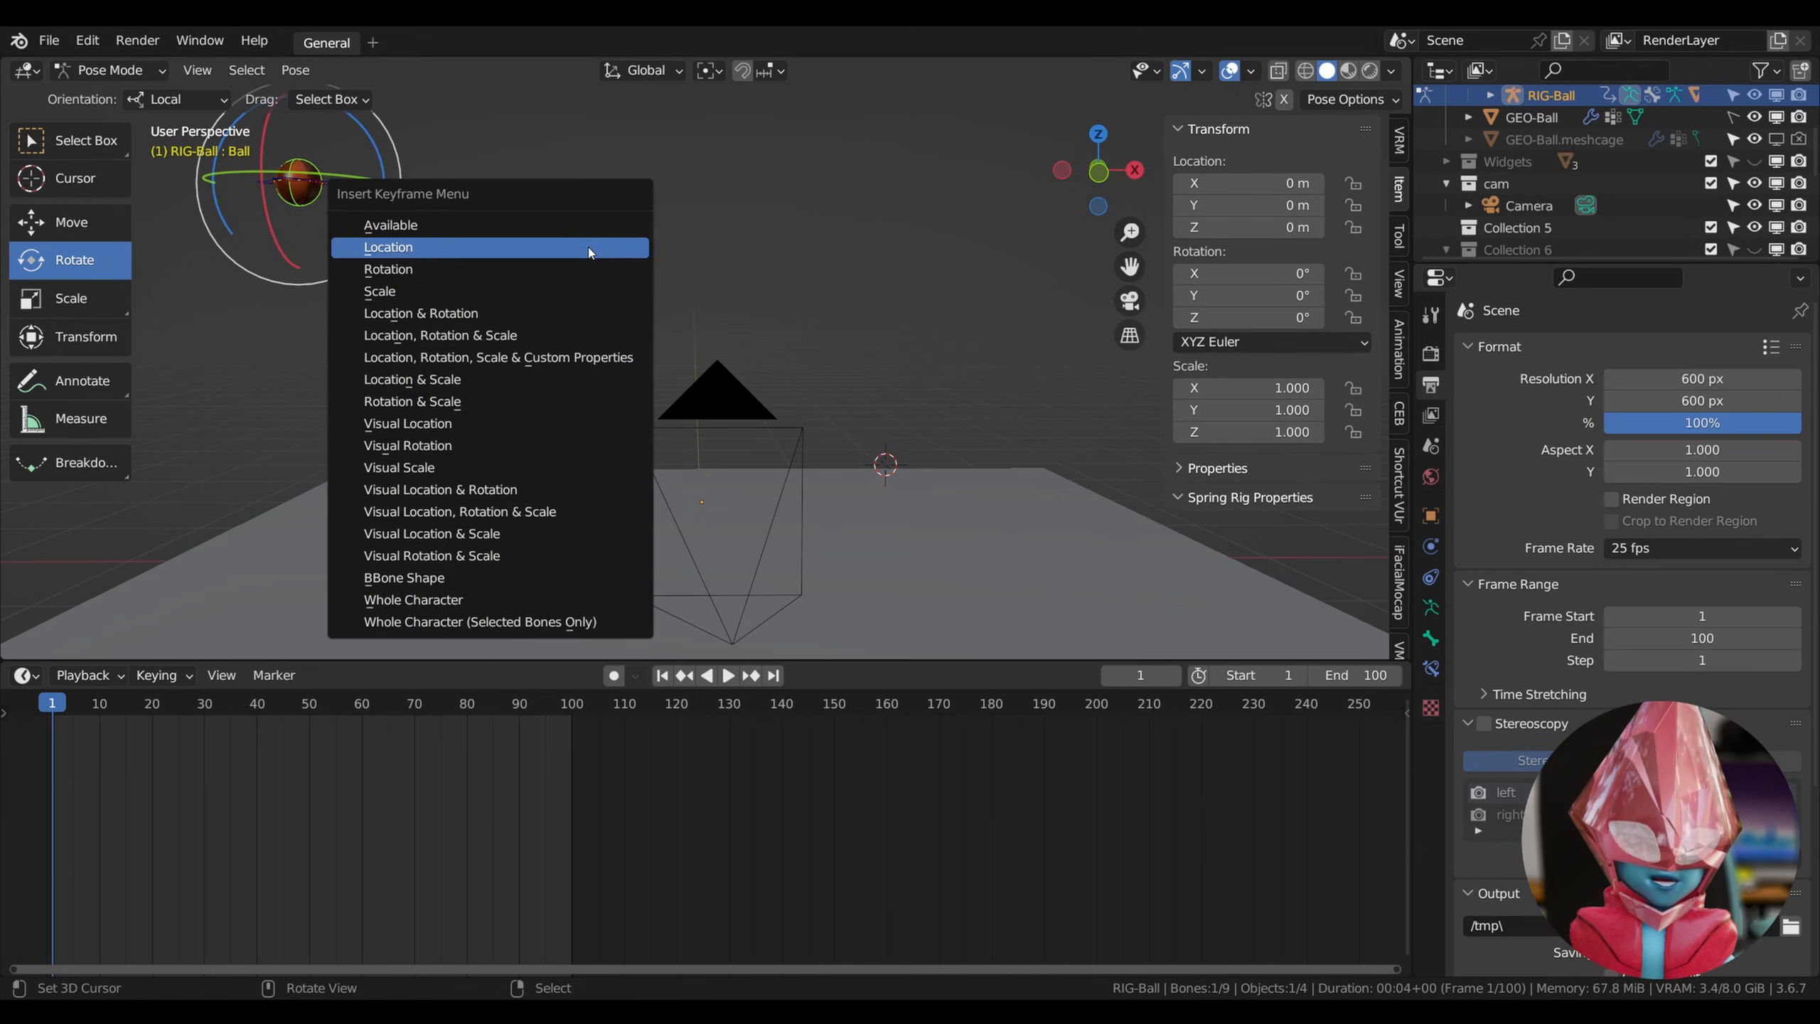
pyautogui.click(439, 272)
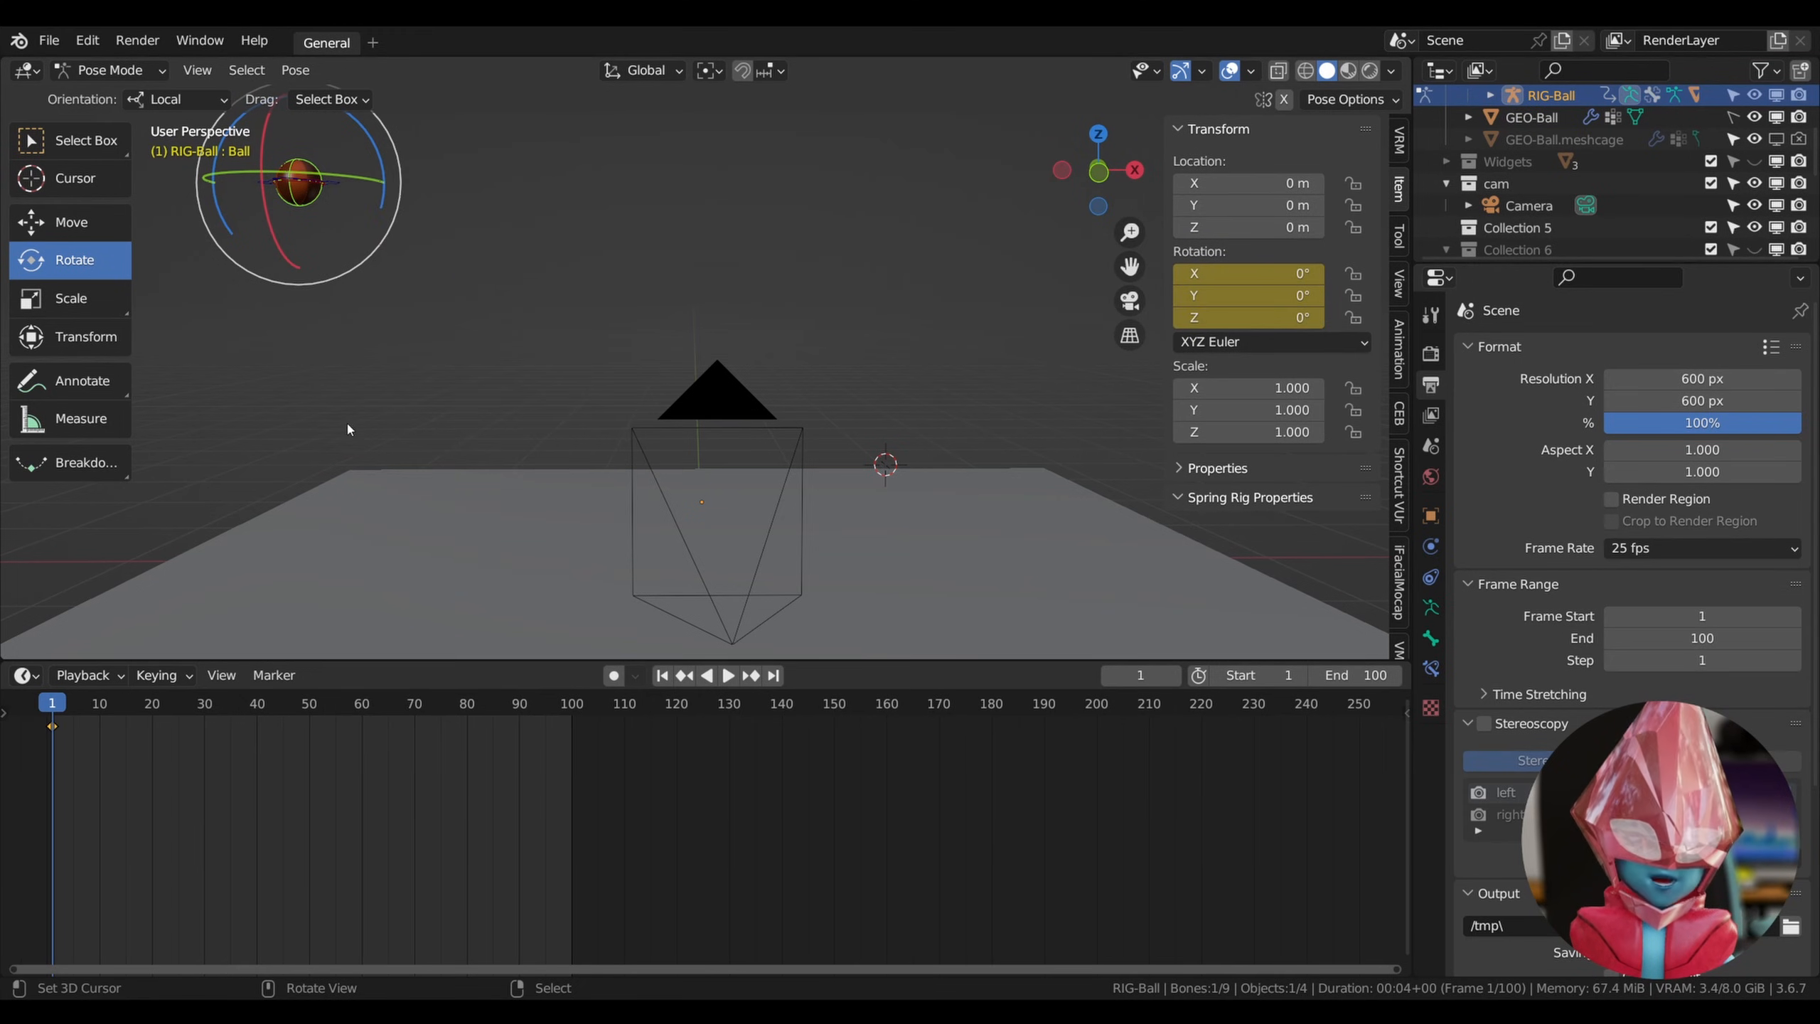
pyautogui.press('space')
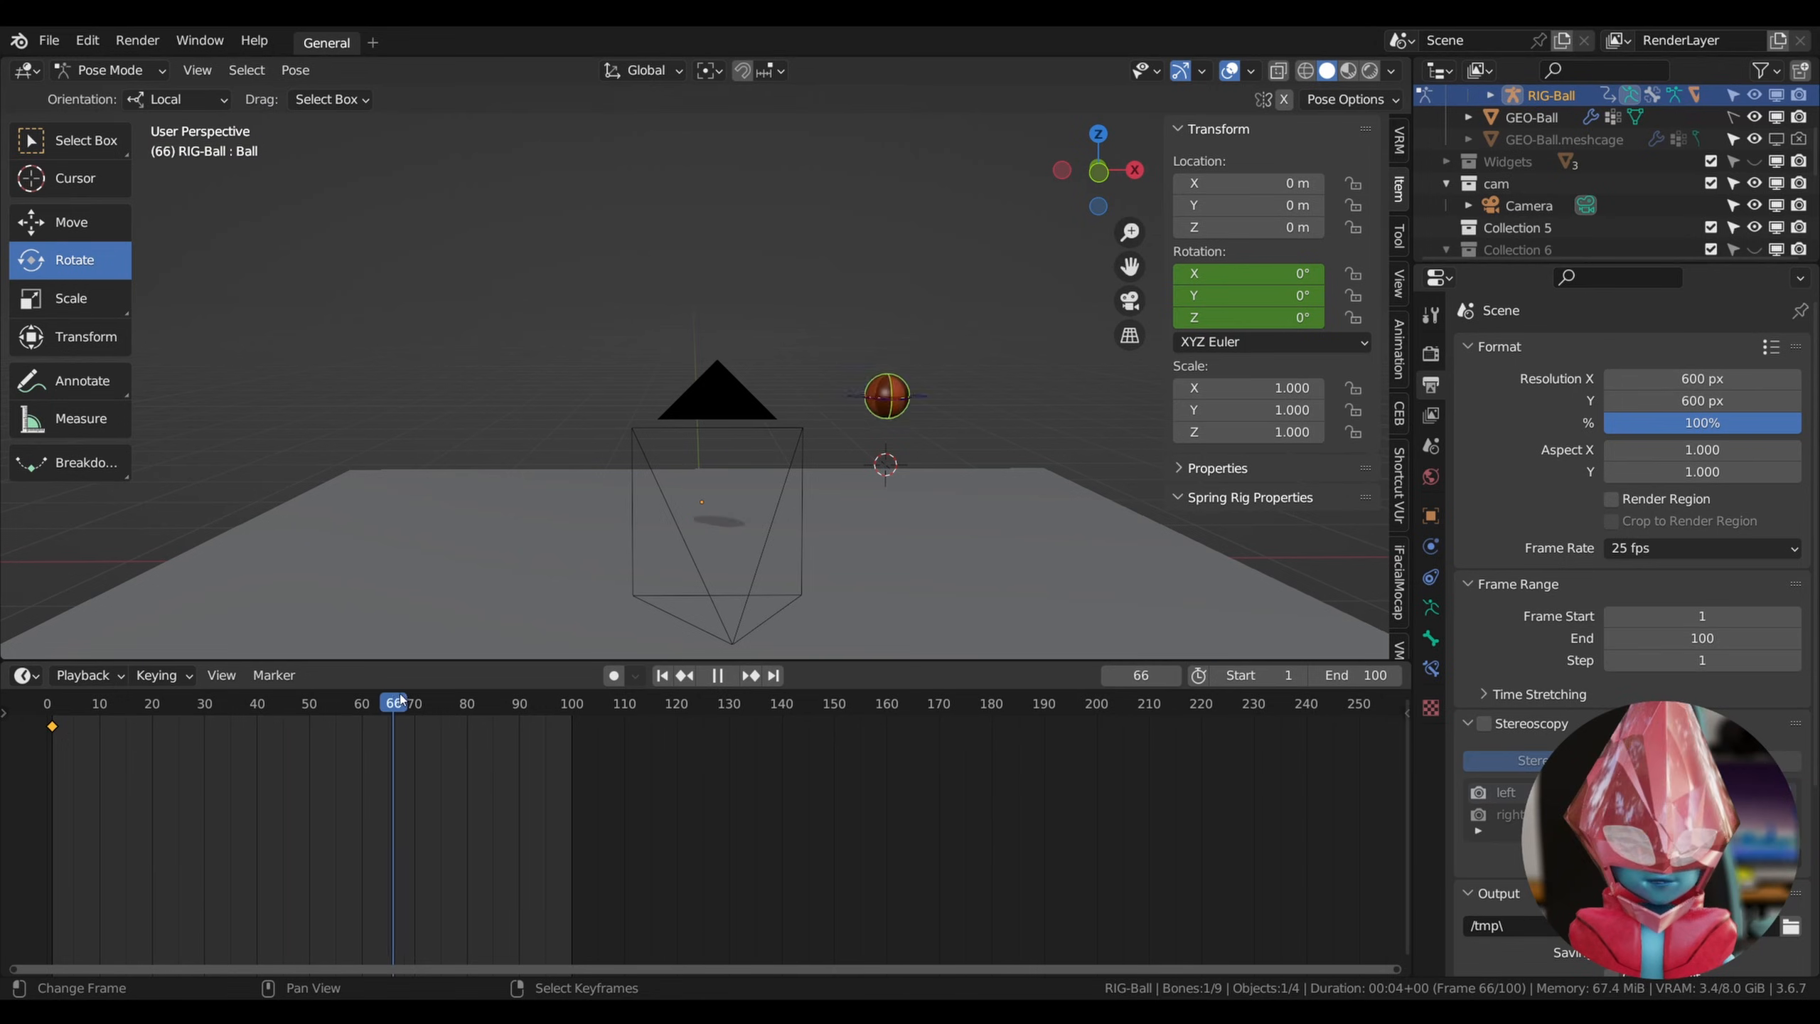
pyautogui.press('space')
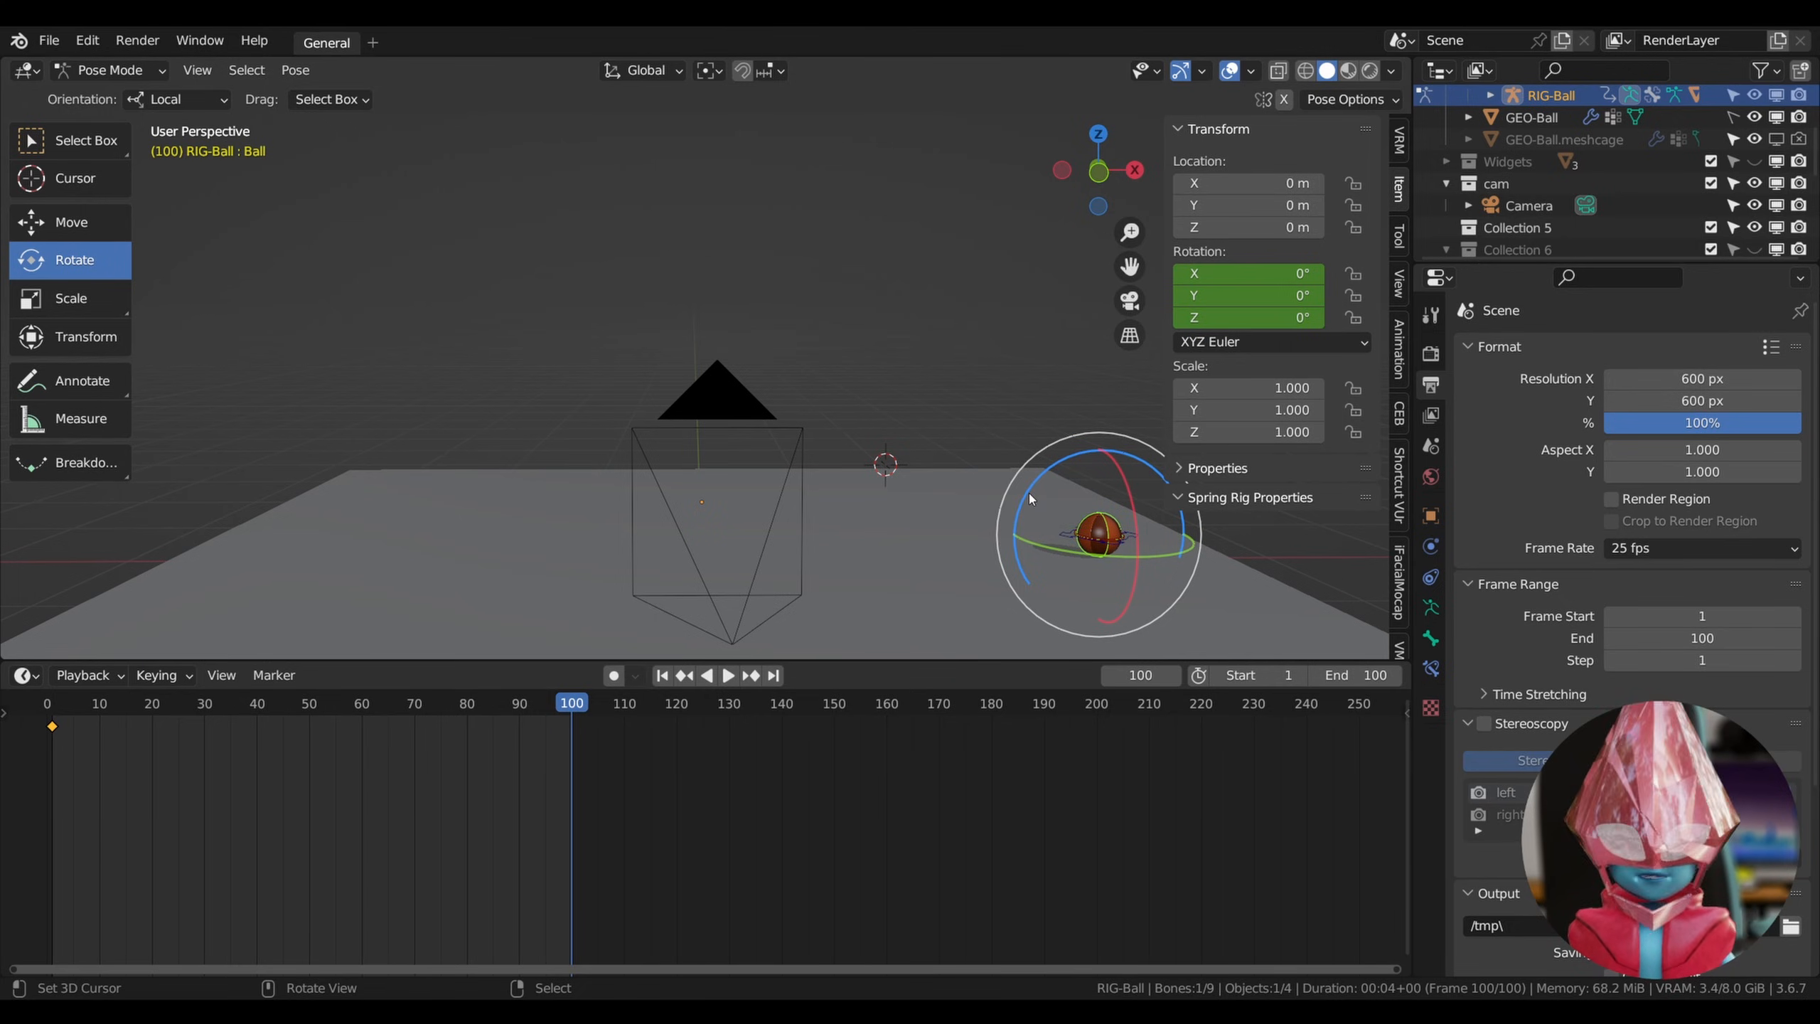
# Try rotating the Ball bone freehand to about -3000.9° on Z with a Rotation keyframe at frame 100, and remove that keyframe.
pyautogui.moveTo(1029, 493); pyautogui.dragTo(1342, 112)
pyautogui.moveTo(321, 267)
pyautogui.mouseDown()
pyautogui.moveTo(1028, 386)
pyautogui.moveTo(346, 252)
pyautogui.moveTo(72, 358)
pyautogui.moveTo(1254, 337)
pyautogui.mouseUp()
pyautogui.moveTo(1162, 455)
pyautogui.mouseDown()
pyautogui.moveTo(1179, 593)
pyautogui.moveTo(1040, 616)
pyautogui.moveTo(1014, 479)
pyautogui.moveTo(1164, 428)
pyautogui.moveTo(1175, 545)
pyautogui.moveTo(1162, 446)
pyautogui.moveTo(286, 515)
pyautogui.moveTo(142, 311)
pyautogui.moveTo(115, 306)
pyautogui.mouseUp()
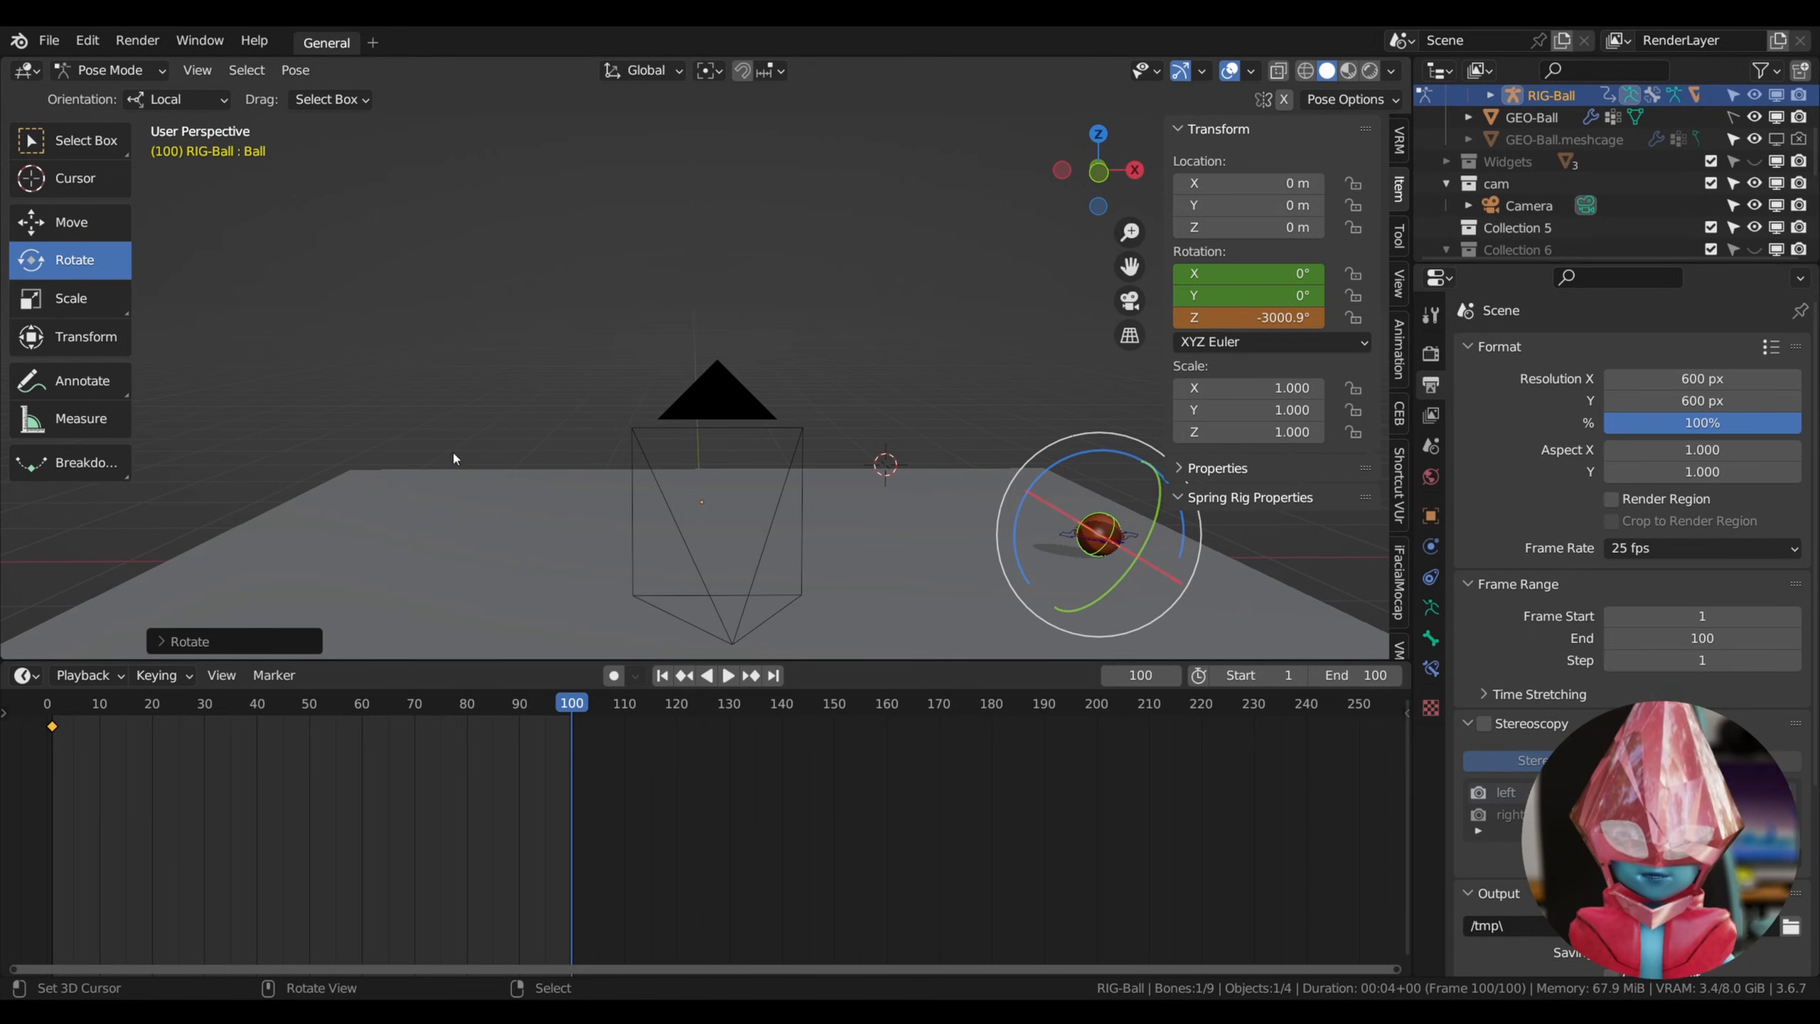
pyautogui.press('i')
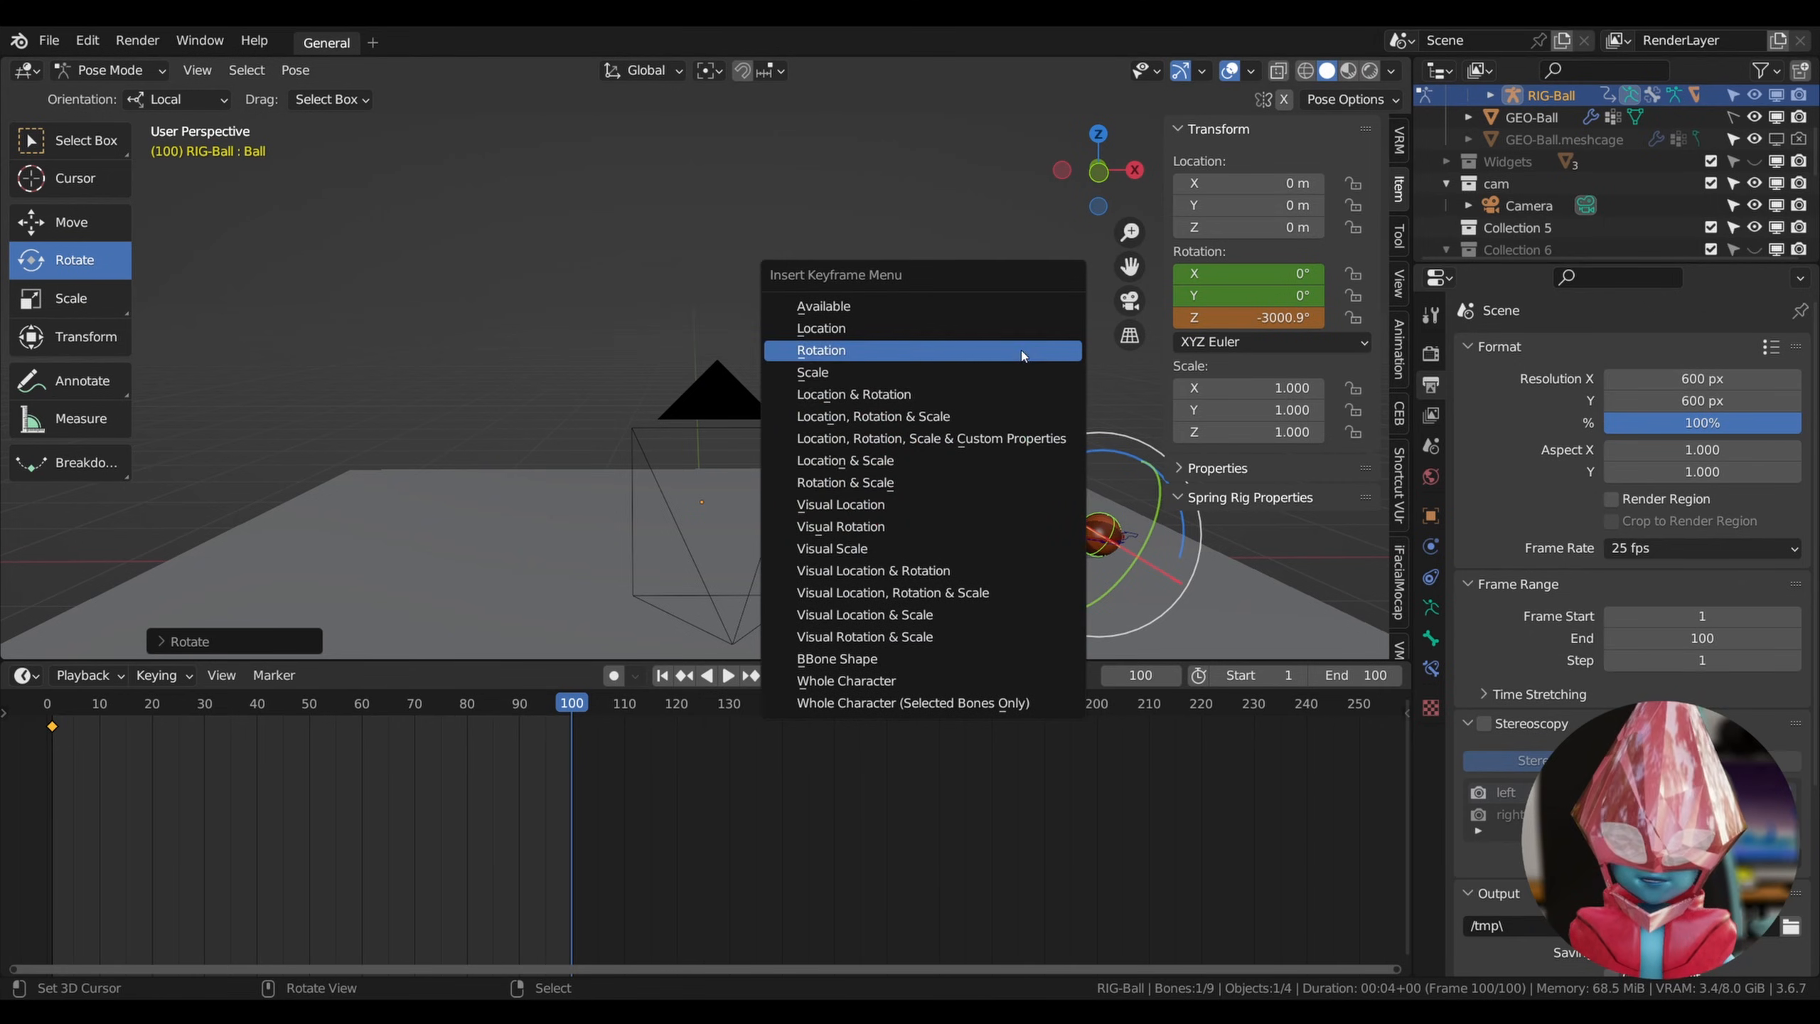
pyautogui.click(822, 350)
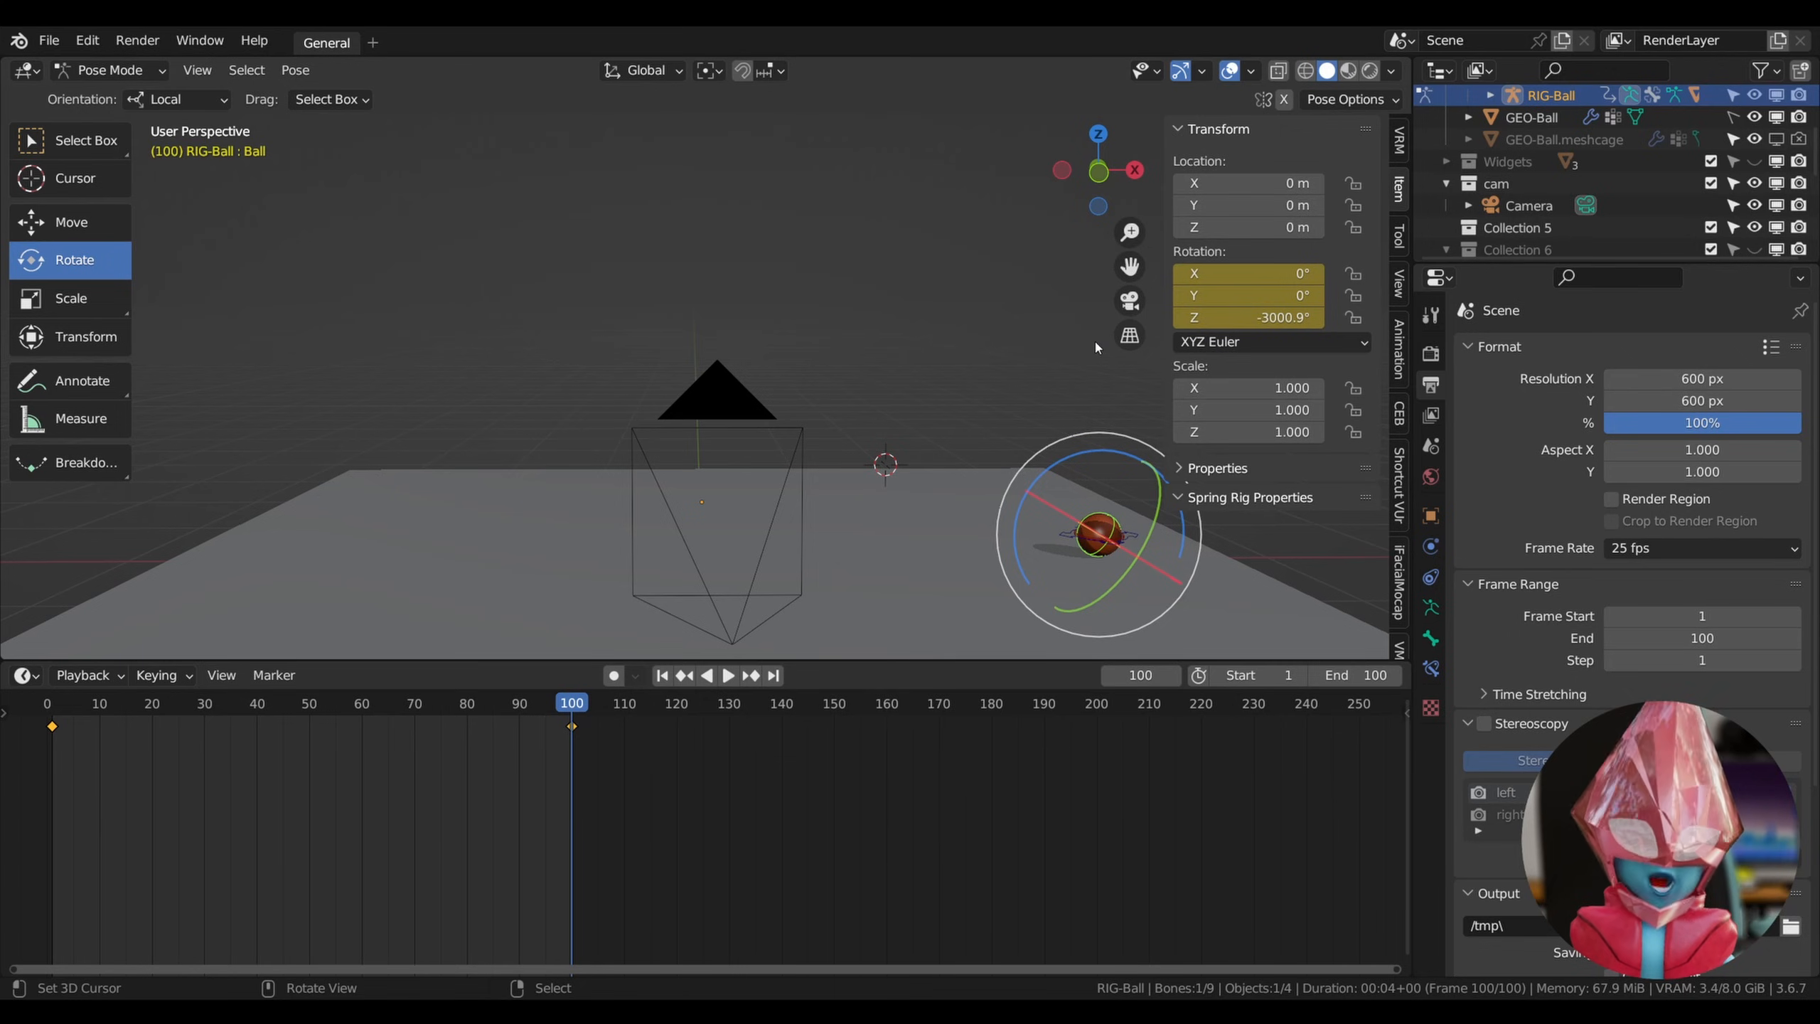
pyautogui.hotkey('alt', 'i')
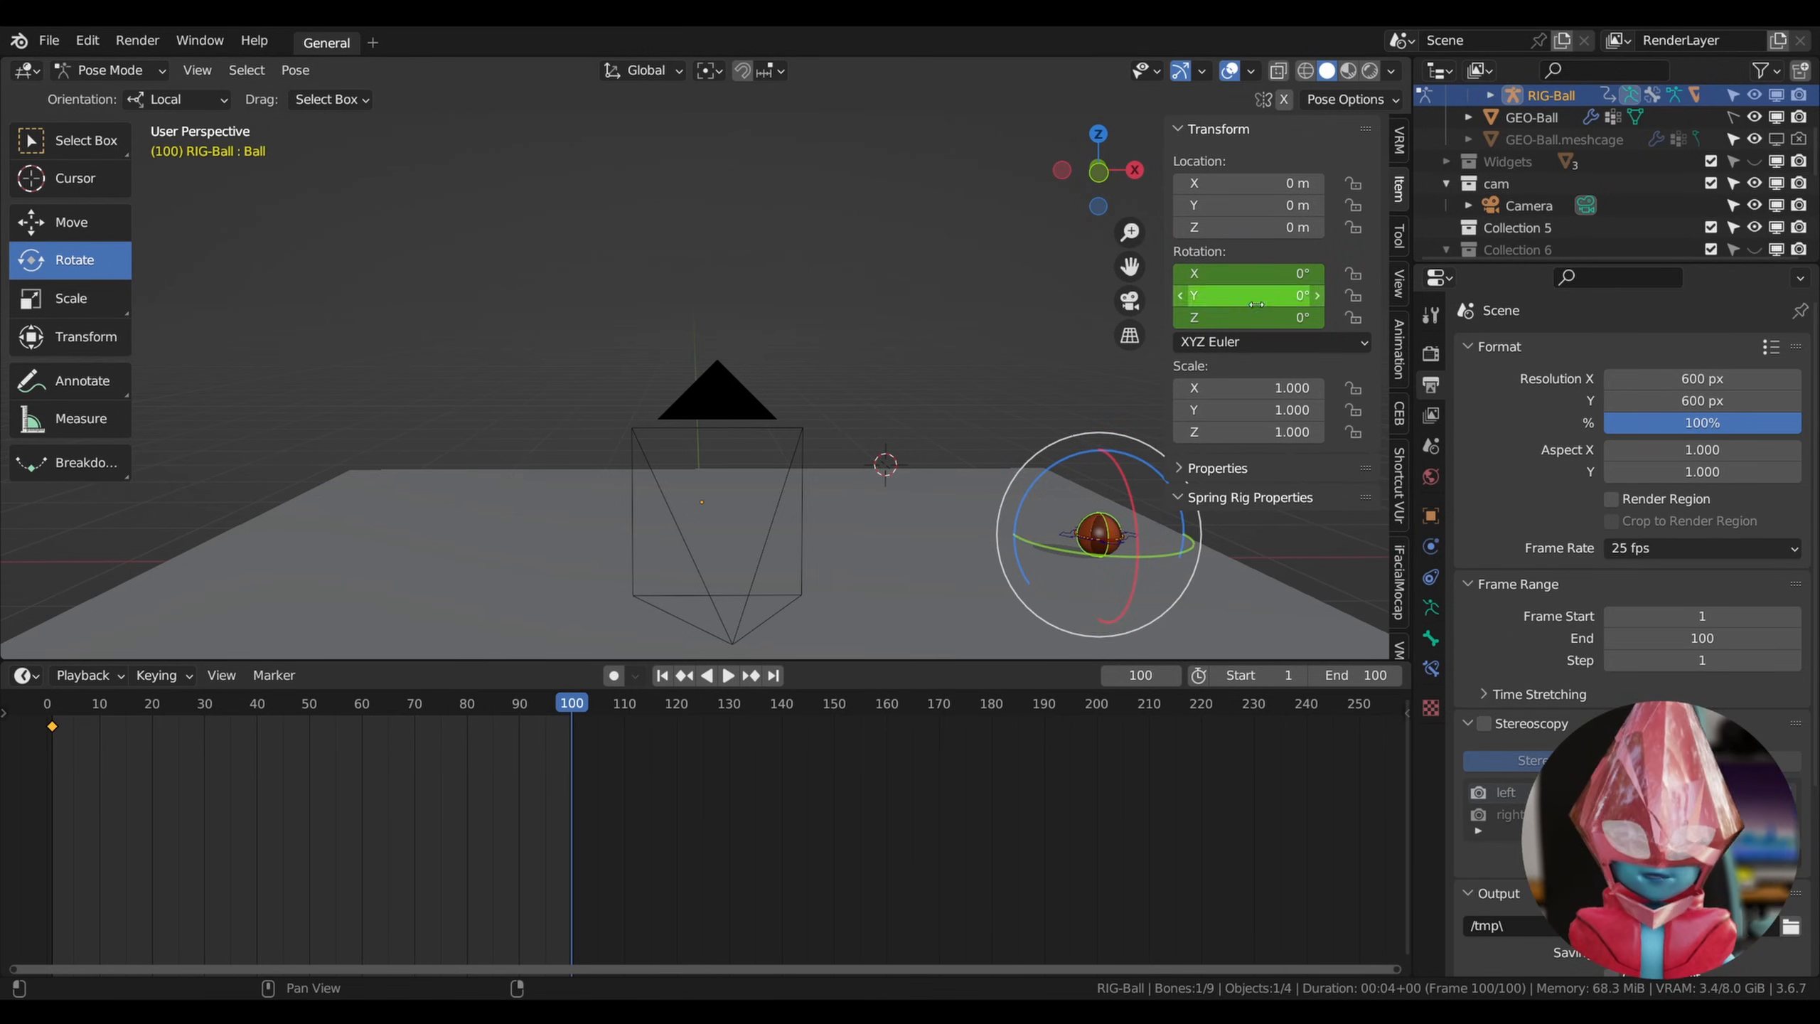
# Set the Ball bone's Z rotation to -3000° at frame 100 and insert a Rotation keyframe.
pyautogui.doubleClick(1221, 317)
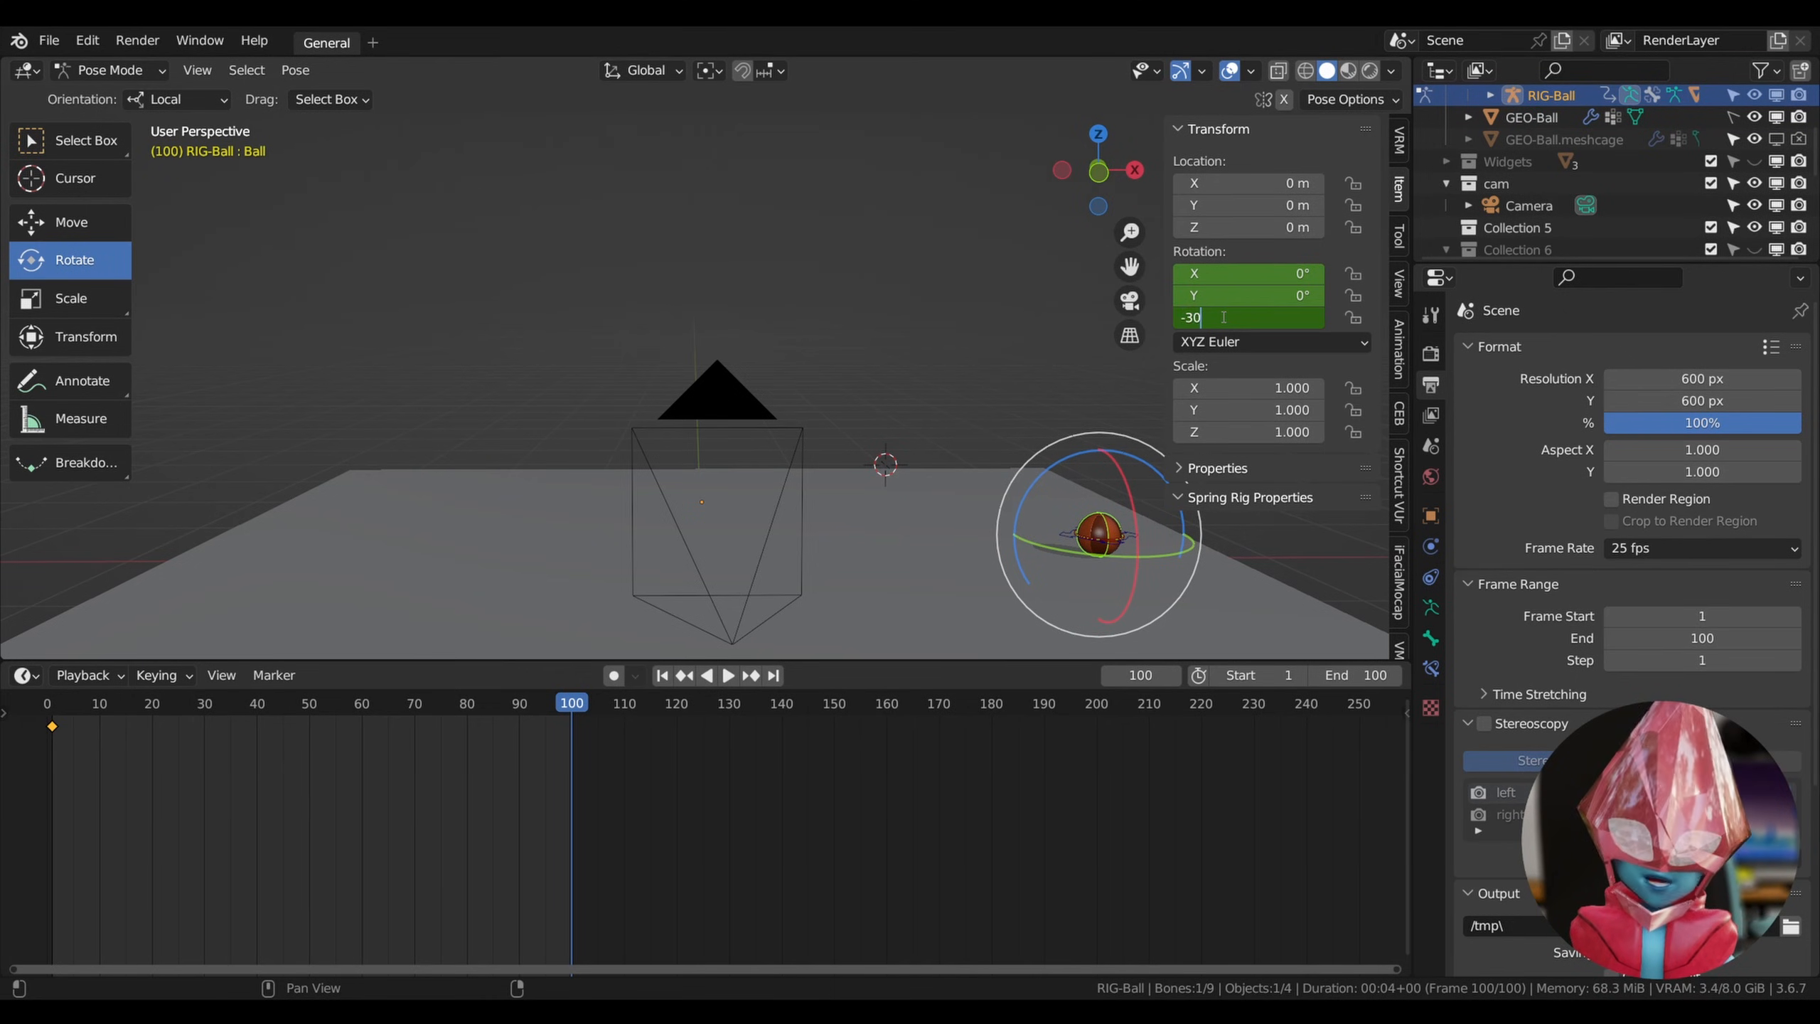
pyautogui.press('Escape')
pyautogui.click(1240, 319)
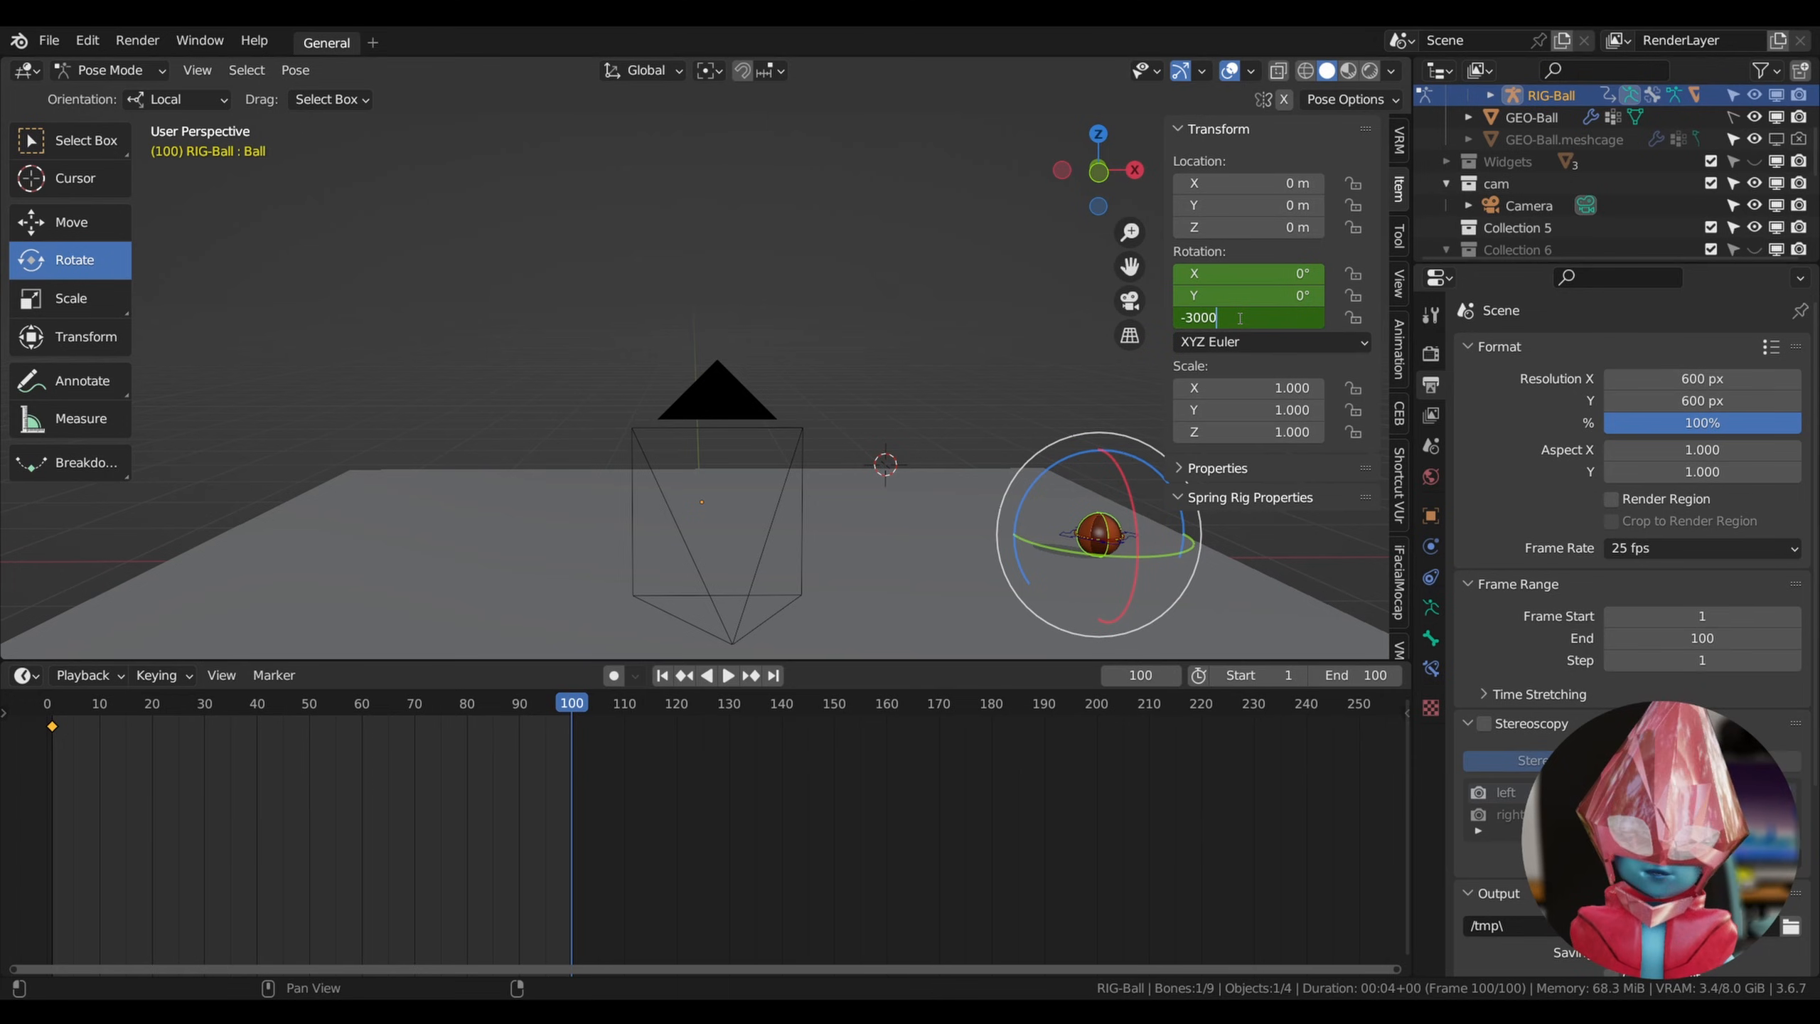
pyautogui.press('Return')
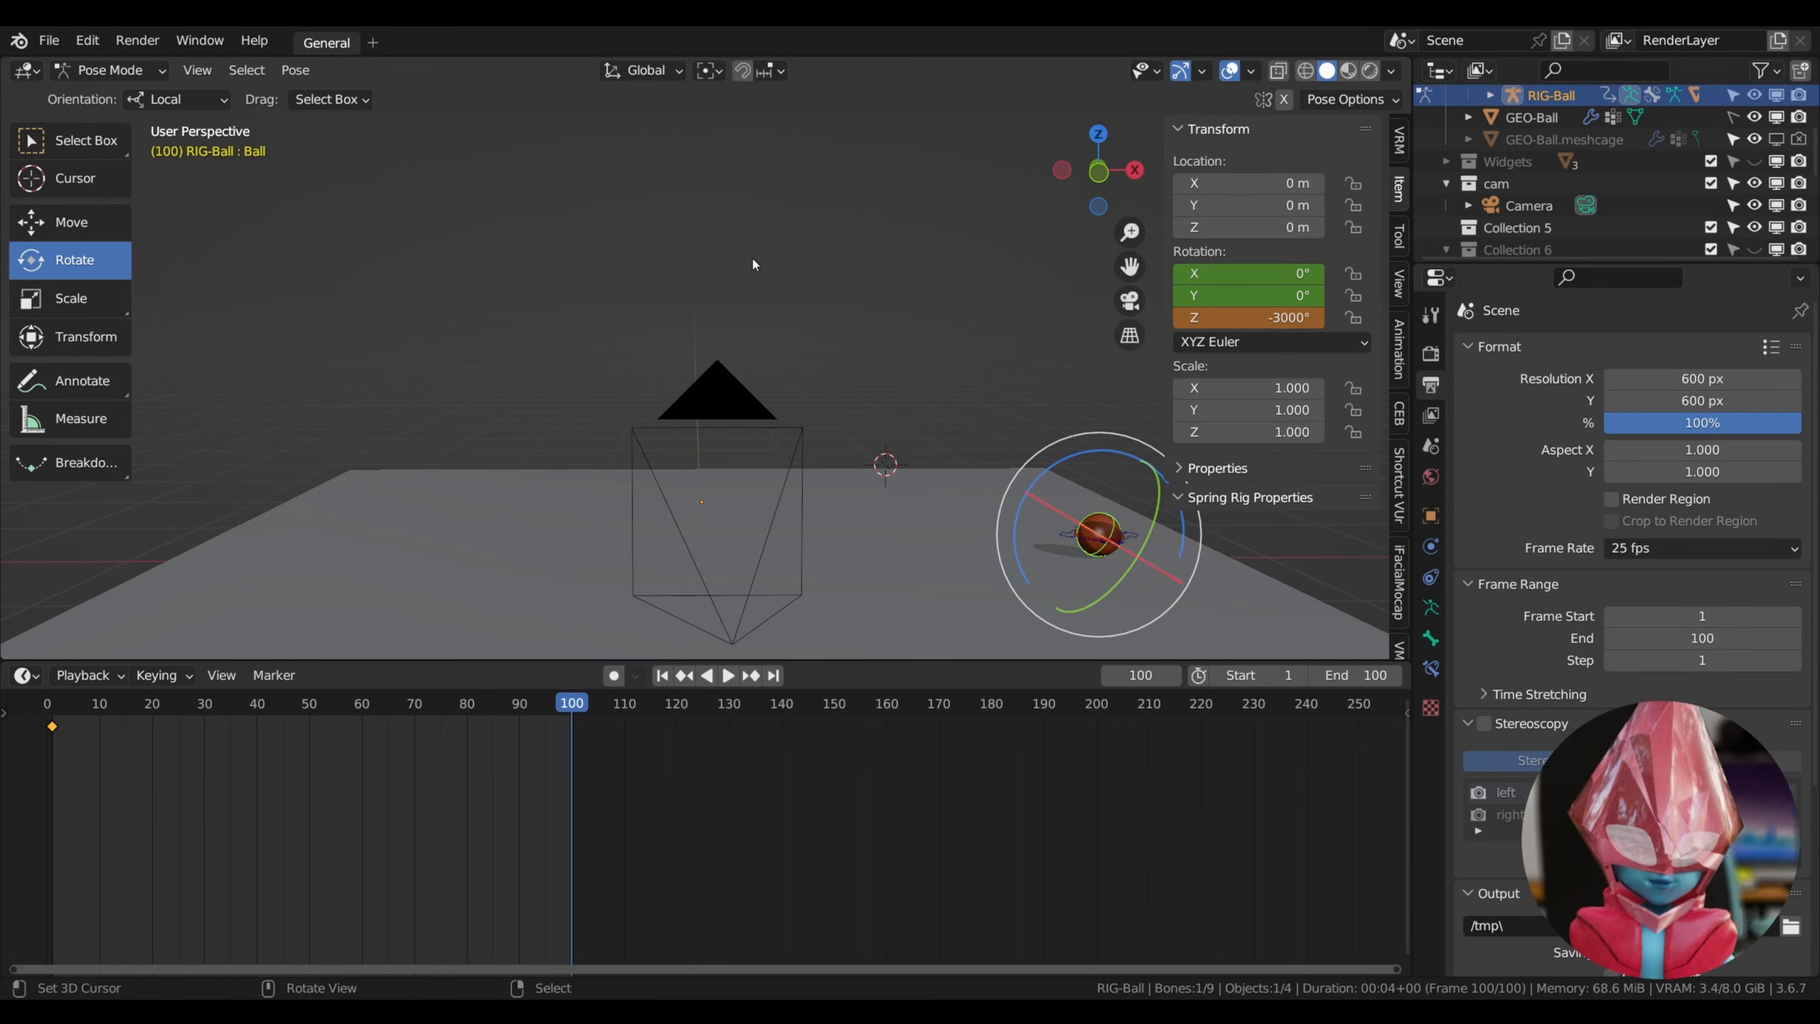
pyautogui.press('i')
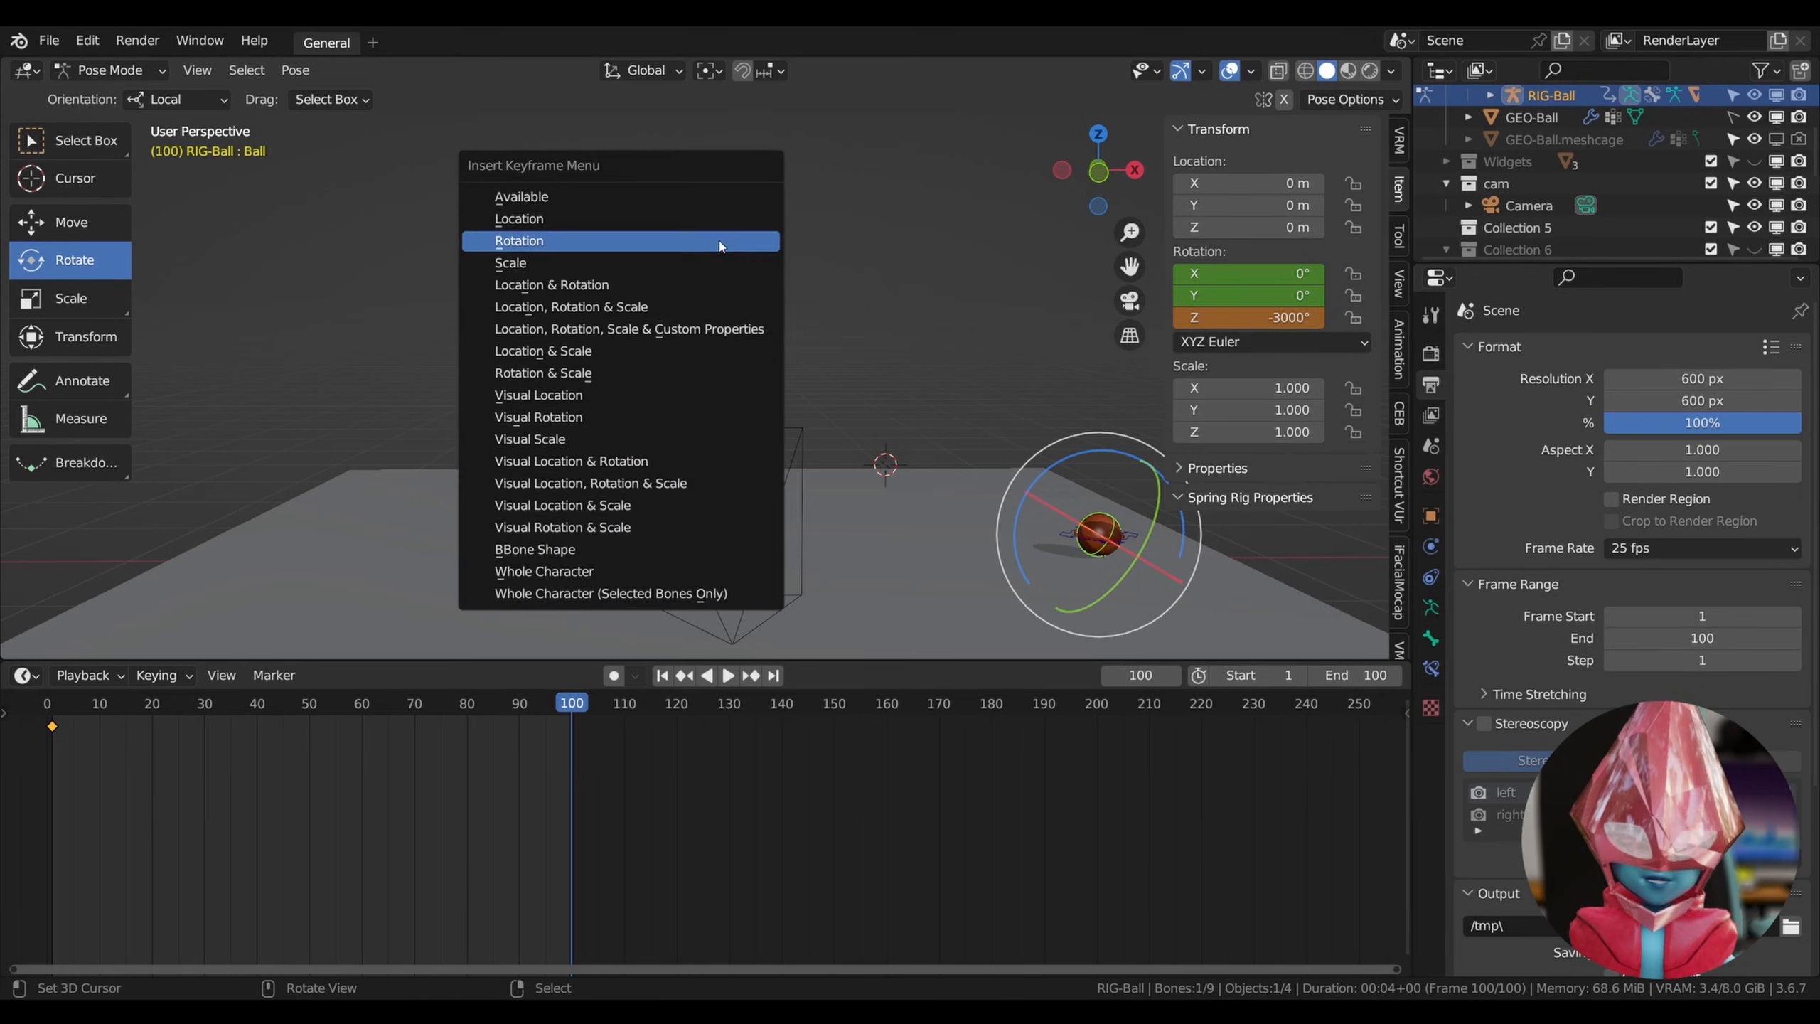
pyautogui.click(537, 244)
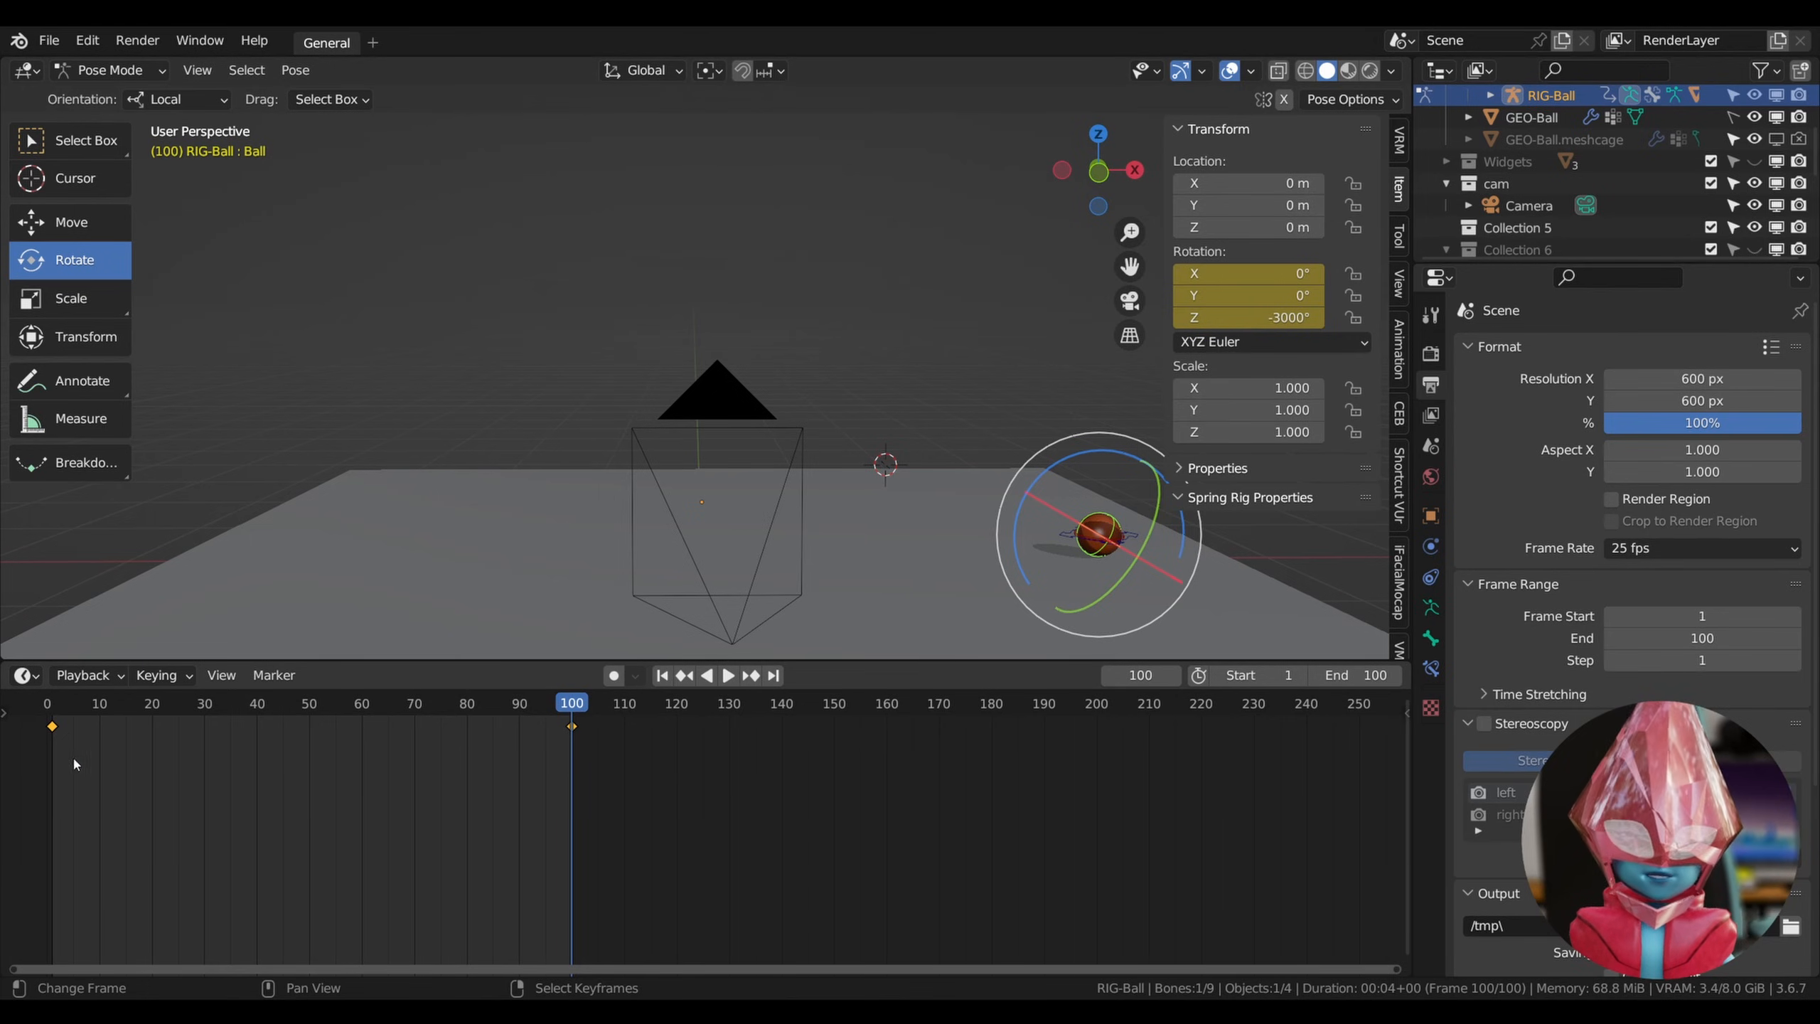
# Play the animation from frame 1, temporarily hiding the viewport overlays to check the ball's spin, and stop playback.
pyautogui.click(54, 713)
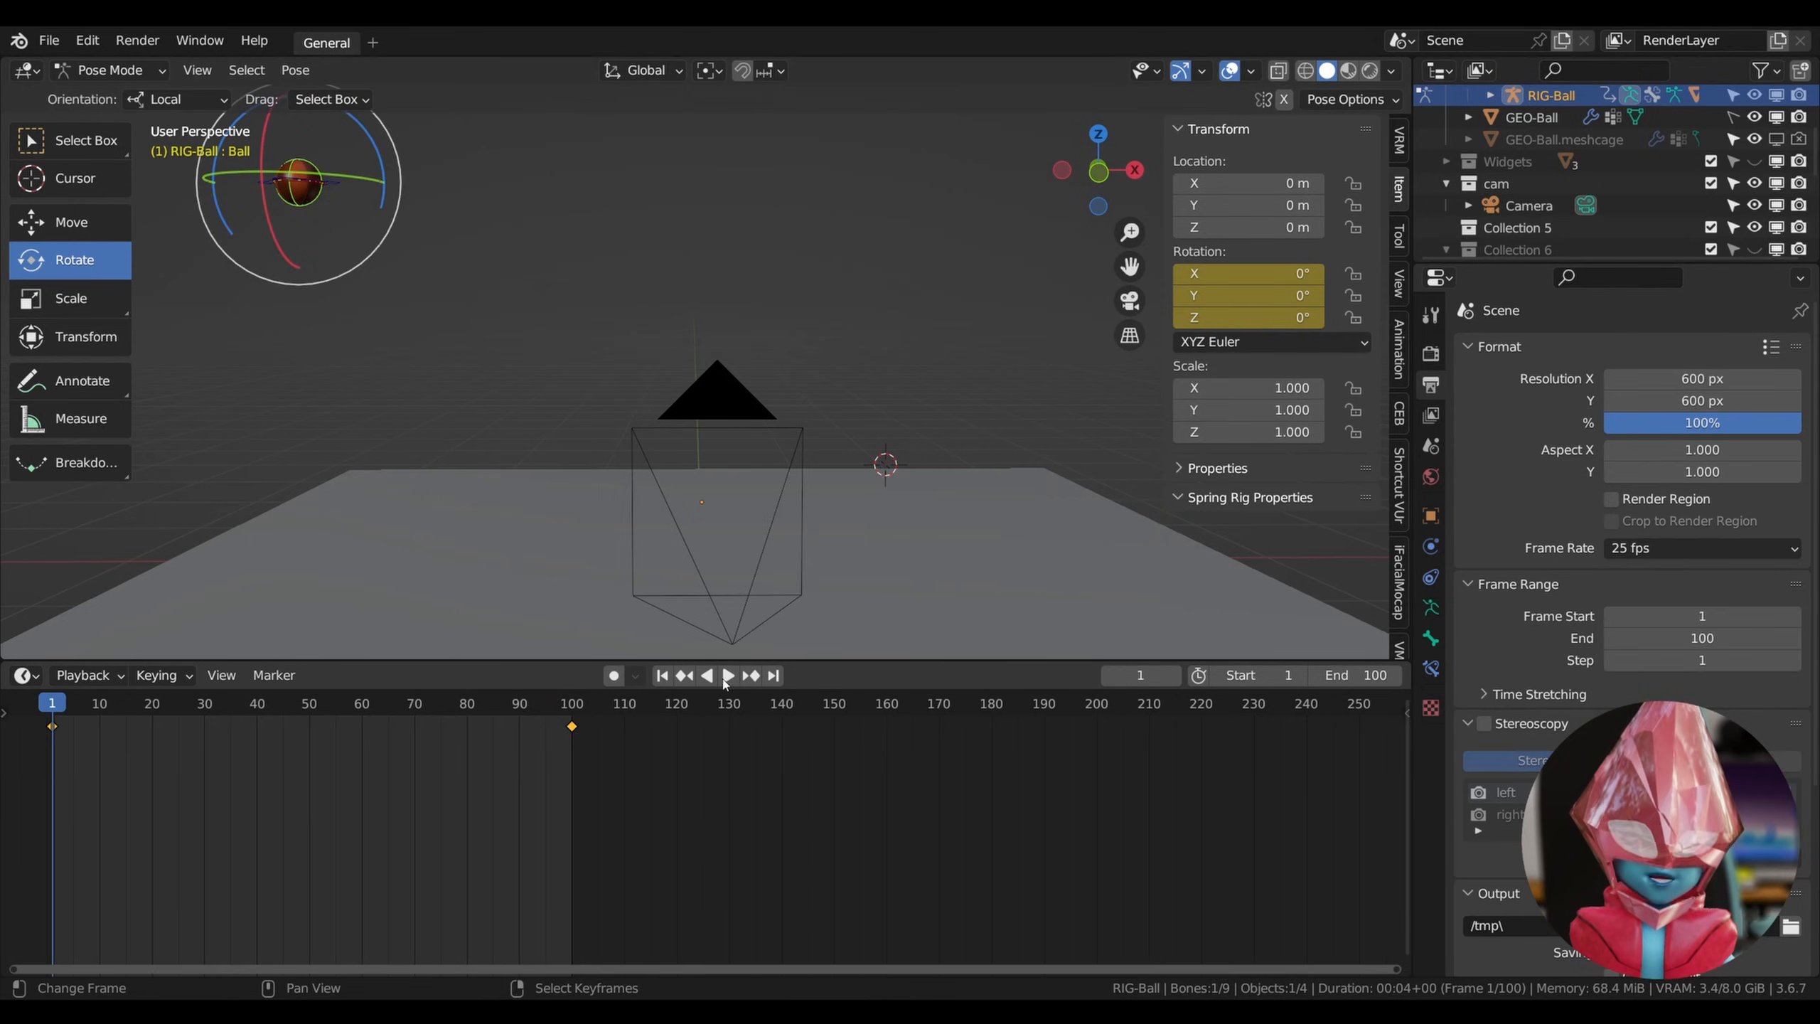
pyautogui.click(727, 675)
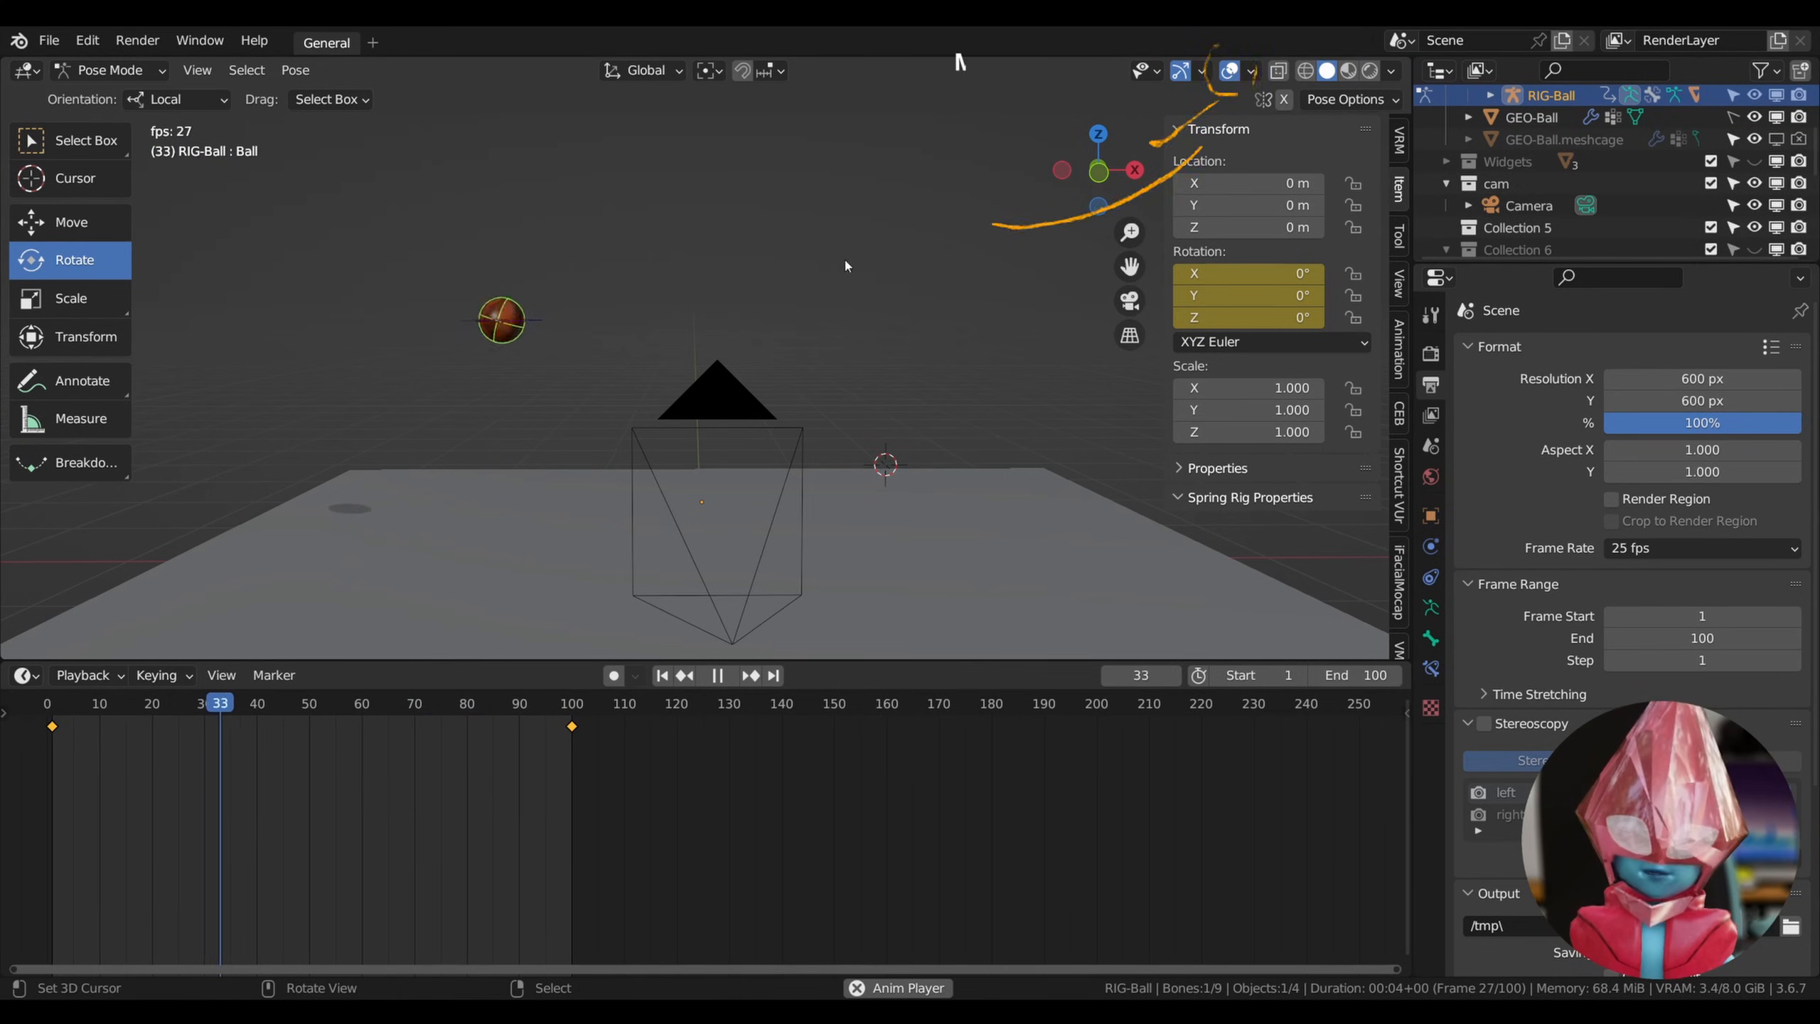
pyautogui.click(1233, 77)
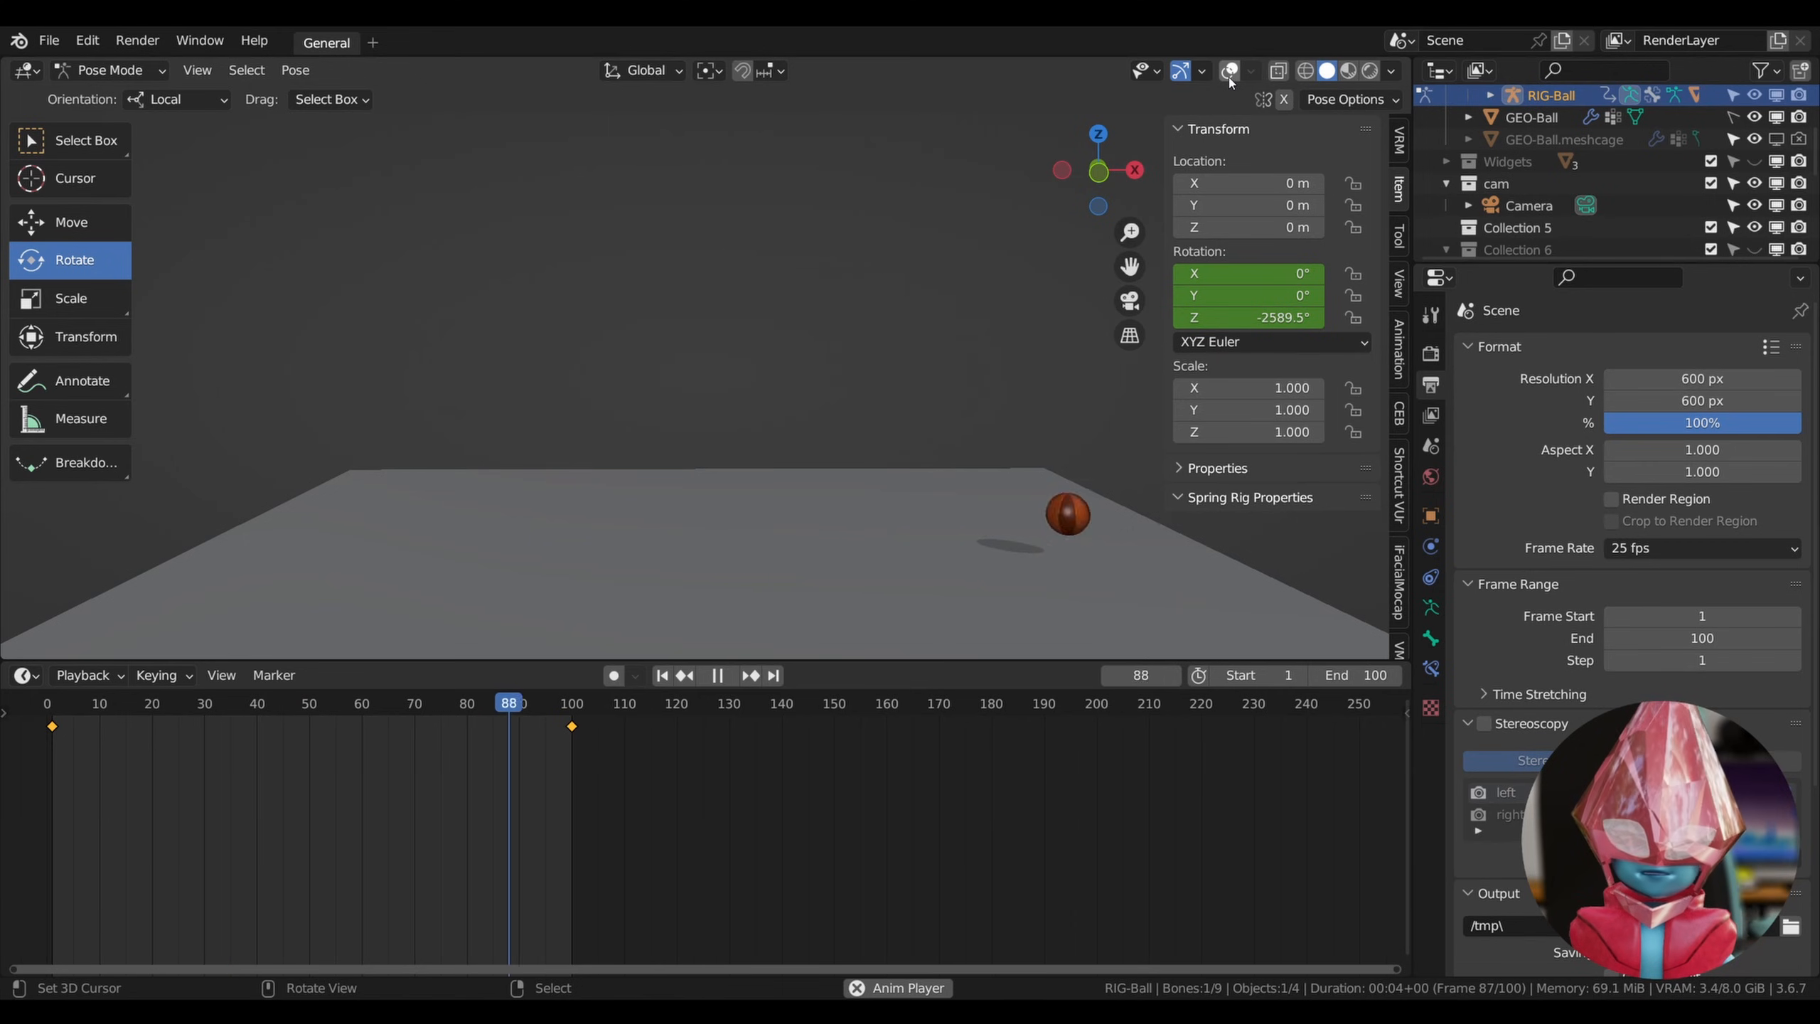
pyautogui.click(1230, 72)
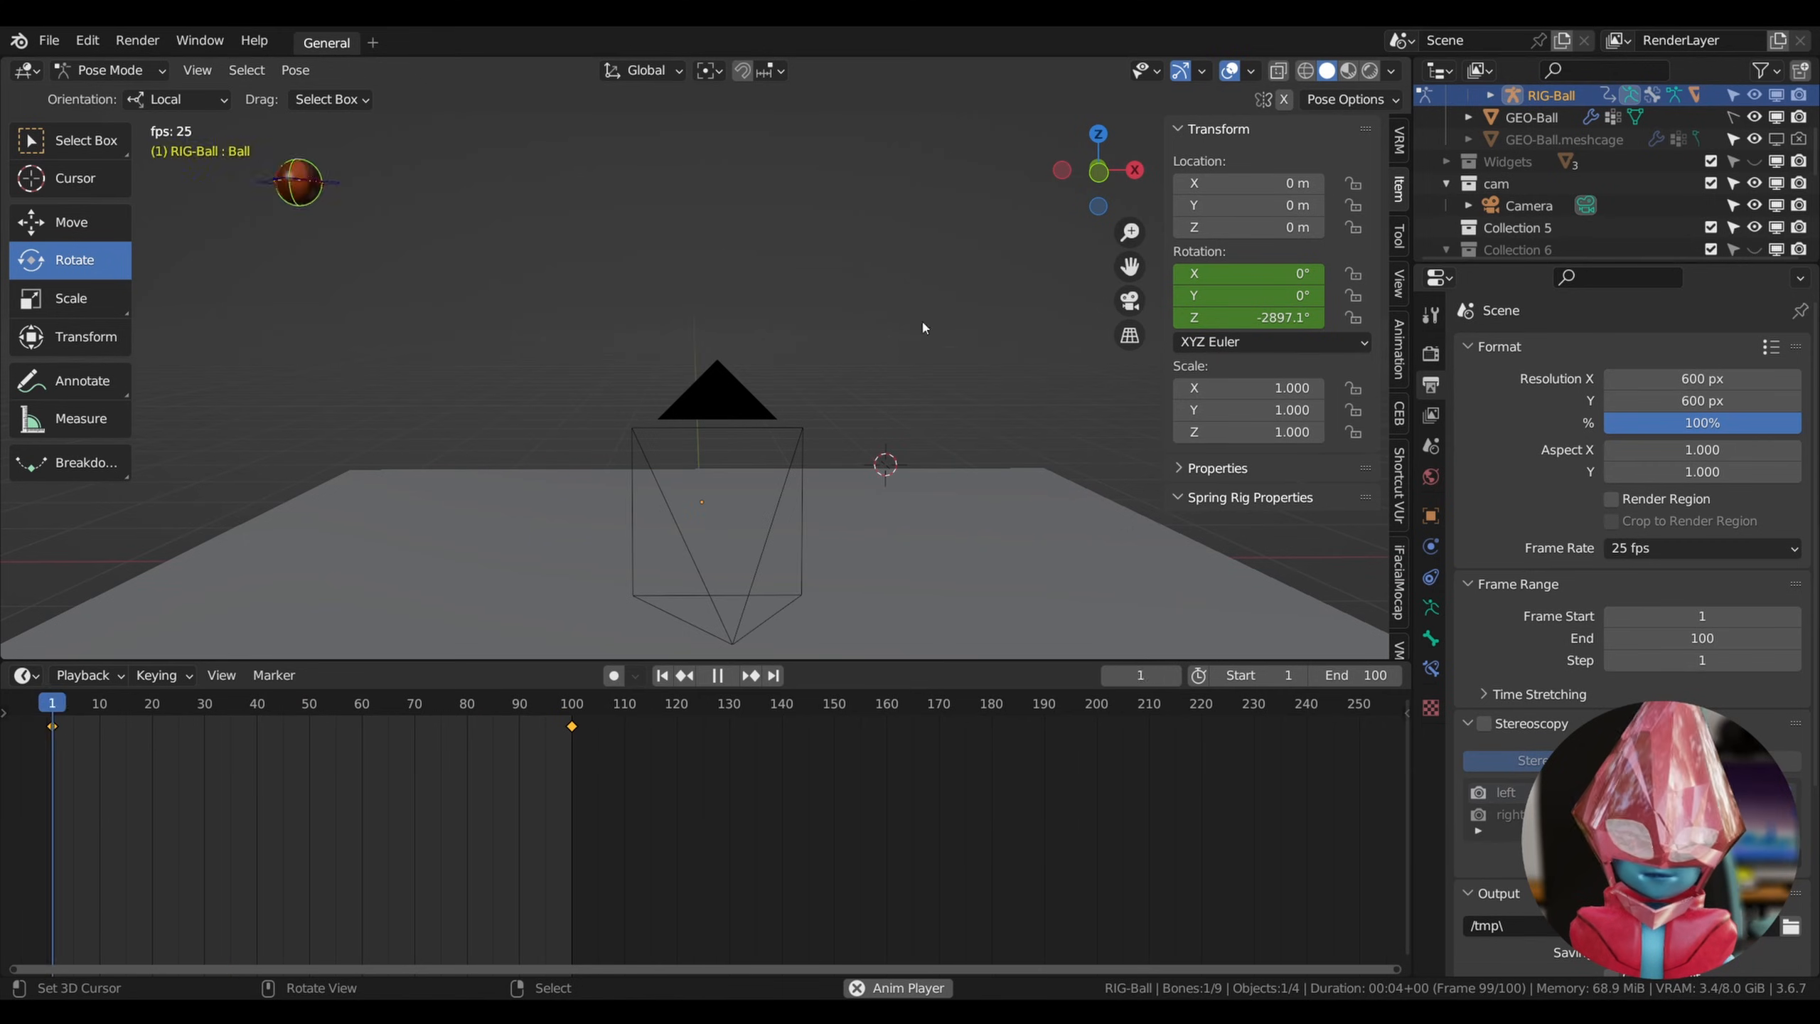
pyautogui.click(718, 677)
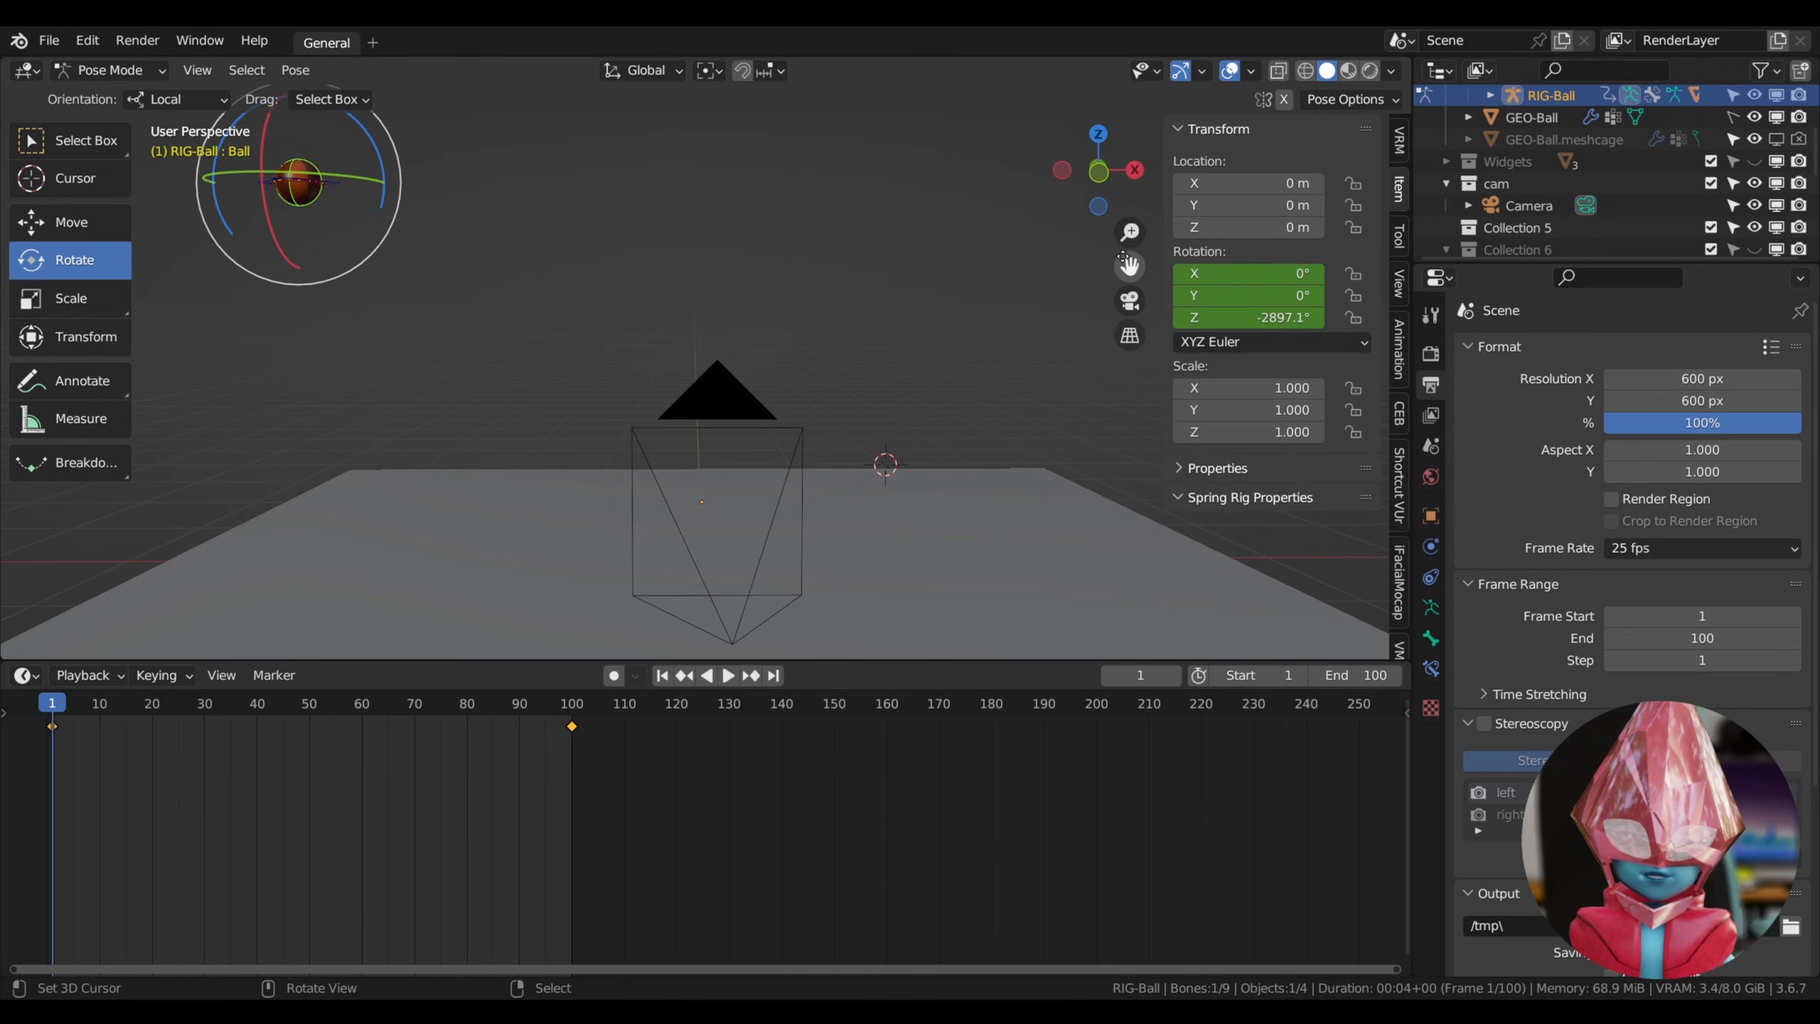
# Examine the ball rig up close and select its Assistant bone instead of the Ball bone.
pyautogui.moveTo(1123, 256); pyautogui.dragTo(1250, 339)
pyautogui.scroll(3, 817, 236)
pyautogui.moveTo(286, 217); pyautogui.dragTo(365, 228, button='middle')
pyautogui.moveTo(1129, 266); pyautogui.dragTo(1289, 323)
pyautogui.moveTo(1085, 169); pyautogui.dragTo(1054, 162)
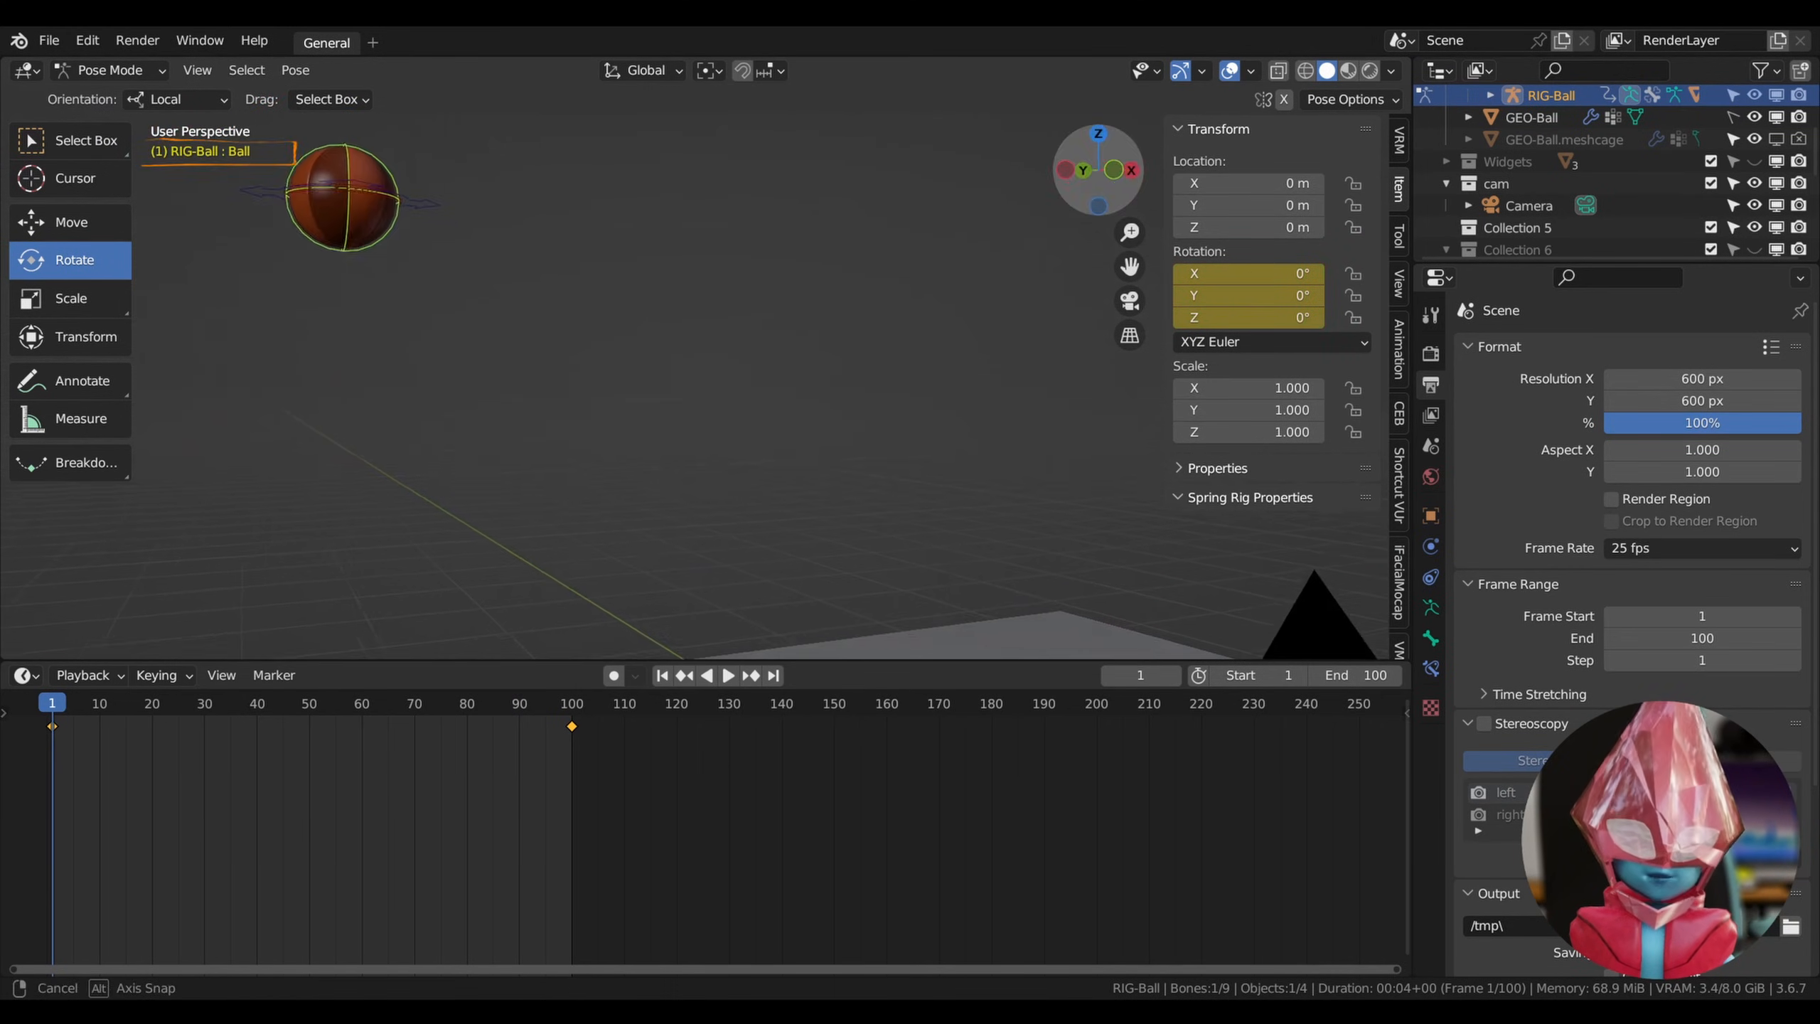
pyautogui.click(331, 191)
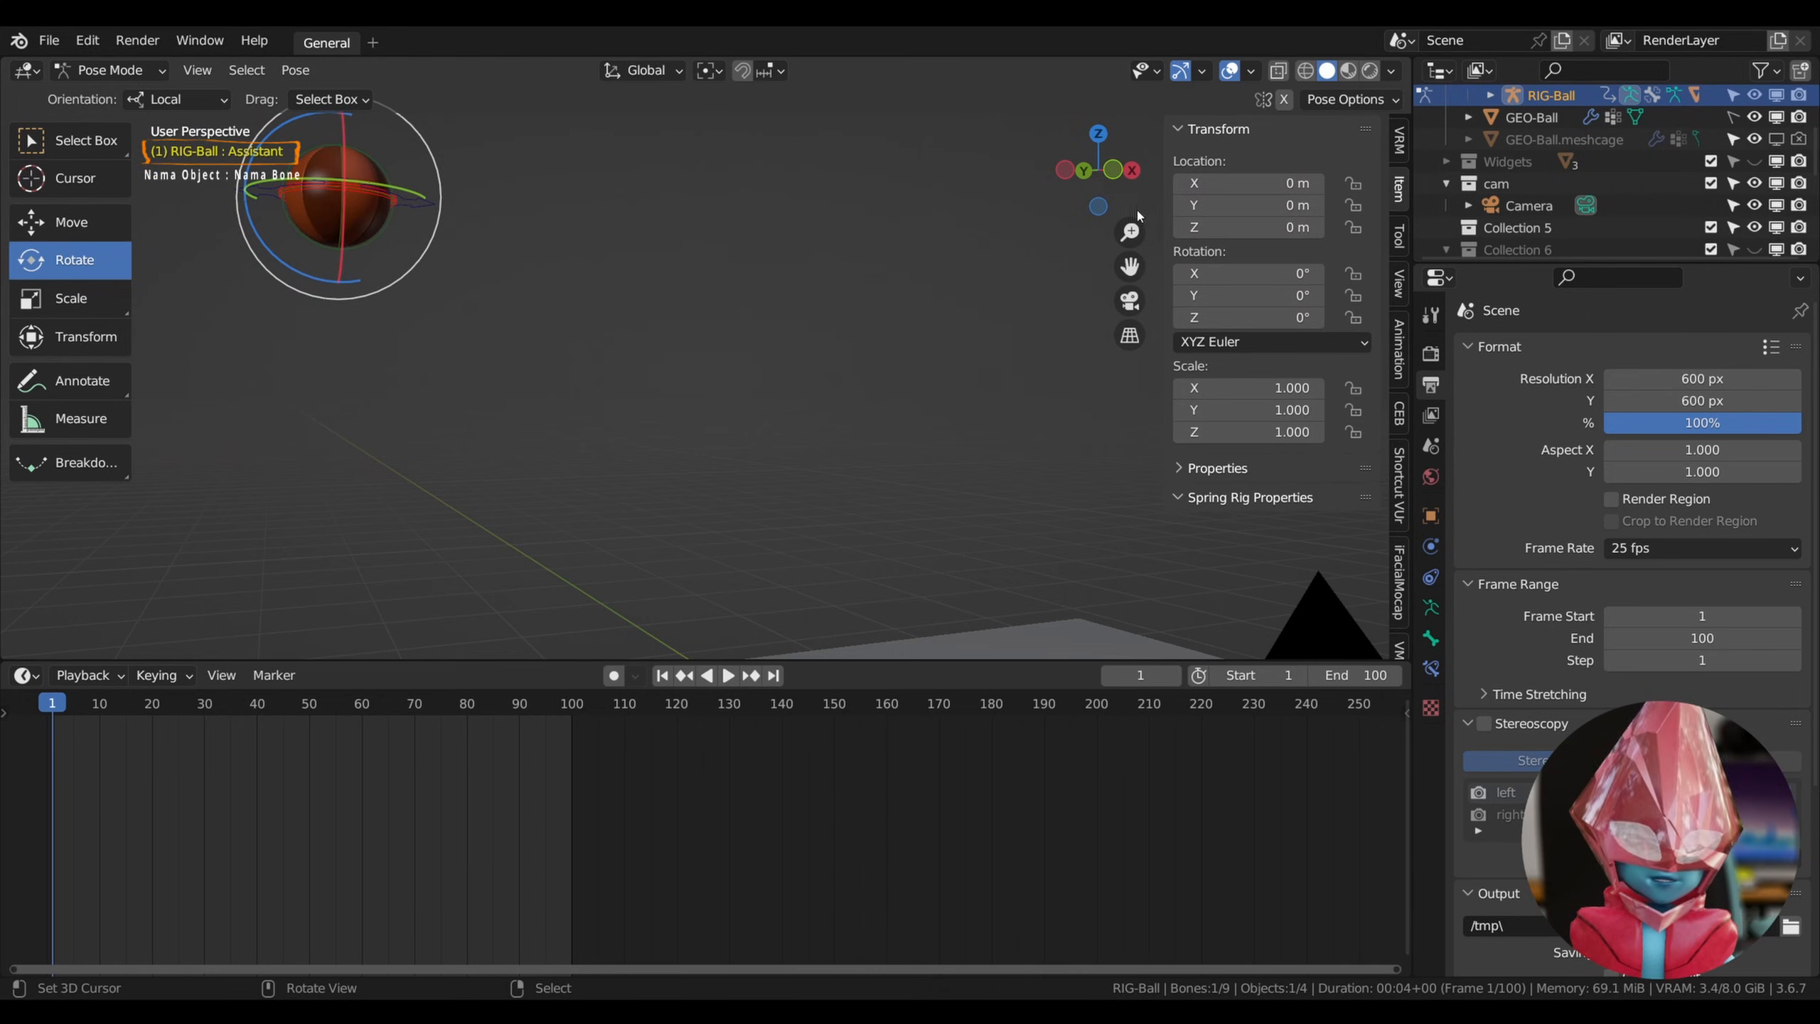
pyautogui.rightClick(301, 159)
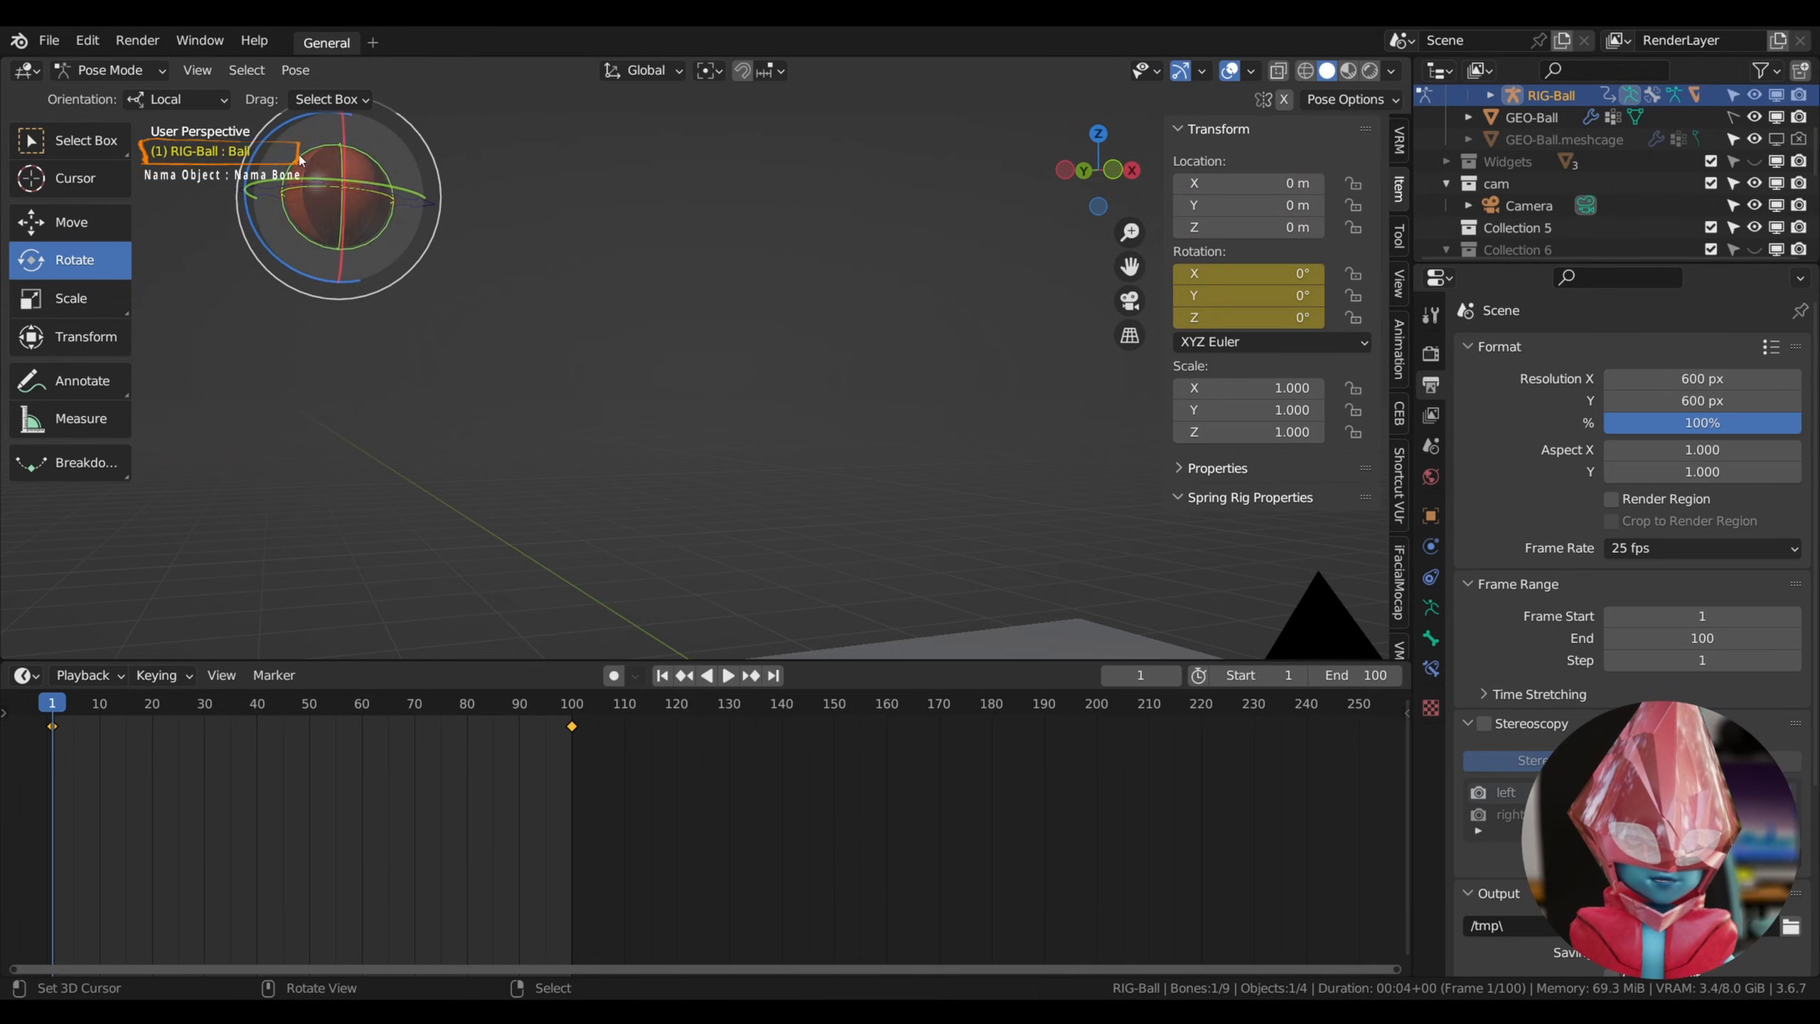
pyautogui.rightClick(323, 192)
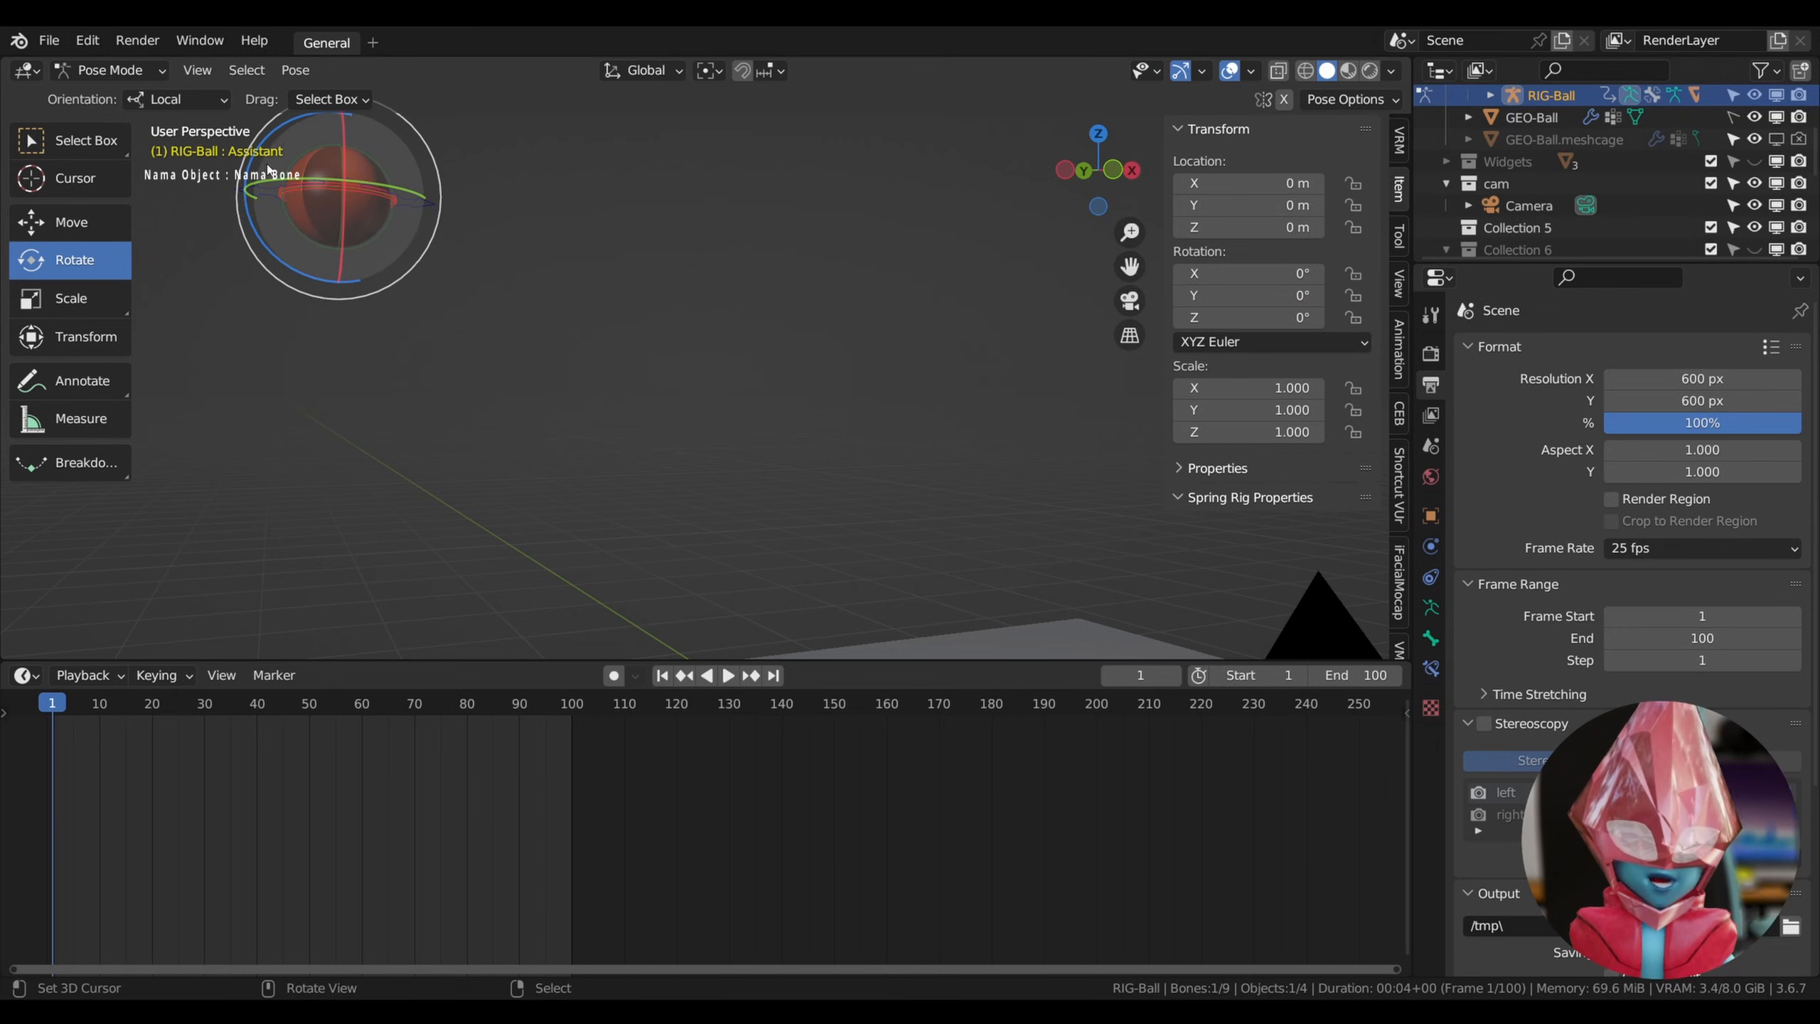
# Return to a front view of the whole floor and insert a Scale keyframe on the Assistant bone at frame 1.
pyautogui.moveTo(1098, 175); pyautogui.dragTo(1075, 181)
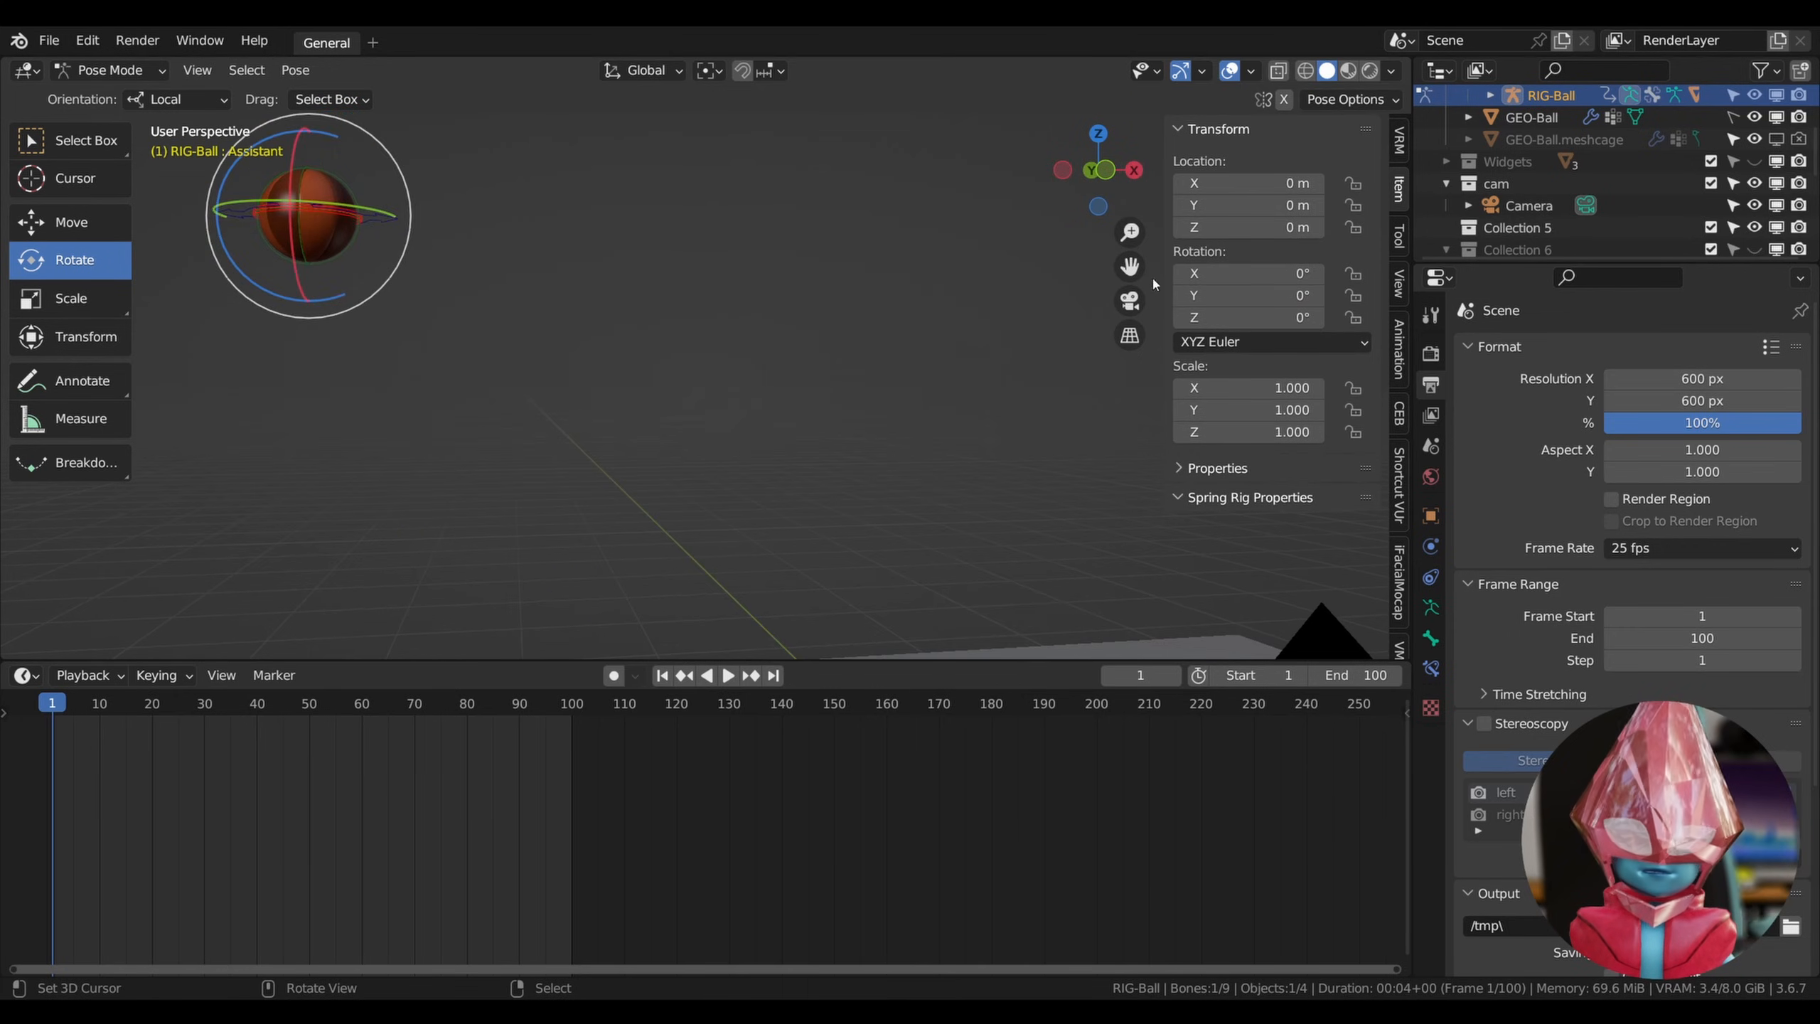
pyautogui.moveTo(1129, 266)
pyautogui.mouseDown()
pyautogui.moveTo(1033, 214)
pyautogui.moveTo(1129, 248)
pyautogui.moveTo(1129, 276)
pyautogui.mouseUp()
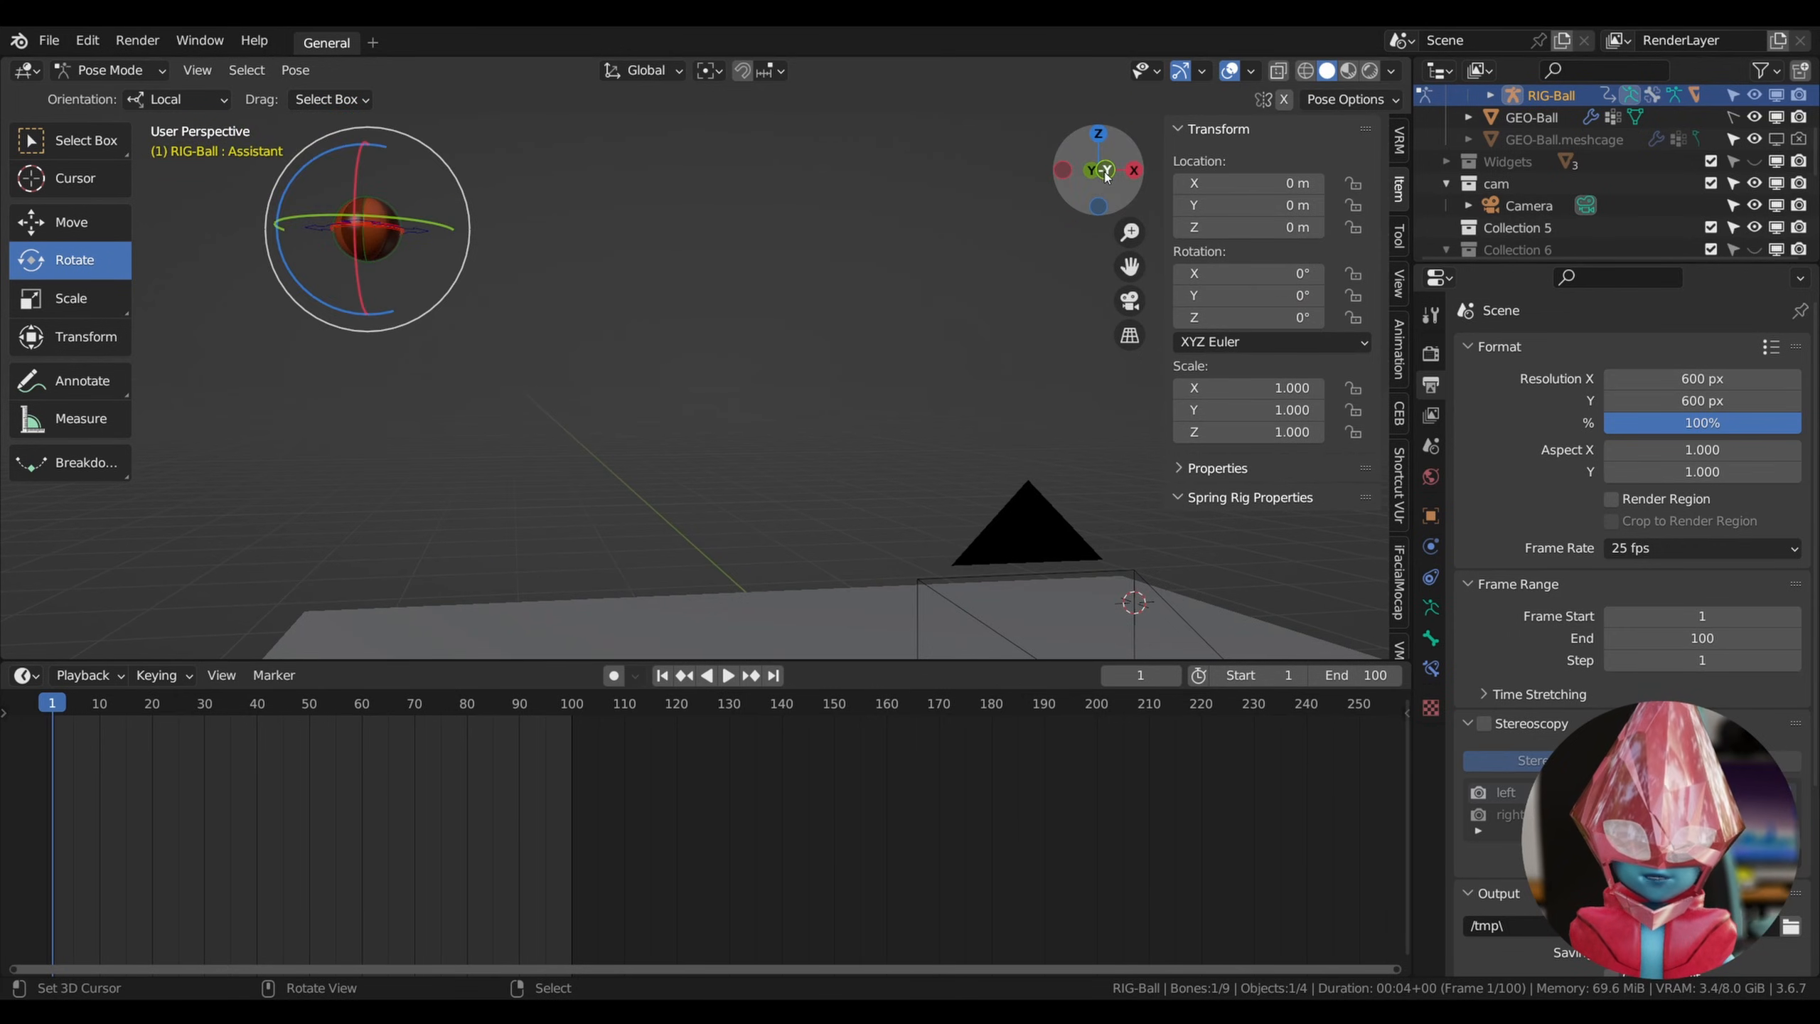
pyautogui.click(1105, 173)
pyautogui.moveTo(1121, 190); pyautogui.dragTo(979, 164)
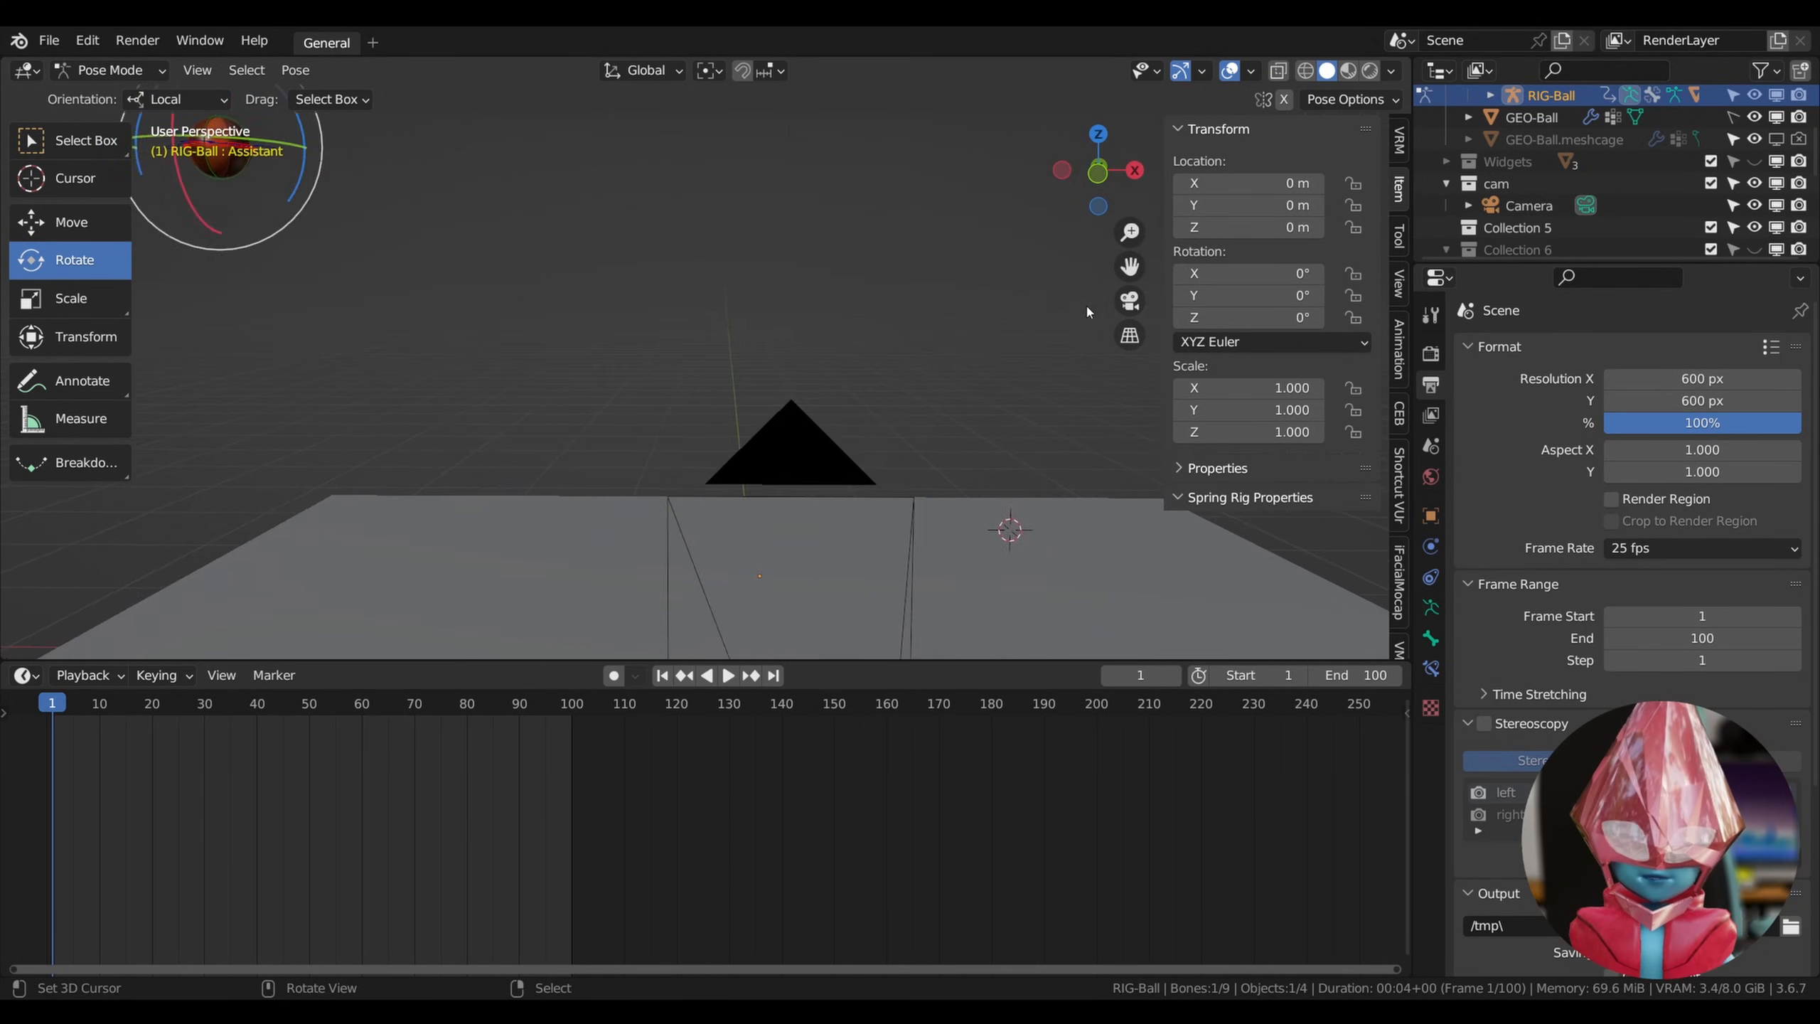
pyautogui.scroll(-3, 1084, 313)
pyautogui.scroll(1, 1081, 317)
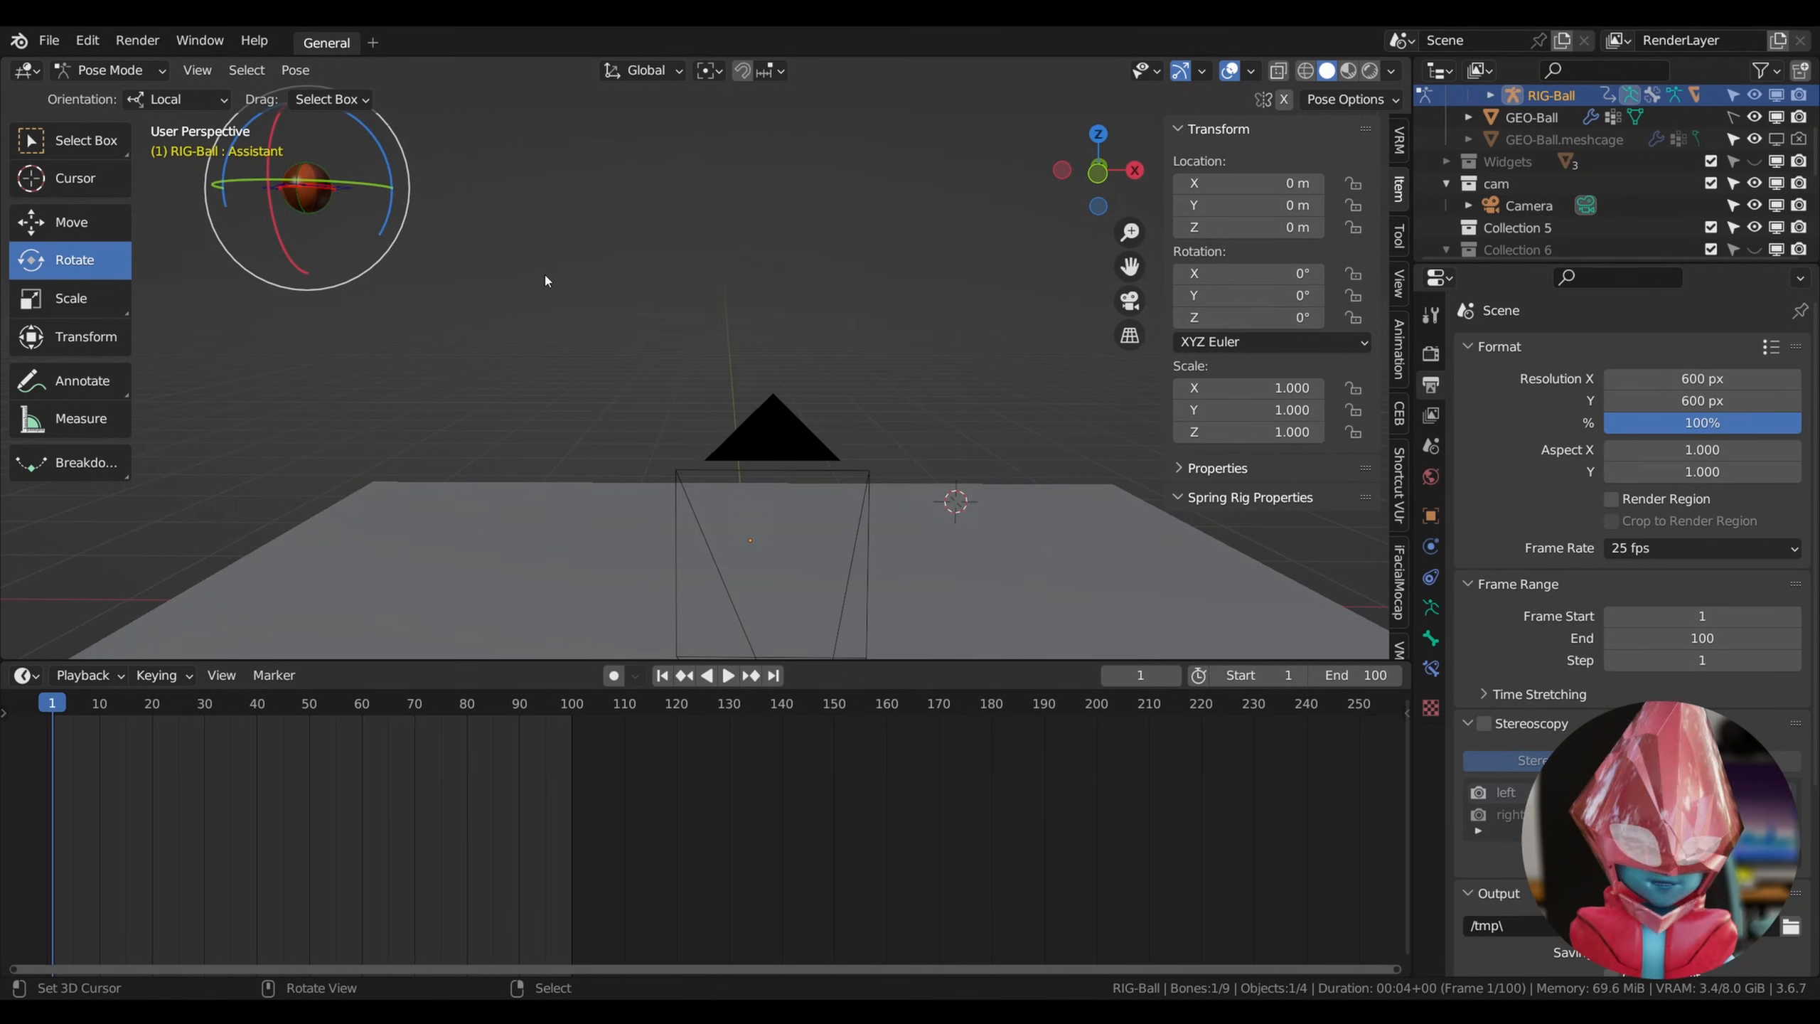
pyautogui.press('i')
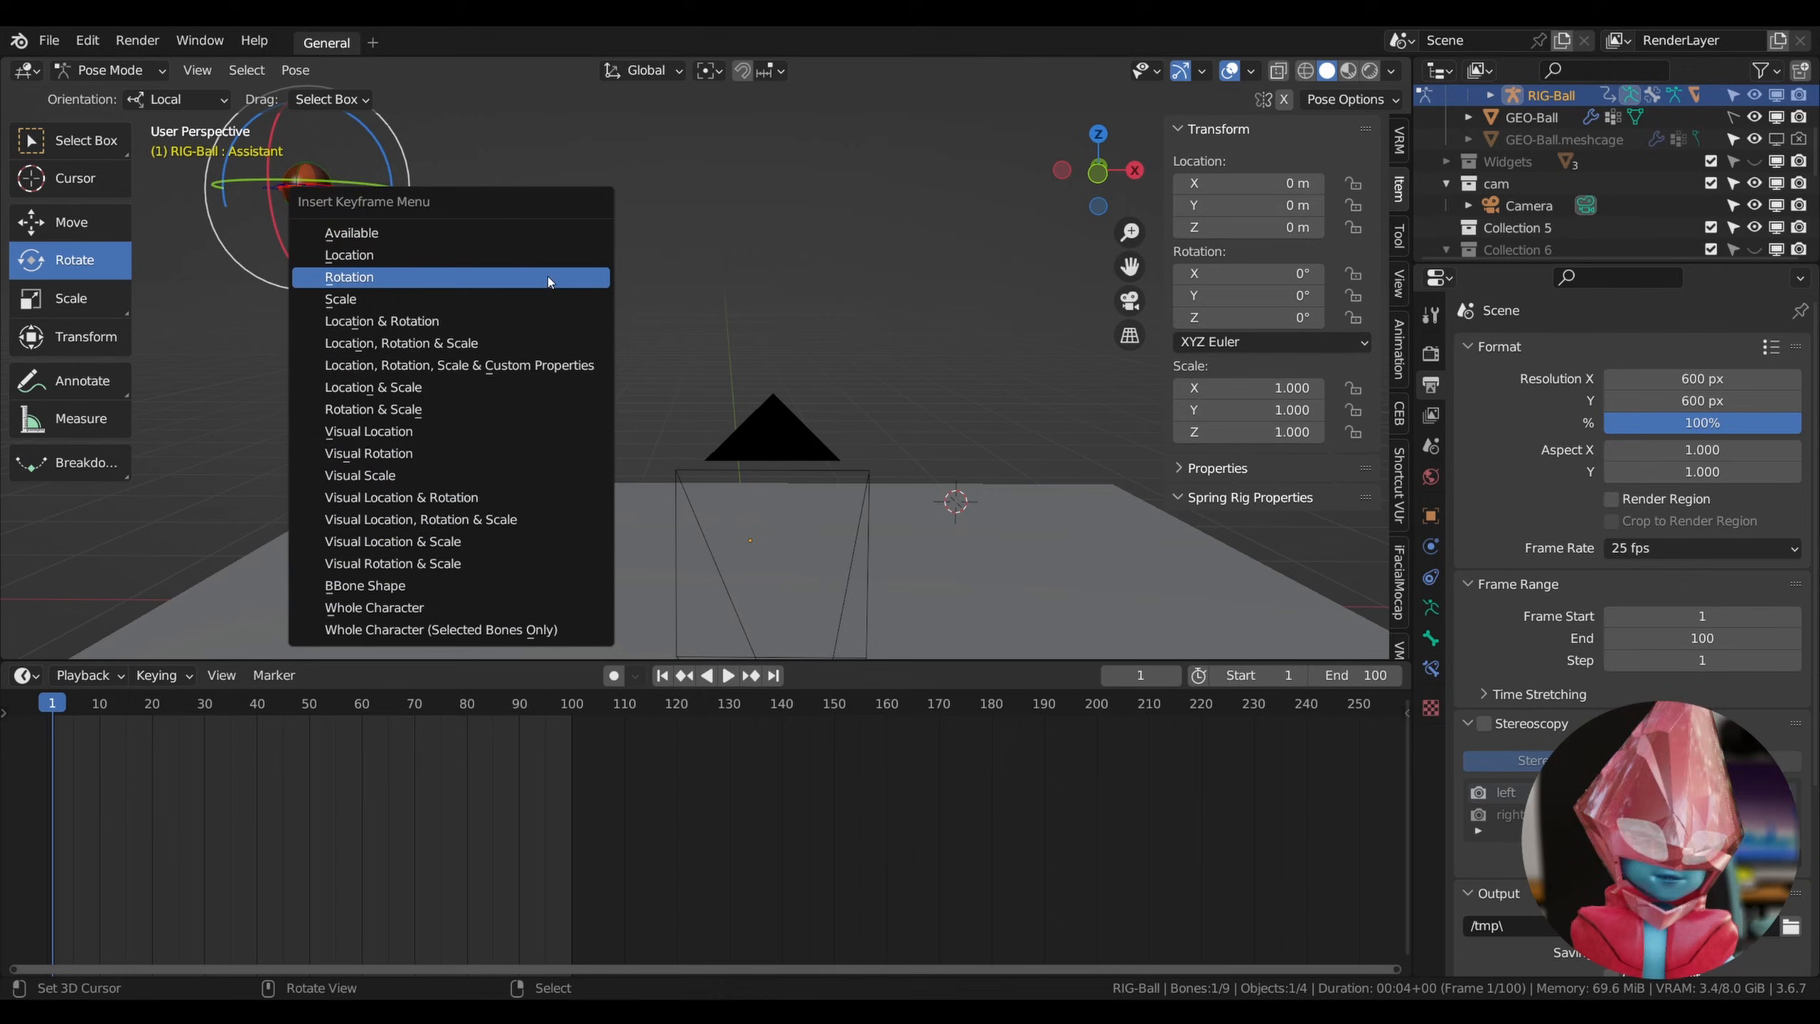
pyautogui.click(367, 304)
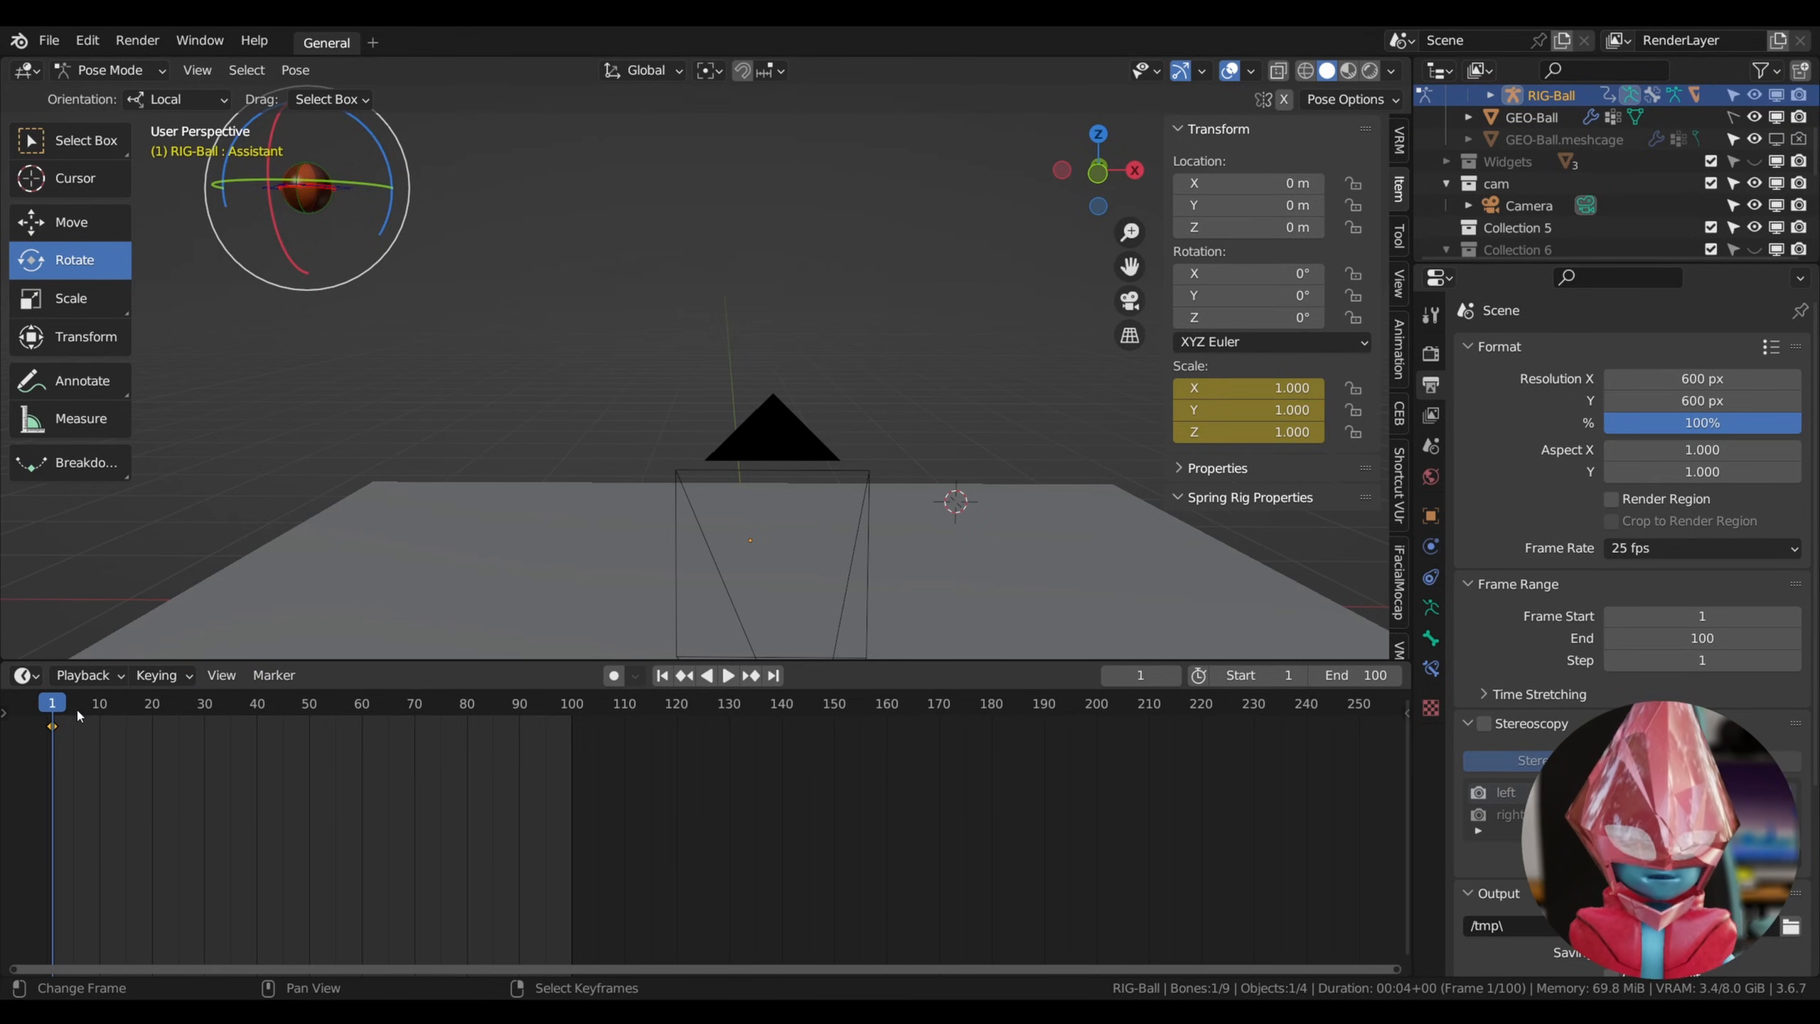
# Stretch the Assistant bone at frame 15 to scale X 0.655 and Y 1.188, and insert a Scale keyframe.
pyautogui.press('space')
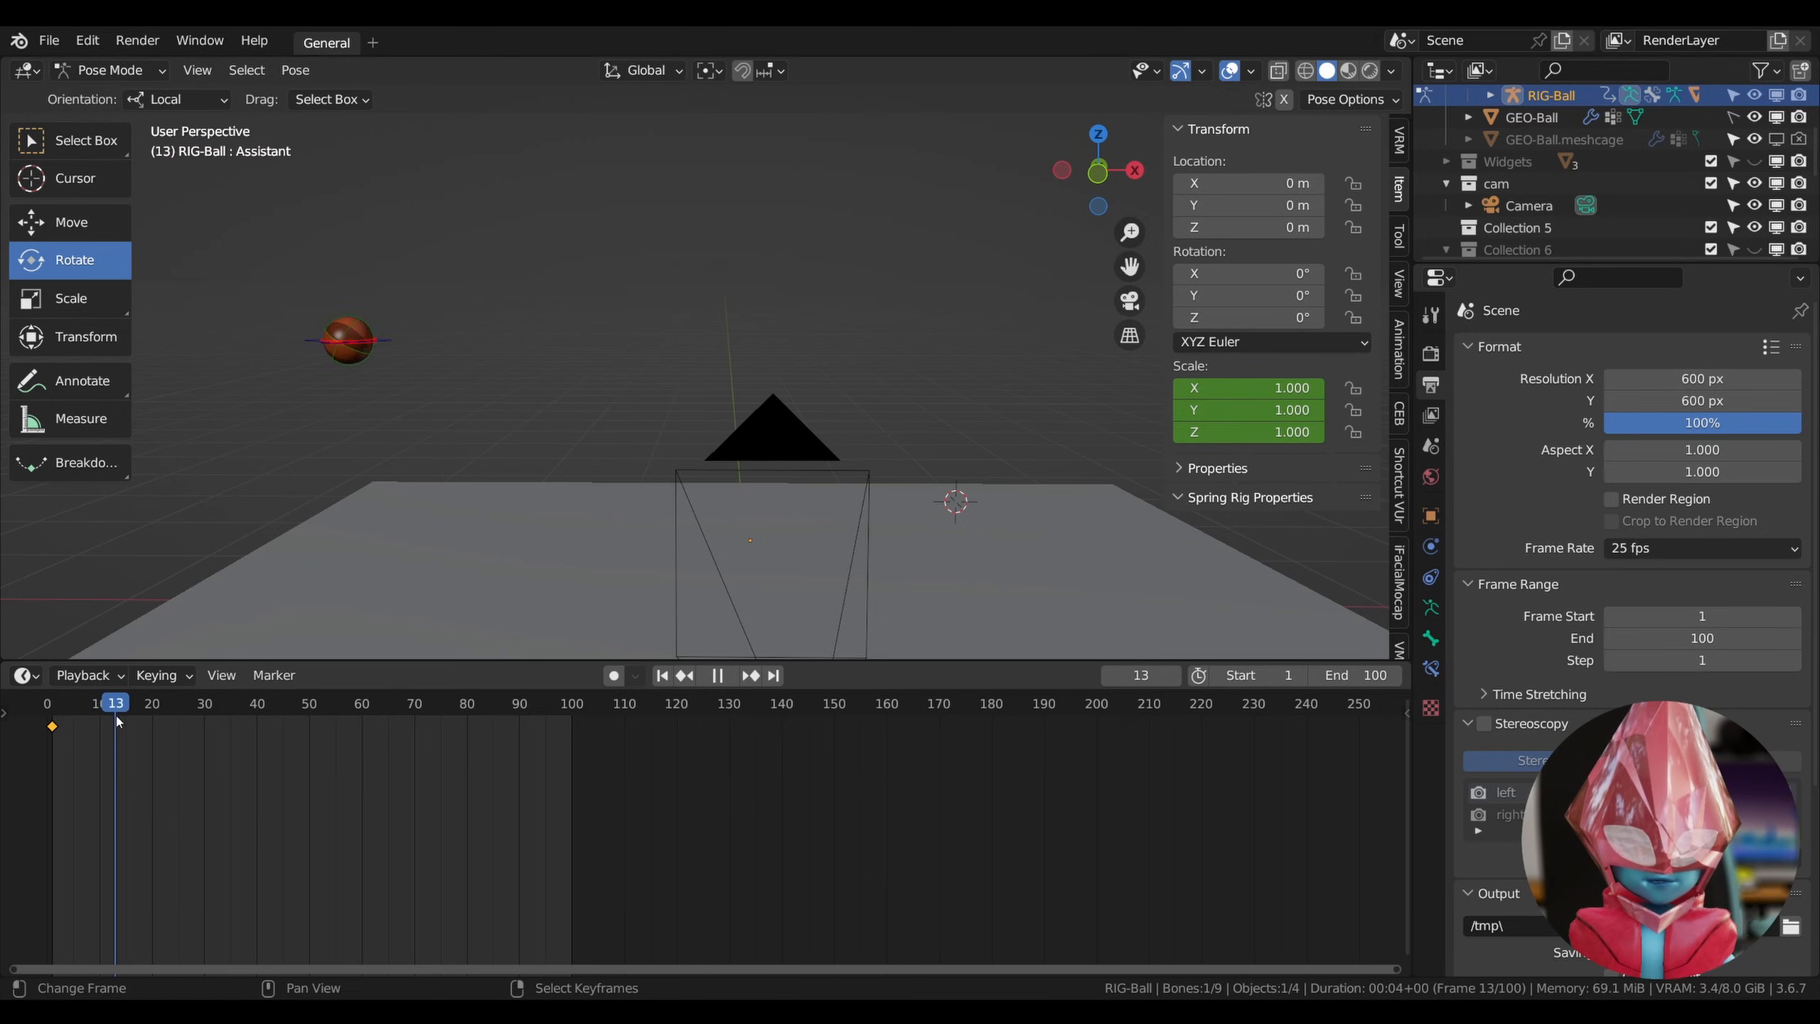
pyautogui.press('space')
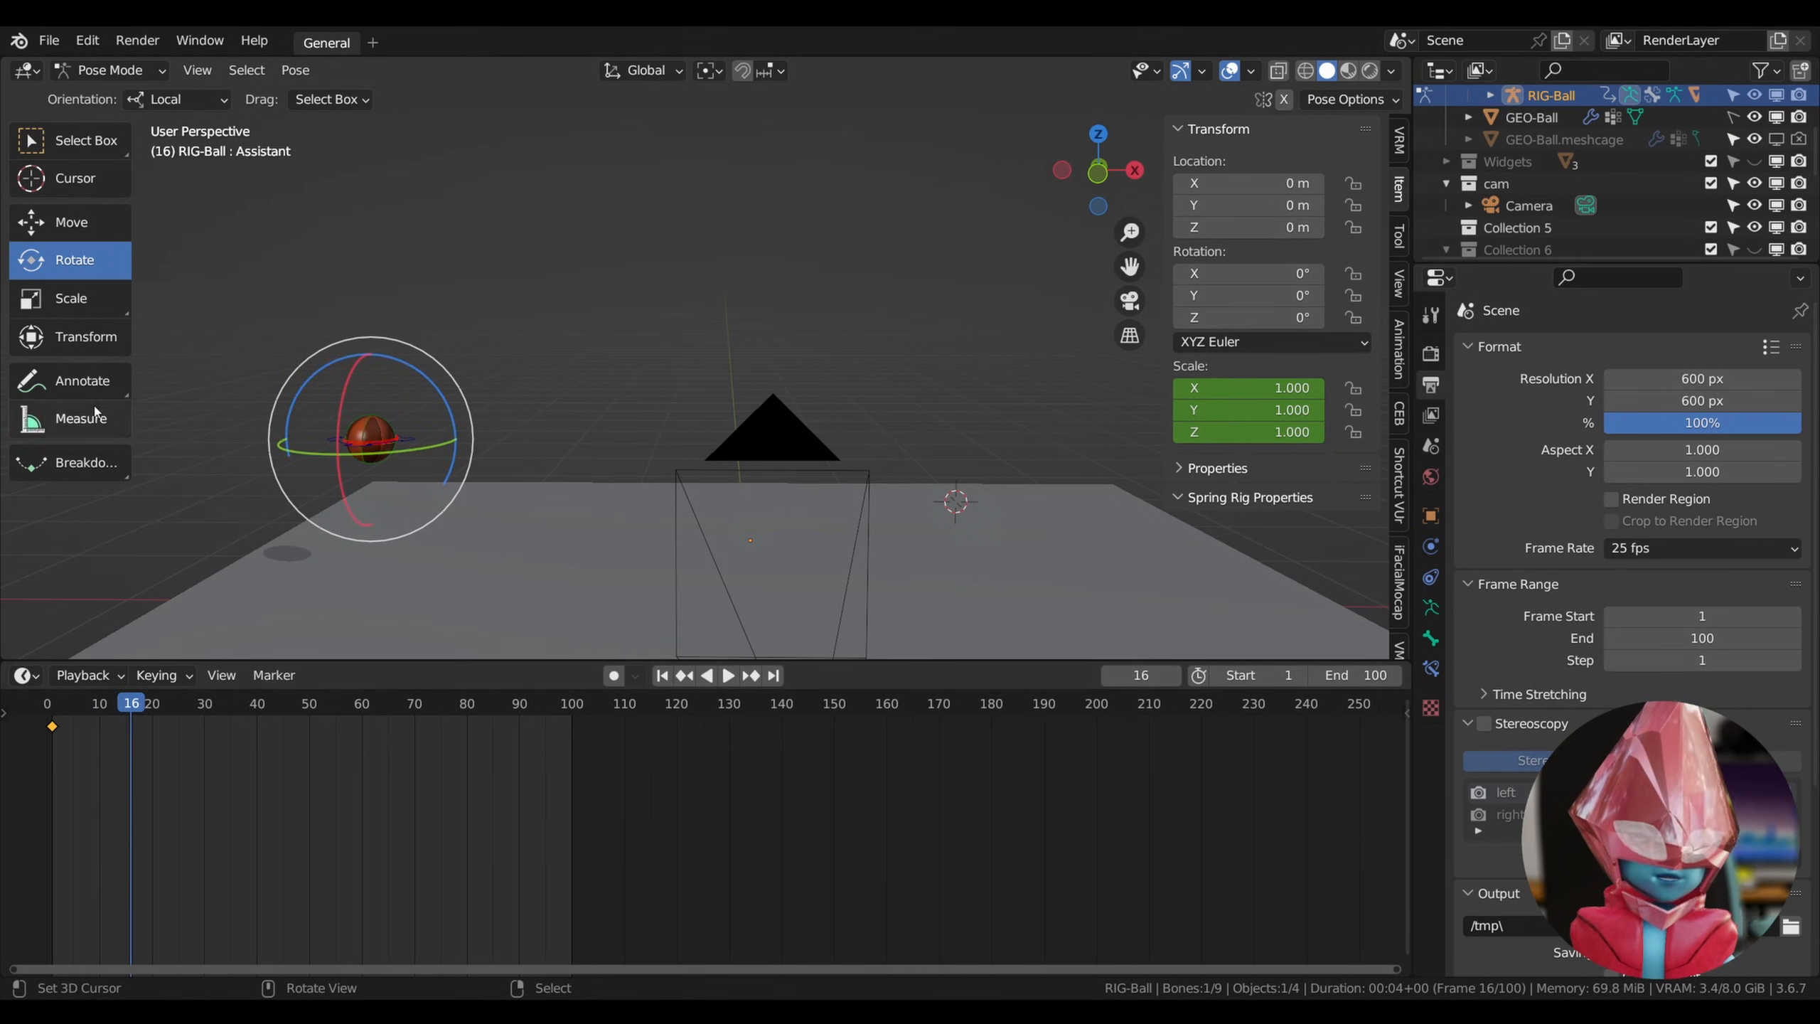
pyautogui.press('space')
pyautogui.click(128, 715)
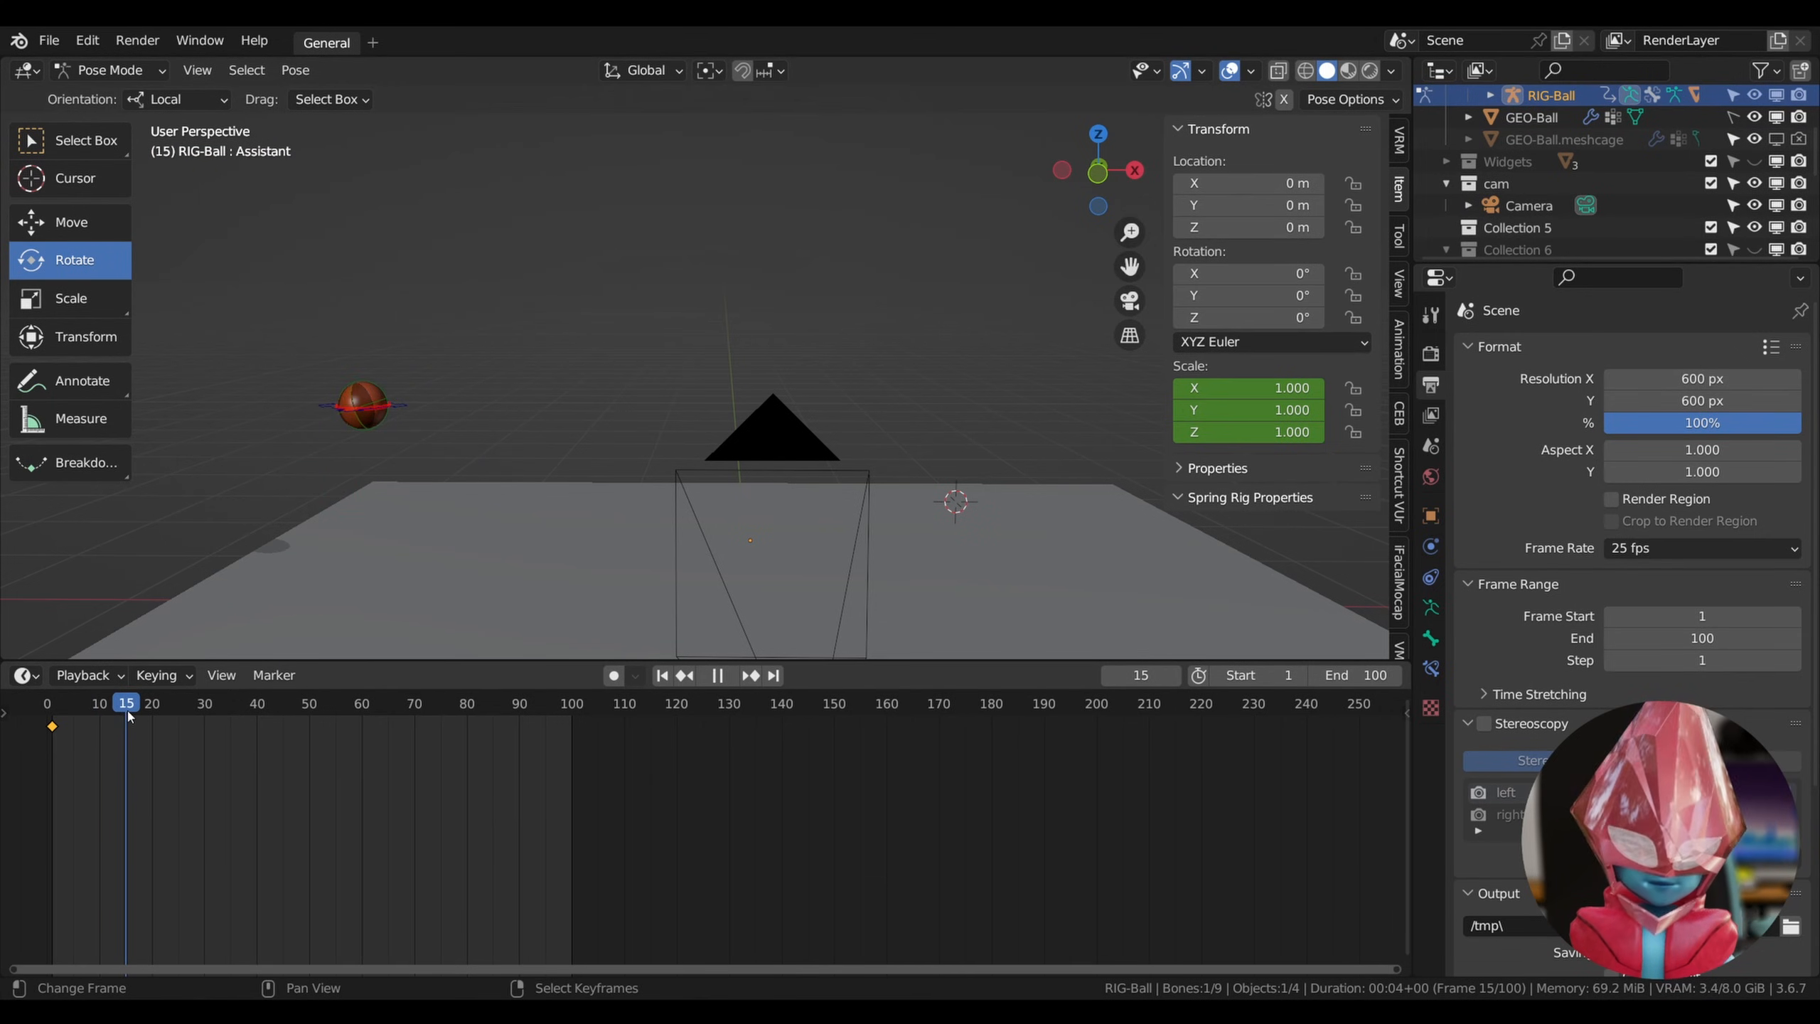
pyautogui.press('space')
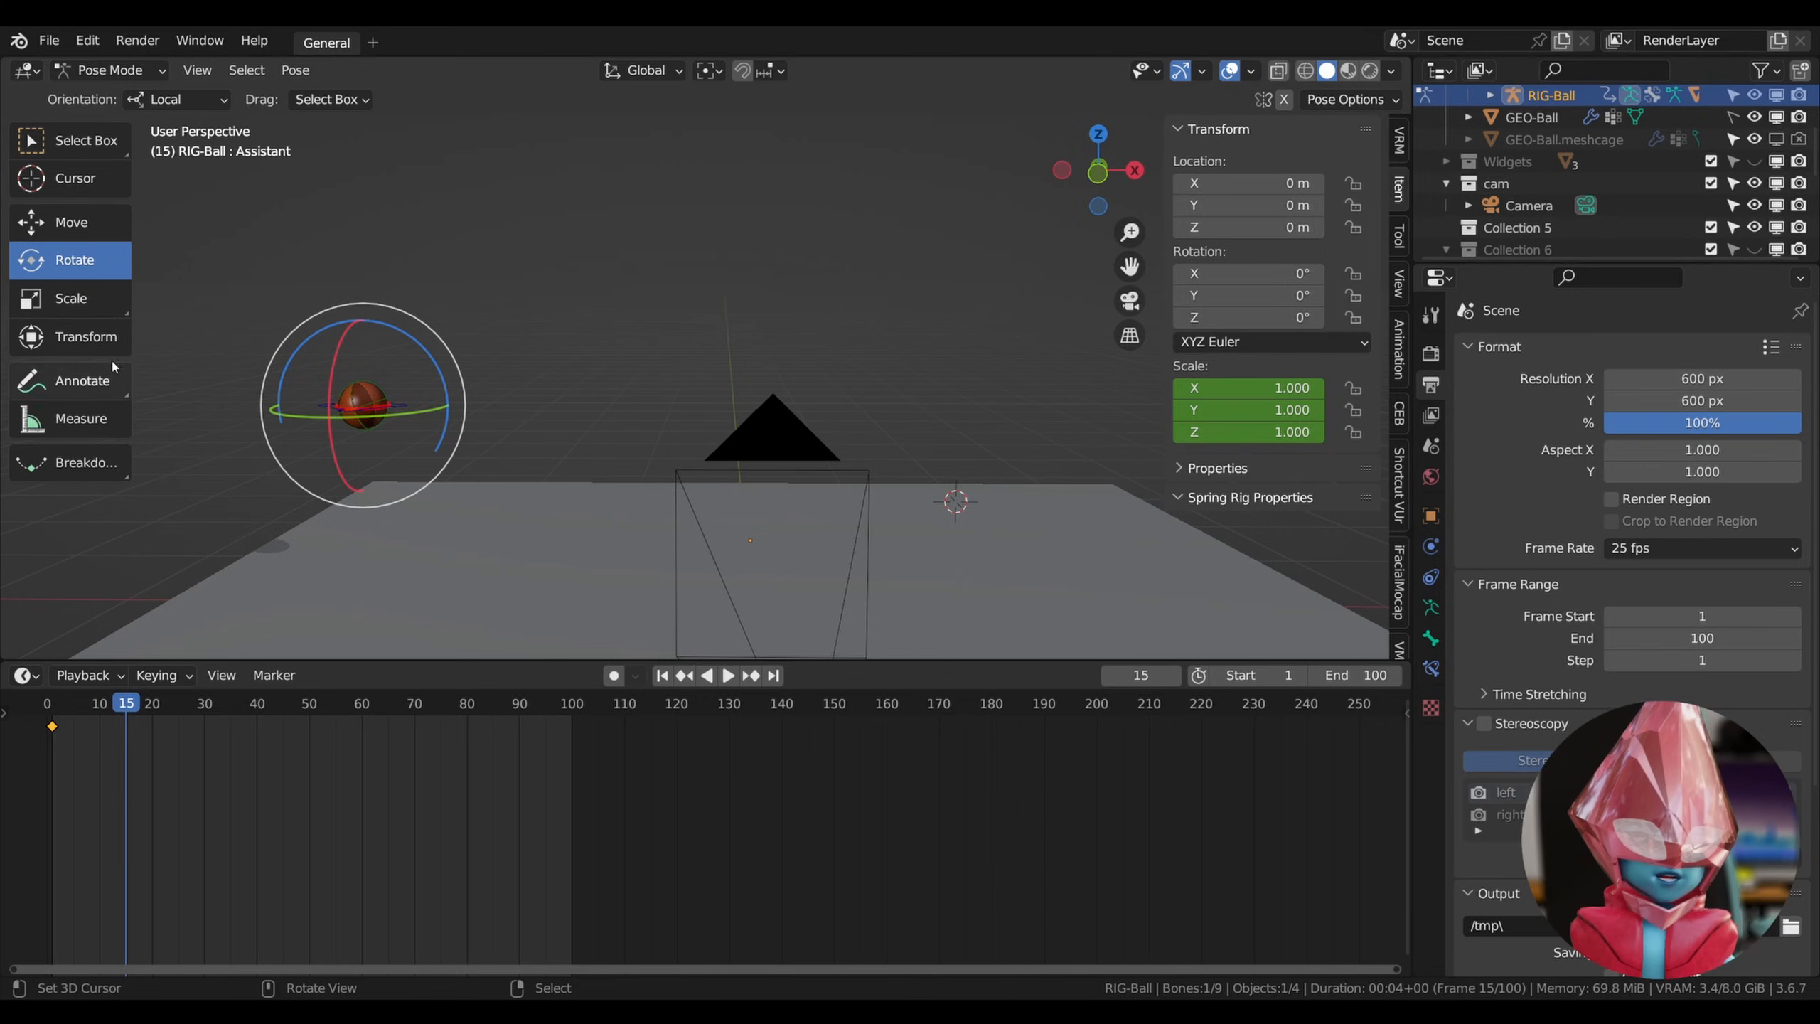
pyautogui.click(78, 303)
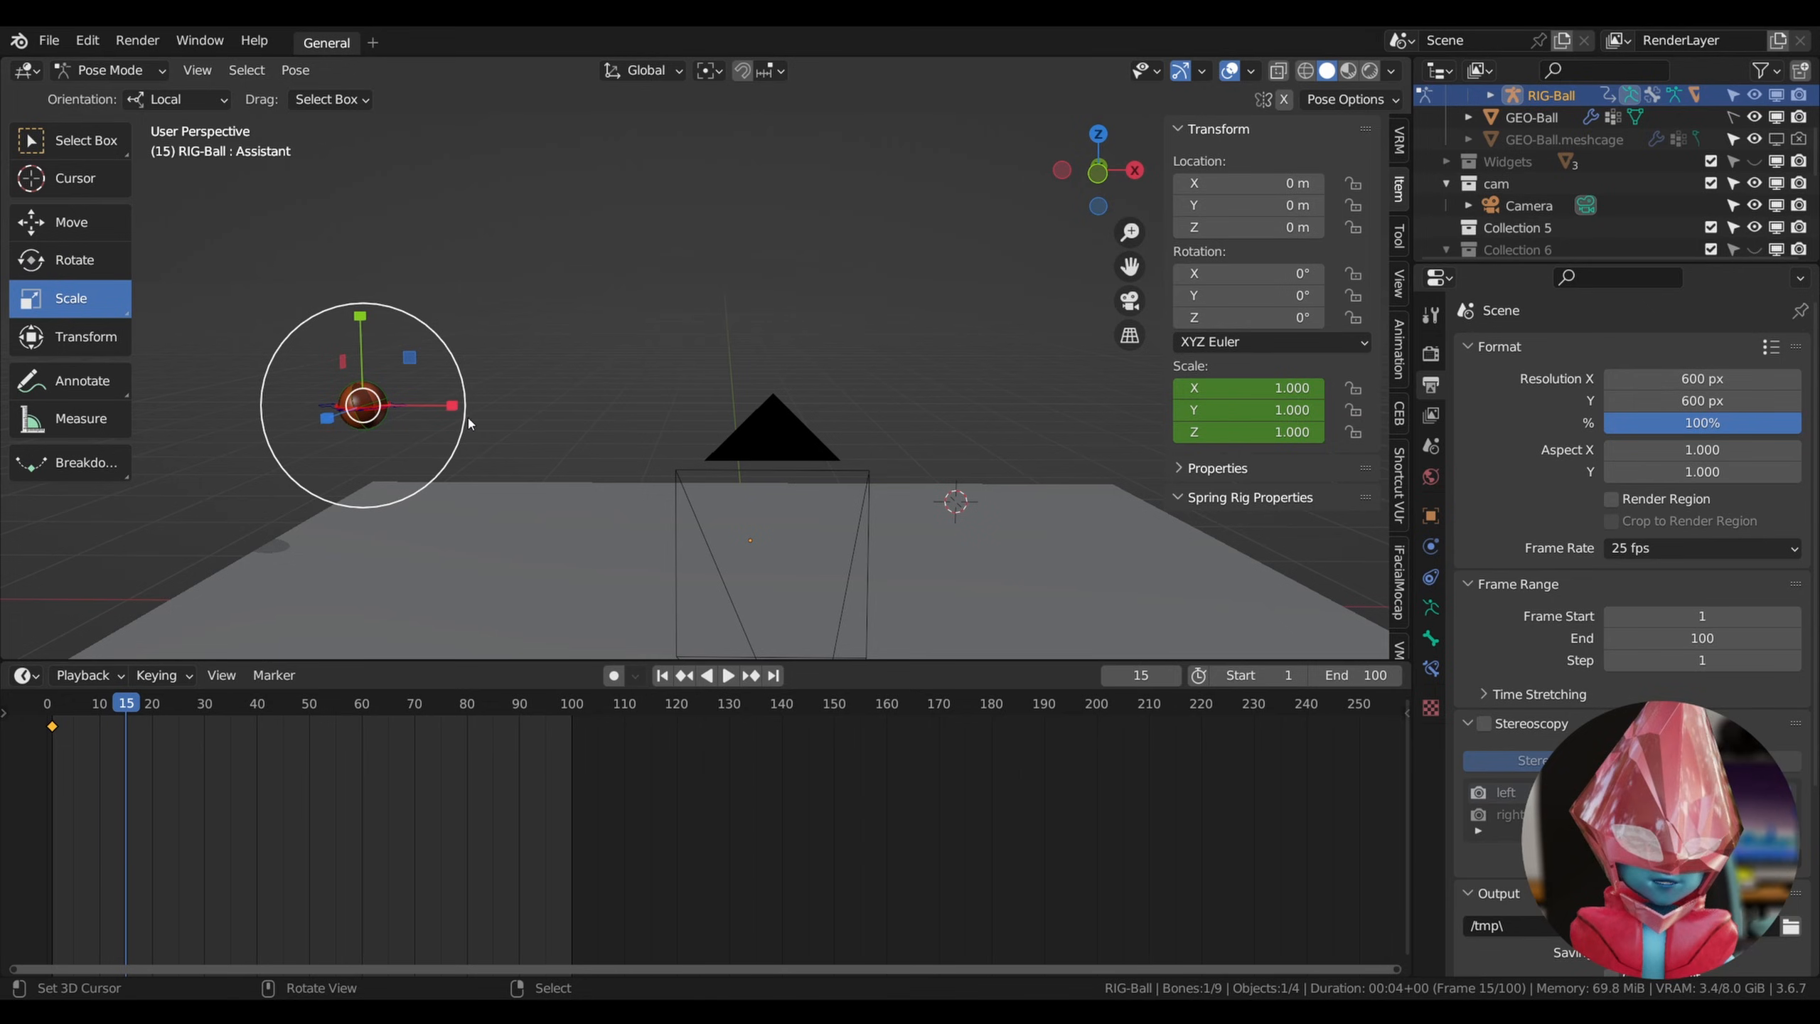
pyautogui.moveTo(451, 409); pyautogui.dragTo(422, 406)
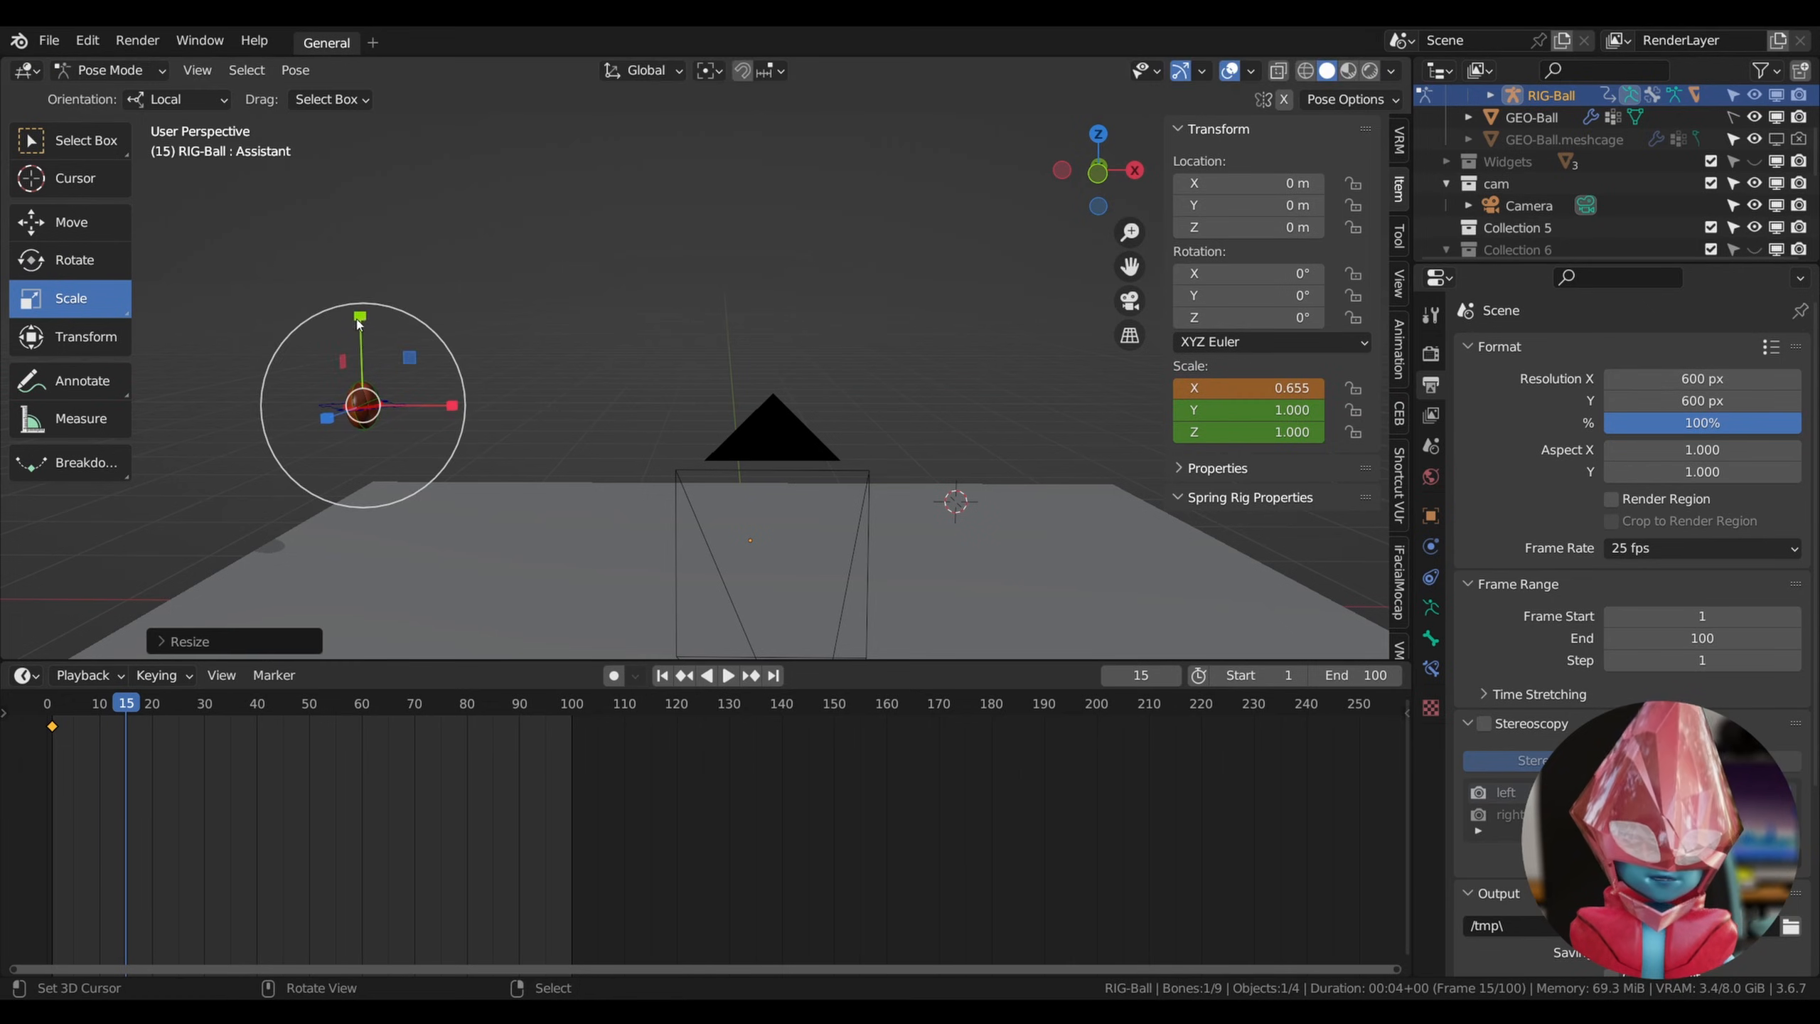
pyautogui.moveTo(359, 322); pyautogui.dragTo(361, 301)
pyautogui.press('i')
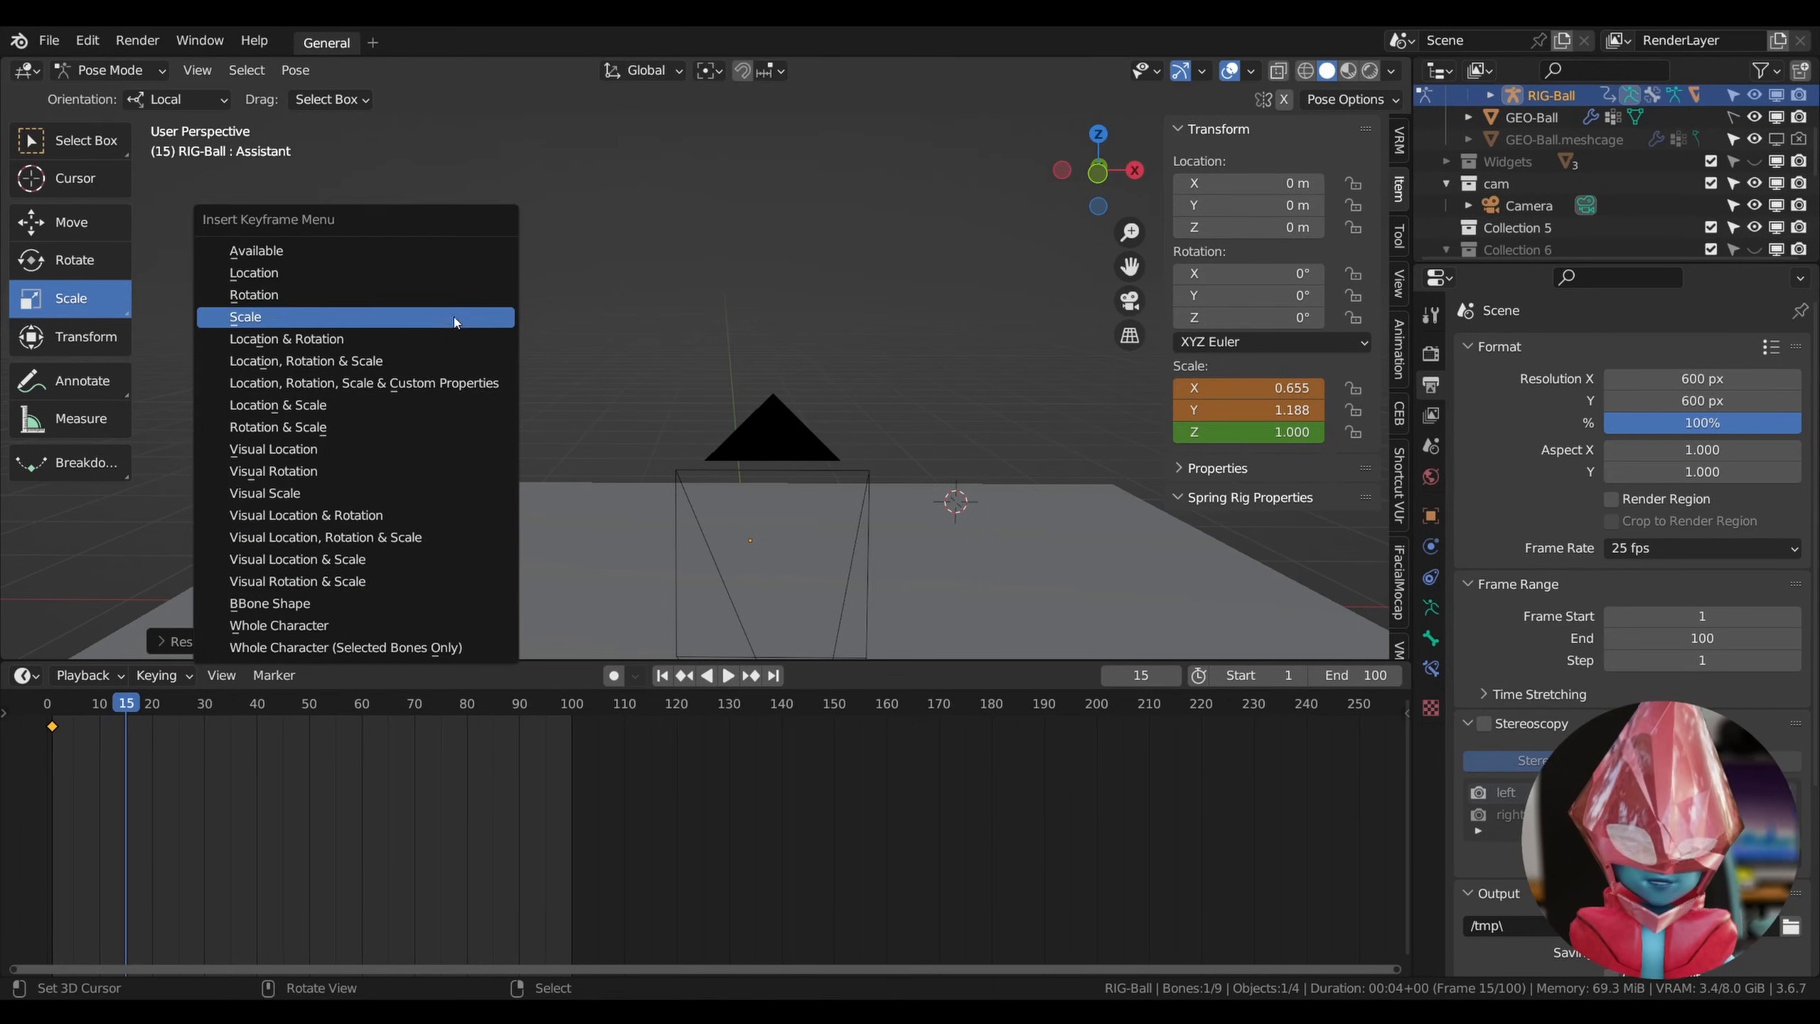
pyautogui.click(271, 315)
# Set the Assistant bone's X and Y scale to 1 at frame 20 and insert a Scale keyframe.
pyautogui.moveTo(55, 704); pyautogui.dragTo(155, 701)
pyautogui.moveTo(1130, 267); pyautogui.dragTo(1131, 221)
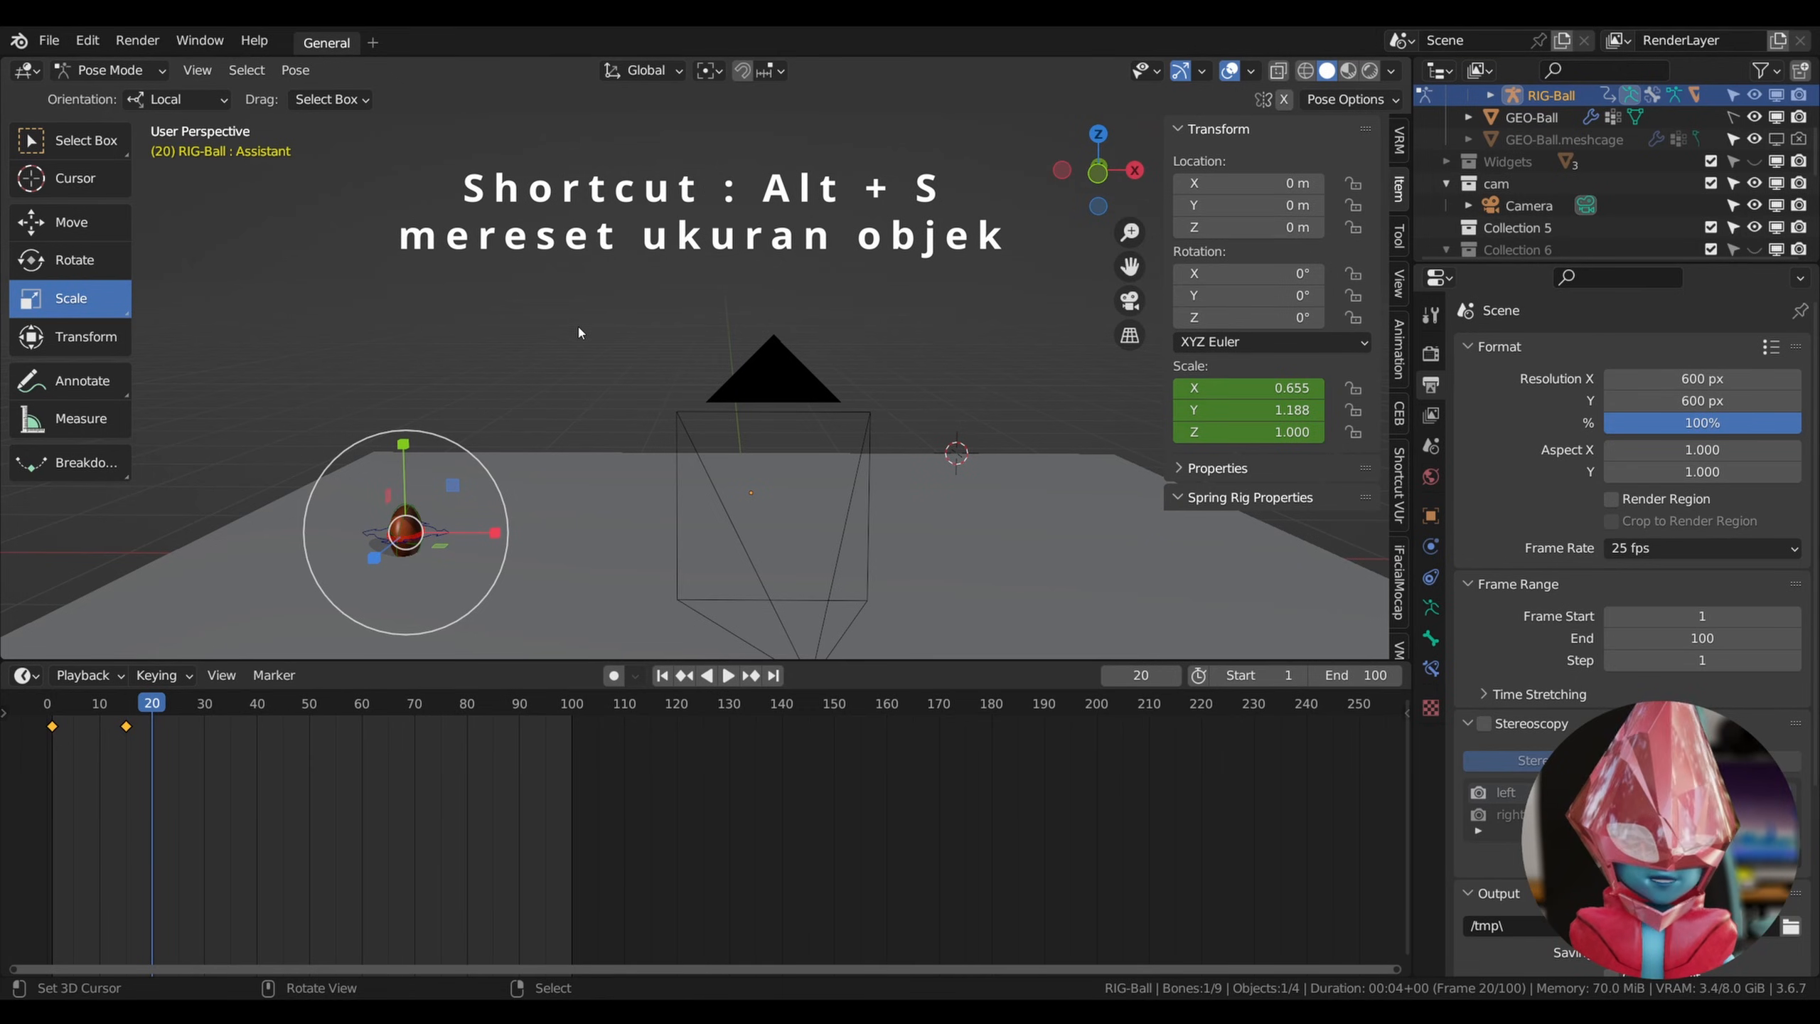
pyautogui.hotkey('alt', 's')
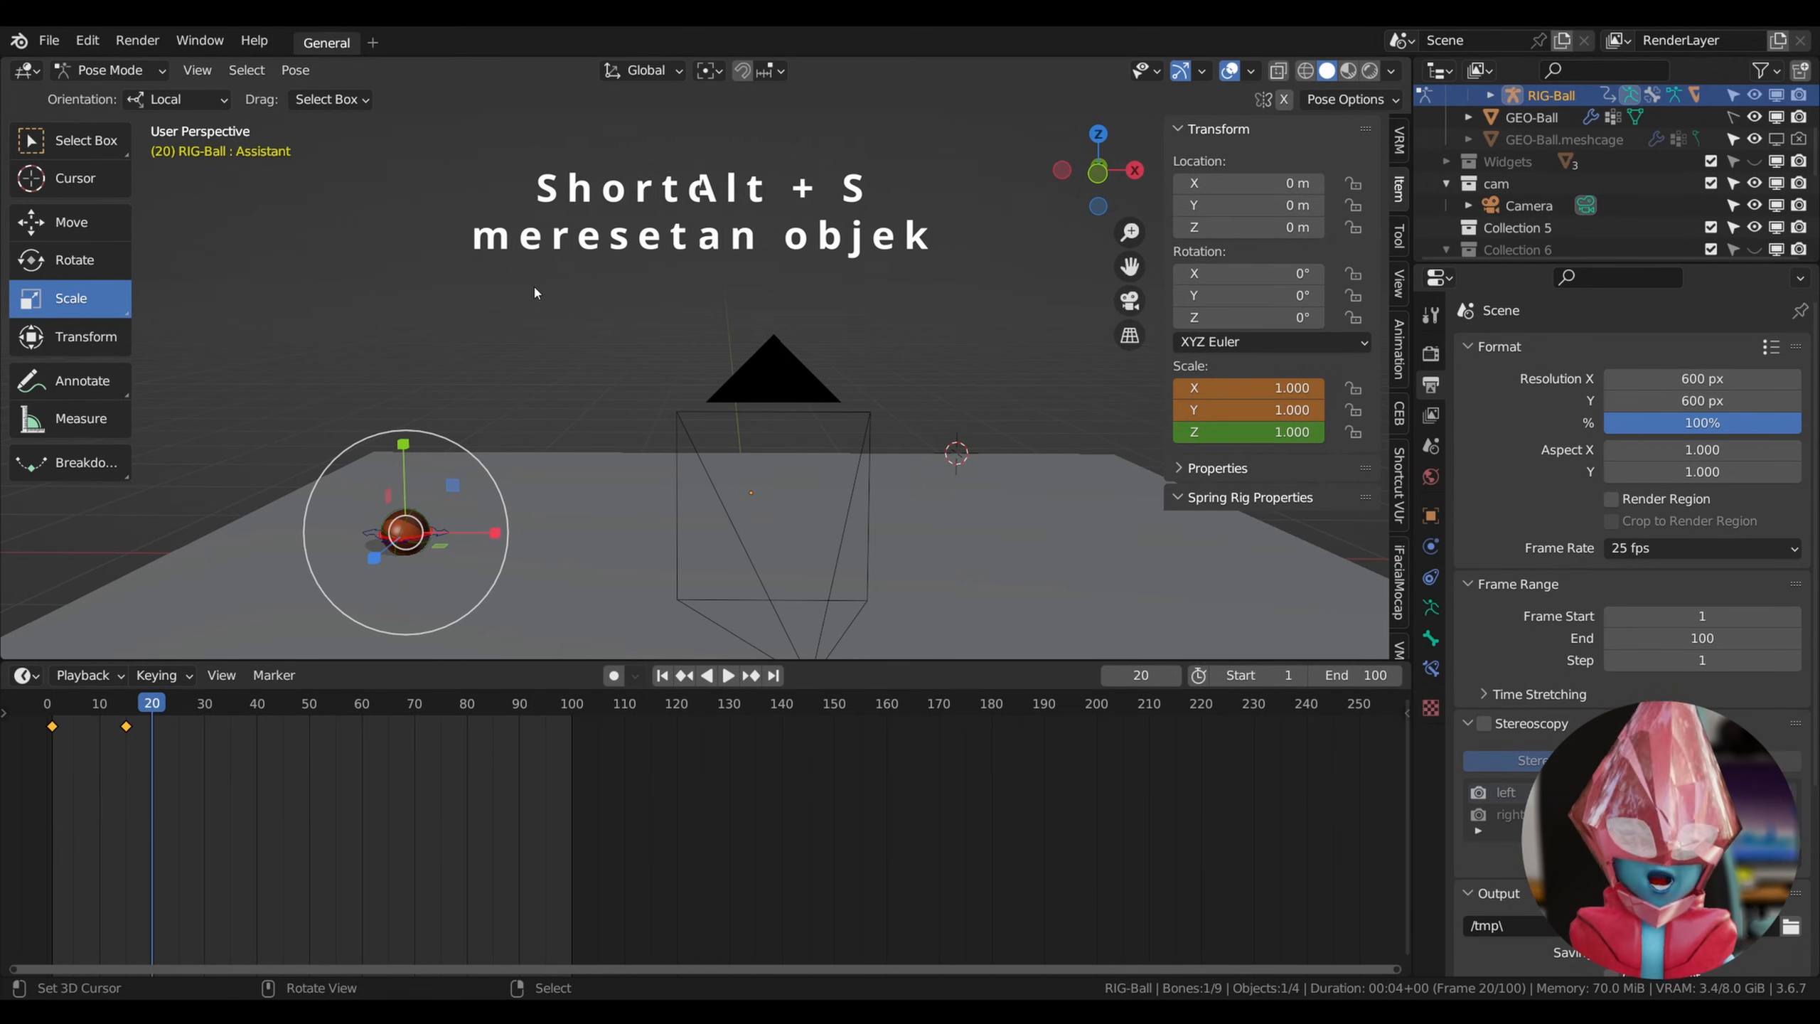
pyautogui.hotkey('ctrl', 'z')
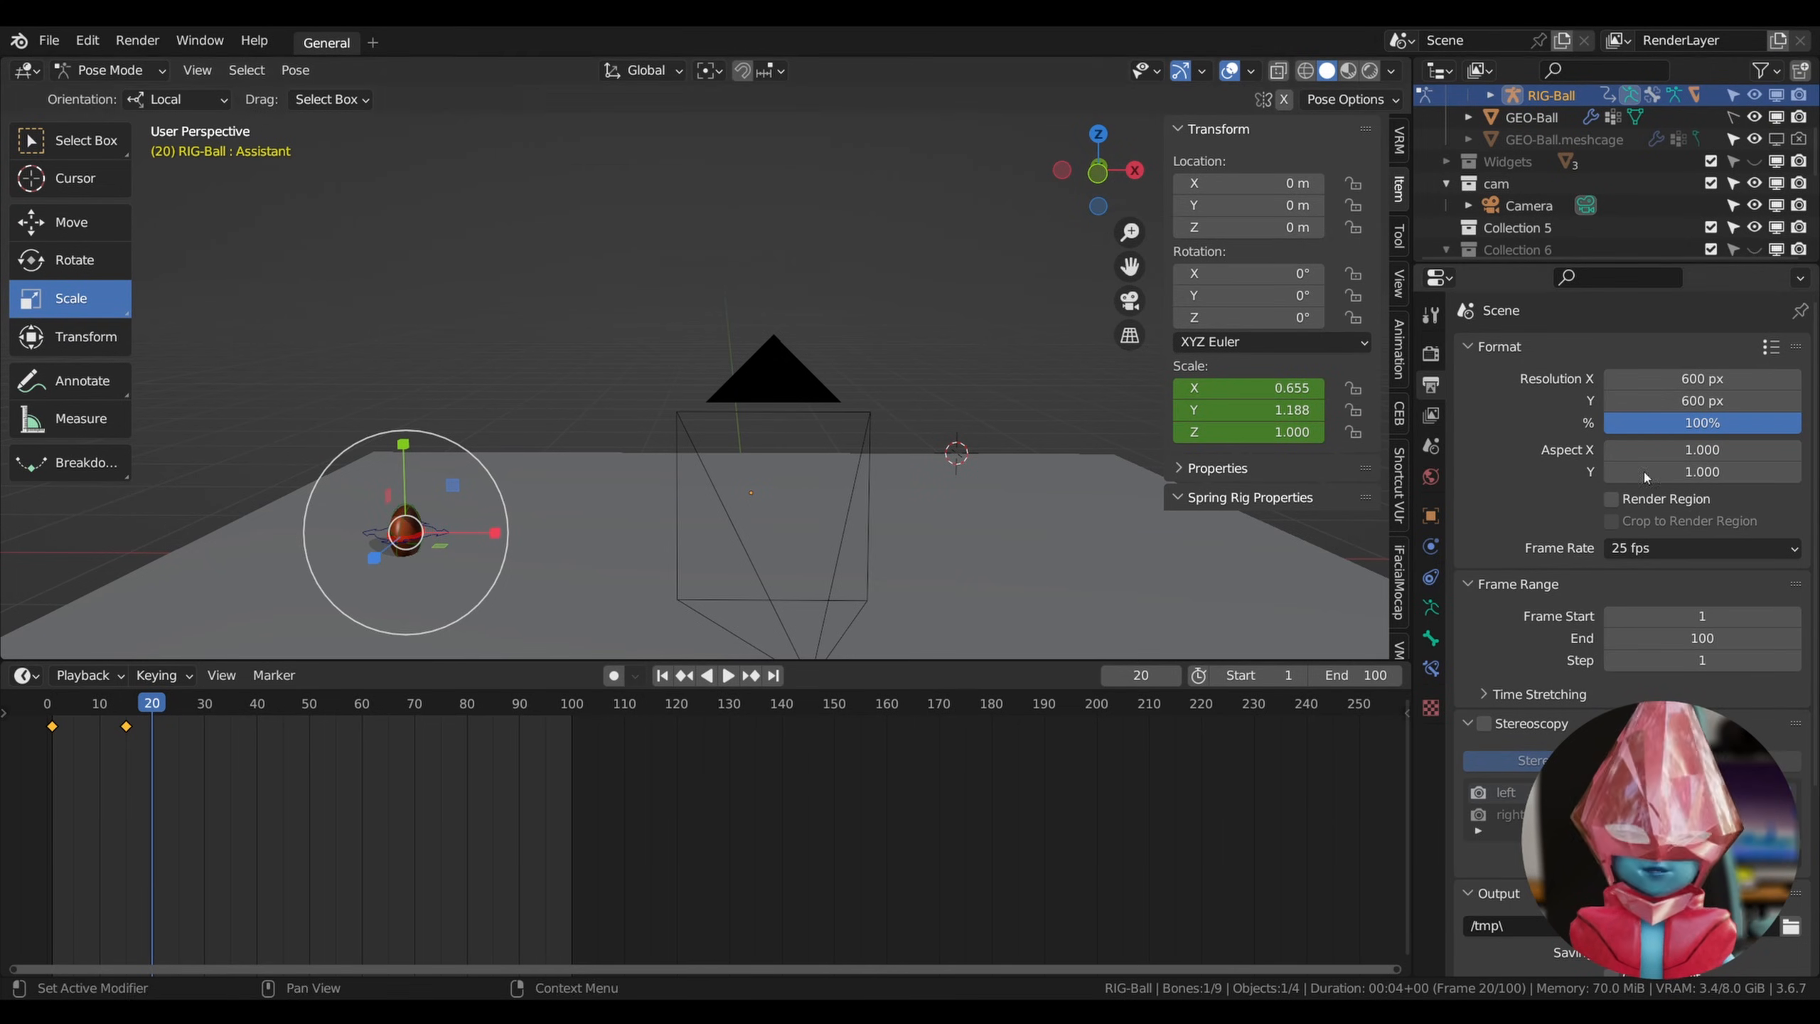
pyautogui.click(1274, 389)
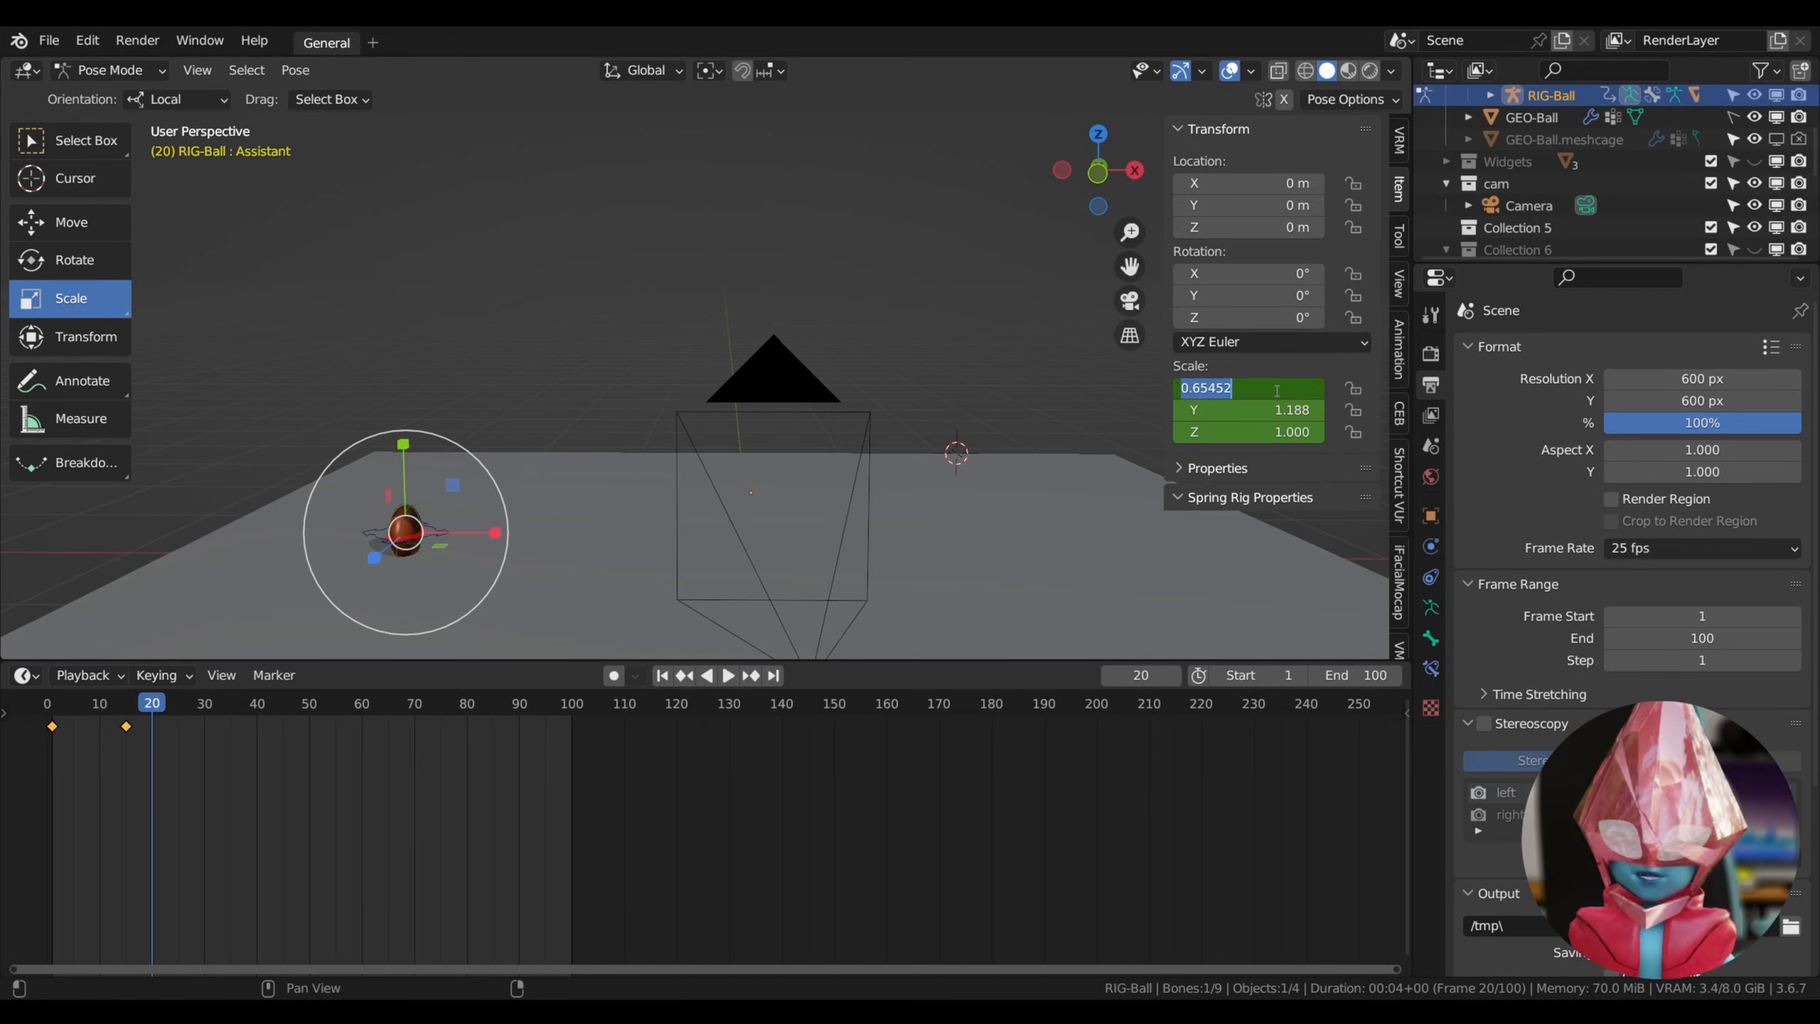
pyautogui.write('1')
pyautogui.press('Return')
pyautogui.click(1269, 410)
pyautogui.write('1')
pyautogui.press('Return')
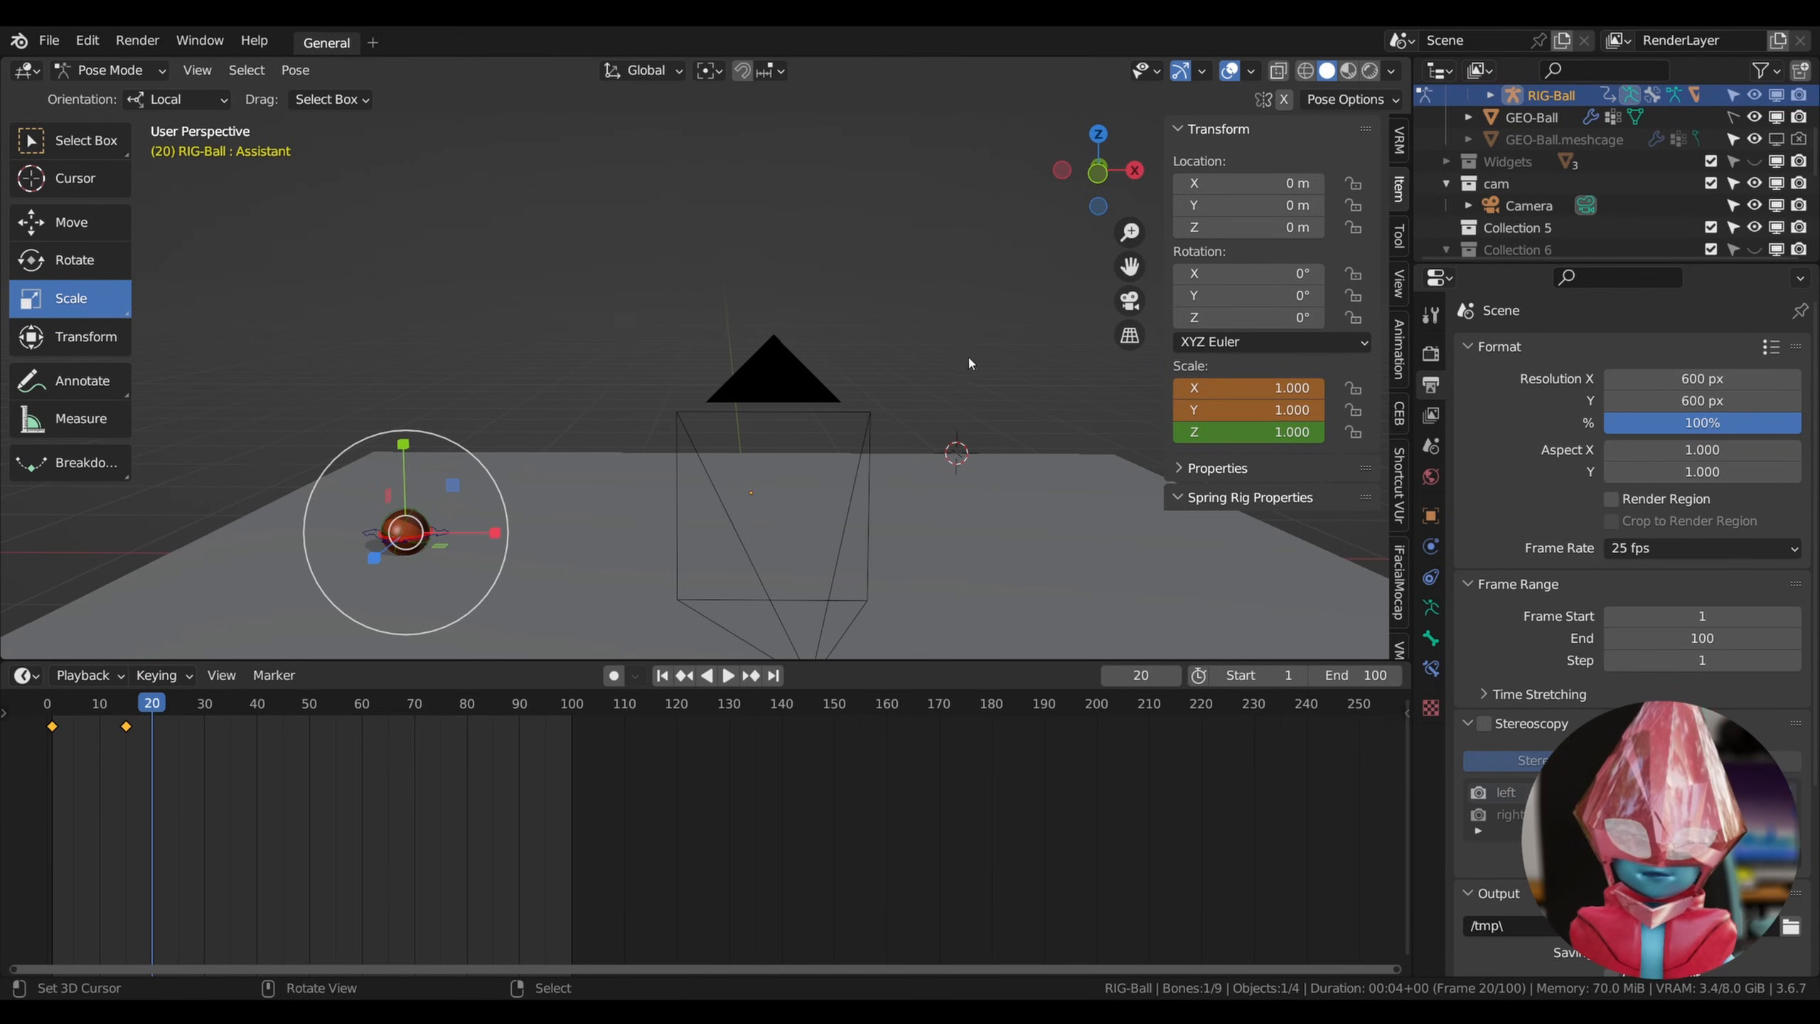
pyautogui.press('i')
pyautogui.click(536, 286)
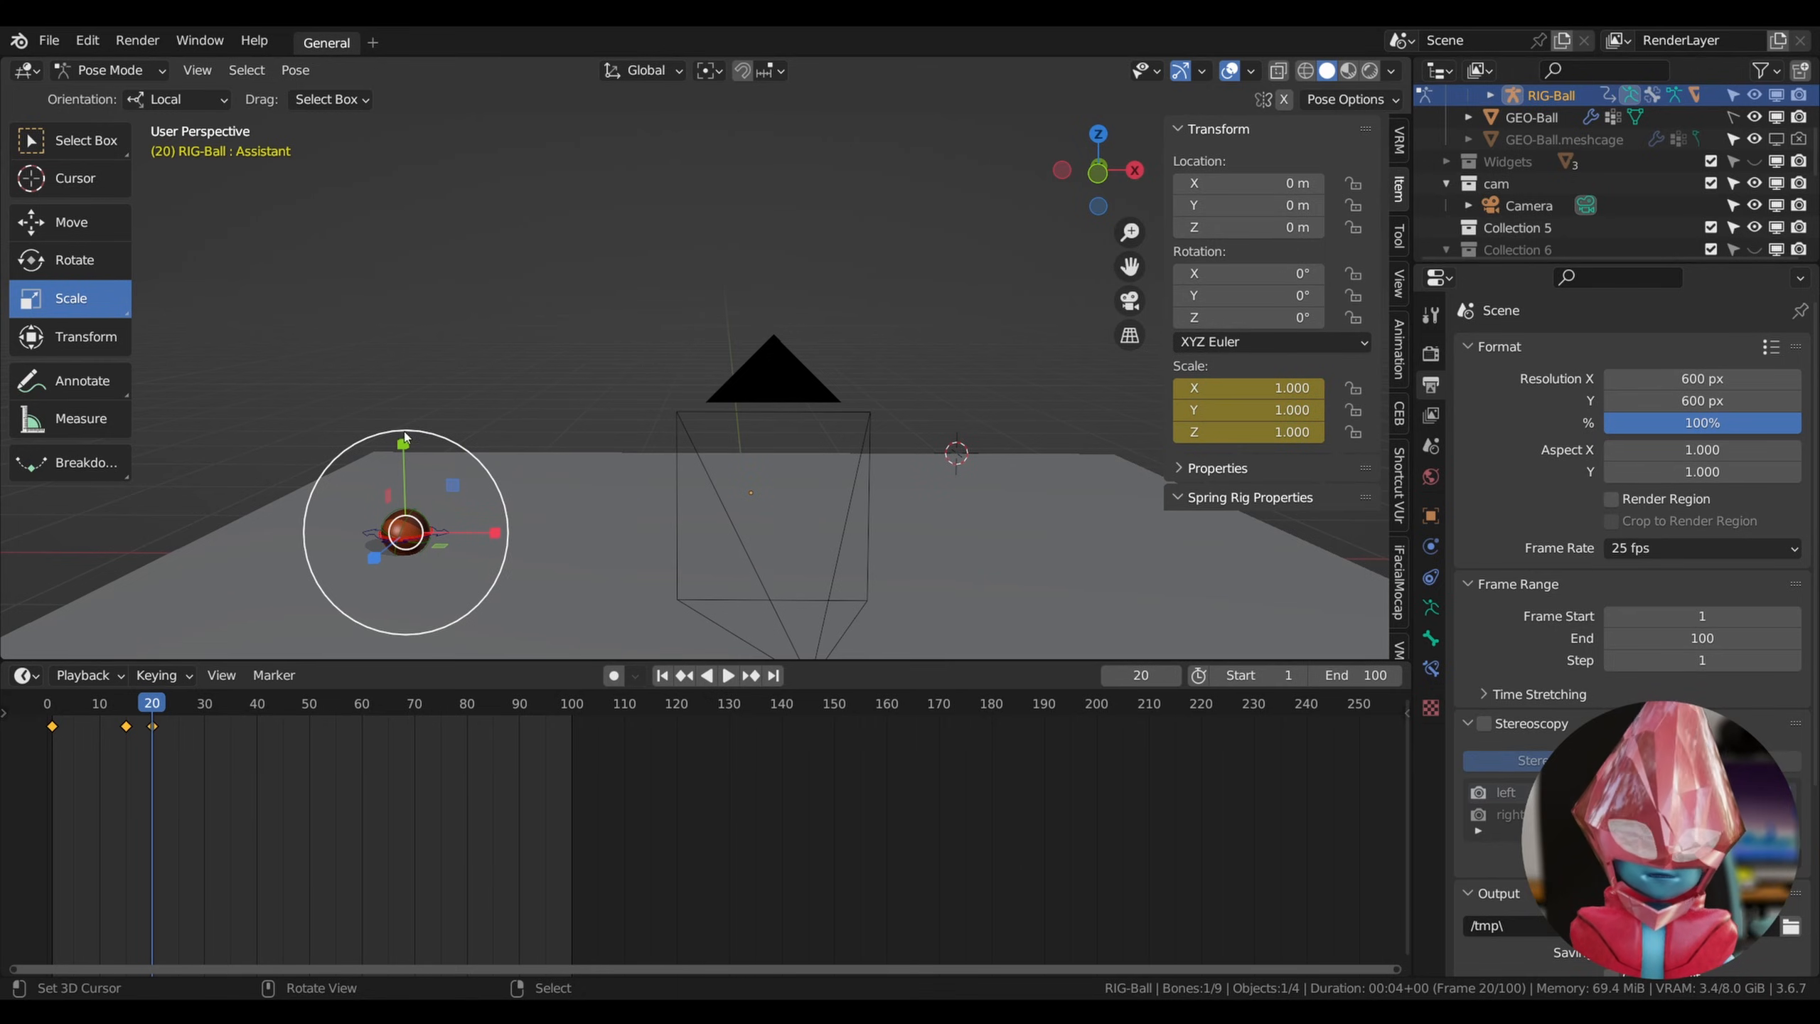
# Squash the Assistant bone at frame 20 to scale Y 0.709 and X 1.276, and insert a Scale keyframe.
pyautogui.moveTo(403, 446); pyautogui.dragTo(402, 470)
pyautogui.moveTo(495, 532); pyautogui.dragTo(519, 532)
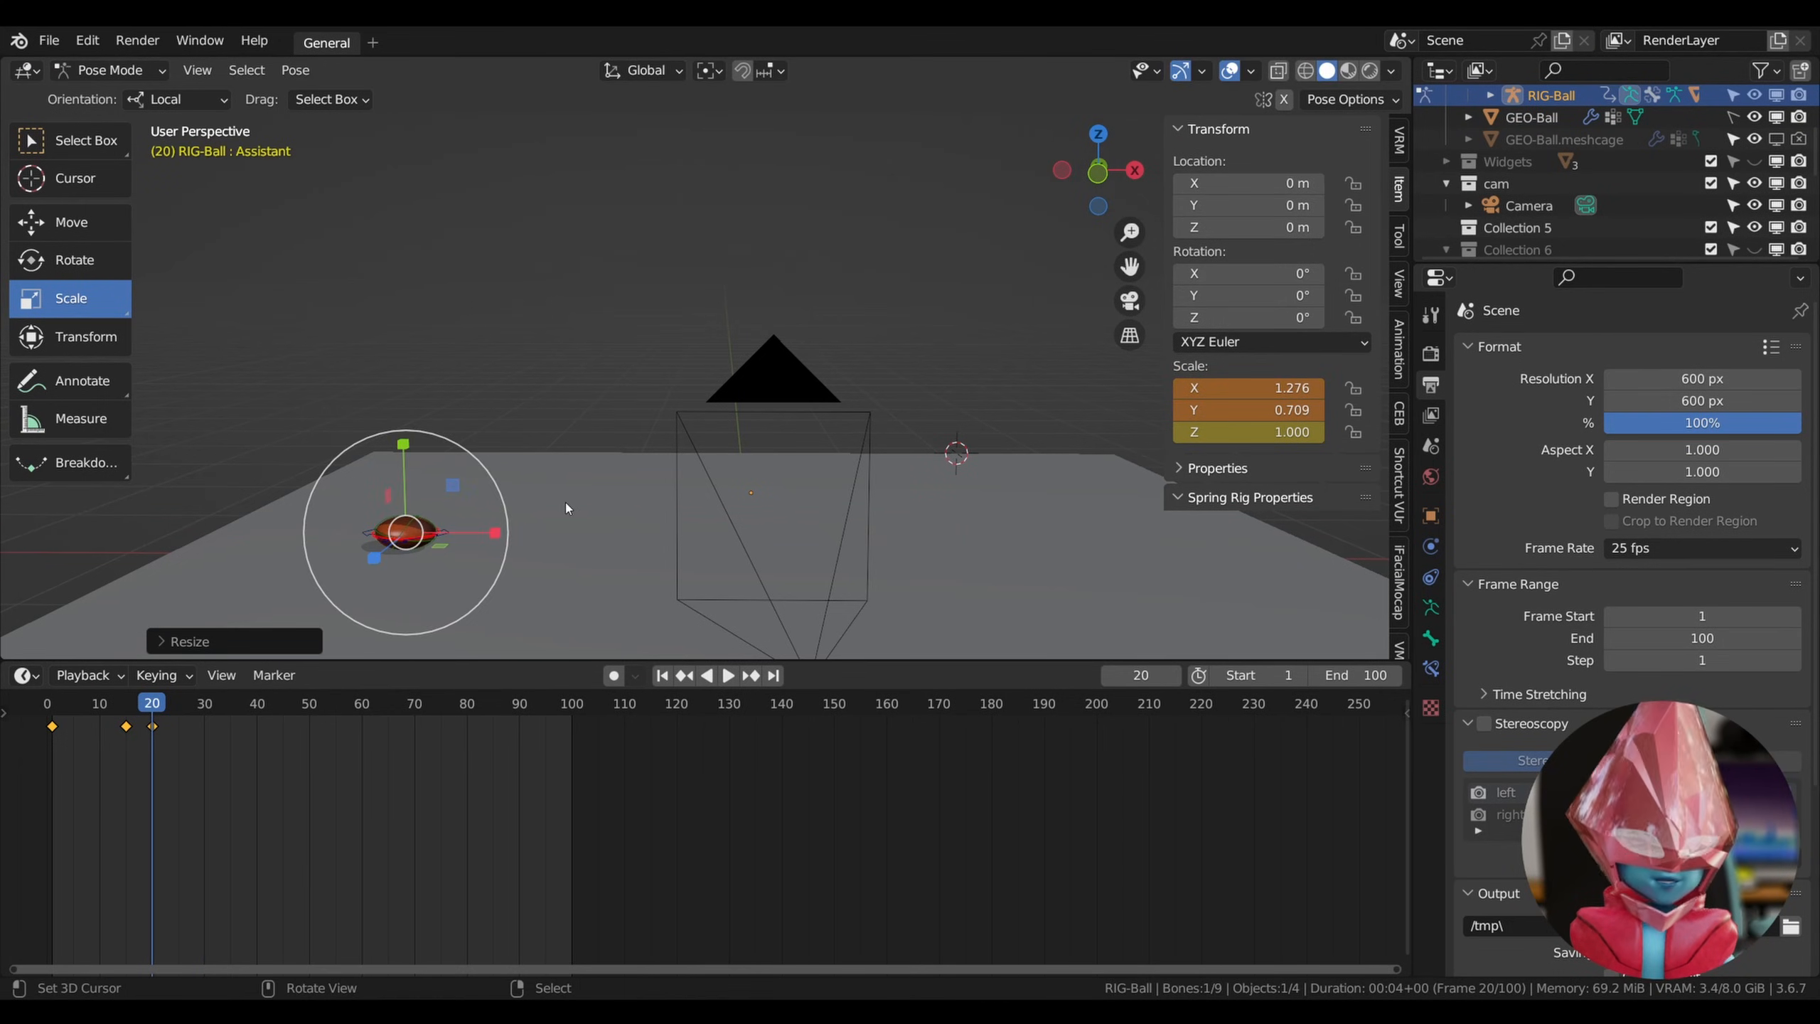
pyautogui.moveTo(1129, 267); pyautogui.dragTo(803, 384)
pyautogui.press('i')
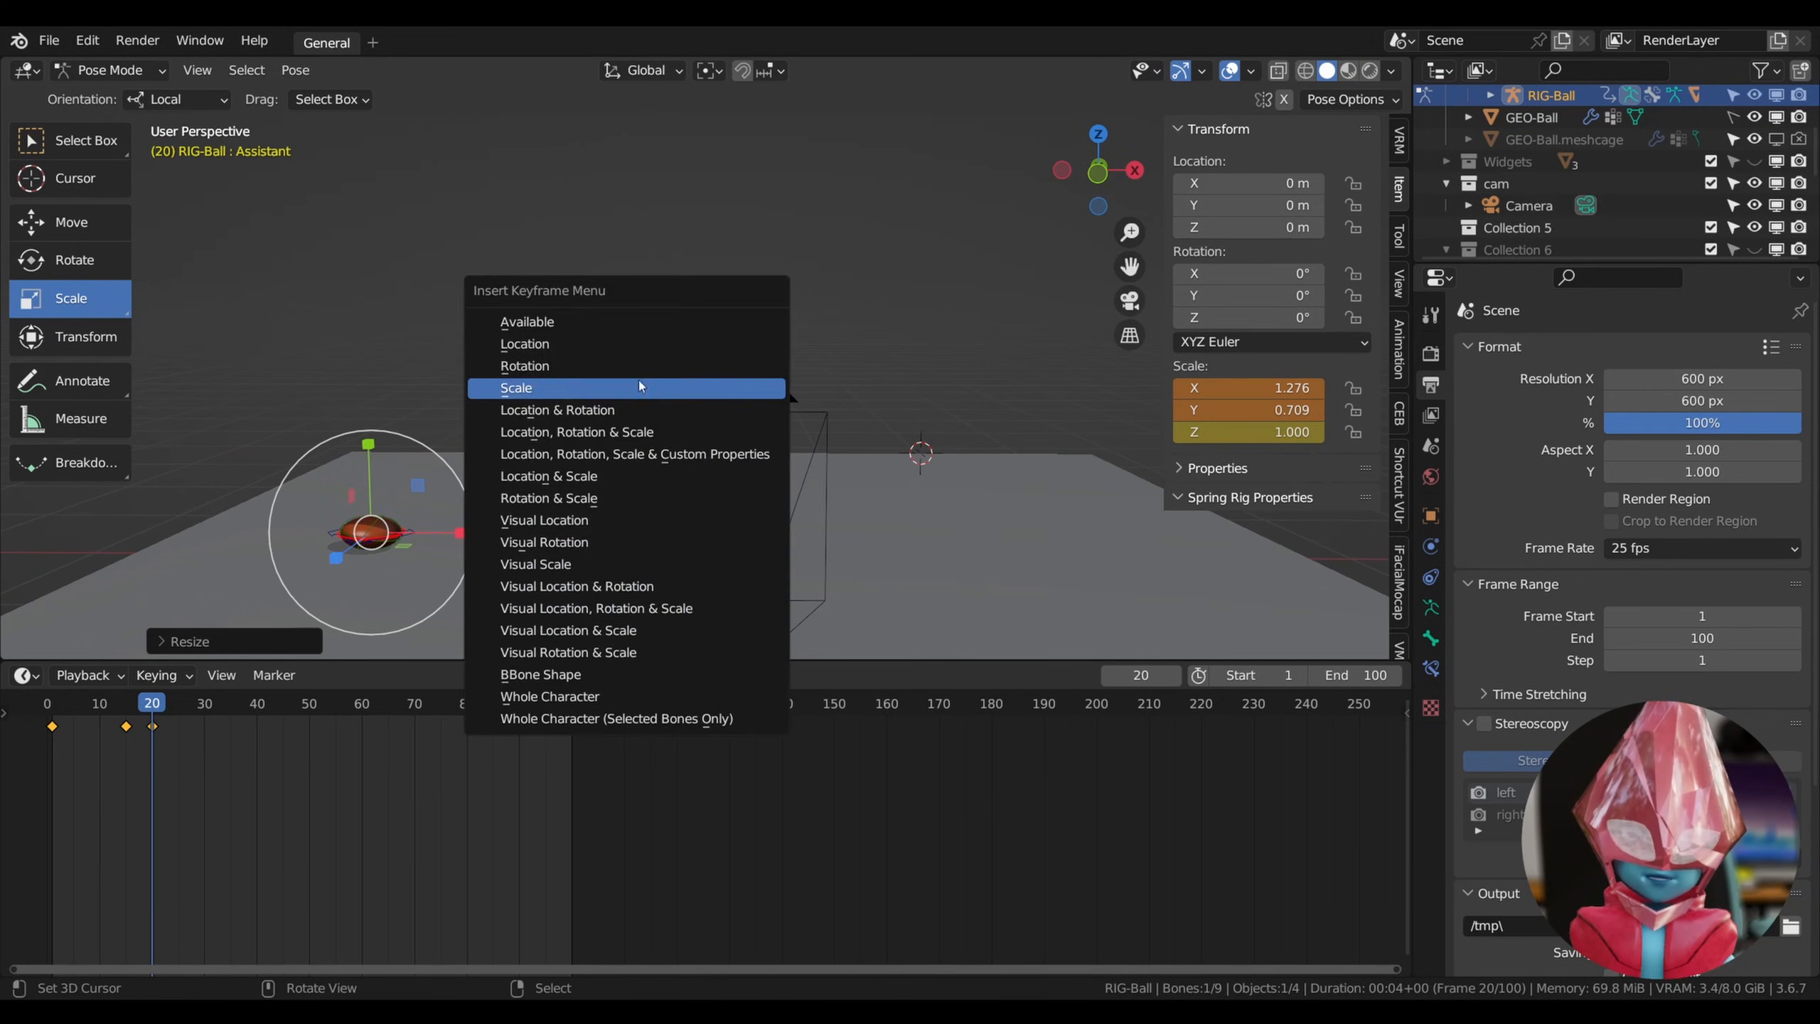
pyautogui.click(542, 394)
# Copy the Assistant bone's stretched keyframe from frame 15 and paste it at frame 19.
pyautogui.moveTo(147, 716)
pyautogui.mouseDown()
pyautogui.moveTo(127, 716)
pyautogui.moveTo(172, 720)
pyautogui.moveTo(122, 728)
pyautogui.moveTo(147, 717)
pyautogui.mouseUp()
pyautogui.click(126, 728)
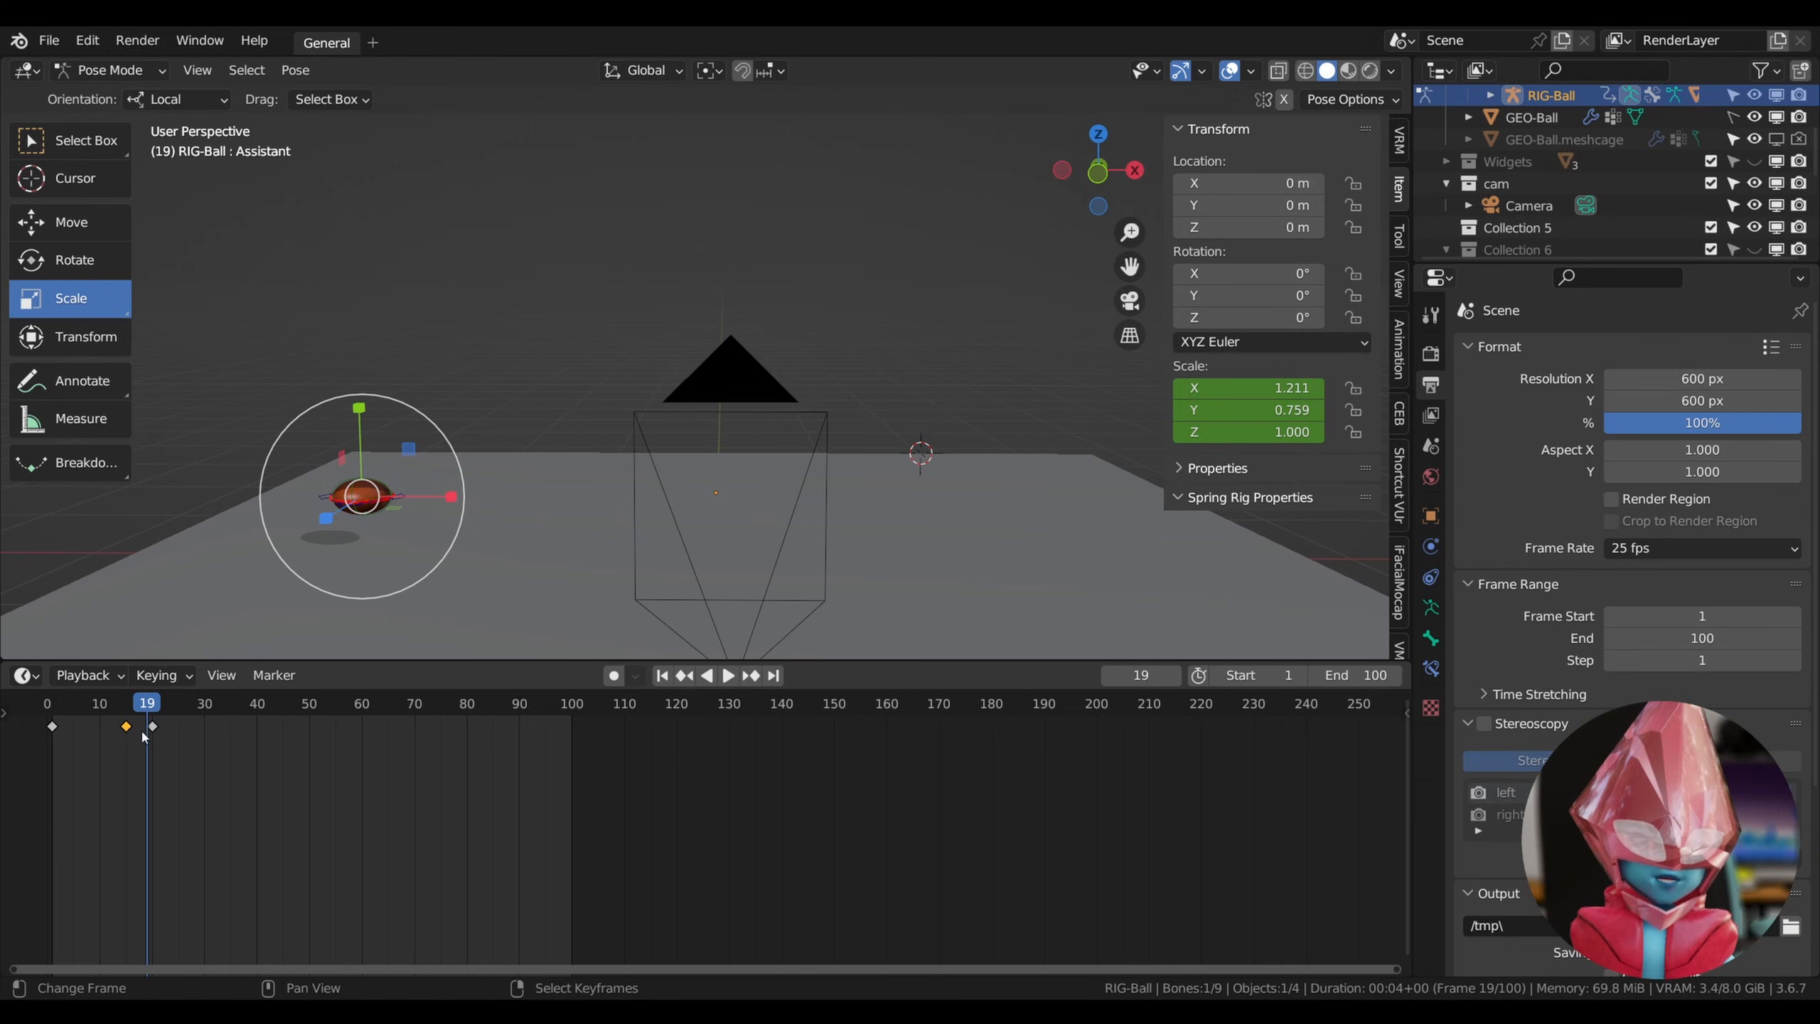
pyautogui.click(125, 707)
pyautogui.moveTo(130, 727); pyautogui.dragTo(152, 724)
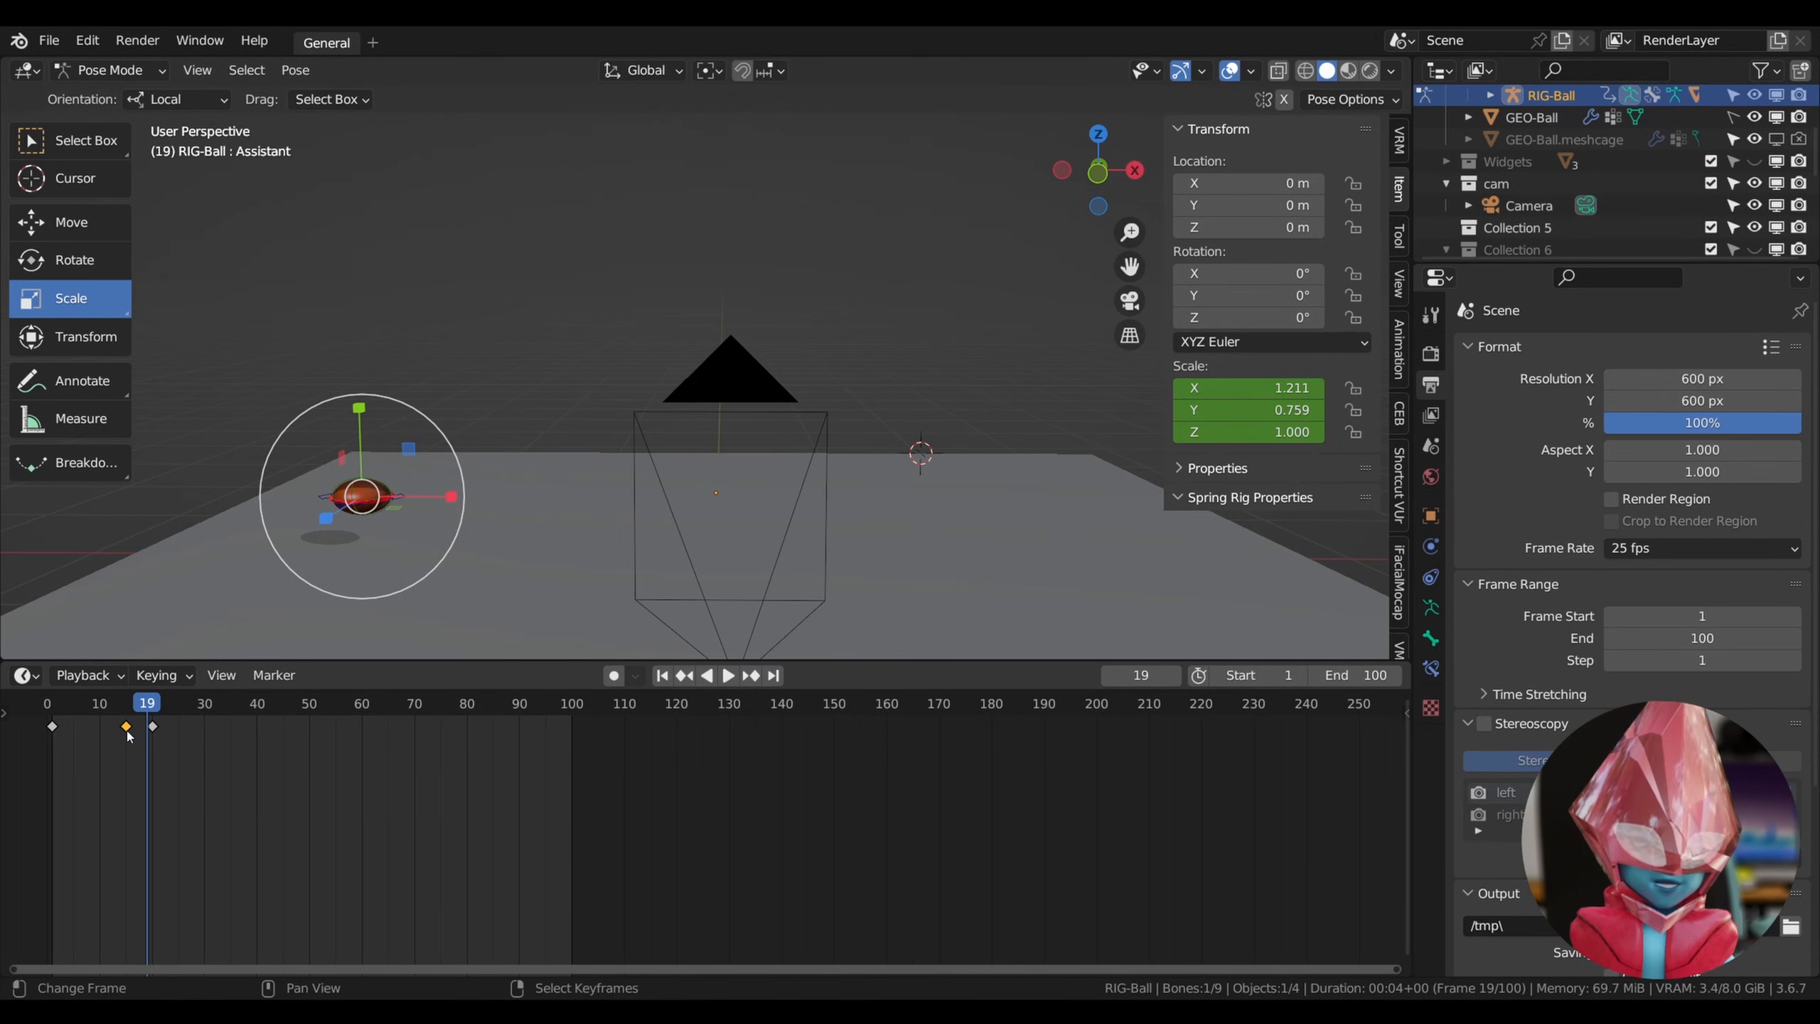
pyautogui.press('w')
pyautogui.click(105, 701)
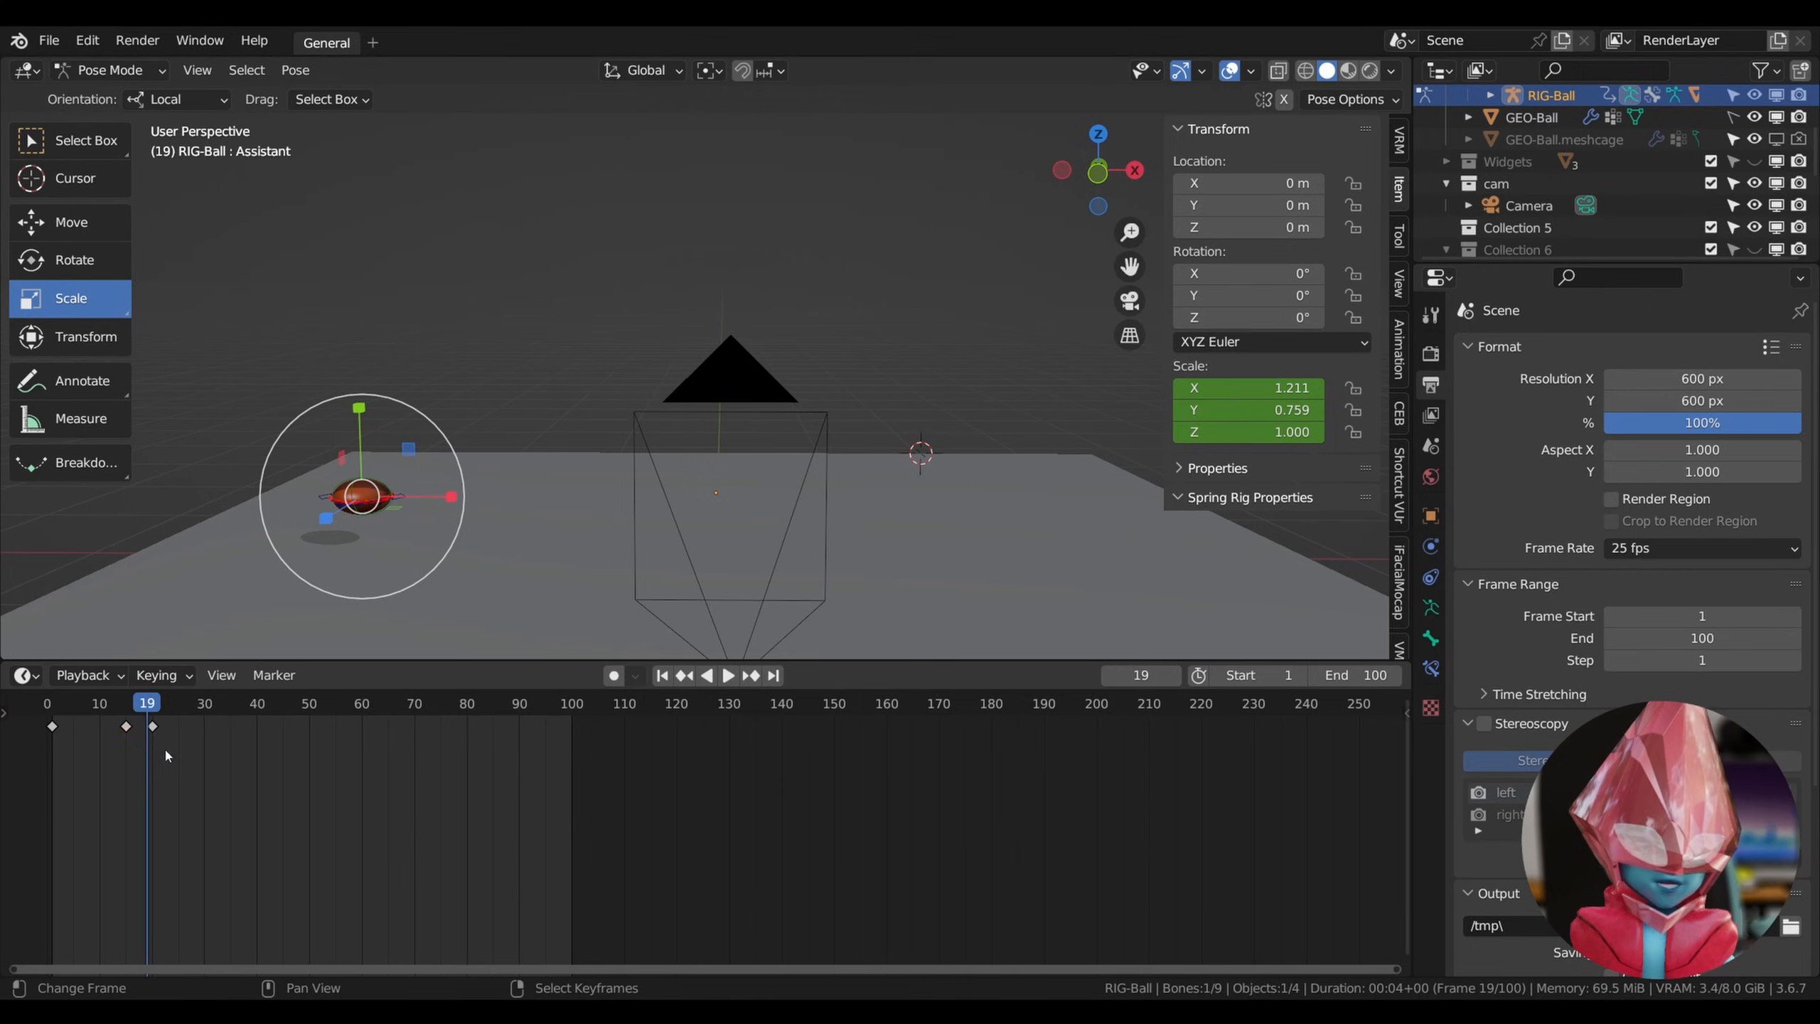
pyautogui.press('w')
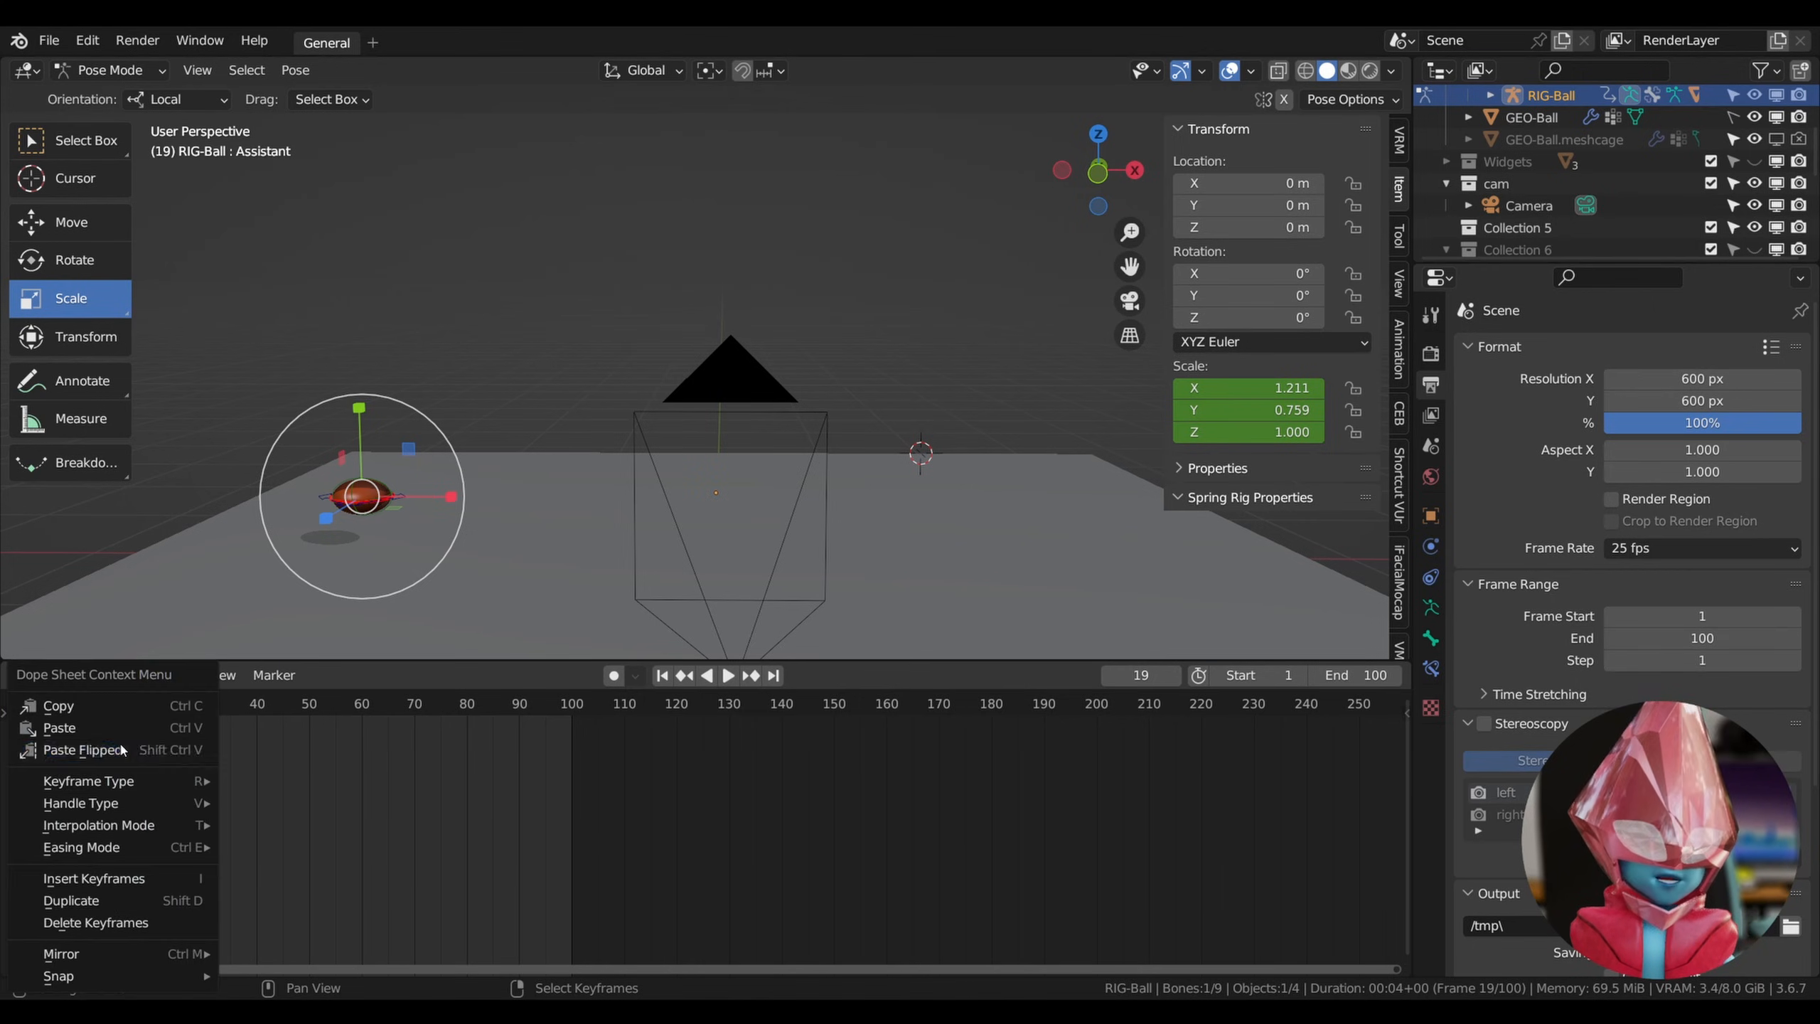
pyautogui.click(91, 712)
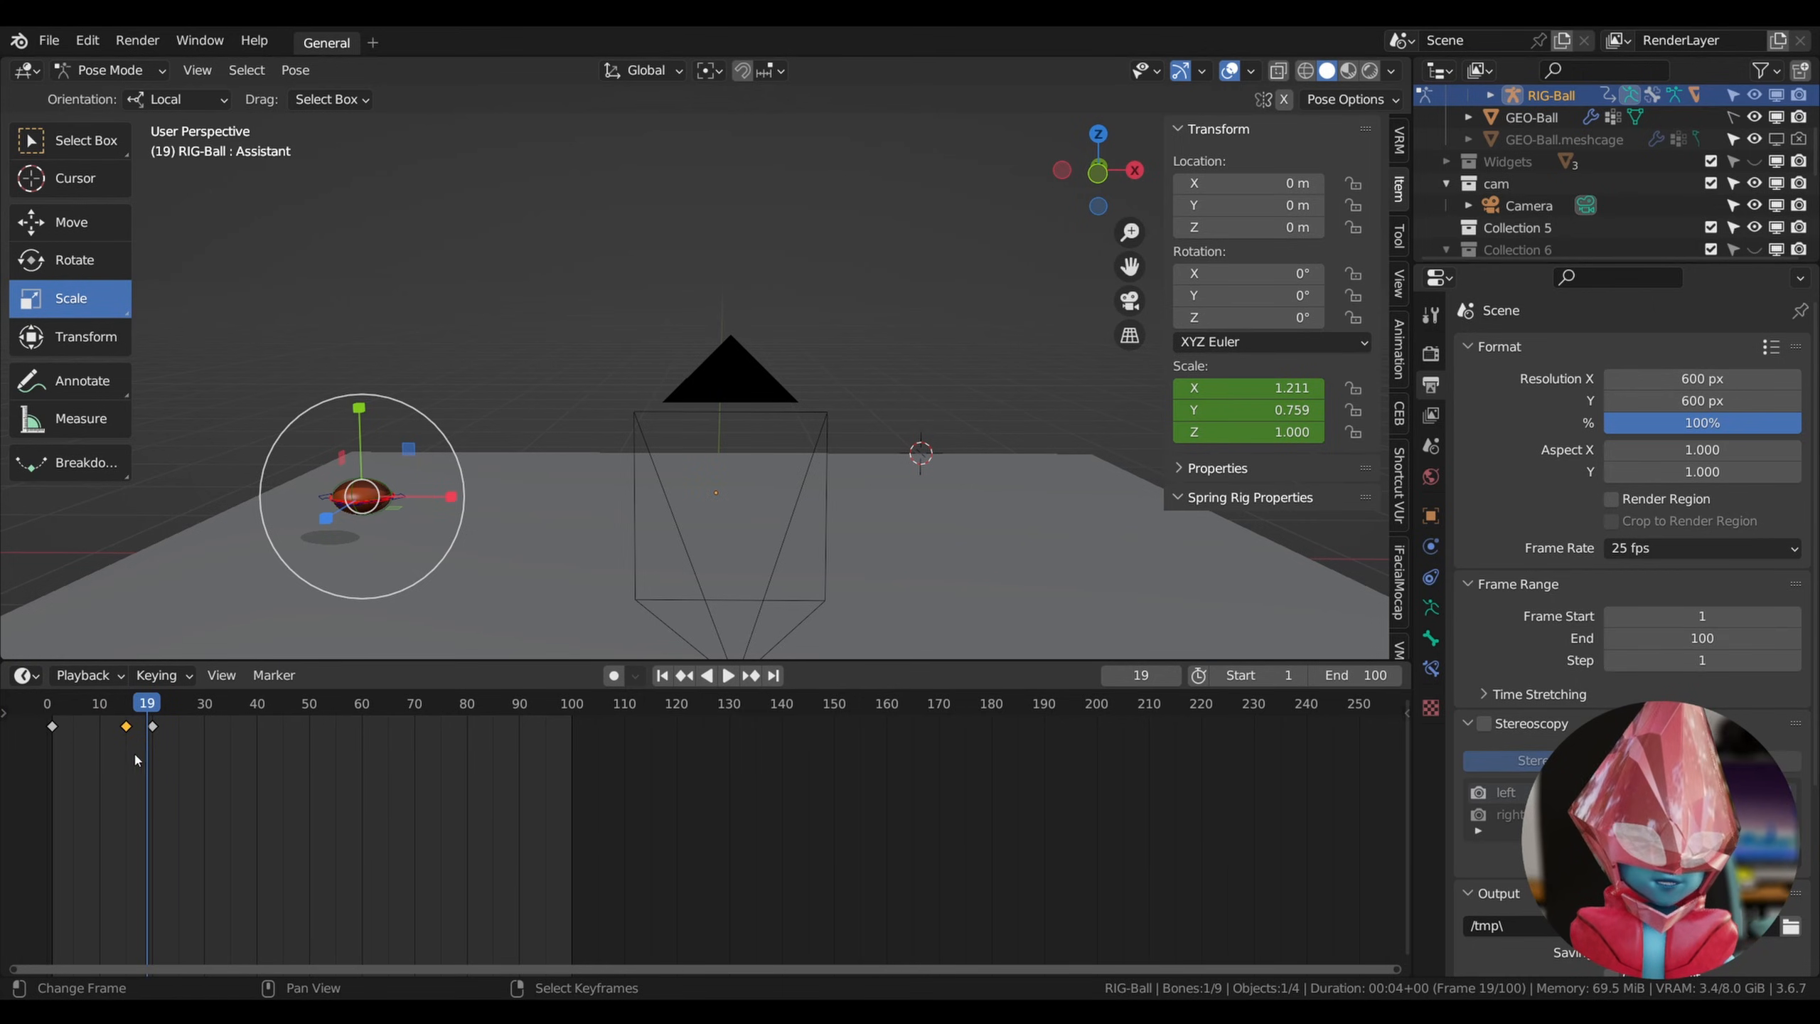
pyautogui.press('w')
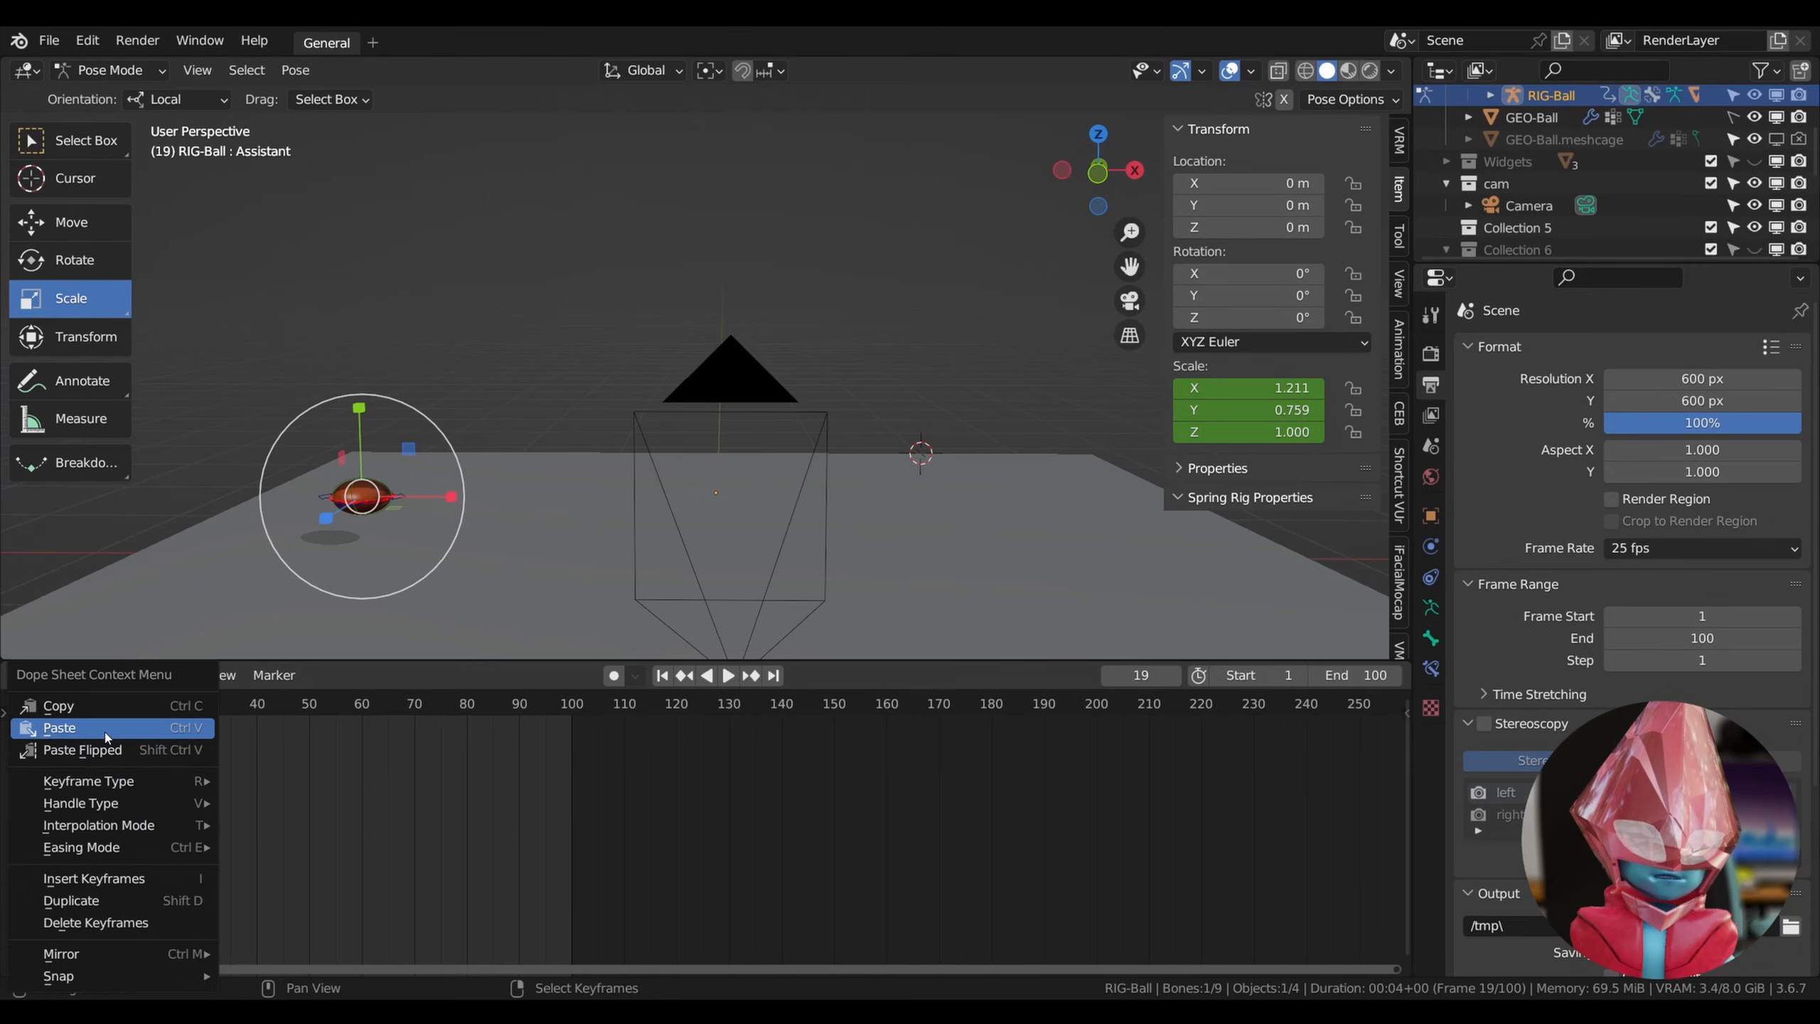
pyautogui.click(108, 736)
# Paste the copied stretch keyframe at frame 21, just after the ball's impact.
pyautogui.moveTo(147, 704); pyautogui.dragTo(155, 740)
pyautogui.rightClick(156, 732)
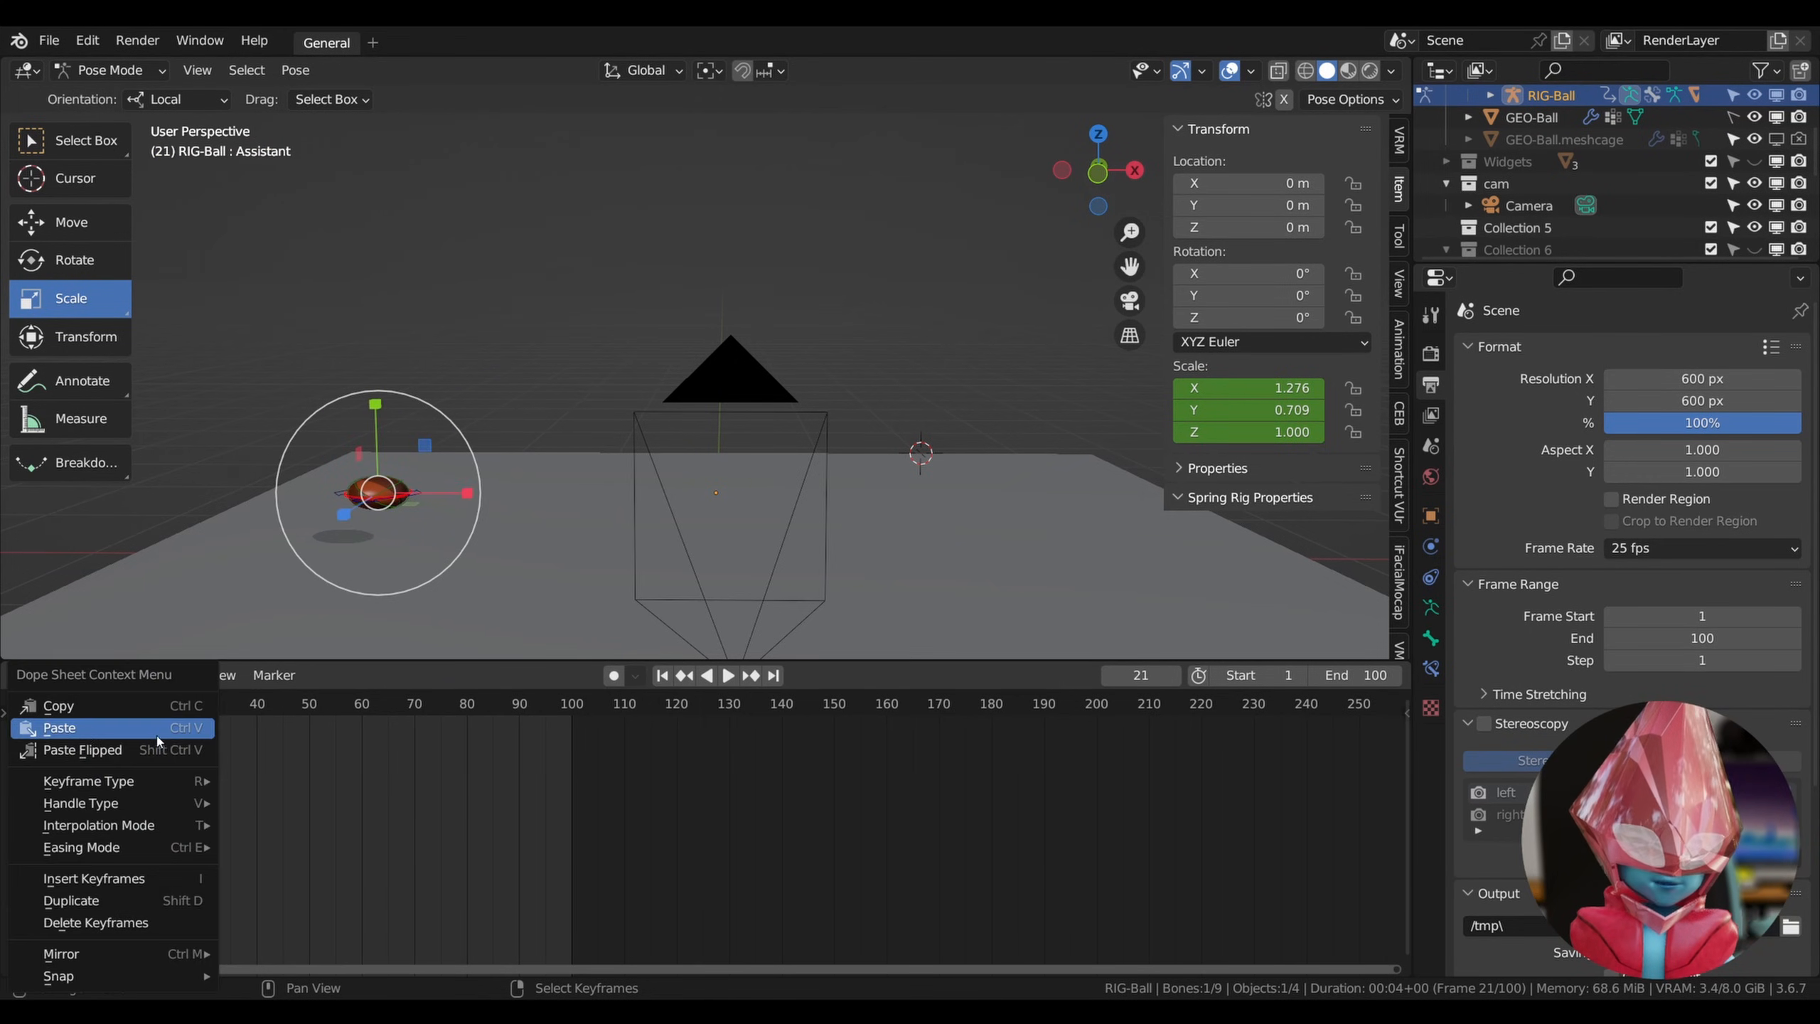
pyautogui.click(85, 728)
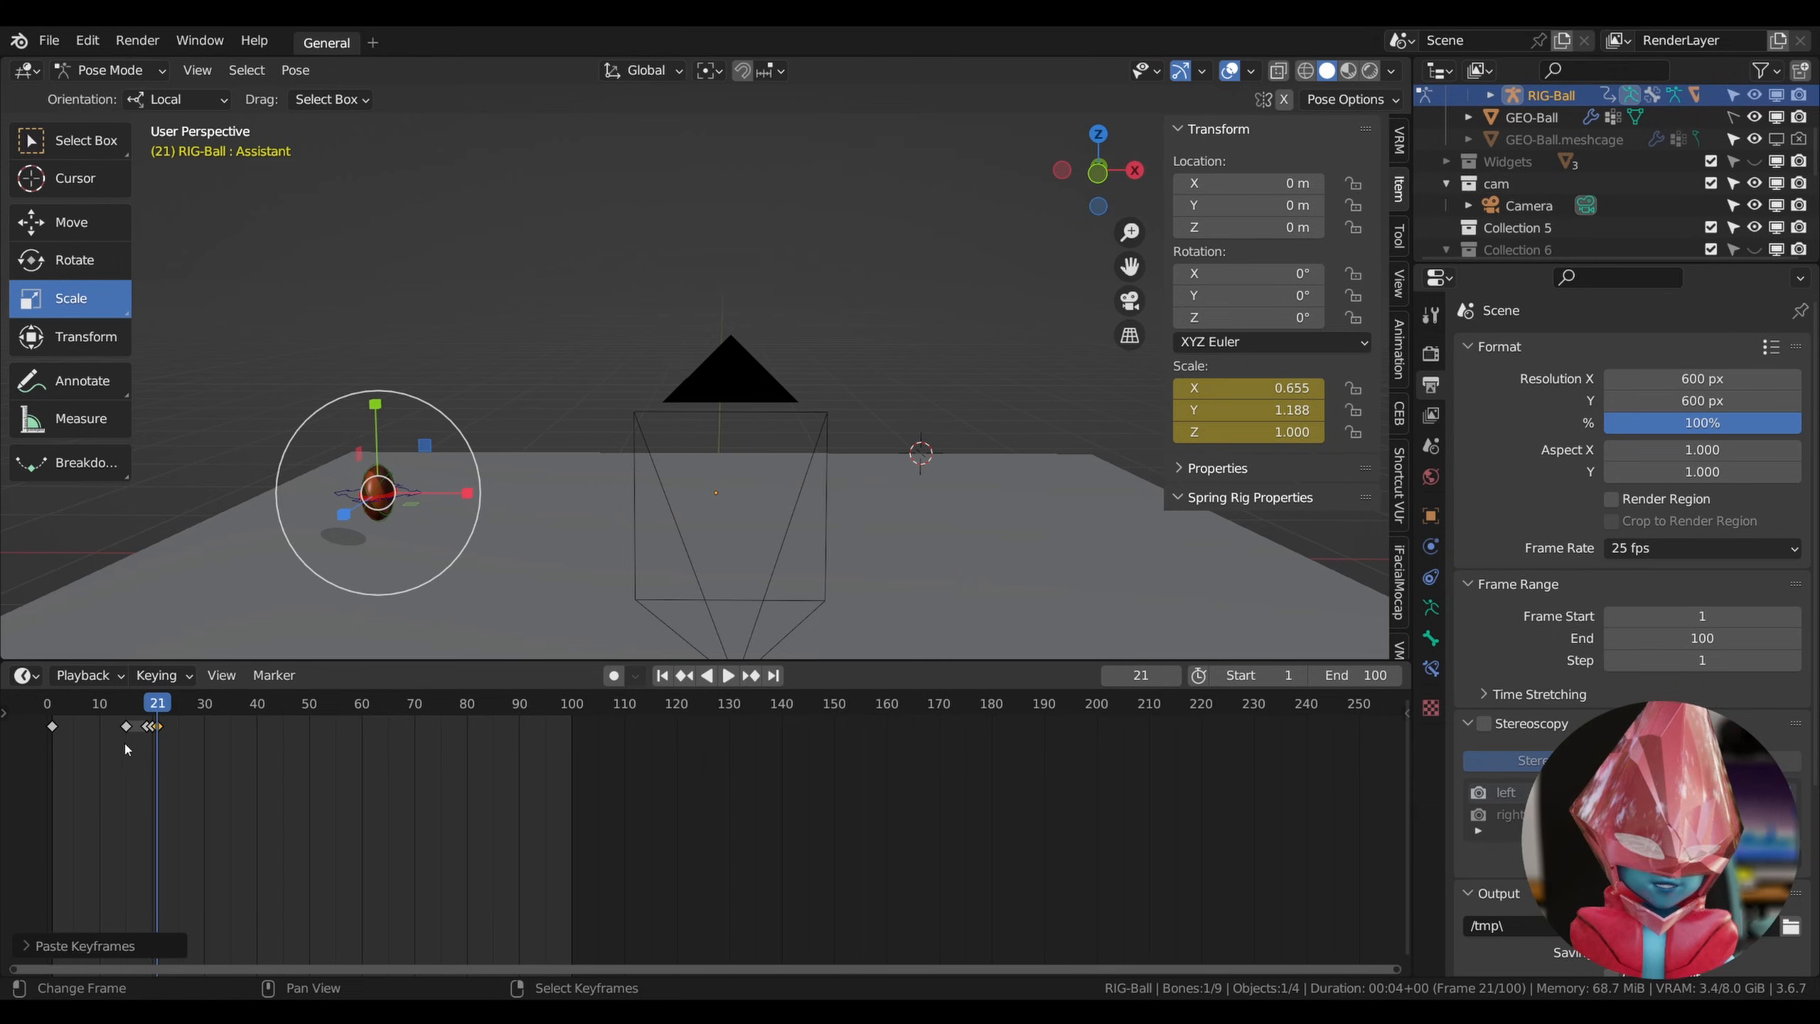
# Play through the ball's rebound, settle on frame 25 and insert a Scale keyframe holding the stretched shape.
pyautogui.press('space')
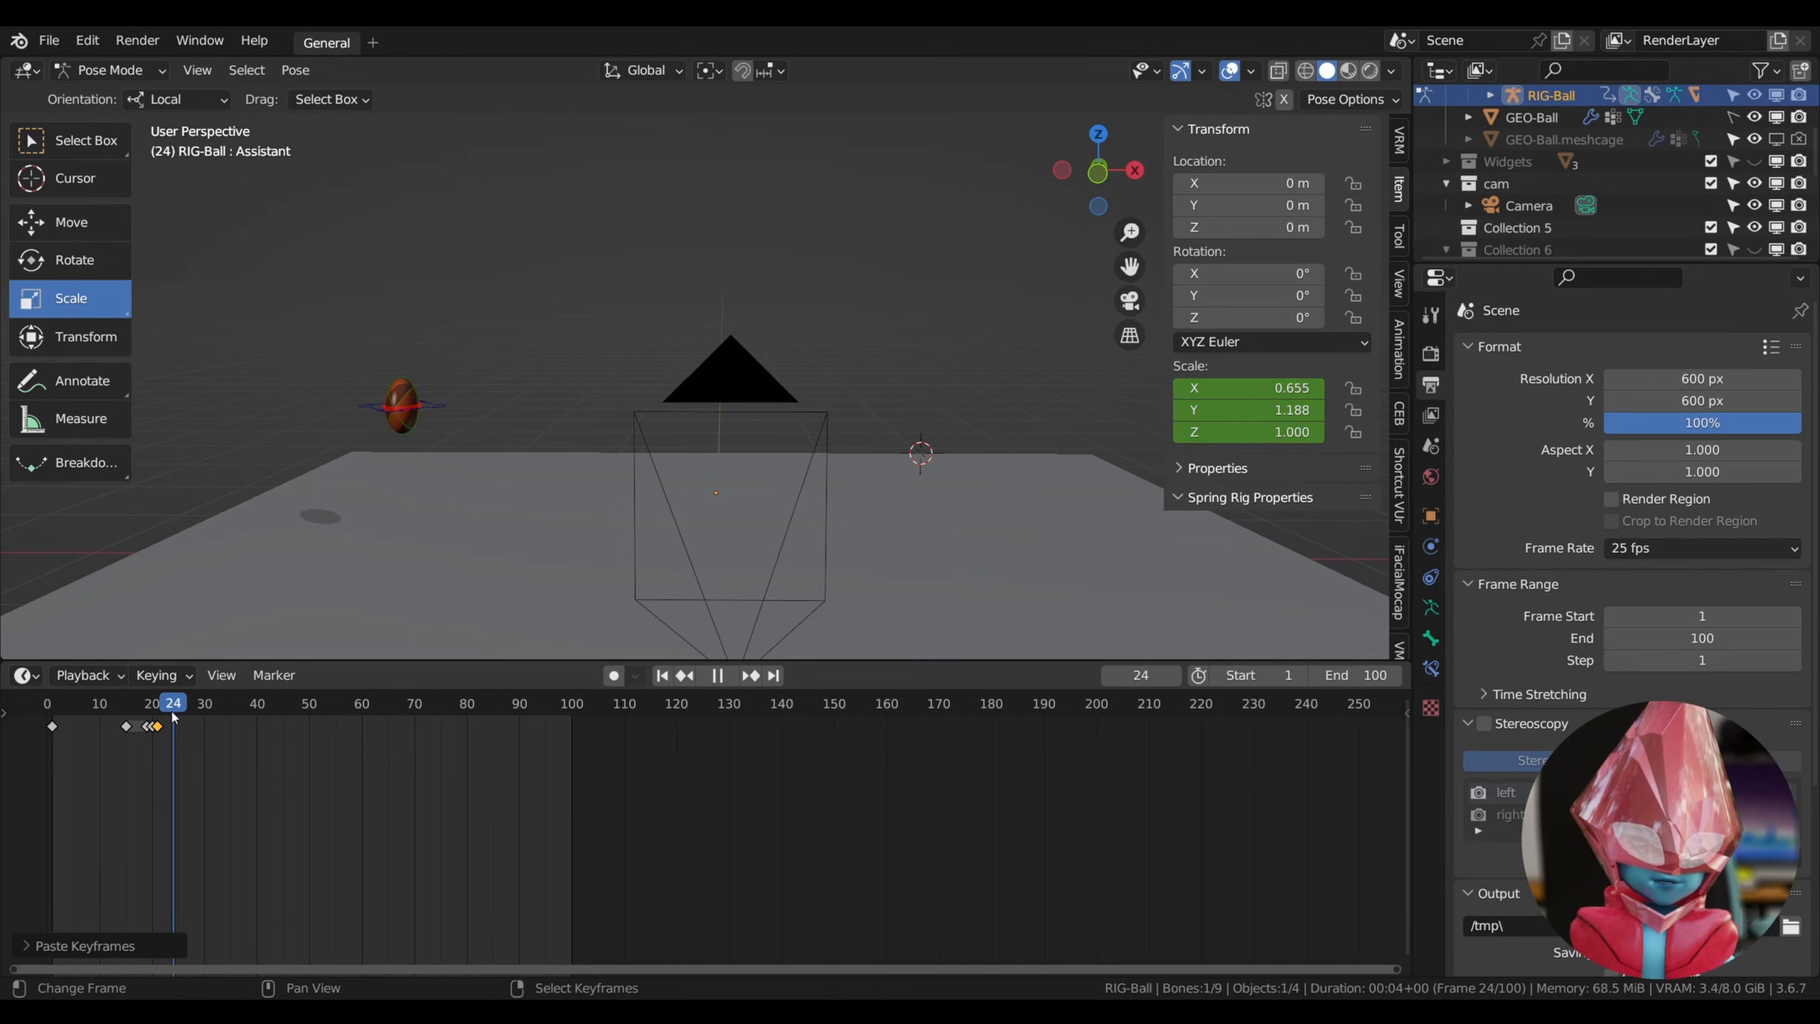
pyautogui.press('space')
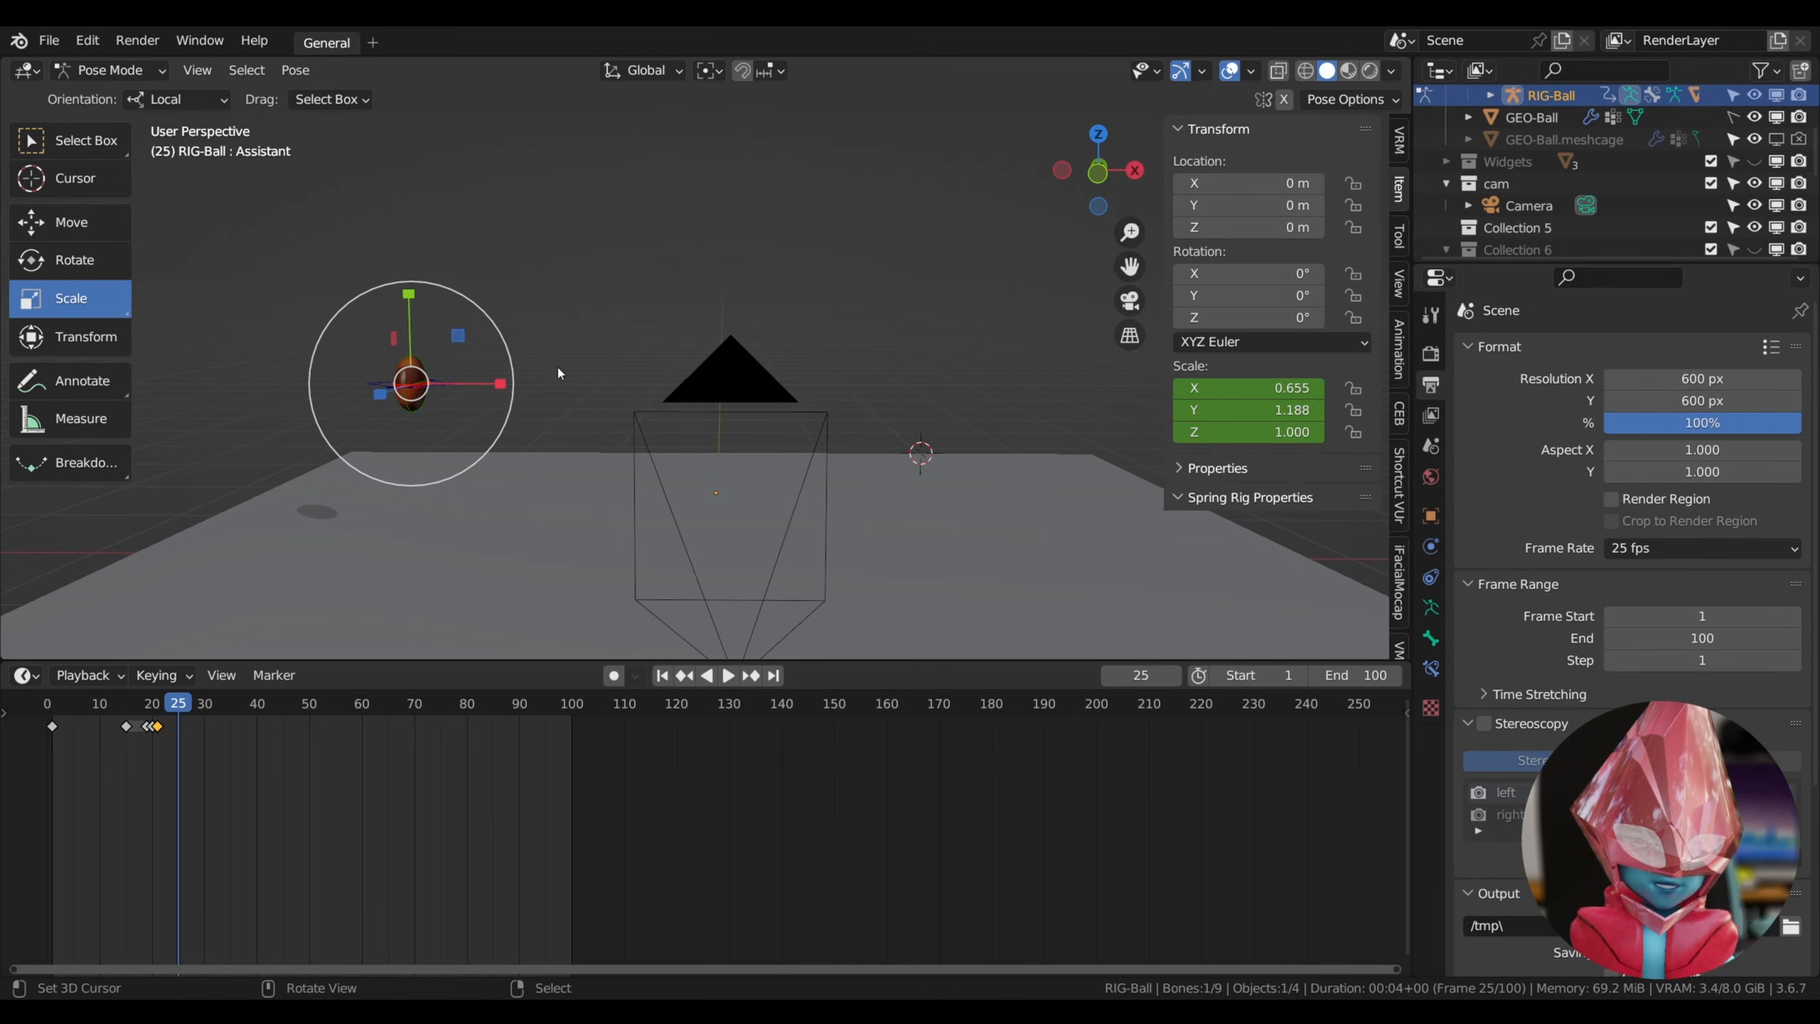
pyautogui.moveTo(152, 728); pyautogui.dragTo(161, 727)
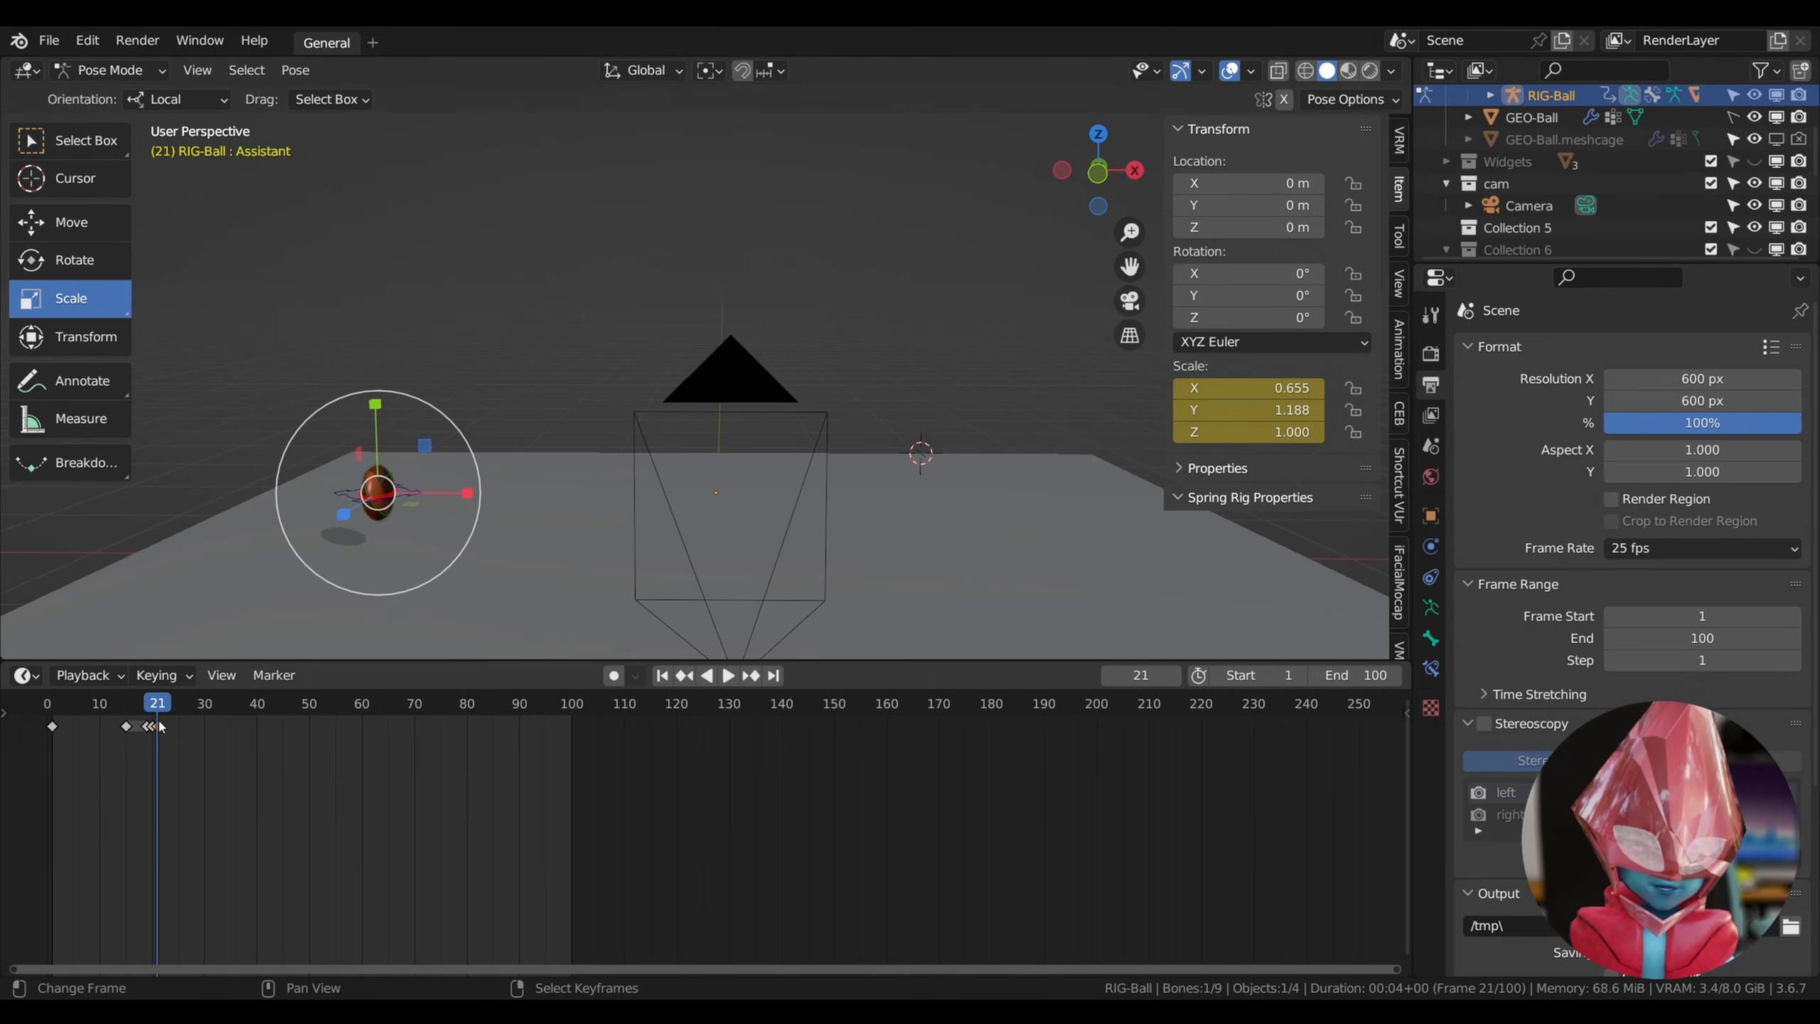
pyautogui.click(177, 709)
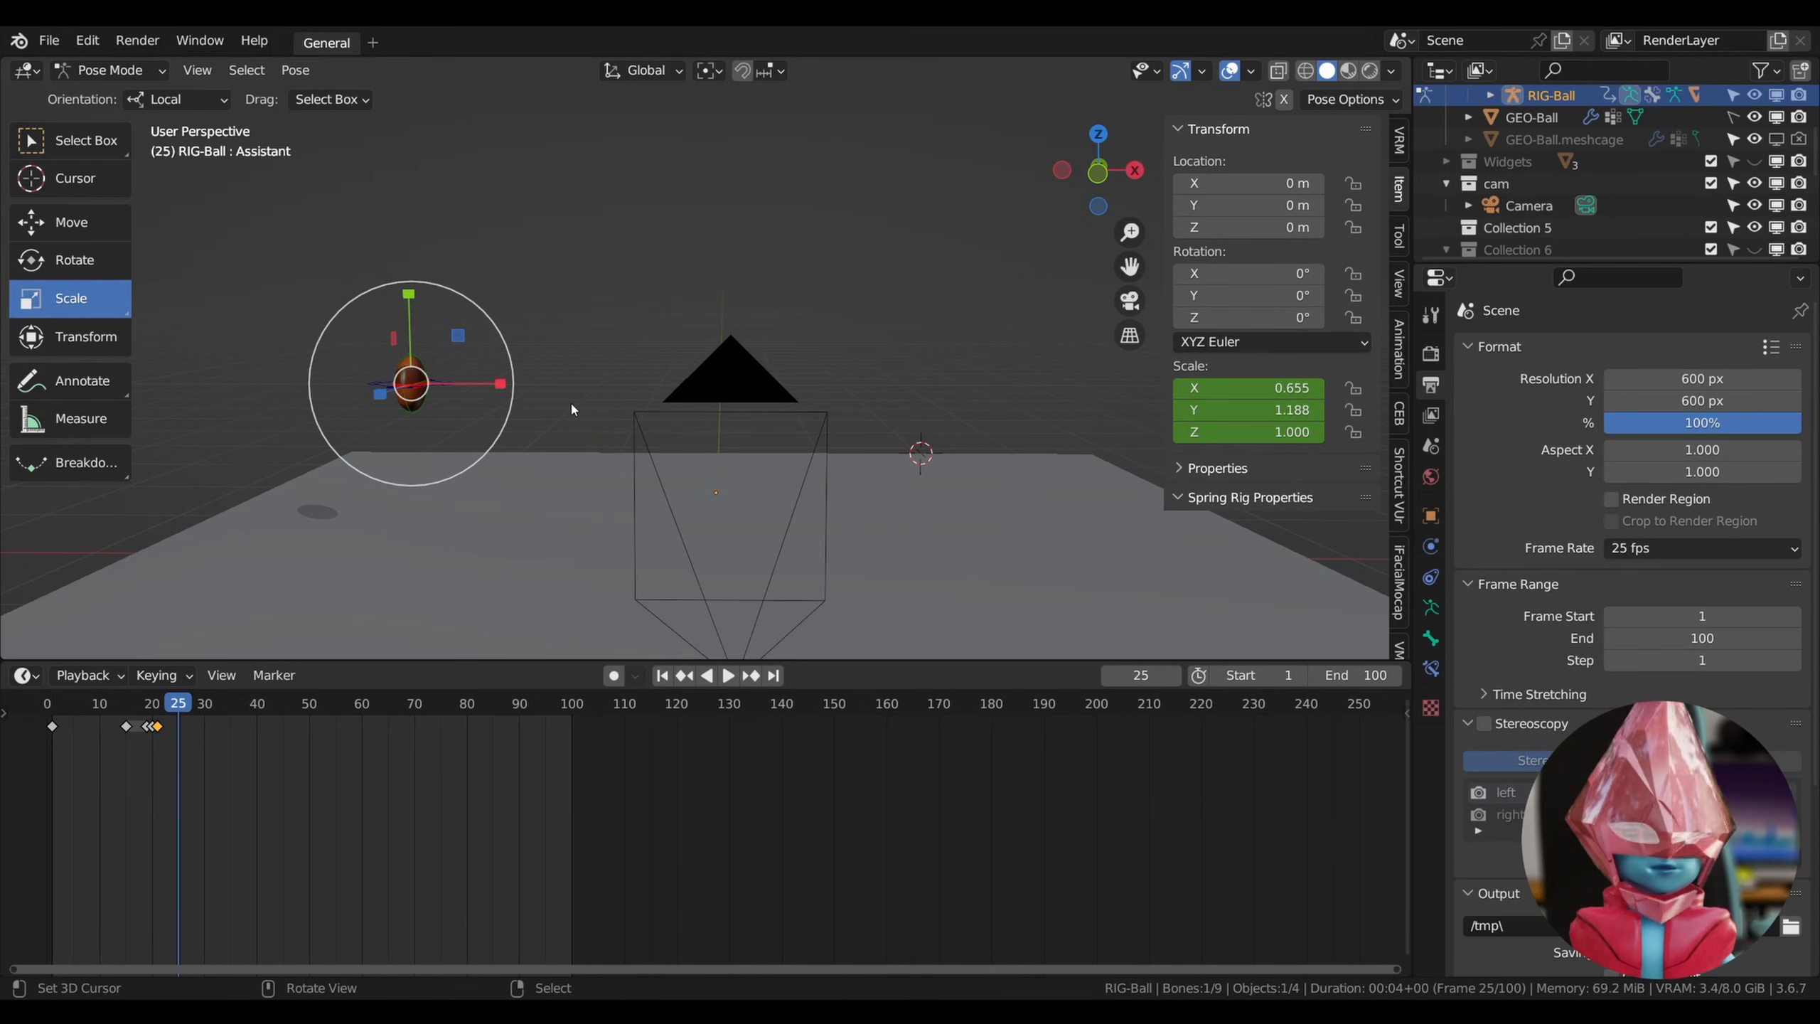
pyautogui.press('i')
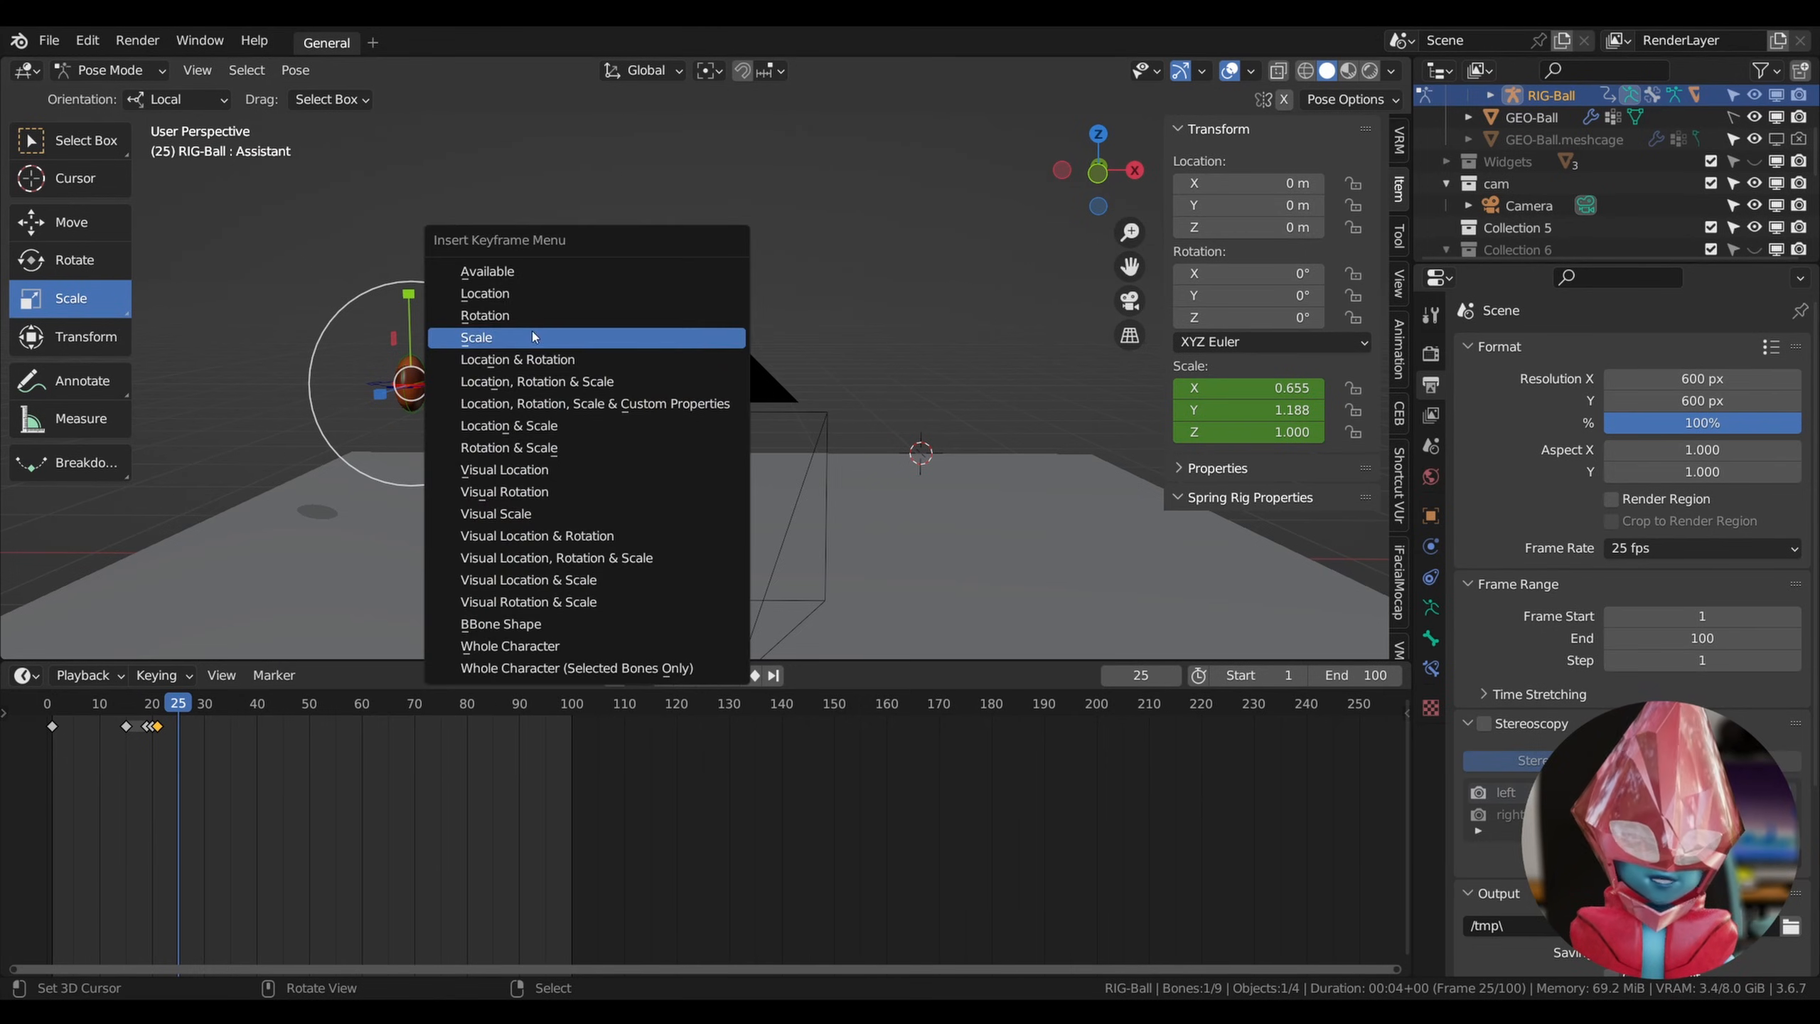
pyautogui.click(530, 331)
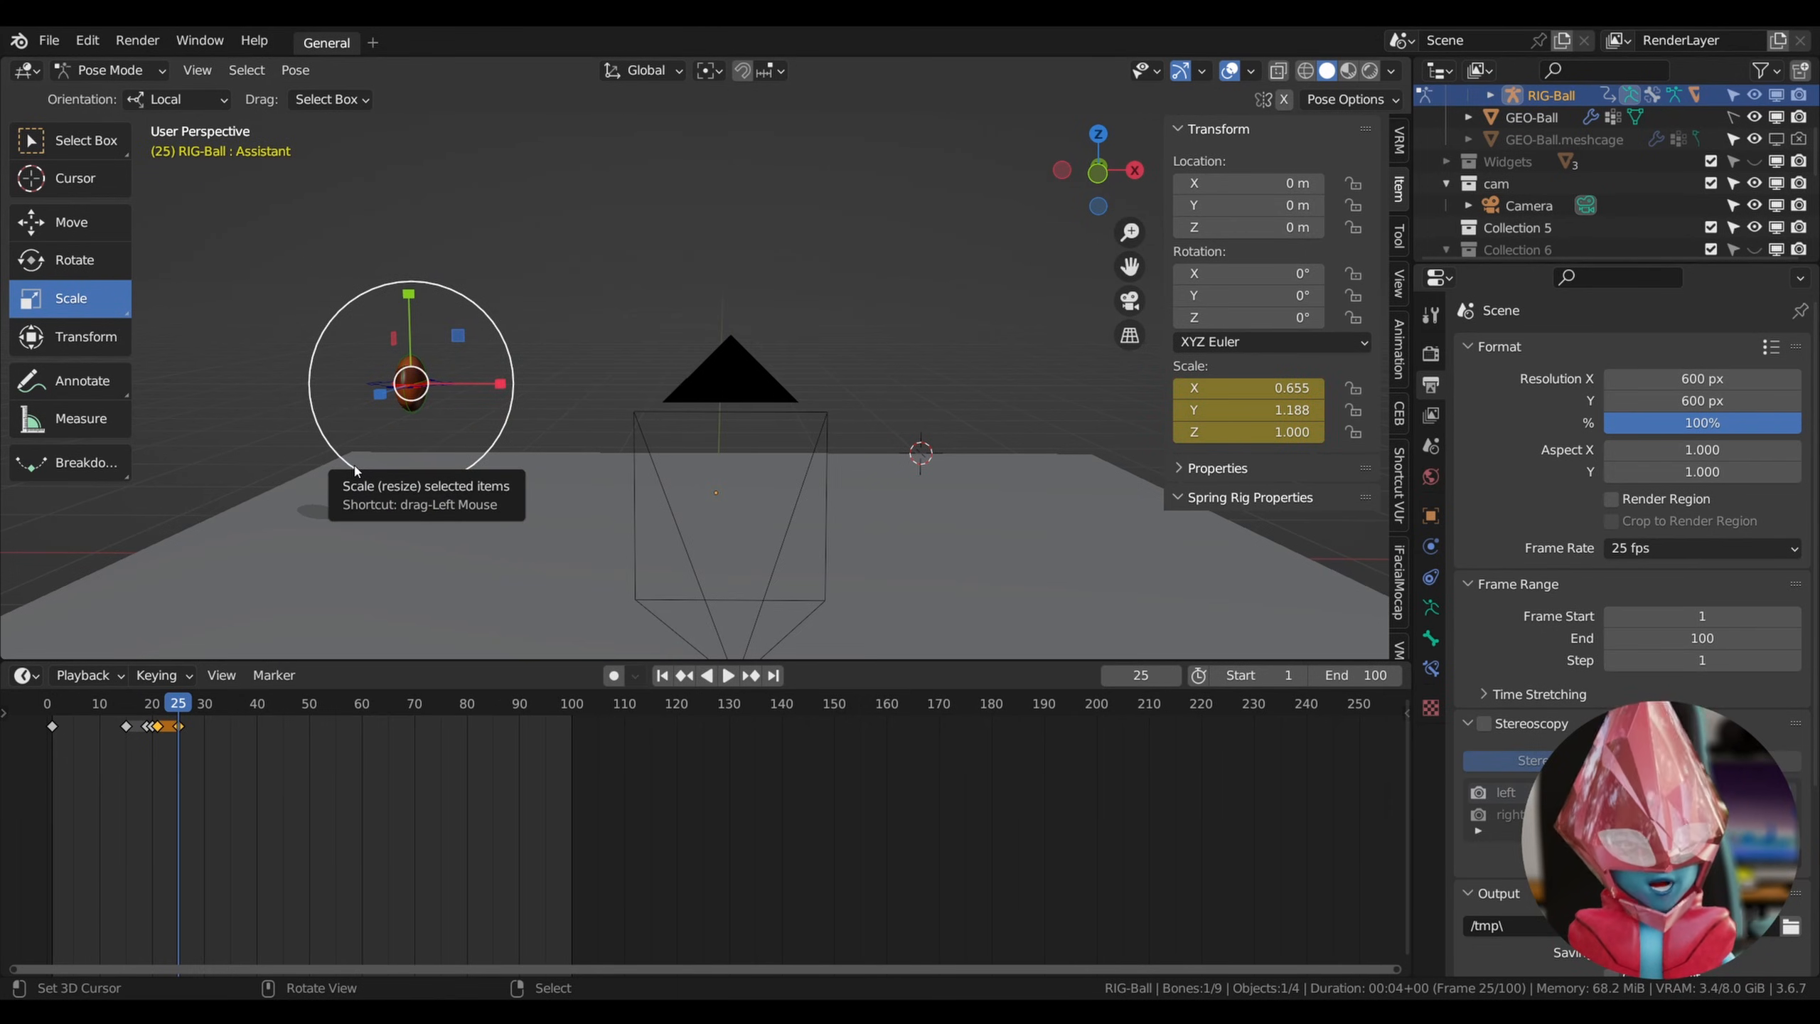
# At frame 35, return the Assistant bone's scale X and Y to 1 and insert a Scale keyframe.
pyautogui.press('space')
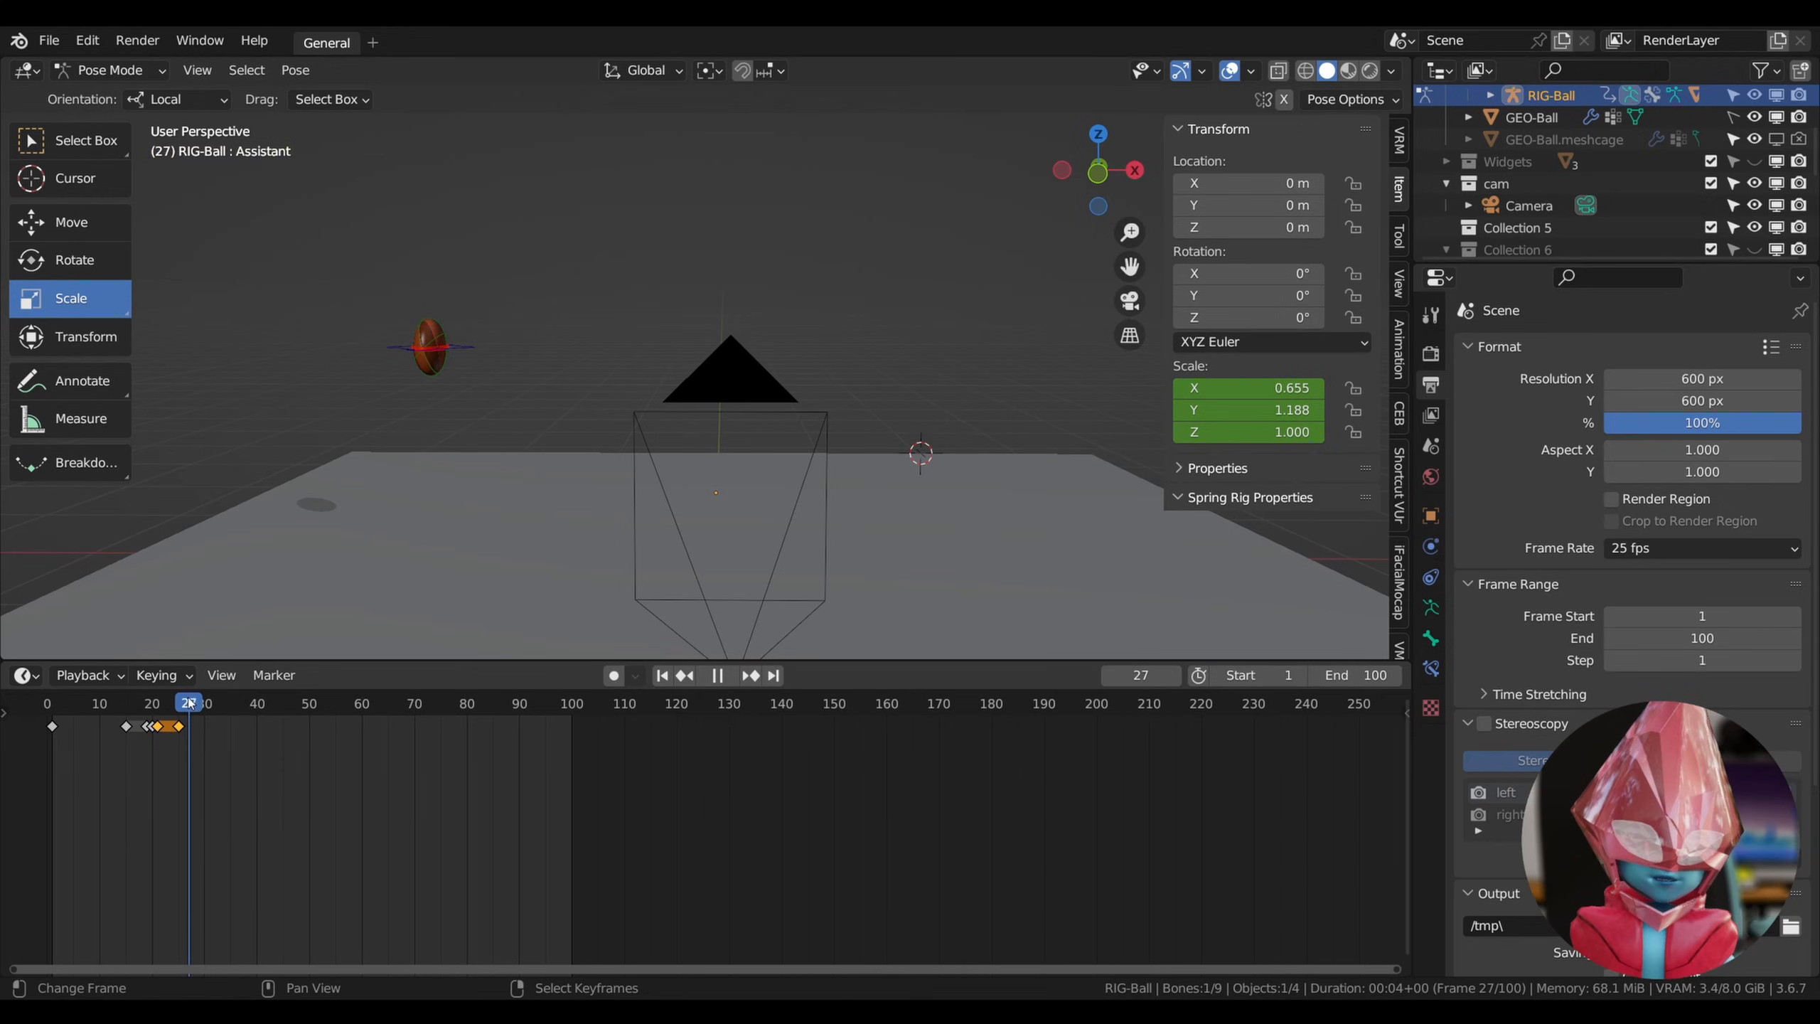
pyautogui.press('space')
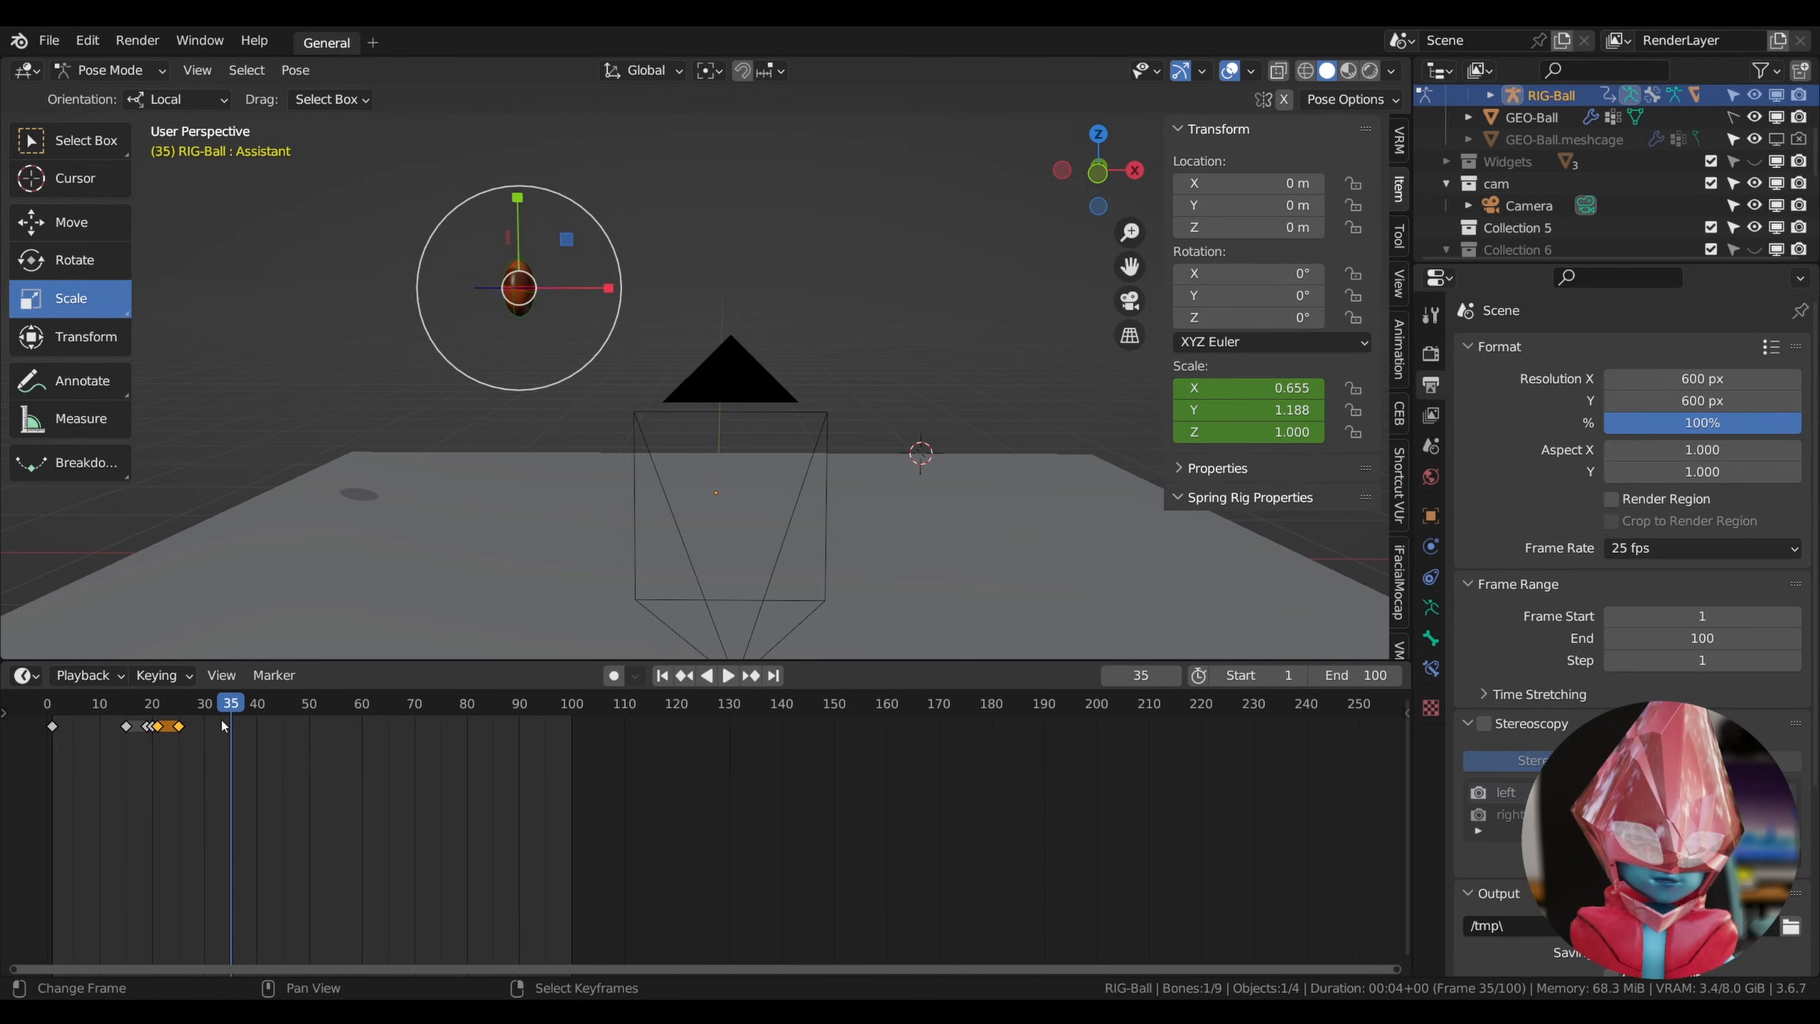
pyautogui.moveTo(226, 703); pyautogui.dragTo(231, 707)
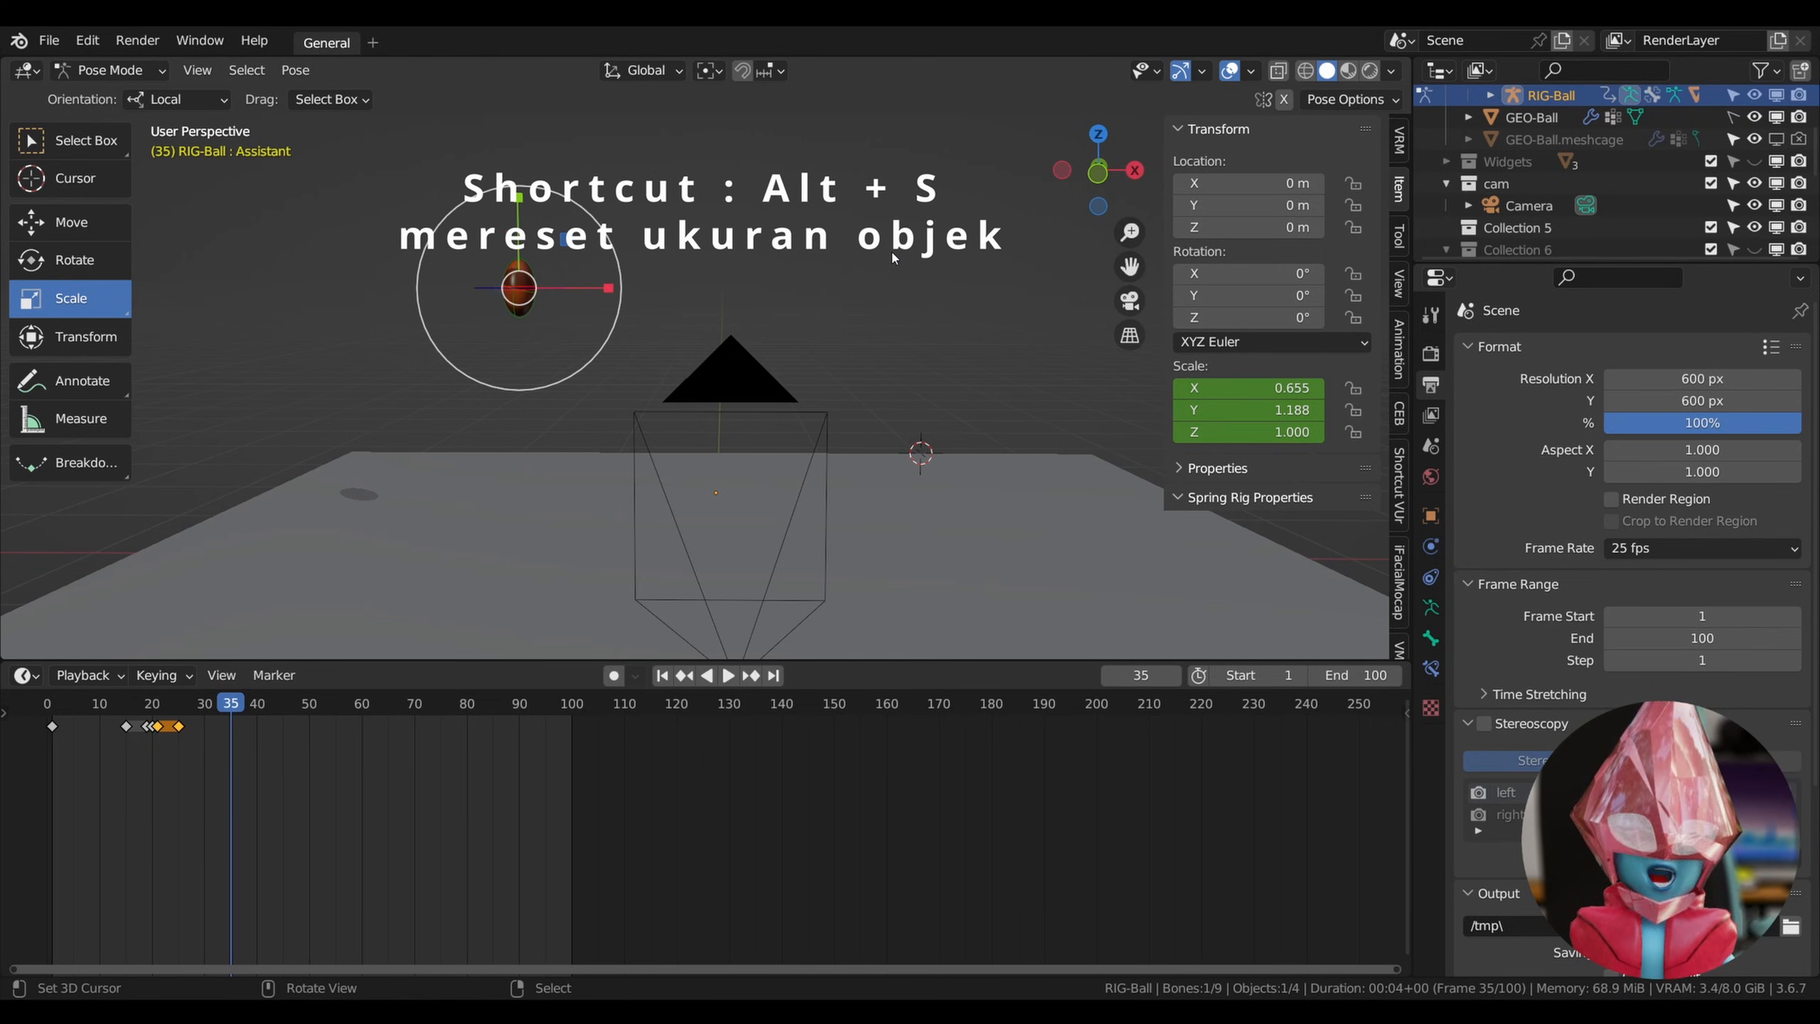
pyautogui.hotkey('alt', 's')
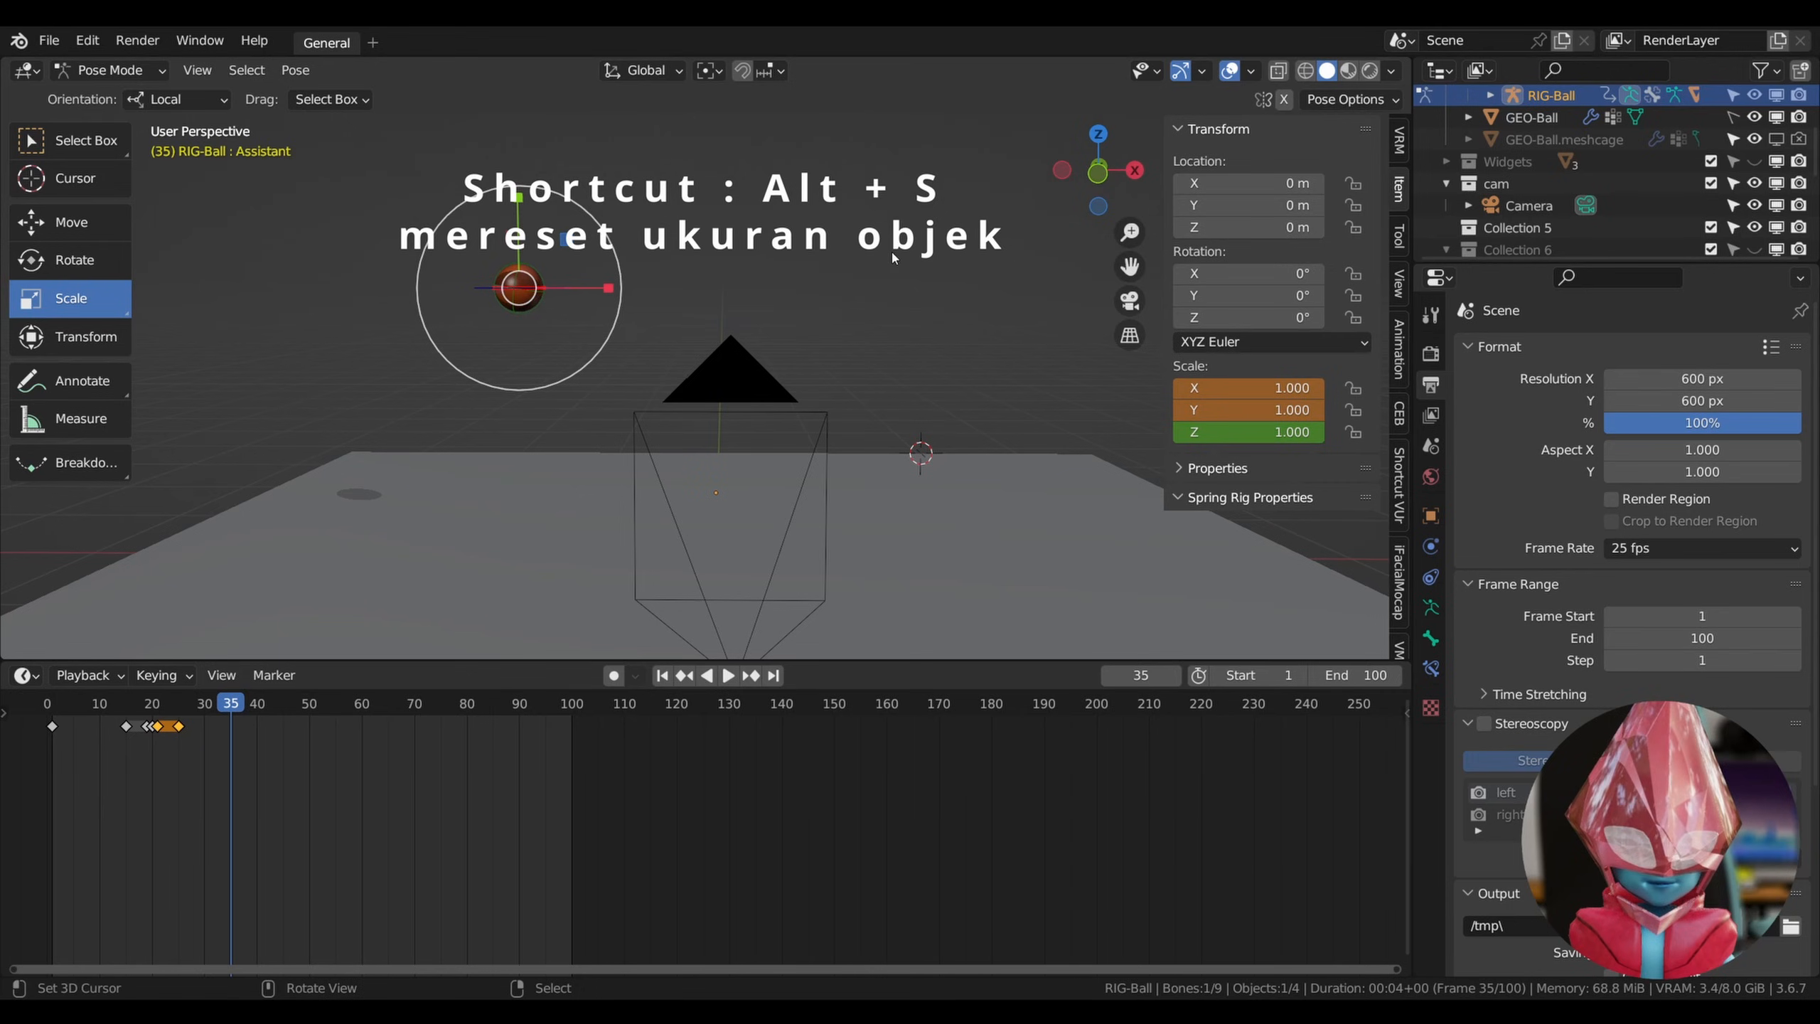
pyautogui.hotkey('ctrl', 'z')
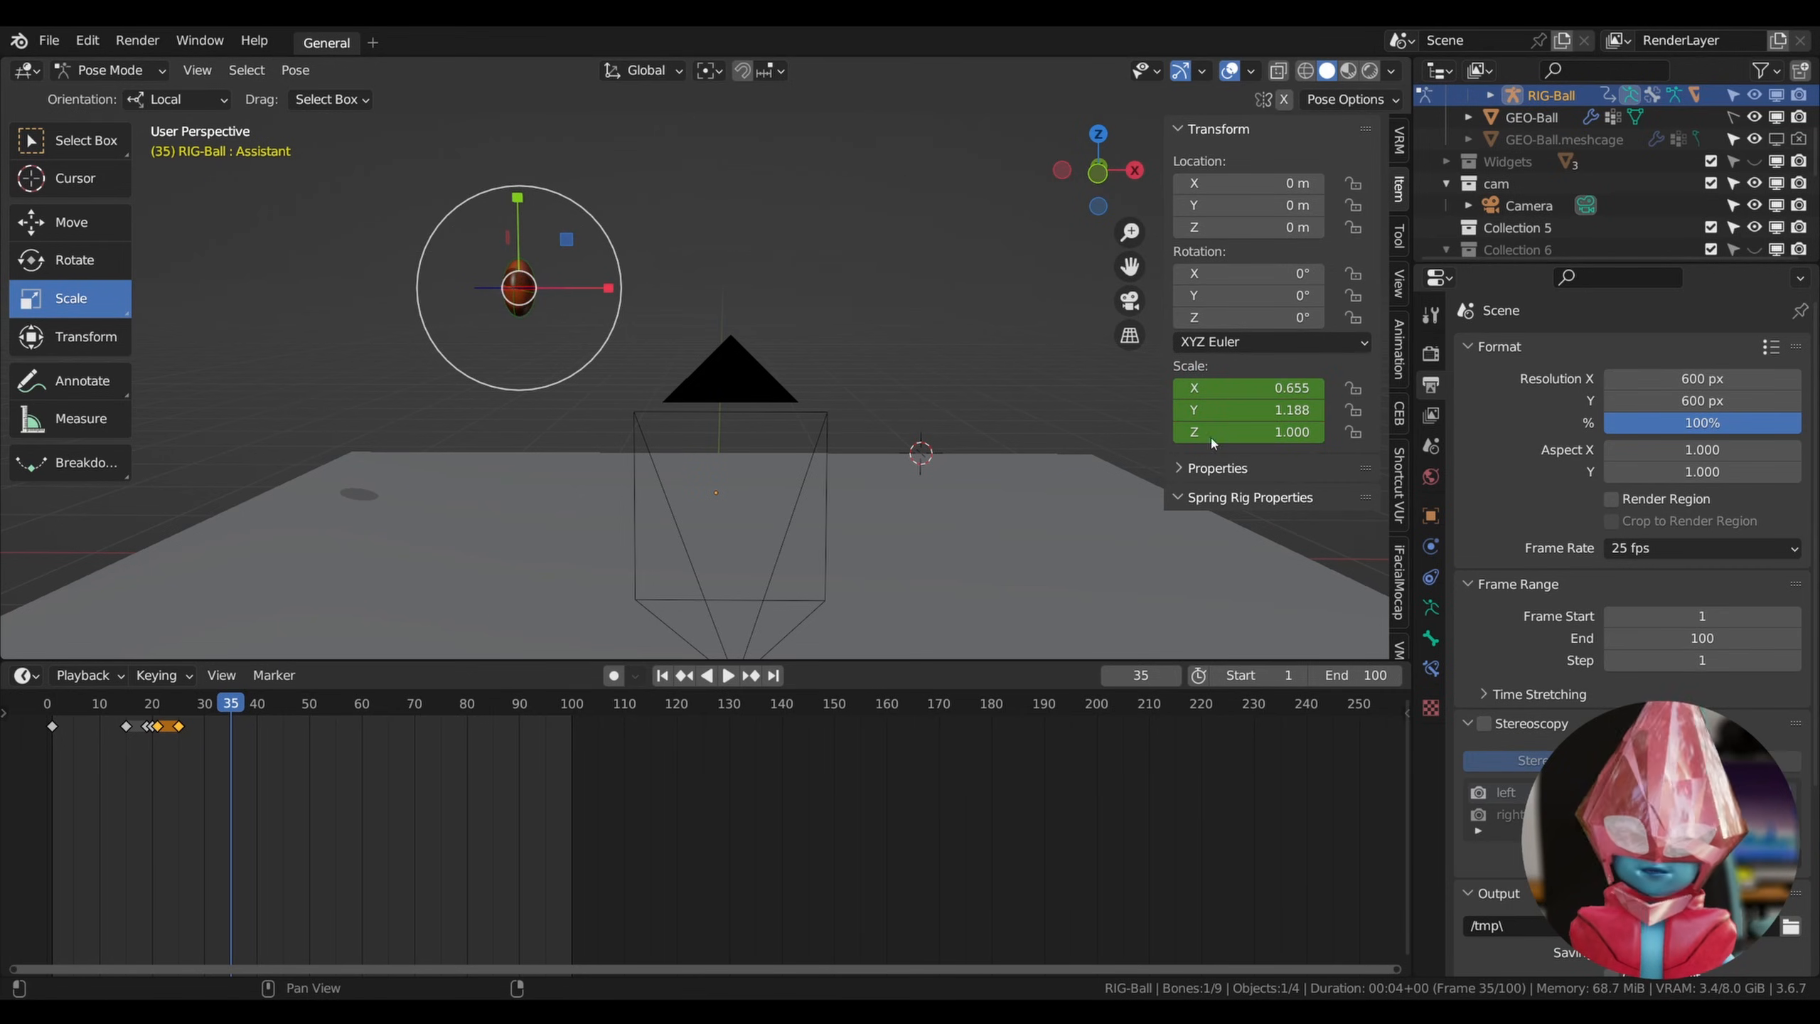
pyautogui.doubleClick(1262, 388)
pyautogui.write('1')
pyautogui.press('Return')
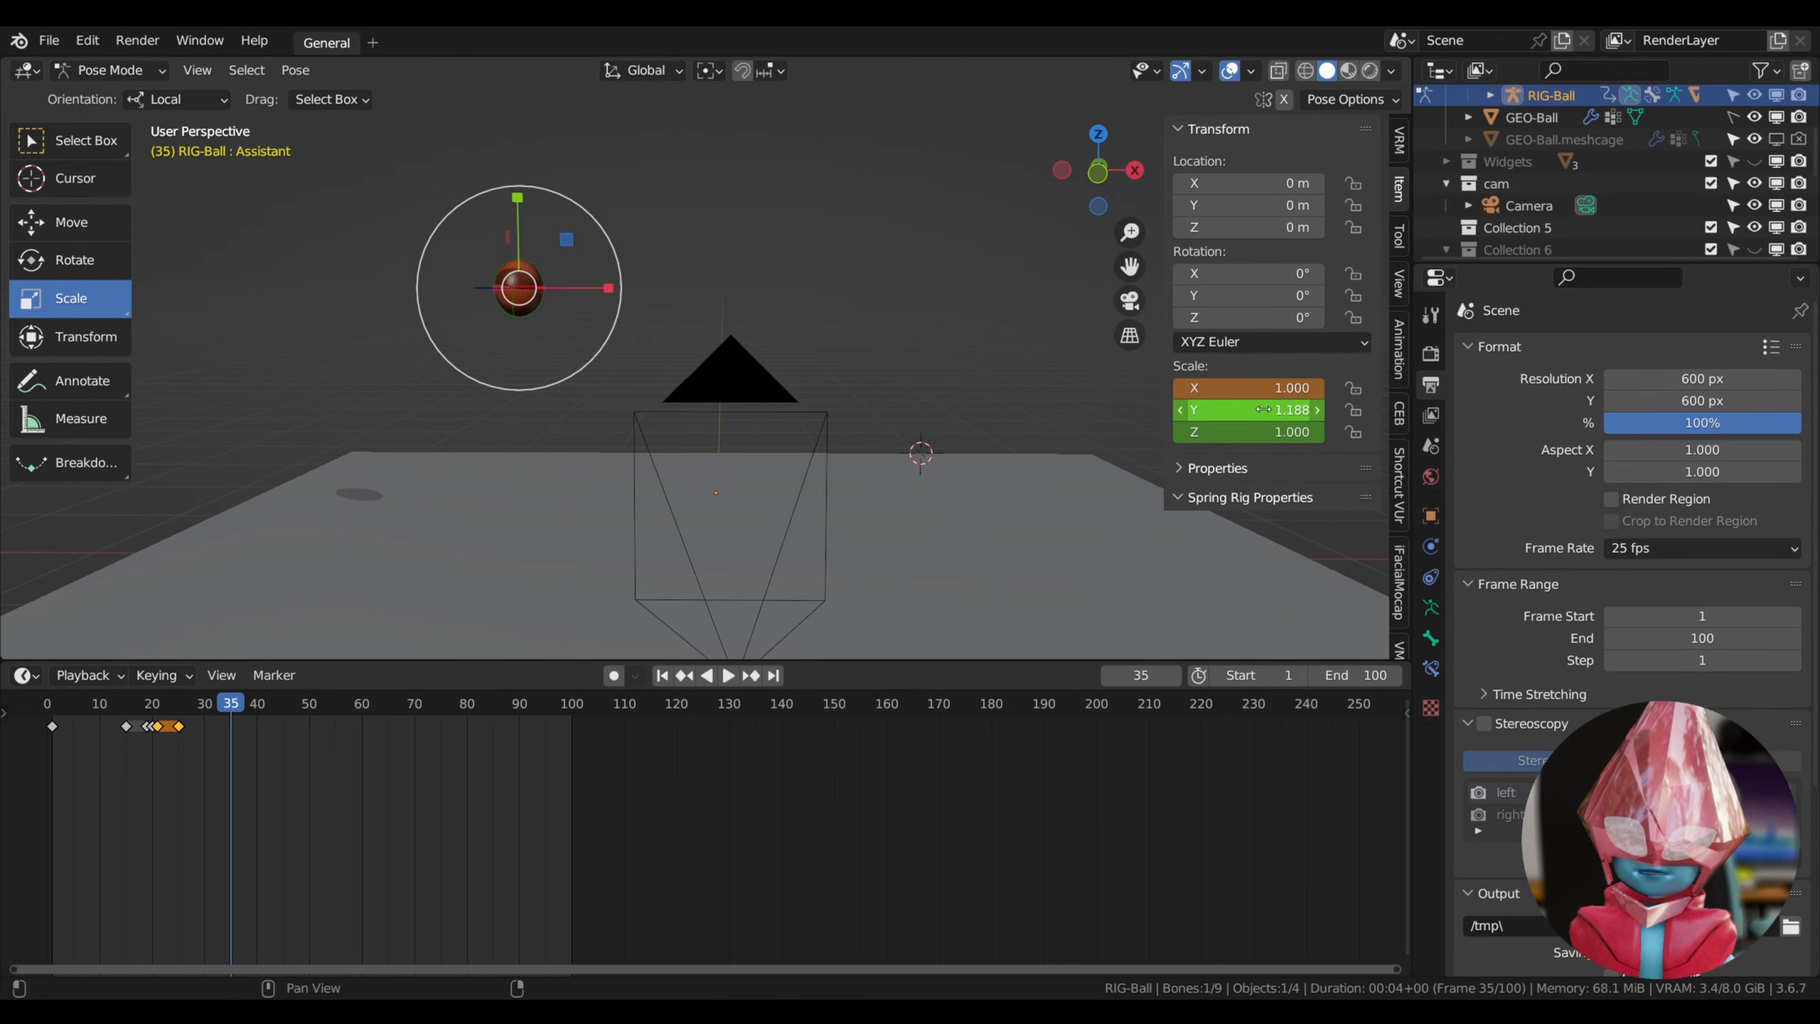
pyautogui.doubleClick(1264, 410)
pyautogui.write('1')
pyautogui.press('Return')
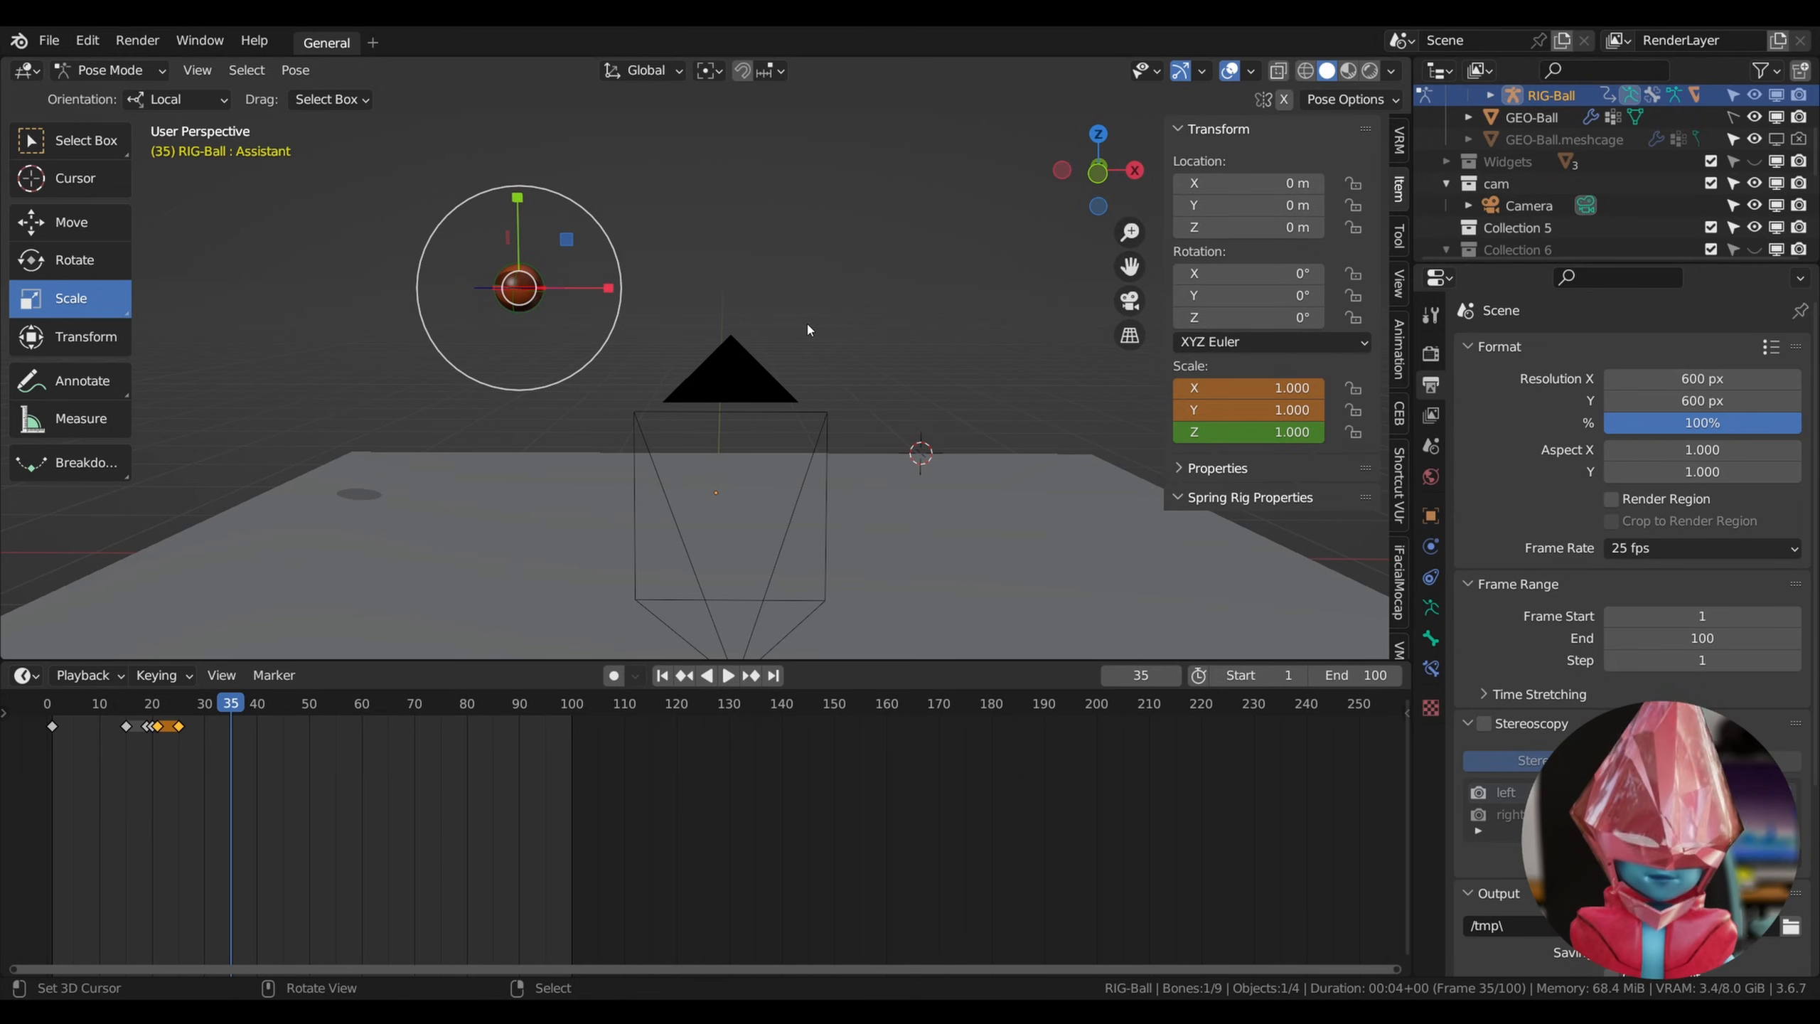
pyautogui.press('k')
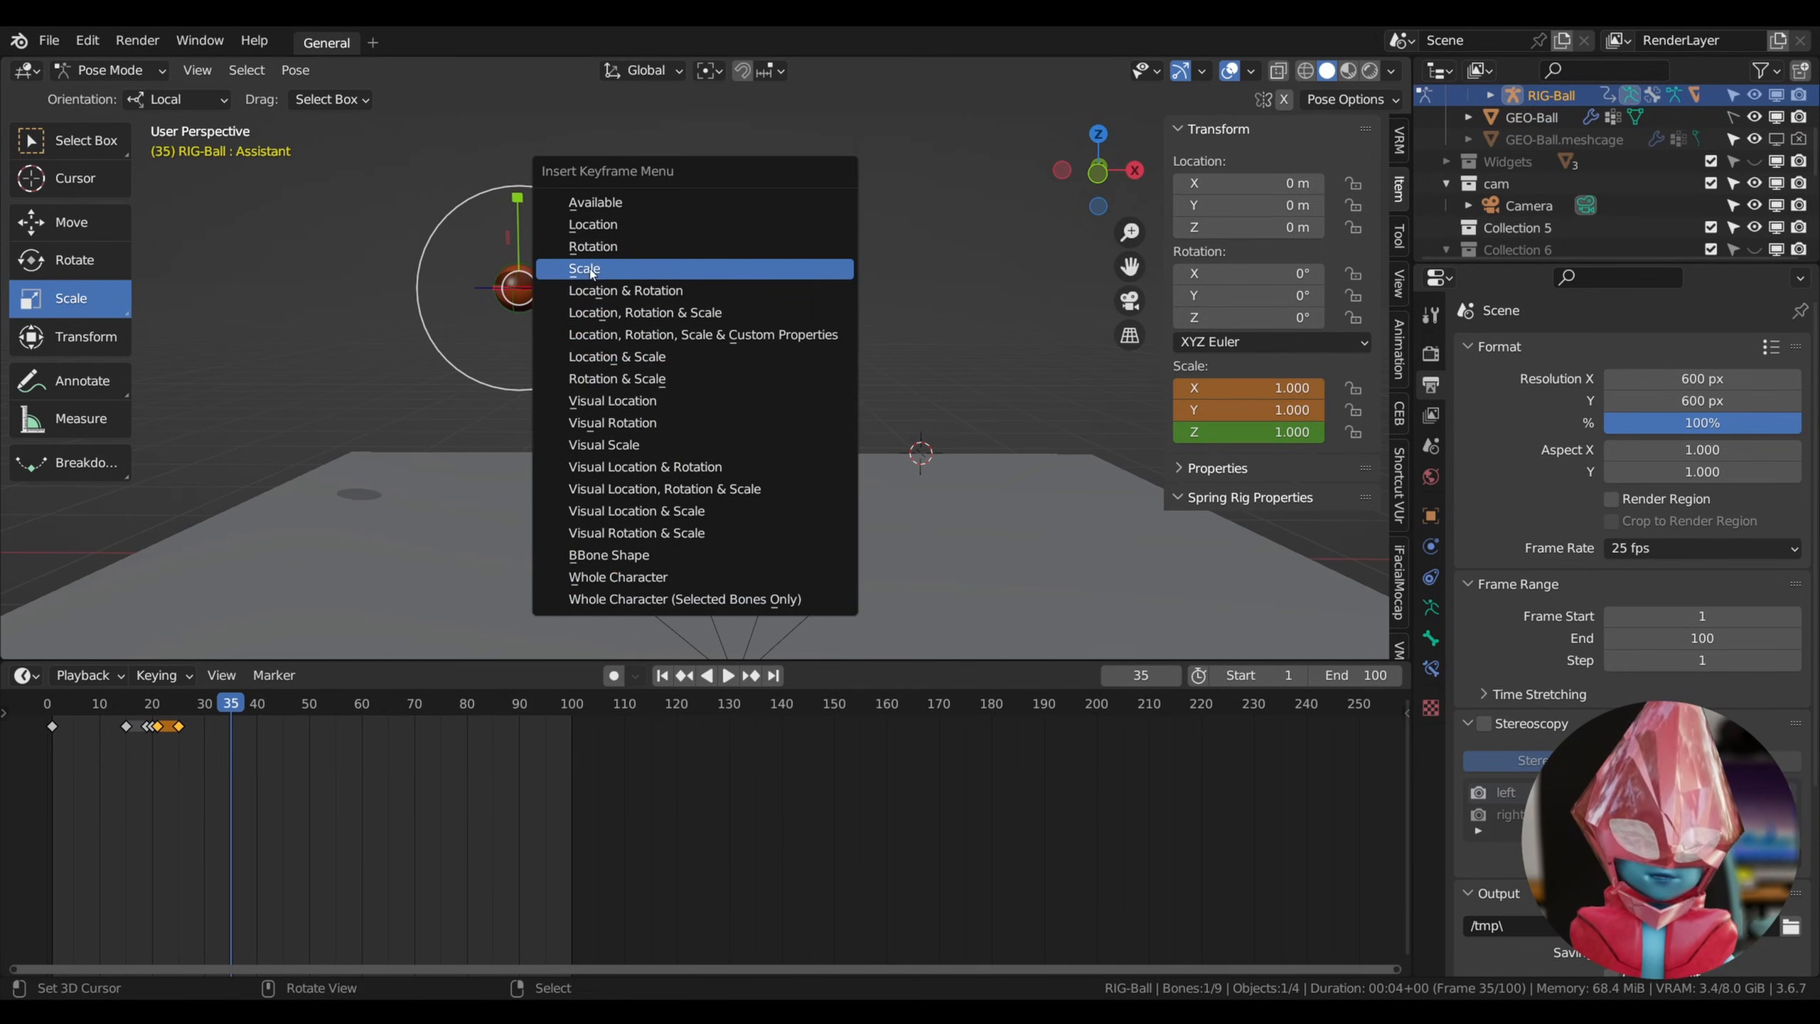
pyautogui.click(585, 271)
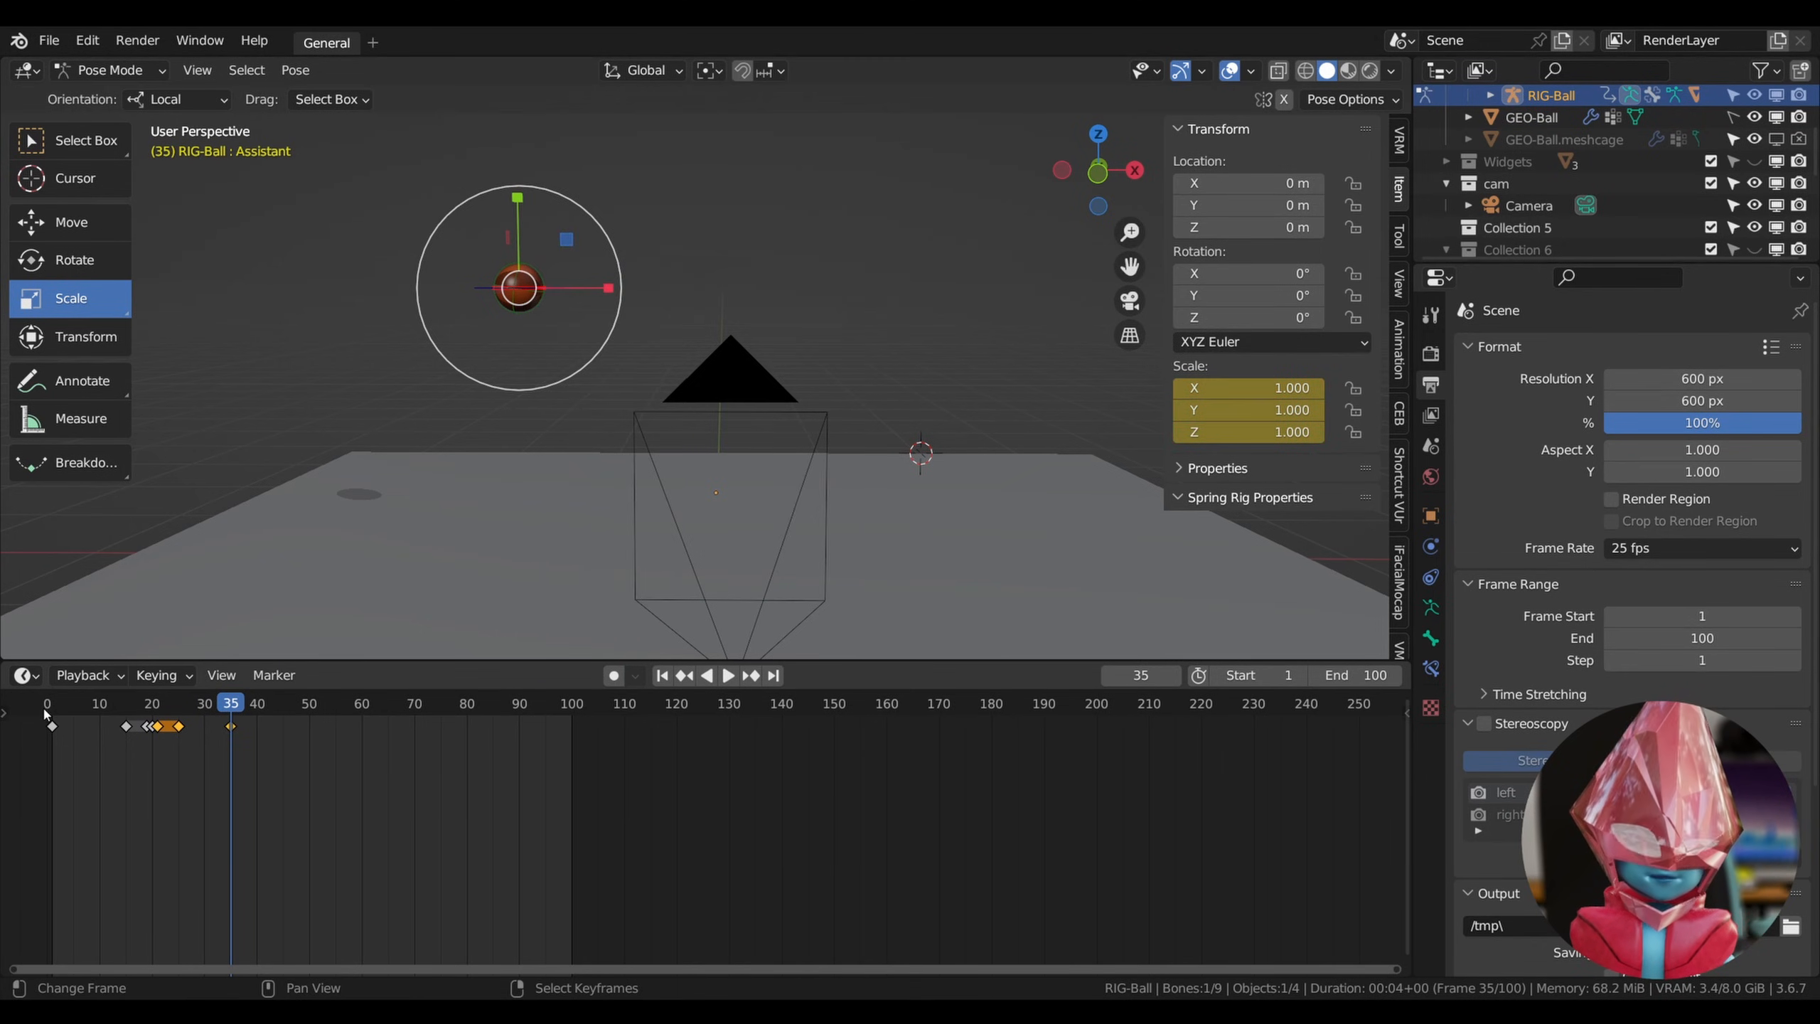
# Play the animation from near the start to review the first bounce's squash and stretch, and stop at frame 35.
pyautogui.moveTo(47, 706); pyautogui.dragTo(106, 707)
pyautogui.press('Escape')
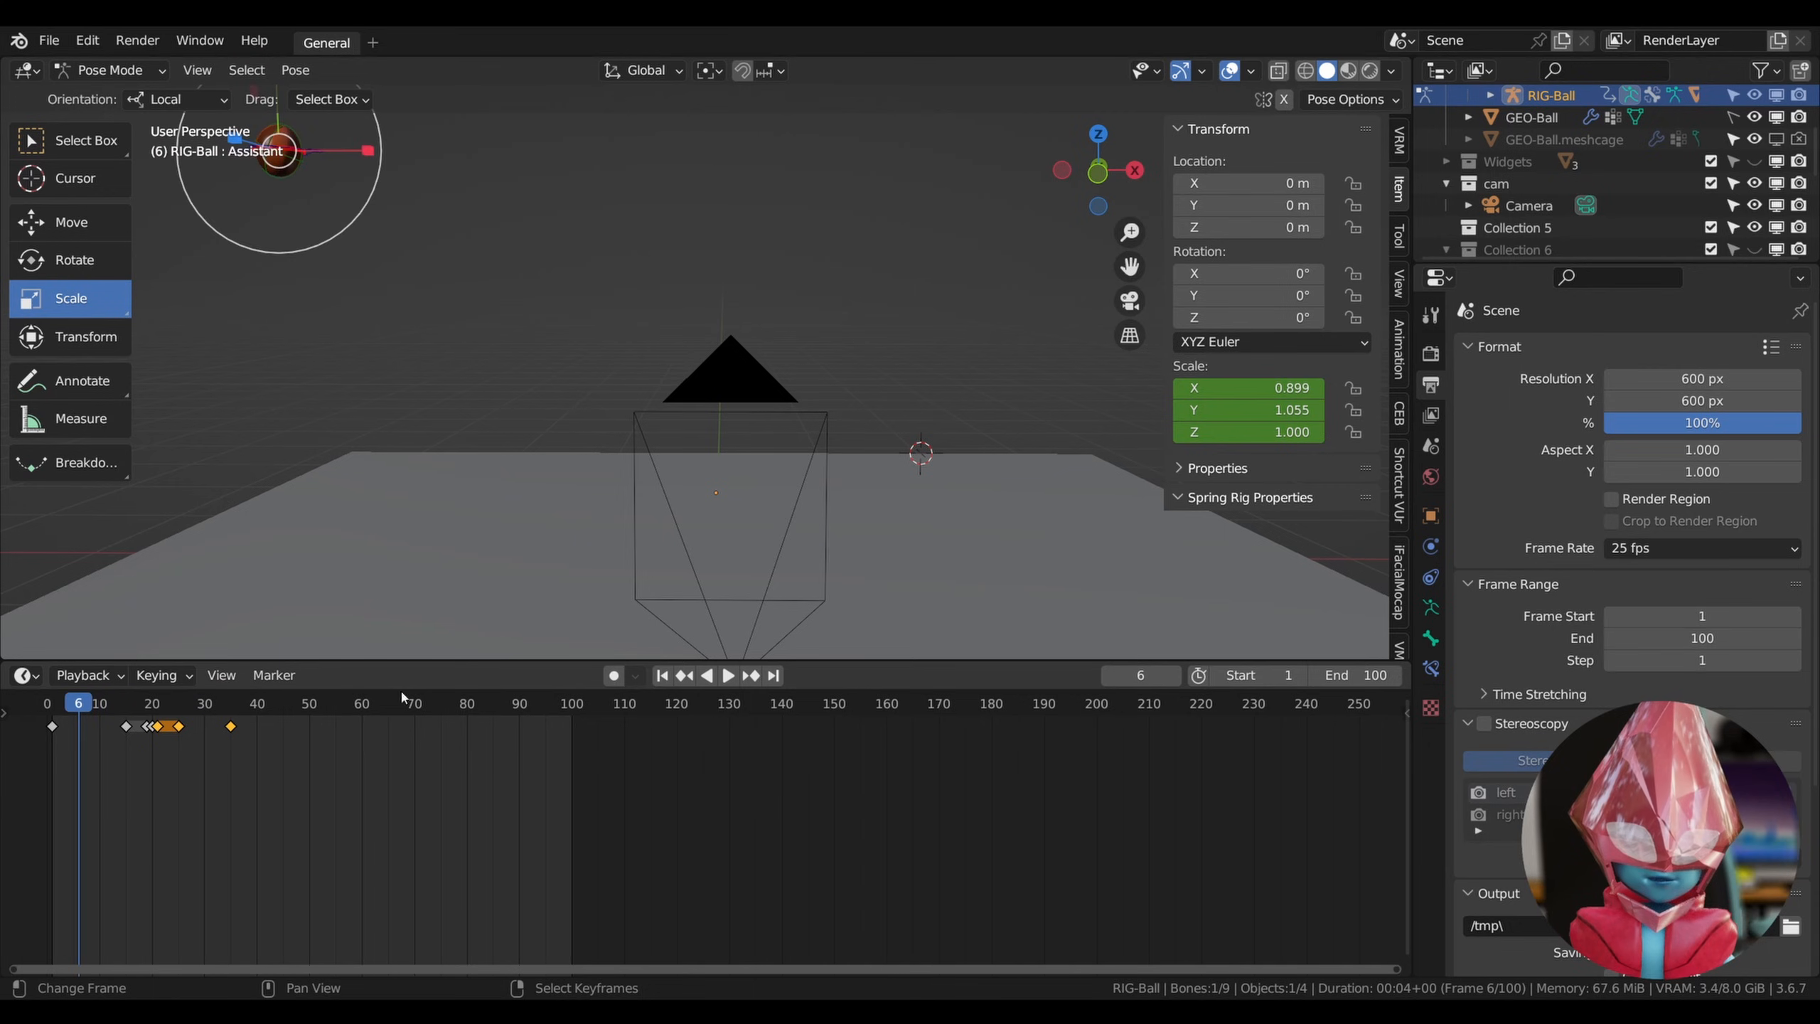
pyautogui.click(729, 675)
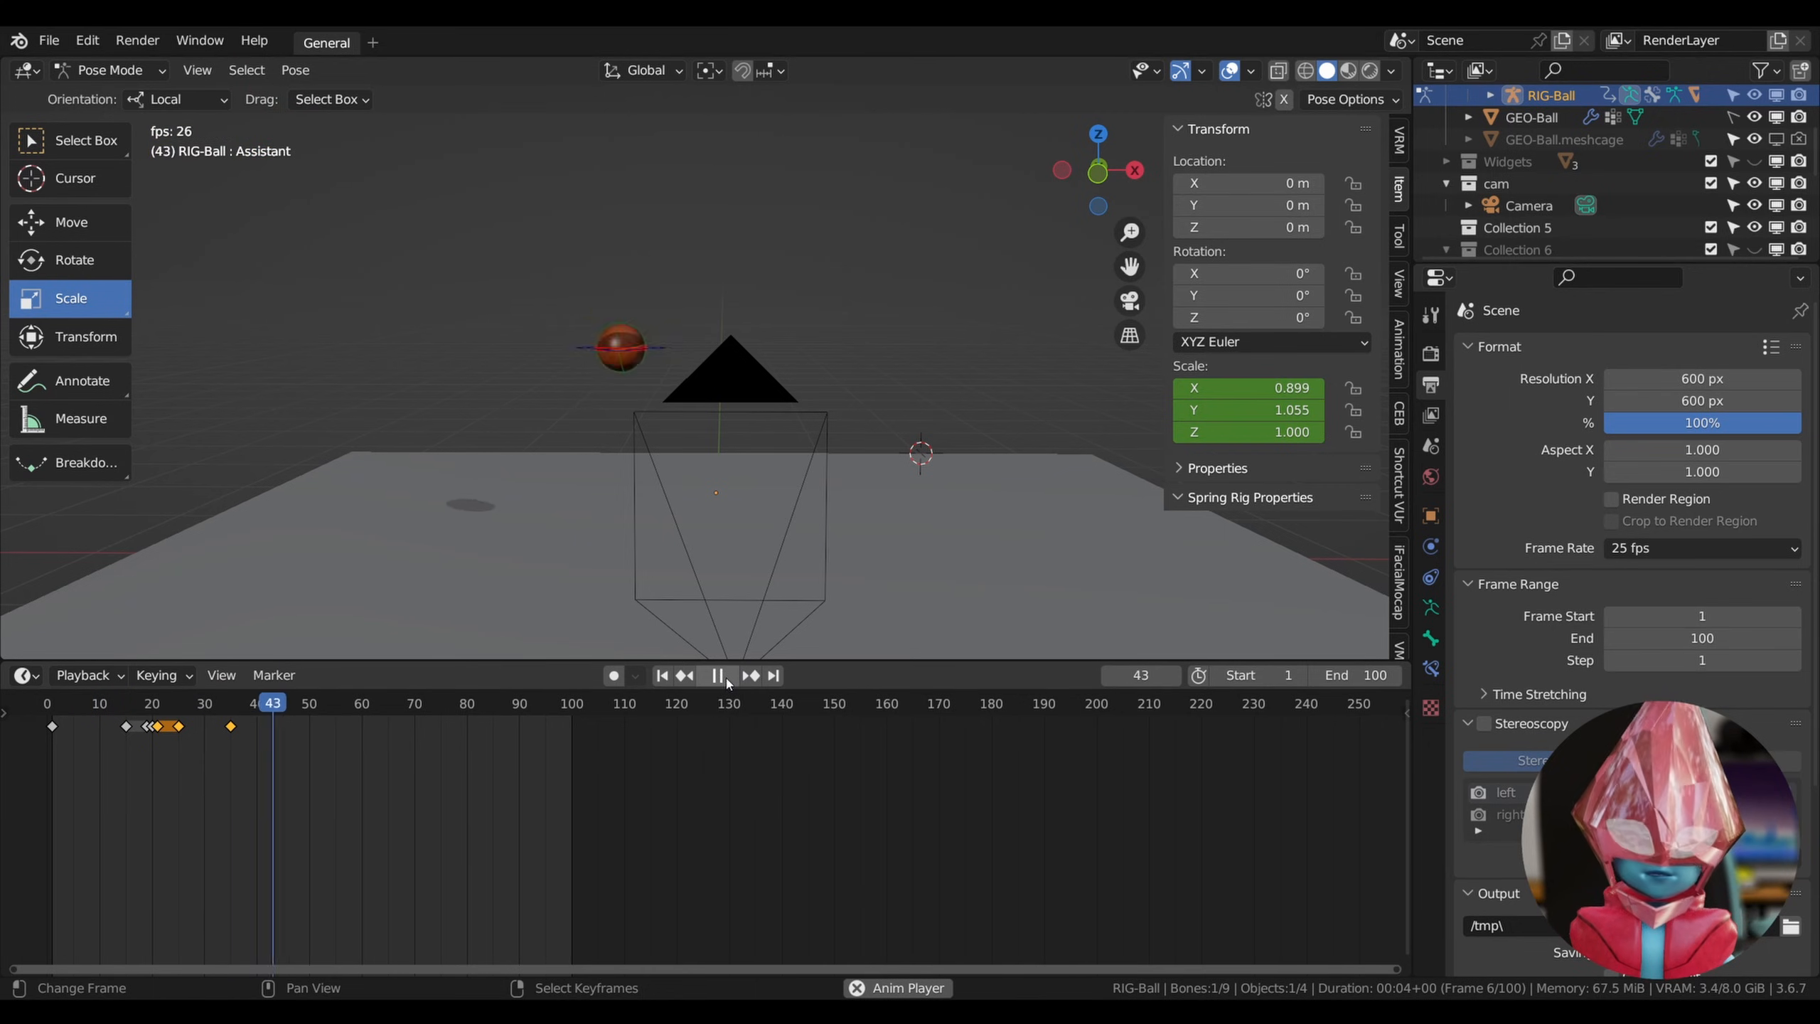
pyautogui.click(118, 711)
pyautogui.click(125, 713)
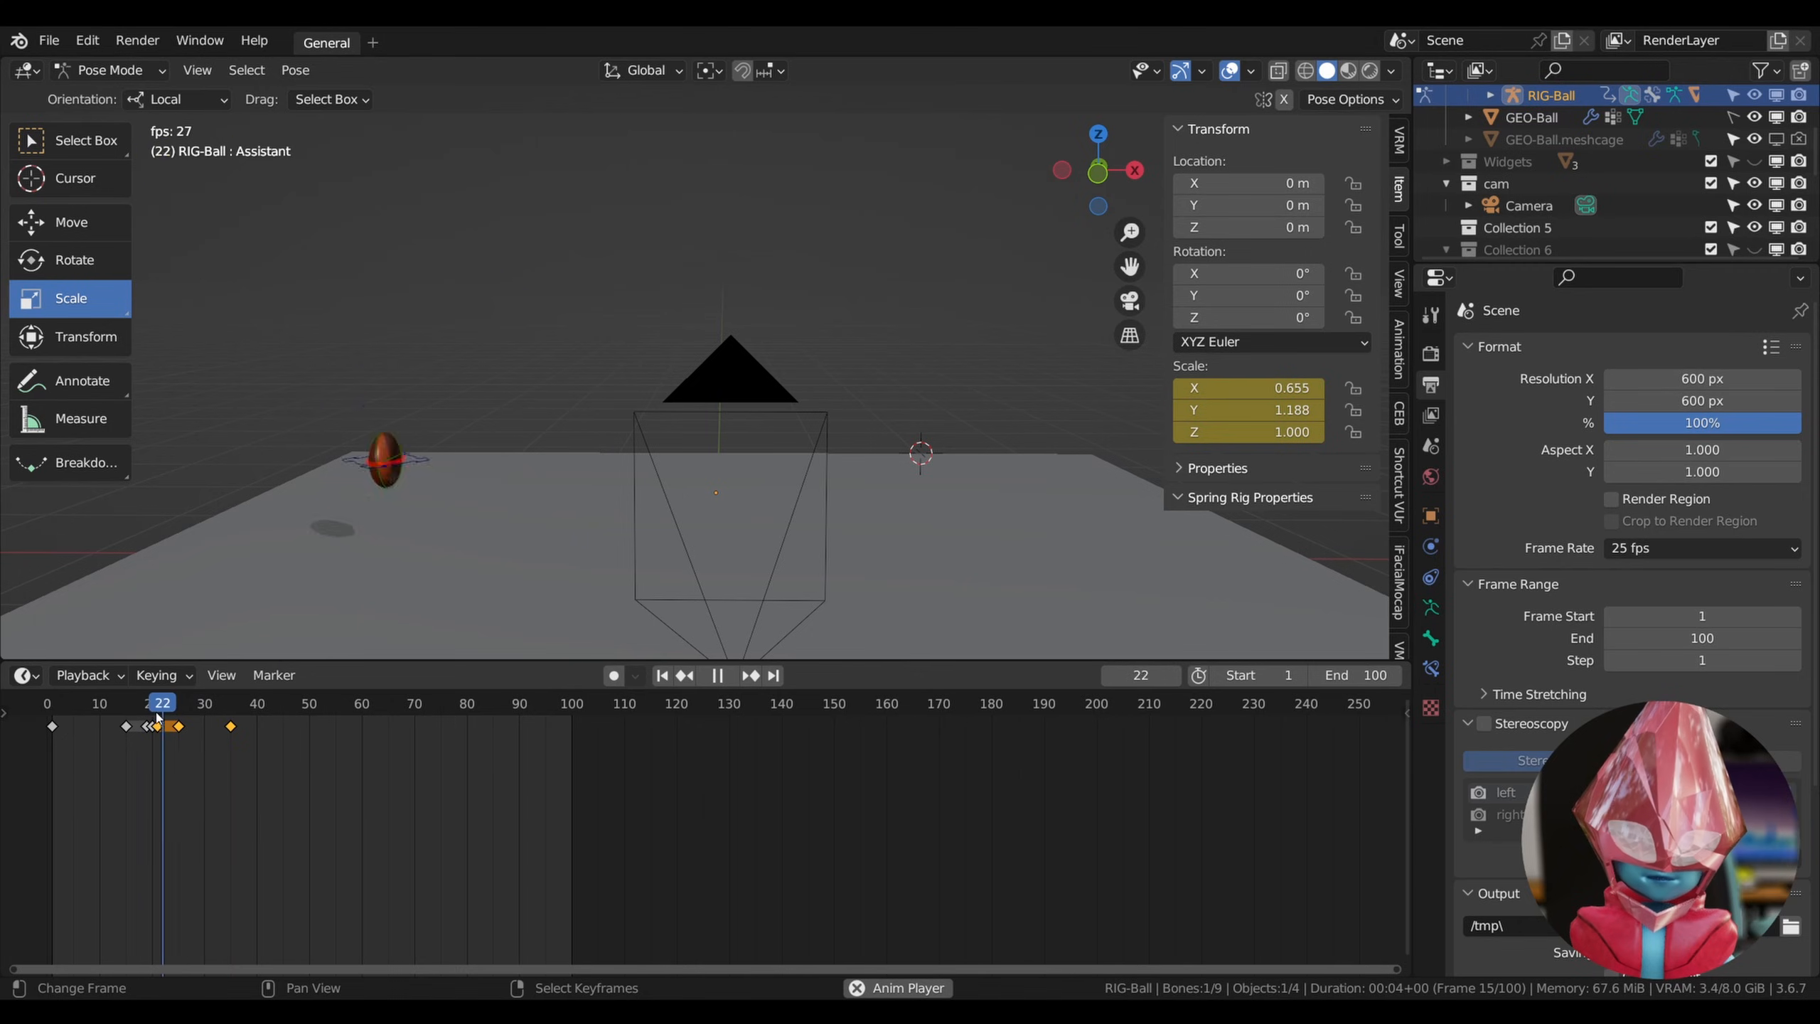
pyautogui.click(231, 719)
pyautogui.press('space')
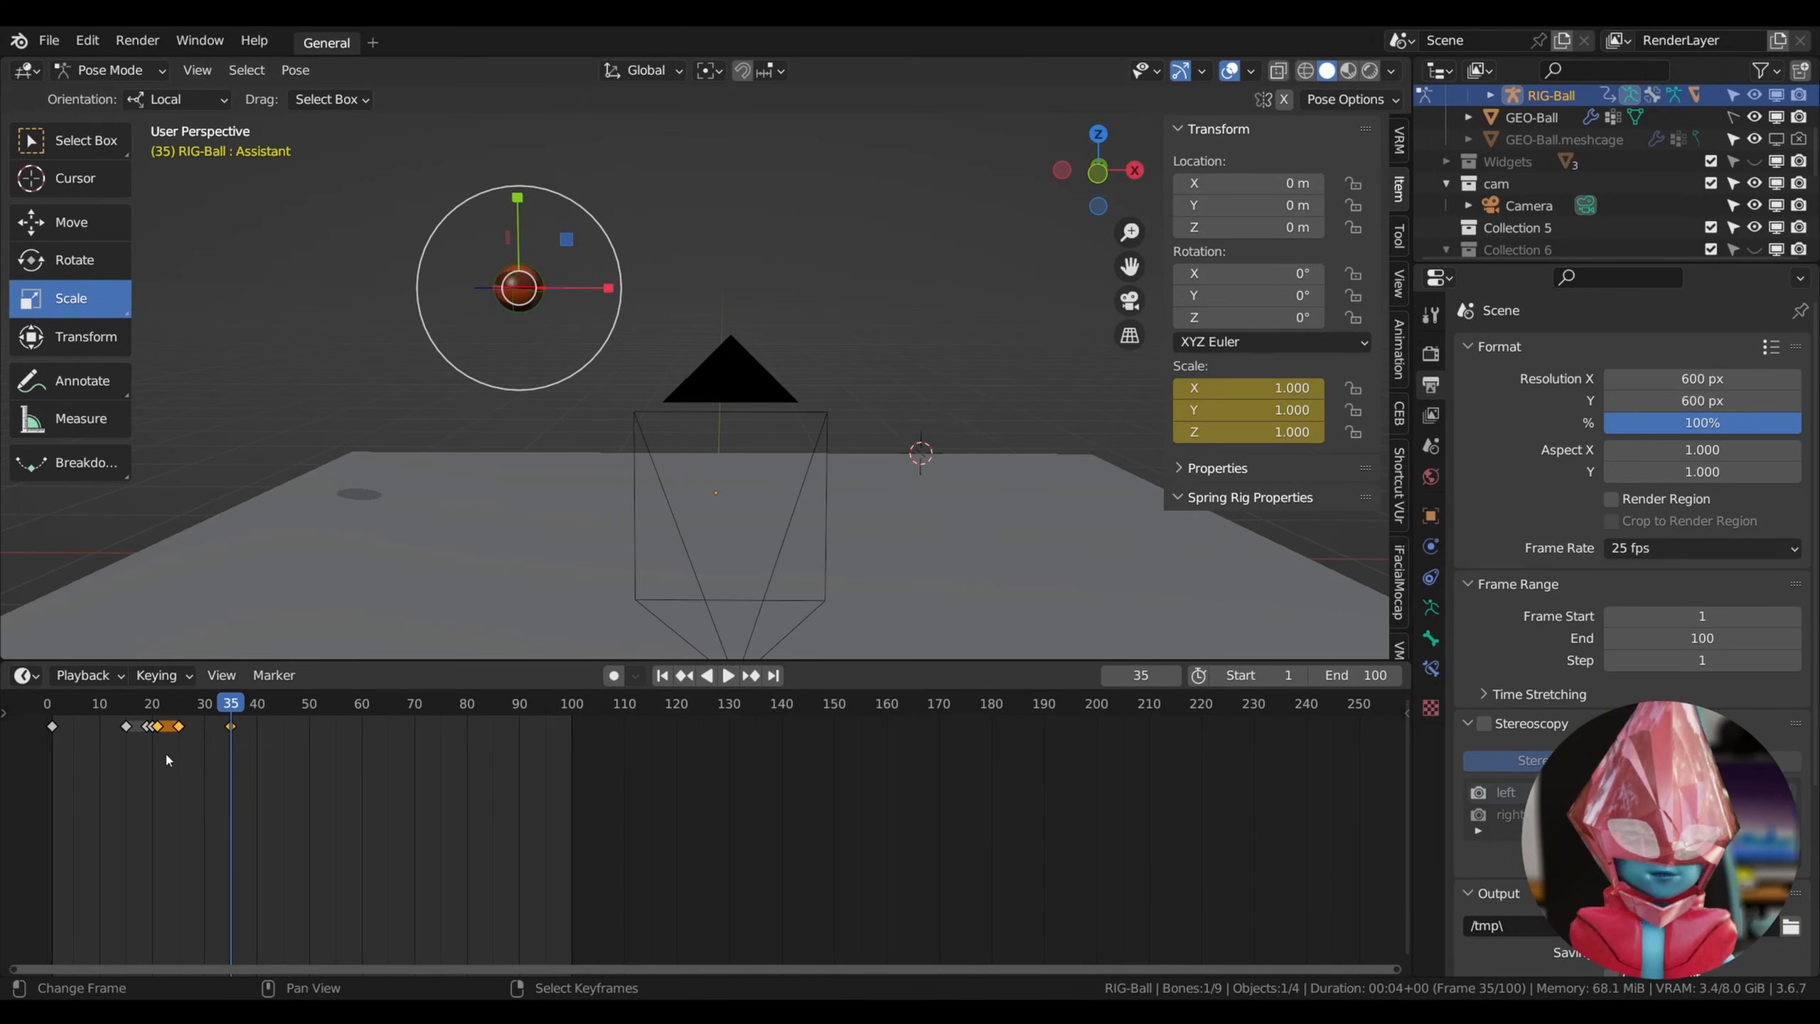
pyautogui.moveTo(174, 732); pyautogui.dragTo(230, 772)
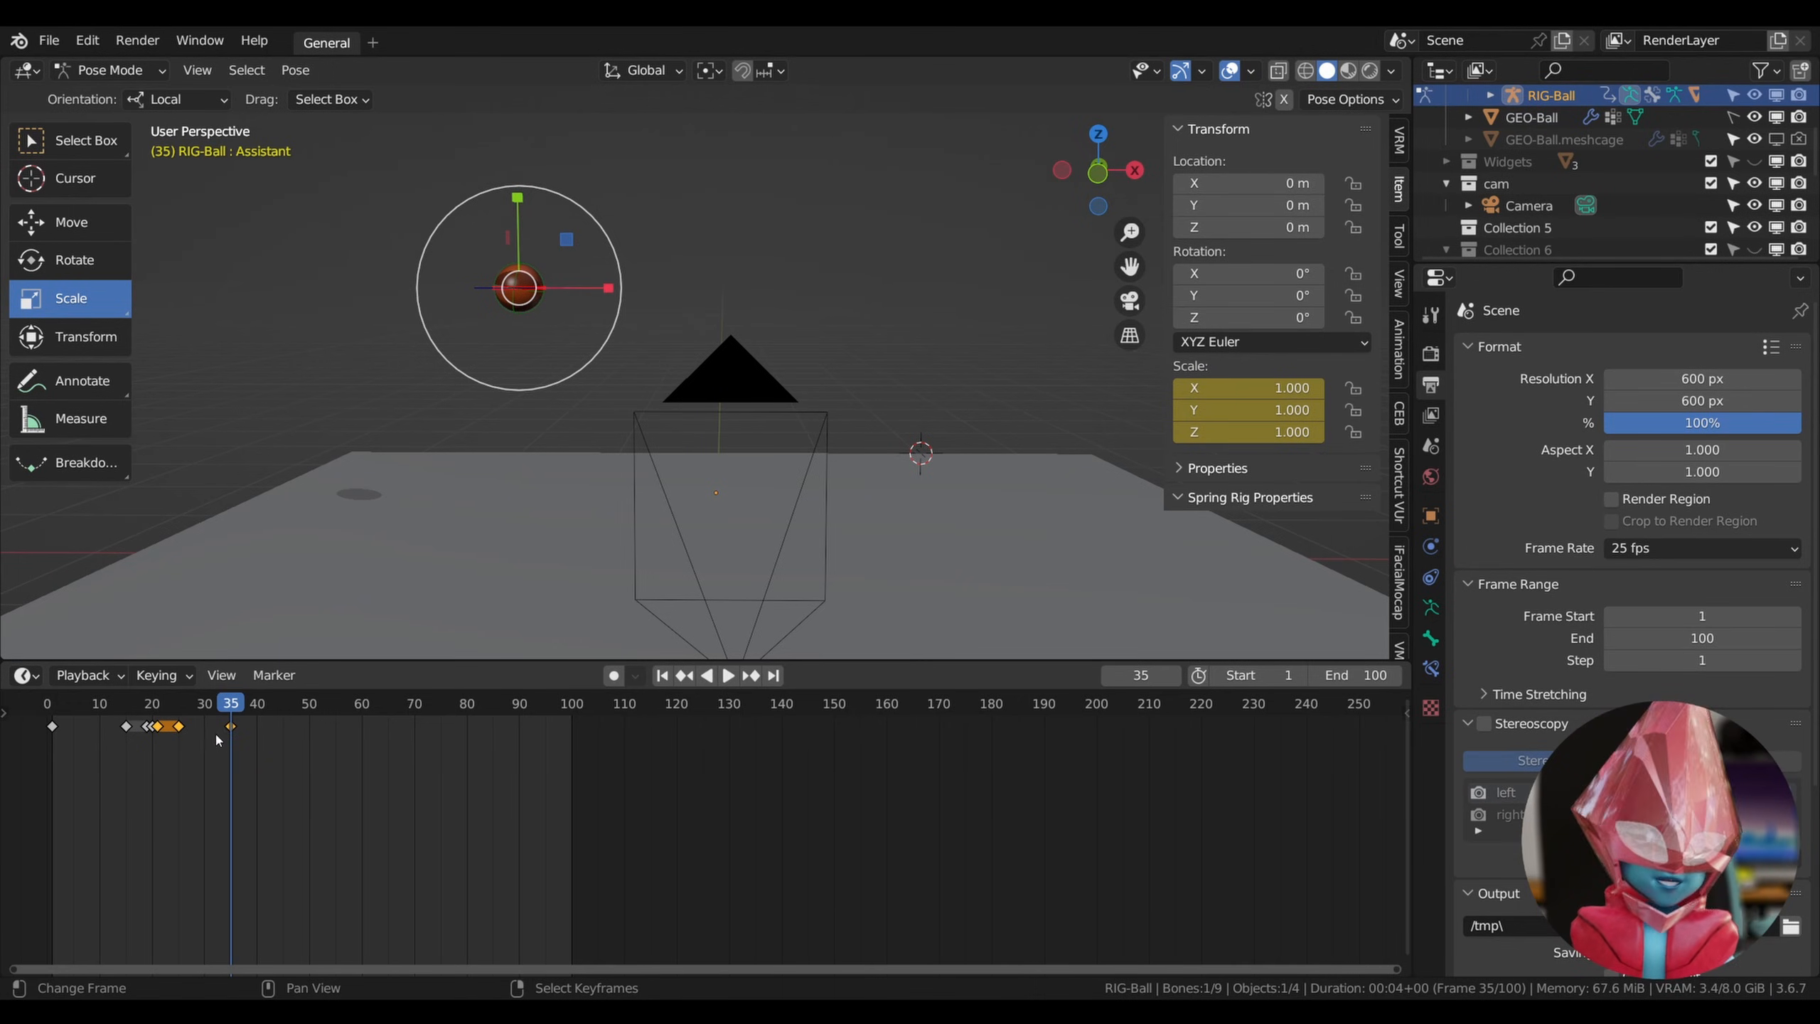
# Stretch the Assistant bone at frame 45 to scale X 0.555 and Y 1.266, and insert a Scale keyframe.
pyautogui.moveTo(243, 706); pyautogui.dragTo(282, 726)
pyautogui.moveTo(737, 385); pyautogui.dragTo(693, 358)
pyautogui.moveTo(647, 295); pyautogui.dragTo(647, 270)
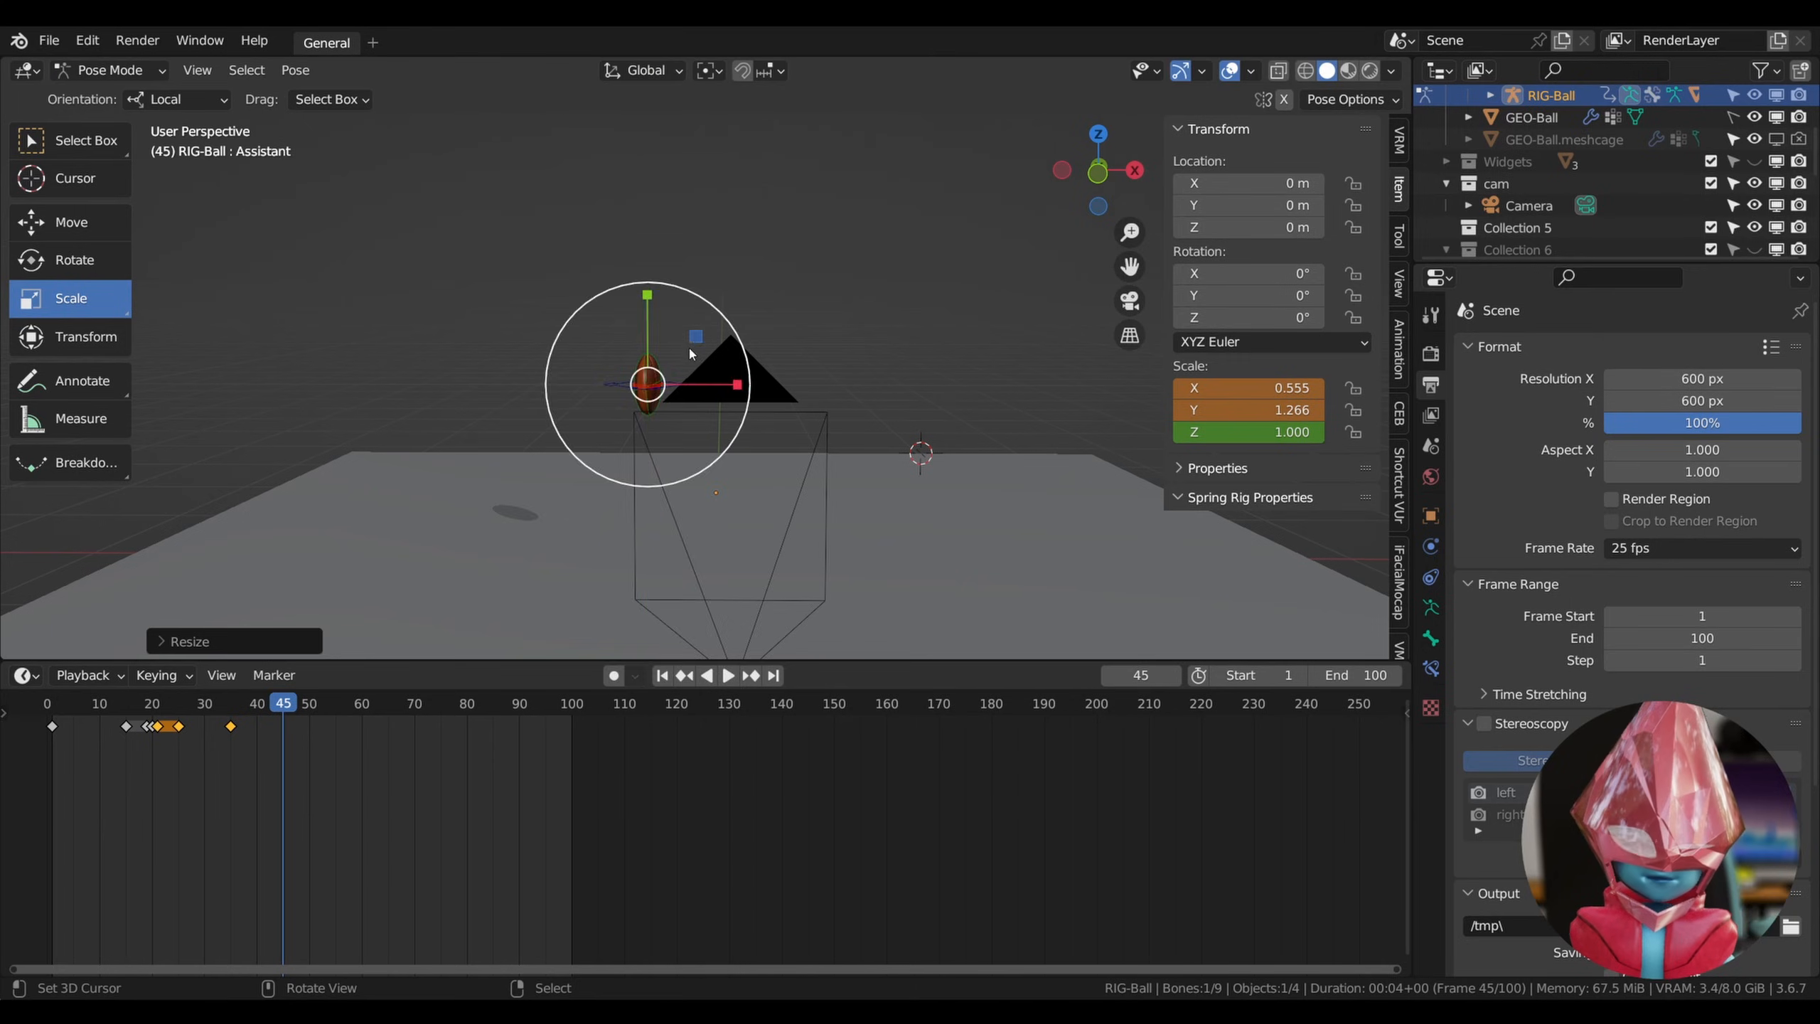
pyautogui.press('i')
pyautogui.click(584, 350)
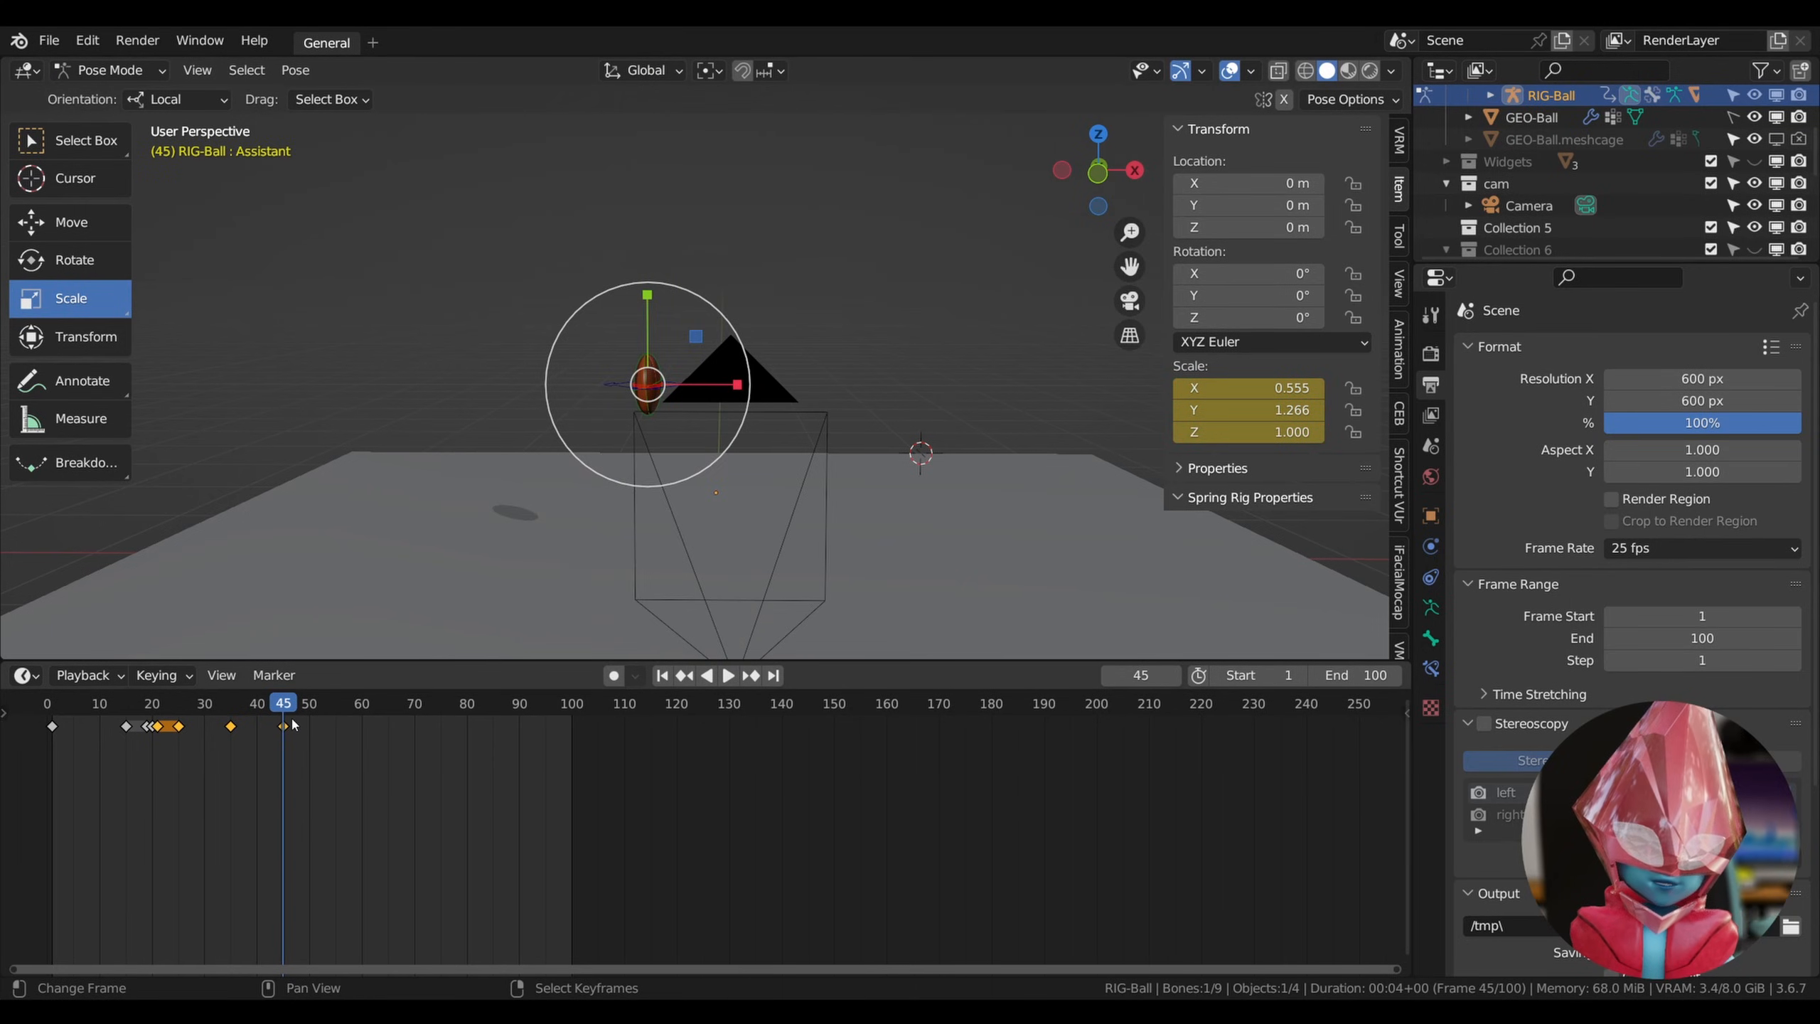
# At frame 50, clear the Assistant bone's scale, squash it to X 1.314 and Y 0.557, and insert a Scale keyframe.
pyautogui.moveTo(293, 721); pyautogui.dragTo(309, 718)
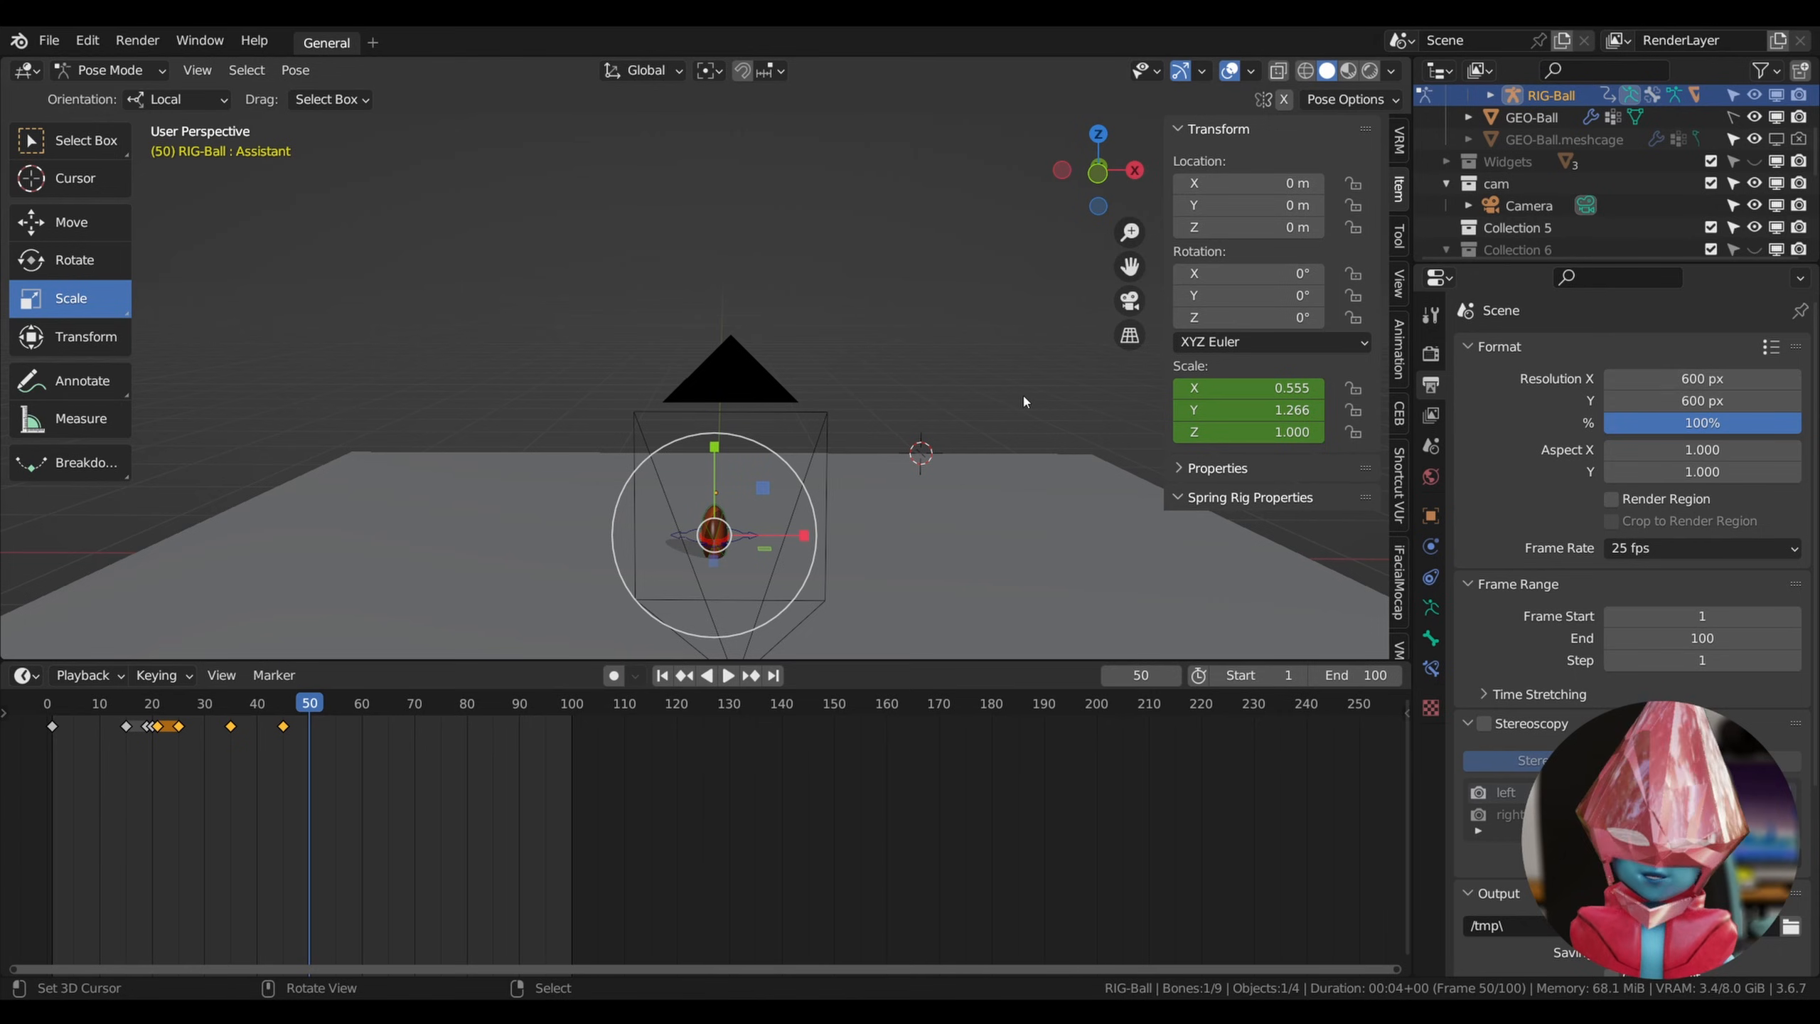
pyautogui.hotkey('alt', 's')
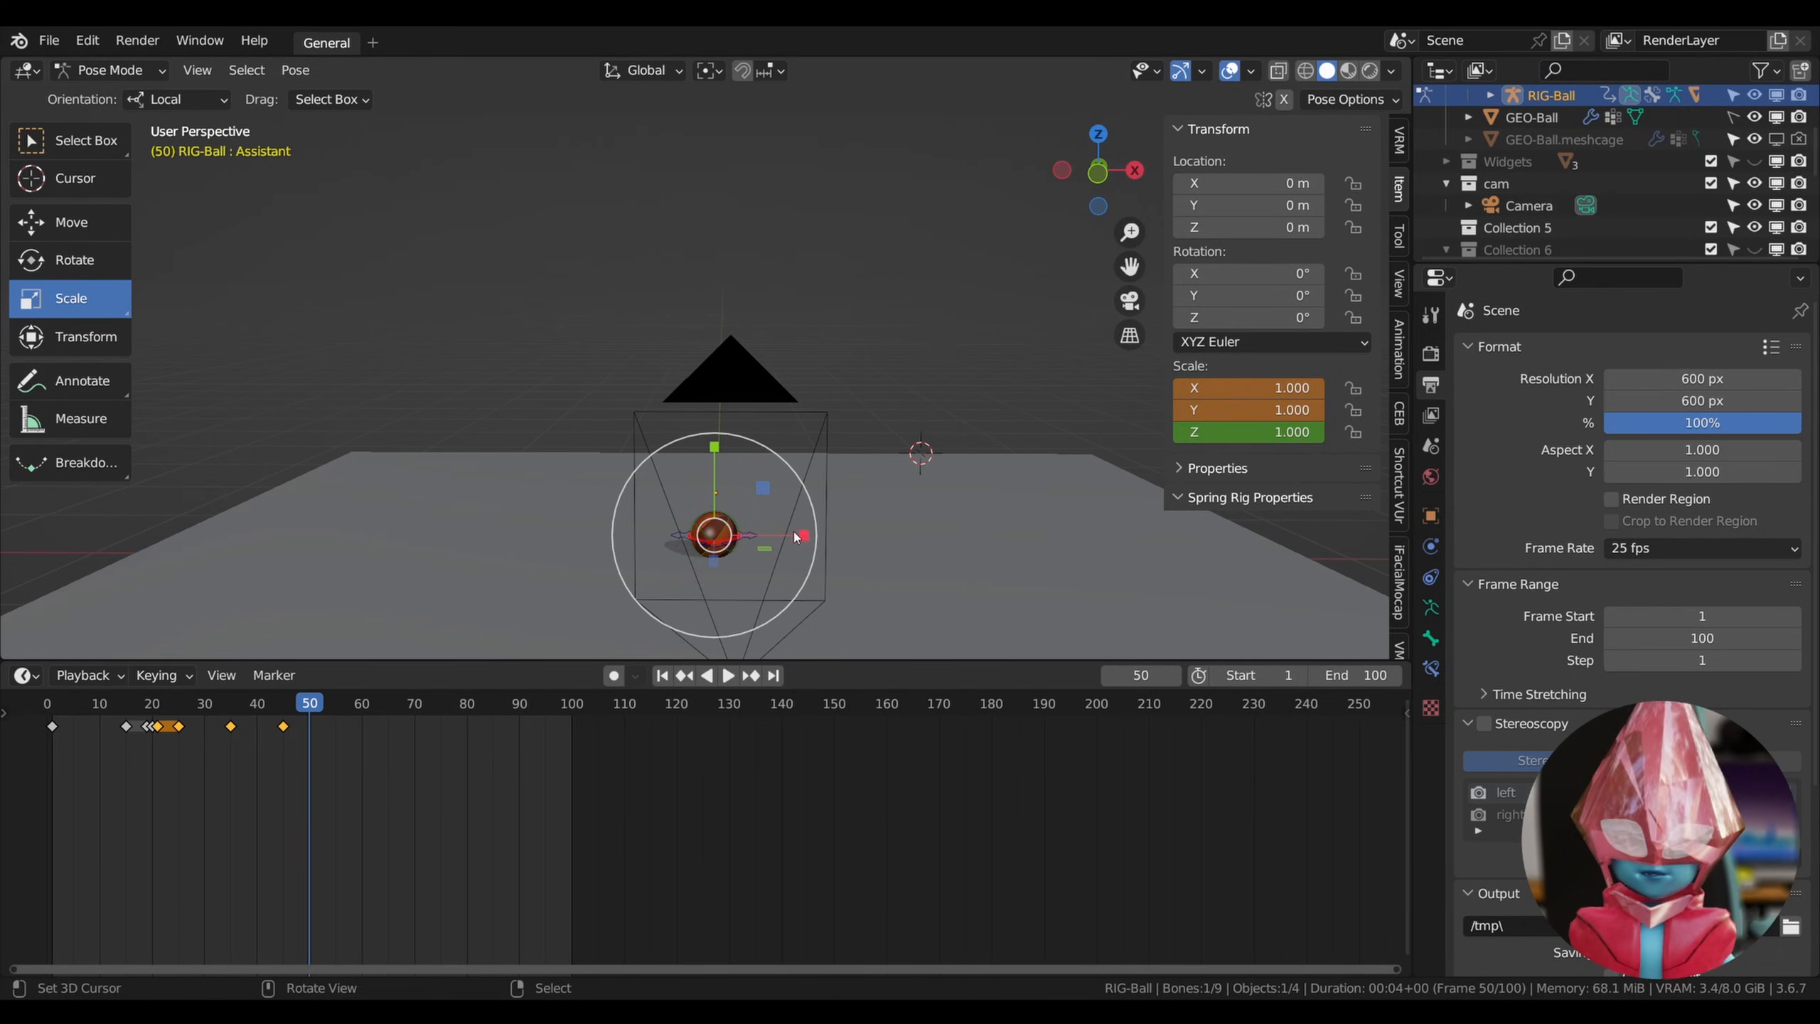
pyautogui.moveTo(797, 536); pyautogui.dragTo(822, 536)
pyautogui.moveTo(715, 446); pyautogui.dragTo(720, 483)
pyautogui.press('i')
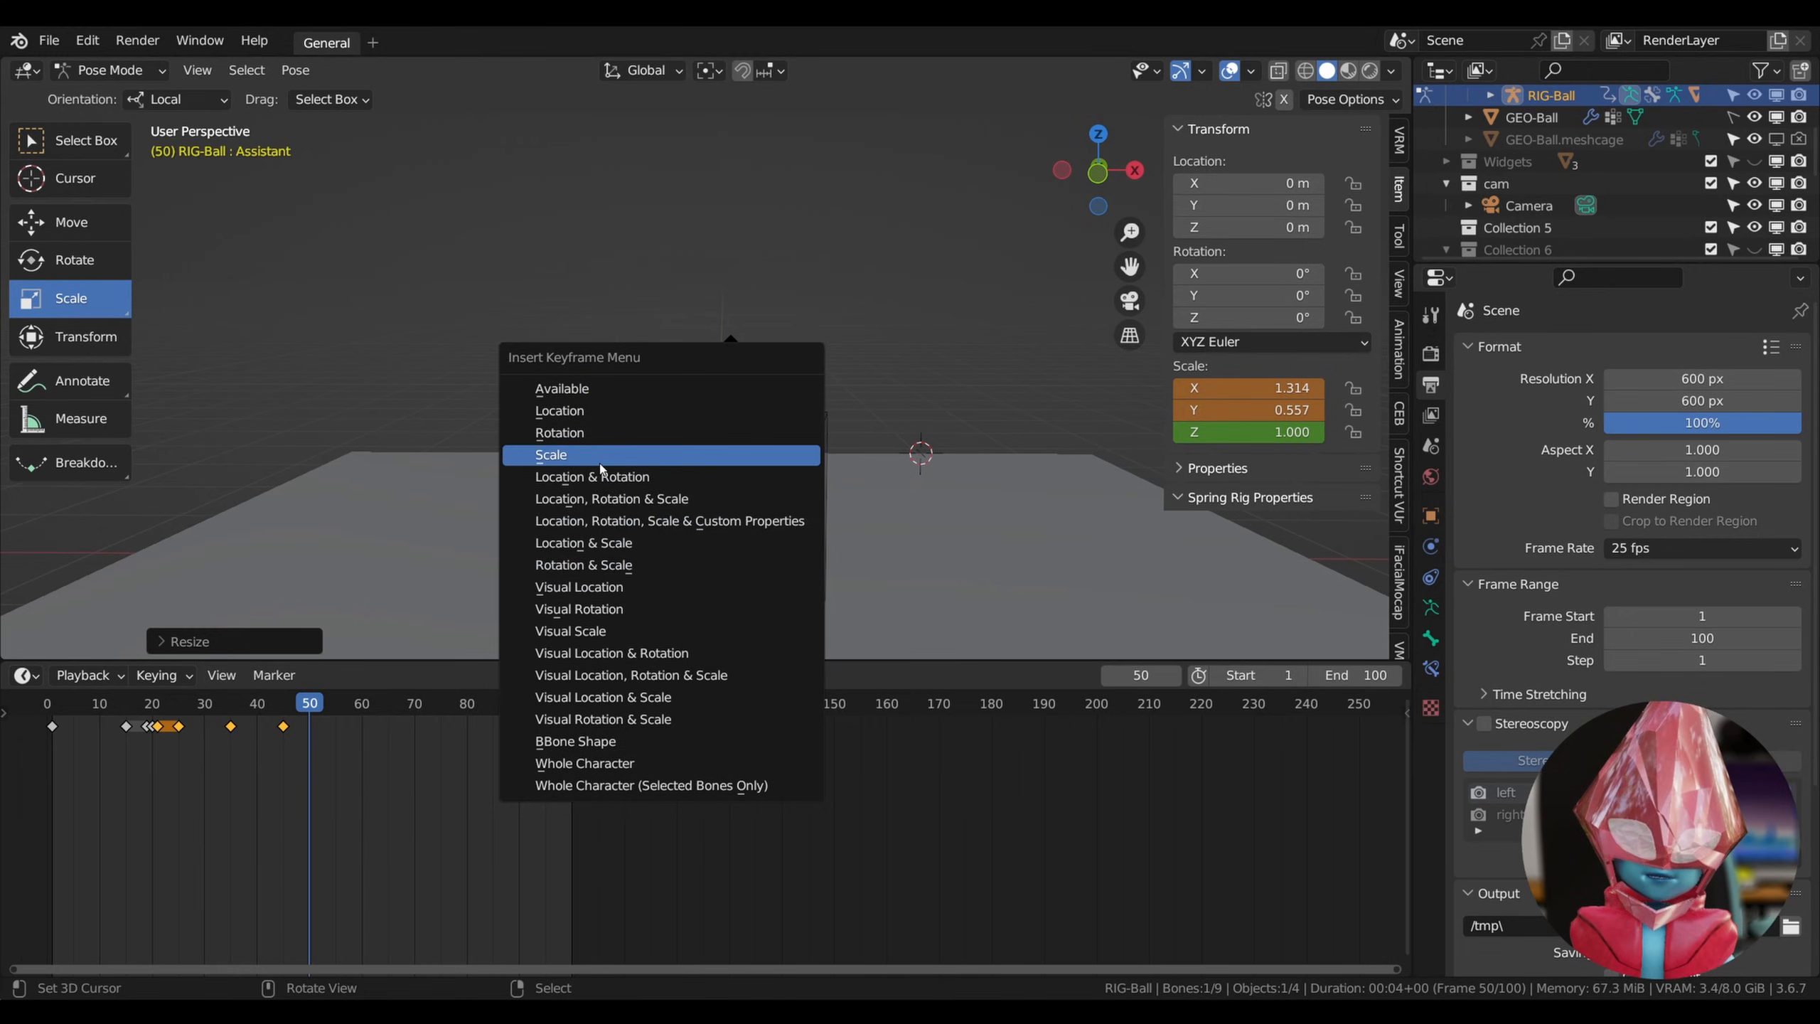
pyautogui.click(601, 462)
# Copy the stretched keyframe from frame 45 and paste it at frame 49, just before the second impact.
pyautogui.click(287, 775)
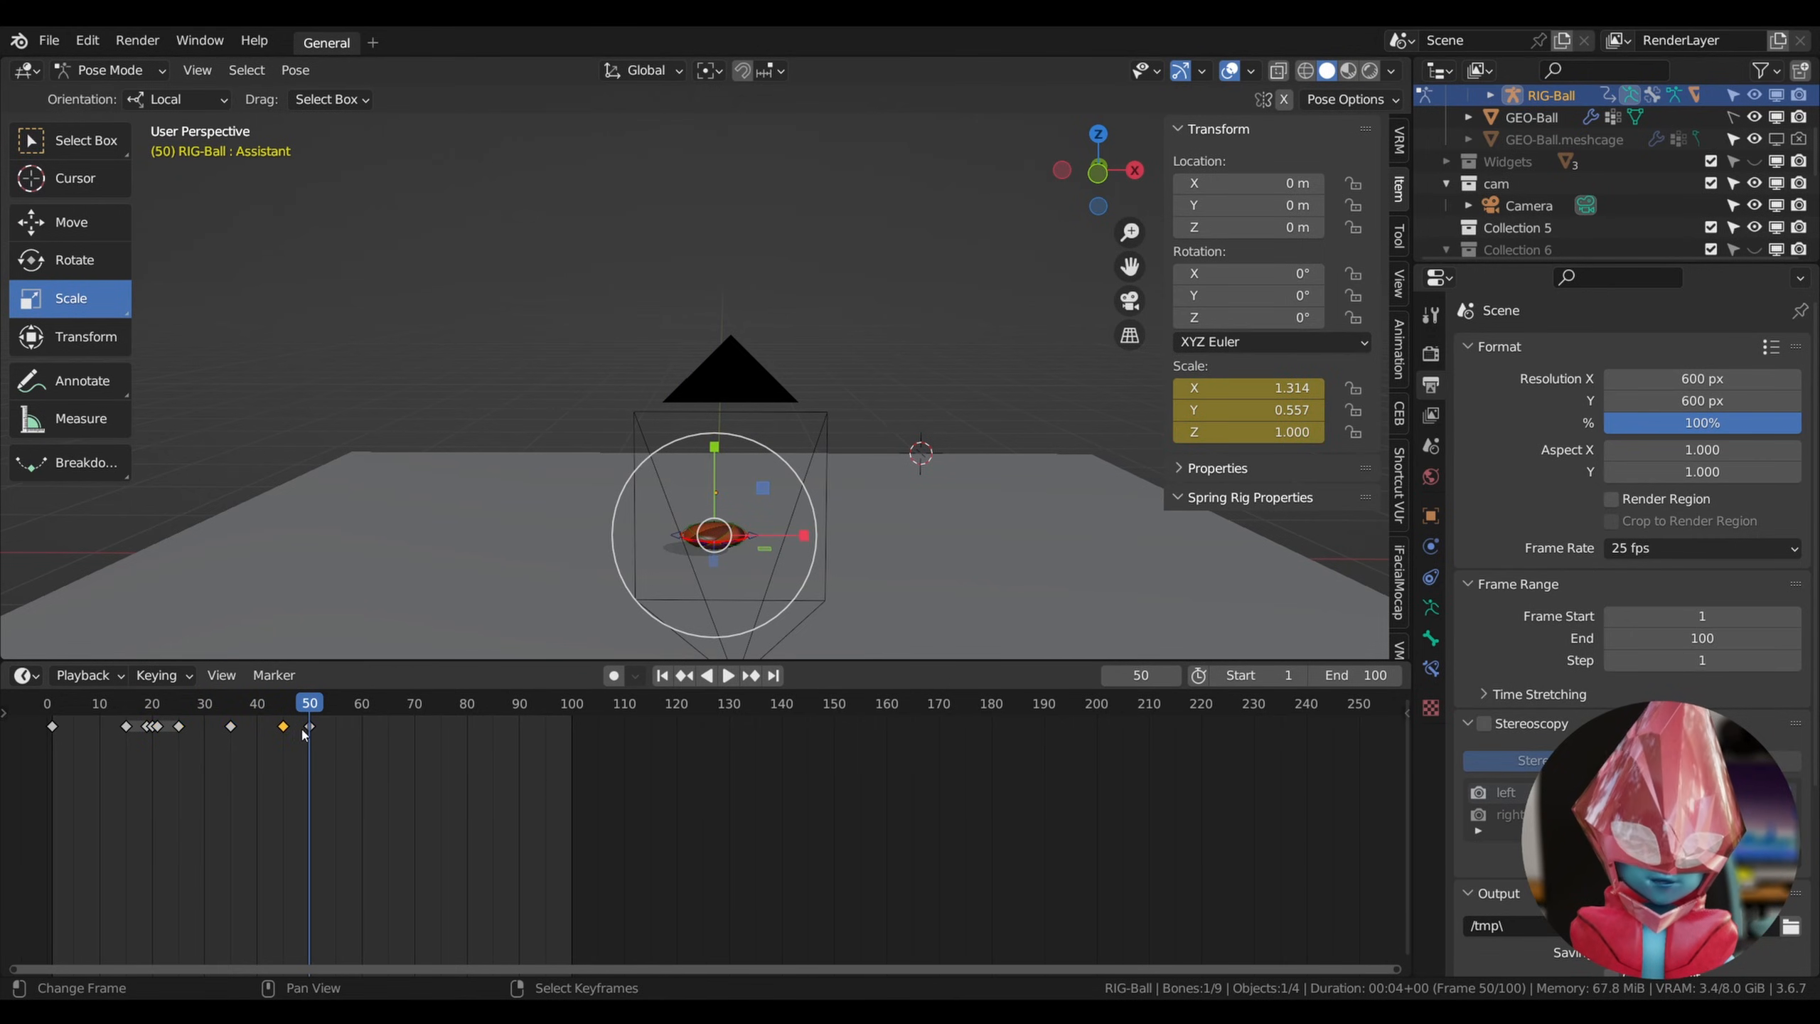
pyautogui.press('space')
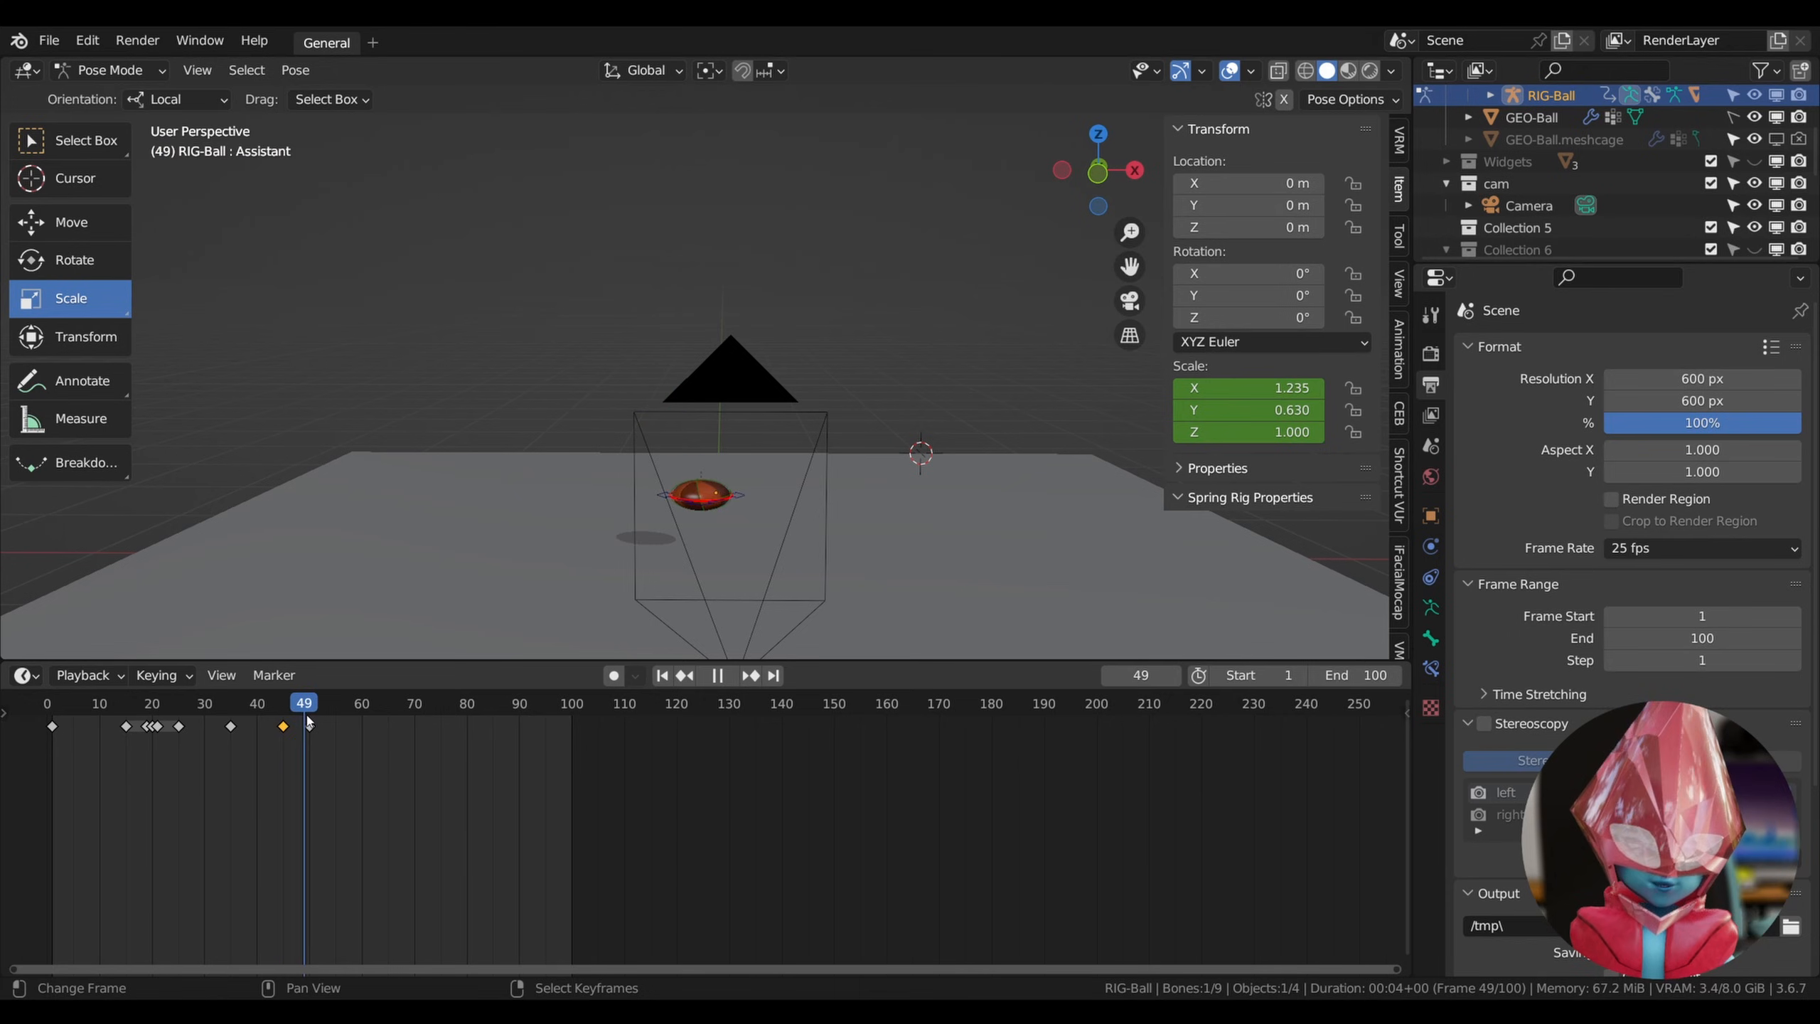
pyautogui.moveTo(311, 718); pyautogui.dragTo(305, 720)
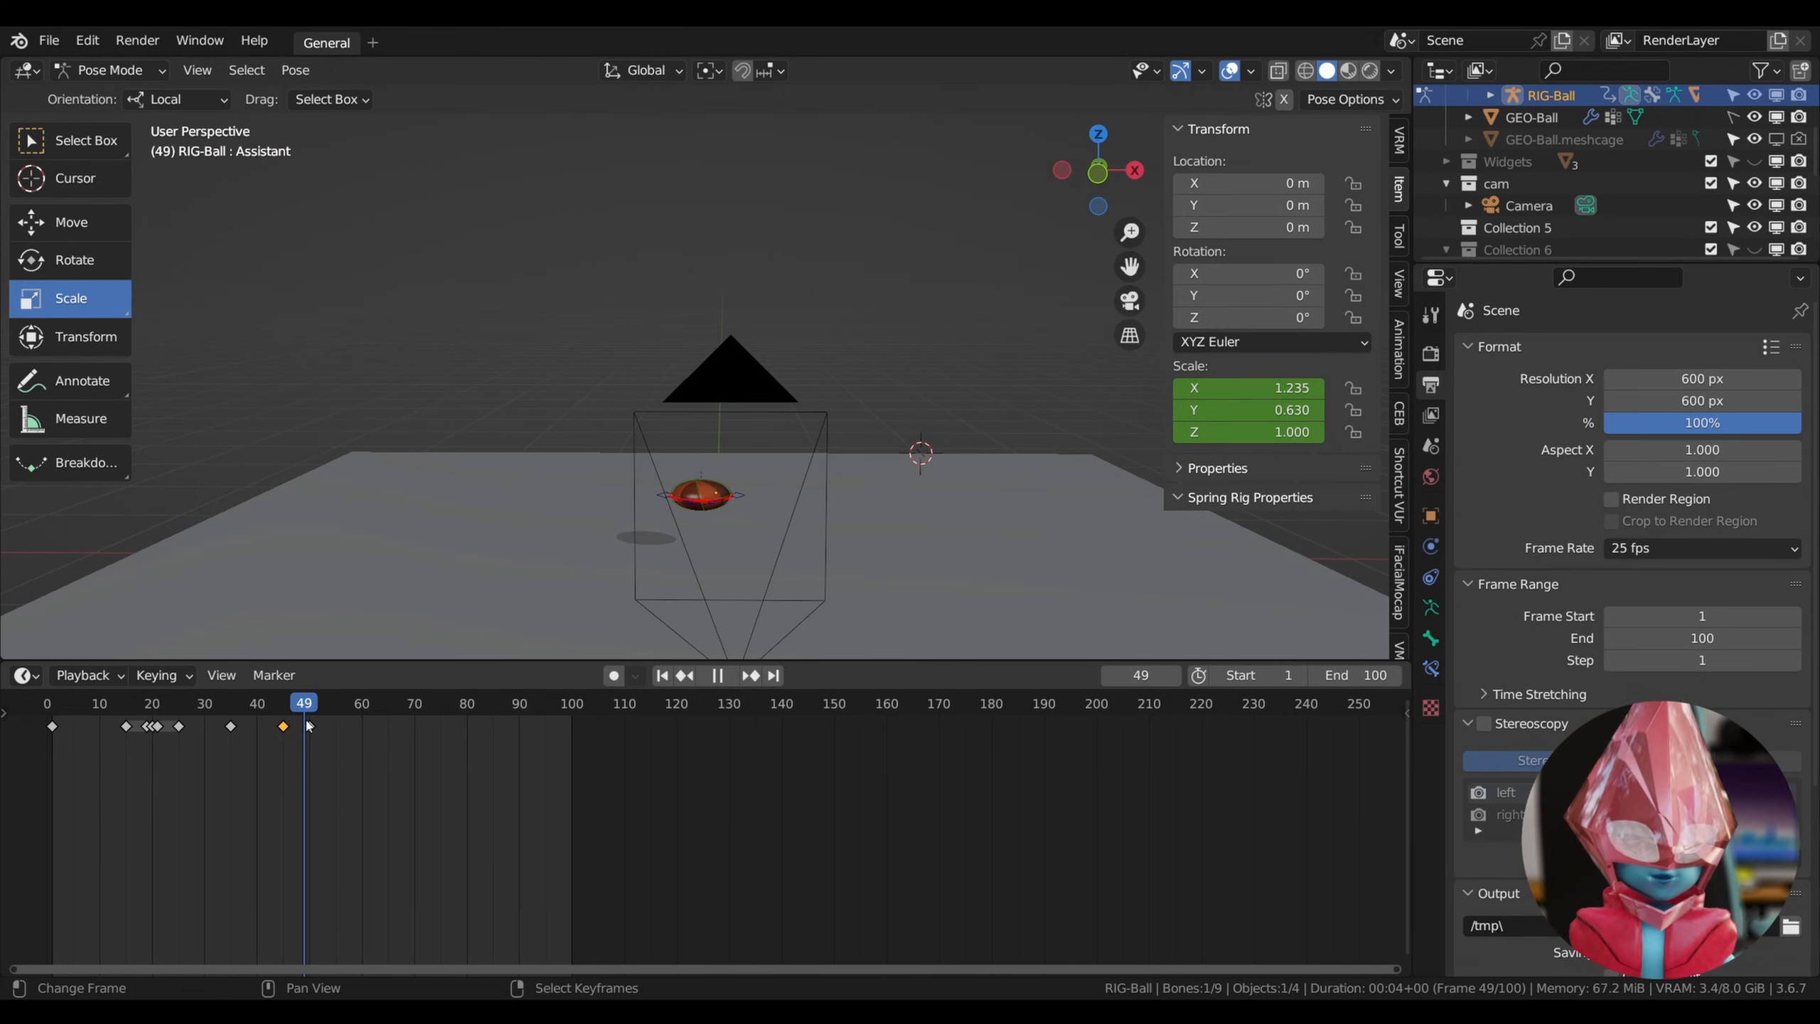
pyautogui.press('space')
pyautogui.rightClick(275, 690)
pyautogui.click(226, 704)
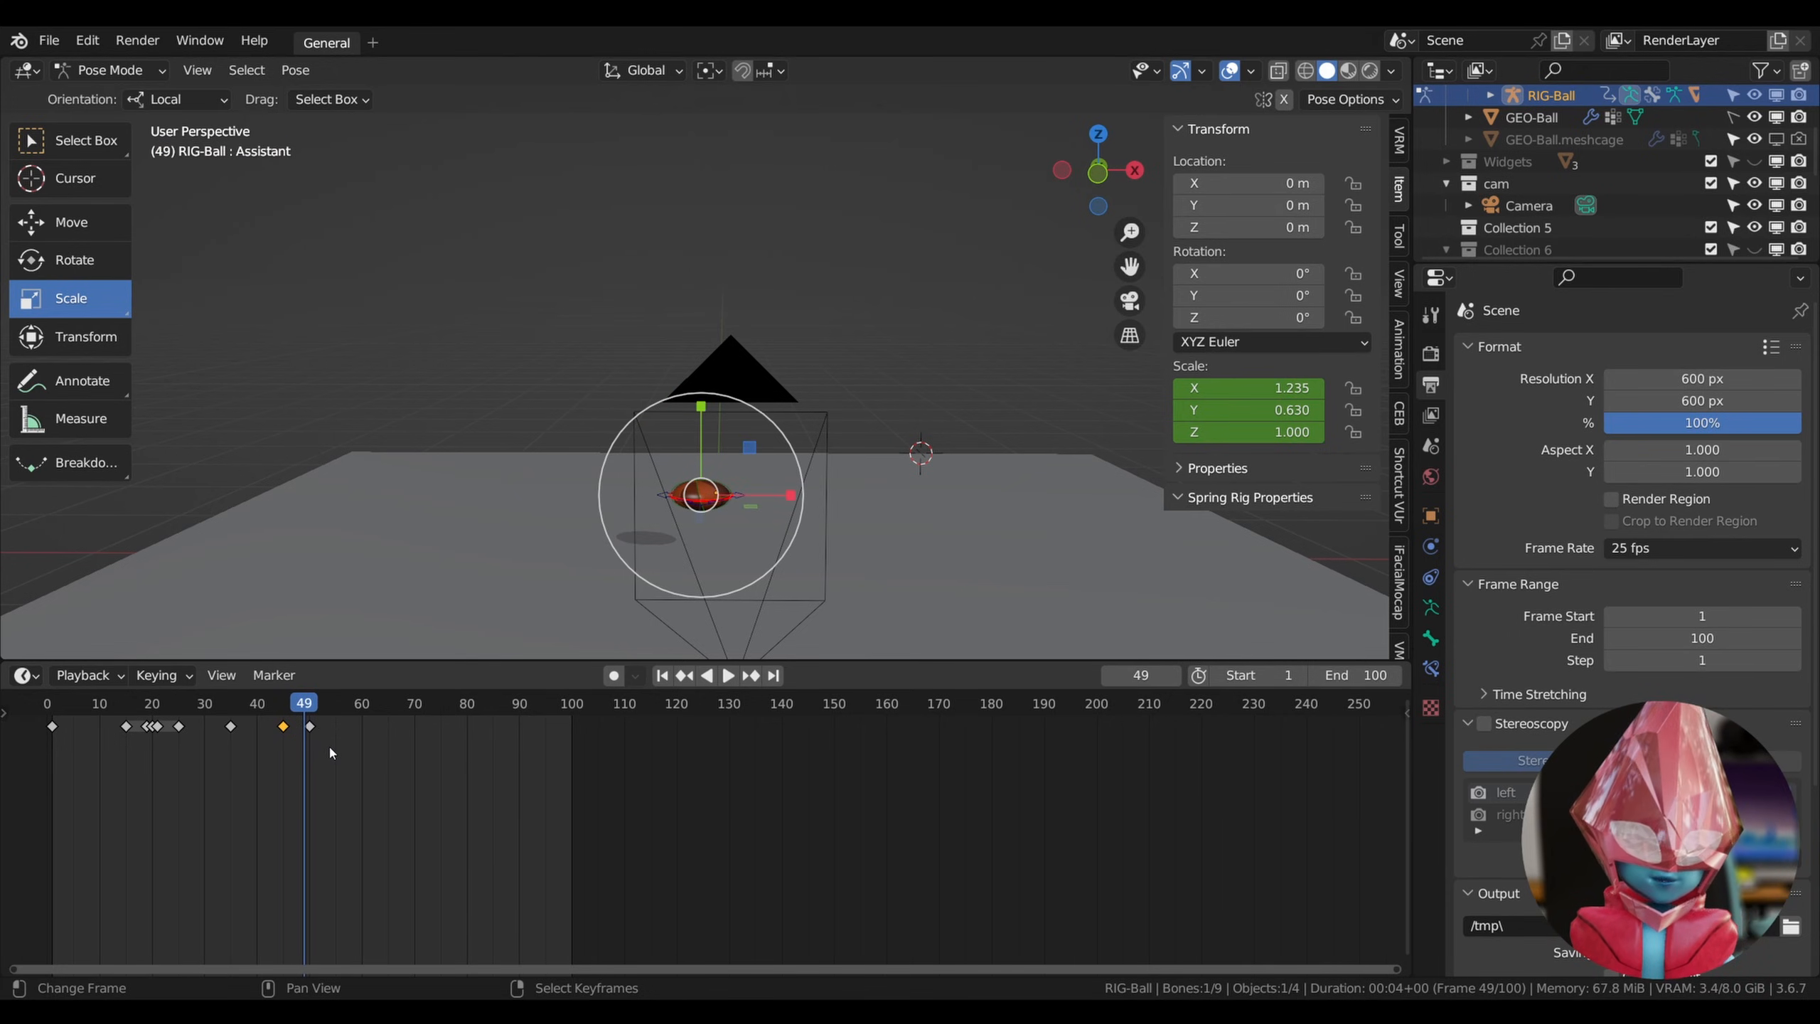
pyautogui.rightClick(305, 692)
pyautogui.click(276, 728)
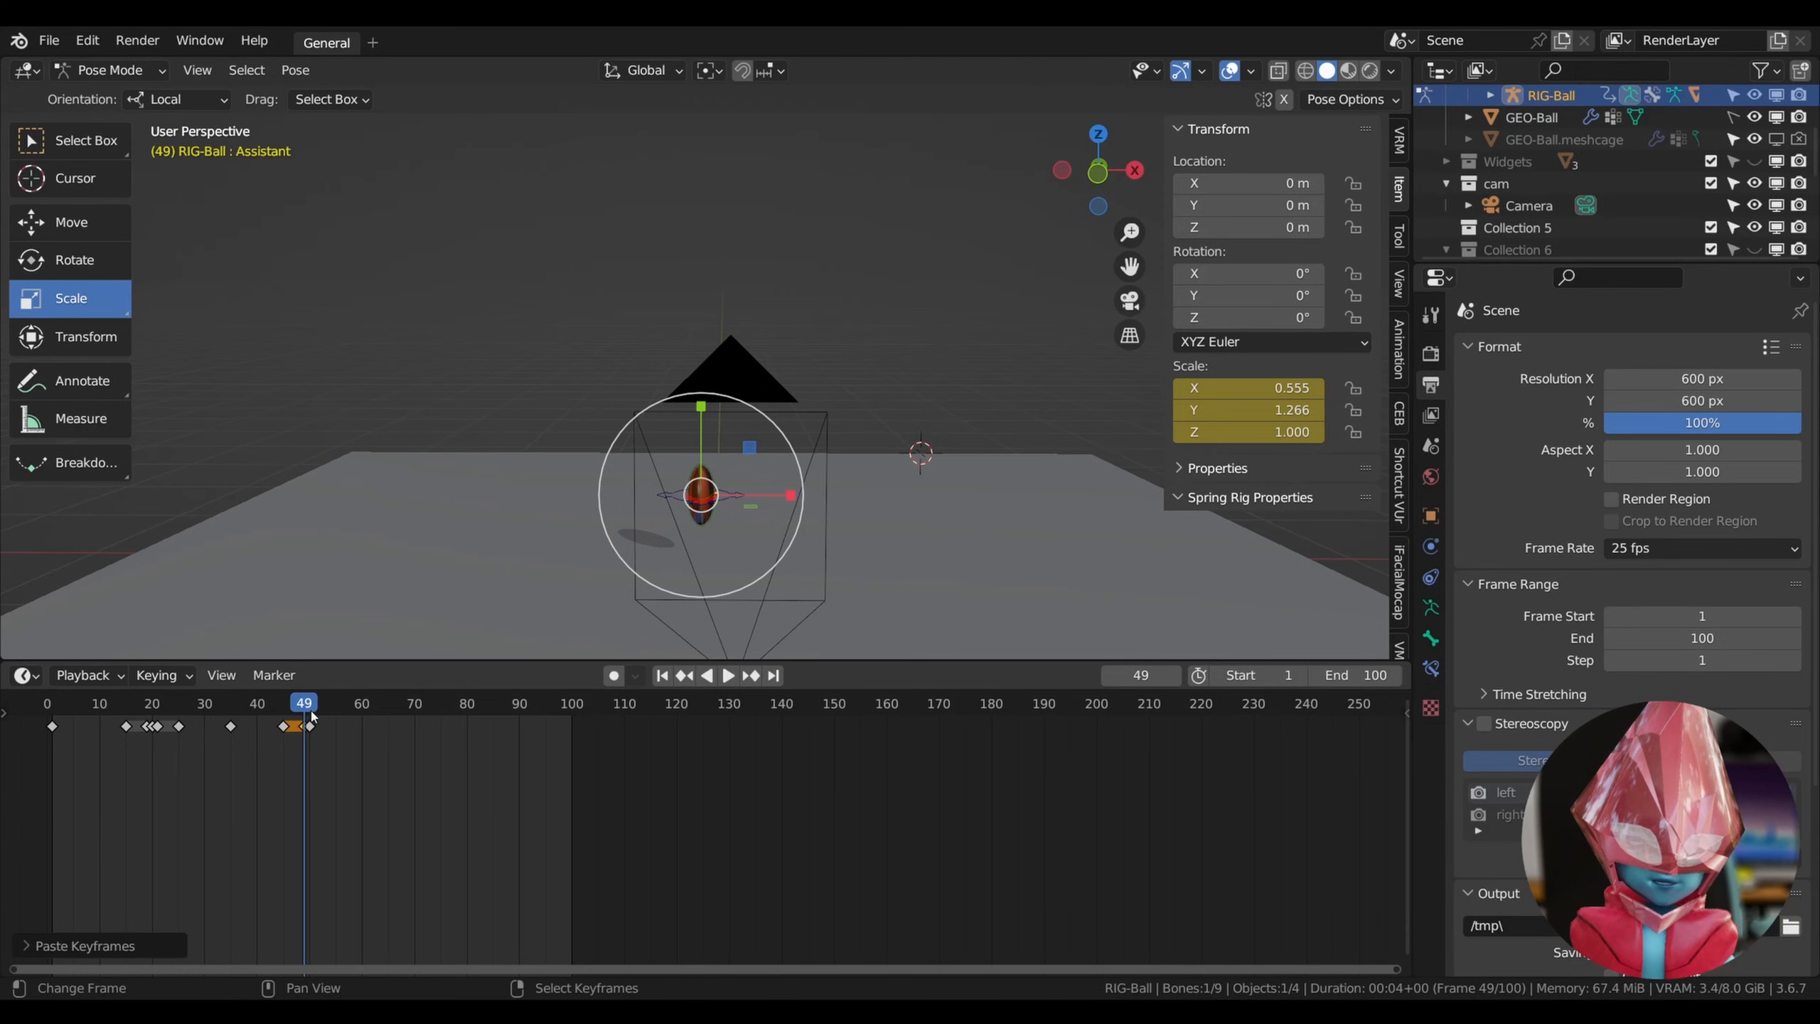
# Paste the copied stretch keyframe at frame 51, just after the second impact.
pyautogui.press('space')
pyautogui.moveTo(333, 707); pyautogui.dragTo(314, 721)
pyautogui.rightClick(244, 731)
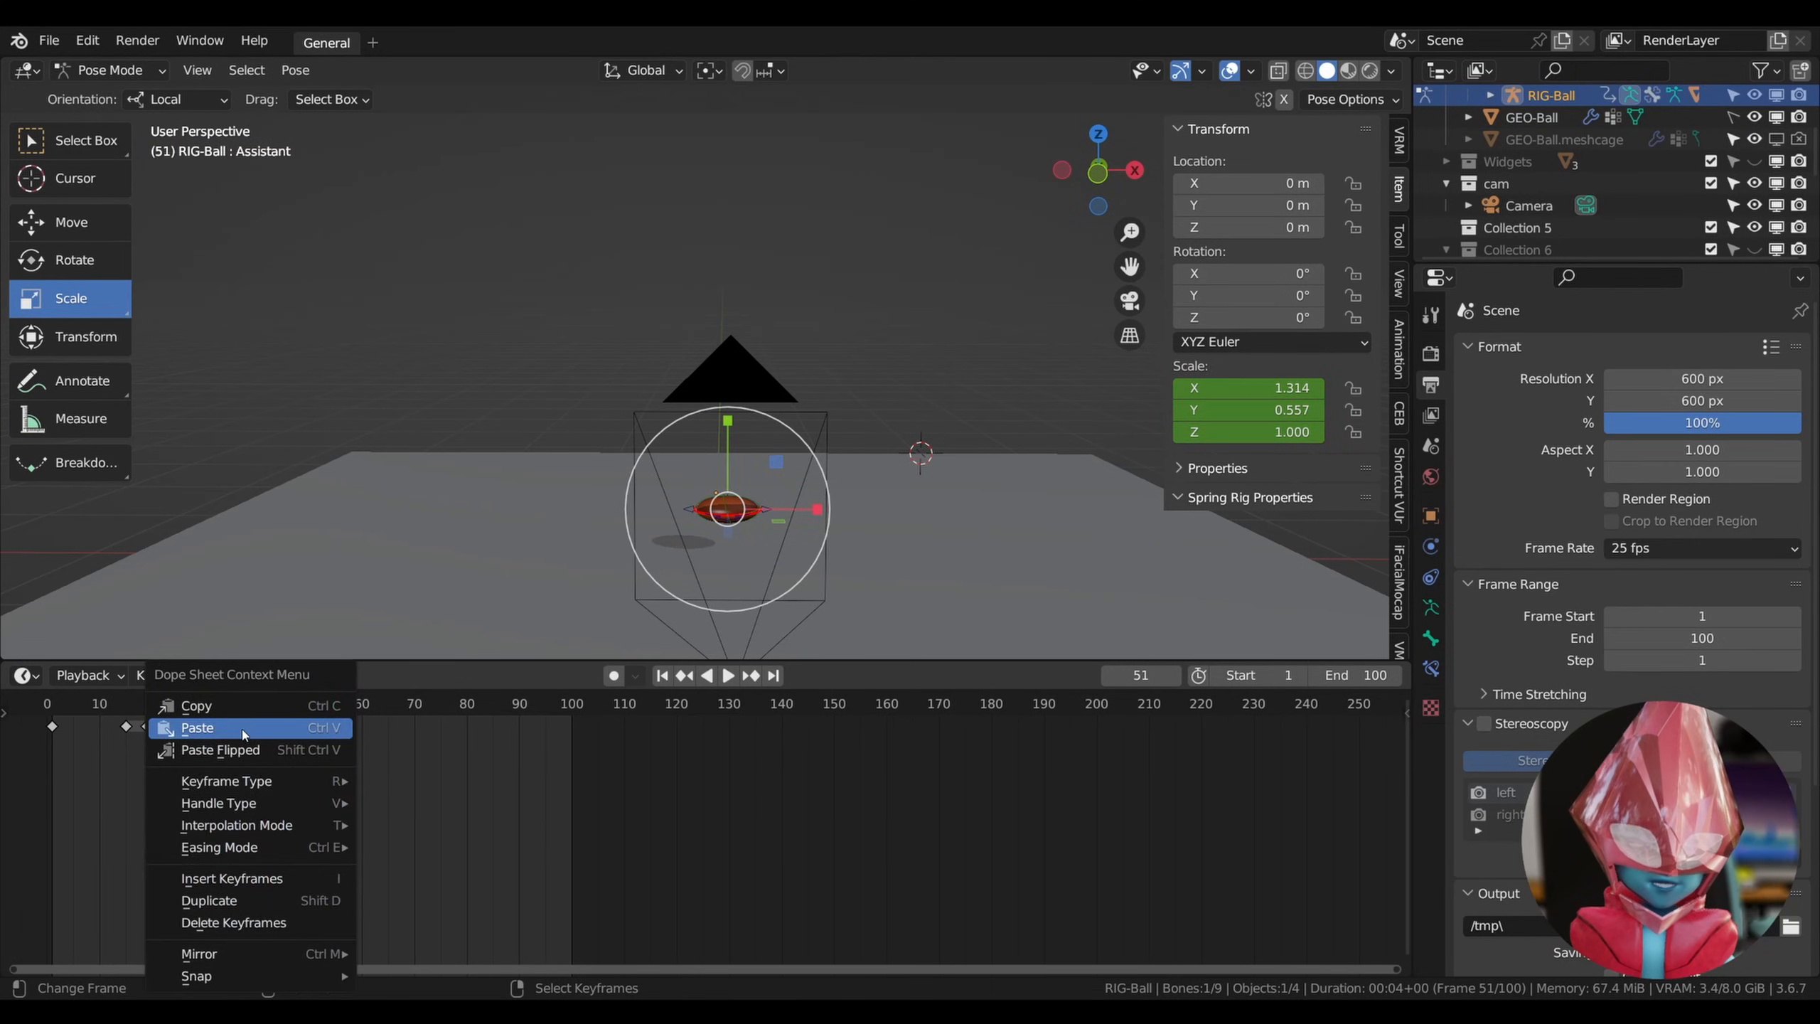
pyautogui.click(242, 729)
# Clear the Assistant bone's scale at frame 65 and insert a Scale keyframe.
pyautogui.press('space')
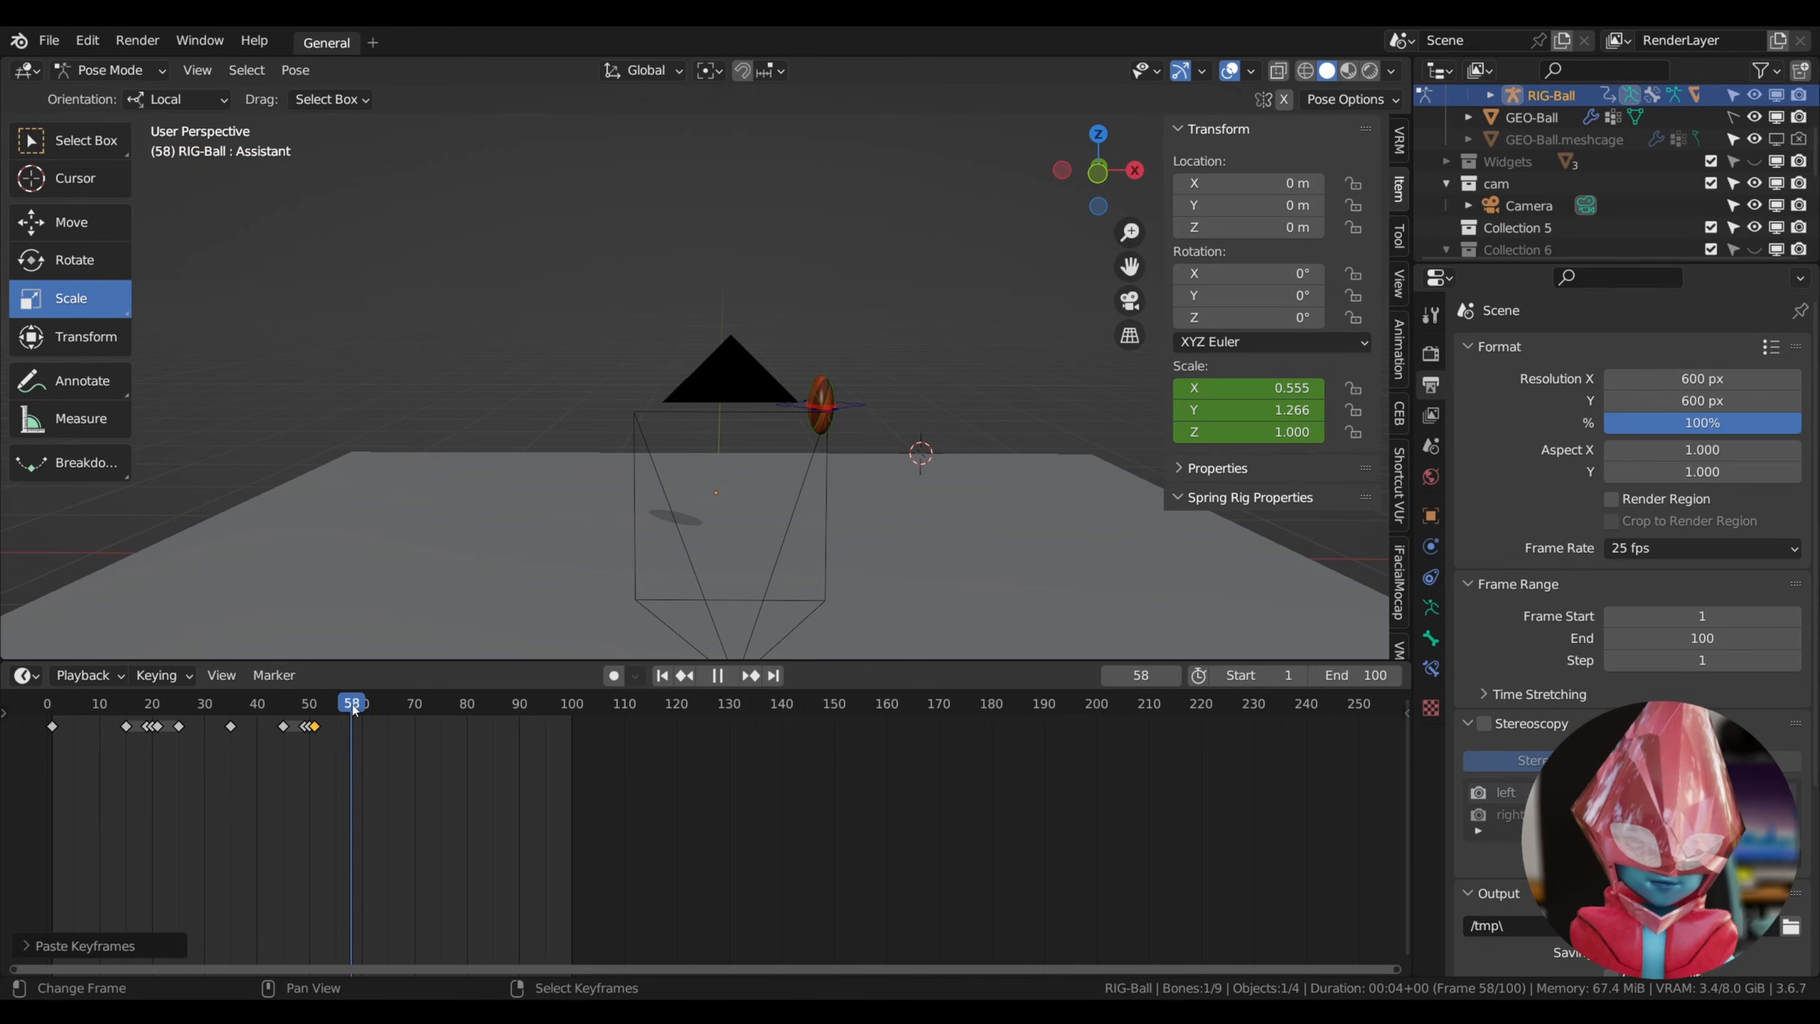
pyautogui.press('space')
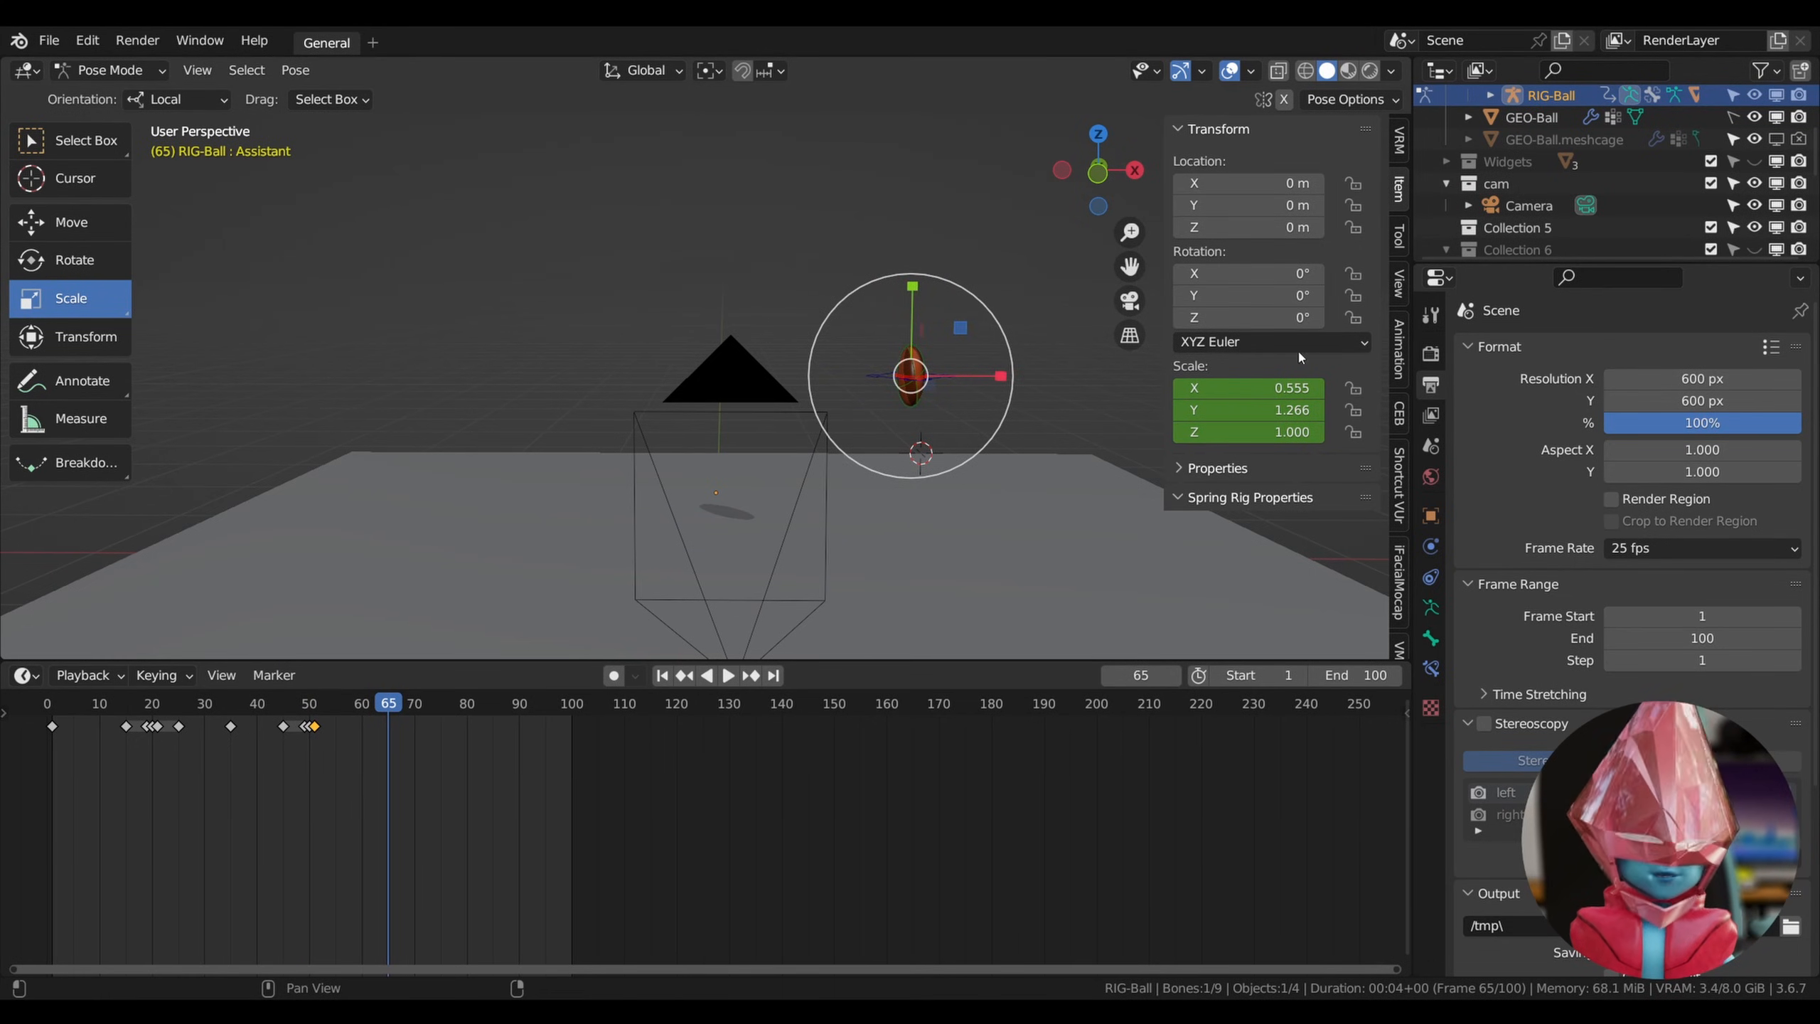
pyautogui.hotkey('alt', 's')
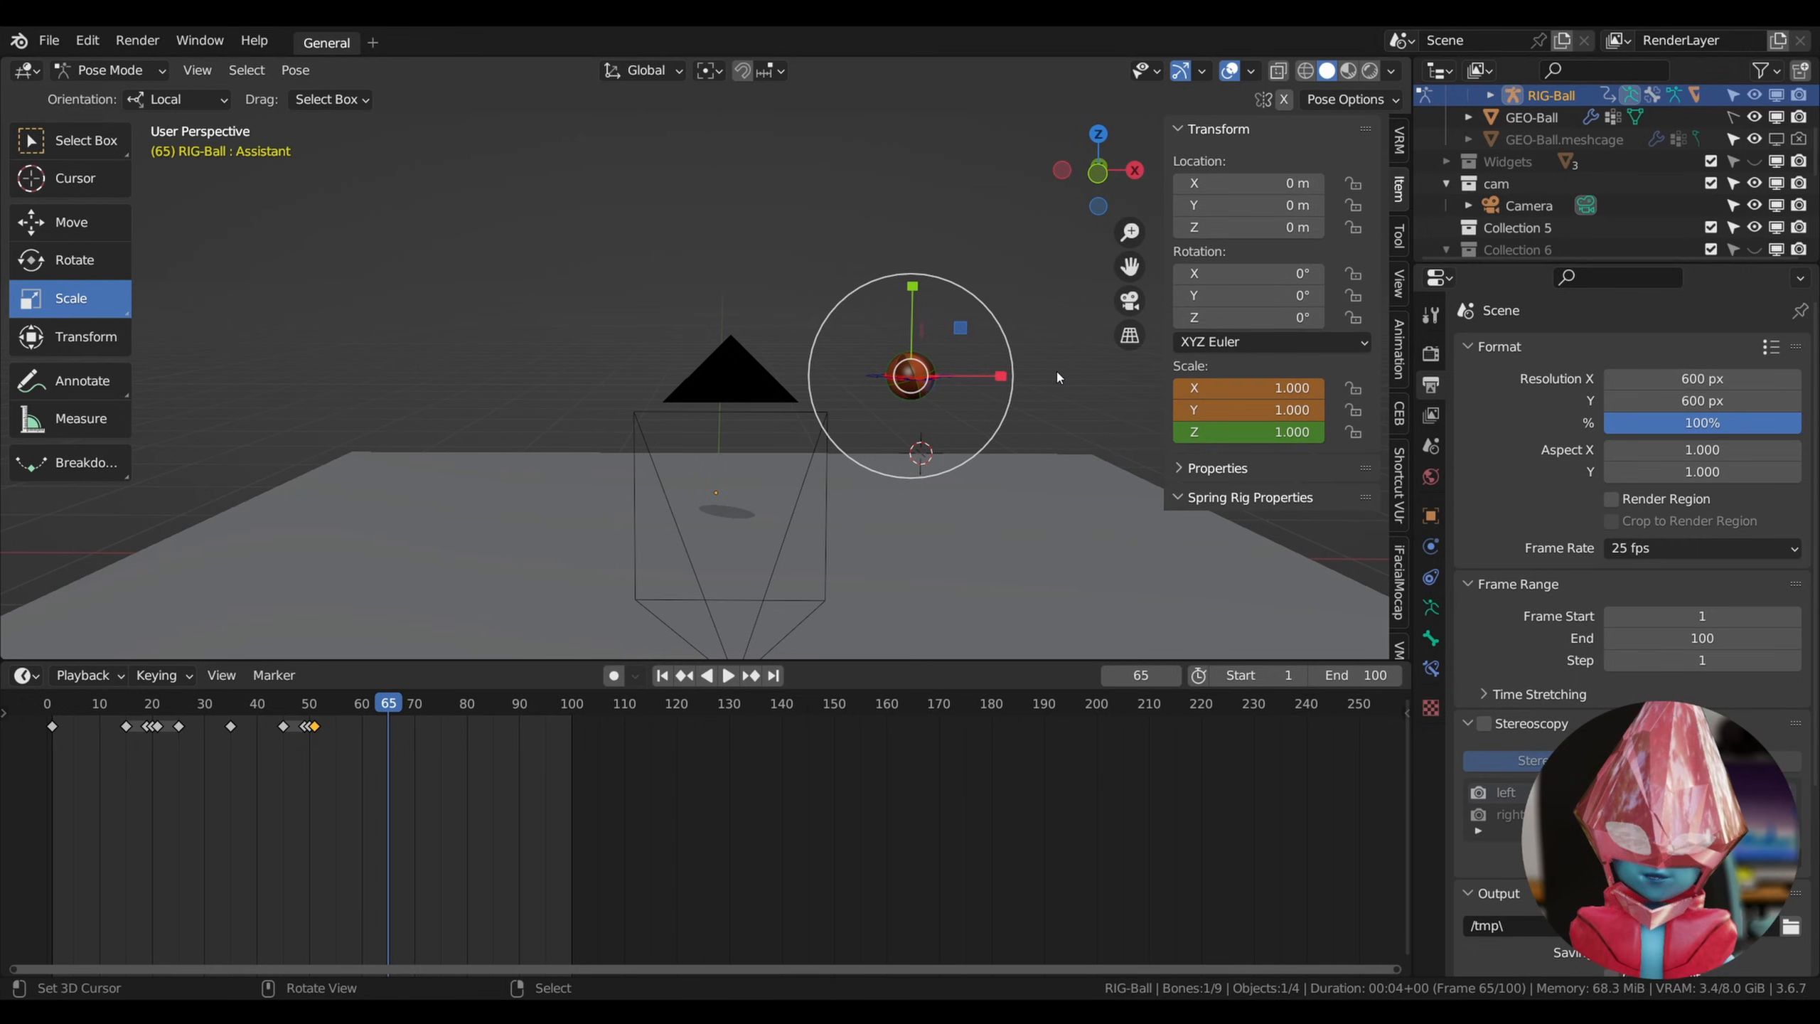
pyautogui.press('i')
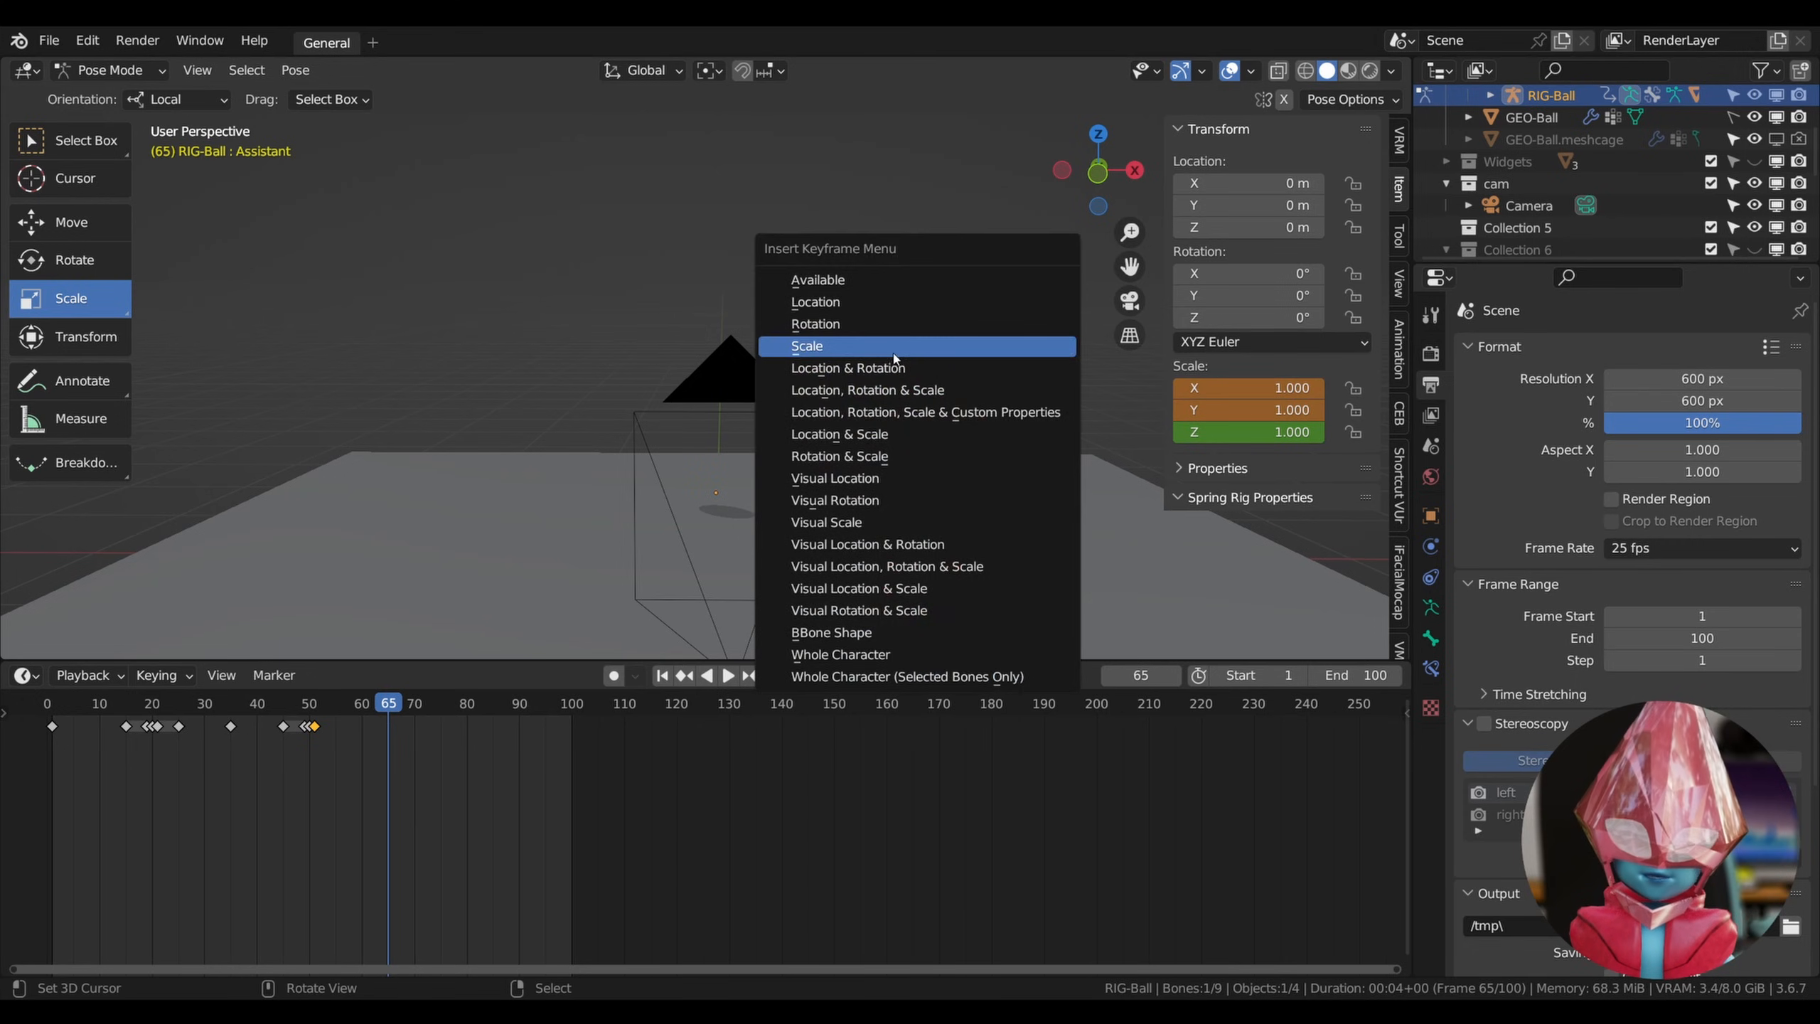
pyautogui.click(1016, 343)
# At frame 75, stretch the Assistant bone to scale X 0.801 and Y 1.172, and insert a Scale keyframe.
pyautogui.press('space')
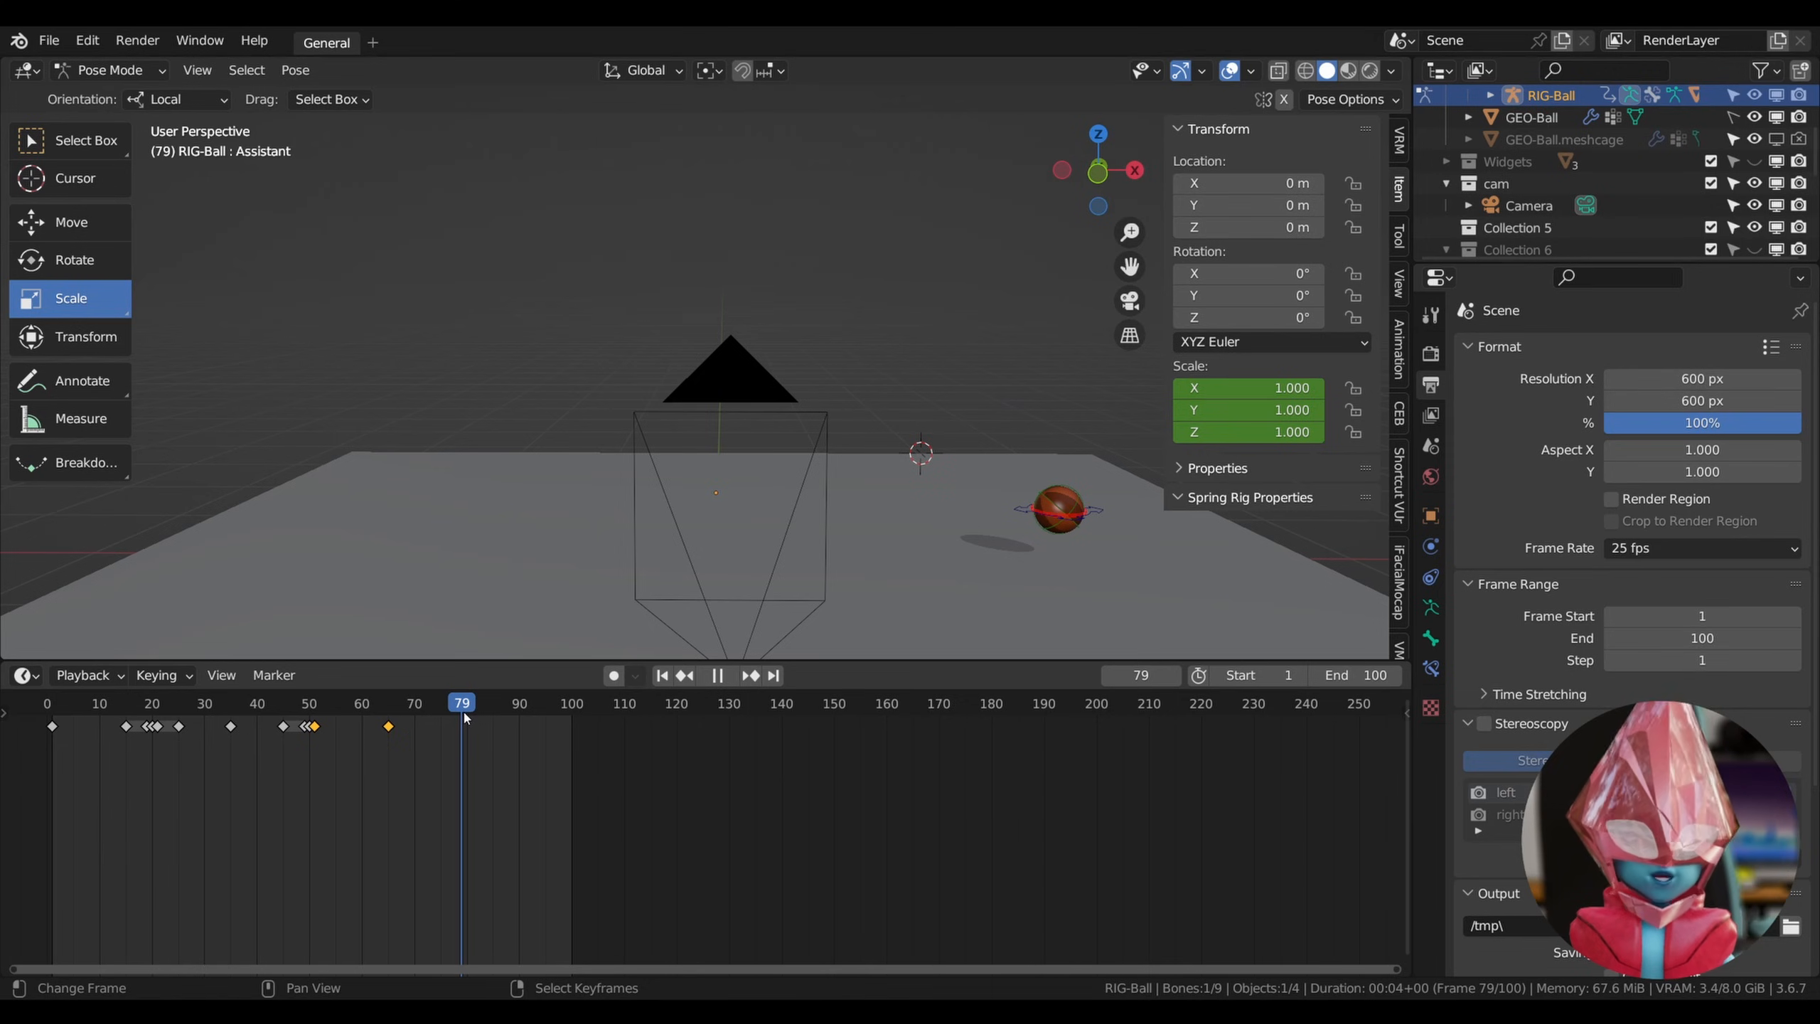
pyautogui.moveTo(464, 718)
pyautogui.mouseDown()
pyautogui.moveTo(326, 720)
pyautogui.moveTo(466, 718)
pyautogui.moveTo(441, 723)
pyautogui.mouseUp()
pyautogui.moveTo(1114, 439); pyautogui.dragTo(1086, 439)
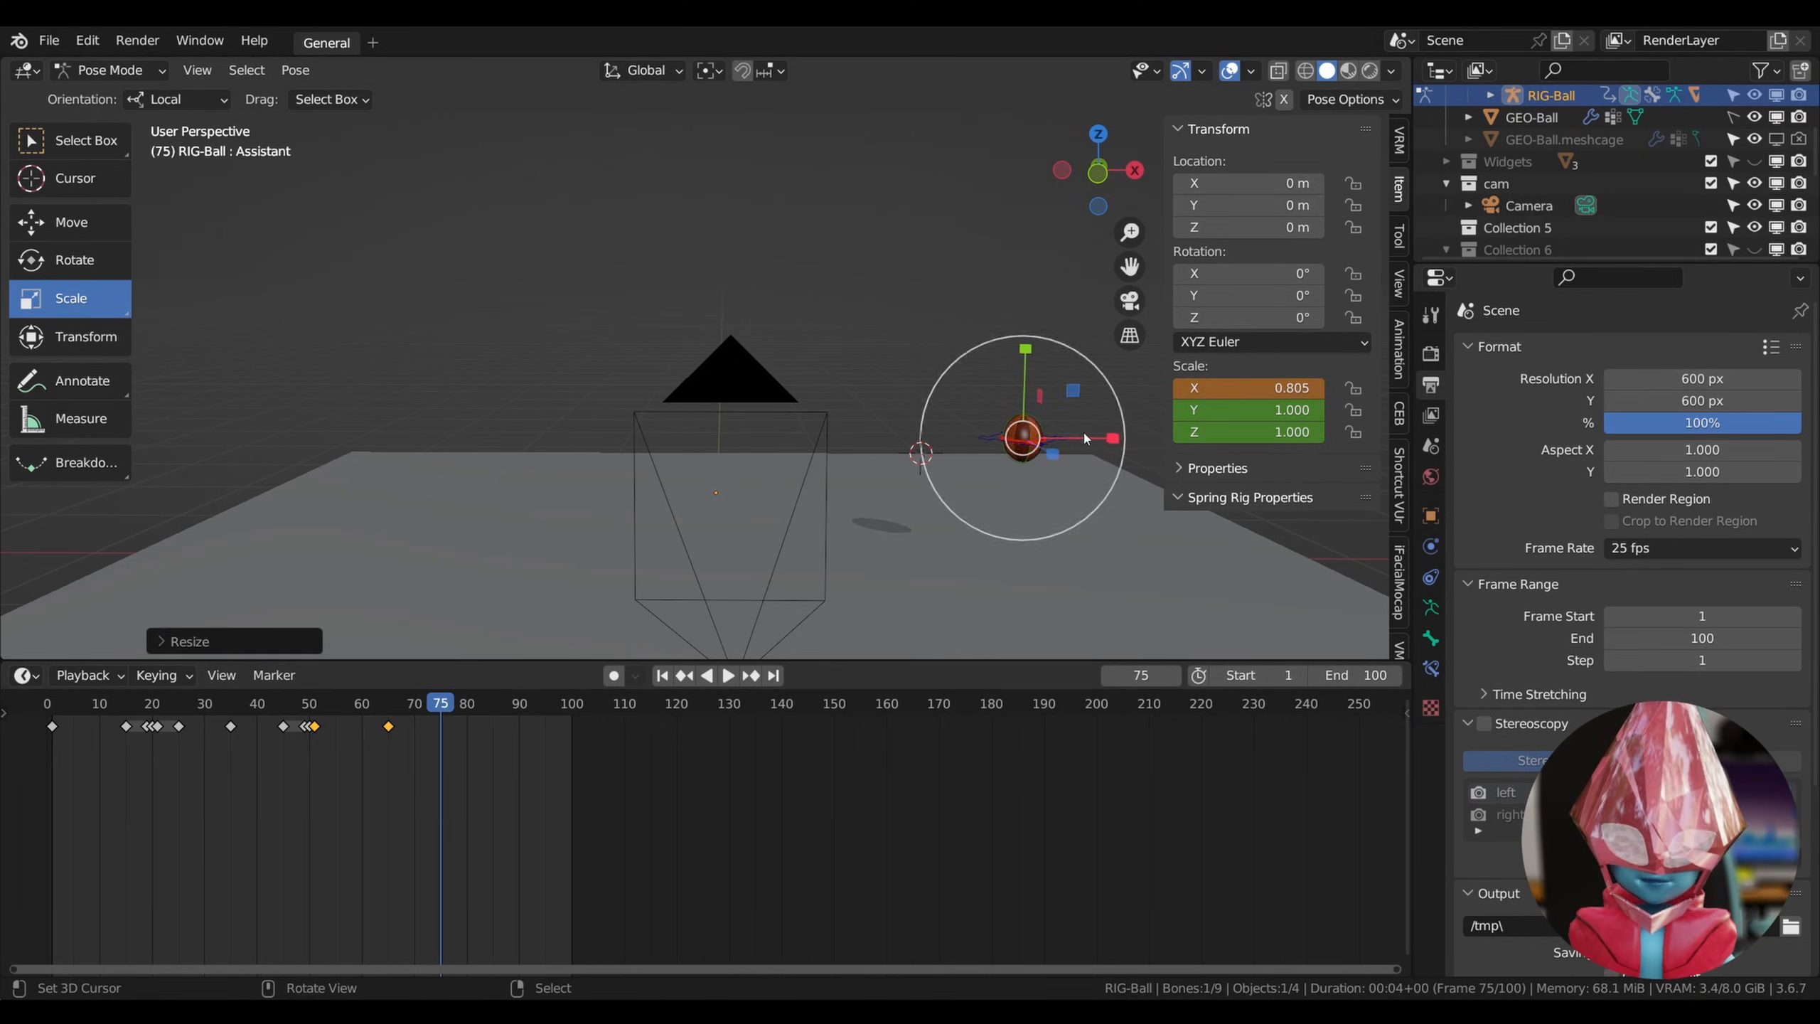
pyautogui.moveTo(1033, 356); pyautogui.dragTo(1033, 346)
pyautogui.hotkey('ctrl', 'z')
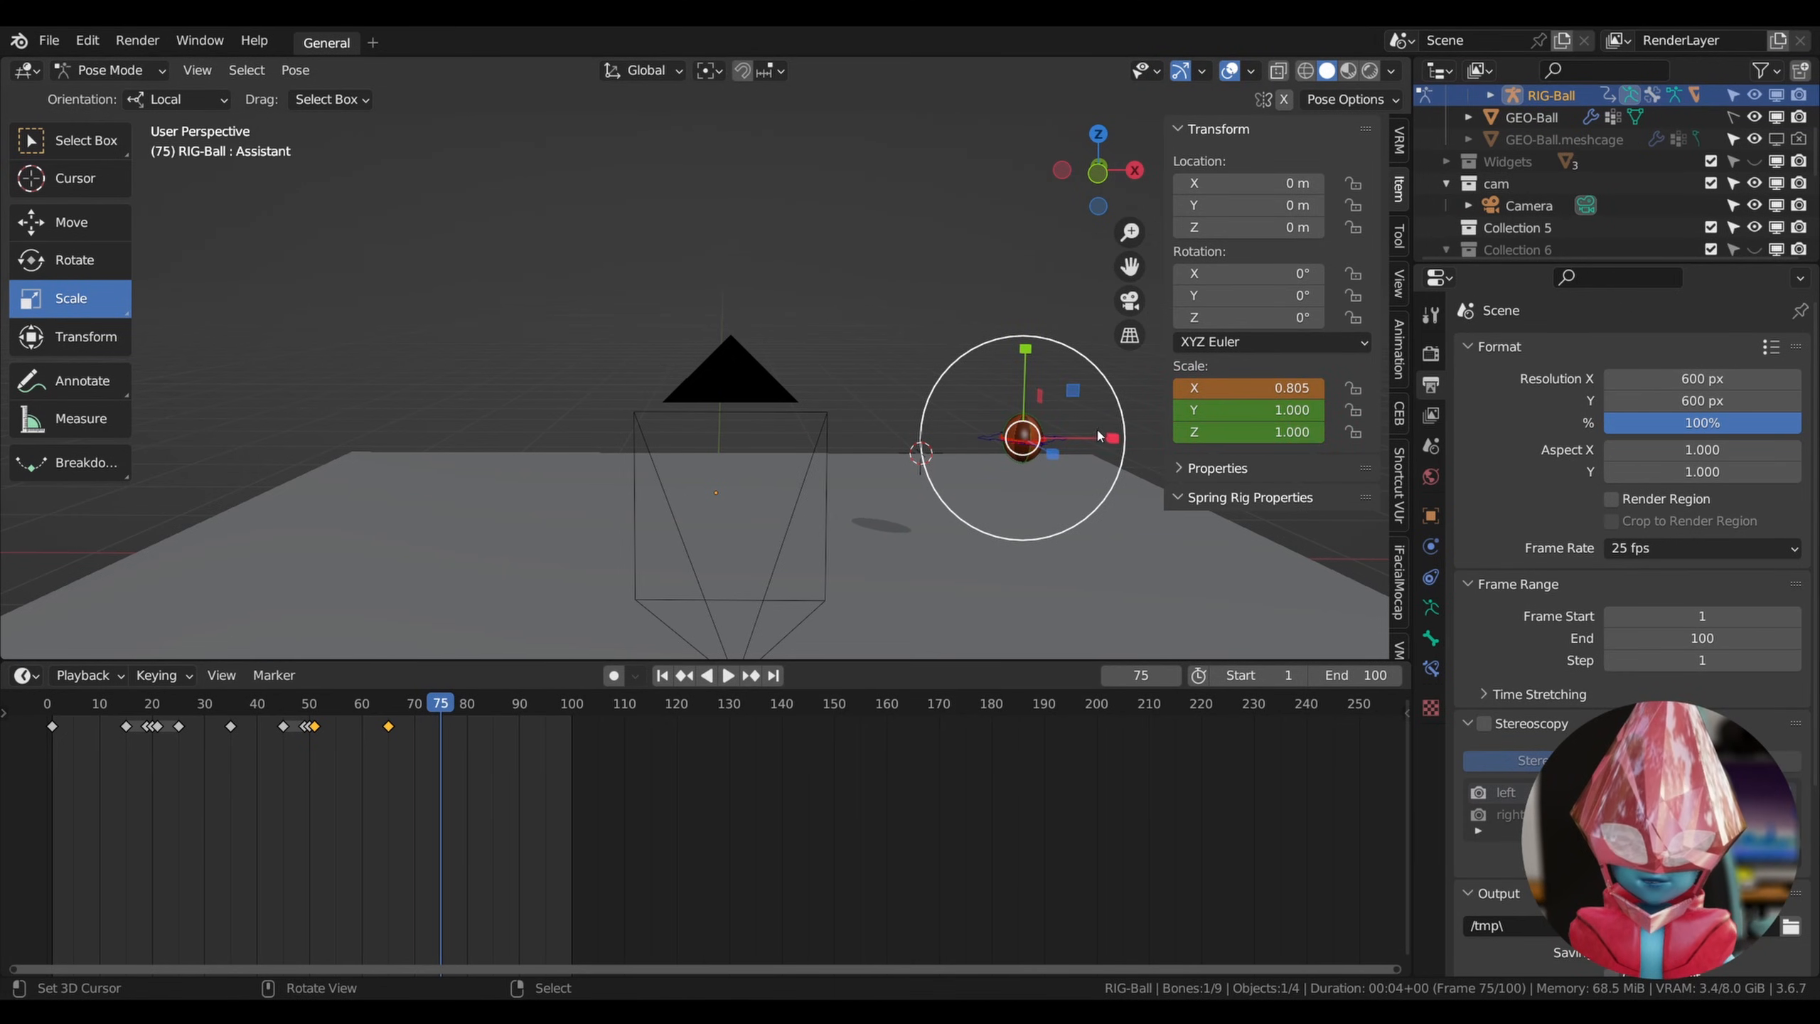
pyautogui.moveTo(1116, 442); pyautogui.dragTo(1087, 439)
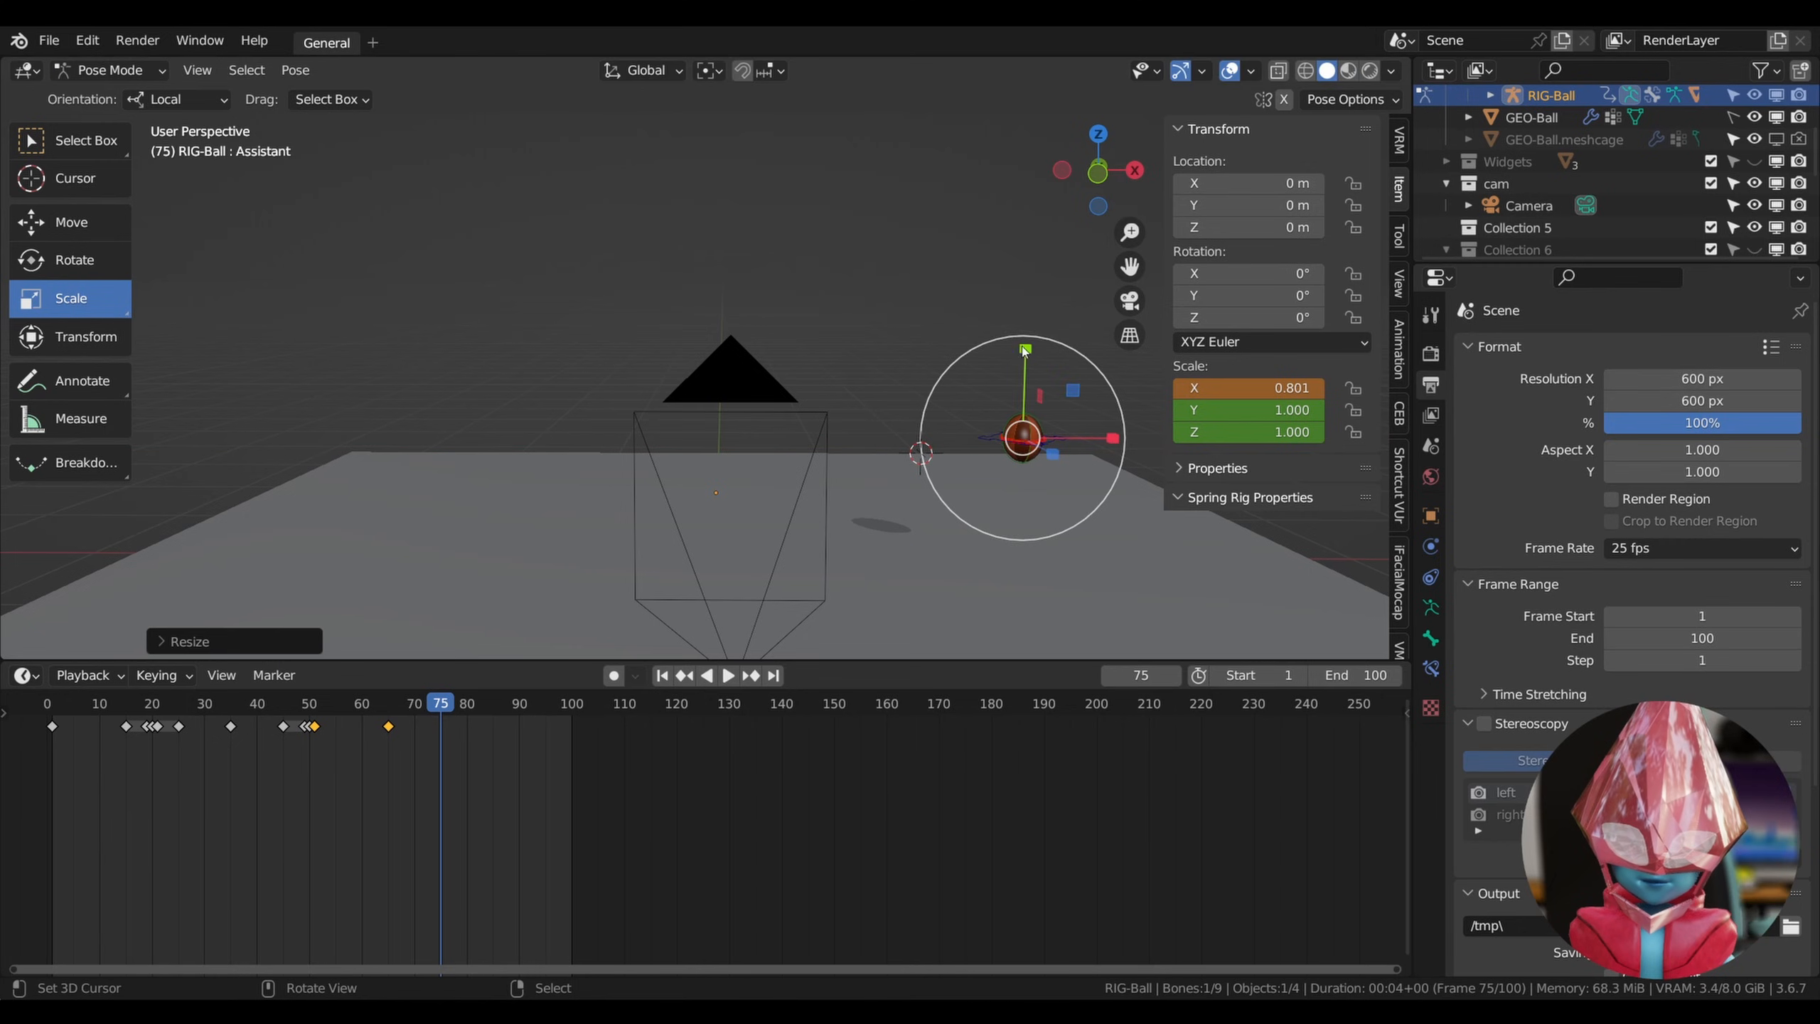
pyautogui.moveTo(1025, 349); pyautogui.dragTo(1026, 334)
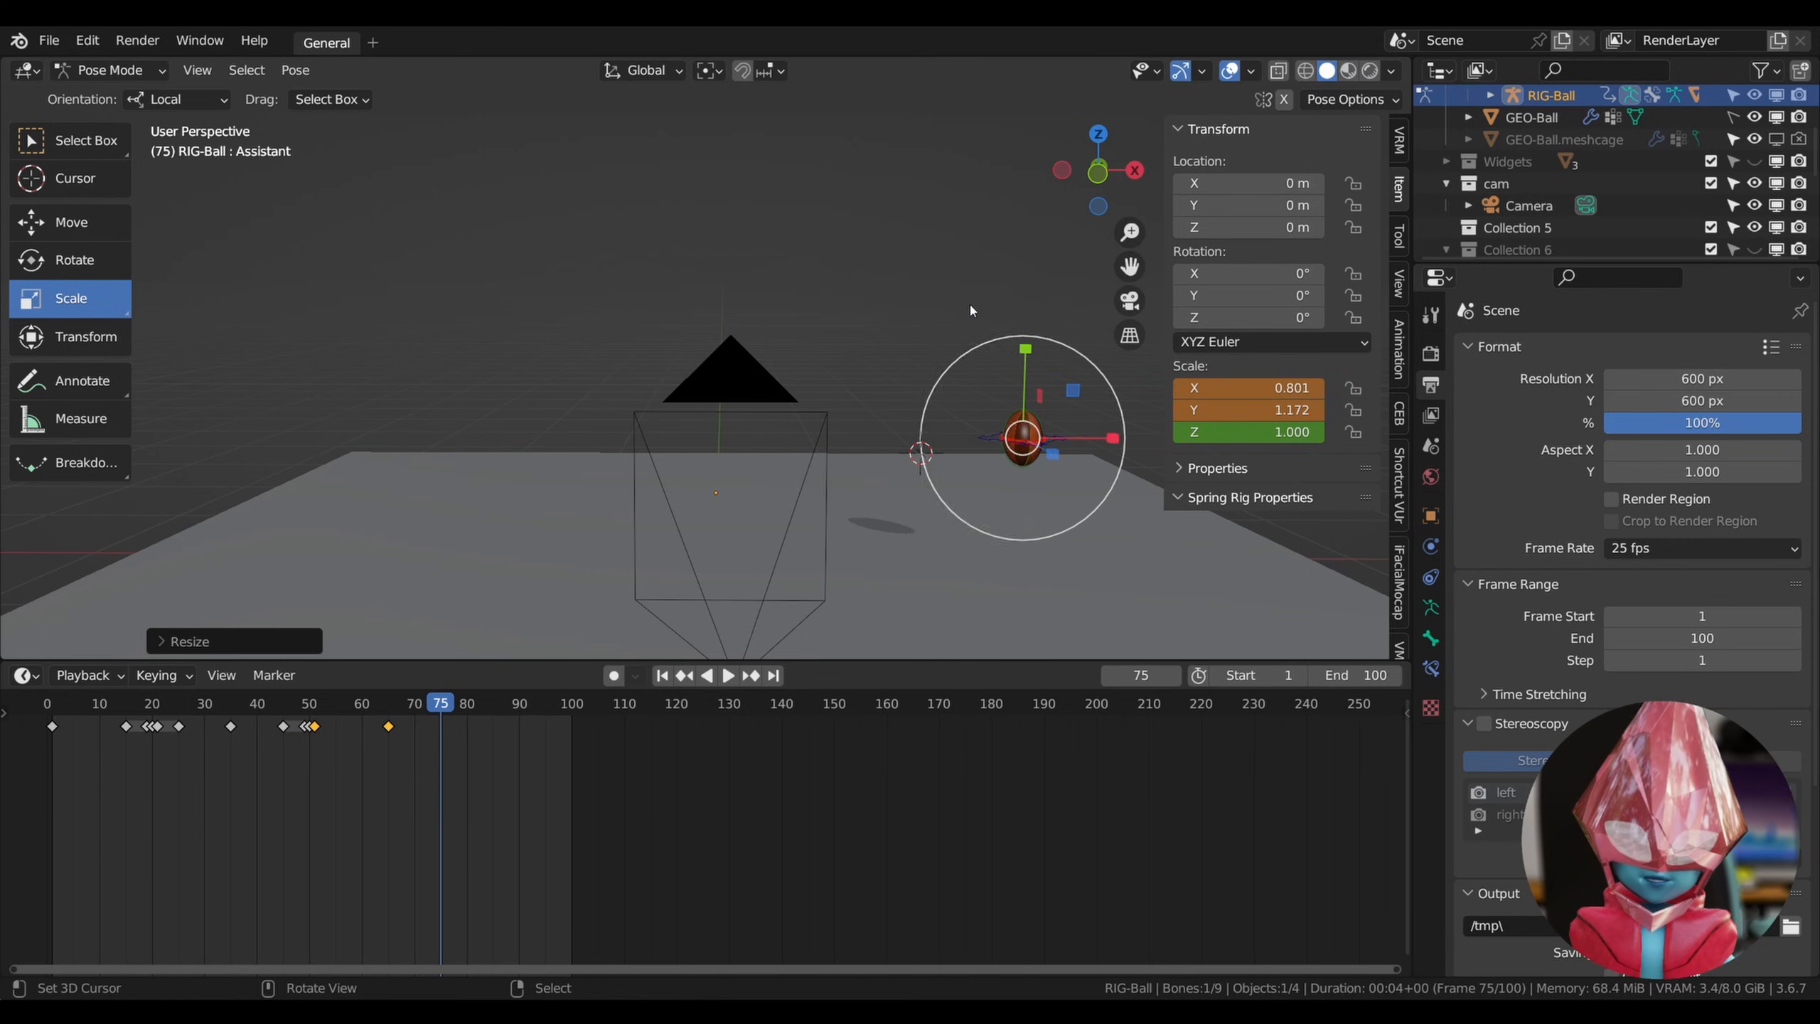
pyautogui.press('i')
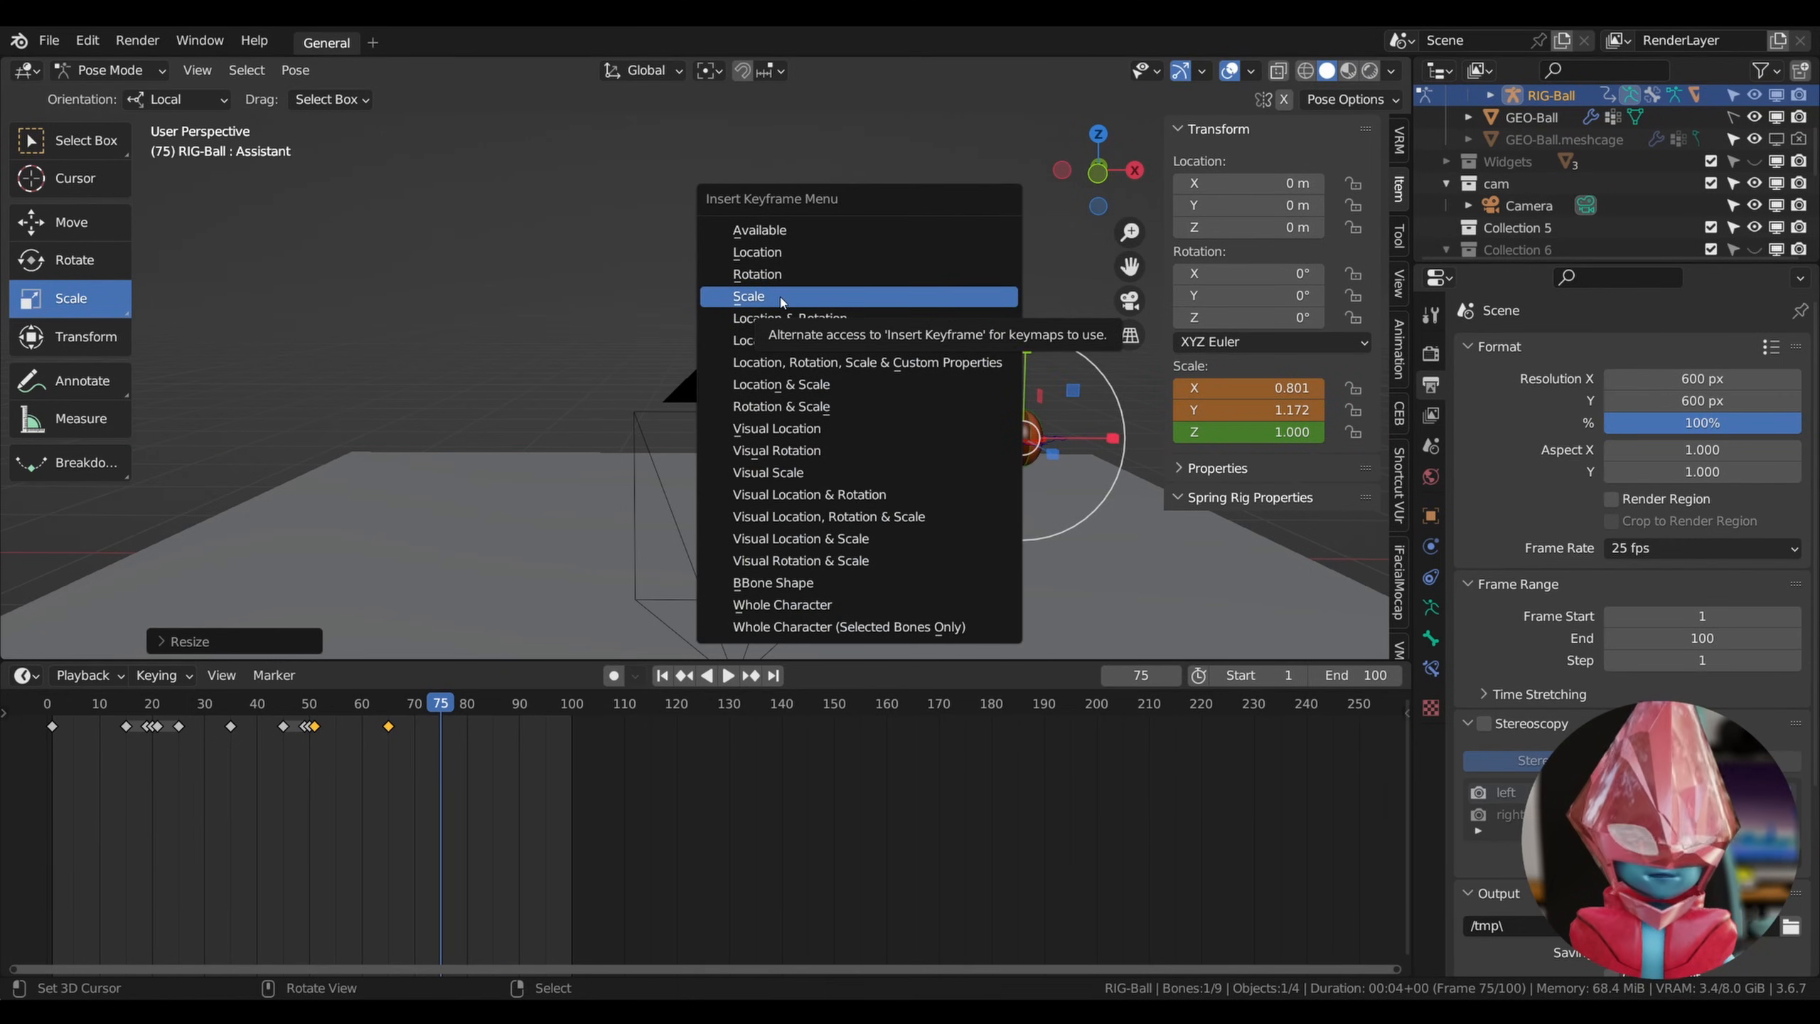
pyautogui.click(782, 297)
# At frame 80, set the Assistant bone's X and Y scale to 1 and insert a Scale keyframe.
pyautogui.press('space')
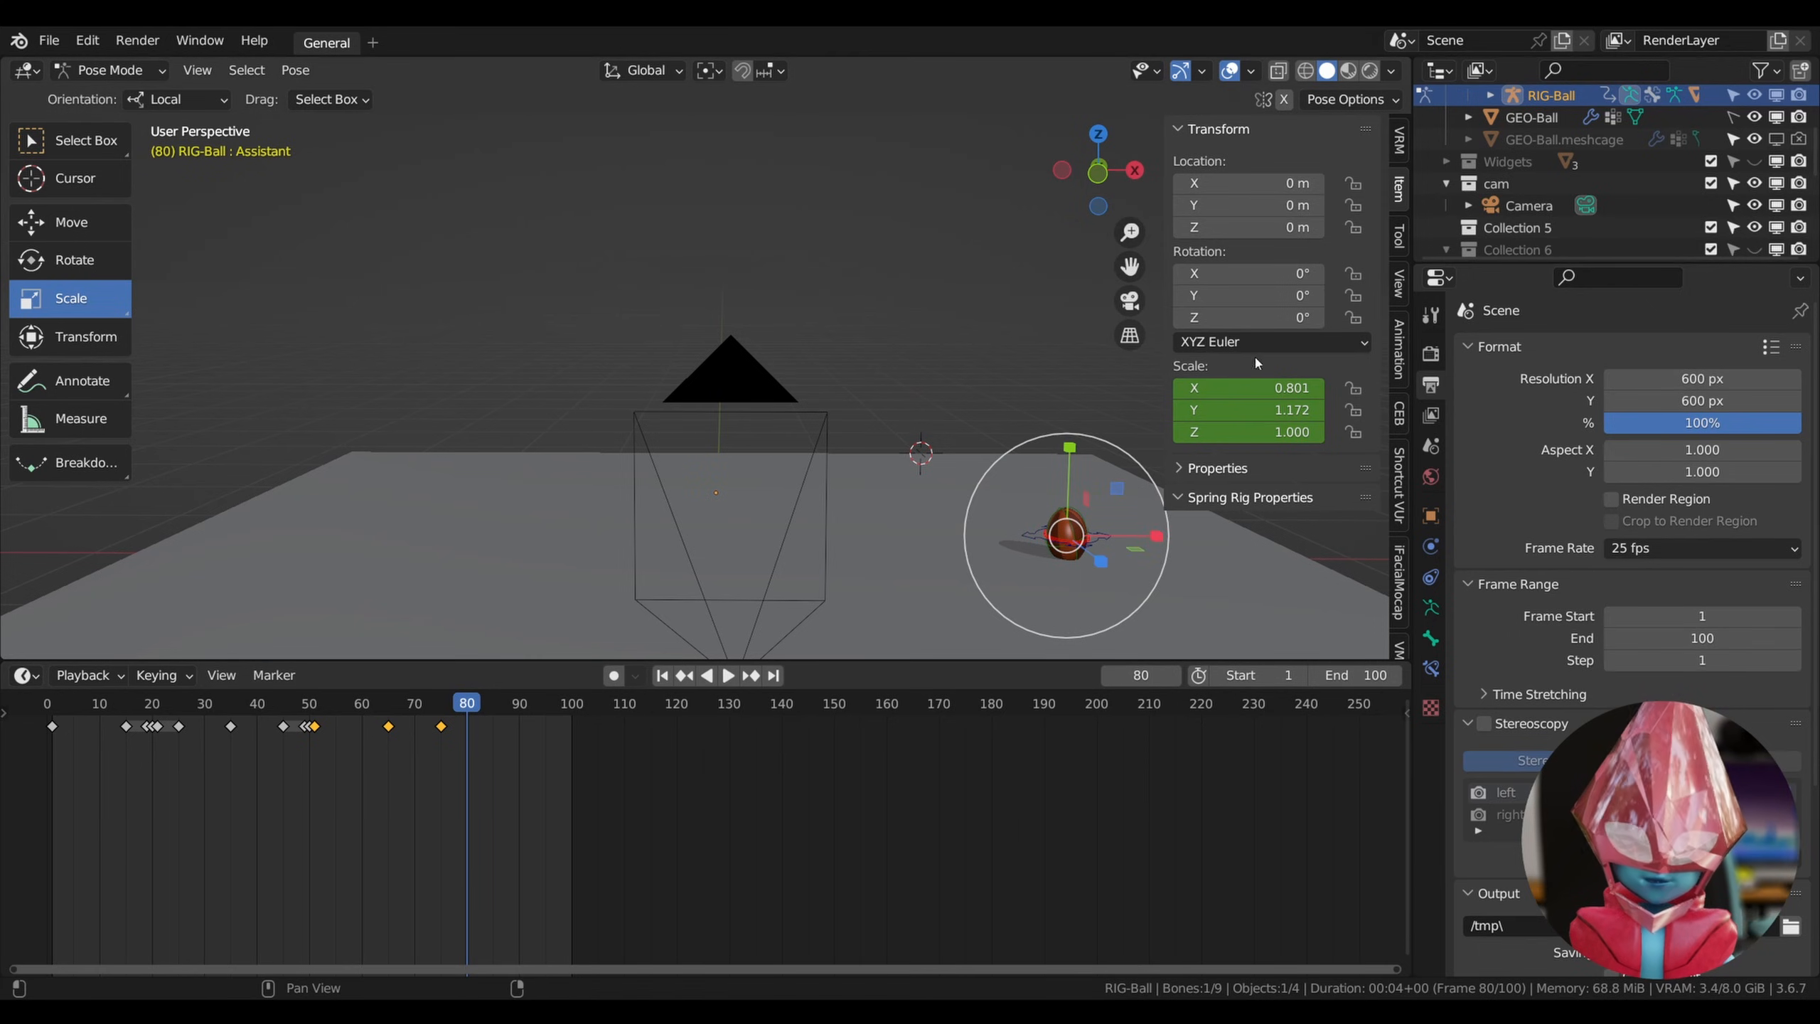
pyautogui.click(1267, 391)
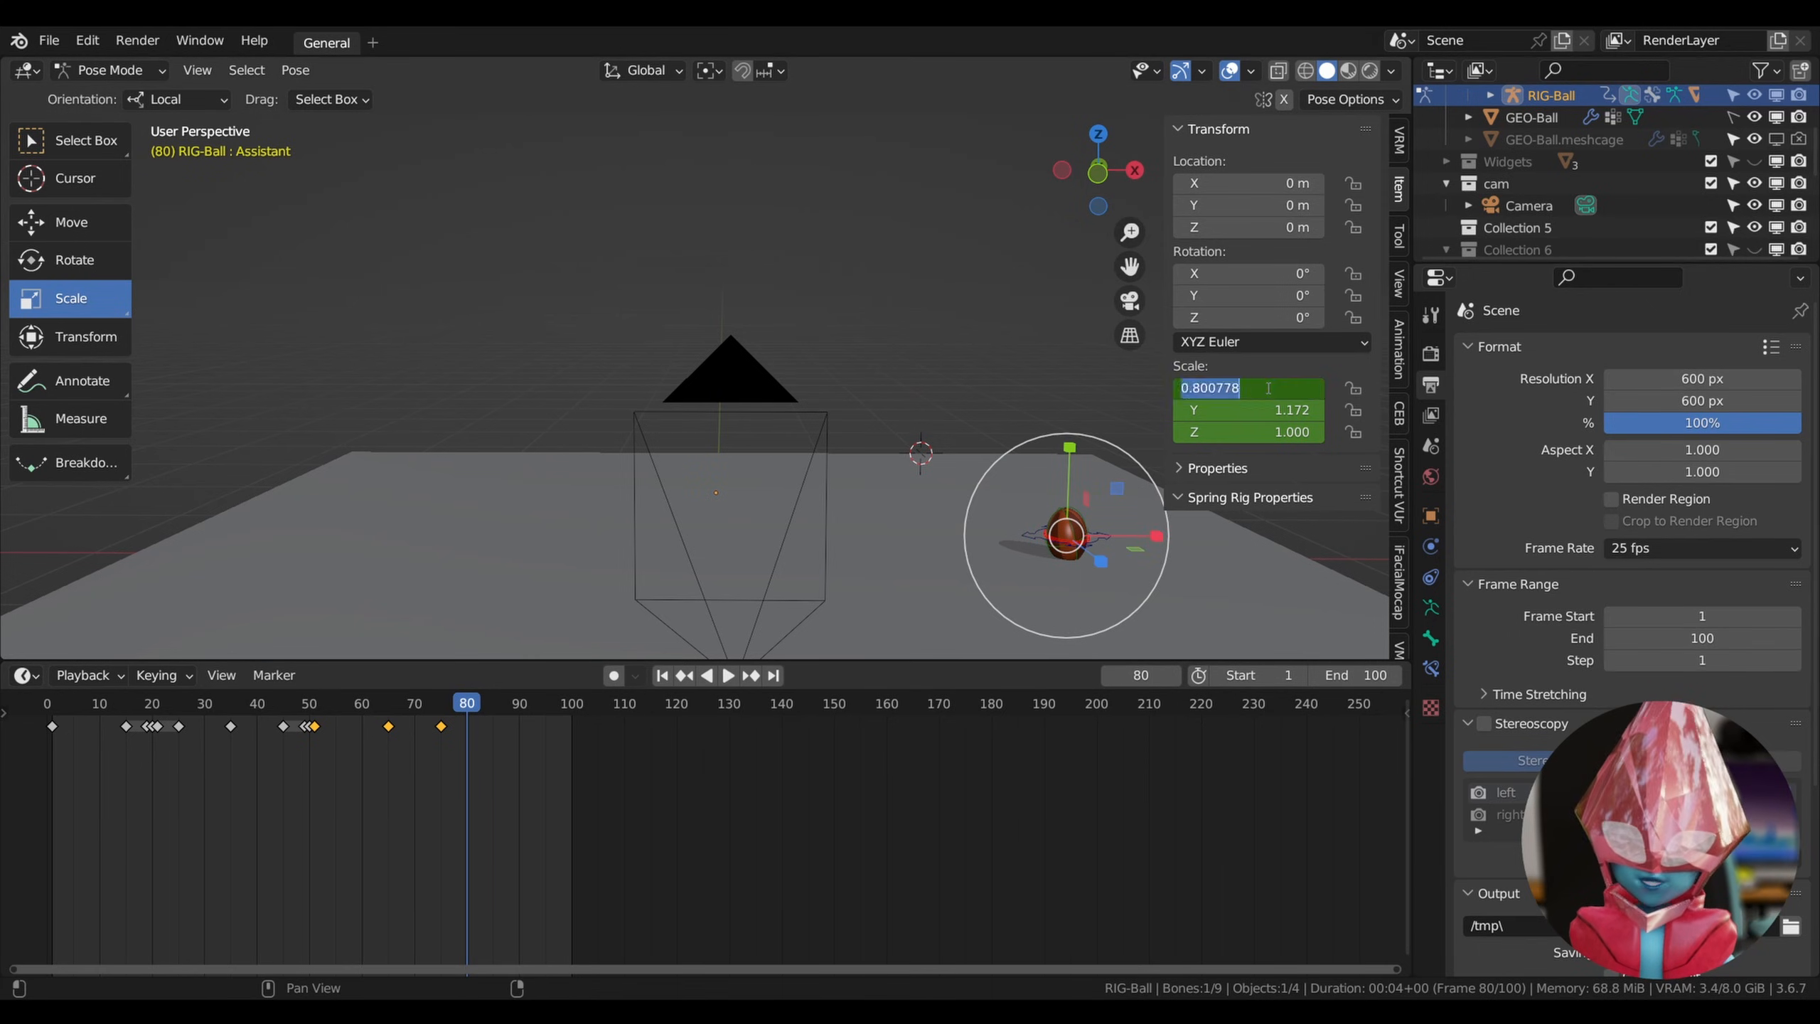
pyautogui.write('1')
pyautogui.press('Return')
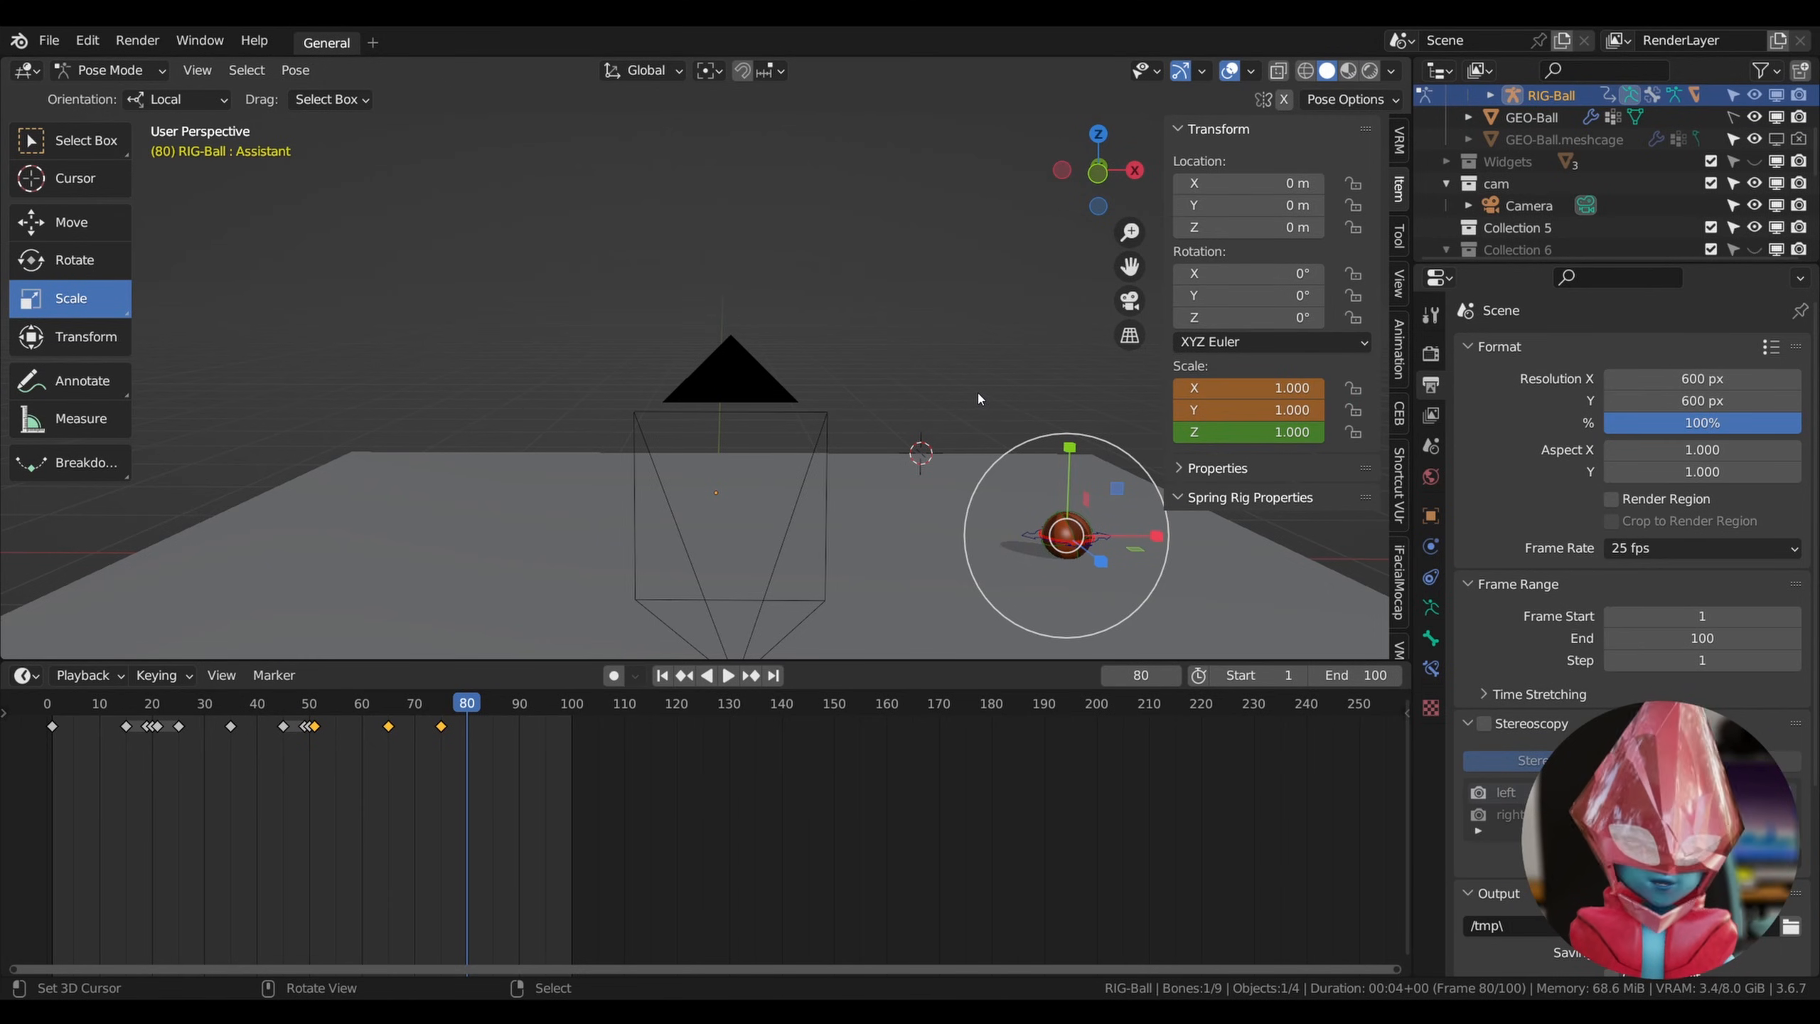
pyautogui.press('i')
pyautogui.click(870, 392)
# Copy the stretched keyframe from frame 75 and paste it at frame 79, just before the third impact.
pyautogui.press('space')
pyautogui.click(452, 706)
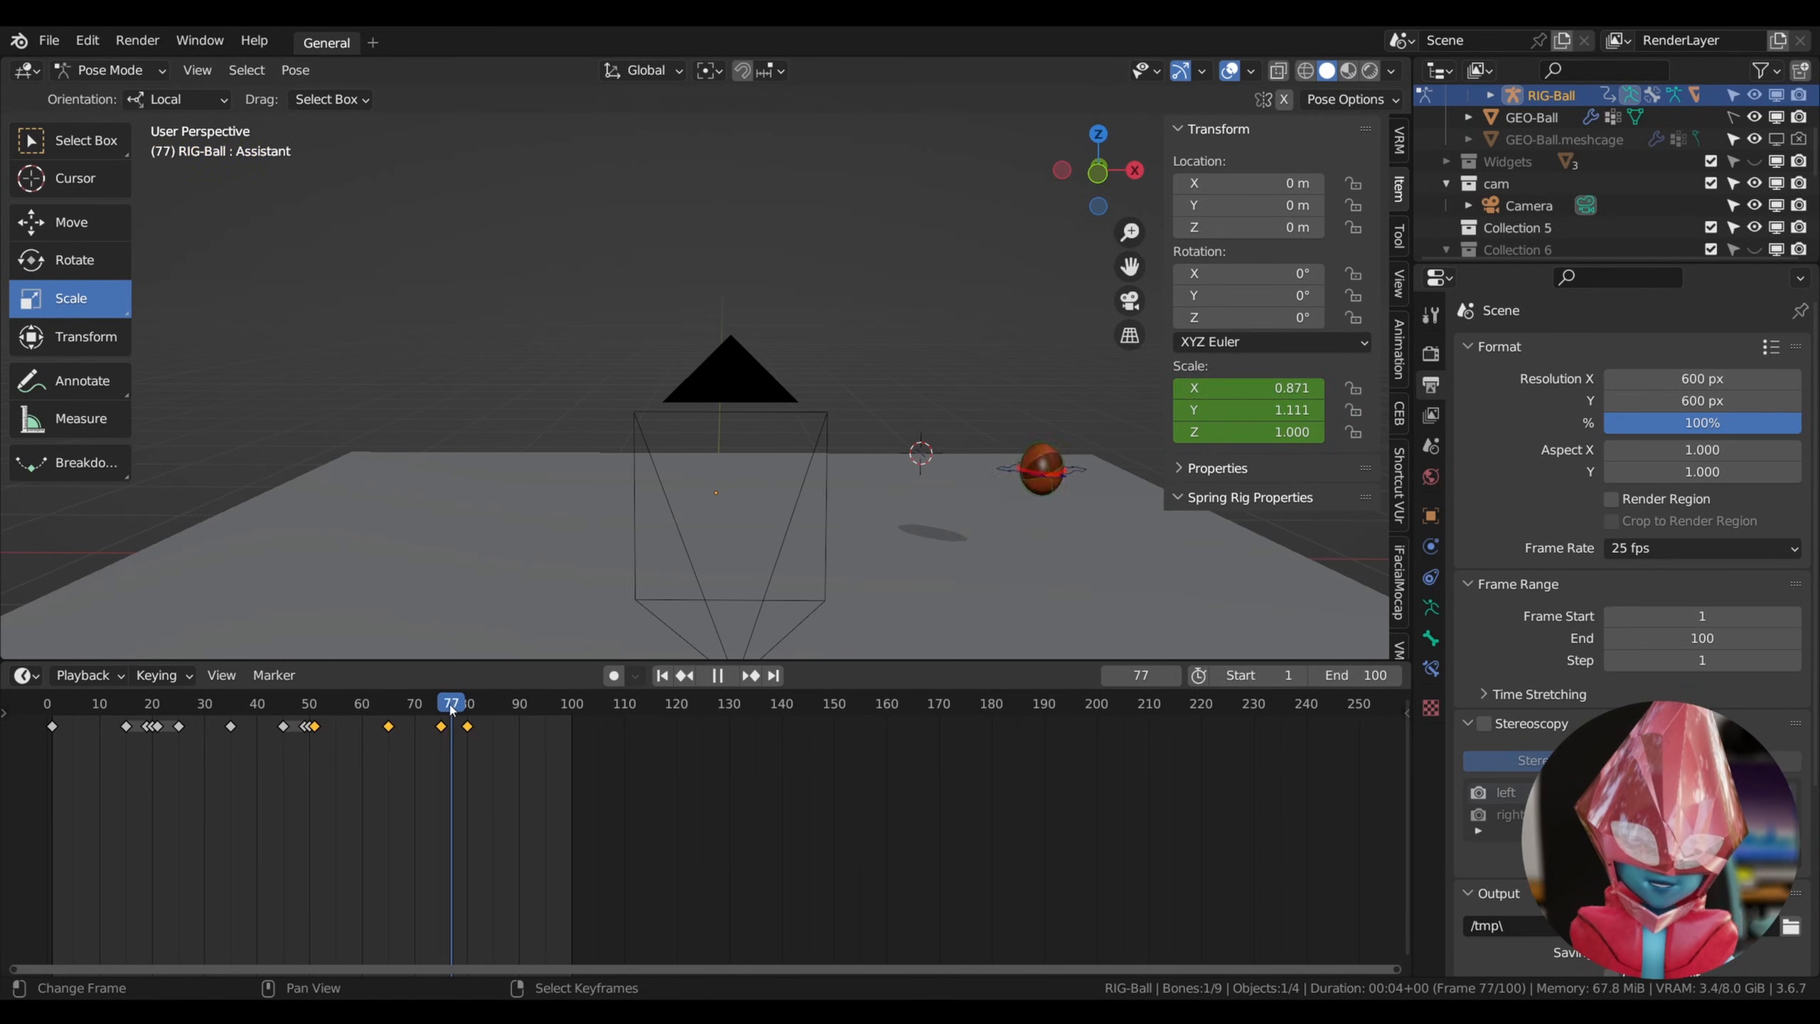
pyautogui.moveTo(452, 711)
pyautogui.mouseDown()
pyautogui.moveTo(473, 711)
pyautogui.moveTo(462, 722)
pyautogui.mouseUp()
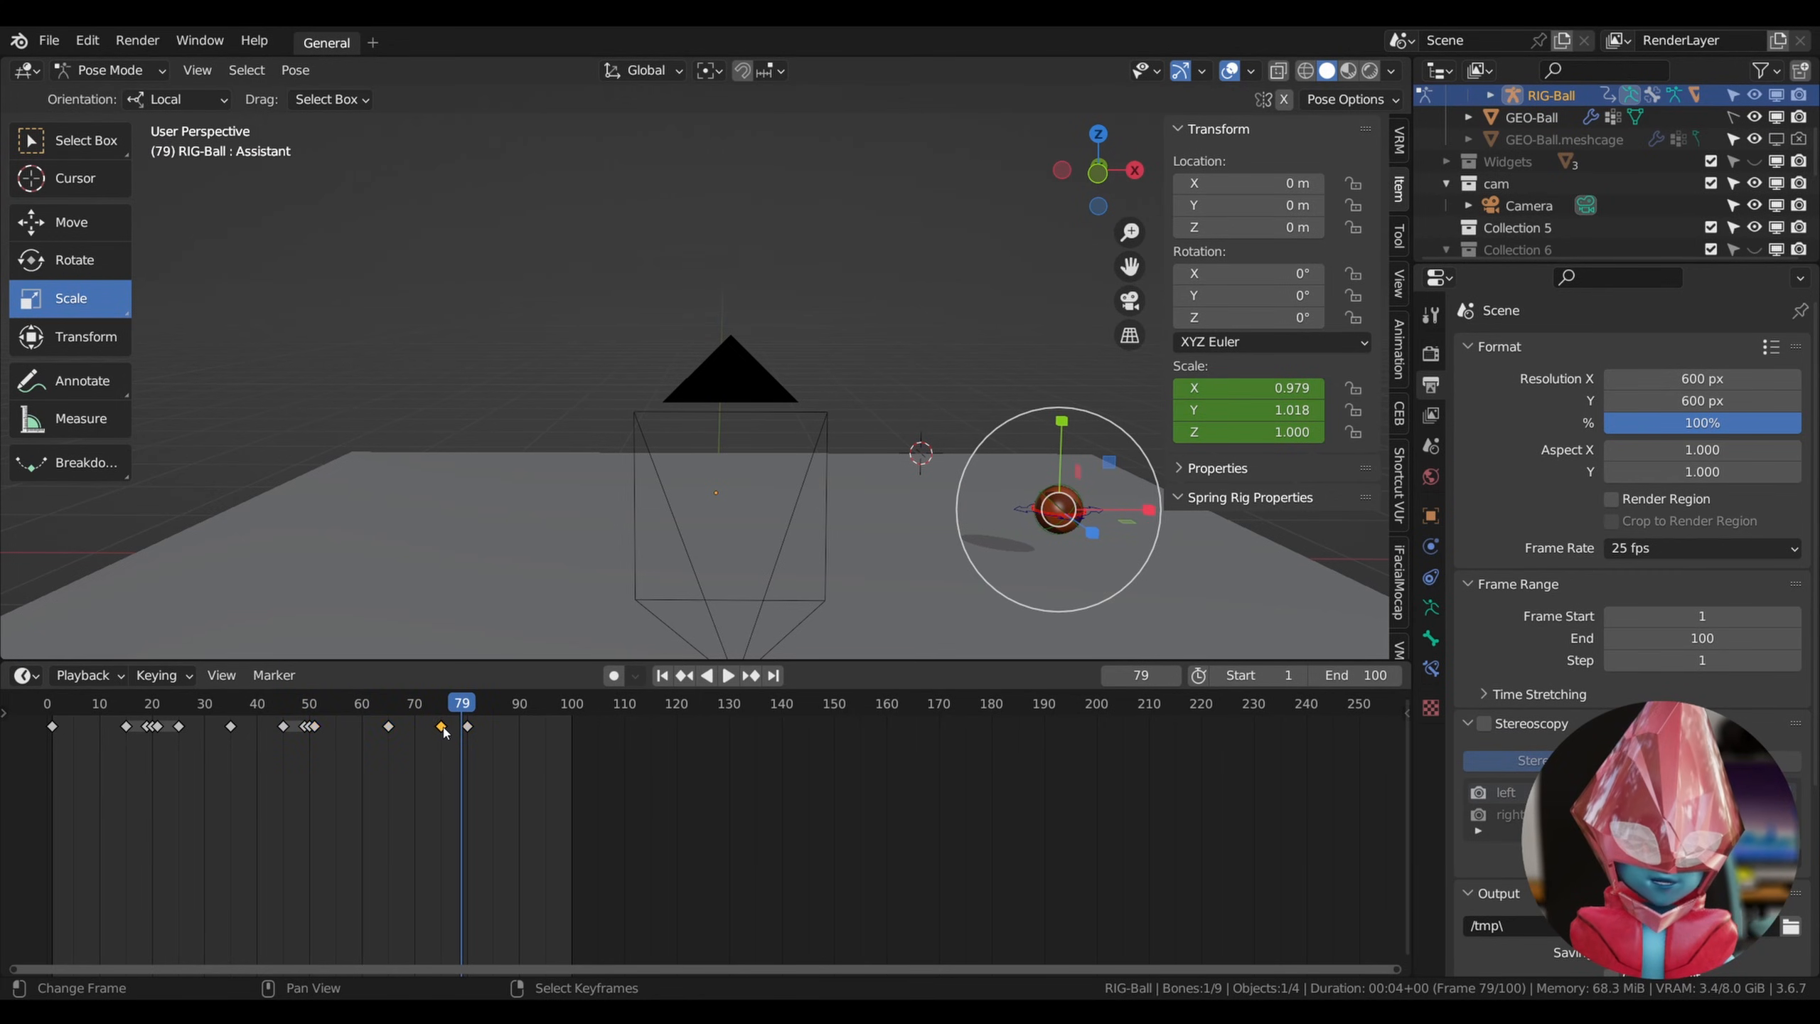
pyautogui.rightClick(379, 706)
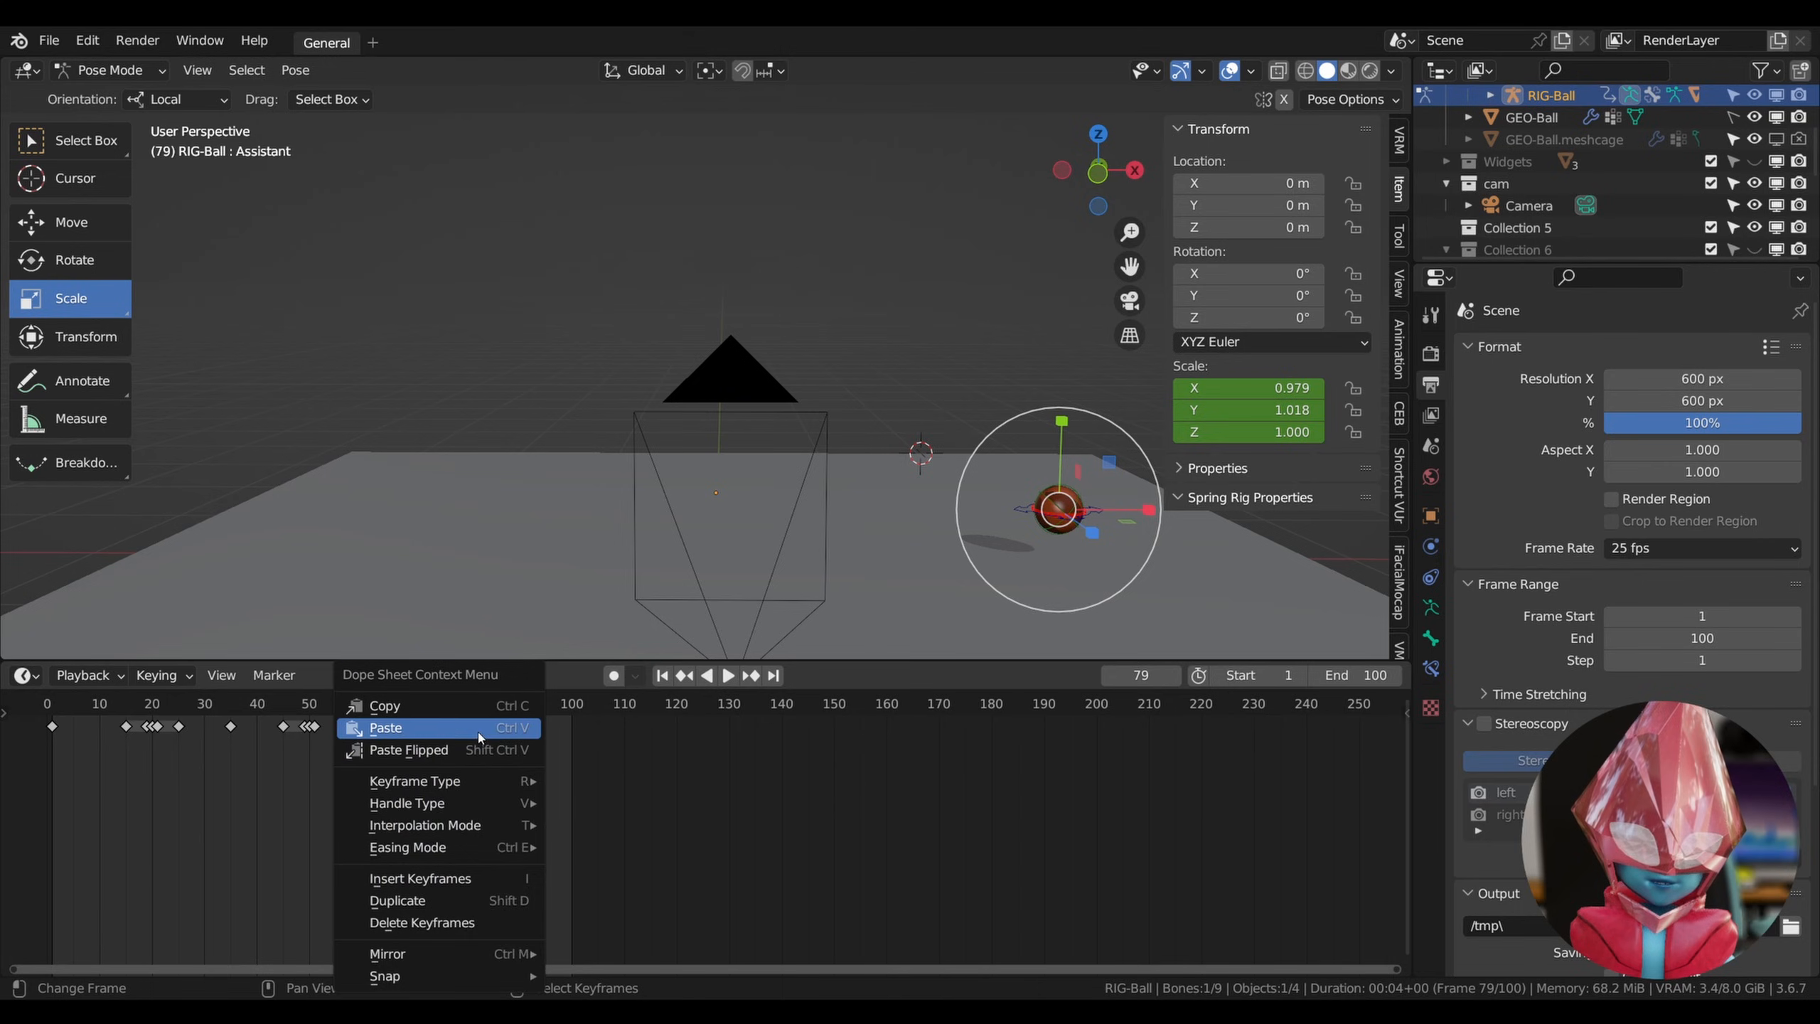
pyautogui.click(326, 728)
# Copy the stretched keyframe from frame 51 and paste it at frame 55 to hold the stretch after the second impact.
pyautogui.click(290, 709)
pyautogui.press('space')
pyautogui.moveTo(290, 710); pyautogui.dragTo(322, 728)
pyautogui.press('space')
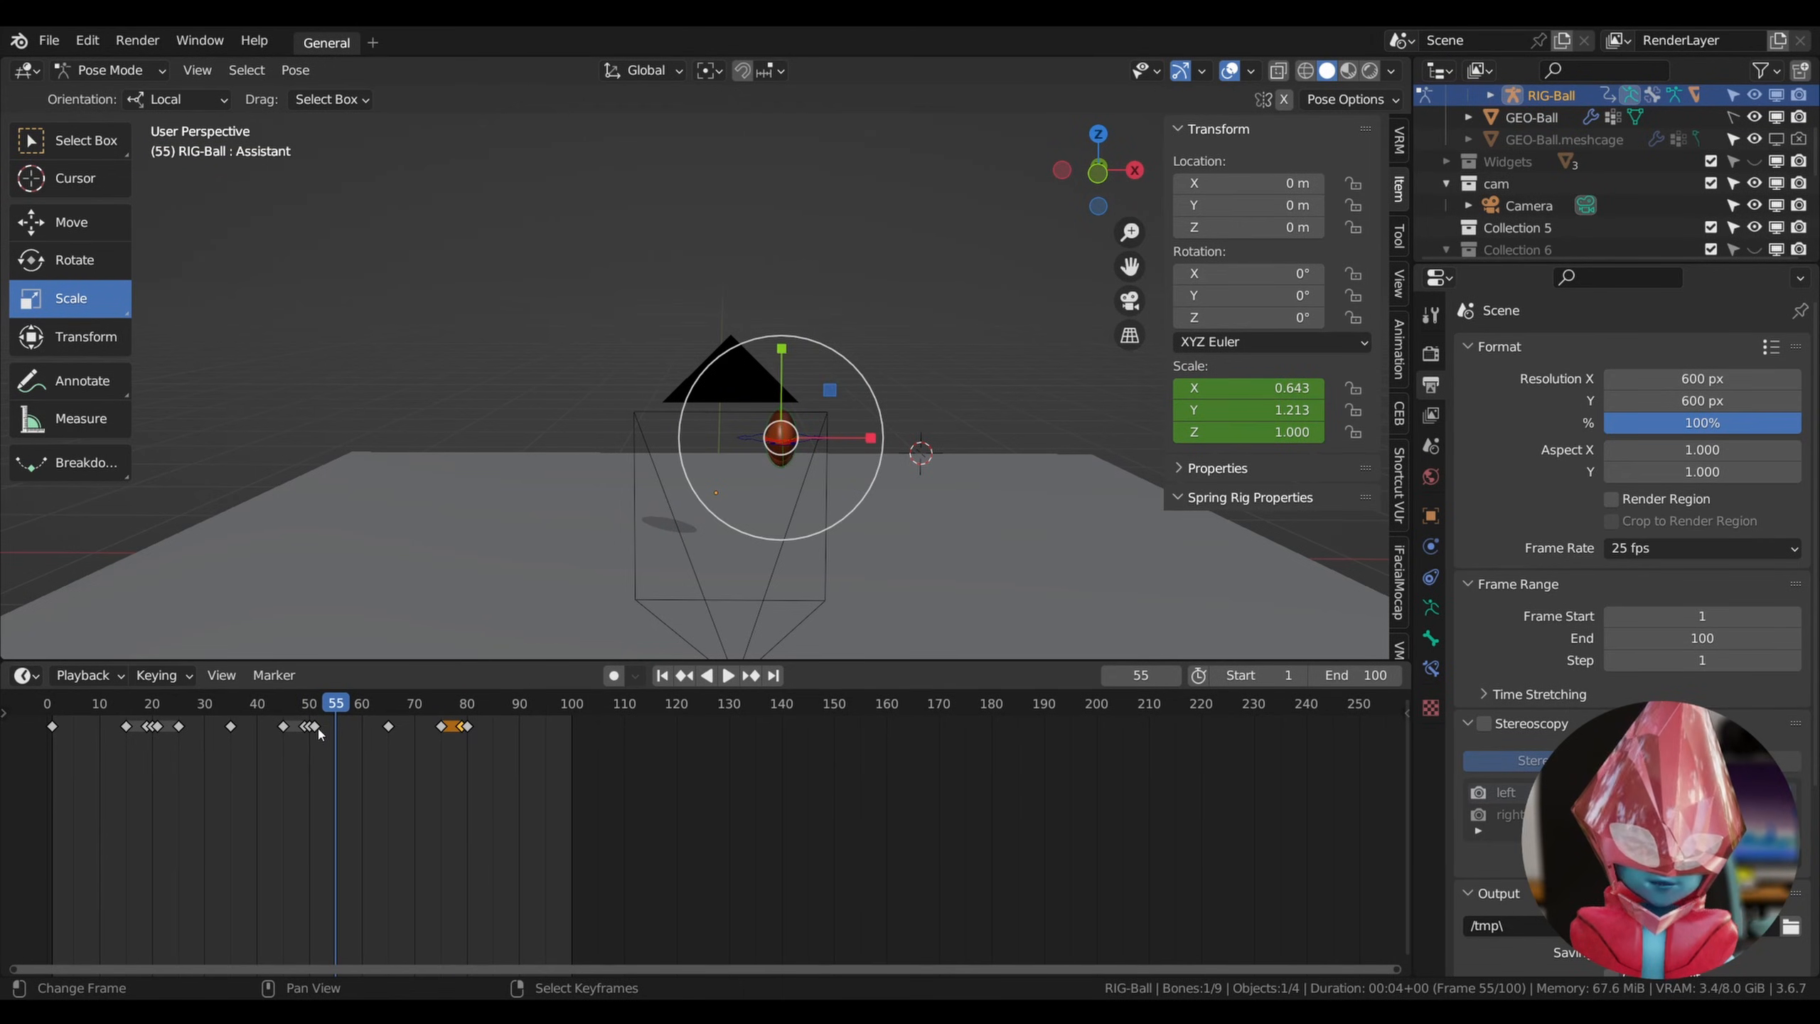
pyautogui.click(314, 719)
pyautogui.rightClick(317, 737)
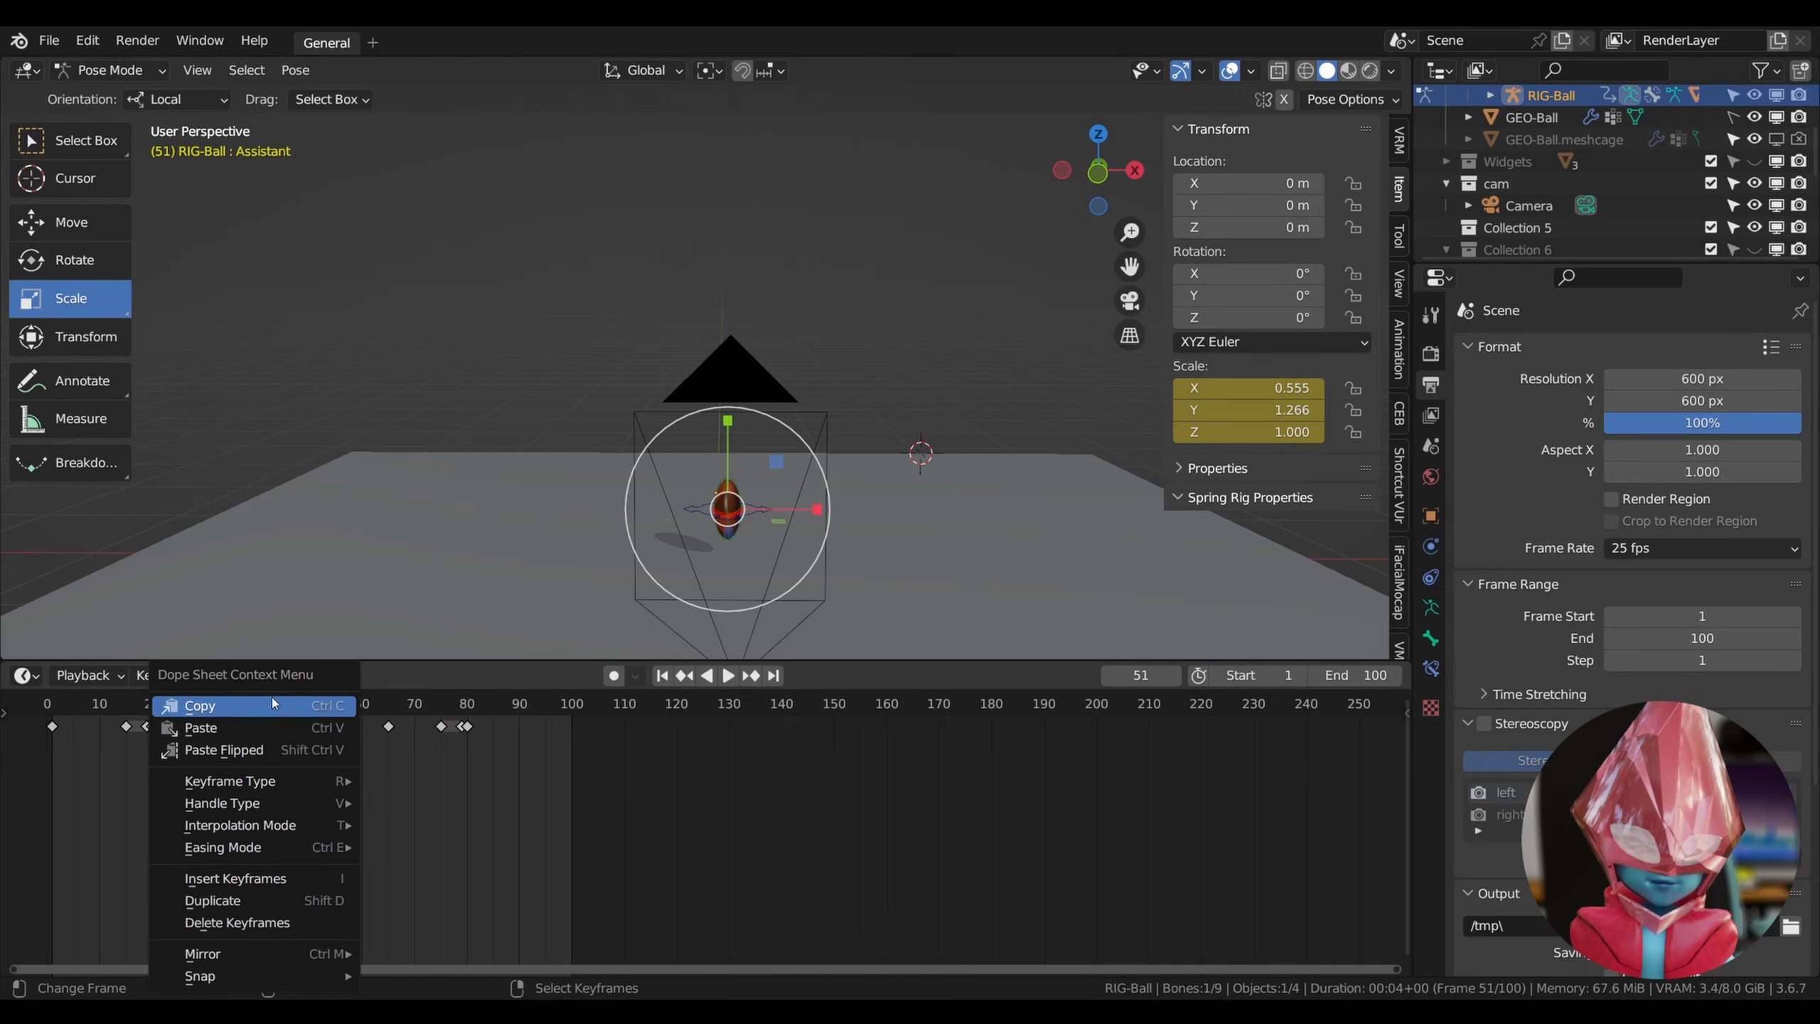
pyautogui.click(270, 699)
pyautogui.moveTo(326, 715); pyautogui.dragTo(338, 718)
pyautogui.rightClick(339, 720)
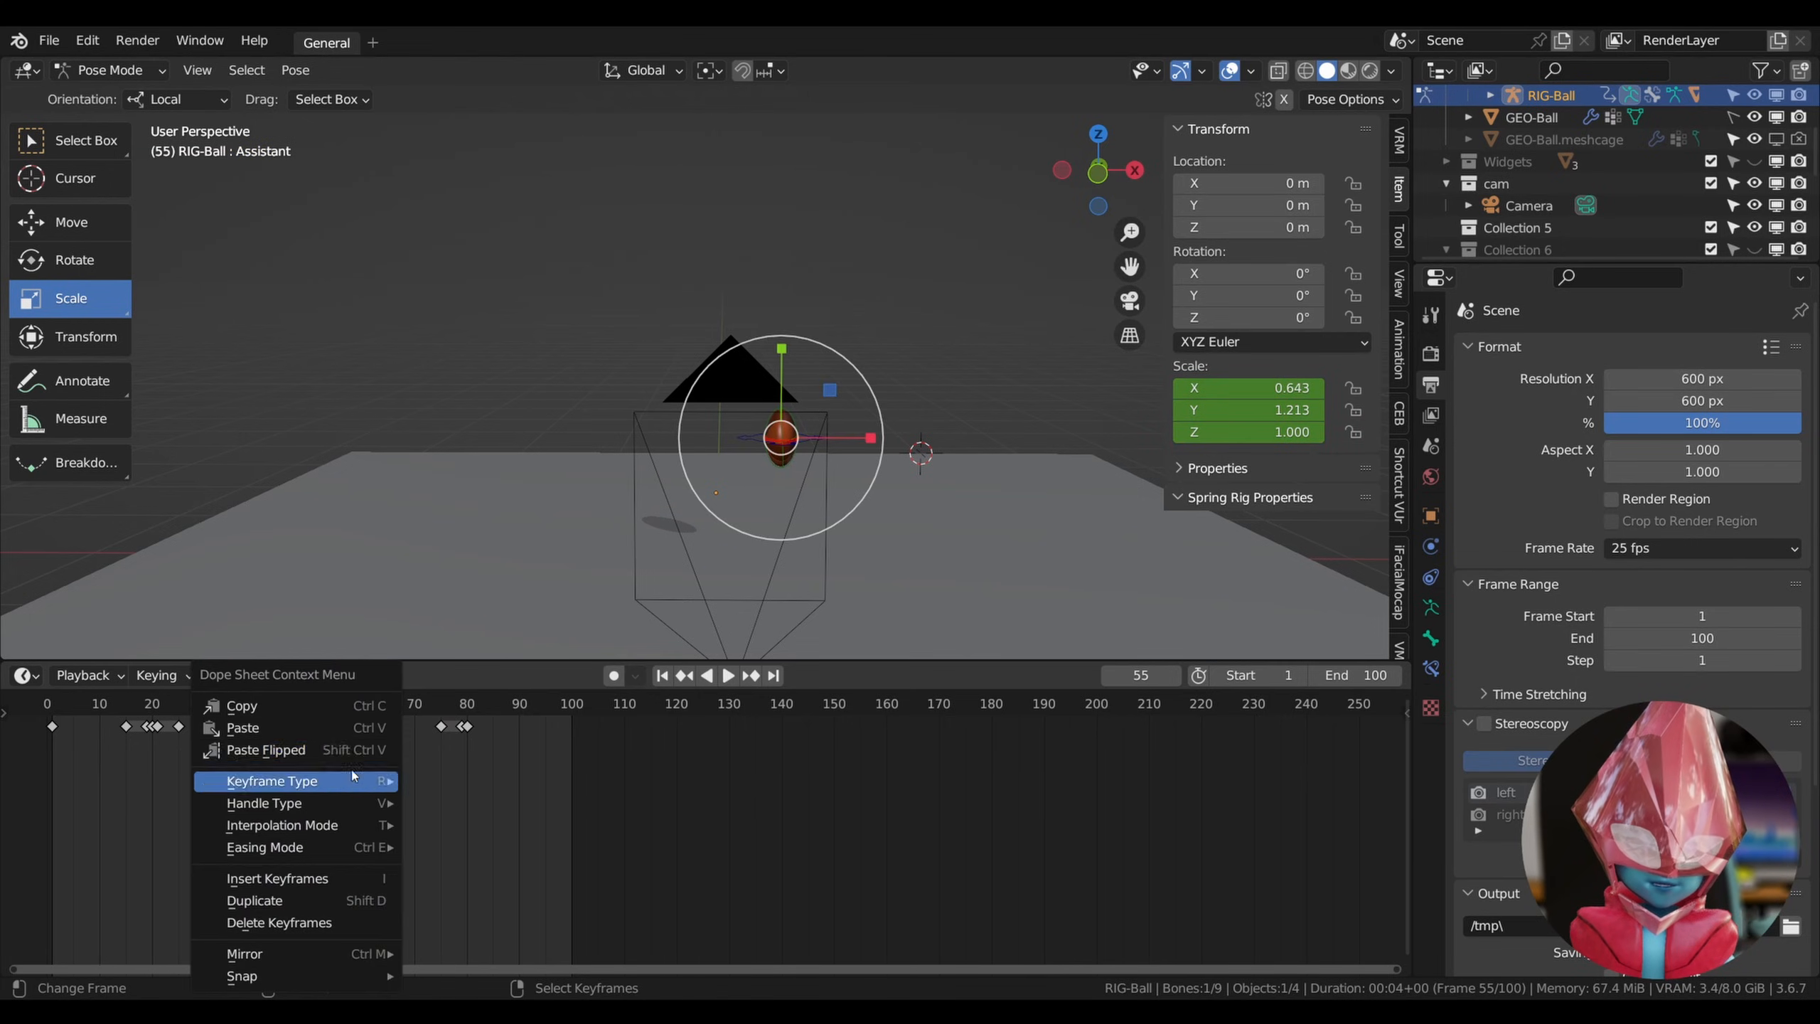
pyautogui.click(307, 728)
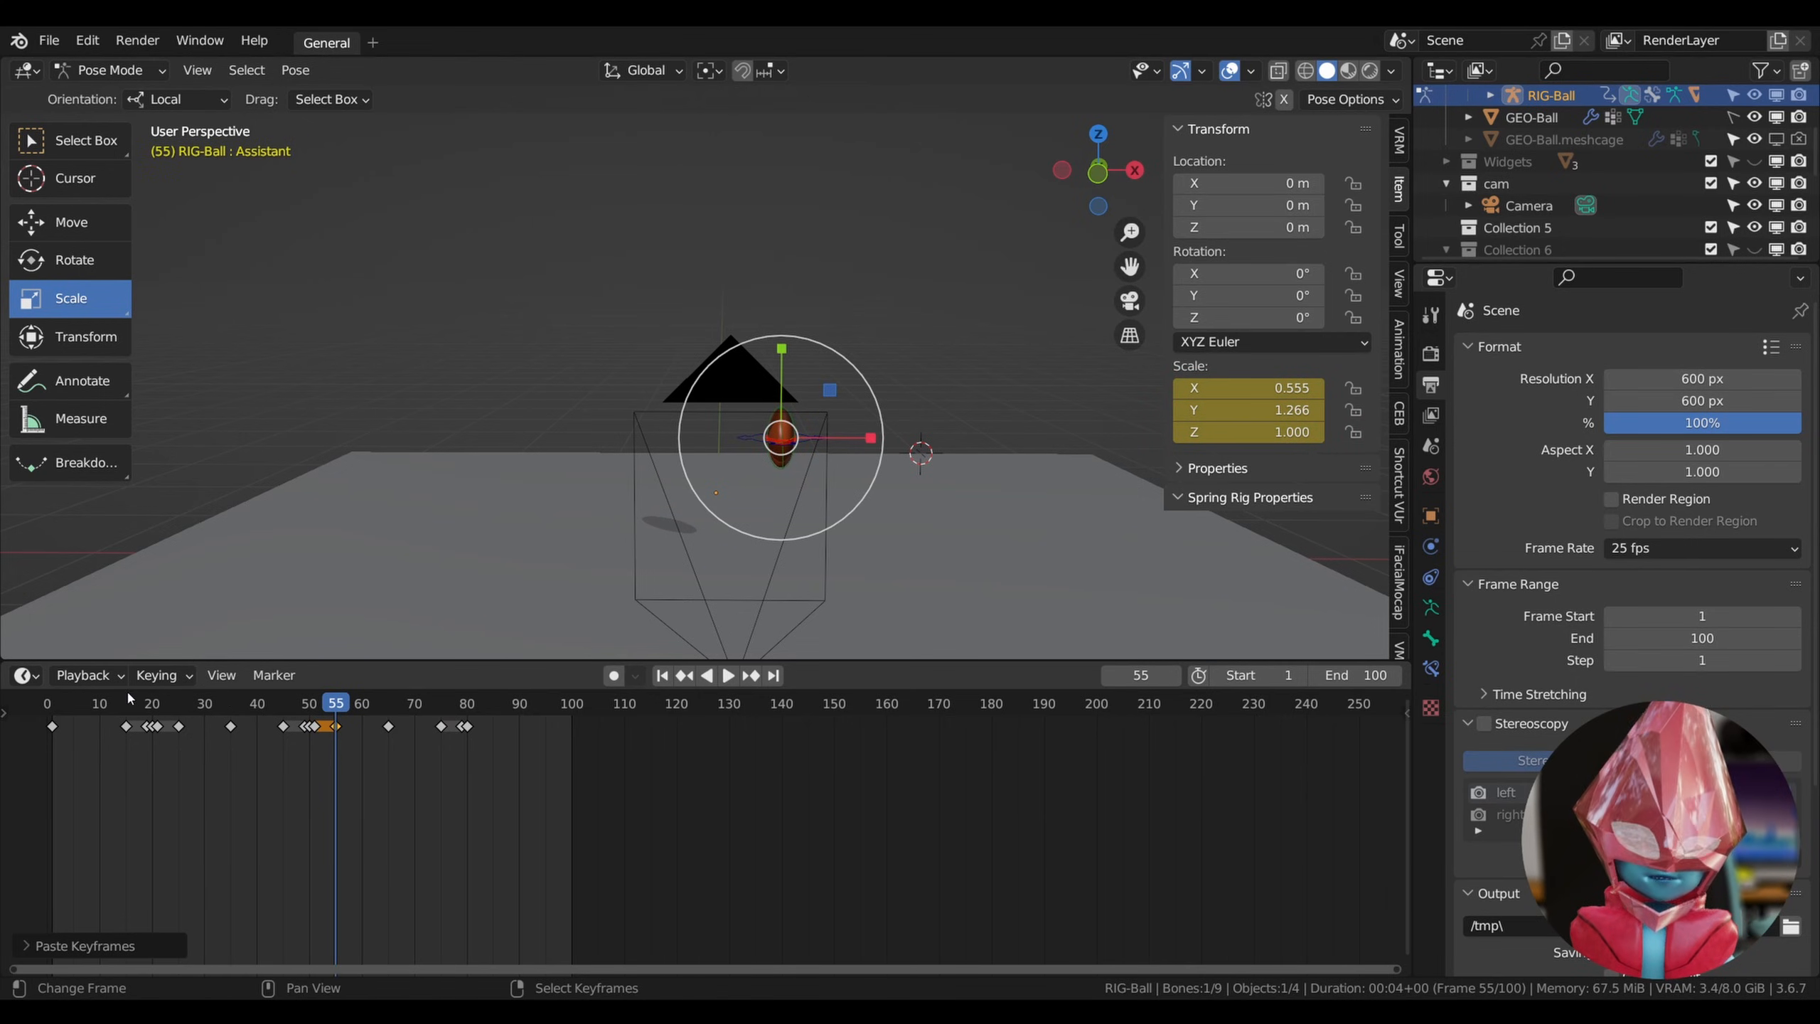
# Scrub through the bounce, play the animation from frame 0, and hide the viewport overlays to review the squash and stretch.
pyautogui.press('space')
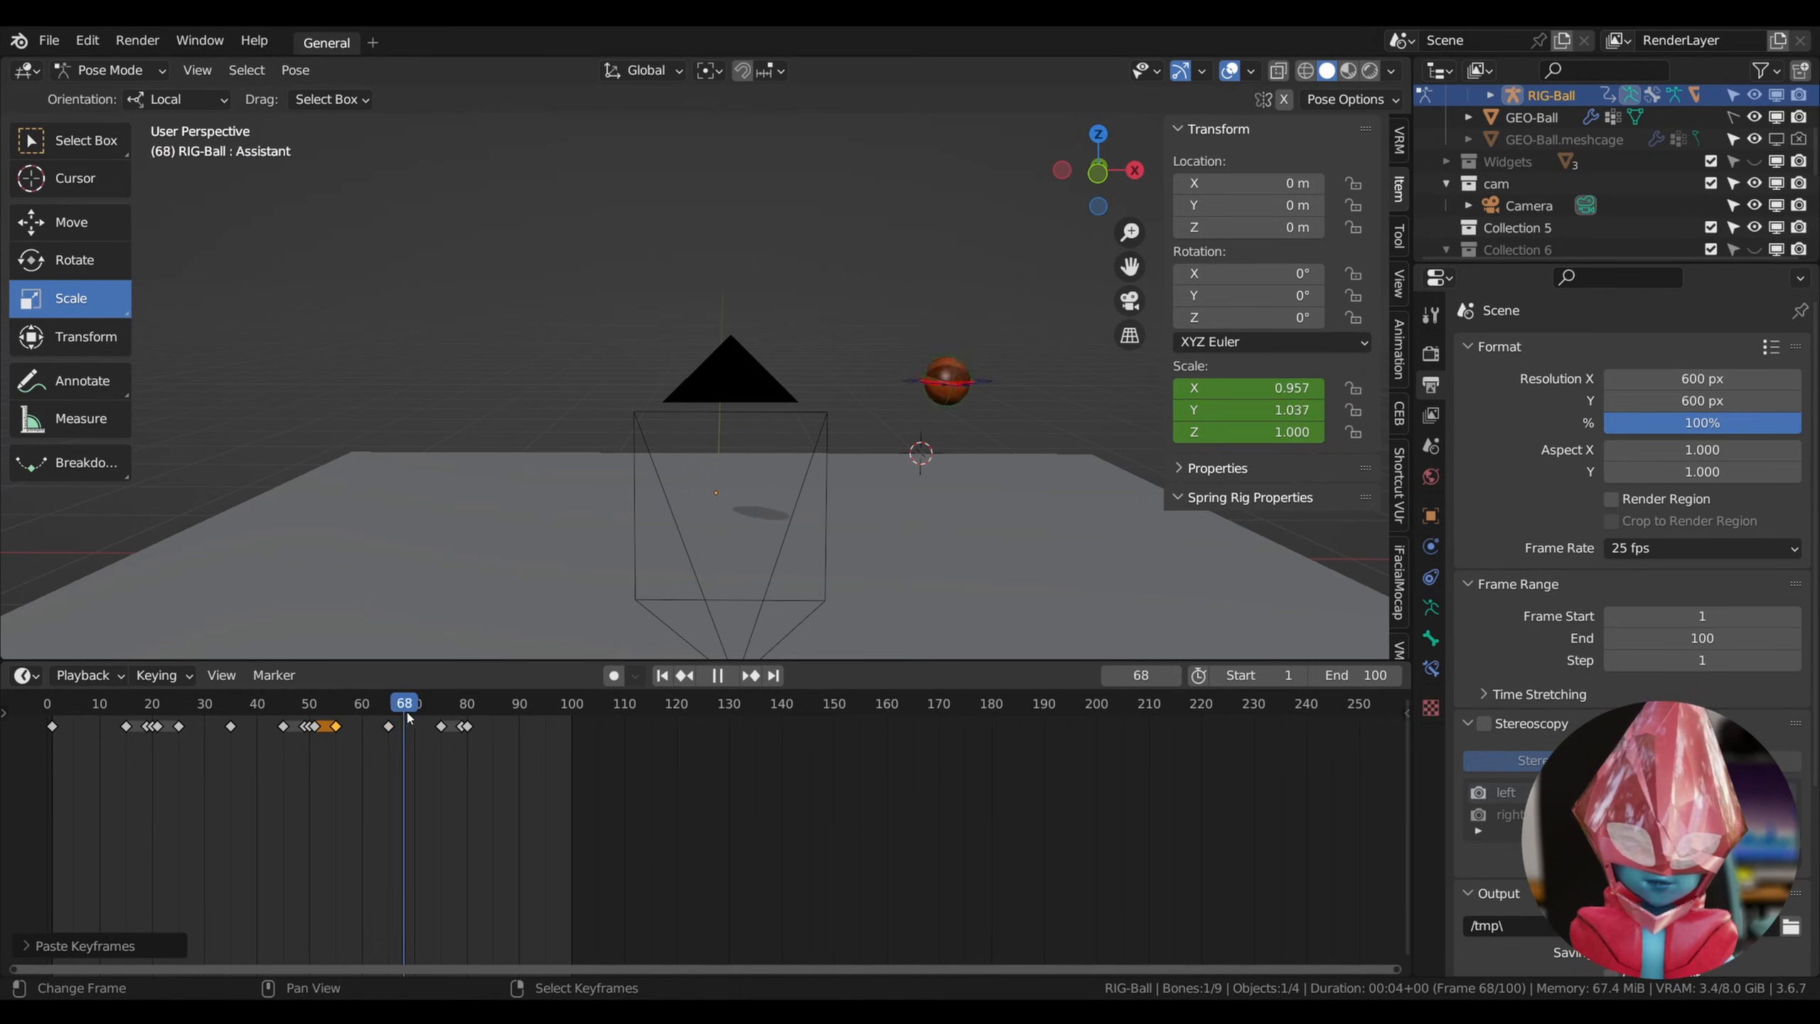
pyautogui.moveTo(534, 710); pyautogui.dragTo(41, 707)
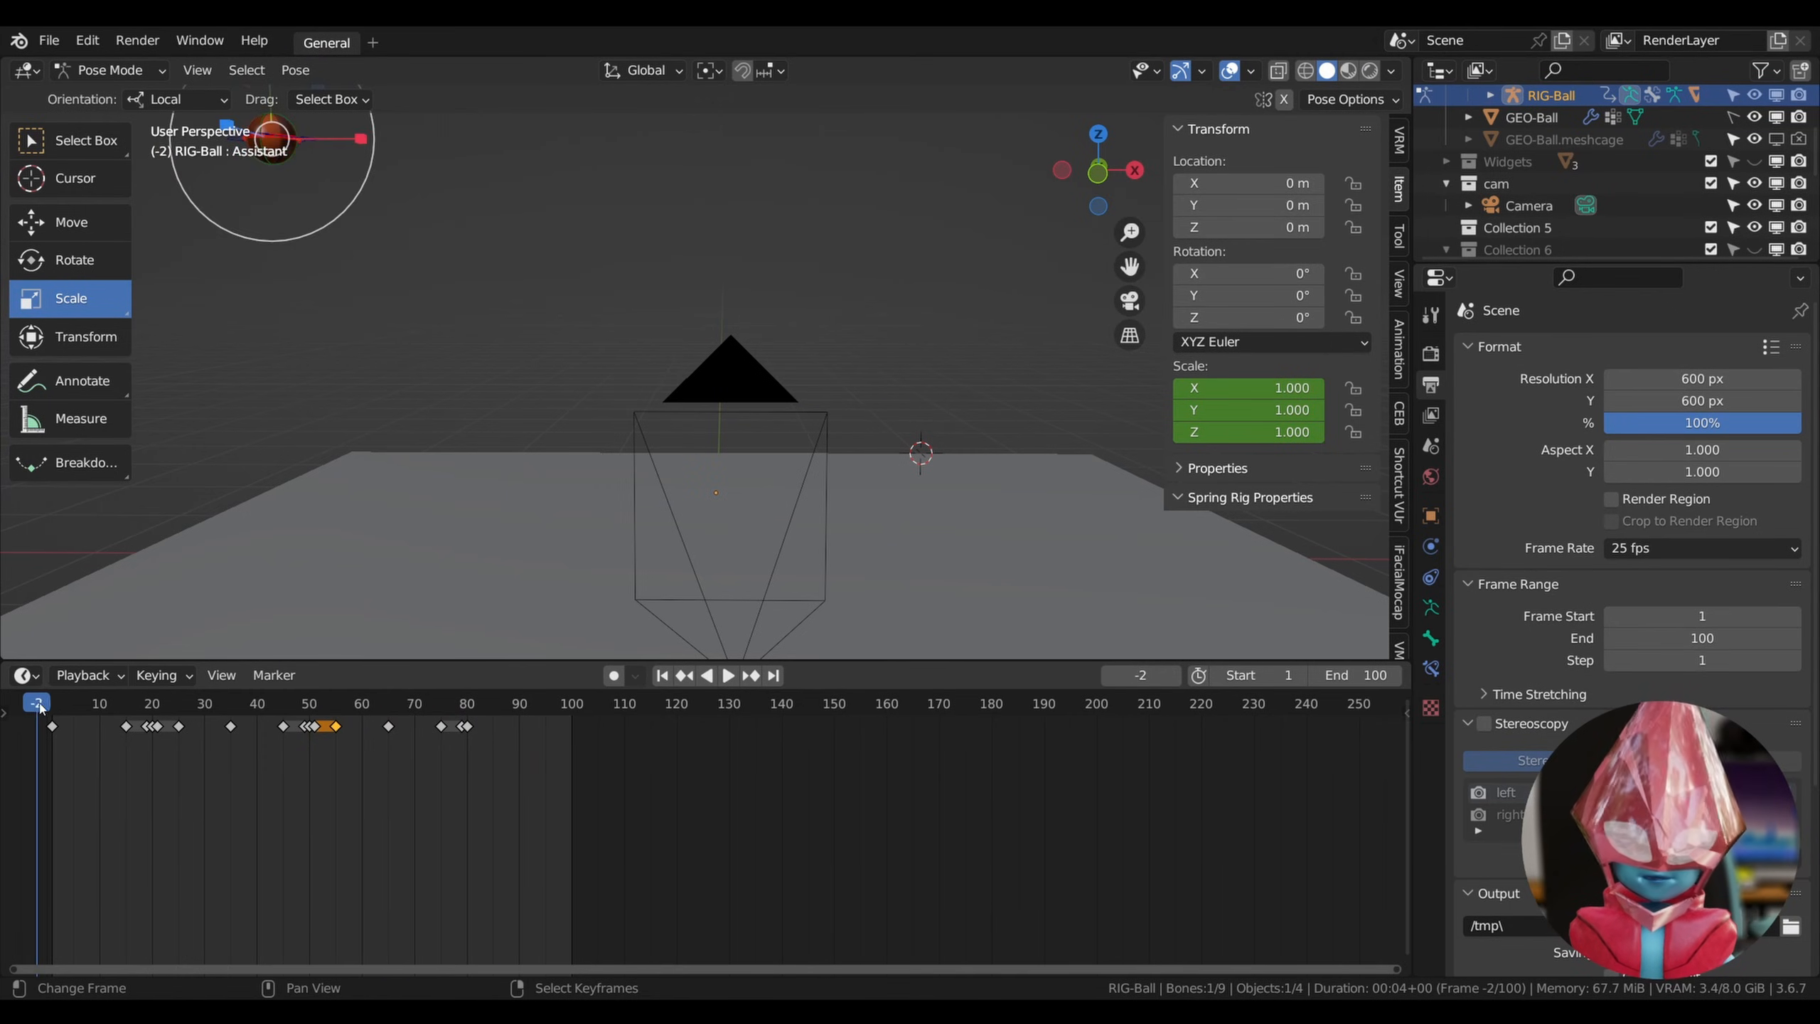
pyautogui.click(58, 708)
pyautogui.click(362, 706)
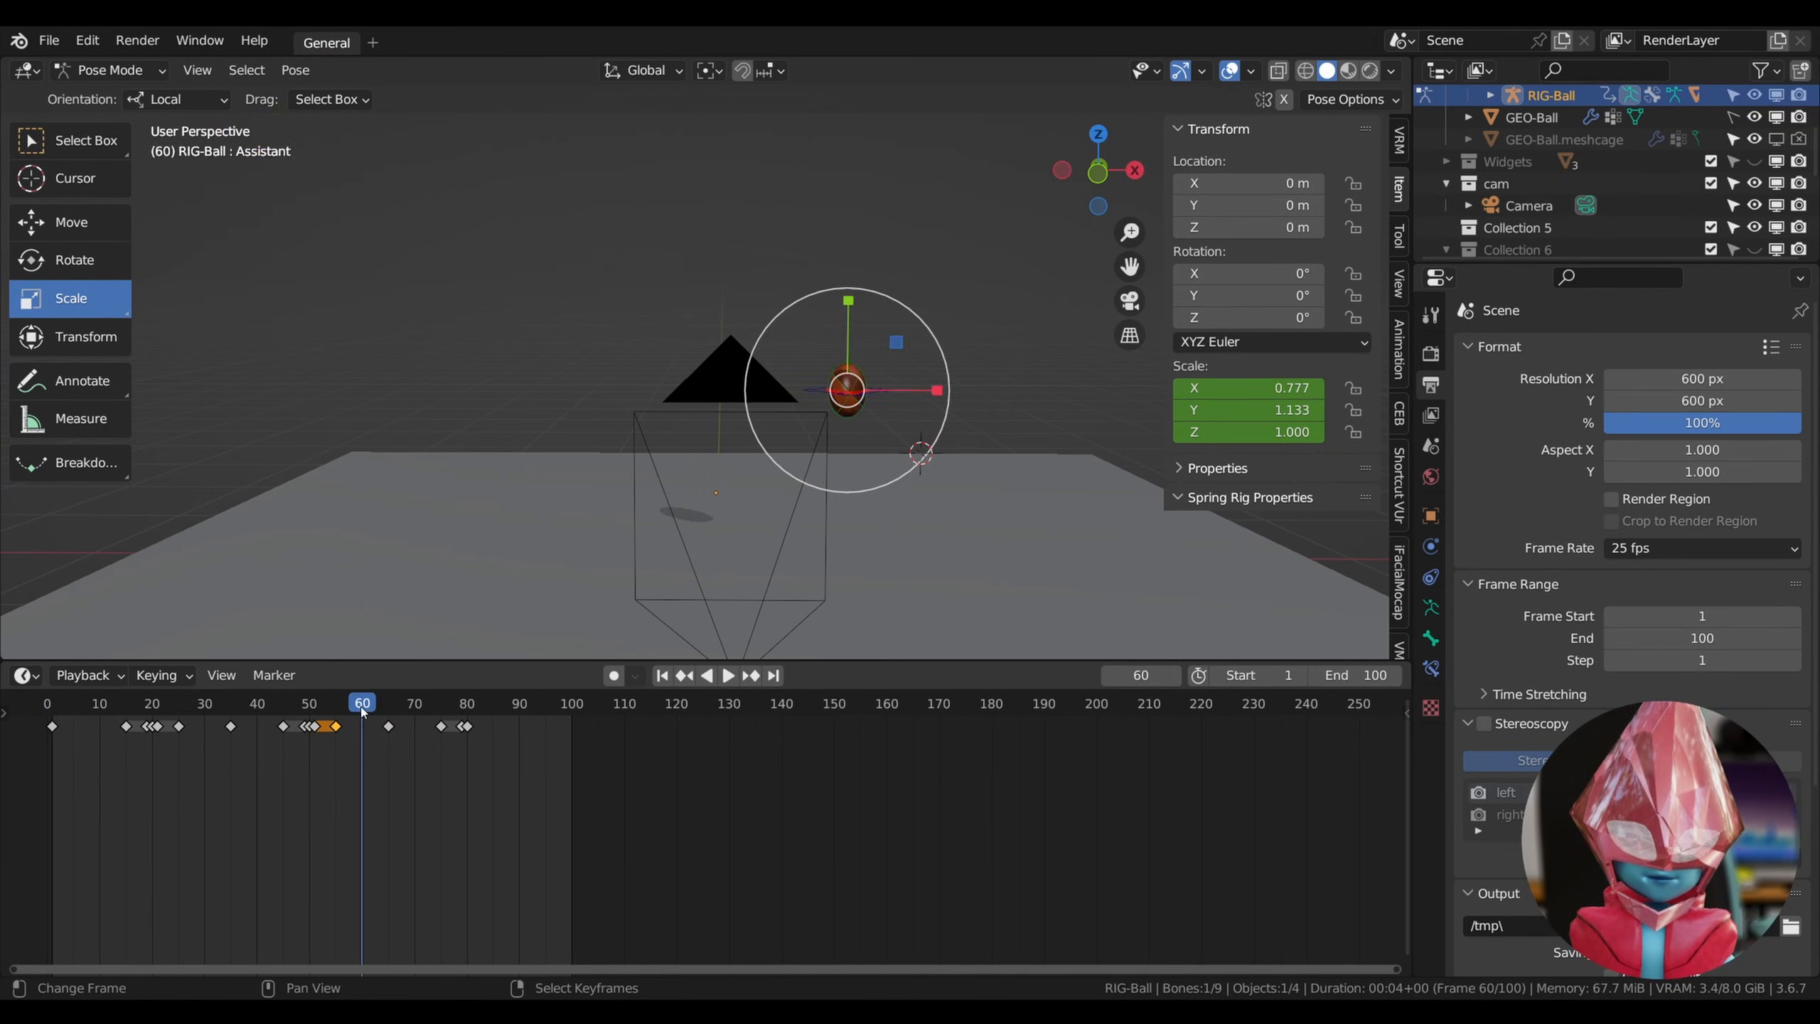
pyautogui.click(388, 708)
pyautogui.click(404, 708)
pyautogui.click(48, 705)
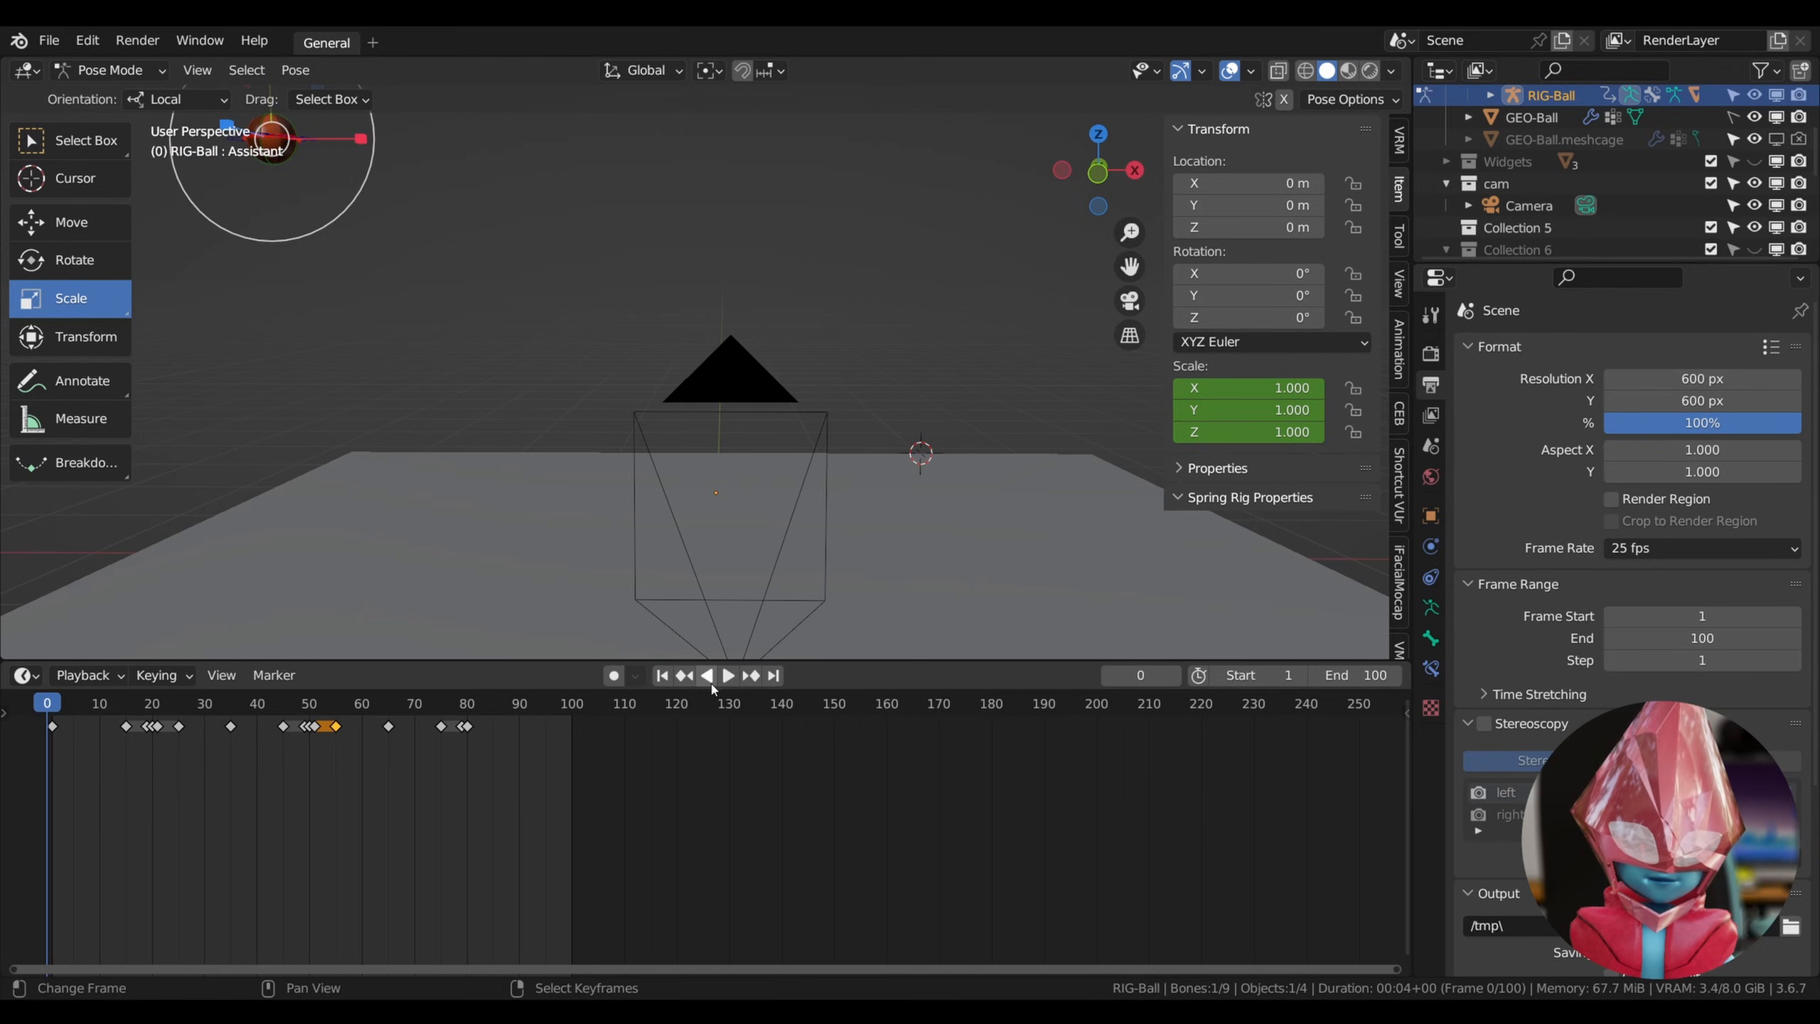
pyautogui.click(728, 676)
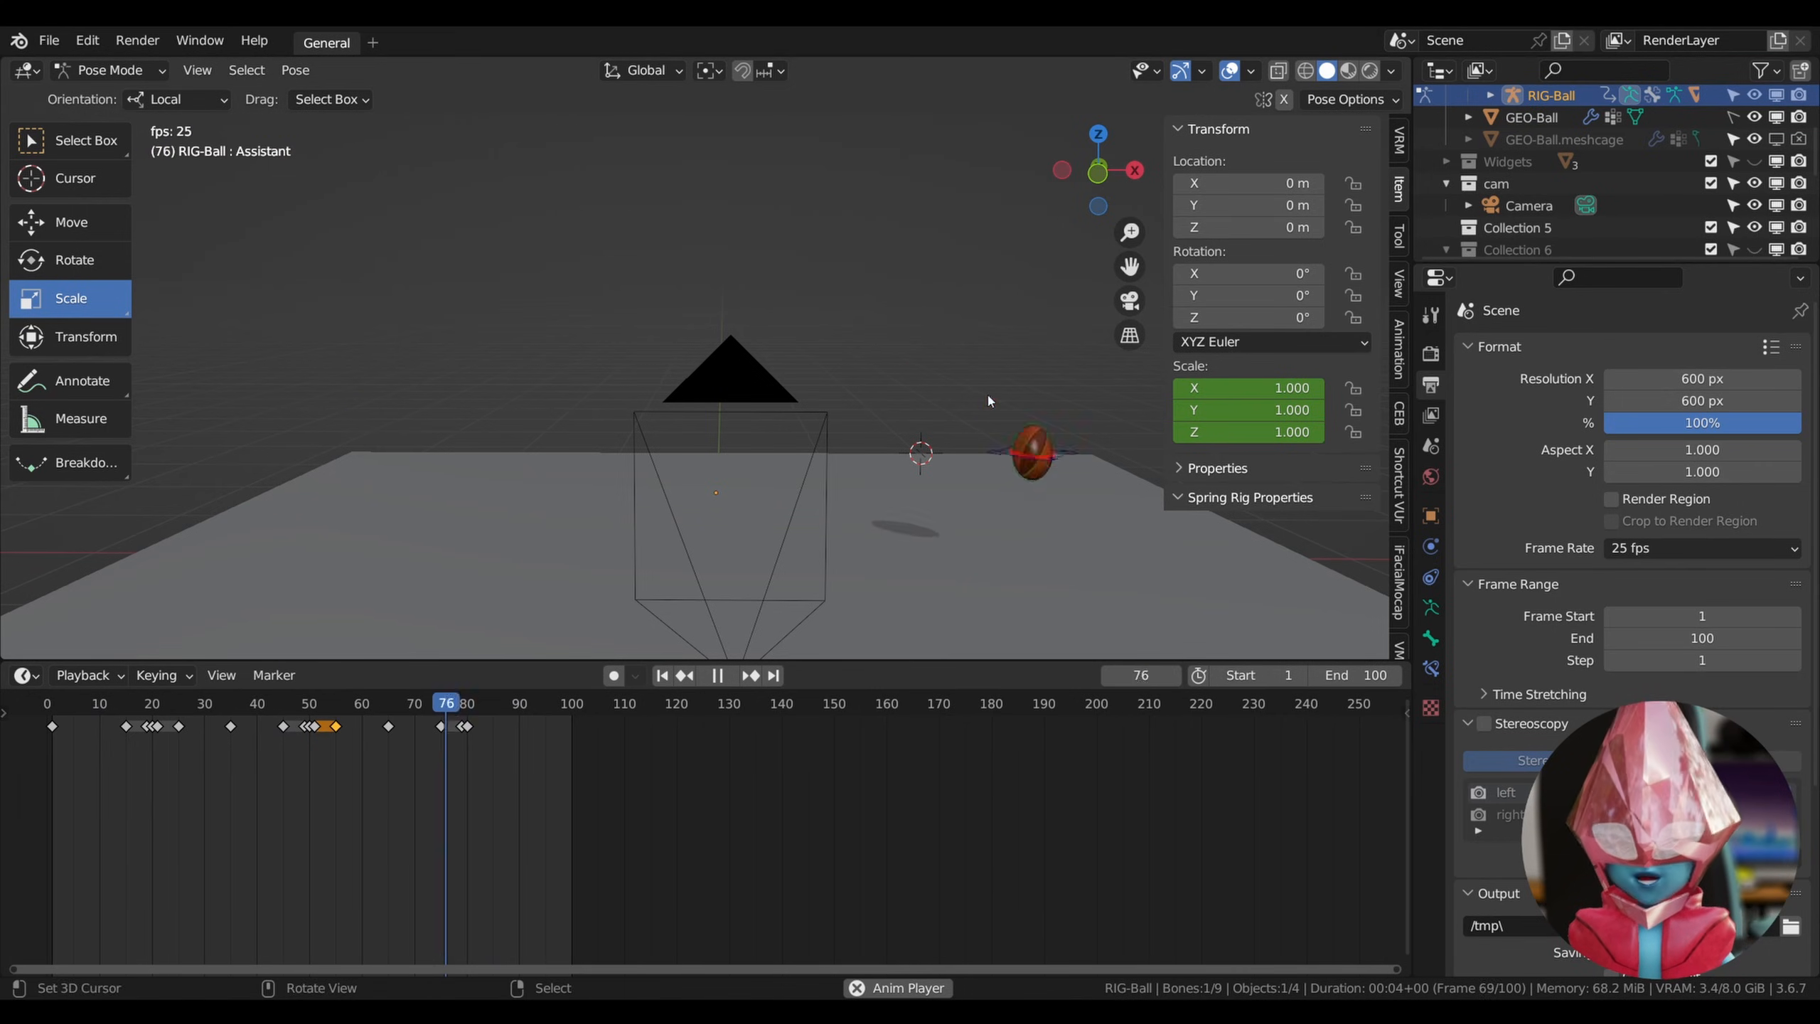
pyautogui.click(1230, 72)
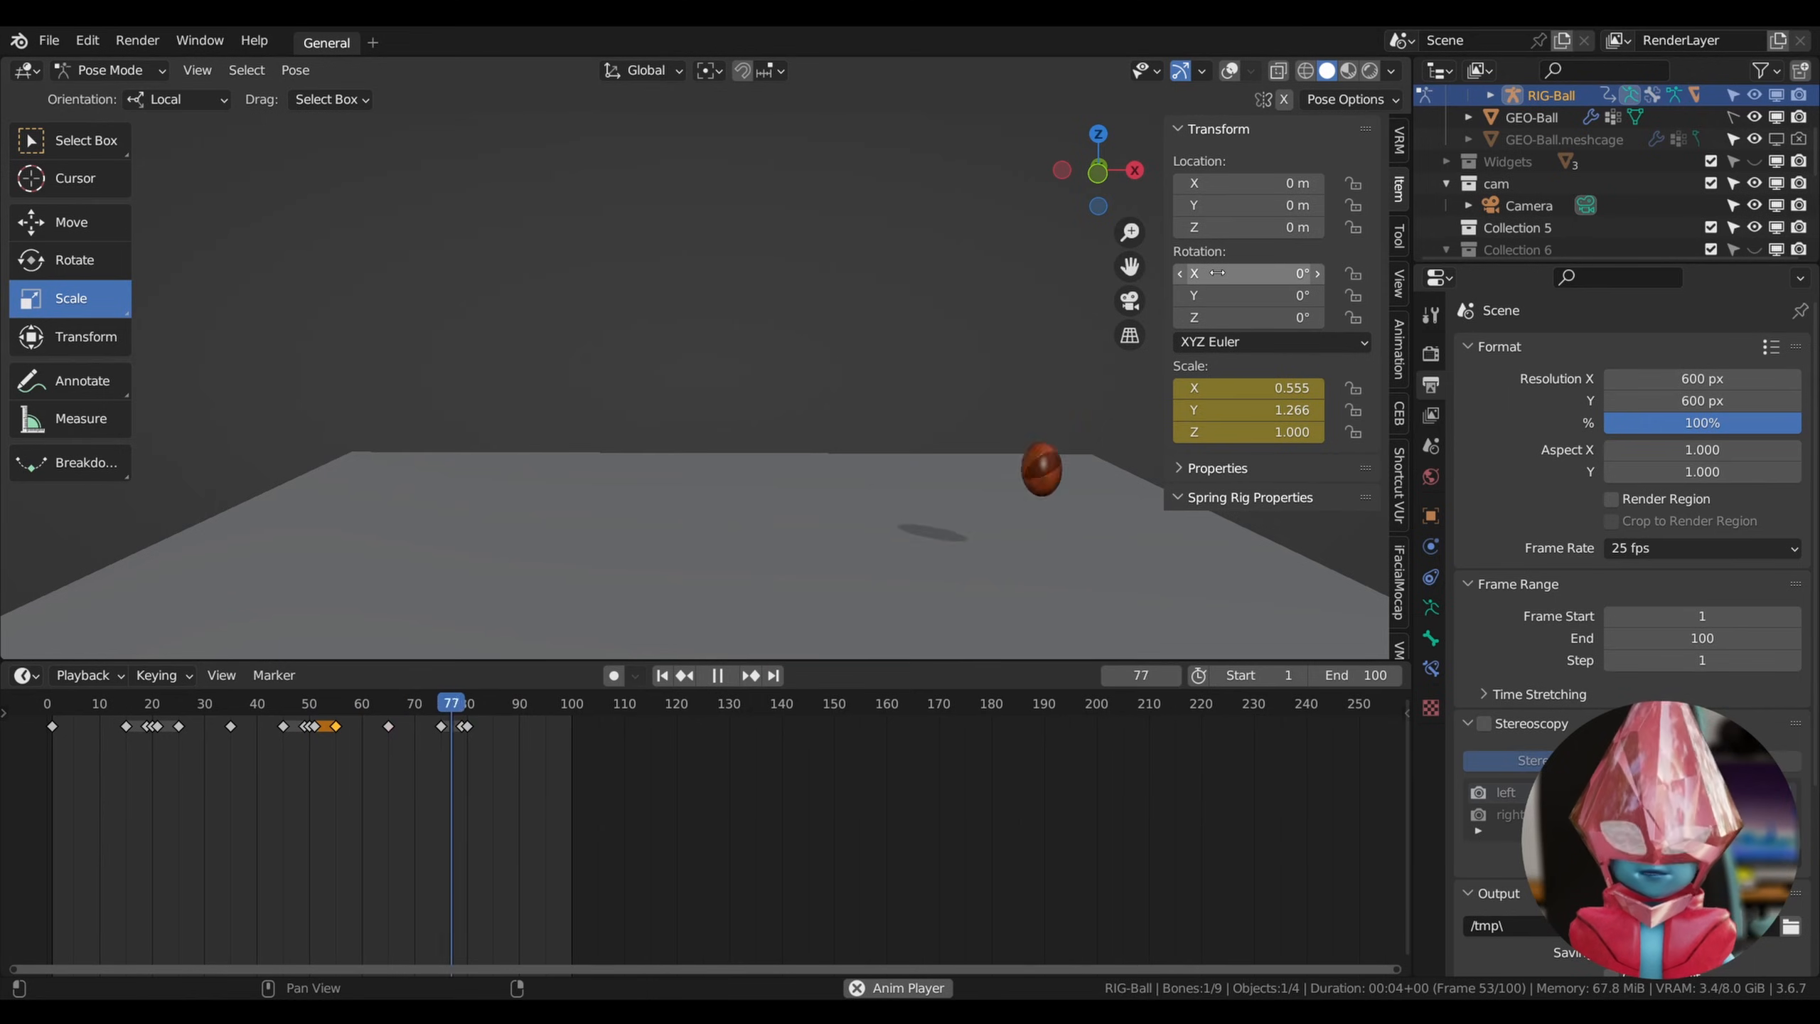